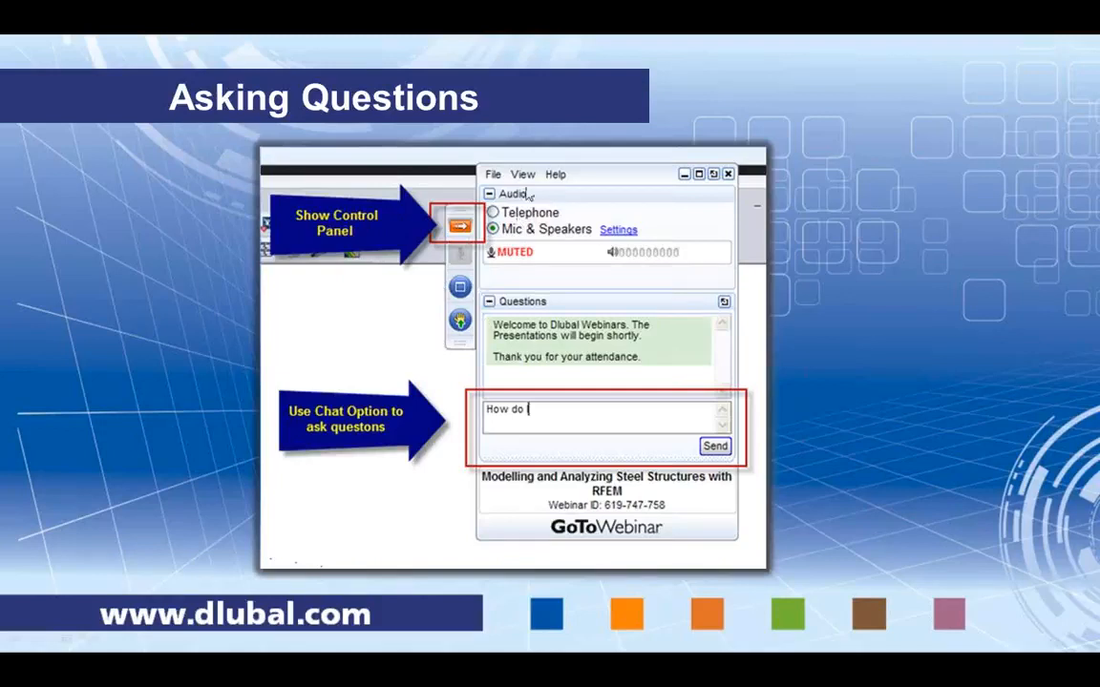
pyautogui.click(811, 452)
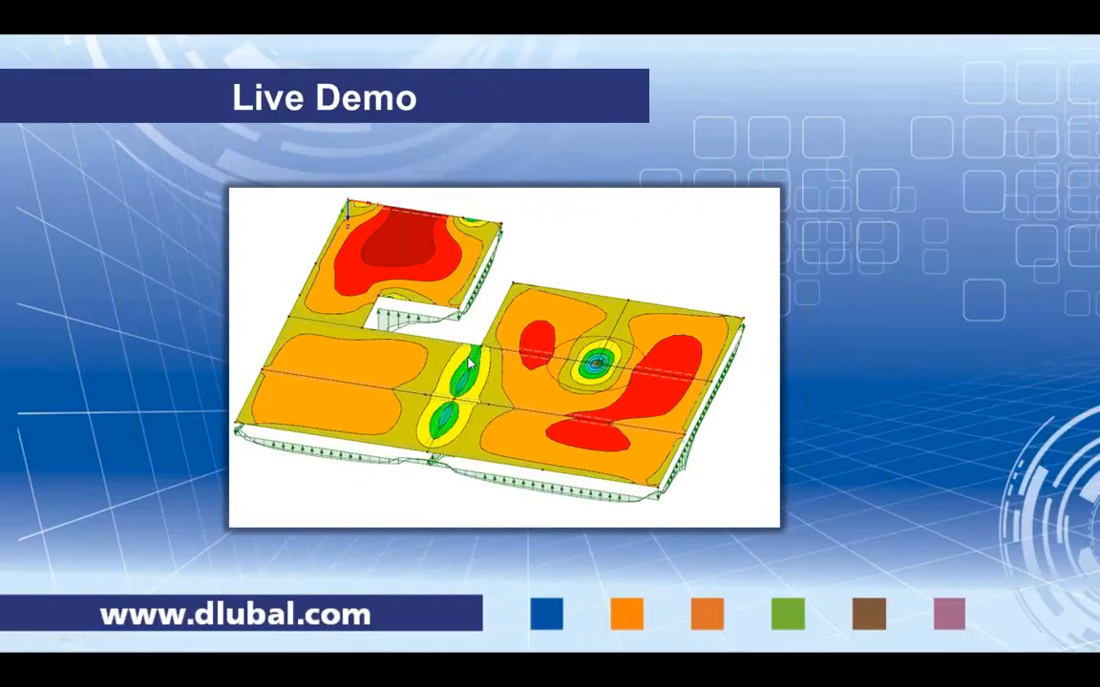
pyautogui.hotkey('alt', 'Tab')
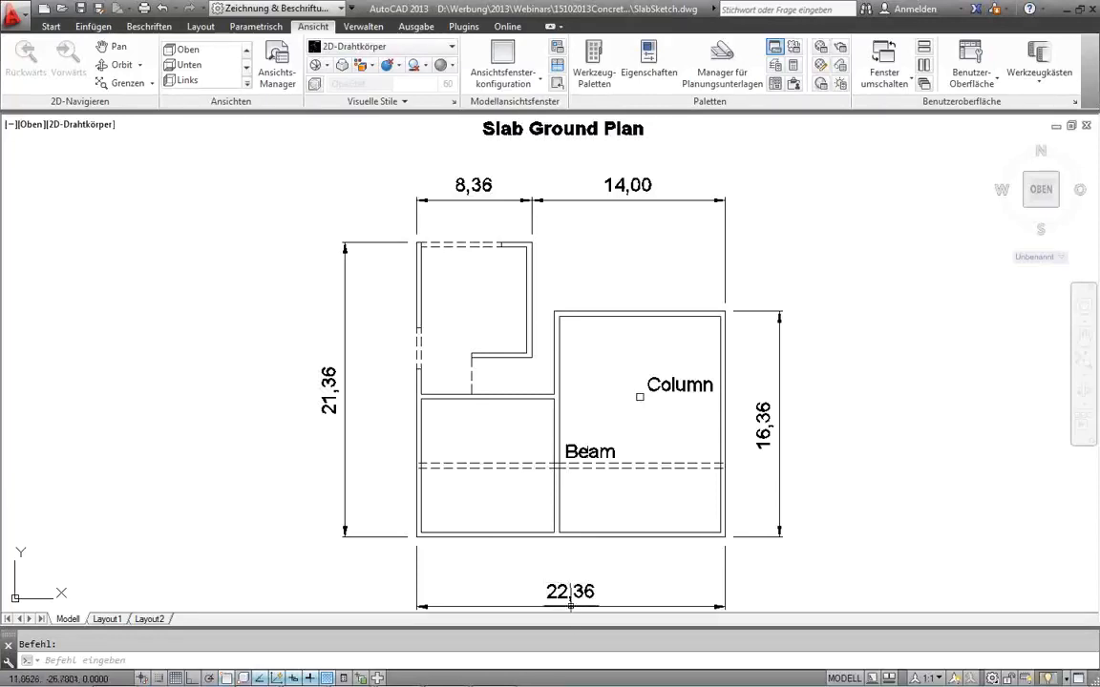
# Switch to RFEM, create the model "Slab 1" with the CEN national annex, and hide the work plane grid.
pyautogui.click(491, 673)
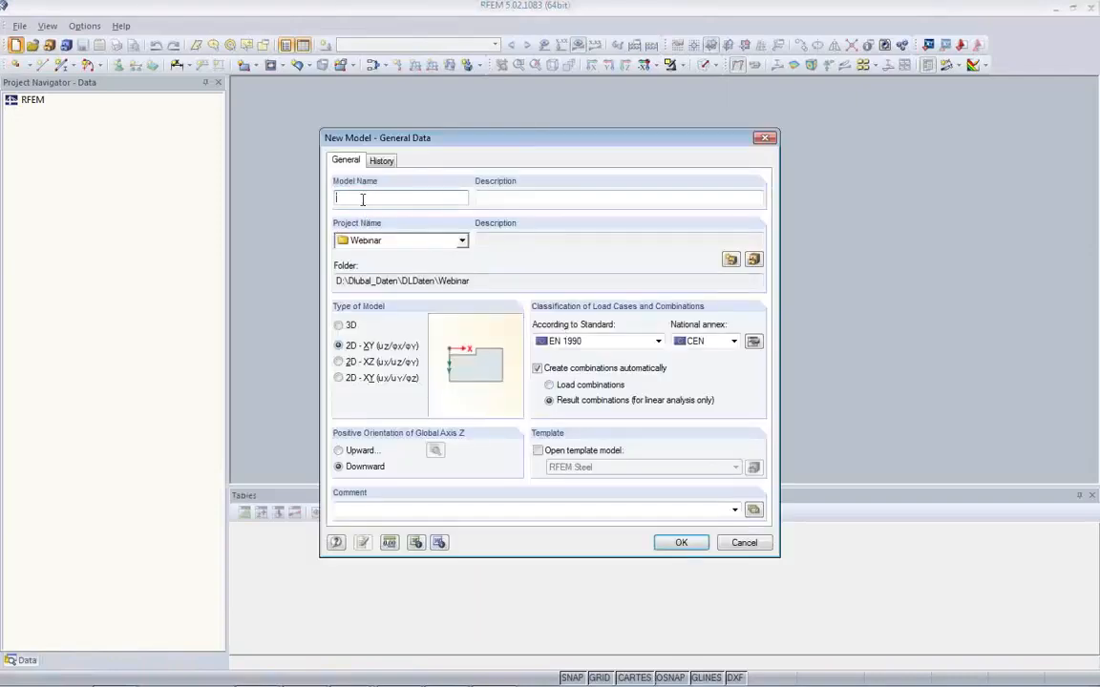
pyautogui.write('S')
pyautogui.click(733, 342)
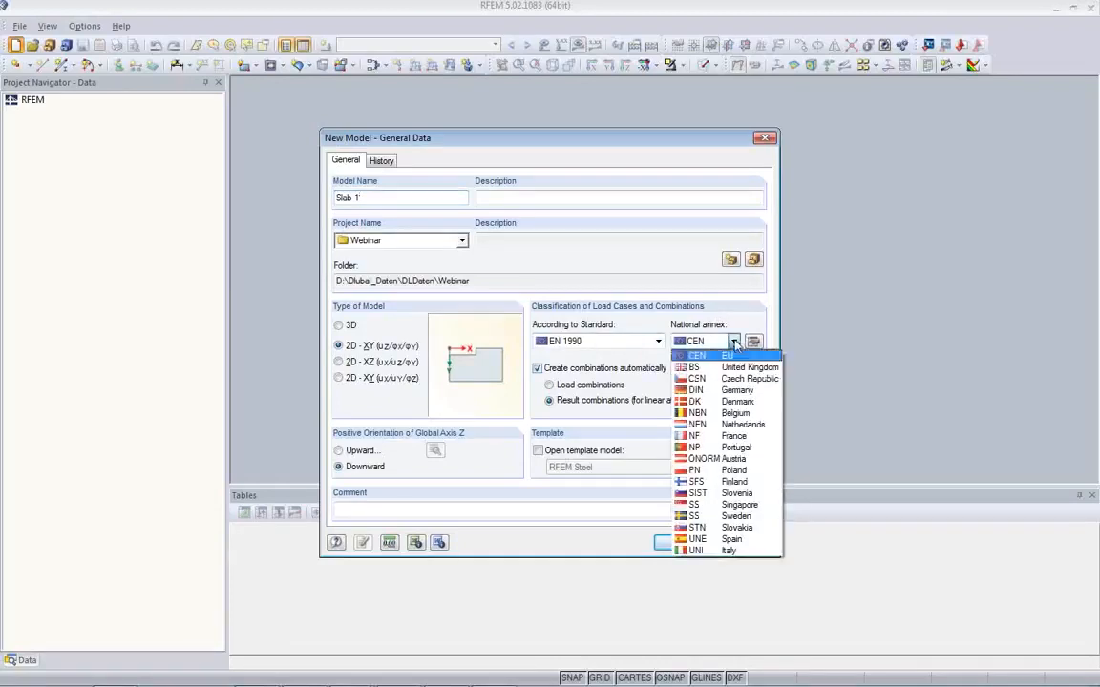
pyautogui.click(718, 356)
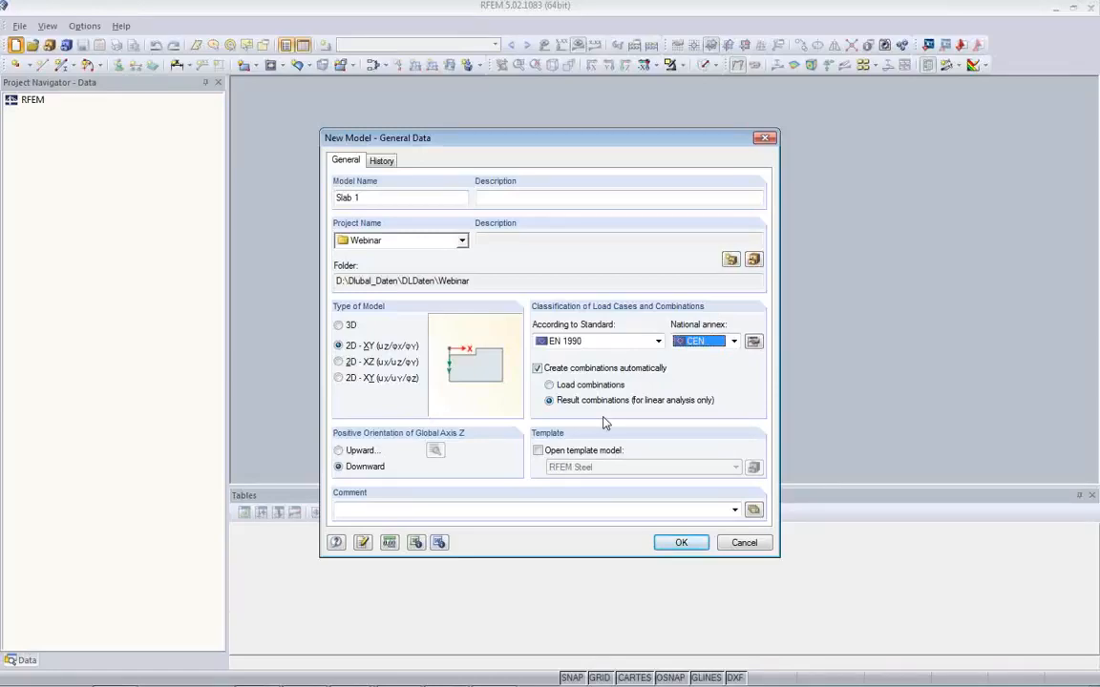
pyautogui.click(679, 543)
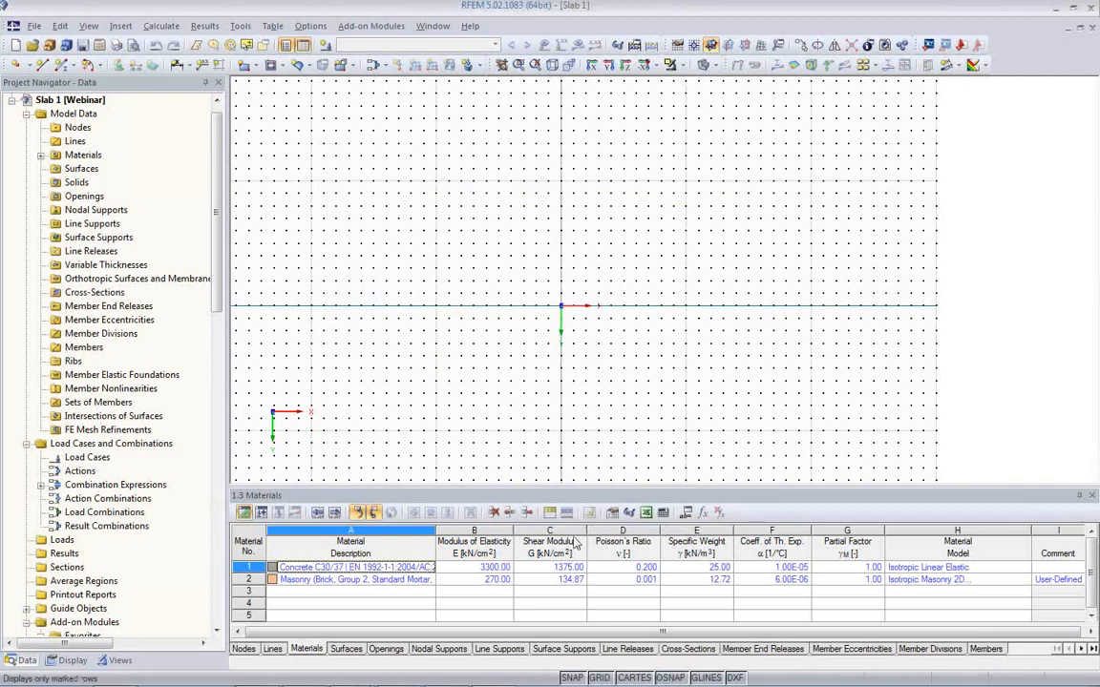
pyautogui.click(598, 677)
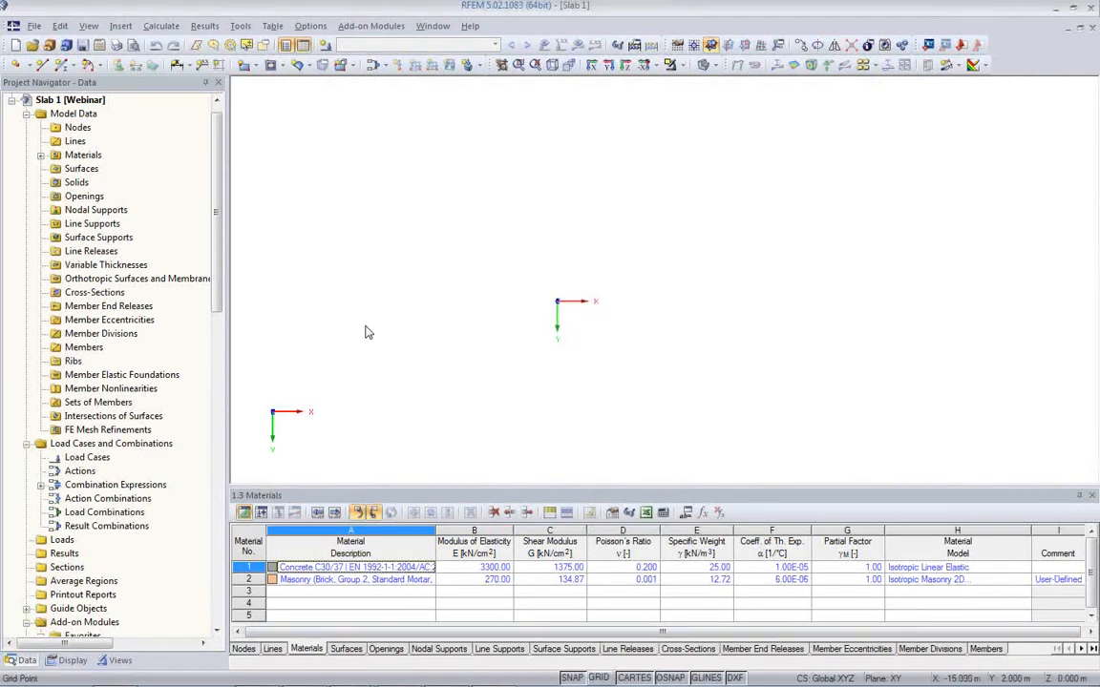
pyautogui.click(40, 32)
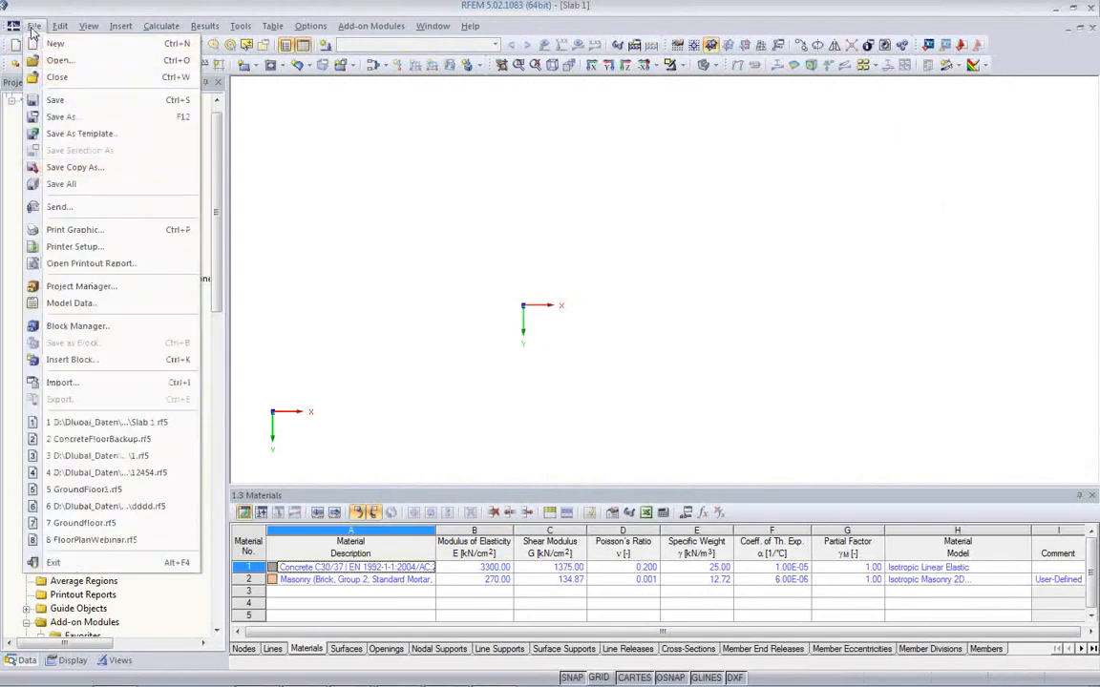
pyautogui.click(61, 382)
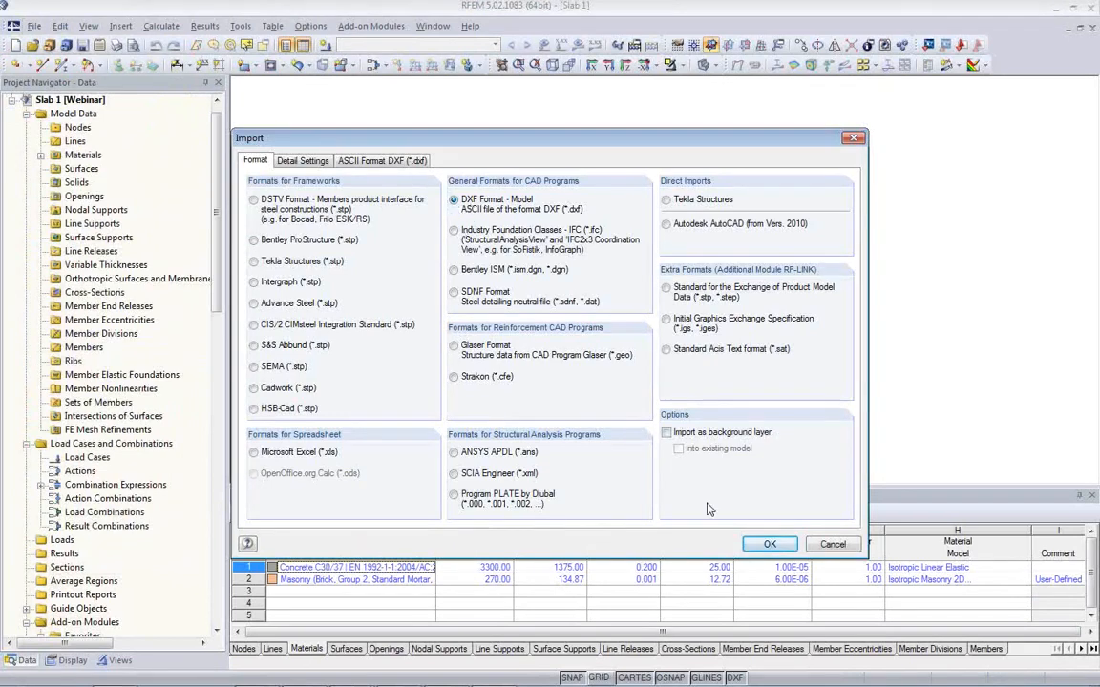
pyautogui.click(833, 544)
# Start a new background layer among the guide objects, using the DXF file FloorPlanWalls.dxf.
pyautogui.scroll(-5, 78, 449)
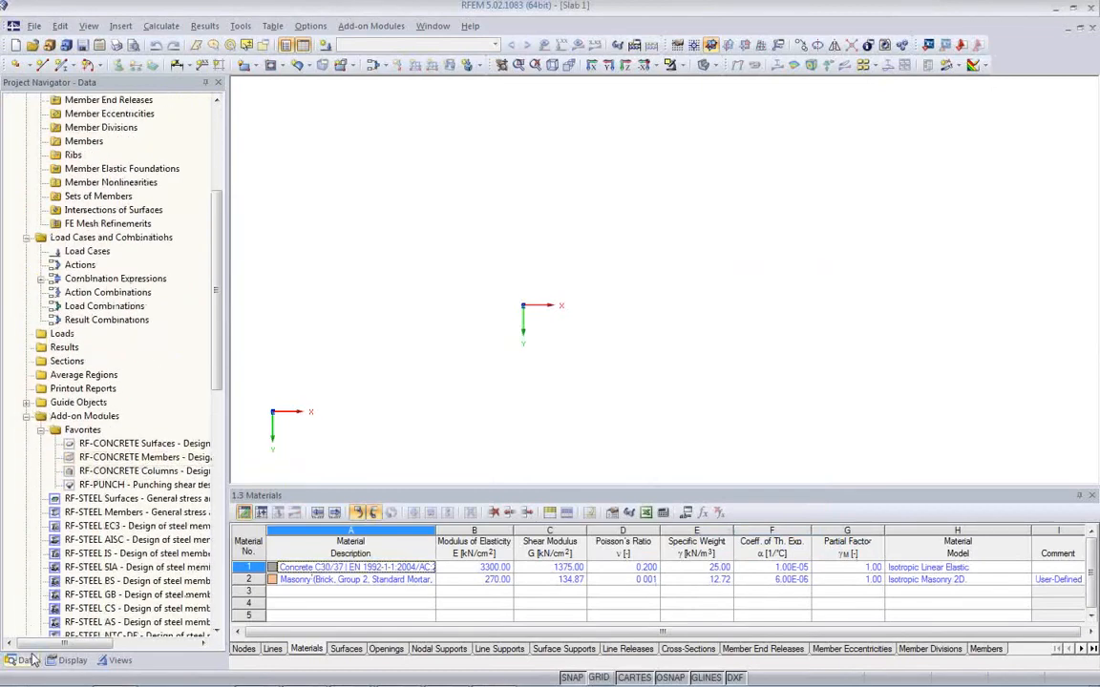
pyautogui.click(27, 401)
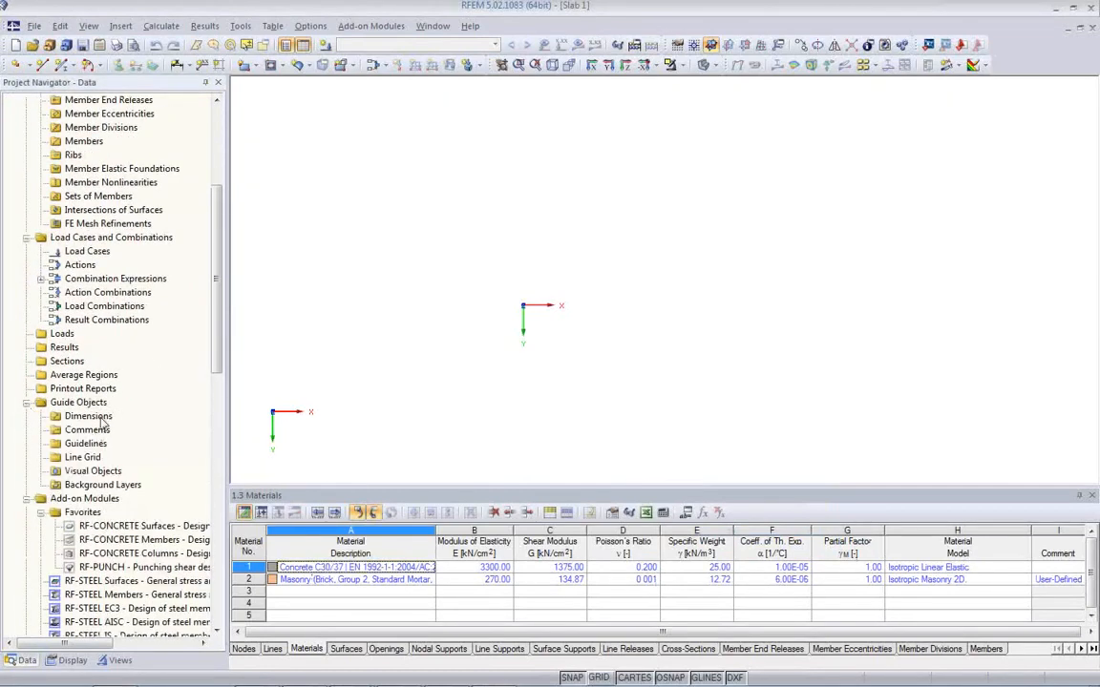
pyautogui.click(92, 486)
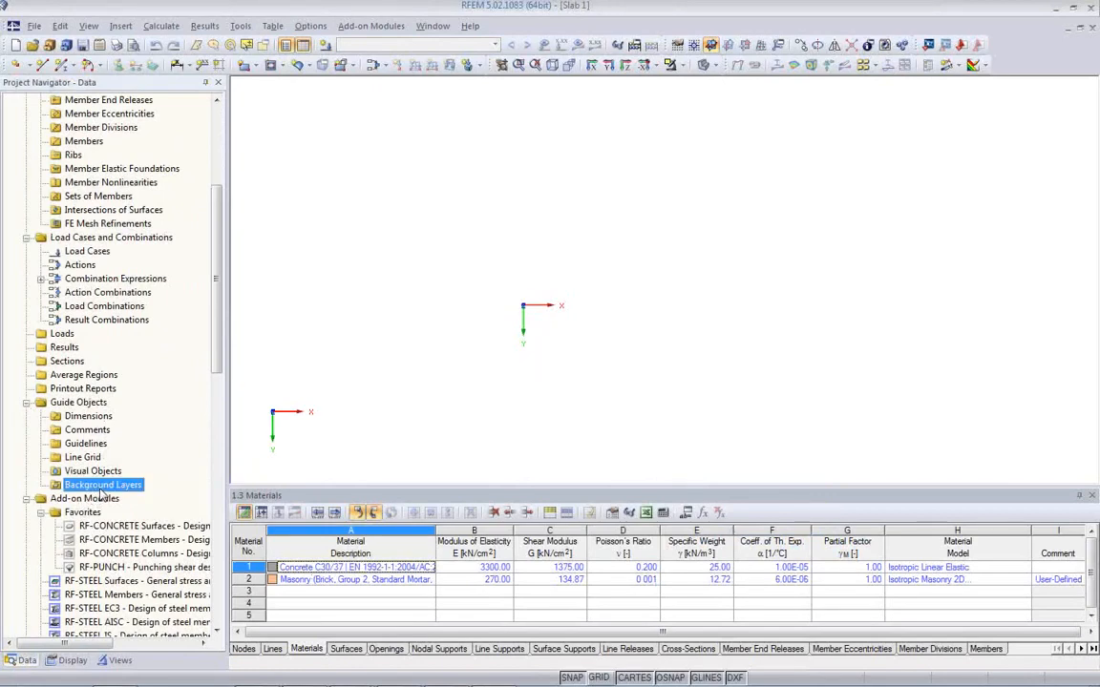
pyautogui.rightClick(100, 491)
pyautogui.click(136, 466)
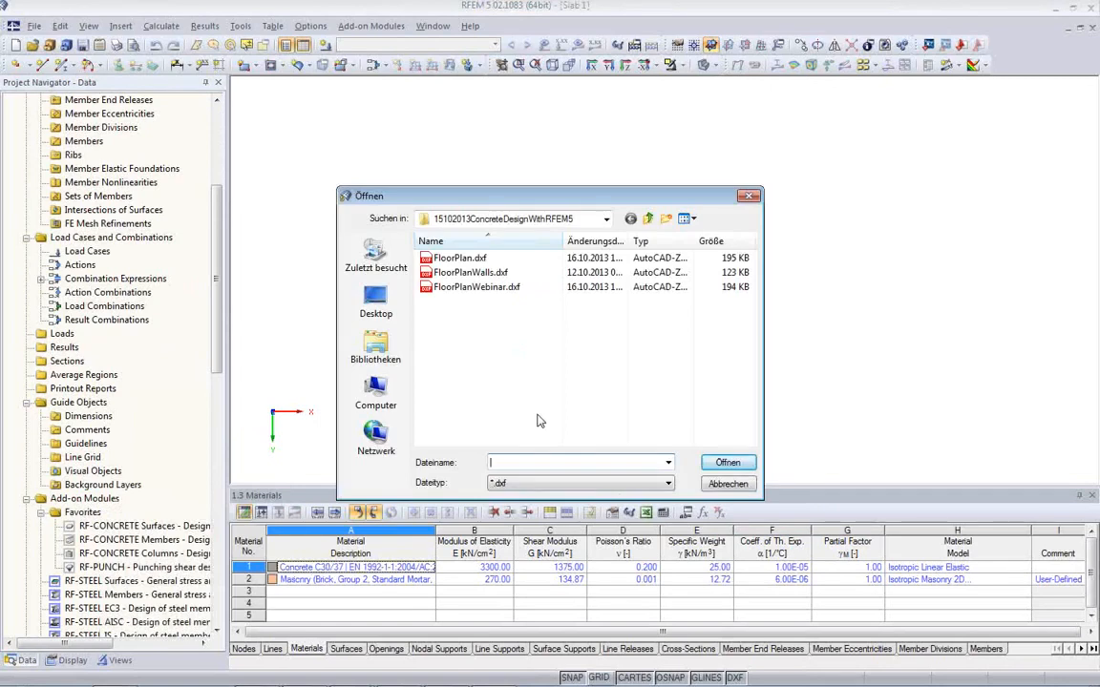
pyautogui.click(456, 273)
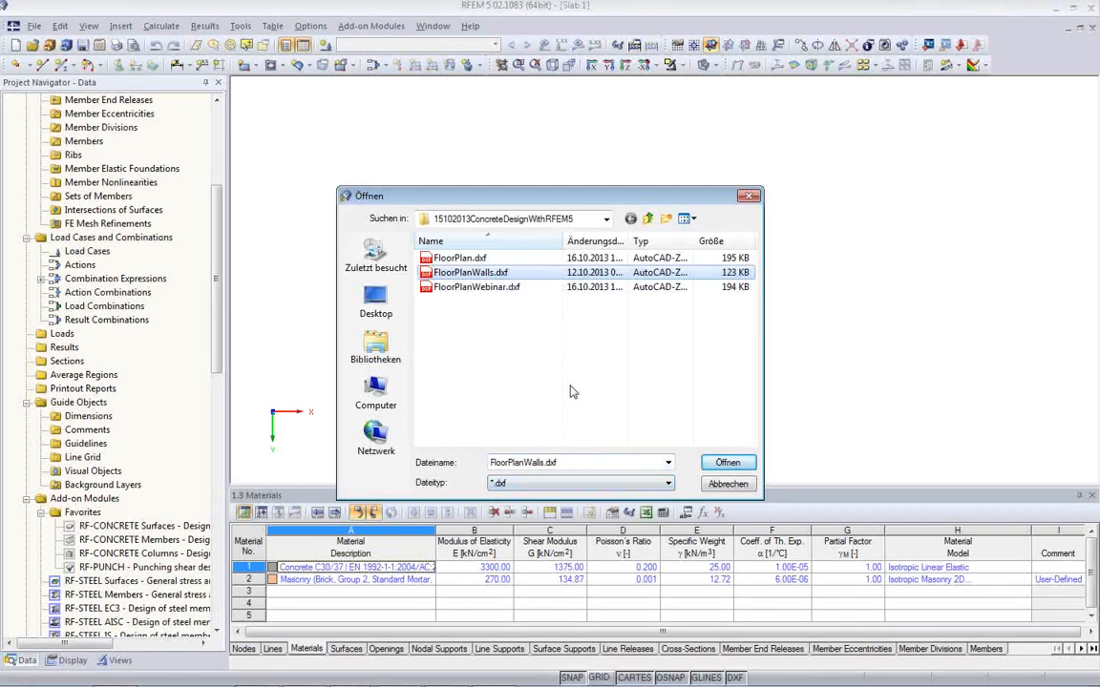
pyautogui.click(722, 484)
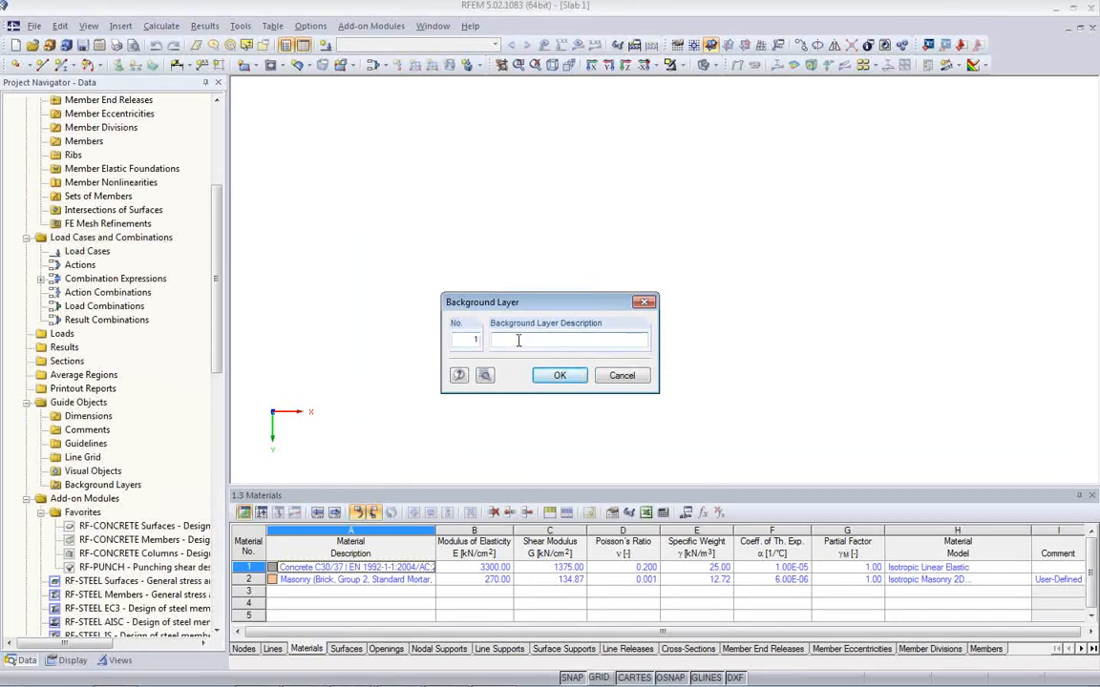
# Describe the background layer as "Sketch from CAD" and import it without restricting the DXF to a specific layer.
pyautogui.write('Sketch from CAD')
pyautogui.click(486, 375)
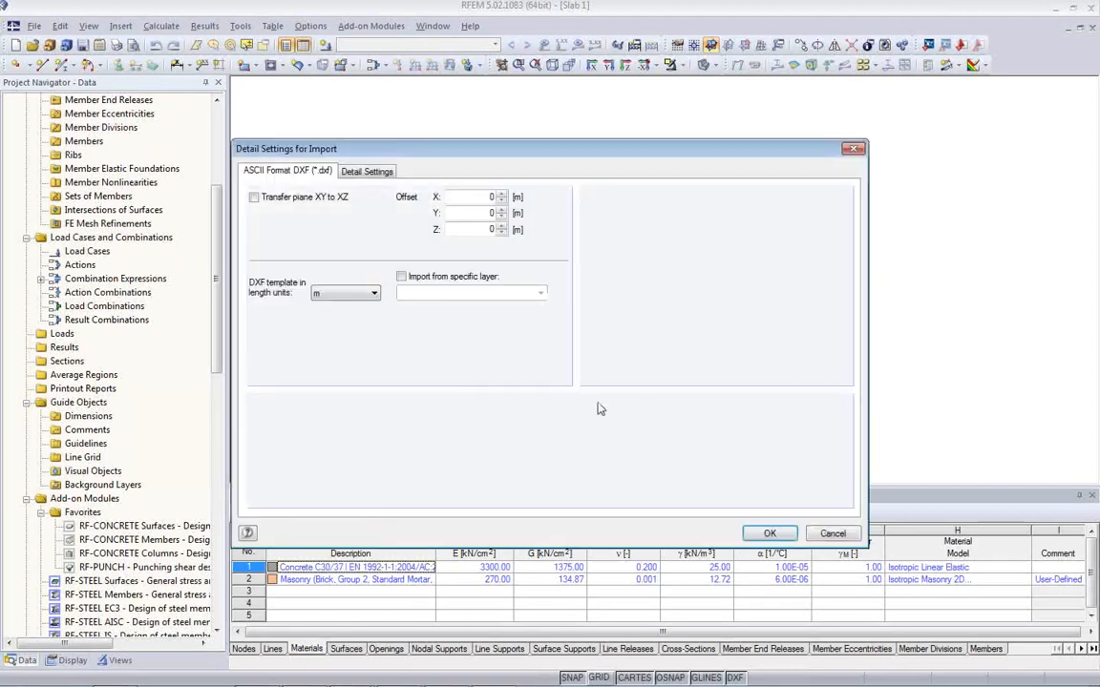
pyautogui.click(401, 276)
pyautogui.click(540, 296)
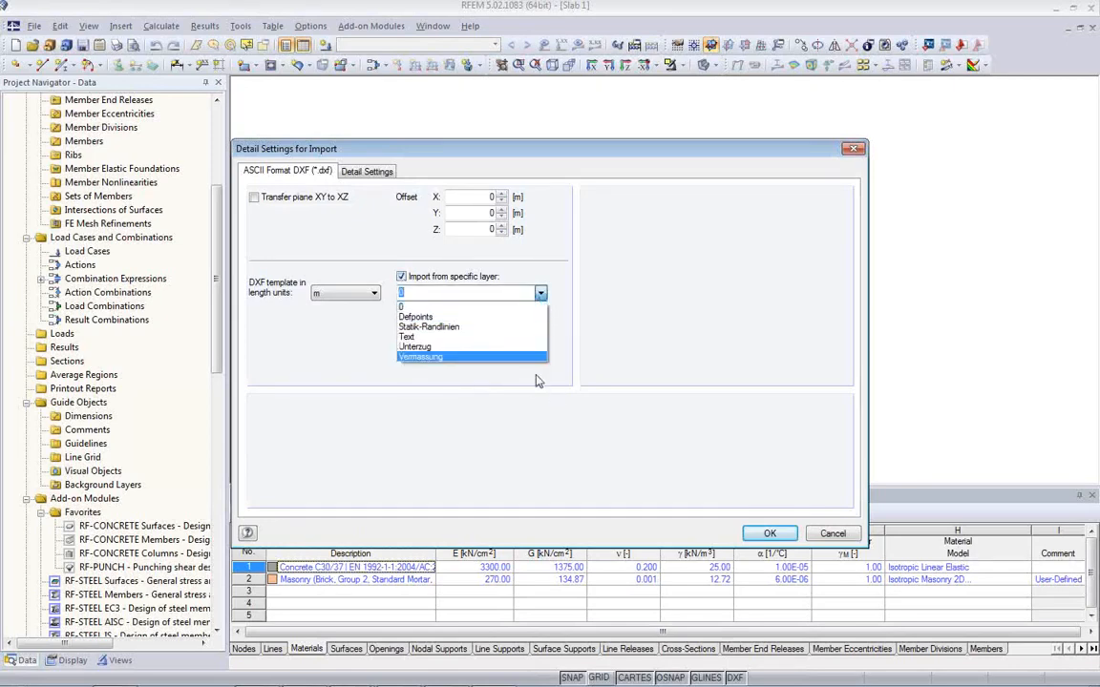
pyautogui.click(402, 278)
pyautogui.click(402, 278)
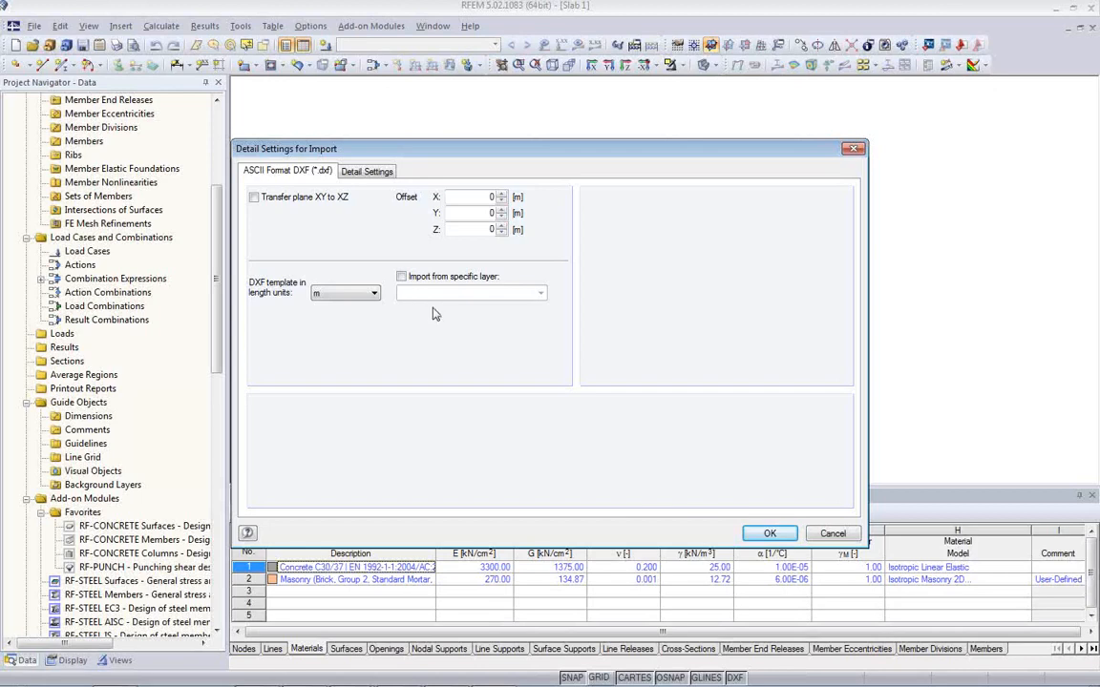
pyautogui.click(770, 533)
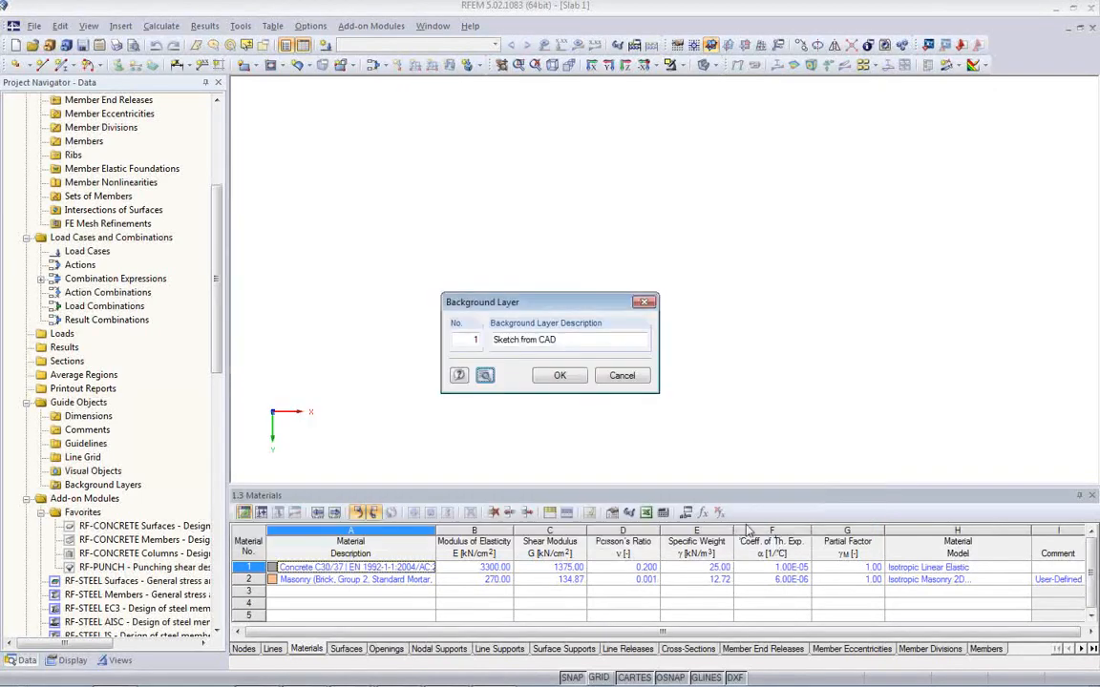
pyautogui.click(559, 376)
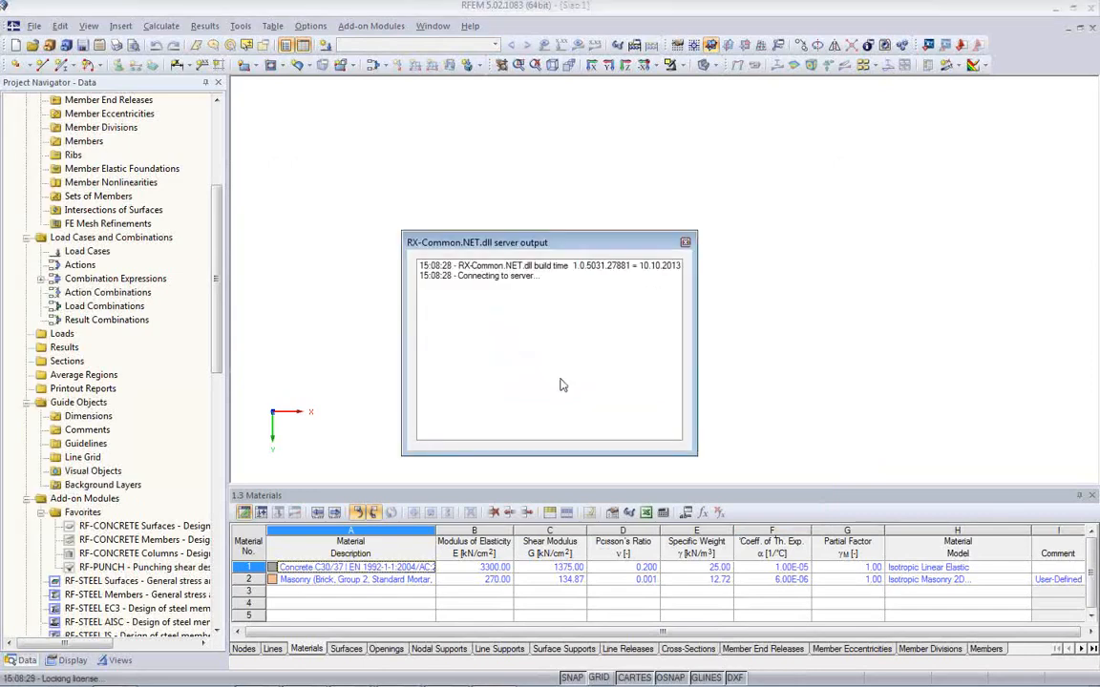
# Examine the imported ground plan, including the double wall lines, the beam and the column.
pyautogui.moveTo(626, 418)
pyautogui.mouseDown(button='middle')
pyautogui.moveTo(541, 276)
pyautogui.moveTo(553, 355)
pyautogui.mouseUp(button='middle')
pyautogui.scroll(1, 548, 287)
pyautogui.scroll(2, 553, 354)
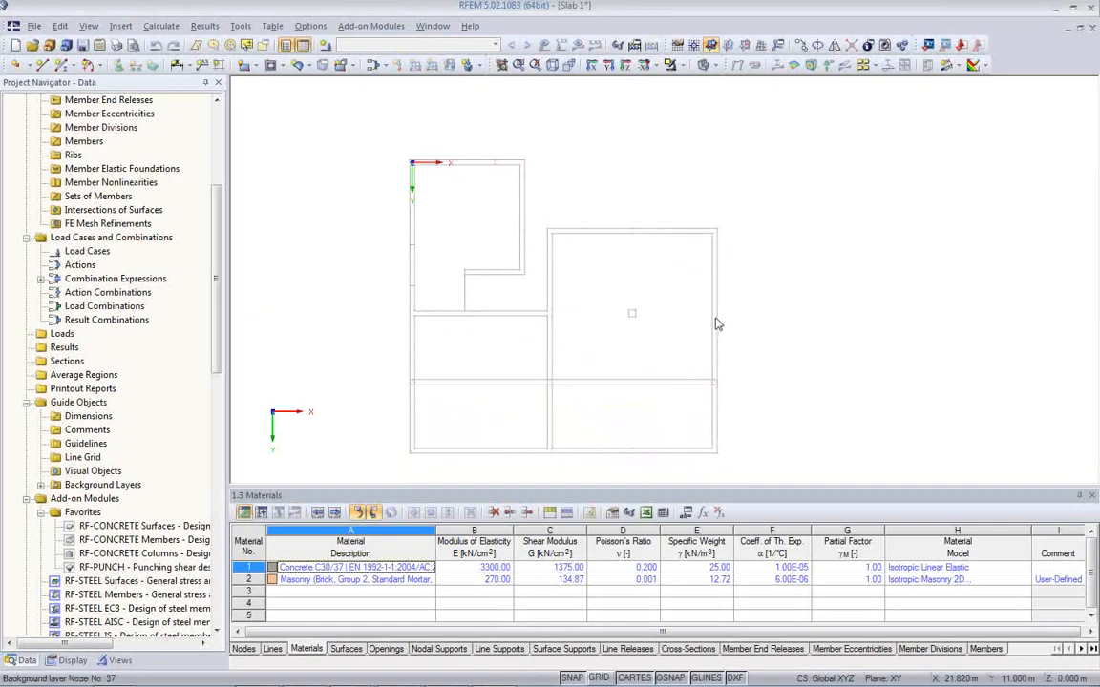
pyautogui.scroll(1, 605, 372)
pyautogui.moveTo(605, 370); pyautogui.dragTo(626, 349, button='middle')
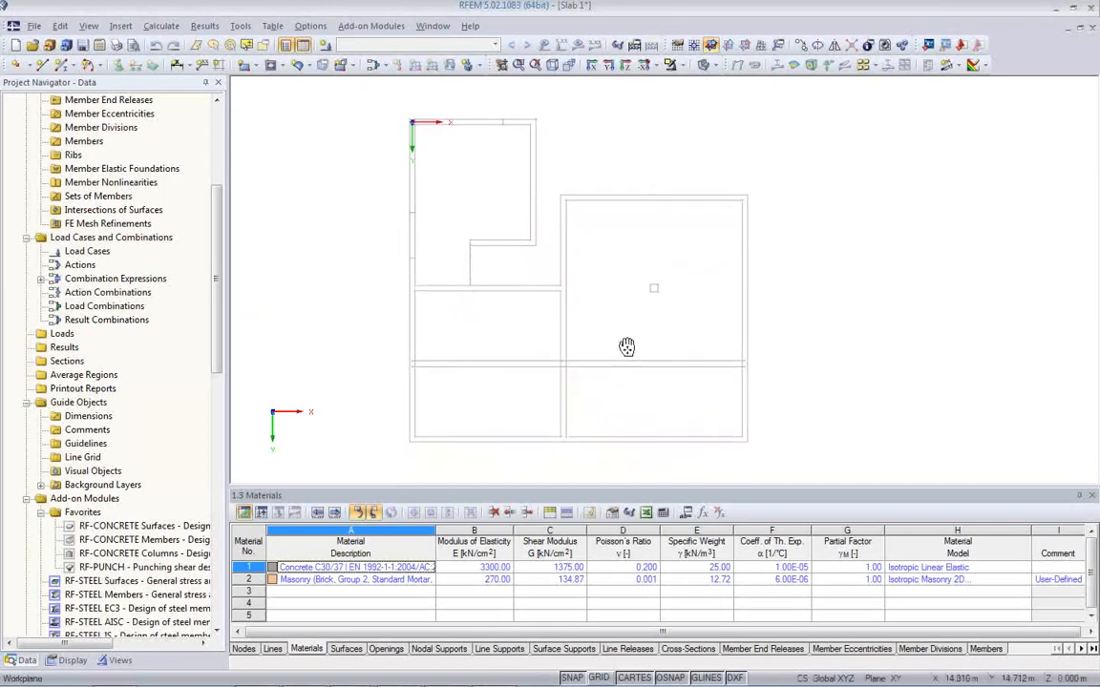
pyautogui.moveTo(622, 534); pyautogui.dragTo(621, 537)
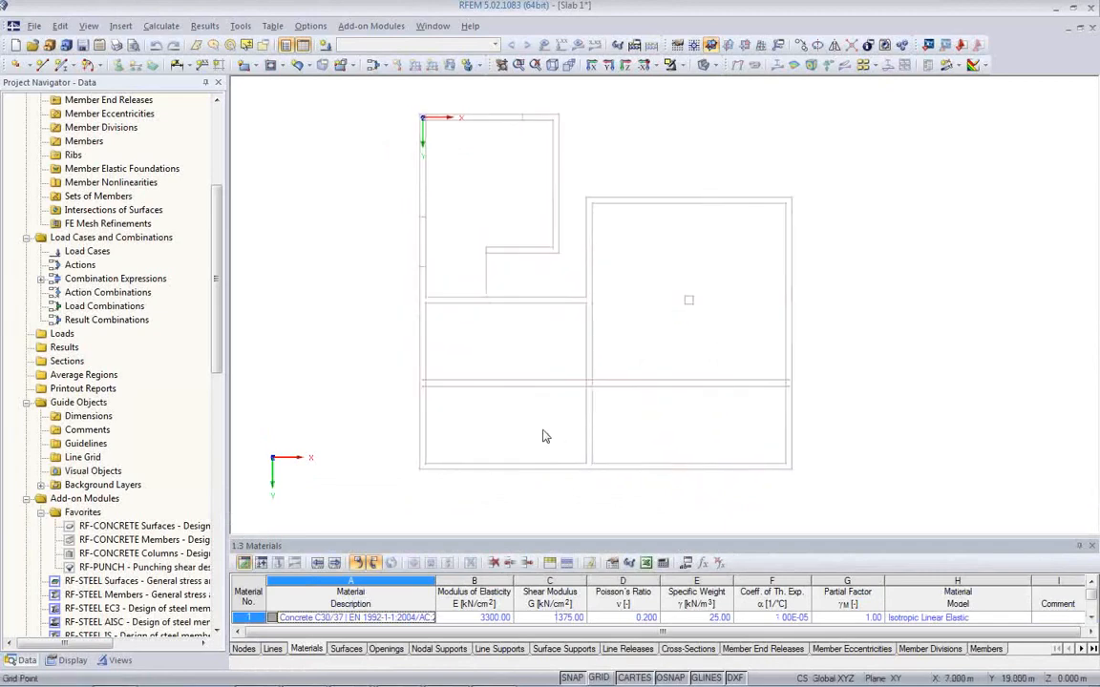
pyautogui.scroll(2, 437, 465)
pyautogui.scroll(3, 437, 465)
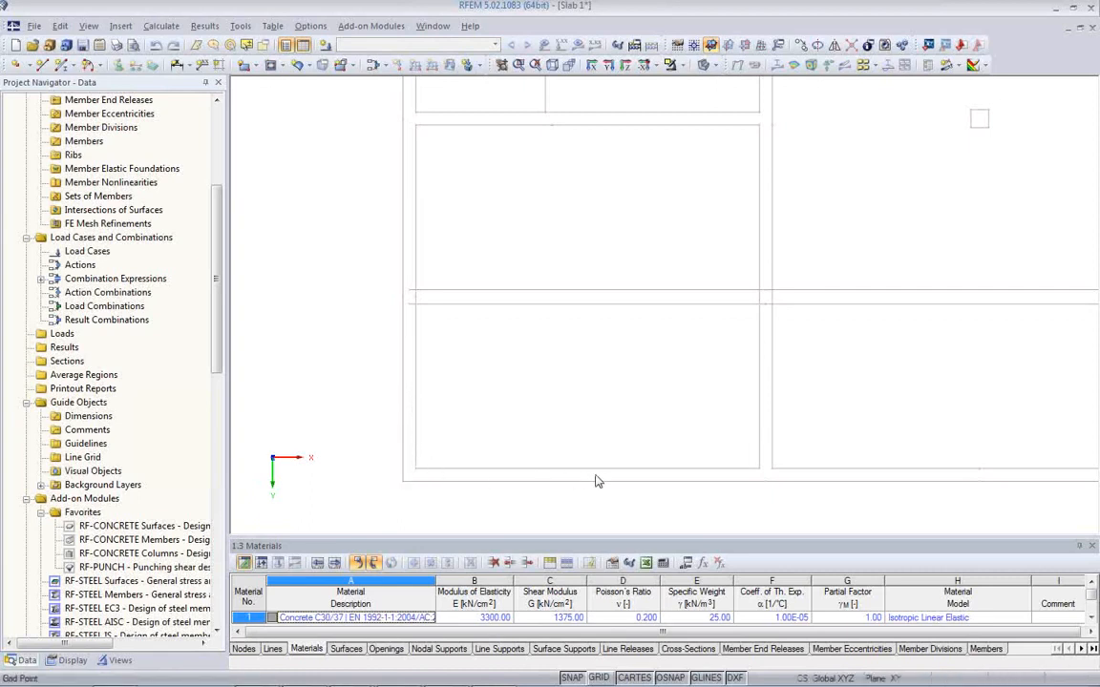
pyautogui.scroll(-2, 609, 409)
pyautogui.moveTo(654, 408); pyautogui.dragTo(494, 428, button='middle')
pyautogui.scroll(-3, 494, 417)
pyautogui.moveTo(497, 361); pyautogui.dragTo(534, 411, button='middle')
pyautogui.scroll(-1, 512, 378)
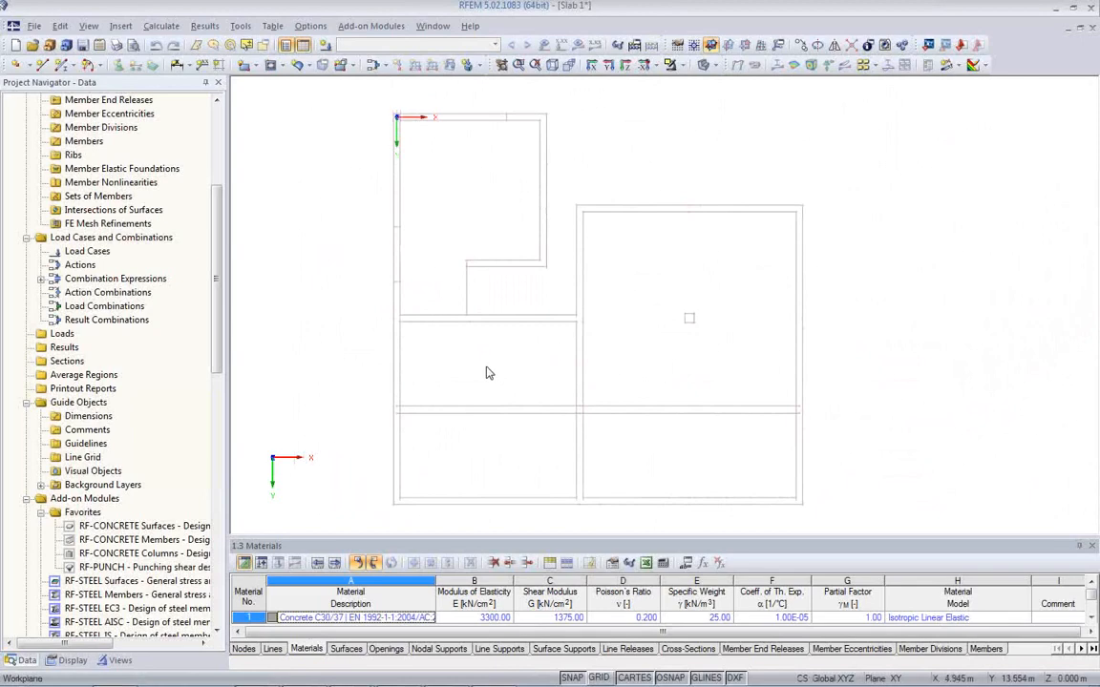
pyautogui.moveTo(437, 335); pyautogui.dragTo(435, 323, button='middle')
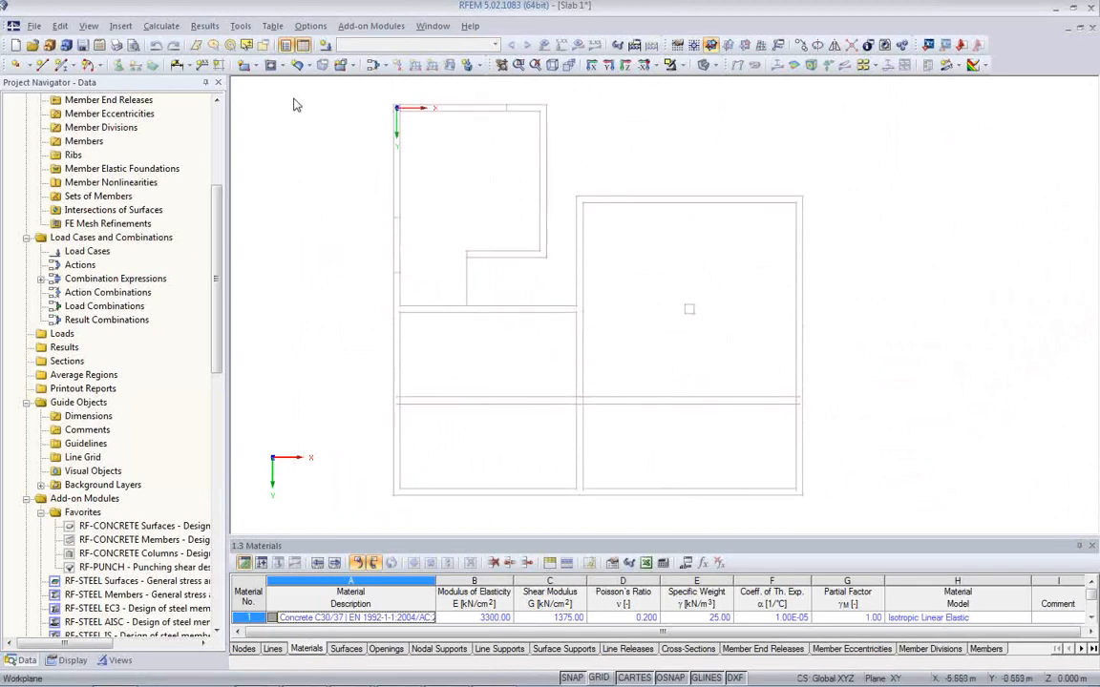
# Set up parallel lines with a 0.180 m offset and filled gaps, selecting the two lower segments of the outer left wall line.
pyautogui.click(240, 25)
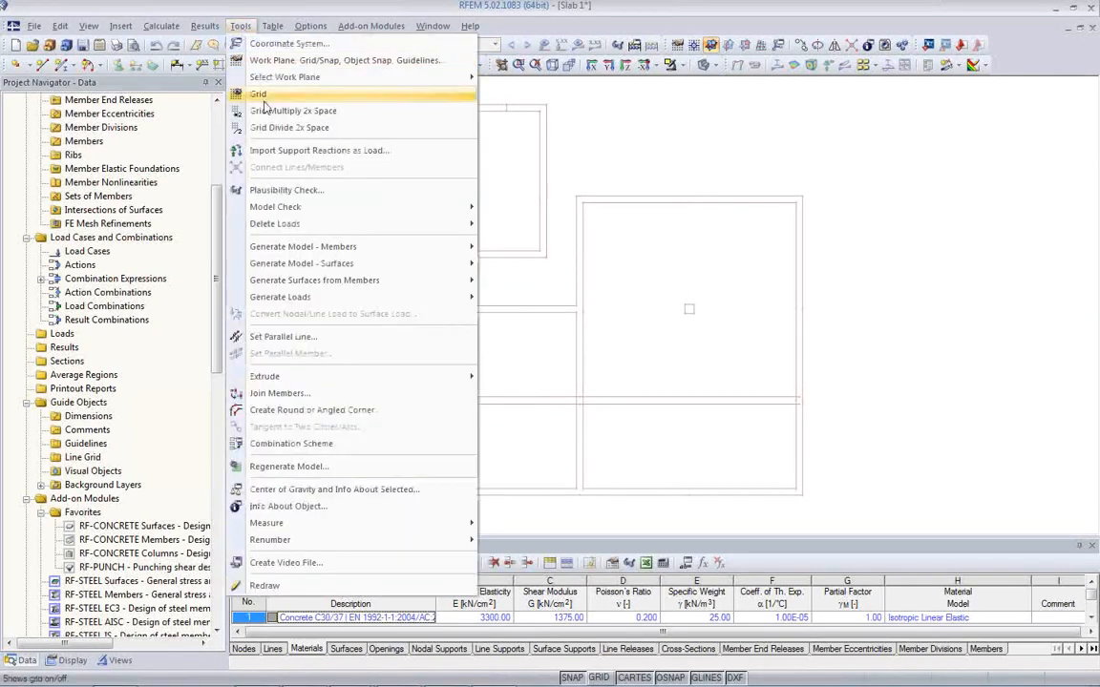
pyautogui.click(286, 337)
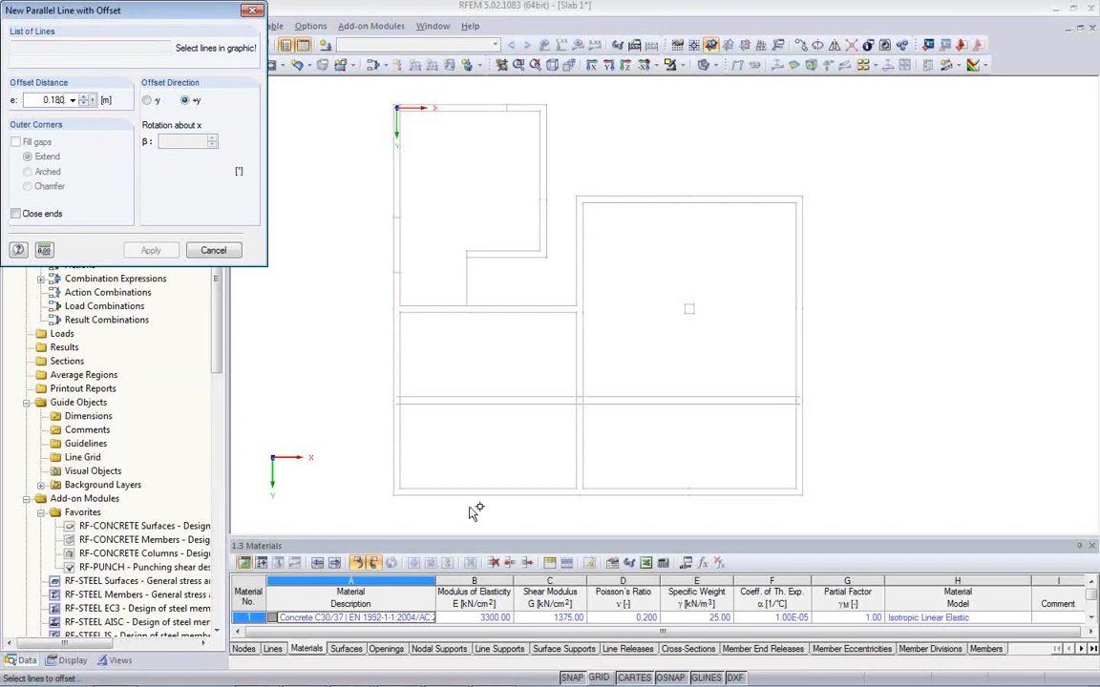
pyautogui.click(392, 473)
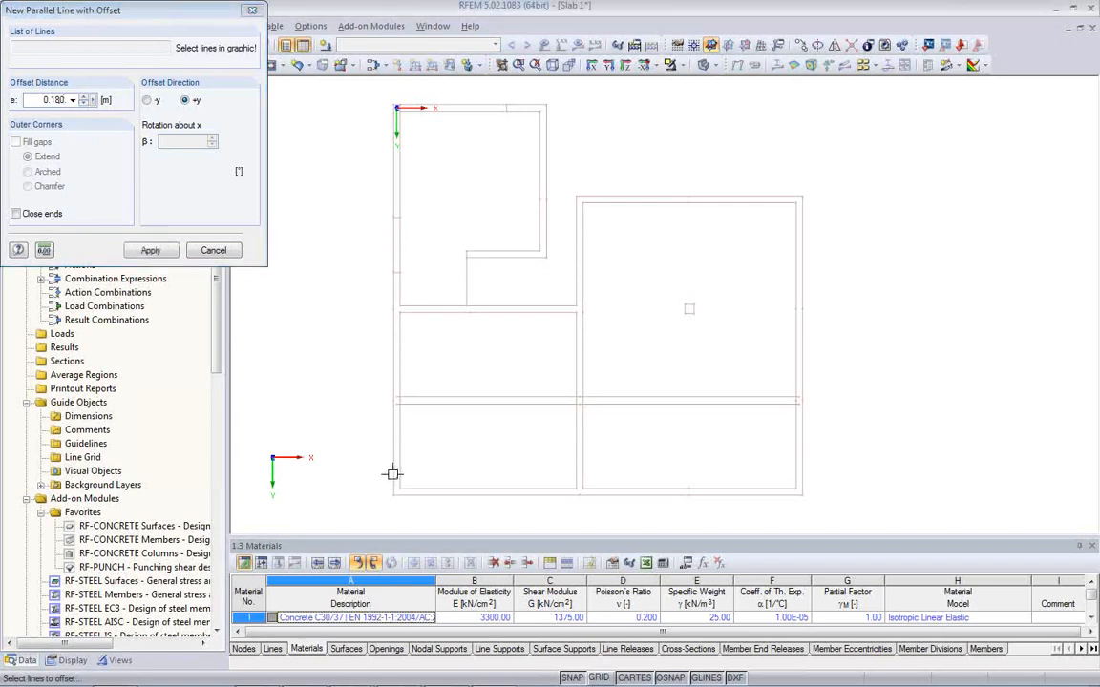
pyautogui.scroll(4, 406, 461)
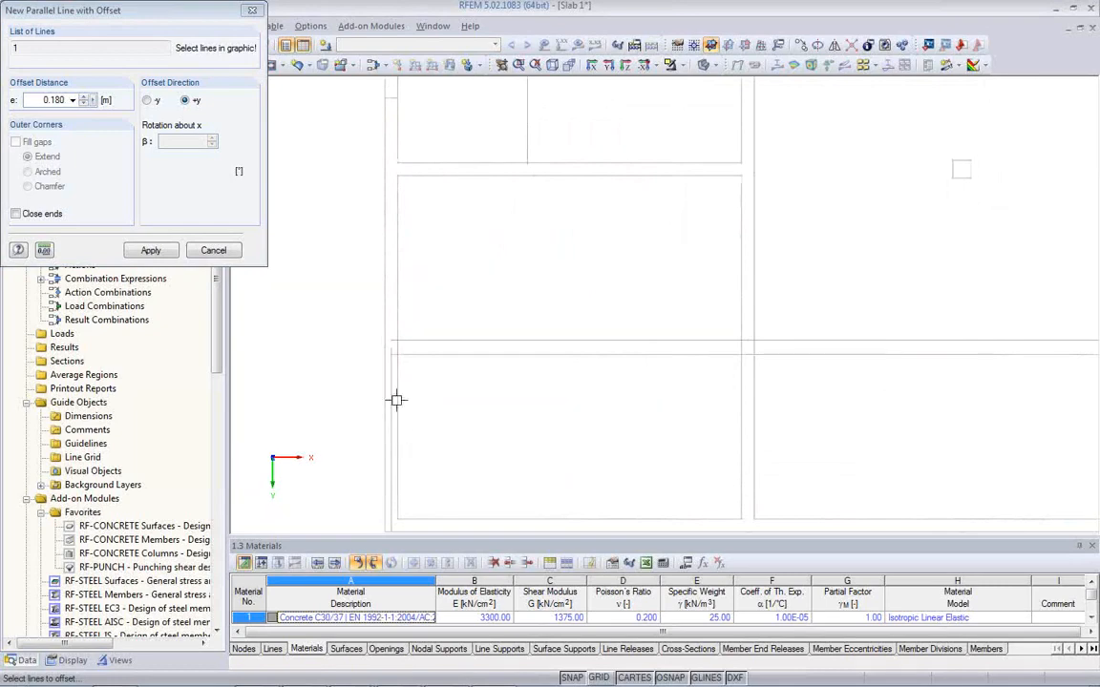
pyautogui.scroll(-1, 446, 395)
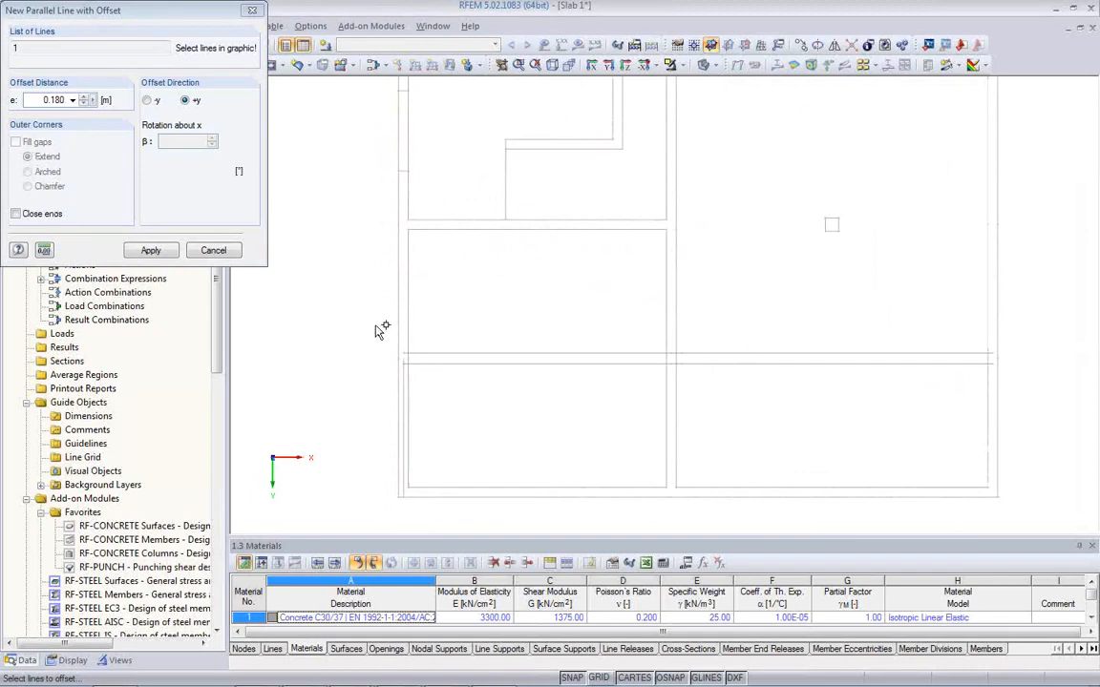
pyautogui.click(401, 316)
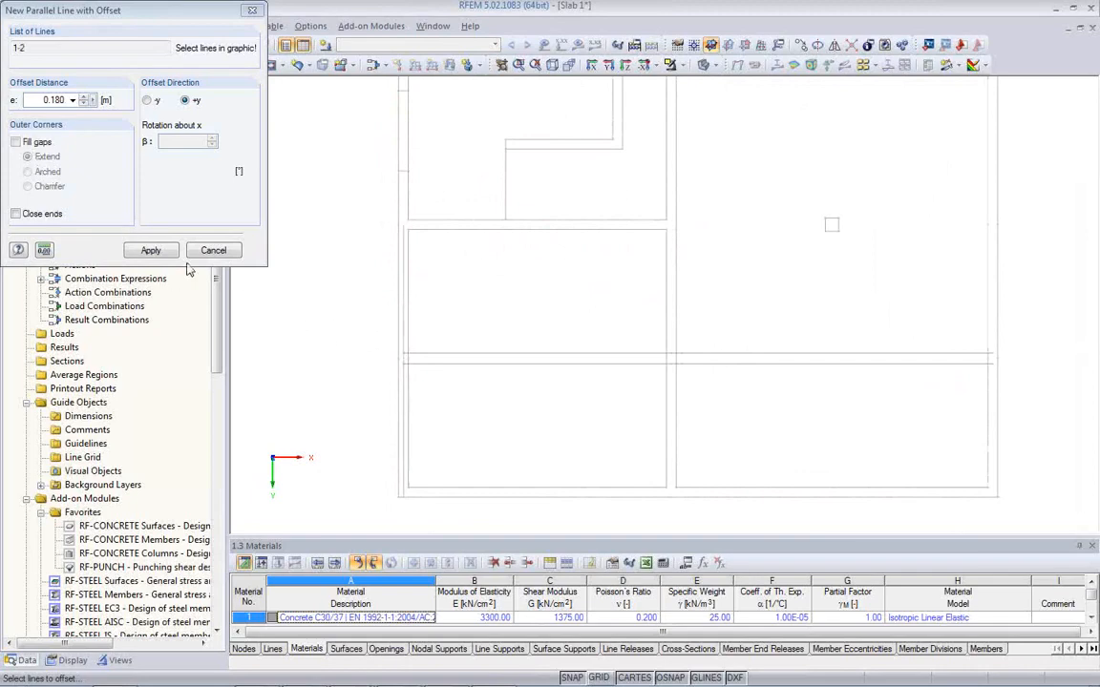
pyautogui.click(16, 141)
# Add the remaining upper segments of the outer left wall line to the parallel-line selection.
pyautogui.moveTo(454, 258); pyautogui.dragTo(469, 452, button='middle')
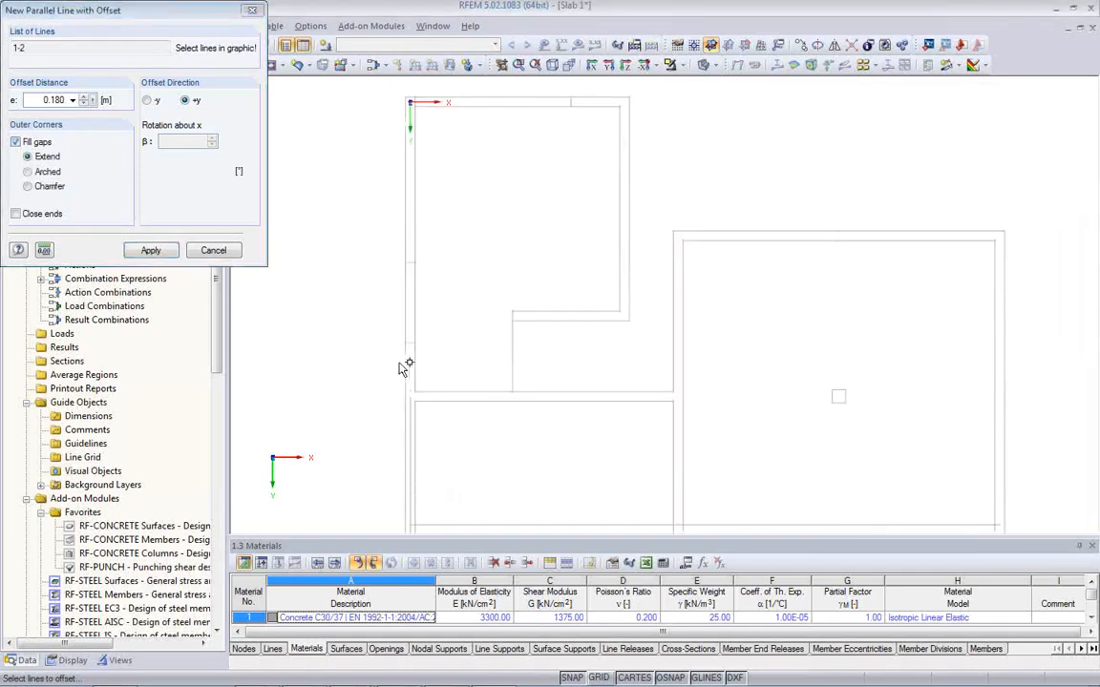
pyautogui.click(408, 284)
pyautogui.click(409, 234)
pyautogui.scroll(1, 414, 124)
pyautogui.moveTo(411, 158); pyautogui.dragTo(513, 342, button='middle')
pyautogui.scroll(4, 486, 269)
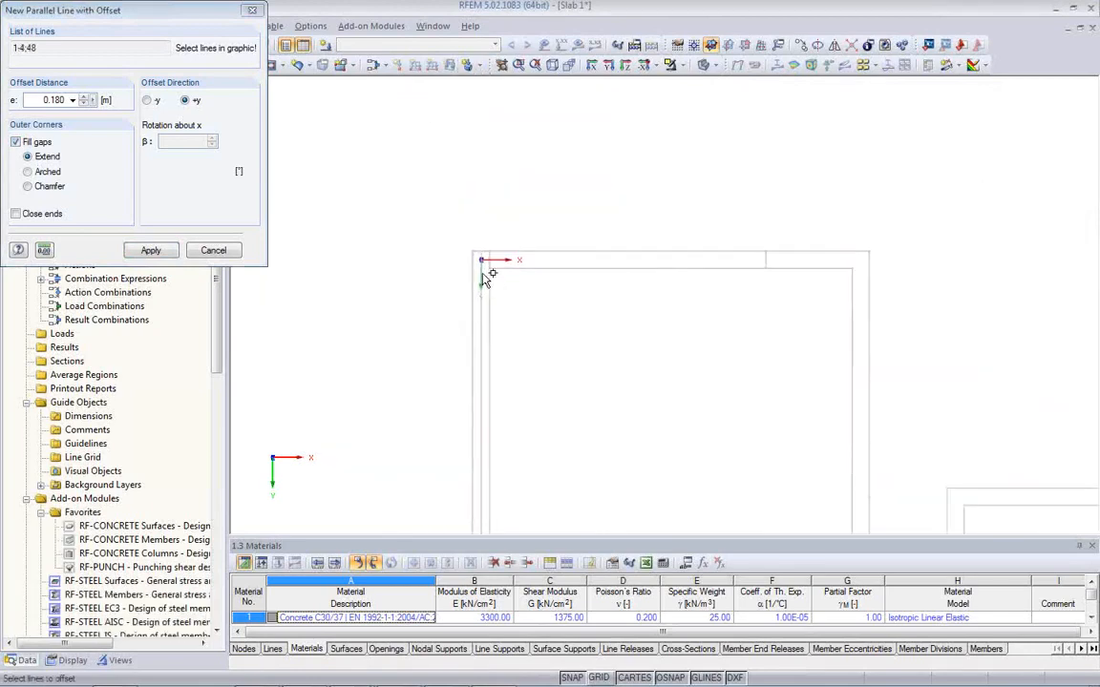
# Add the upper room's outer top, right and bottom wall lines to the parallel-line selection.
pyautogui.click(483, 238)
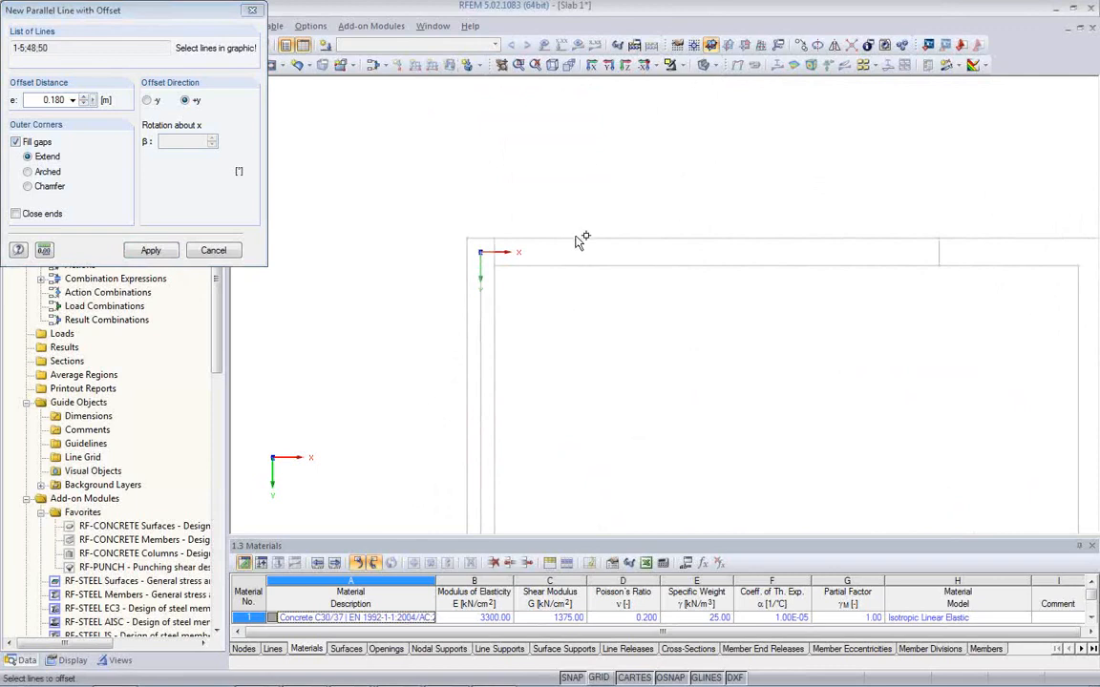
pyautogui.moveTo(854, 286); pyautogui.dragTo(467, 290, button='middle')
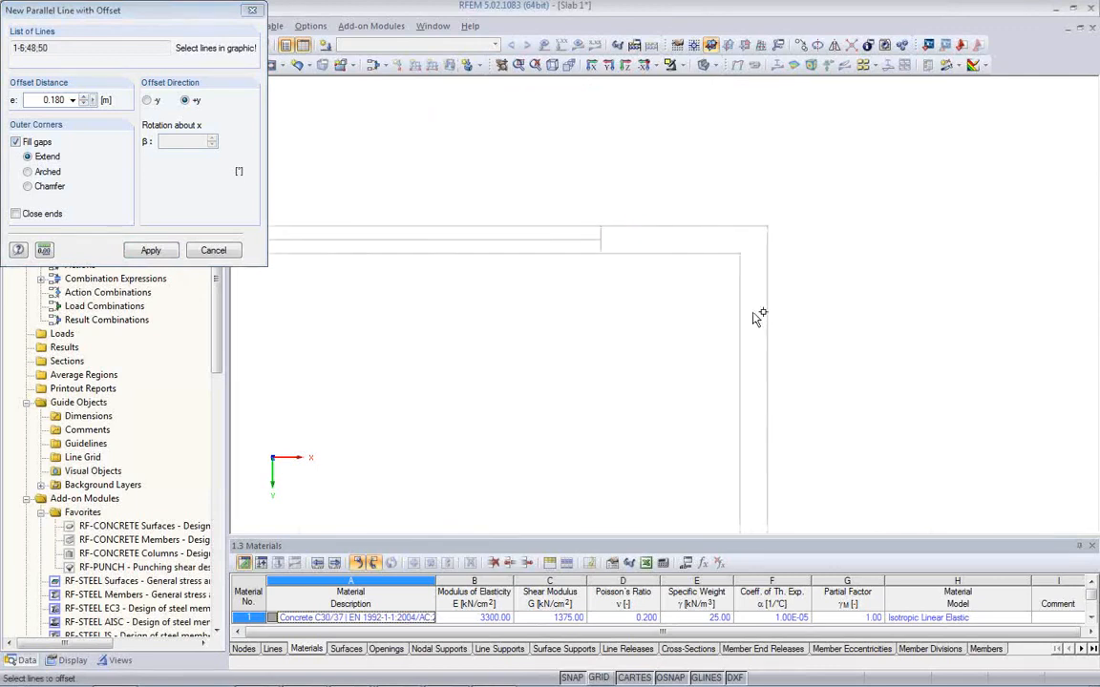
pyautogui.click(770, 358)
pyautogui.moveTo(555, 409); pyautogui.dragTo(583, 193, button='middle')
pyautogui.scroll(-3, 596, 227)
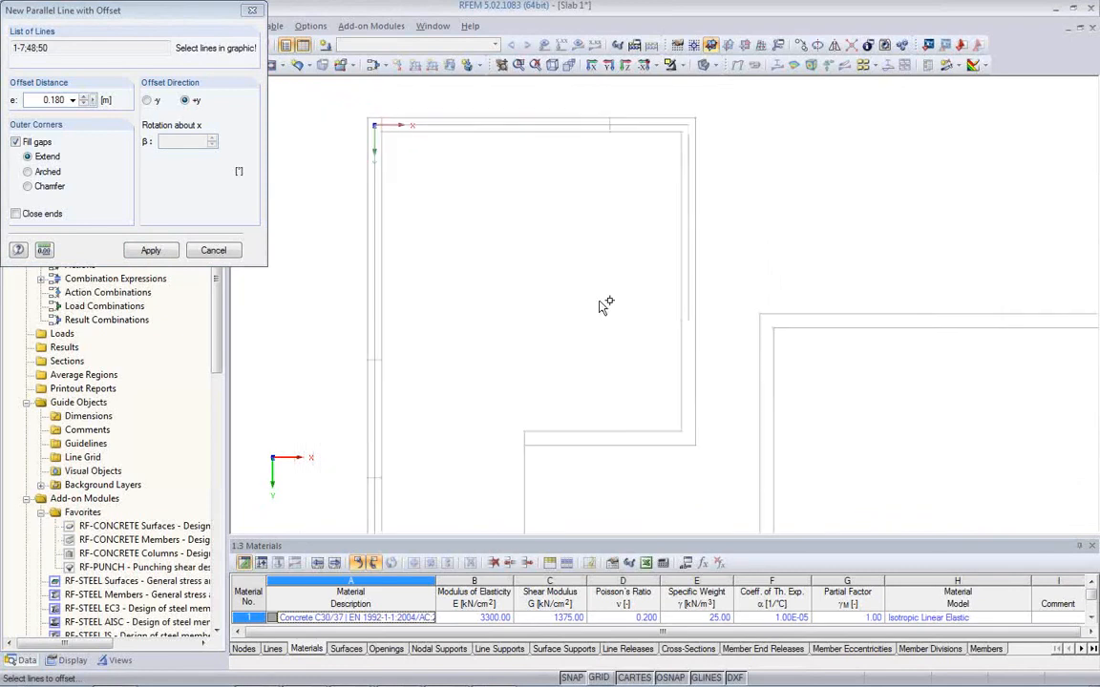
pyautogui.click(695, 381)
pyautogui.moveTo(618, 447)
pyautogui.mouseDown(button='middle')
pyautogui.moveTo(602, 468)
pyautogui.moveTo(620, 273)
pyautogui.moveTo(636, 243)
pyautogui.mouseUp(button='middle')
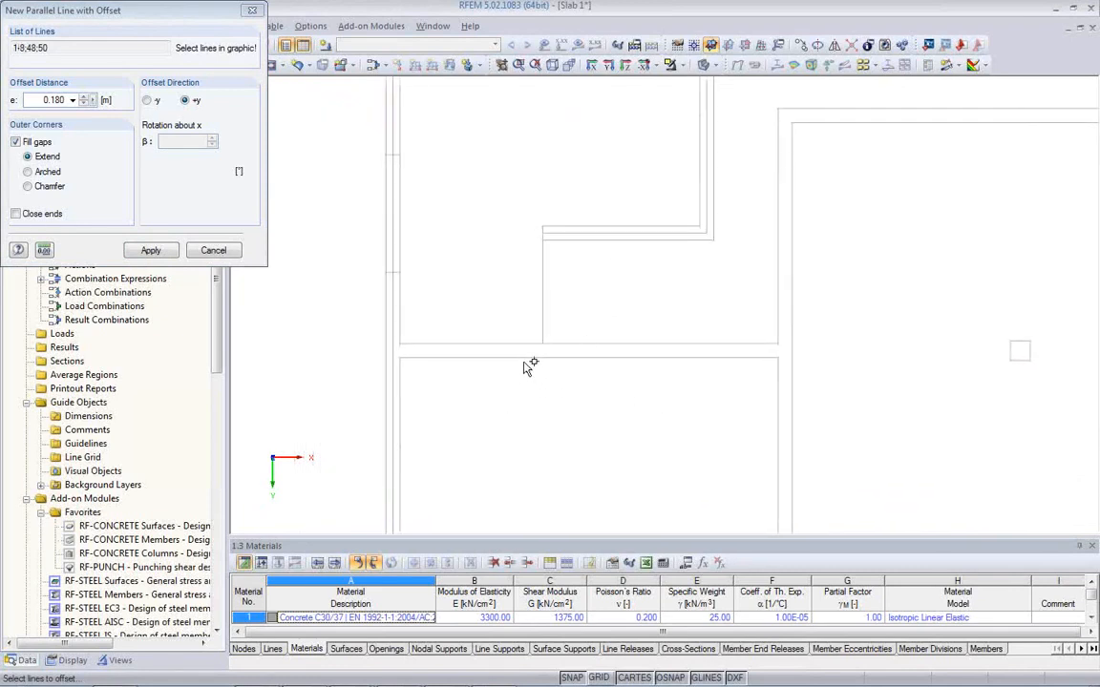
# Add the horizontal interior wall's lower line and the large right room's left and top wall lines to the selection.
pyautogui.click(522, 357)
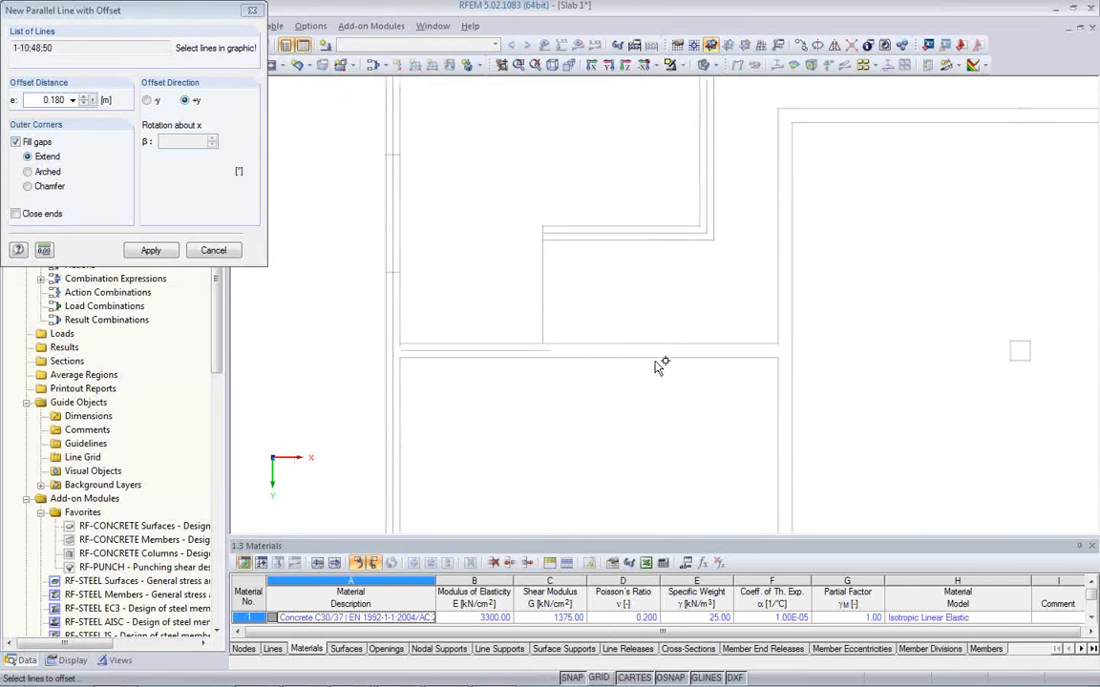
pyautogui.click(793, 315)
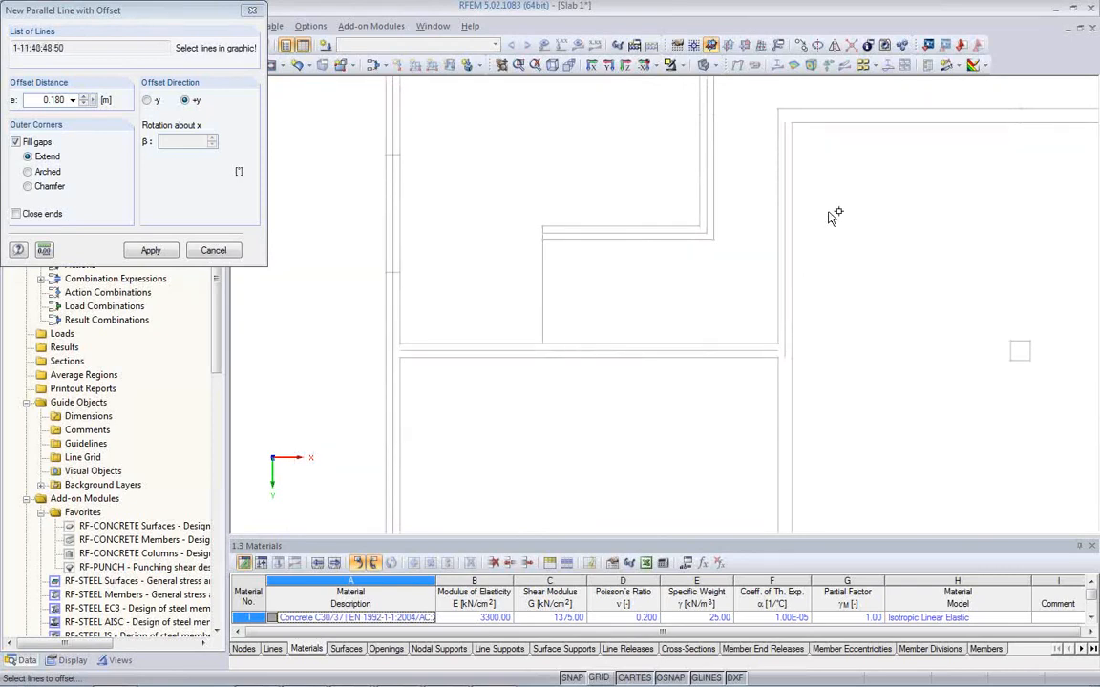
pyautogui.click(818, 109)
pyautogui.moveTo(855, 186); pyautogui.dragTo(497, 327, button='middle')
pyautogui.click(718, 250)
# Add the outer right wall segments and the full outer bottom wall line to the parallel-line selection.
pyautogui.click(907, 314)
pyautogui.moveTo(767, 389); pyautogui.dragTo(743, 175, button='middle')
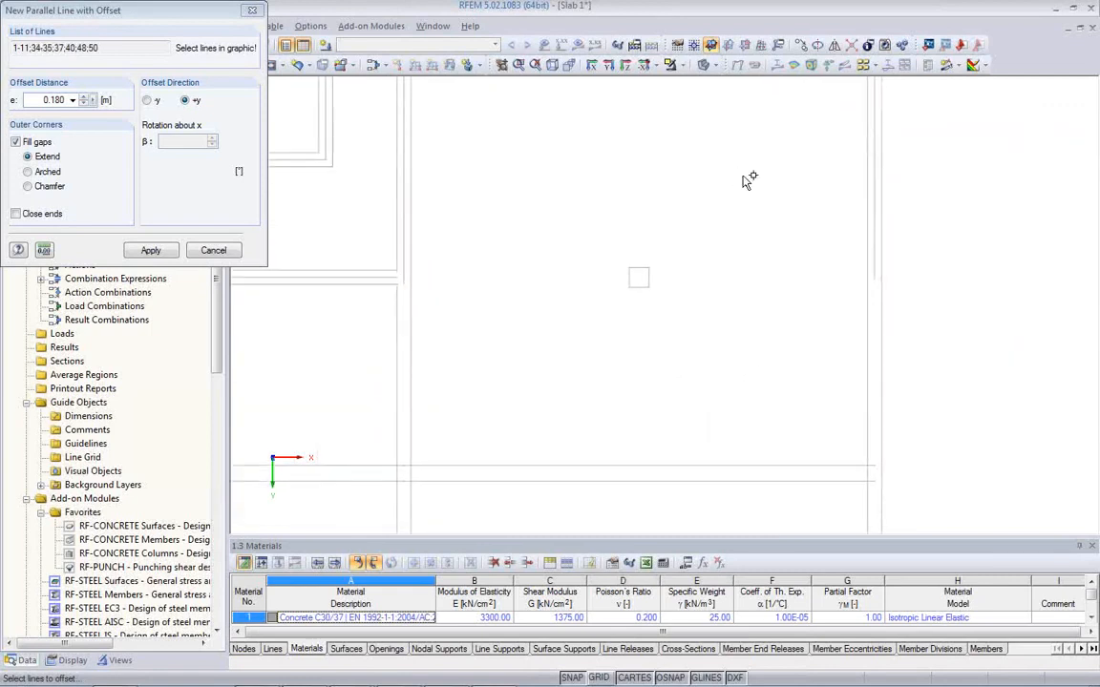
pyautogui.click(879, 370)
pyautogui.moveTo(758, 377); pyautogui.dragTo(722, 179, button='middle')
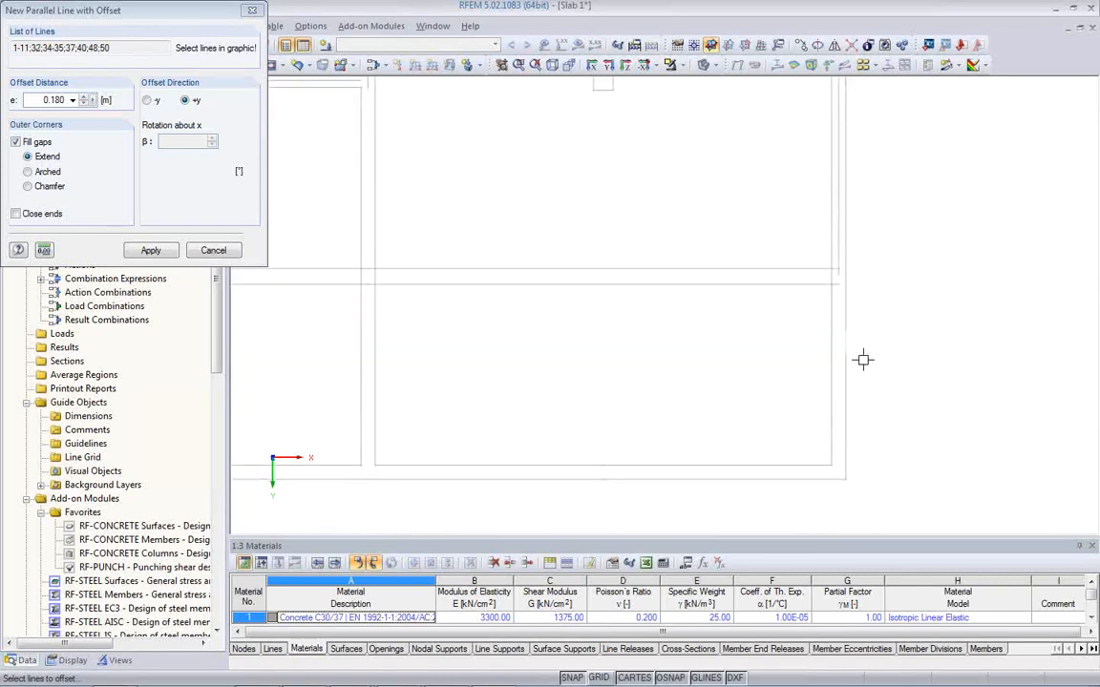
pyautogui.click(756, 481)
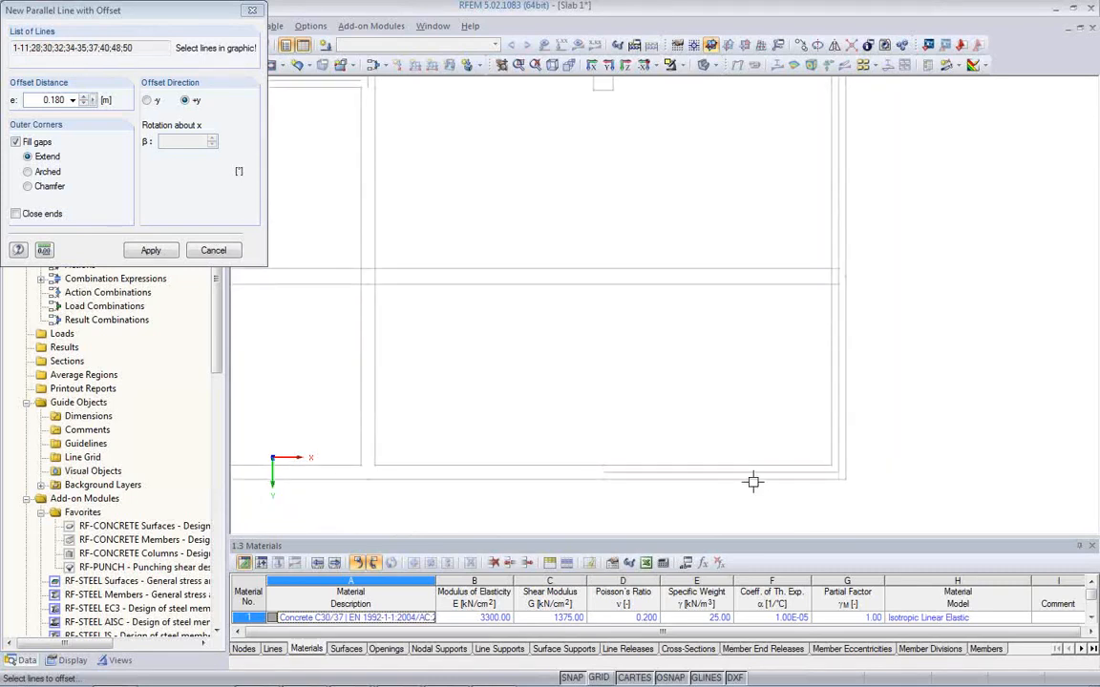
pyautogui.moveTo(635, 421); pyautogui.dragTo(864, 449, button='middle')
pyautogui.click(769, 471)
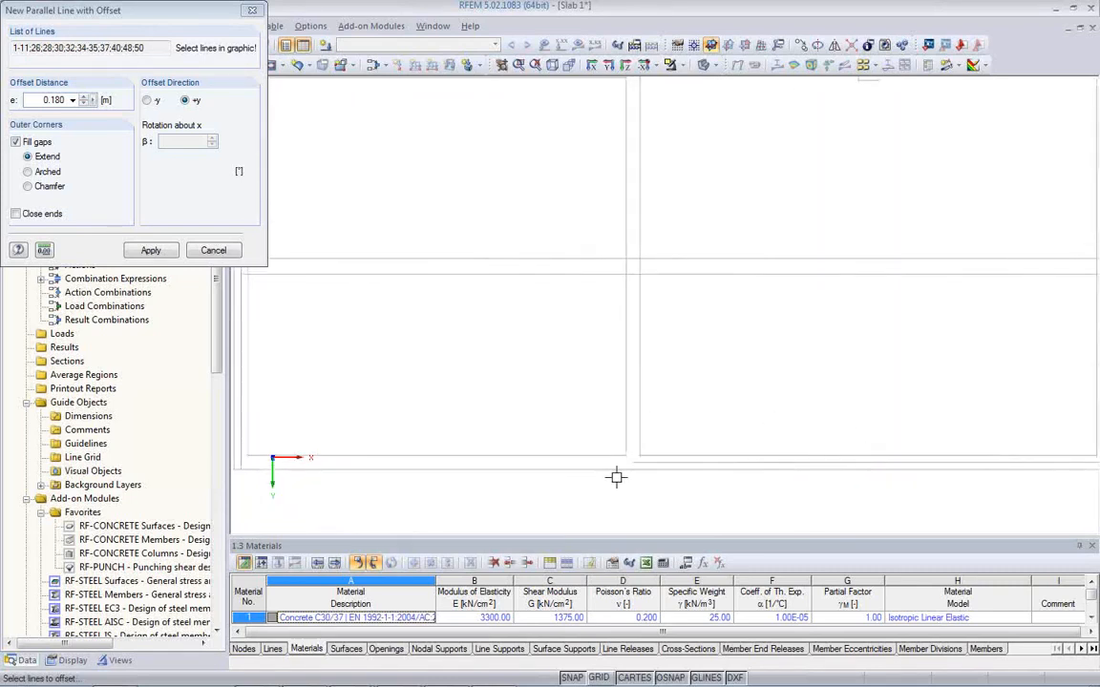
pyautogui.click(523, 469)
pyautogui.moveTo(481, 409); pyautogui.dragTo(643, 435, button='middle')
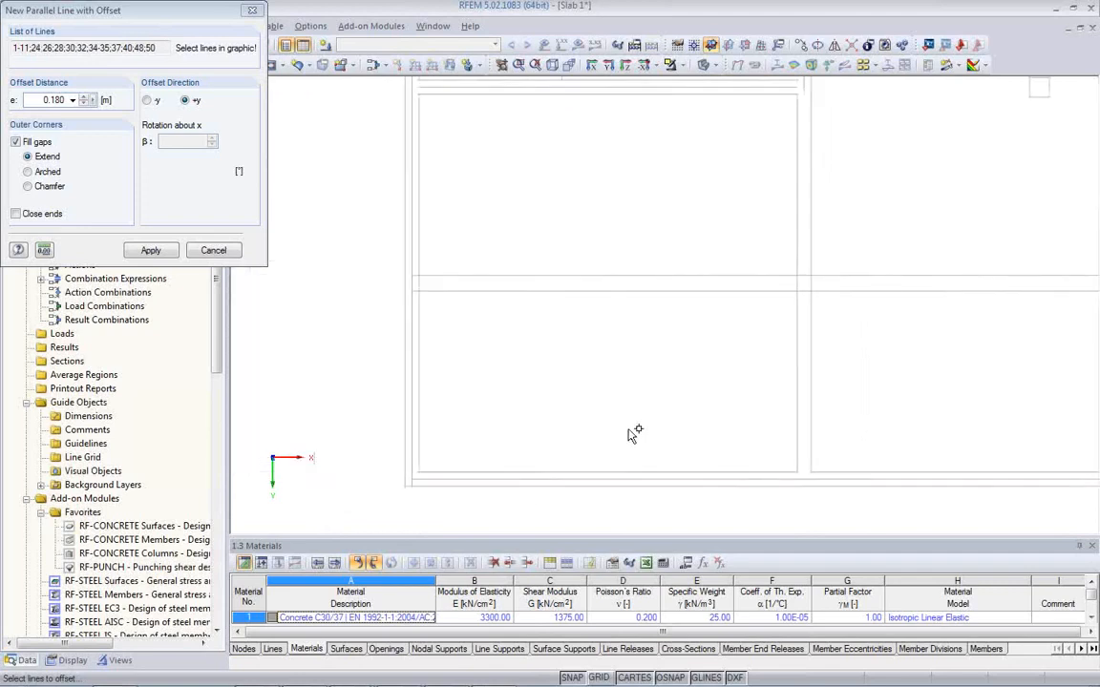
# Add the beam's upper line in both spans to the selection and create the parallel lines for all selected lines.
pyautogui.click(552, 295)
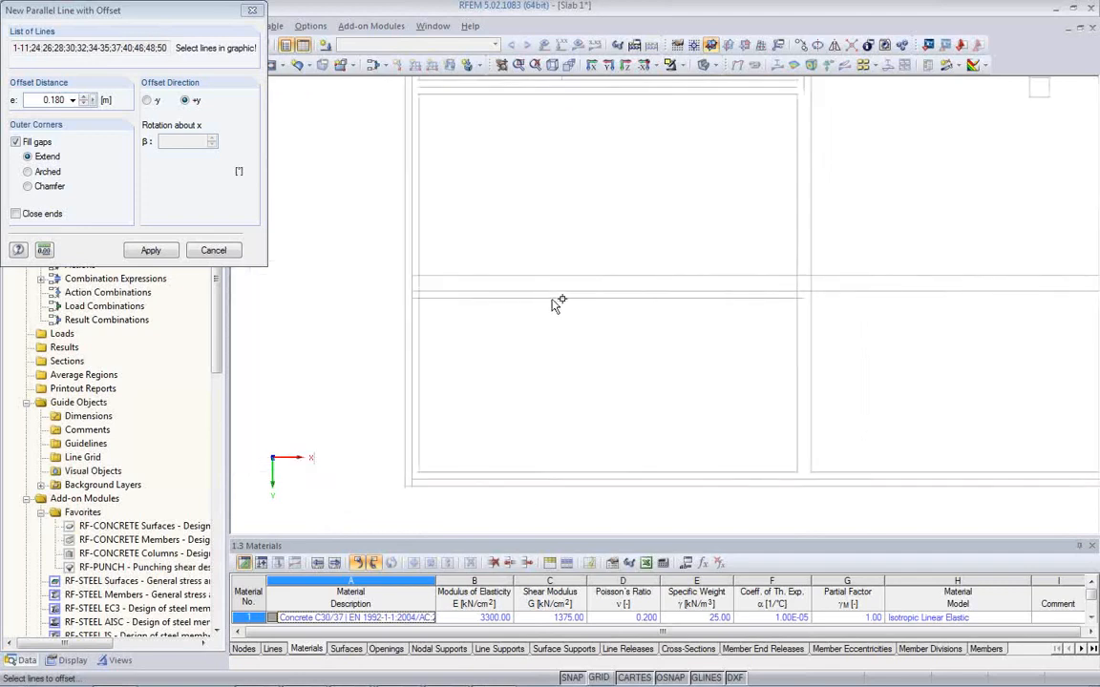
pyautogui.click(553, 292)
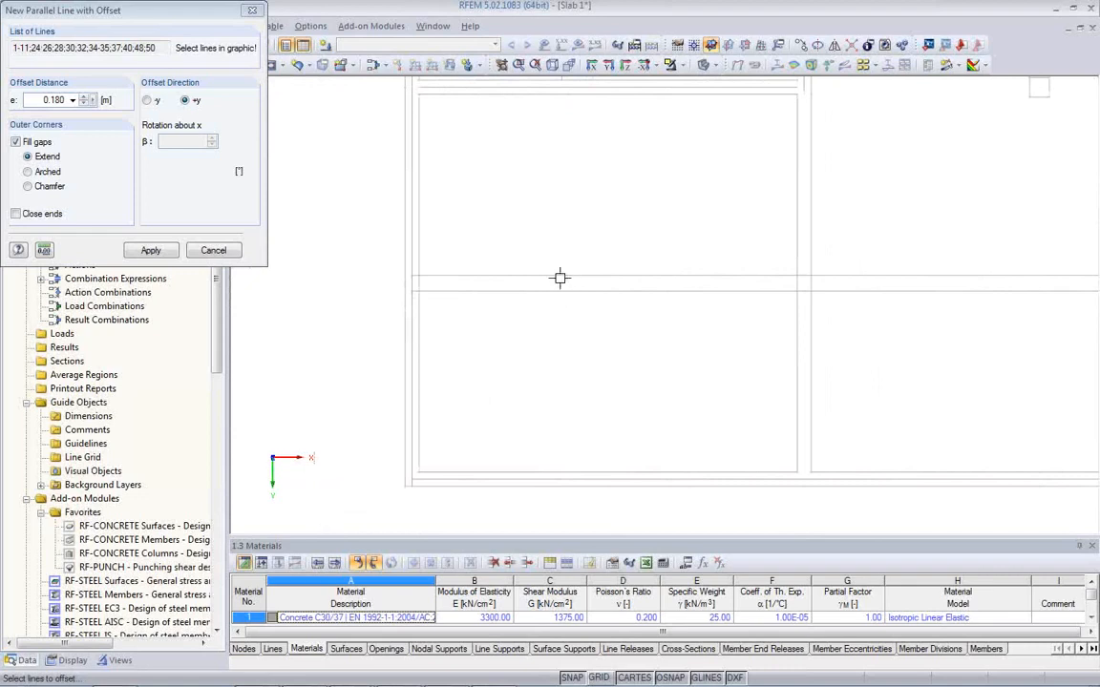
pyautogui.click(849, 275)
pyautogui.moveTo(873, 348); pyautogui.dragTo(577, 401, button='middle')
pyautogui.scroll(-1, 603, 400)
pyautogui.scroll(-2, 603, 400)
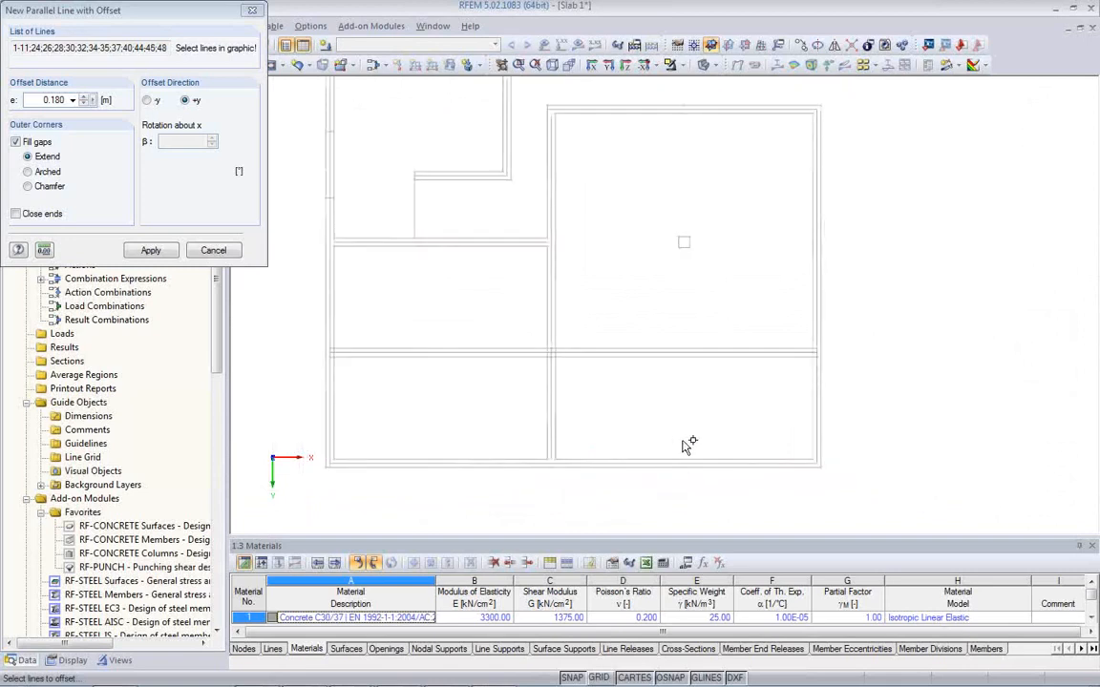
pyautogui.moveTo(597, 348)
pyautogui.mouseDown(button='middle')
pyautogui.moveTo(647, 400)
pyautogui.moveTo(634, 400)
pyautogui.mouseUp(button='middle')
pyautogui.scroll(-1, 611, 378)
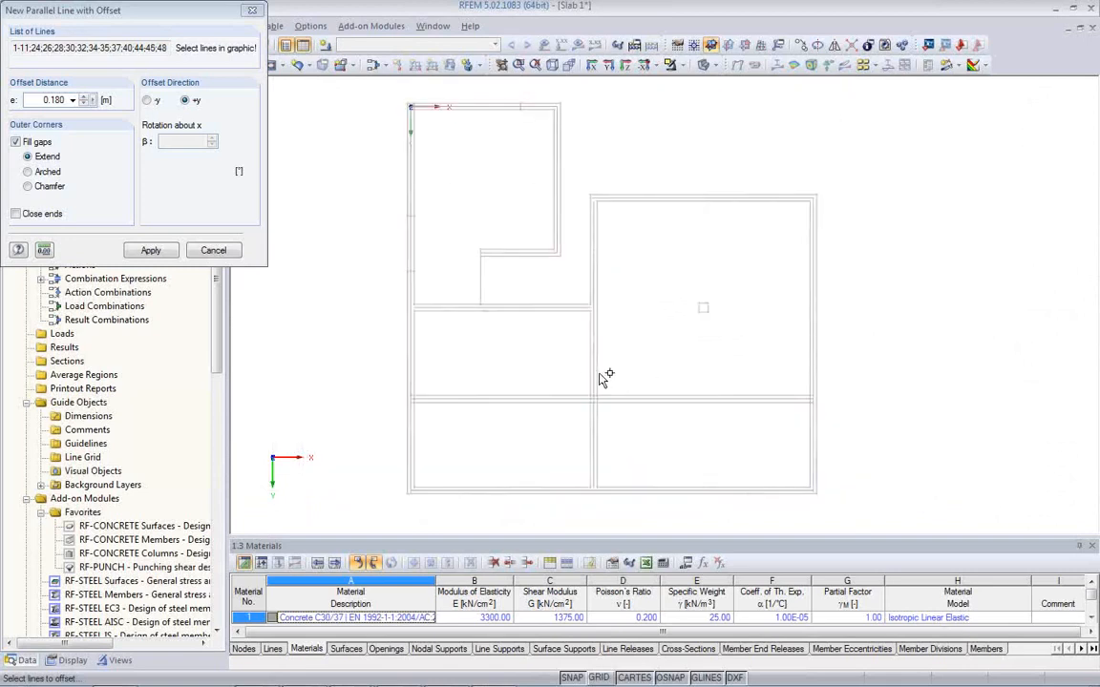
pyautogui.click(162, 254)
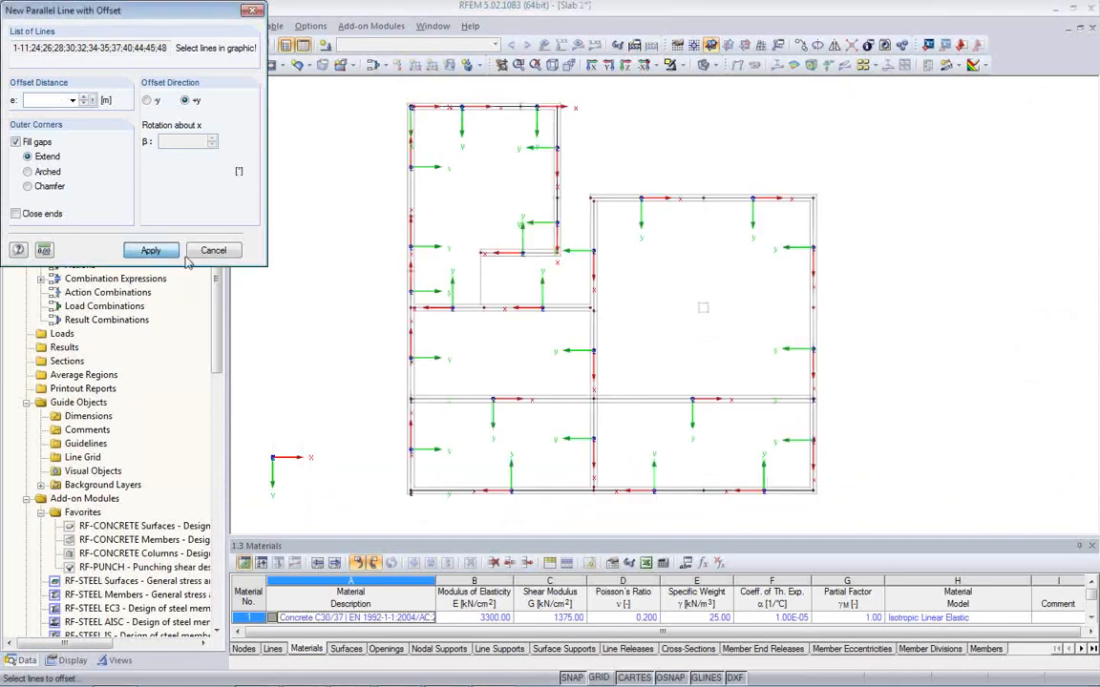
pyautogui.click(215, 251)
# Draw a vertical line from the left end of the upper room's bottom wall line to the interior wall line at X 3.820, Y 11.000 m.
pyautogui.scroll(2, 474, 349)
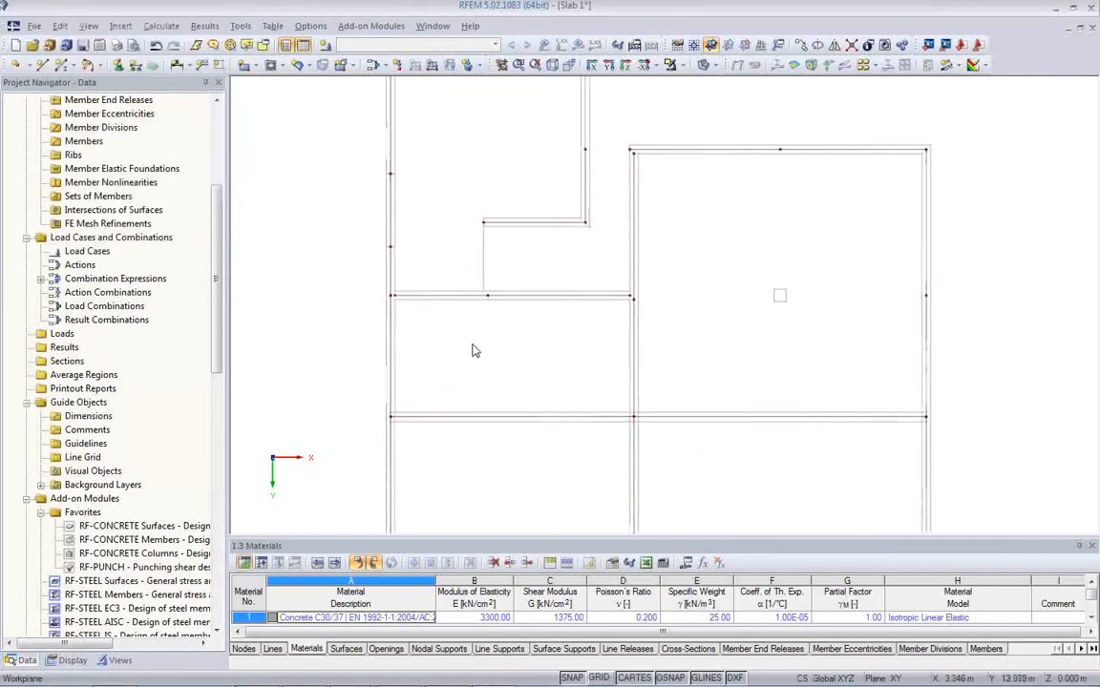
pyautogui.moveTo(559, 381); pyautogui.dragTo(542, 317, button='middle')
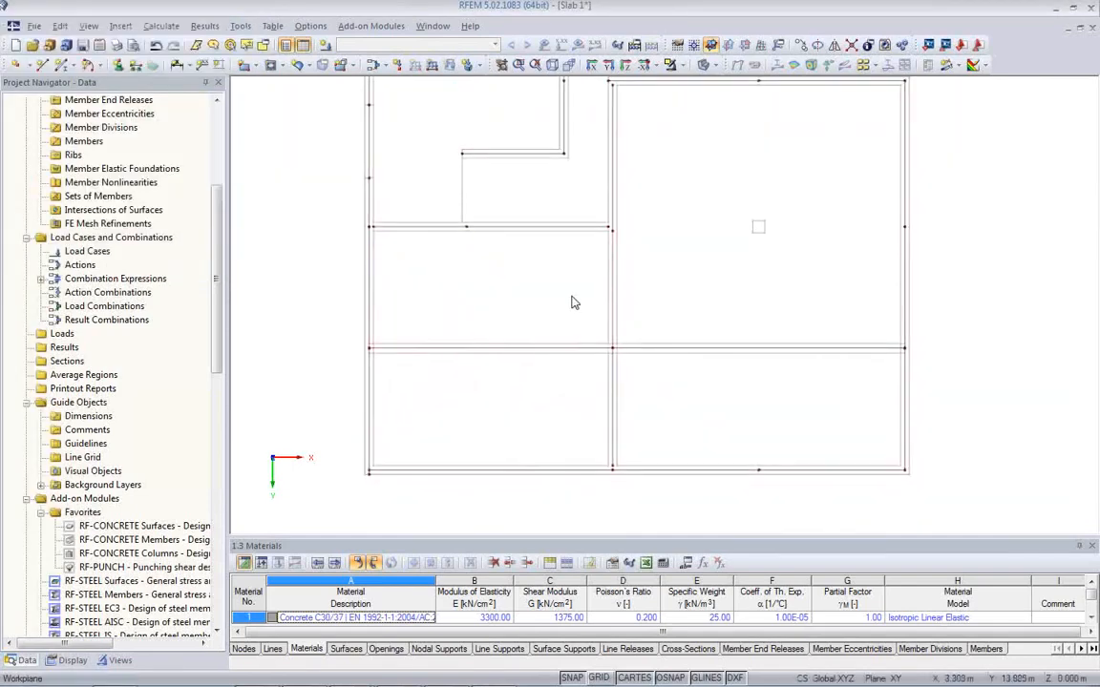
pyautogui.scroll(1, 592, 278)
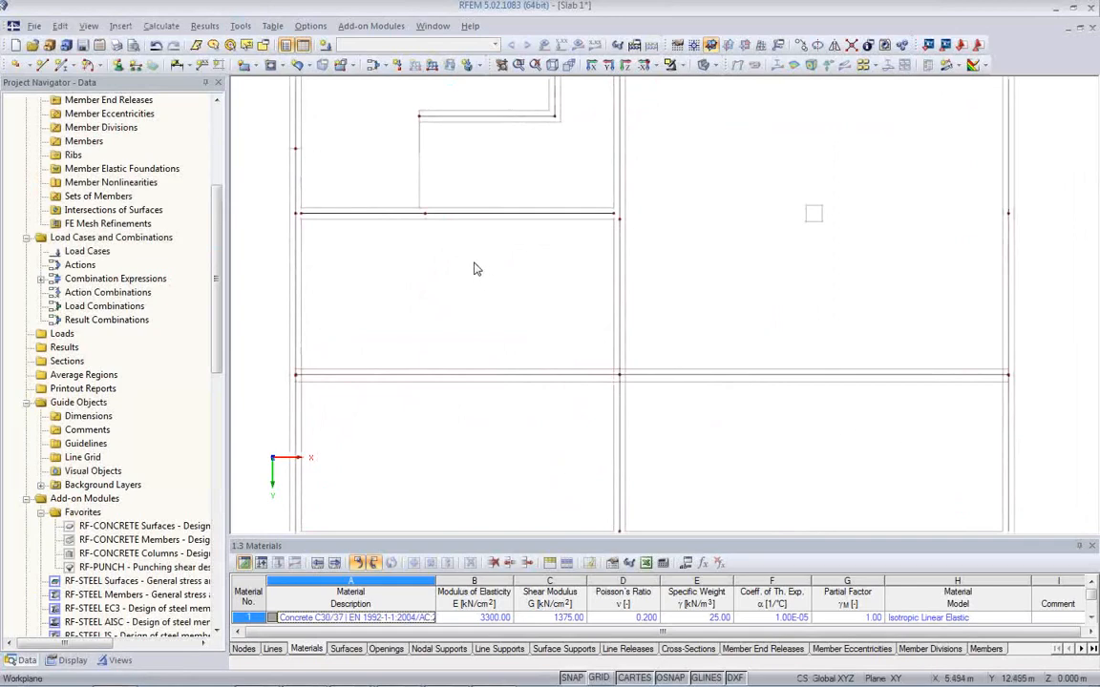
pyautogui.moveTo(484, 248); pyautogui.dragTo(586, 422, button='middle')
pyautogui.scroll(4, 527, 312)
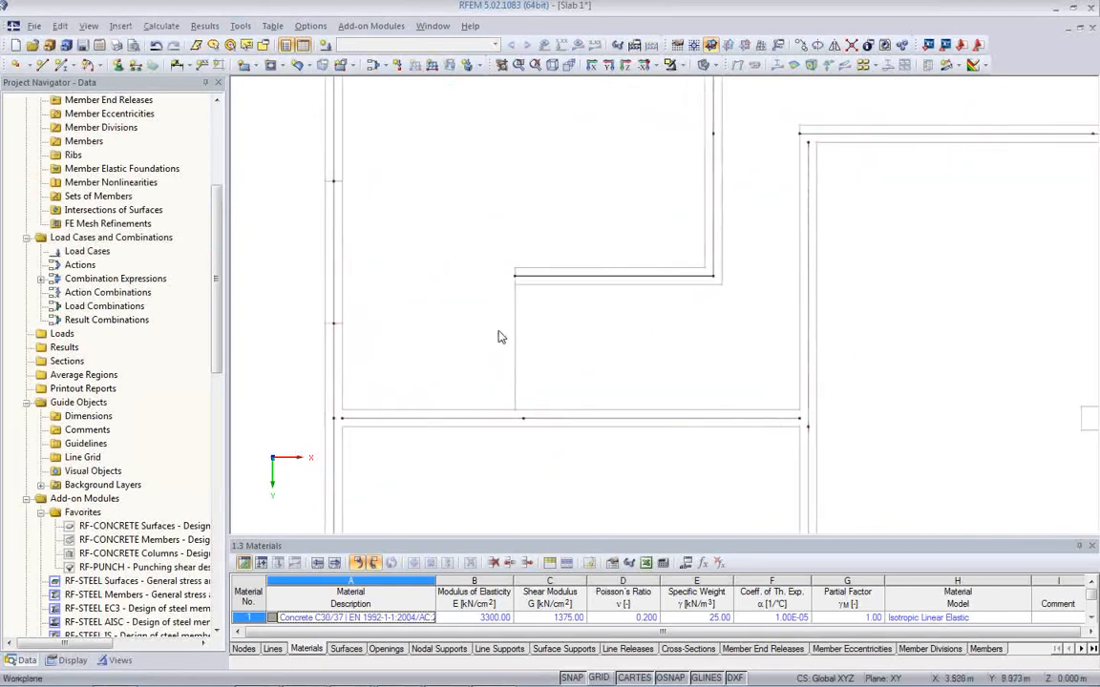
pyautogui.moveTo(535, 312); pyautogui.dragTo(536, 263, button='middle')
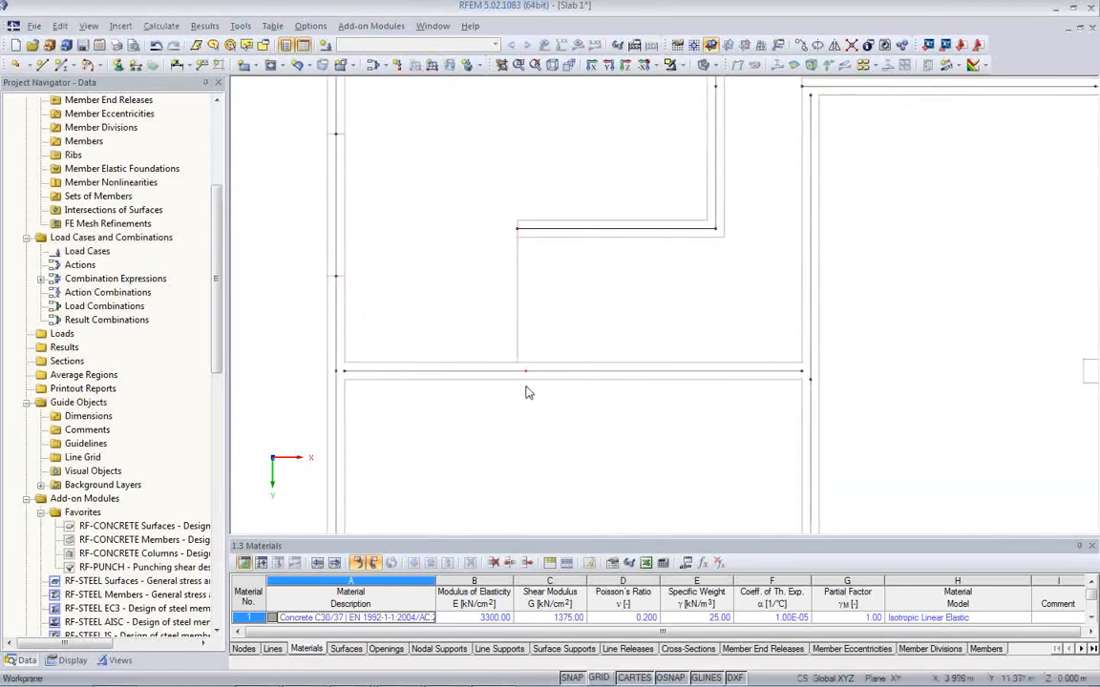
pyautogui.scroll(1, 545, 325)
pyautogui.moveTo(545, 327); pyautogui.dragTo(519, 289, button='middle')
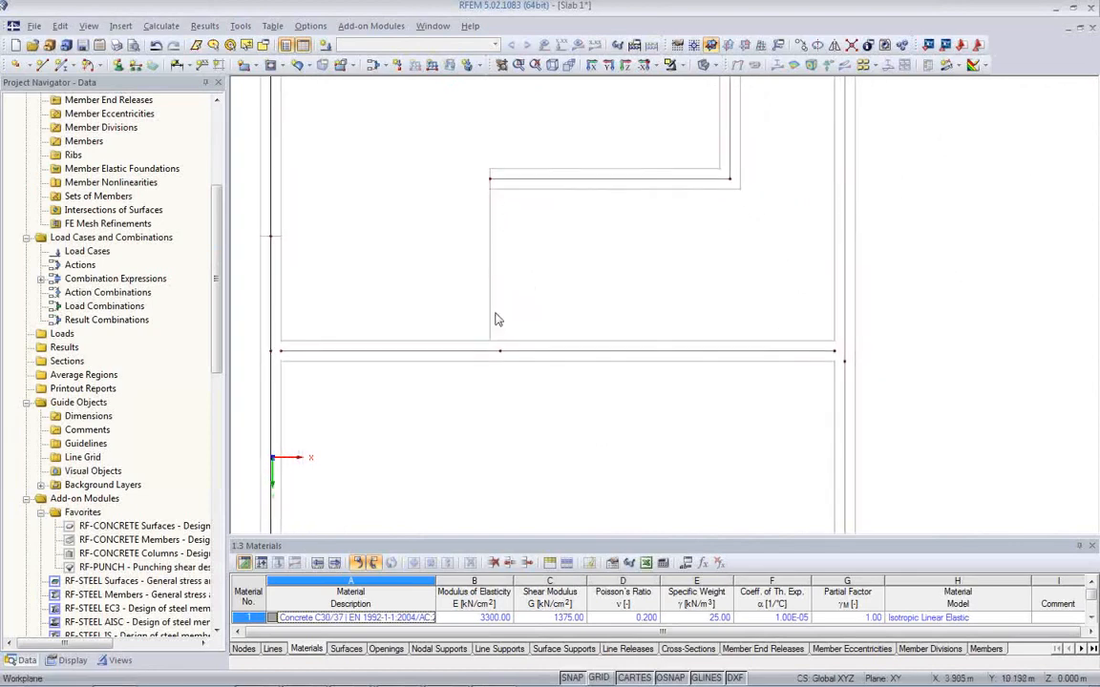
pyautogui.click(41, 64)
pyautogui.click(490, 188)
pyautogui.scroll(2, 493, 378)
pyautogui.scroll(2, 494, 378)
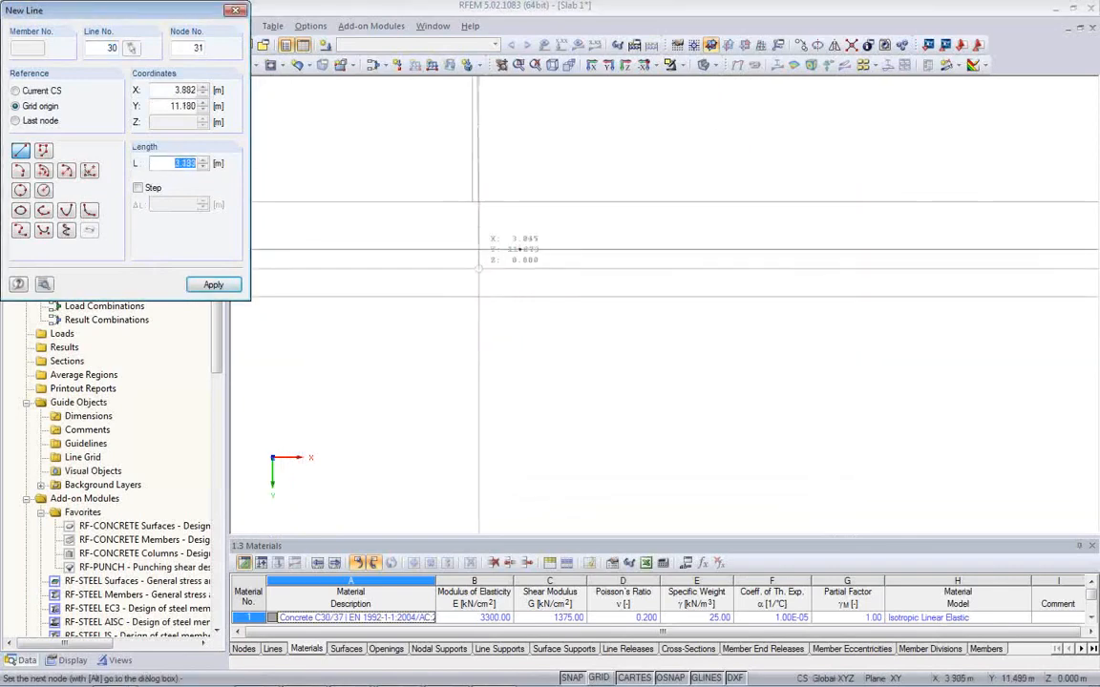
pyautogui.click(472, 250)
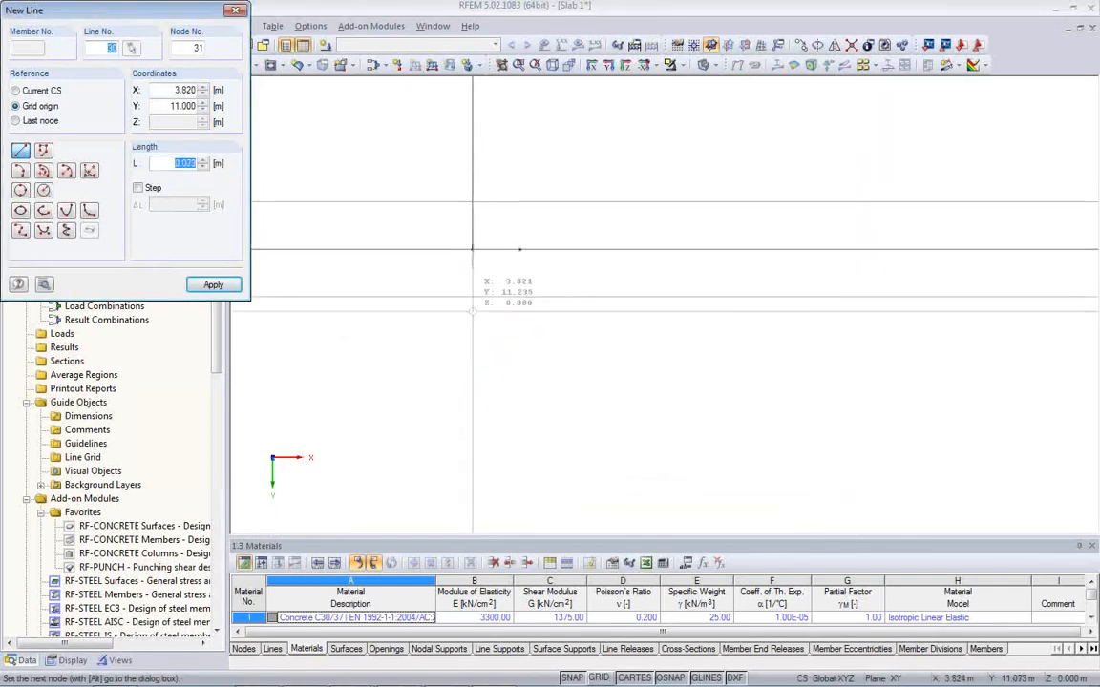
pyautogui.press('Escape')
# Delete the short interior wall segment beside the new vertical line and move the open node onto that line's lower end.
pyautogui.scroll(2, 465, 294)
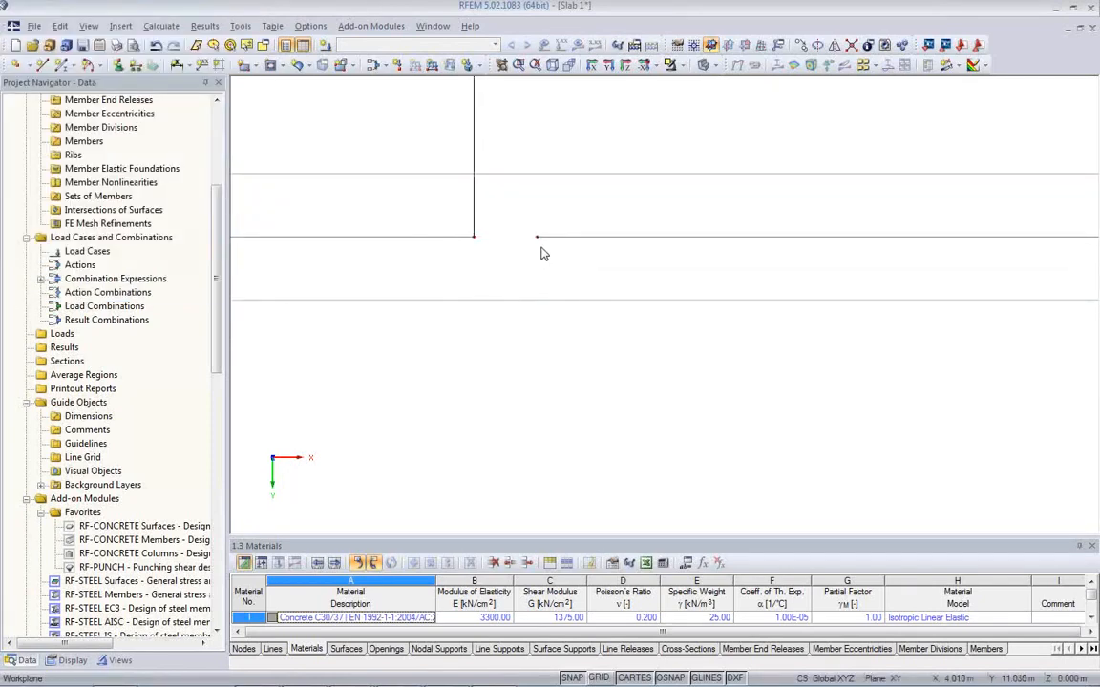
pyautogui.scroll(-2, 475, 332)
pyautogui.moveTo(467, 335); pyautogui.dragTo(716, 361, button='middle')
# Extend the horizontal interior wall line at both ends to the outer left wall line and the large room's left wall line.
pyautogui.moveTo(397, 371); pyautogui.dragTo(673, 399, button='middle')
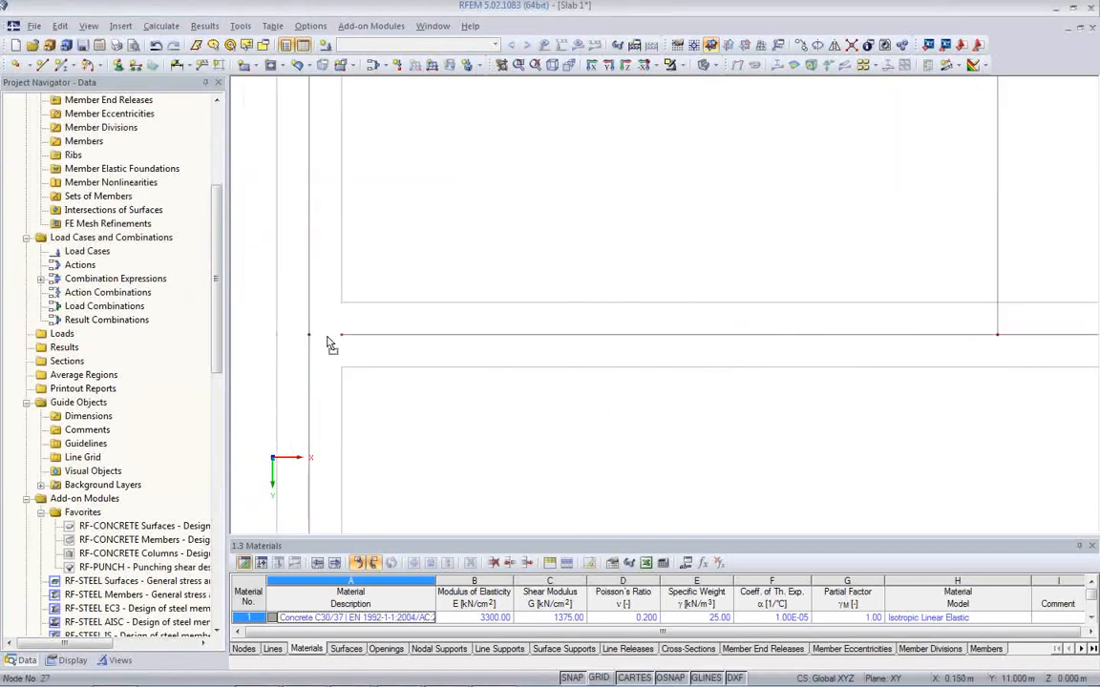
pyautogui.moveTo(378, 283); pyautogui.dragTo(280, 332, button='middle')
pyautogui.moveTo(859, 421); pyautogui.dragTo(523, 373, button='middle')
pyautogui.moveTo(778, 392); pyautogui.dragTo(437, 379, button='middle')
pyautogui.moveTo(1004, 385); pyautogui.dragTo(628, 356, button='middle')
pyautogui.scroll(1, 628, 356)
pyautogui.scroll(1, 629, 361)
pyautogui.scroll(1, 764, 306)
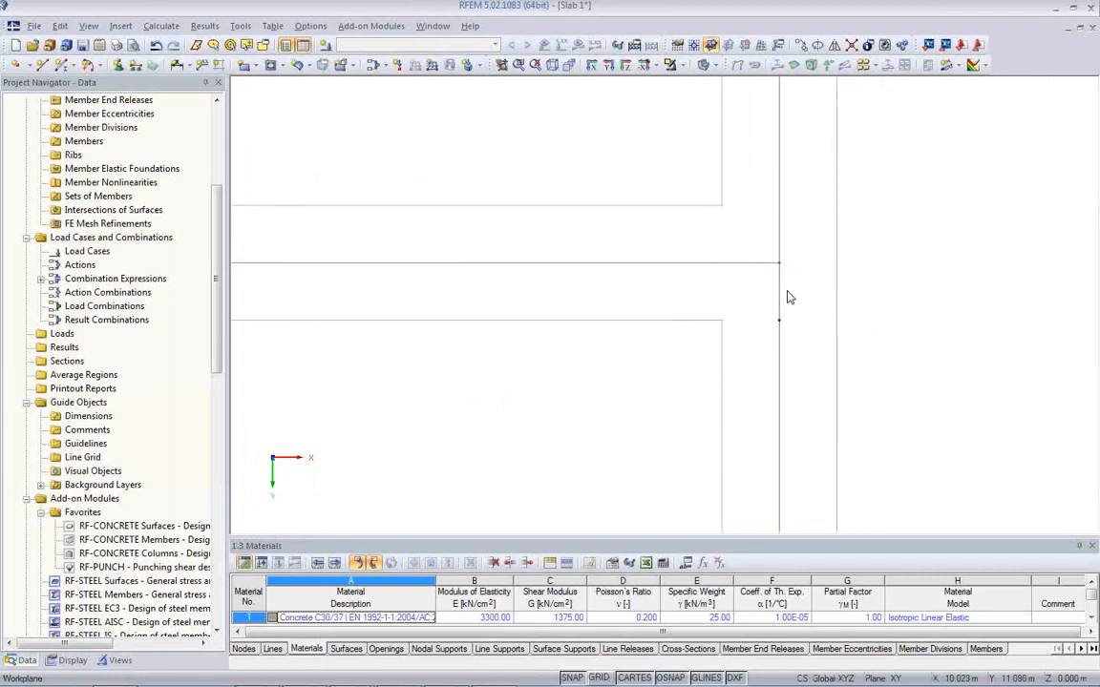
# Delete the short wall segment just below the right junction and move the open node up onto that junction.
pyautogui.click(778, 289)
pyautogui.press('Delete')
pyautogui.moveTo(779, 320); pyautogui.dragTo(781, 269)
# Delete the intermediate node on the upper room's right wall line, merging the joined lines.
pyautogui.scroll(-5, 781, 288)
pyautogui.moveTo(741, 261)
pyautogui.mouseDown(button='middle')
pyautogui.moveTo(727, 285)
pyautogui.moveTo(719, 479)
pyautogui.mouseUp(button='middle')
pyautogui.scroll(-2, 684, 286)
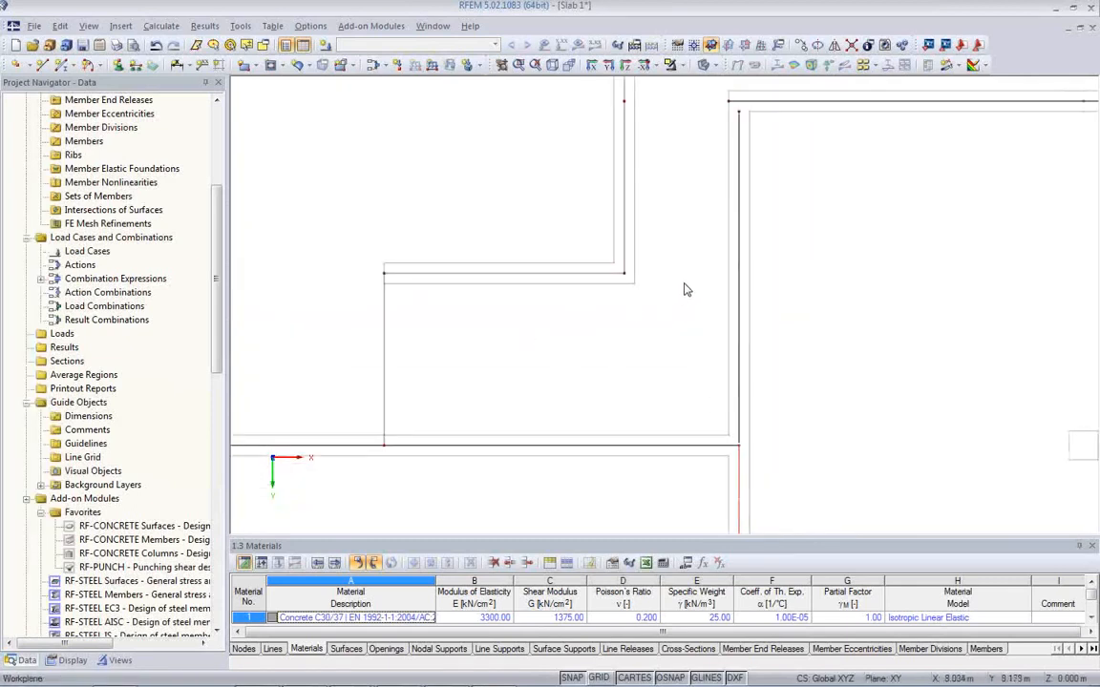
pyautogui.moveTo(729, 186); pyautogui.dragTo(742, 325, button='middle')
pyautogui.scroll(2, 676, 303)
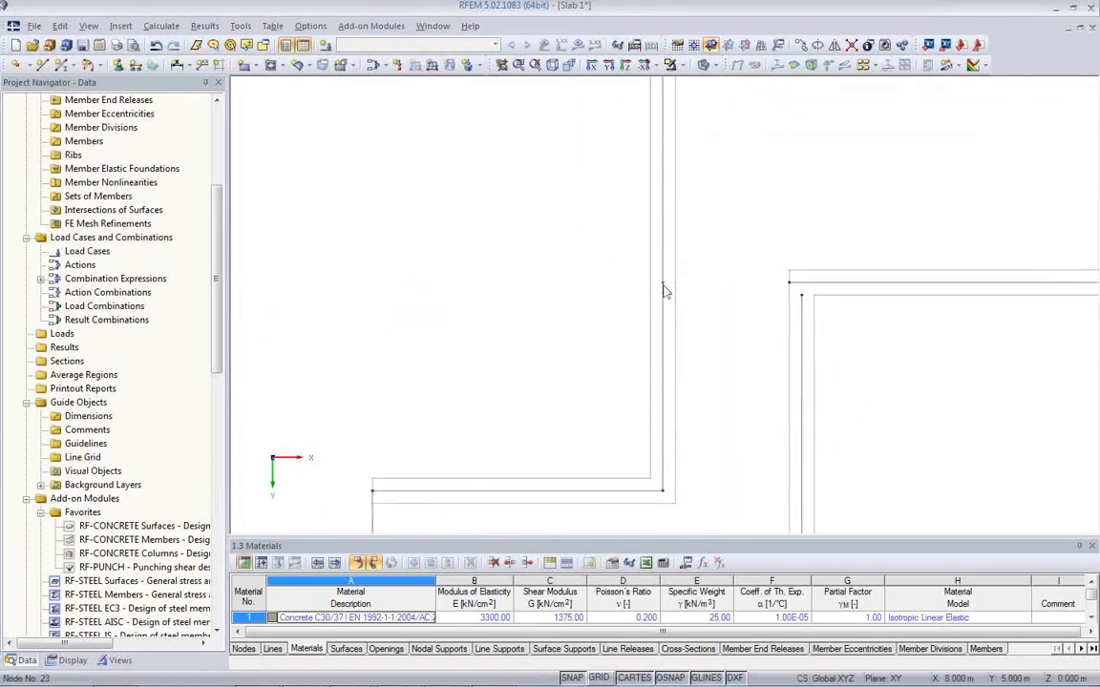
pyautogui.rightClick(665, 291)
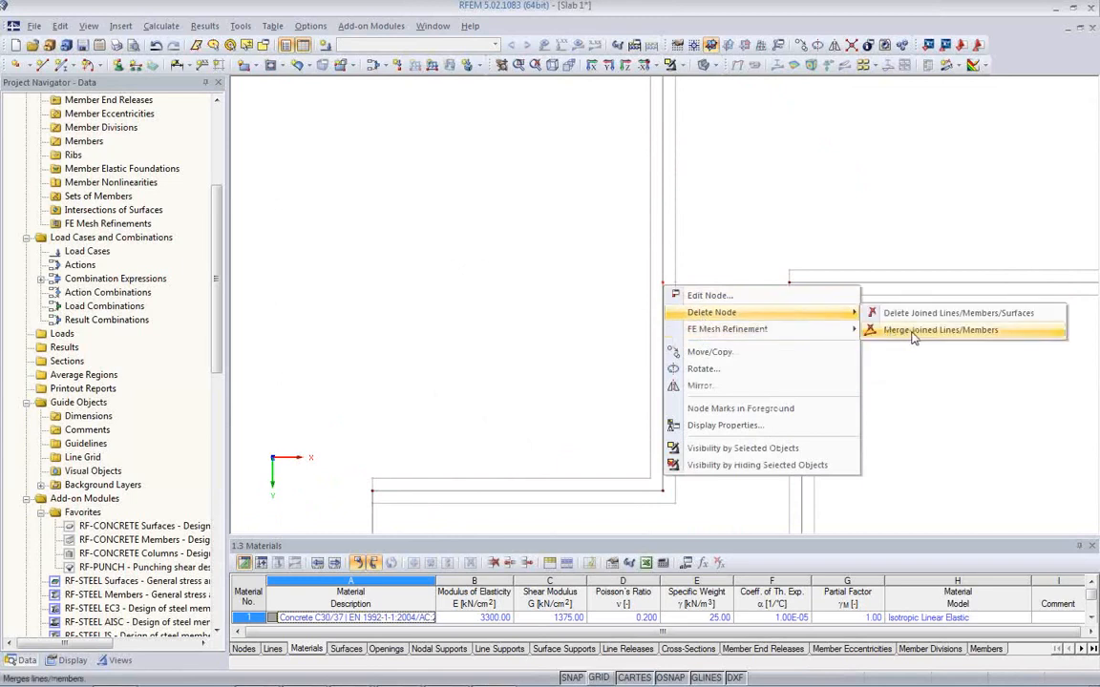
pyautogui.click(912, 331)
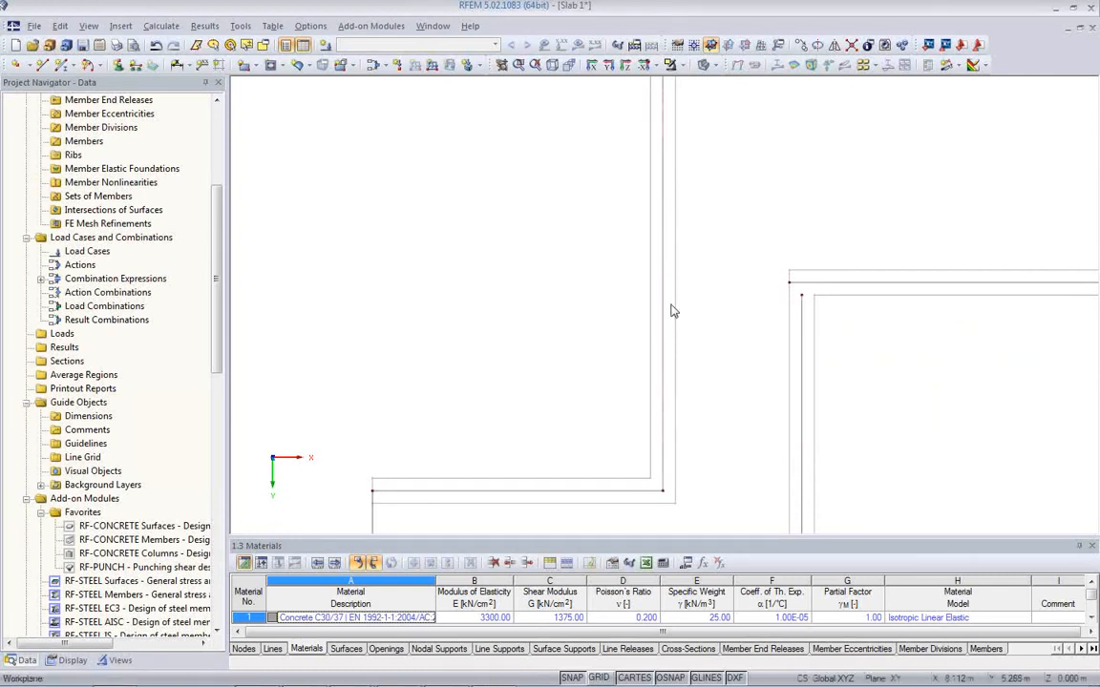
# Close the large room's upper left corner by joining the ends of its left and top wall lines.
pyautogui.moveTo(691, 299); pyautogui.dragTo(623, 309, button='middle')
pyautogui.scroll(1, 653, 272)
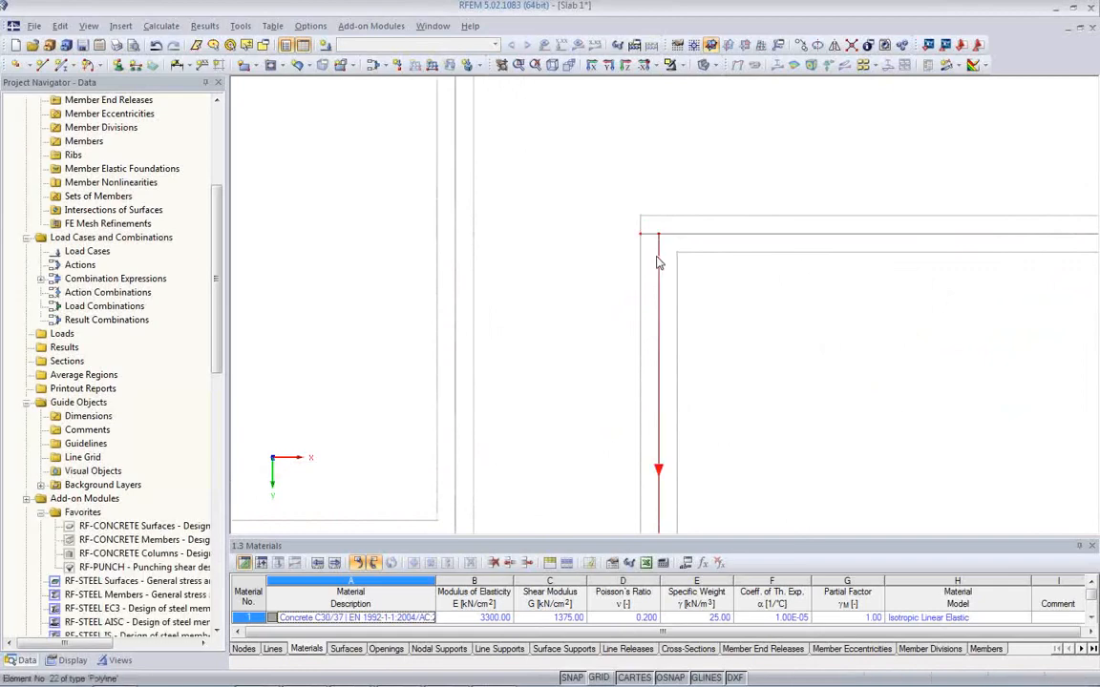
pyautogui.scroll(-2, 630, 275)
pyautogui.moveTo(908, 310); pyautogui.dragTo(569, 287, button='middle')
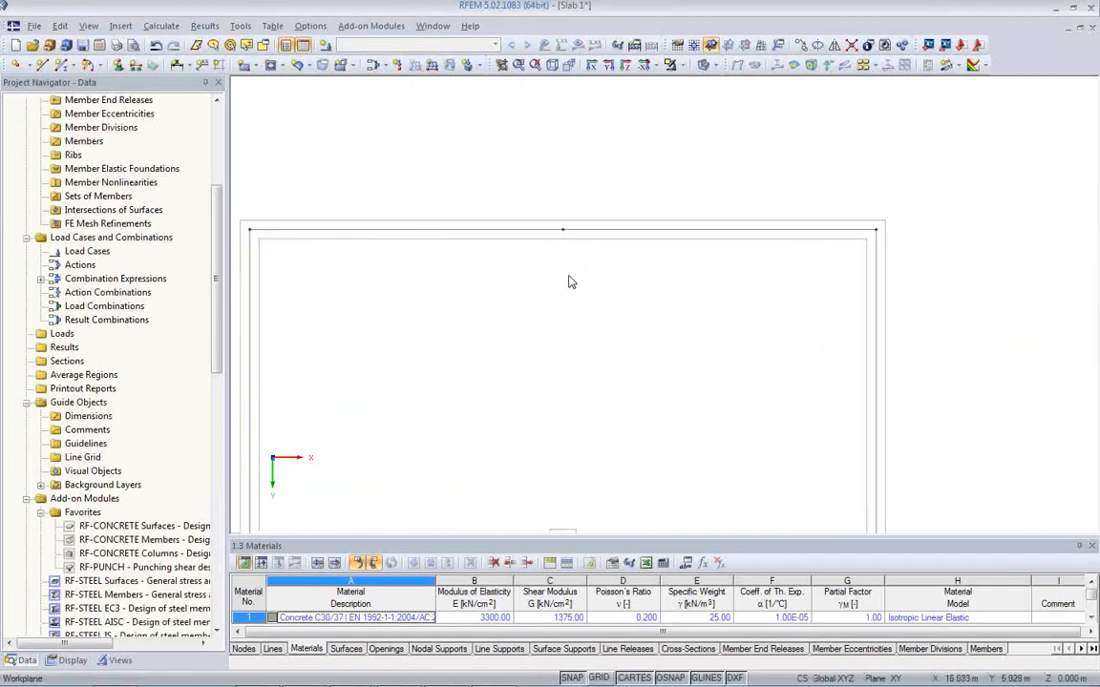
# Close the gap in the large room's right wall line by moving its open node up onto the lower horizontal interior wall line.
pyautogui.moveTo(690, 289); pyautogui.dragTo(579, 132, button='middle')
pyautogui.scroll(1, 633, 398)
pyautogui.moveTo(633, 397); pyautogui.dragTo(736, 170, button='middle')
pyautogui.scroll(-3, 761, 254)
pyautogui.scroll(2, 821, 408)
pyautogui.scroll(1, 853, 401)
pyautogui.scroll(5, 871, 393)
pyautogui.scroll(3, 793, 349)
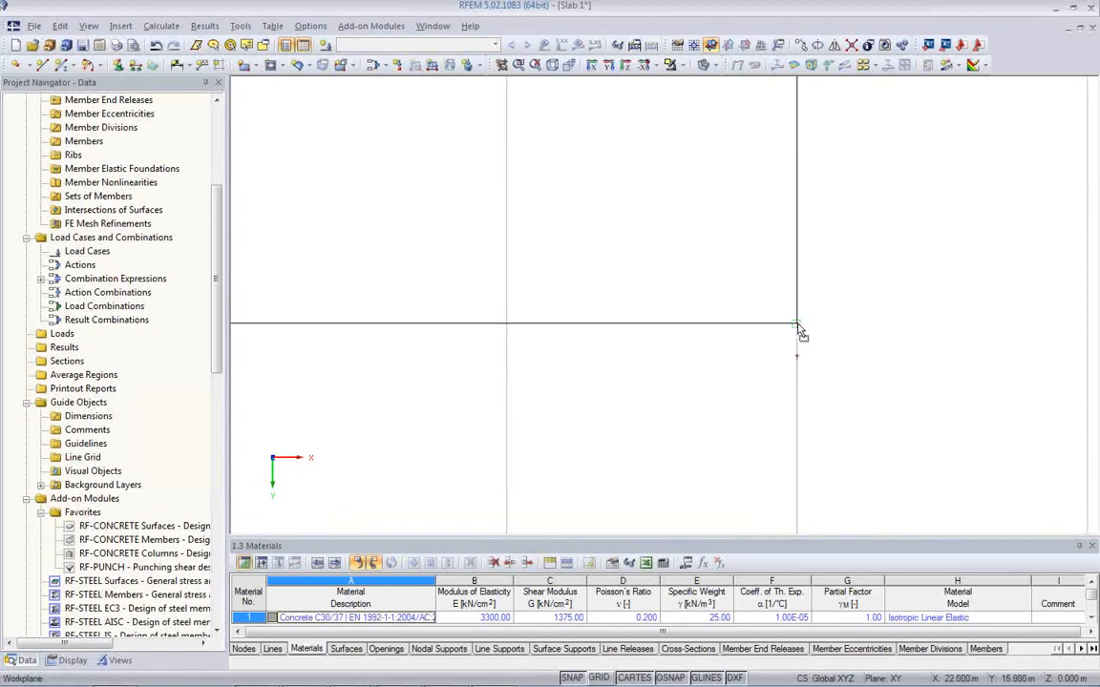
pyautogui.moveTo(723, 369); pyautogui.dragTo(875, 313, button='middle')
# Extend the middle vertical wall line down to the bottom outer wall line by moving its lower end node.
pyautogui.scroll(-7, 875, 313)
pyautogui.moveTo(620, 332); pyautogui.dragTo(847, 263, button='middle')
pyautogui.moveTo(854, 336); pyautogui.dragTo(1060, 375, button='middle')
pyautogui.scroll(-7, 640, 357)
pyautogui.scroll(-6, 641, 360)
pyautogui.moveTo(699, 354); pyautogui.dragTo(703, 84, button='middle')
pyautogui.scroll(-5, 715, 288)
pyautogui.moveTo(709, 374); pyautogui.dragTo(721, 247, button='middle')
pyautogui.scroll(-6, 717, 285)
pyautogui.scroll(6, 765, 458)
pyautogui.scroll(-3, 649, 431)
pyautogui.moveTo(425, 421); pyautogui.dragTo(955, 491, button='middle')
pyautogui.scroll(-5, 681, 464)
pyautogui.moveTo(438, 463); pyautogui.dragTo(636, 411, button='middle')
pyautogui.scroll(5, 581, 426)
pyautogui.moveTo(592, 390); pyautogui.dragTo(593, 408)
# Remove the short overhang of the left outer wall line below the plan's lower left corner.
pyautogui.moveTo(492, 372); pyautogui.dragTo(787, 395, button='middle')
pyautogui.moveTo(370, 411); pyautogui.dragTo(707, 414, button='middle')
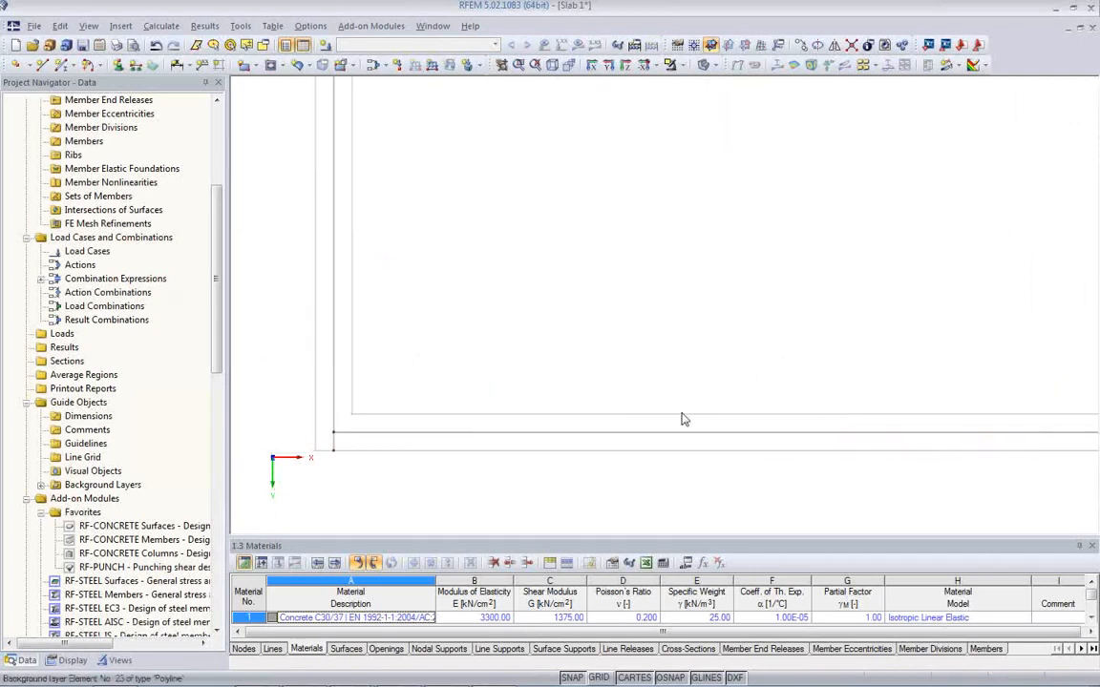
pyautogui.scroll(5, 356, 456)
pyautogui.scroll(4, 303, 454)
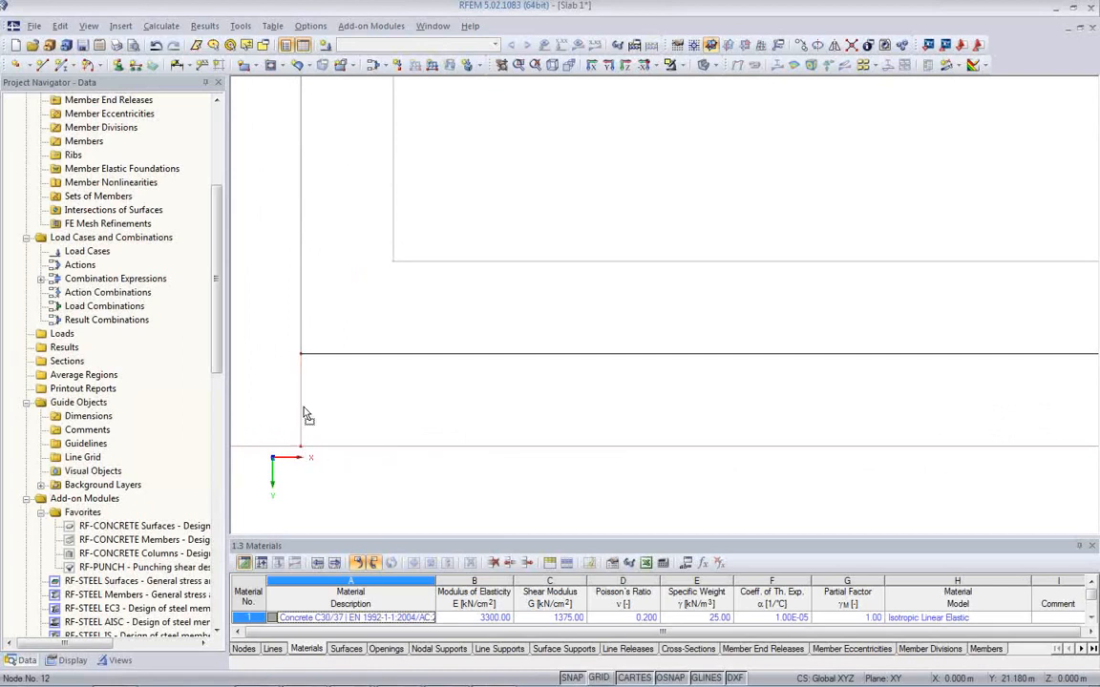
pyautogui.scroll(-3, 450, 218)
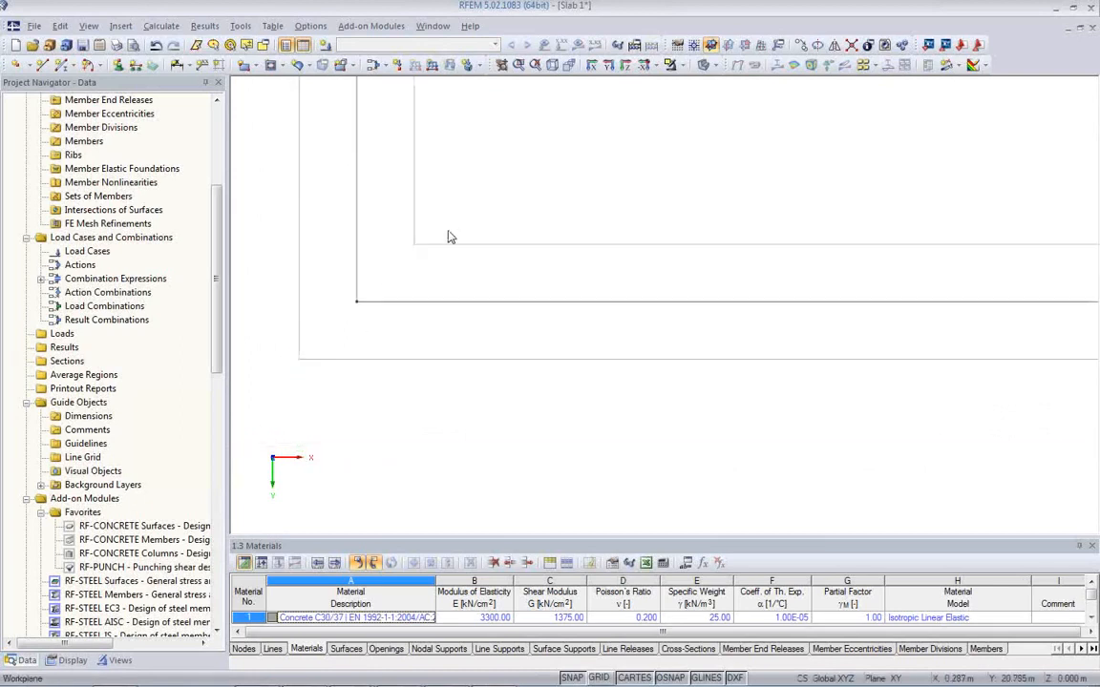
# Move the open node of the left outer wall line up onto its junction with the lower horizontal interior wall line.
pyautogui.moveTo(686, 124); pyautogui.dragTo(593, 388, button='middle')
pyautogui.scroll(-3, 594, 387)
pyautogui.moveTo(656, 208); pyautogui.dragTo(557, 331, button='middle')
pyautogui.scroll(-2, 556, 330)
pyautogui.scroll(3, 441, 148)
pyautogui.scroll(5, 399, 209)
pyautogui.moveTo(418, 157); pyautogui.dragTo(412, 287, button='middle')
pyautogui.scroll(3, 396, 269)
pyautogui.click(382, 255)
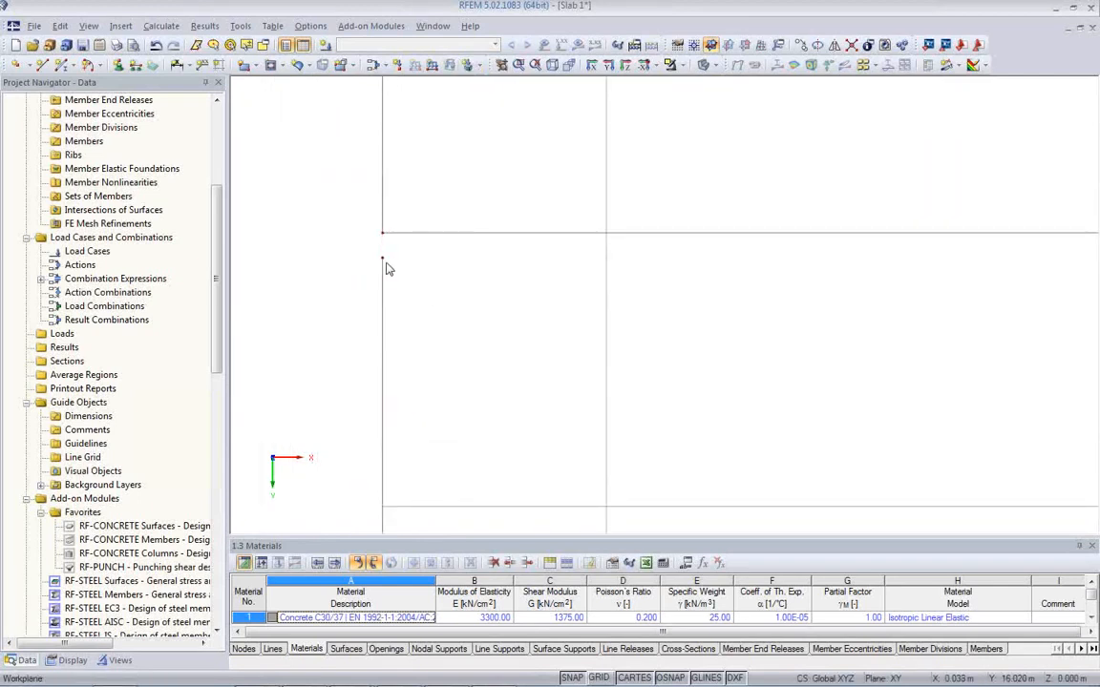
pyautogui.moveTo(385, 264); pyautogui.dragTo(382, 240)
# Inspect the remaining wall line junctions and the whole plan for gaps or overhangs.
pyautogui.scroll(-20, 422, 259)
pyautogui.moveTo(837, 311); pyautogui.dragTo(585, 375, button='middle')
pyautogui.scroll(-10, 580, 320)
pyautogui.moveTo(628, 244); pyautogui.dragTo(581, 361, button='middle')
pyautogui.scroll(2, 418, 250)
pyautogui.scroll(12, 379, 269)
pyautogui.scroll(-11, 383, 272)
pyautogui.scroll(-1, 590, 307)
pyautogui.moveTo(786, 360); pyautogui.dragTo(493, 347, button='middle')
pyautogui.scroll(-5, 656, 346)
pyautogui.moveTo(708, 358); pyautogui.dragTo(722, 323, button='middle')
pyautogui.scroll(-1, 543, 365)
pyautogui.scroll(-1, 722, 324)
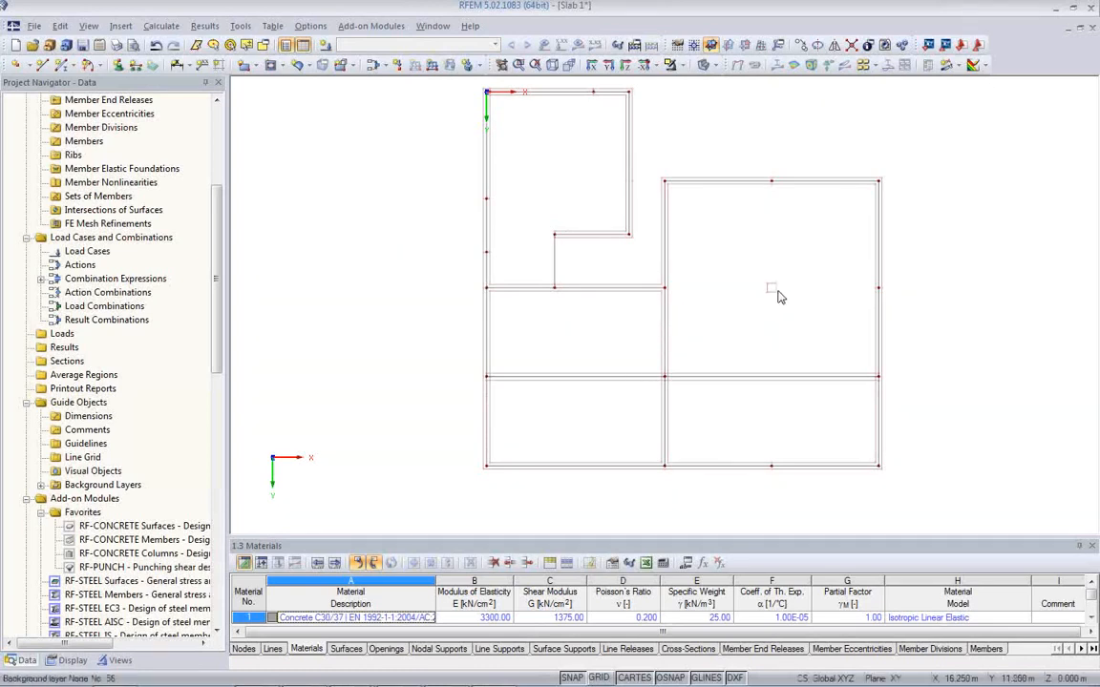
pyautogui.scroll(3, 666, 305)
pyautogui.moveTo(739, 320); pyautogui.dragTo(608, 358, button='middle')
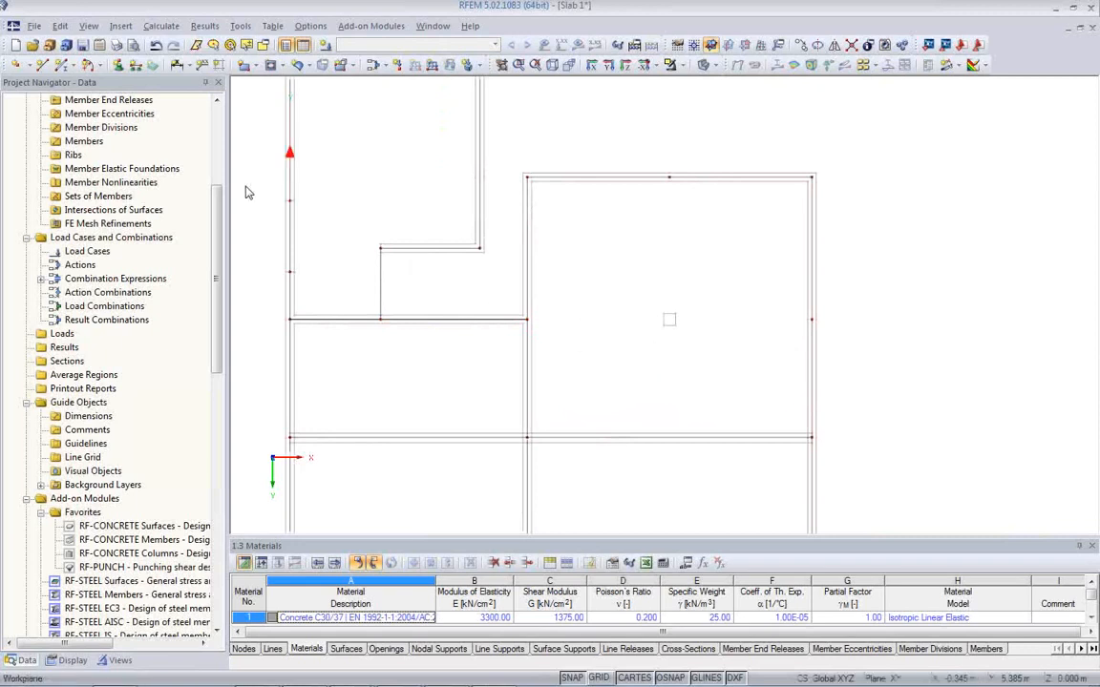
pyautogui.click(41, 64)
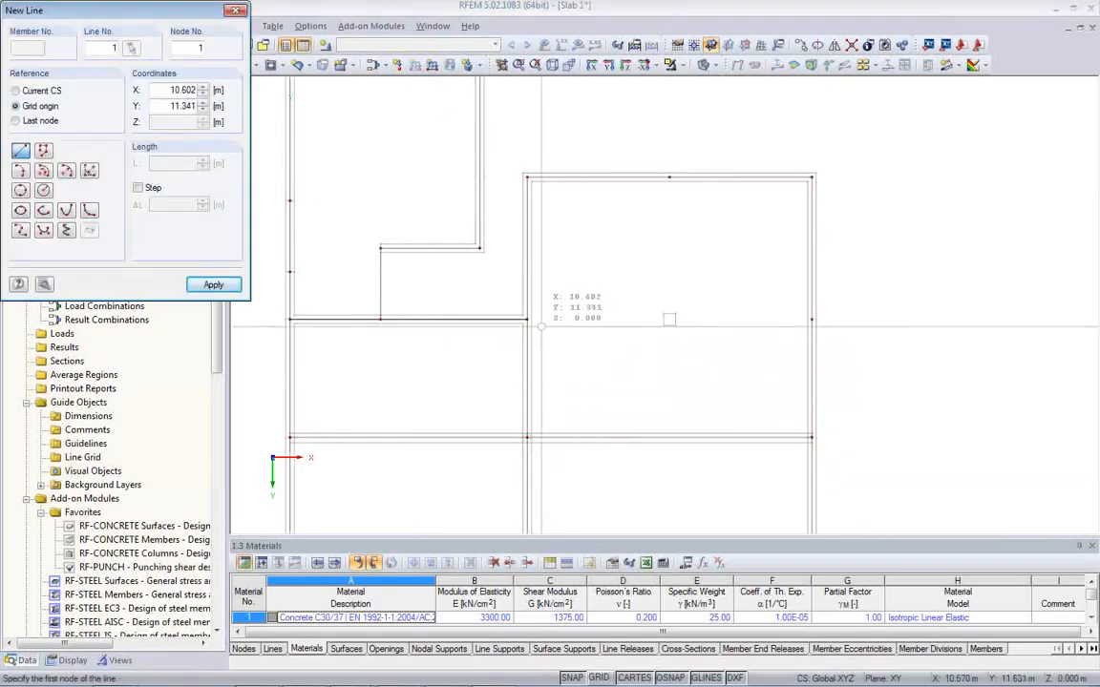
pyautogui.click(669, 179)
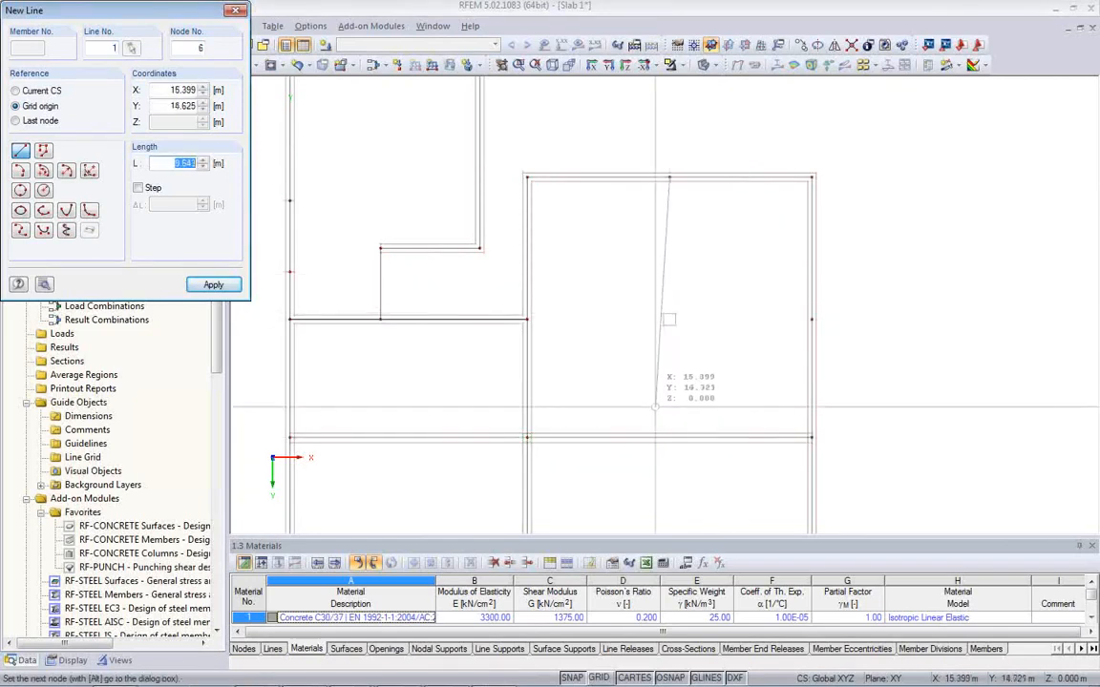
pyautogui.rightClick(659, 382)
pyautogui.press('Escape')
pyautogui.scroll(3, 589, 356)
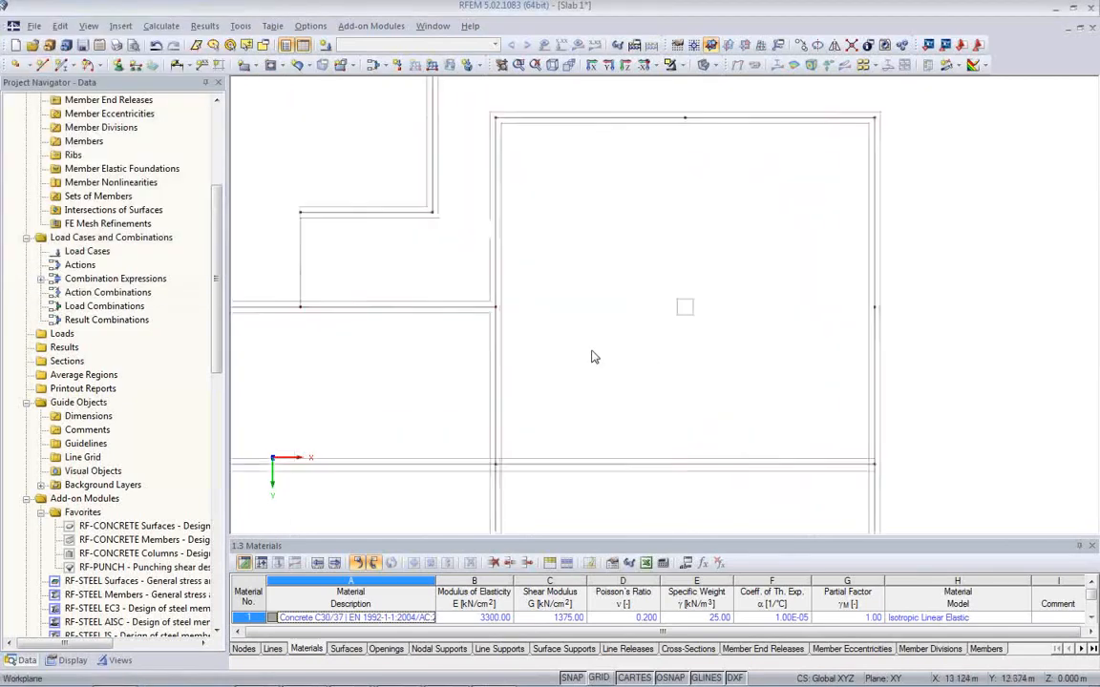
# Draw a horizontal line across the large room from the junction on its left wall line to the middle node of its right wall line.
pyautogui.click(42, 64)
pyautogui.click(410, 305)
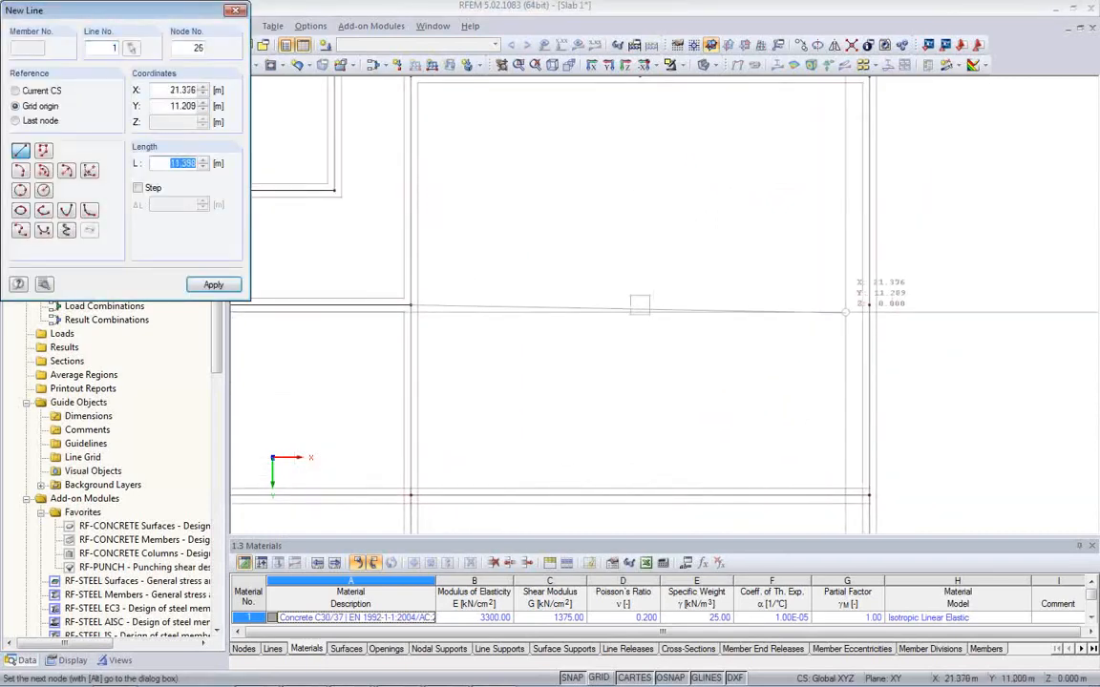
pyautogui.click(868, 306)
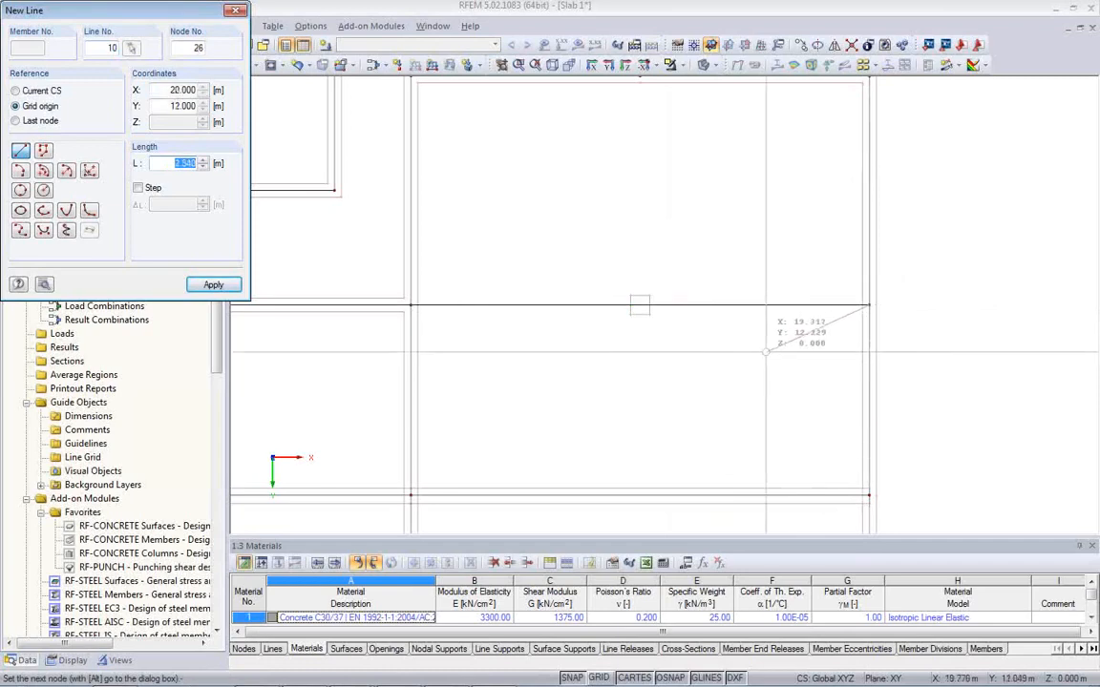
pyautogui.press('Escape')
# Draw a vertical line from the middle node of the large room's top wall line down to the horizontal line at the column.
pyautogui.moveTo(710, 346); pyautogui.dragTo(701, 418, button='middle')
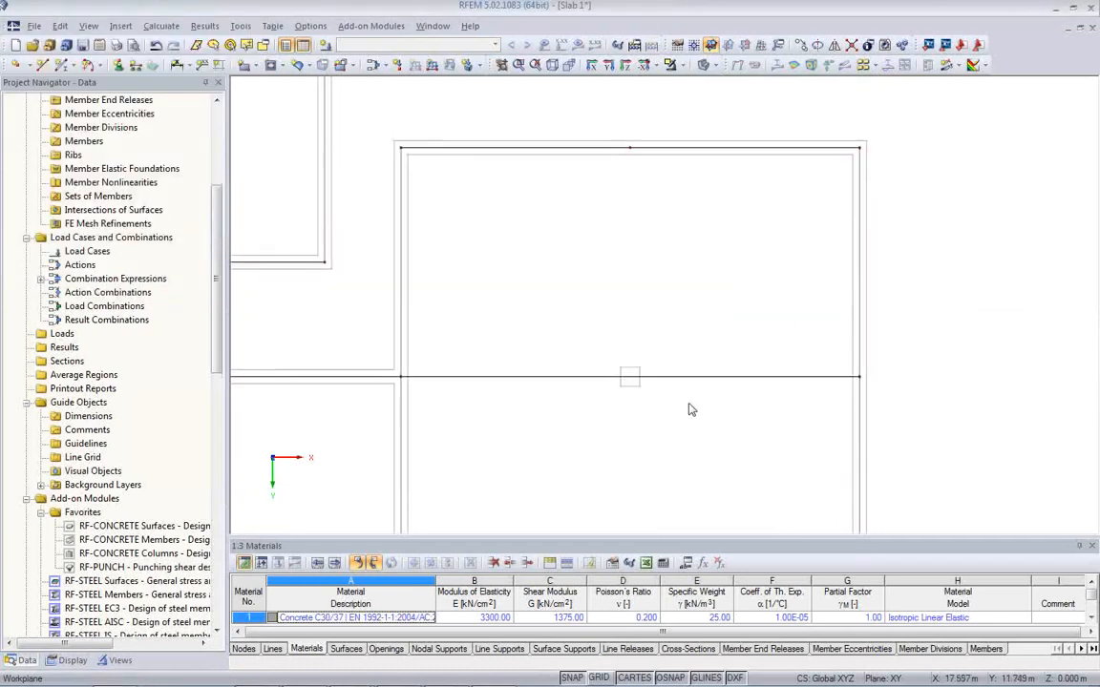
pyautogui.click(42, 64)
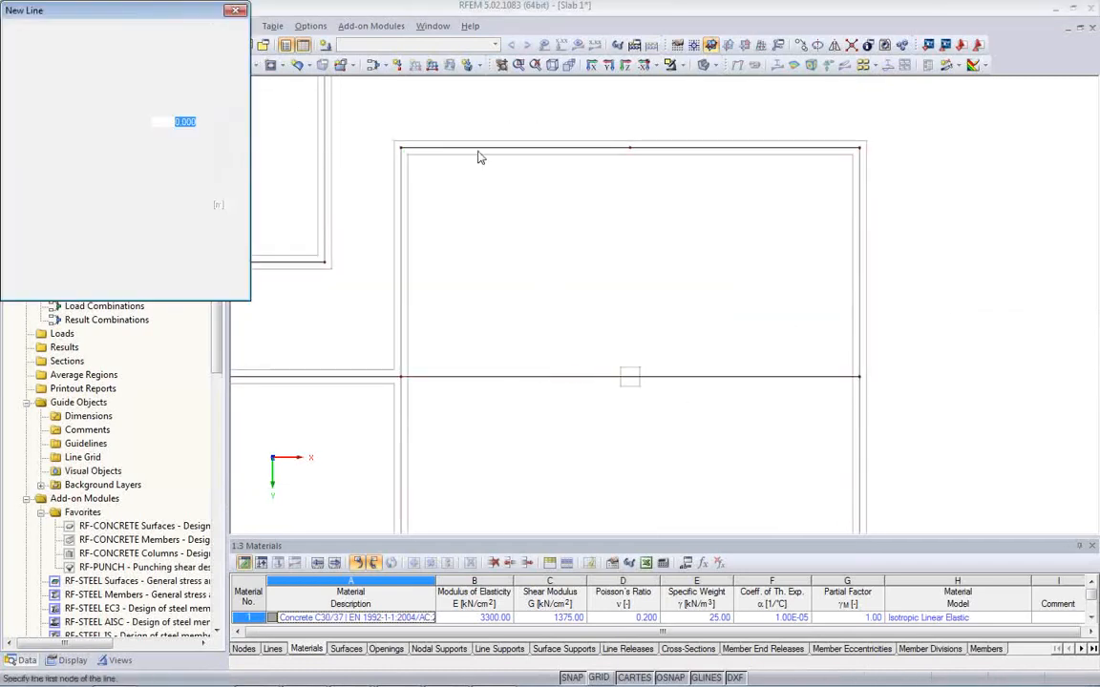
pyautogui.click(629, 147)
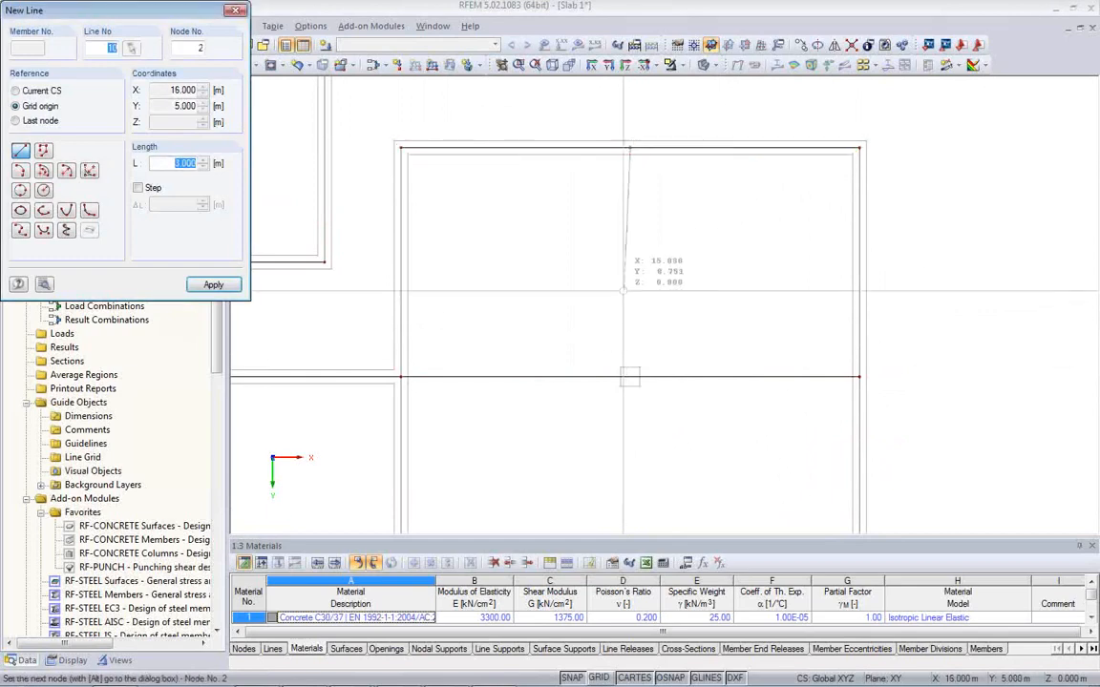
pyautogui.click(629, 377)
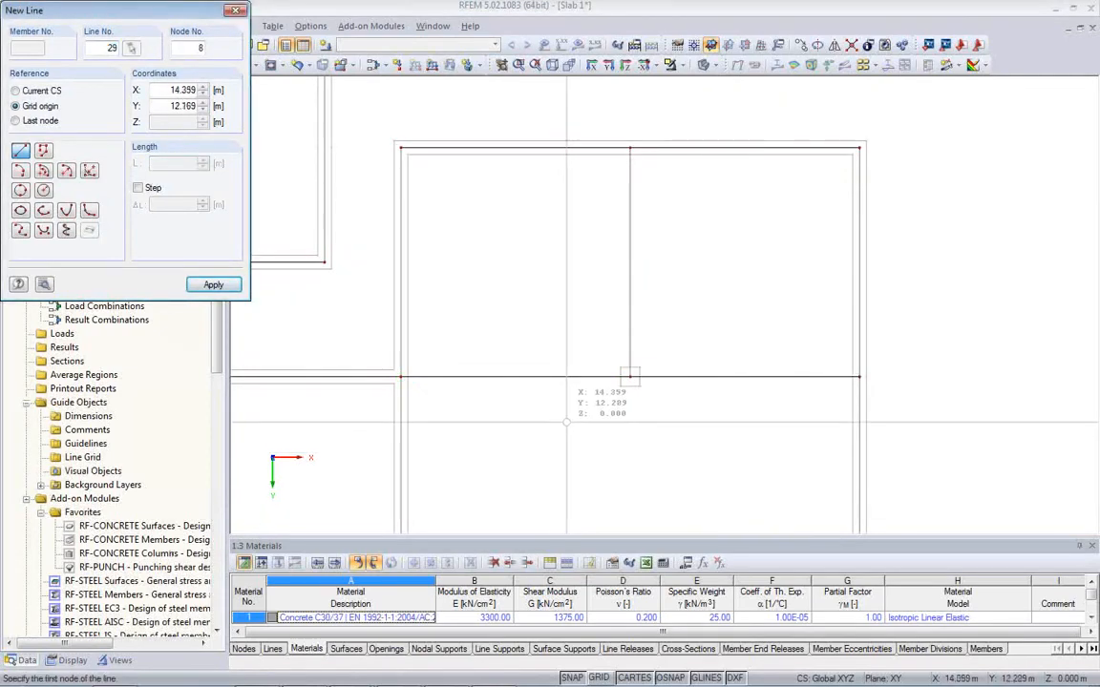
pyautogui.scroll(2, 568, 423)
pyautogui.press('Escape')
# Delete the intermediate node on the large room's bottom outer wall line, merging the joined lines.
pyautogui.scroll(-4, 611, 411)
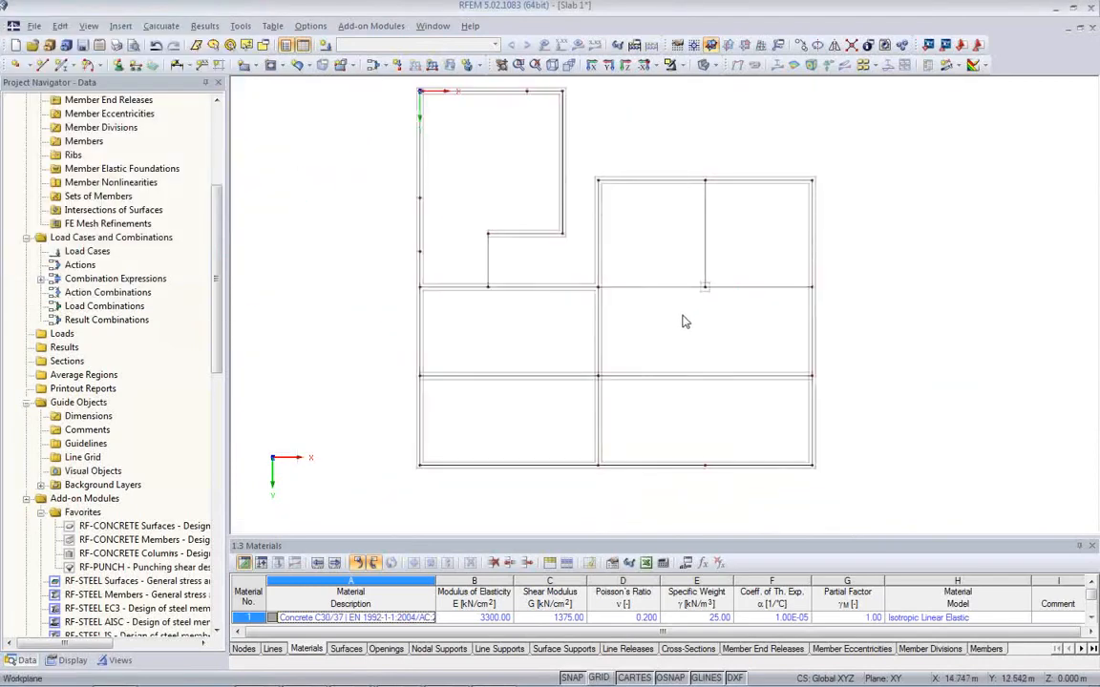
pyautogui.moveTo(684, 322); pyautogui.dragTo(668, 339, button='middle')
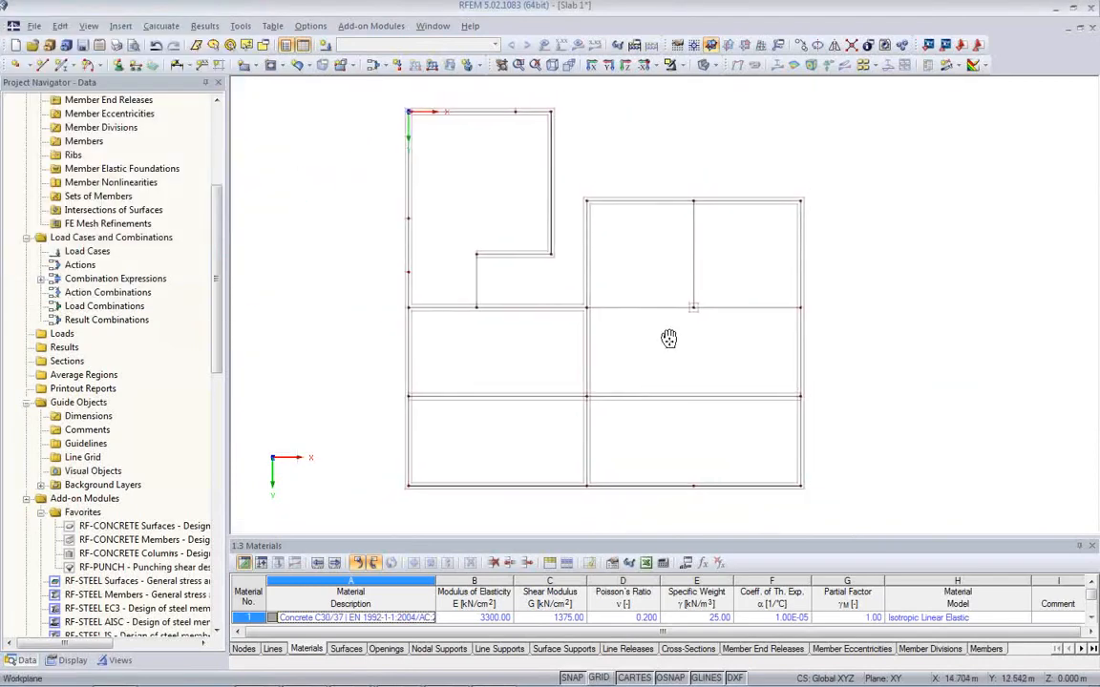
pyautogui.rightClick(696, 489)
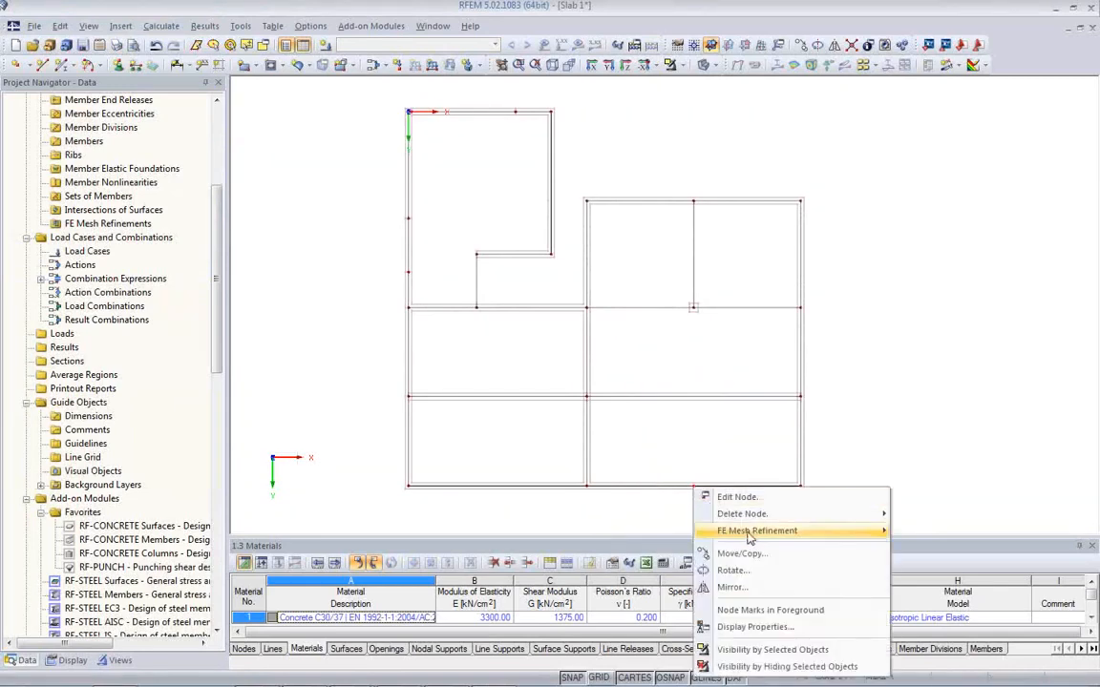
pyautogui.moveTo(740, 514)
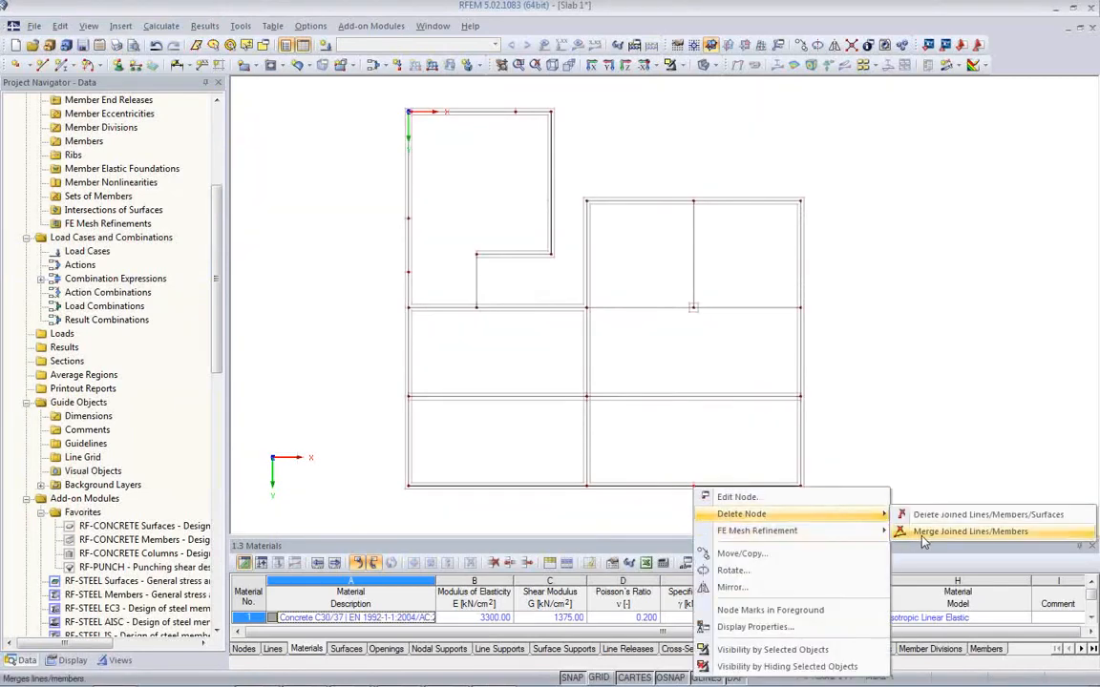
pyautogui.click(924, 532)
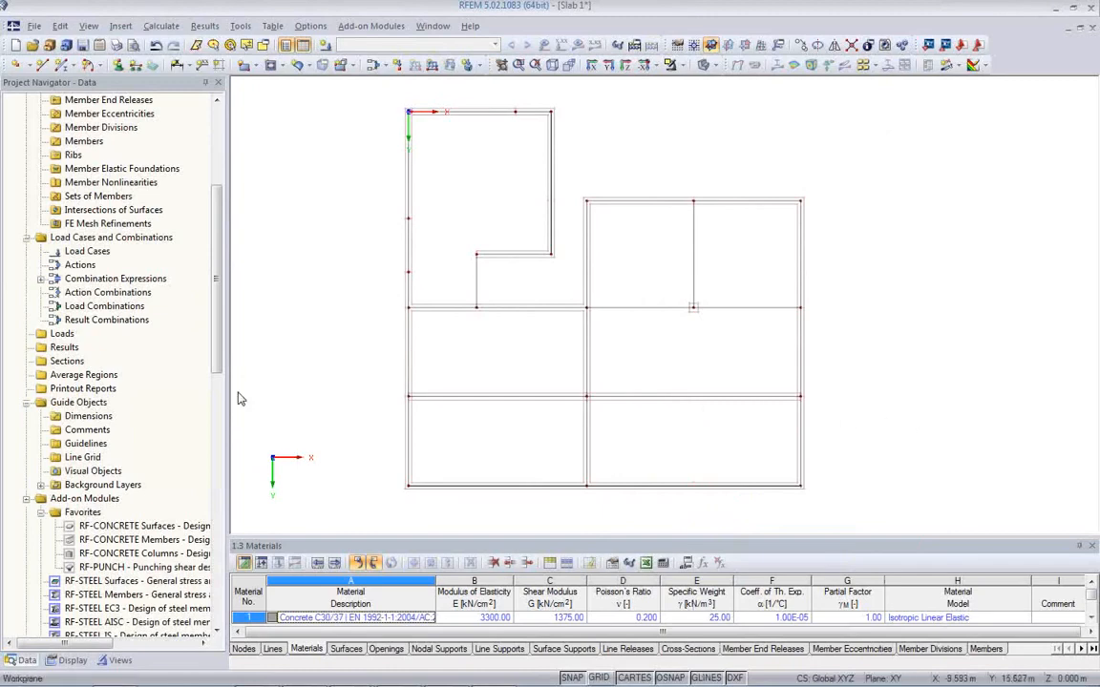
pyautogui.click(41, 485)
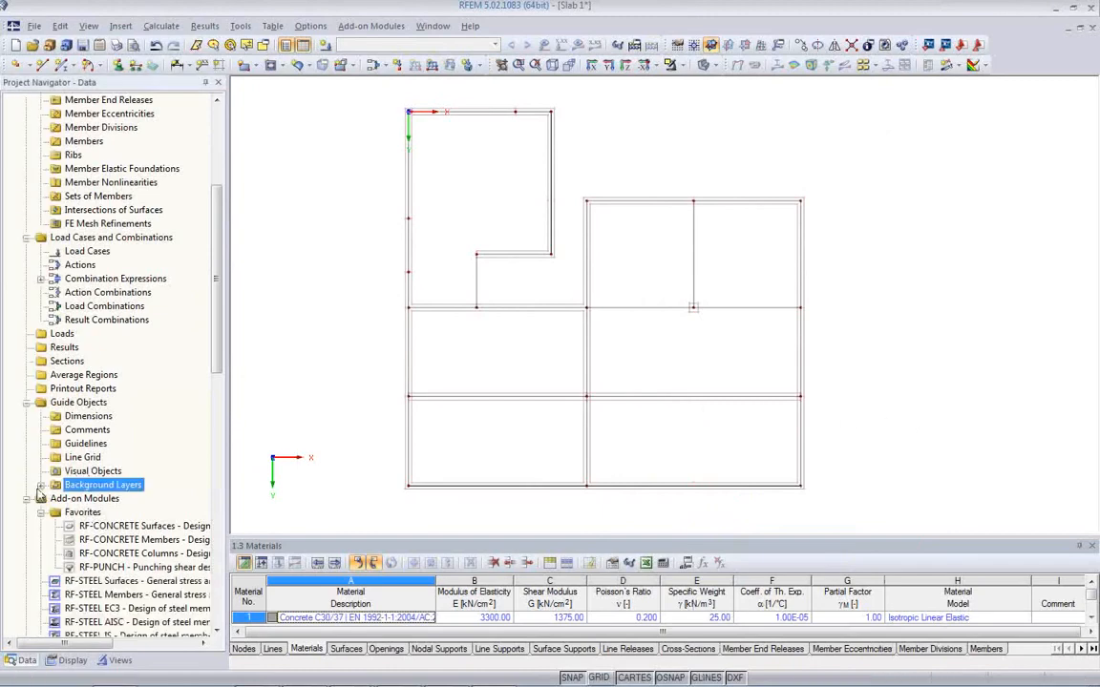
pyautogui.click(41, 486)
pyautogui.rightClick(102, 502)
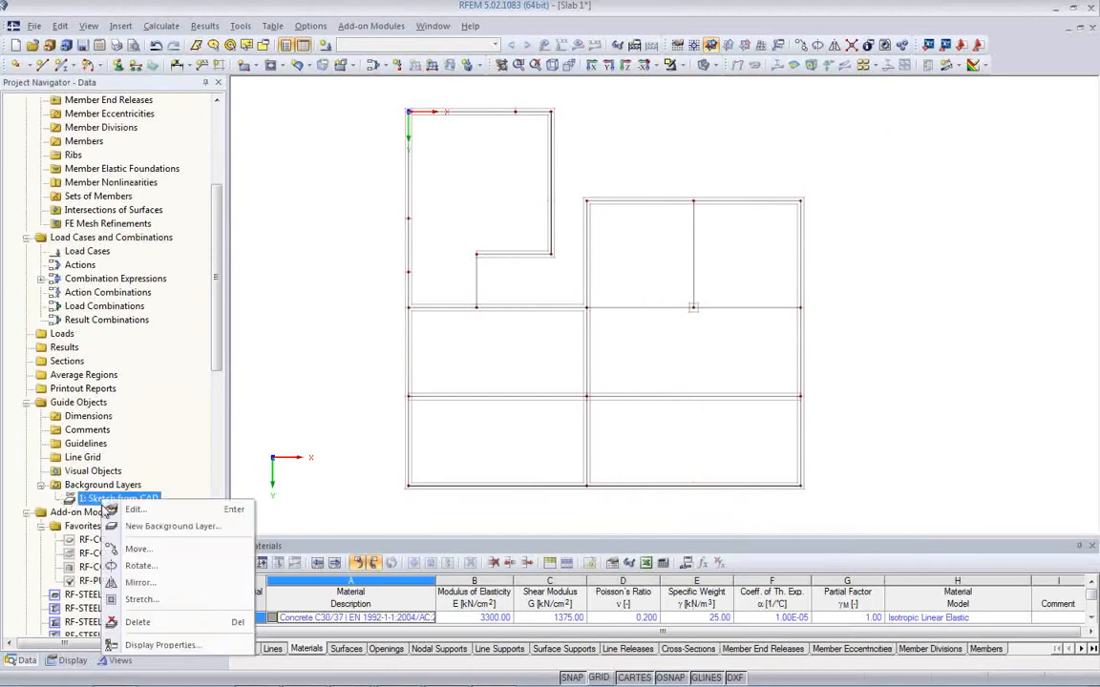
pyautogui.click(158, 569)
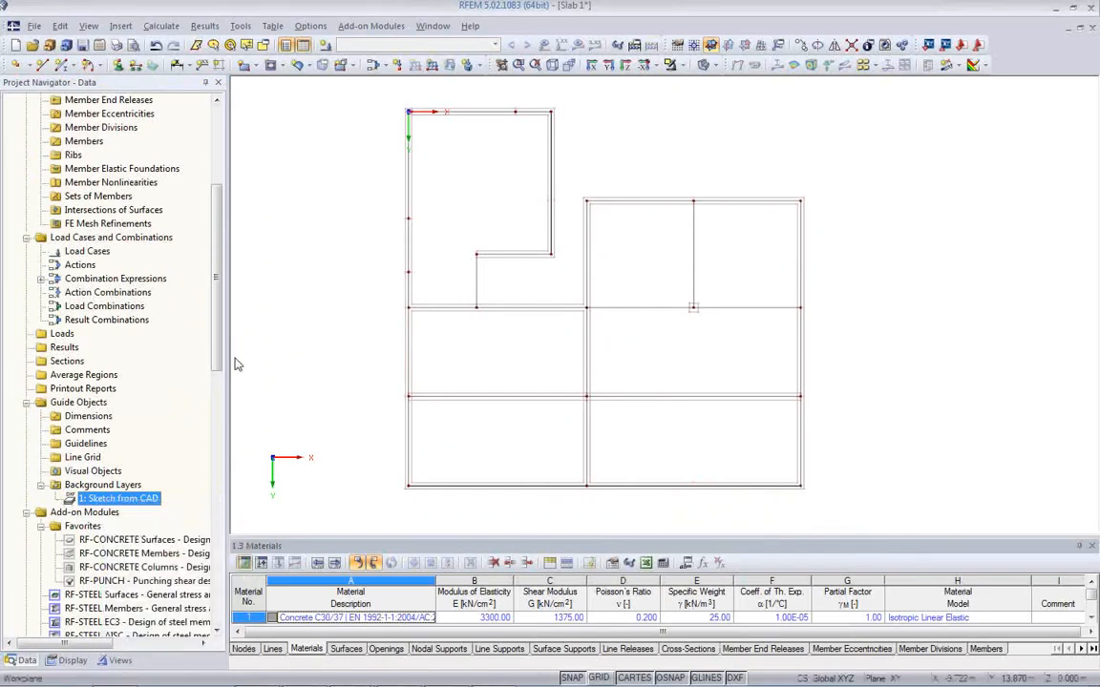
# Hide the background layers so the CAD ground plan is no longer displayed.
pyautogui.click(73, 660)
pyautogui.scroll(-5, 124, 426)
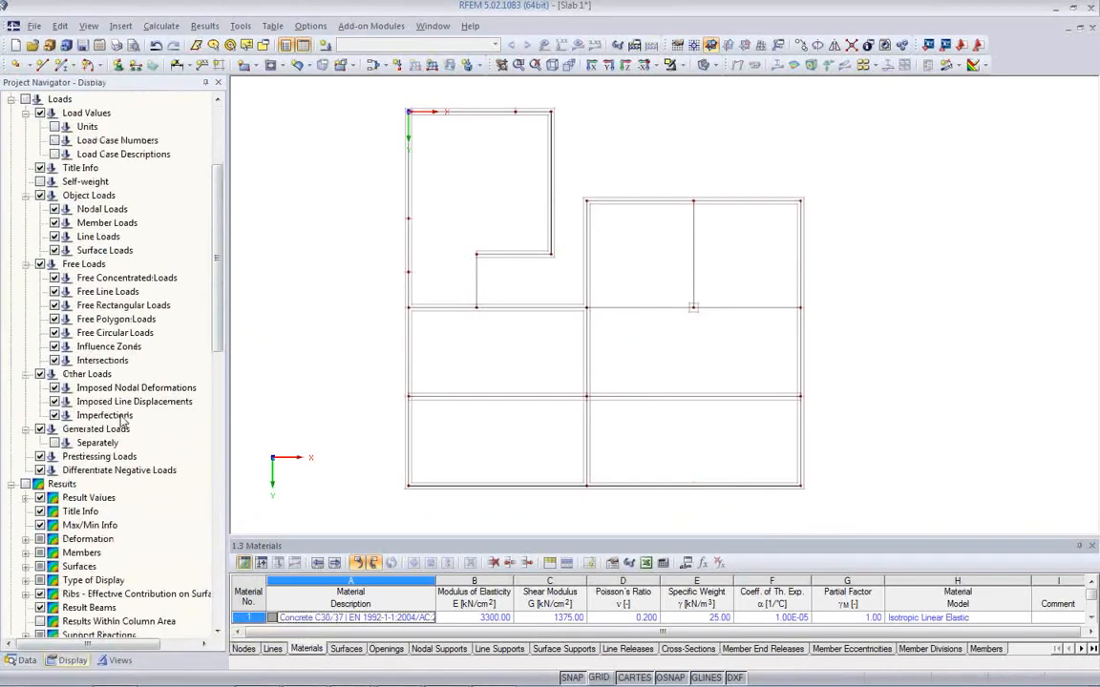
pyautogui.scroll(-2, 122, 415)
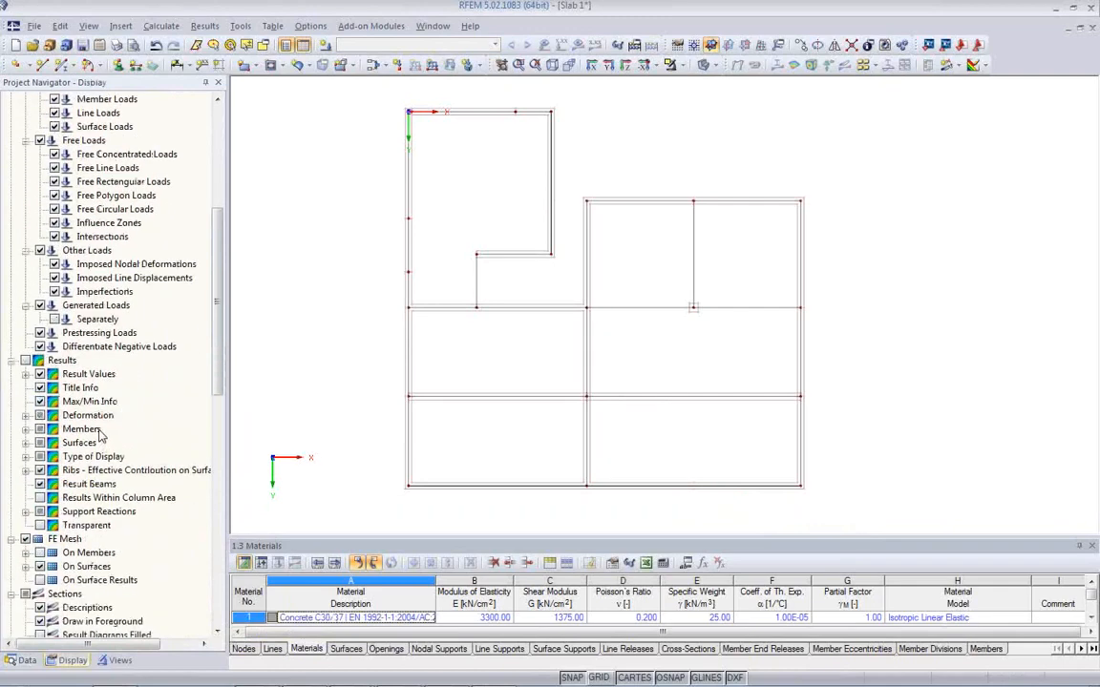
pyautogui.scroll(-3, 98, 431)
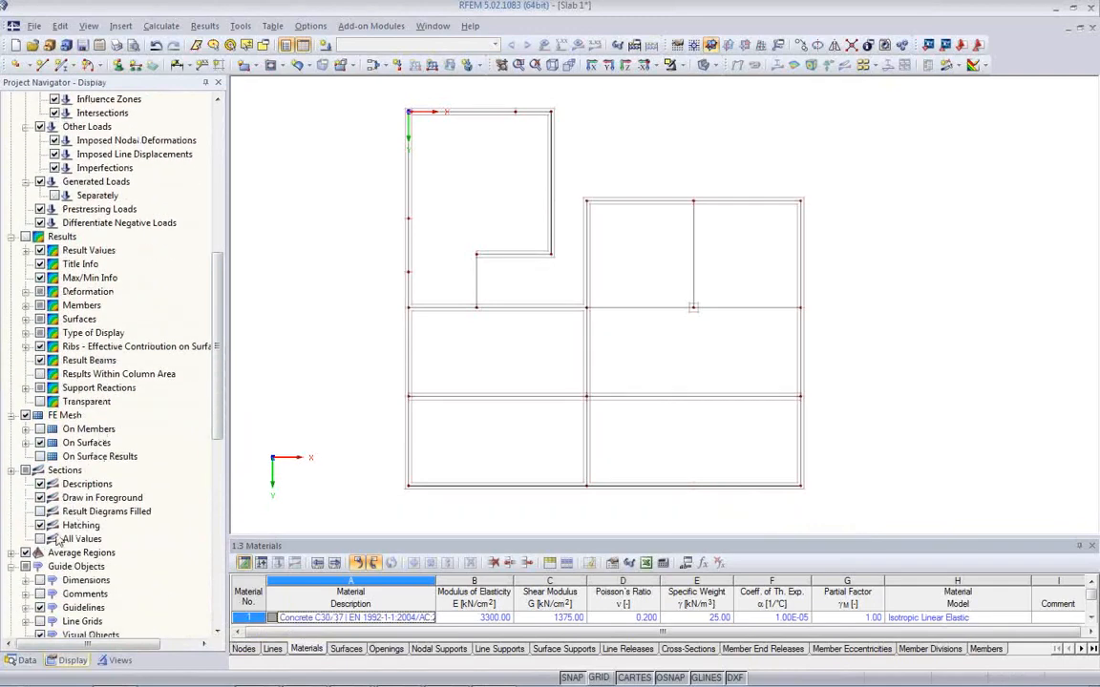
pyautogui.scroll(-2, 135, 544)
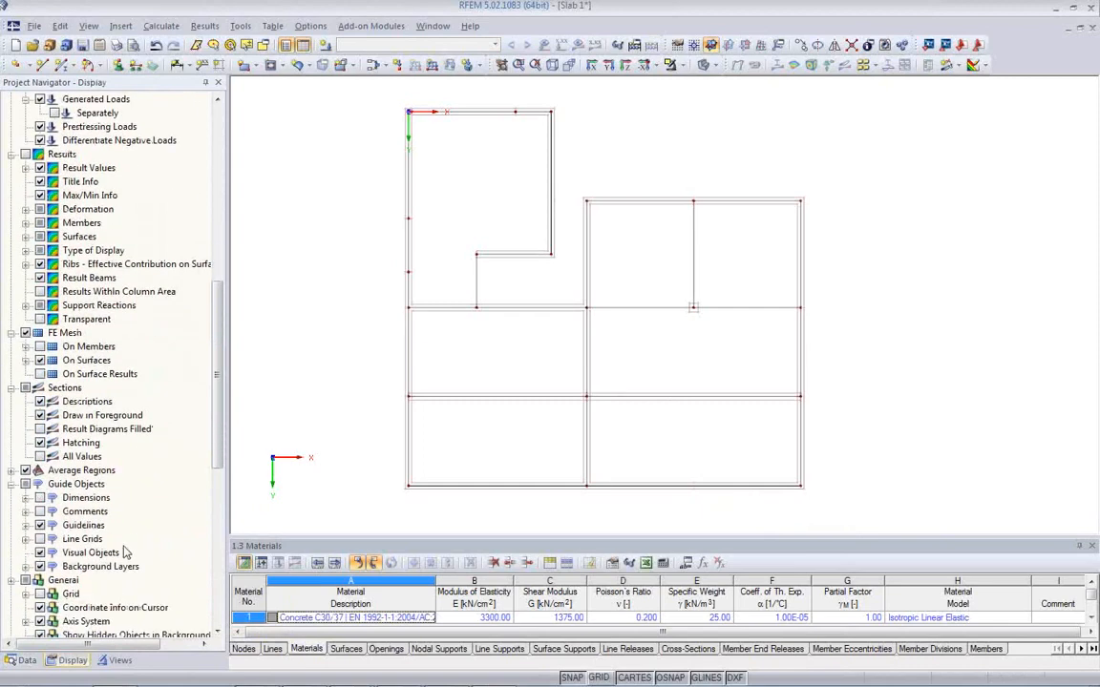
pyautogui.click(40, 567)
# Examine the wall centre lines of the floor plan up close now that the ground plan is hidden.
pyautogui.moveTo(559, 380); pyautogui.dragTo(586, 377, button='middle')
pyautogui.scroll(7, 458, 110)
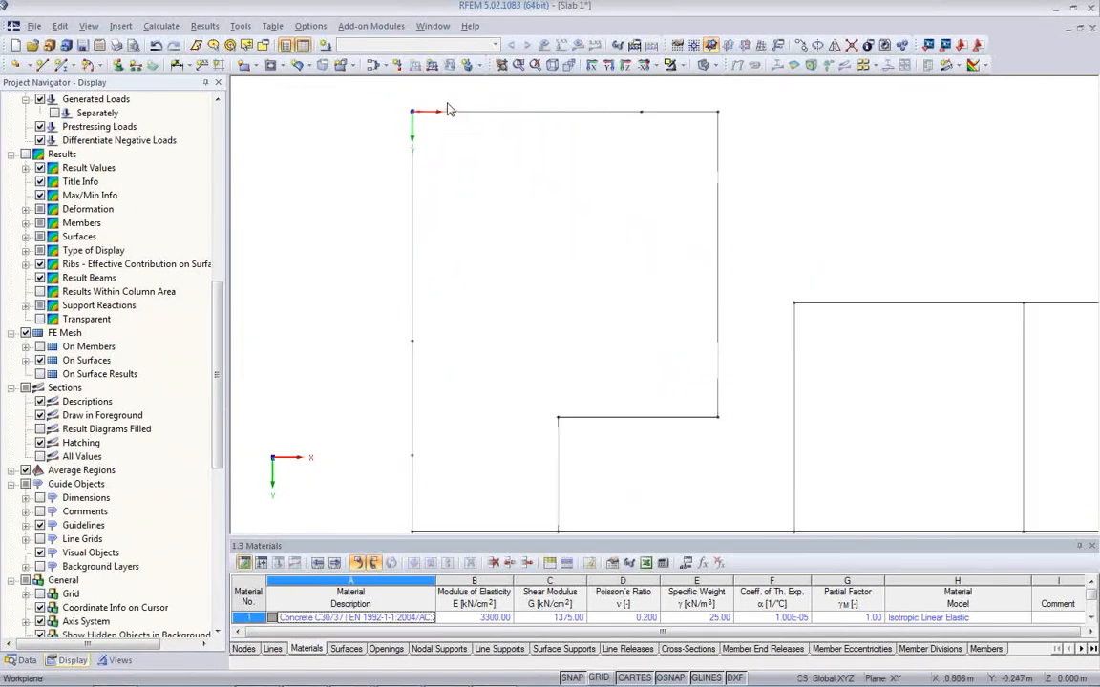
pyautogui.scroll(-4, 425, 116)
pyautogui.moveTo(459, 216); pyautogui.dragTo(492, 202, button='middle')
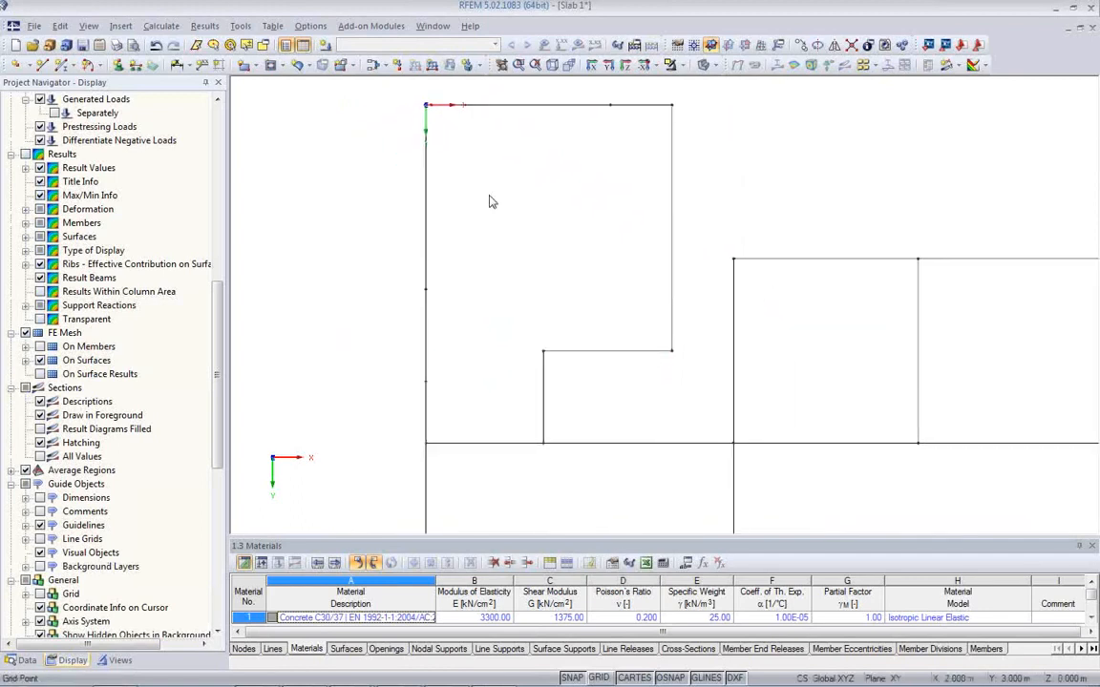
pyautogui.scroll(-2, 491, 199)
pyautogui.moveTo(579, 363); pyautogui.dragTo(560, 343, button='middle')
pyautogui.scroll(-1, 561, 343)
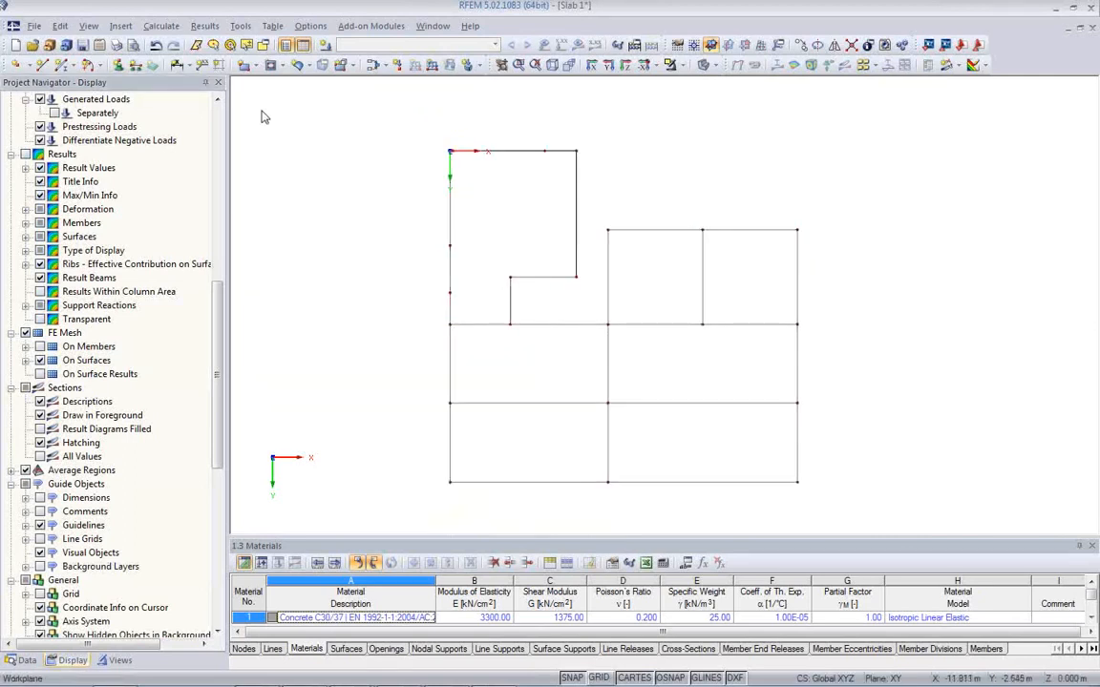
# Define a new surface by boundary lines with material Concrete C30/37 and a constant thickness of 300 mm.
pyautogui.click(251, 65)
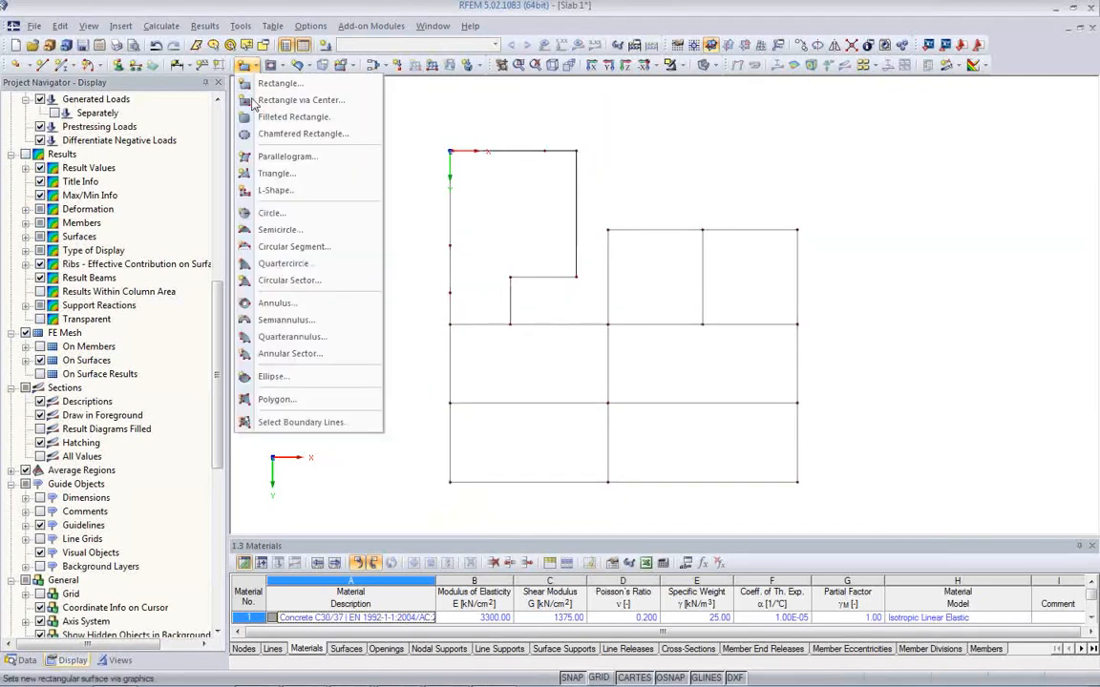
pyautogui.click(285, 424)
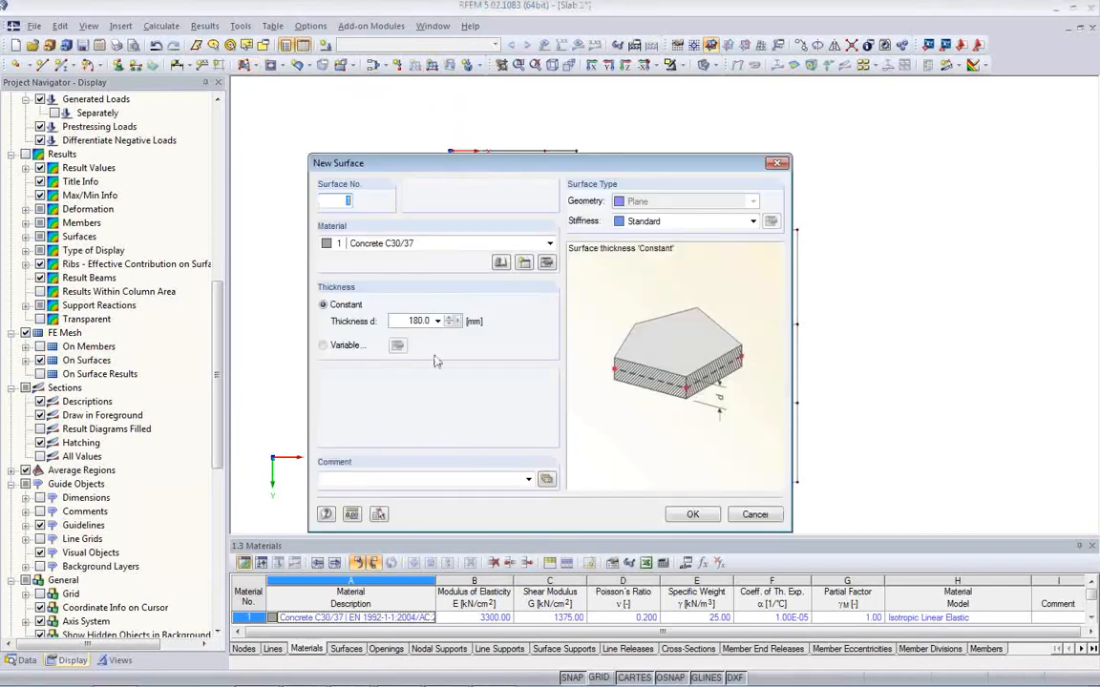
pyautogui.click(454, 245)
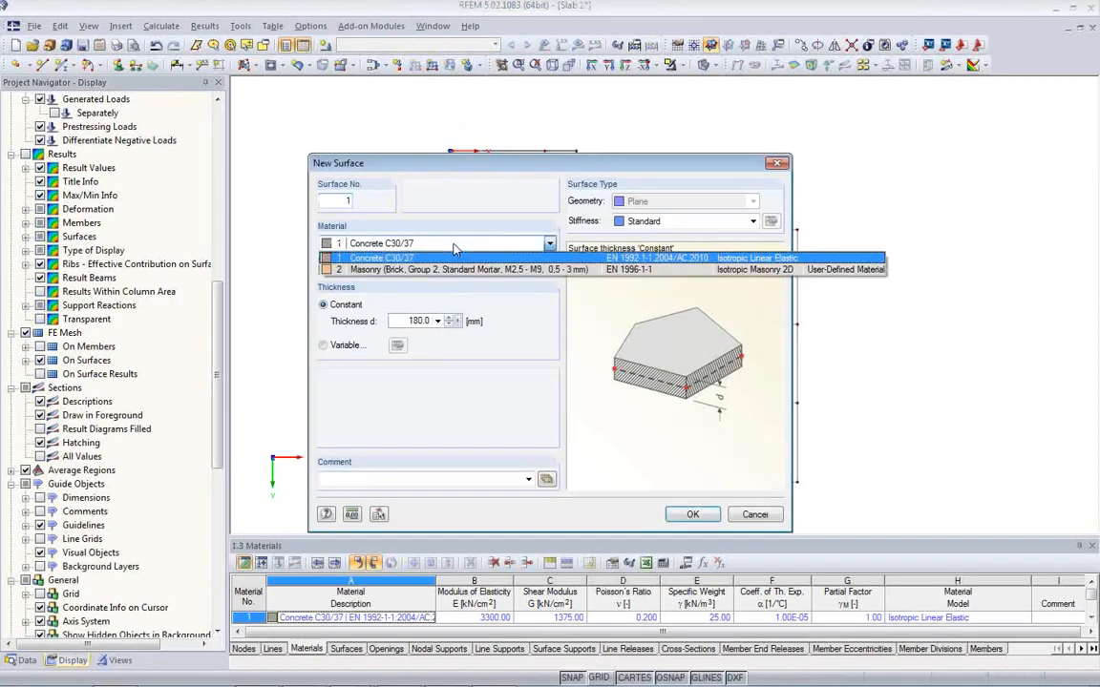
pyautogui.click(454, 246)
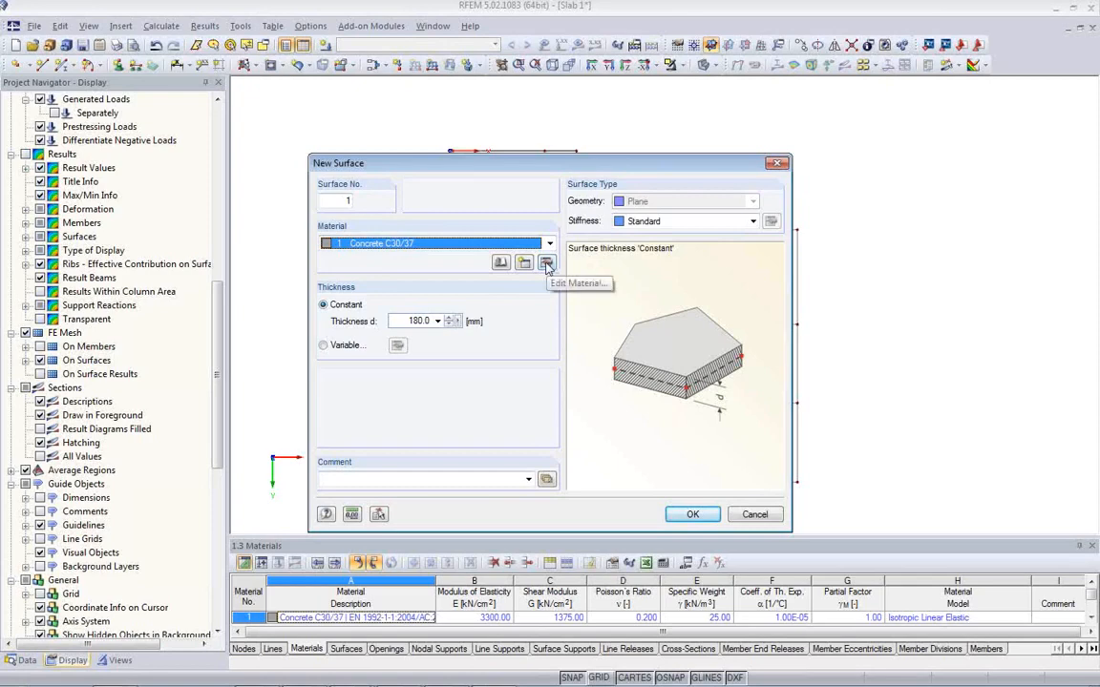
pyautogui.click(408, 321)
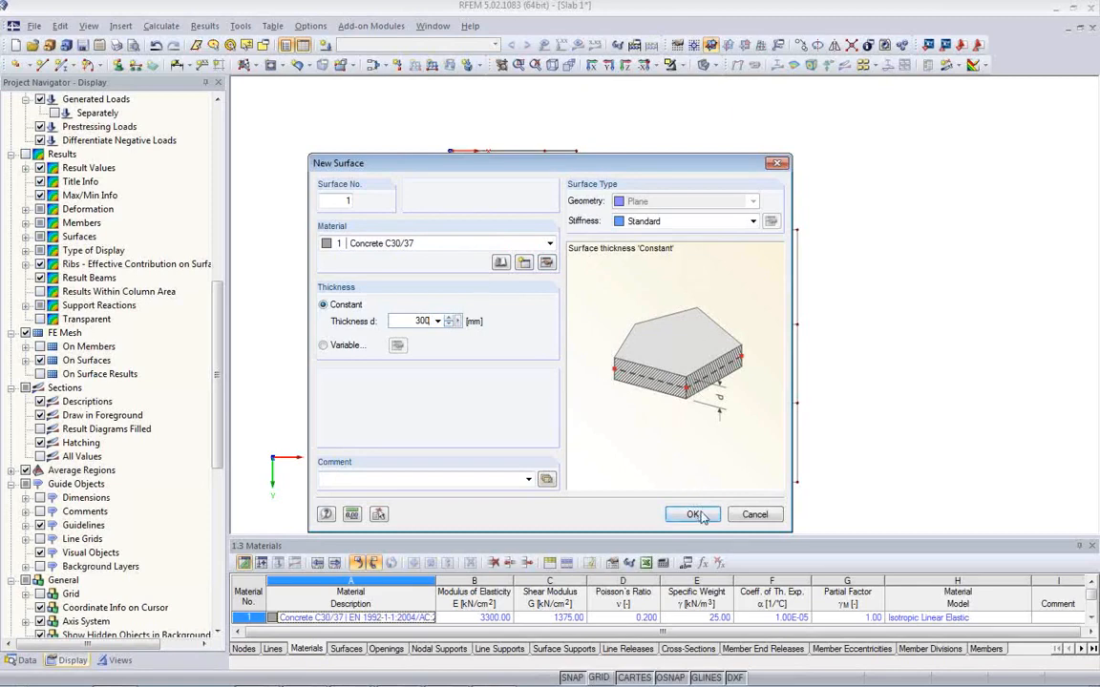
pyautogui.click(696, 513)
# Select boundary lines to create the slab surfaces of the upper-left L-shaped room and the room directly below it.
pyautogui.click(453, 276)
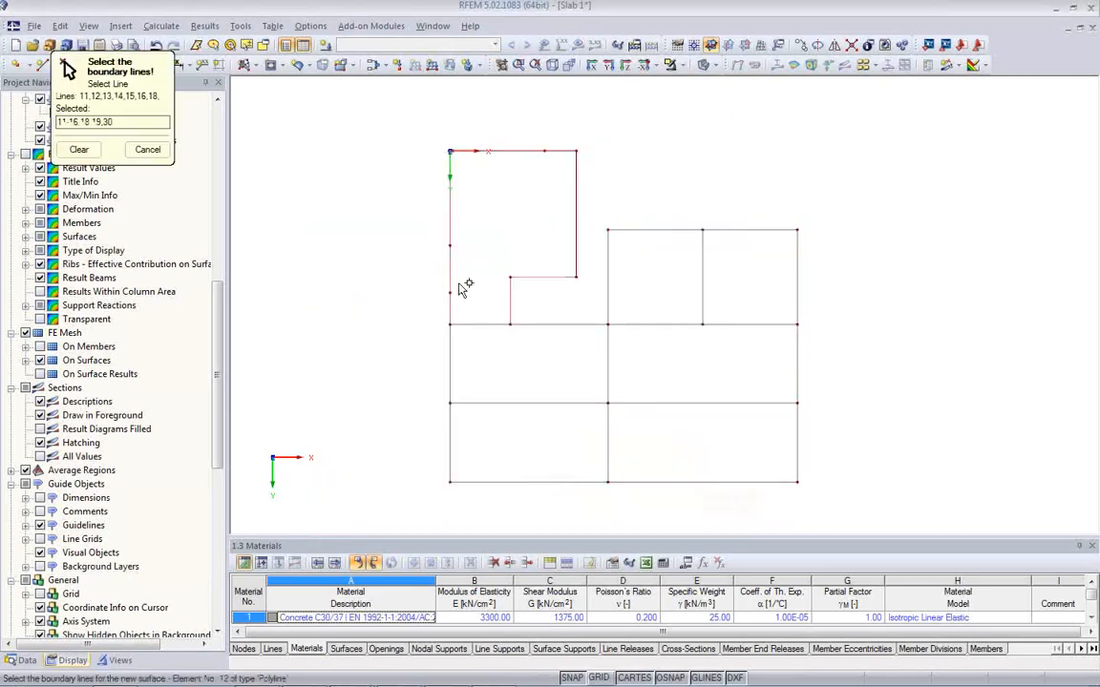
pyautogui.click(478, 326)
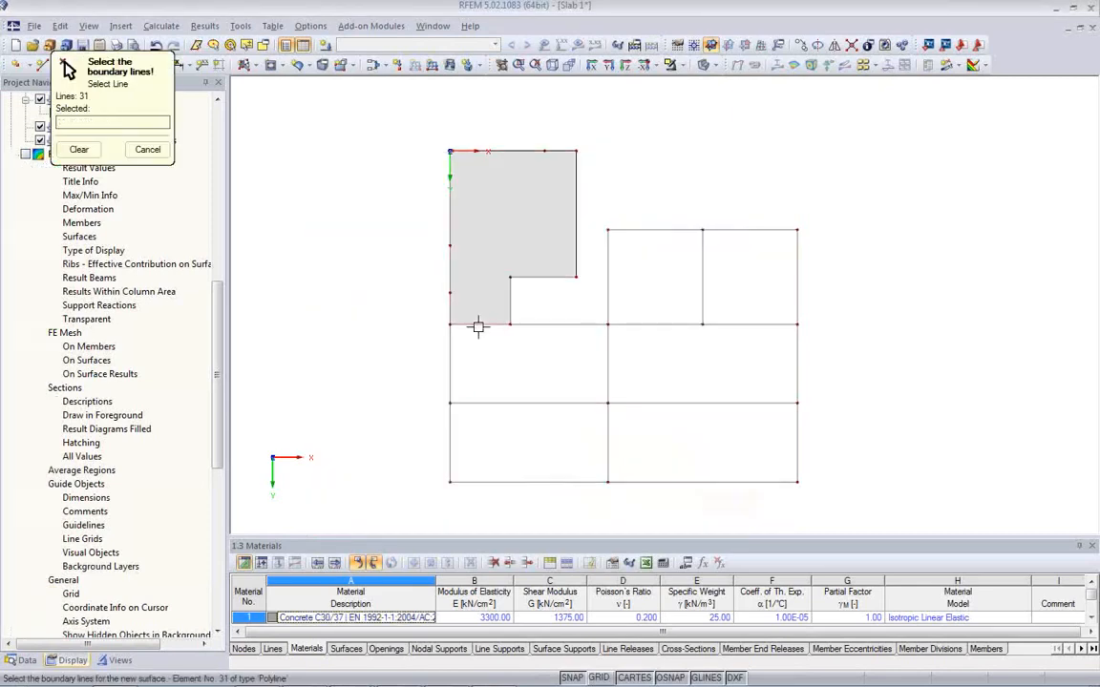
pyautogui.click(549, 325)
pyautogui.click(608, 369)
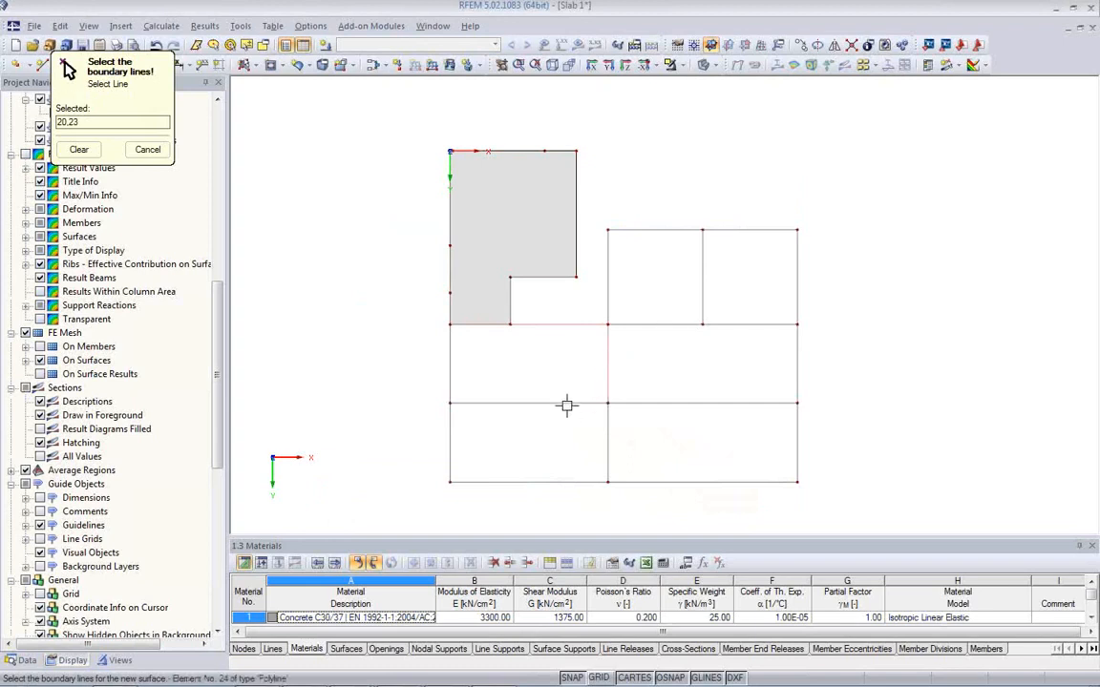
pyautogui.click(483, 403)
pyautogui.click(451, 372)
pyautogui.click(484, 326)
# Create two adjacent slab surfaces in the upper-right room, one on each side of the vertical line at the column.
pyautogui.click(609, 284)
pyautogui.click(673, 325)
pyautogui.click(737, 231)
pyautogui.click(767, 326)
pyautogui.click(703, 305)
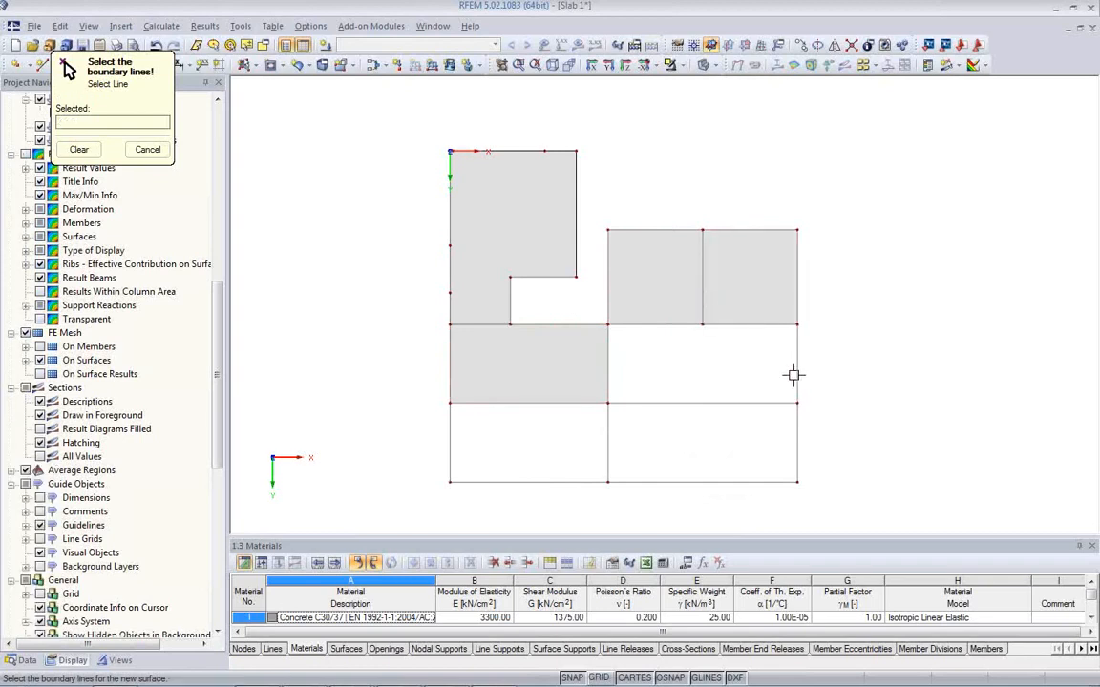
# Create the slab surfaces of the middle-right and lower-right rooms from their boundary lines.
pyautogui.click(757, 401)
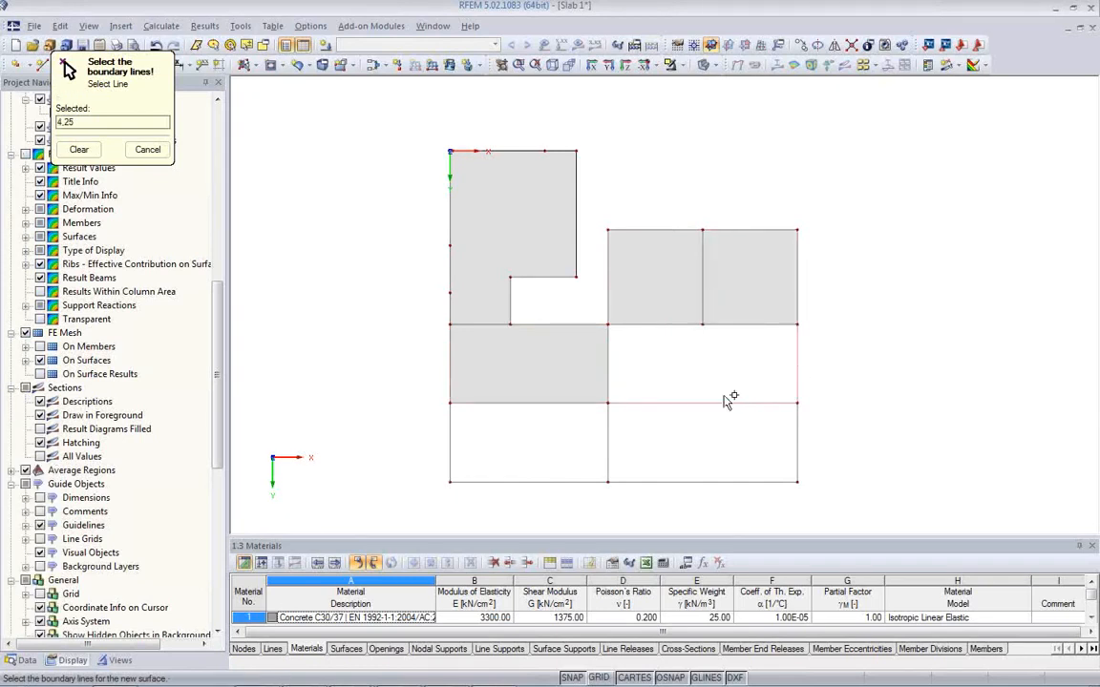
pyautogui.click(607, 339)
pyautogui.click(649, 325)
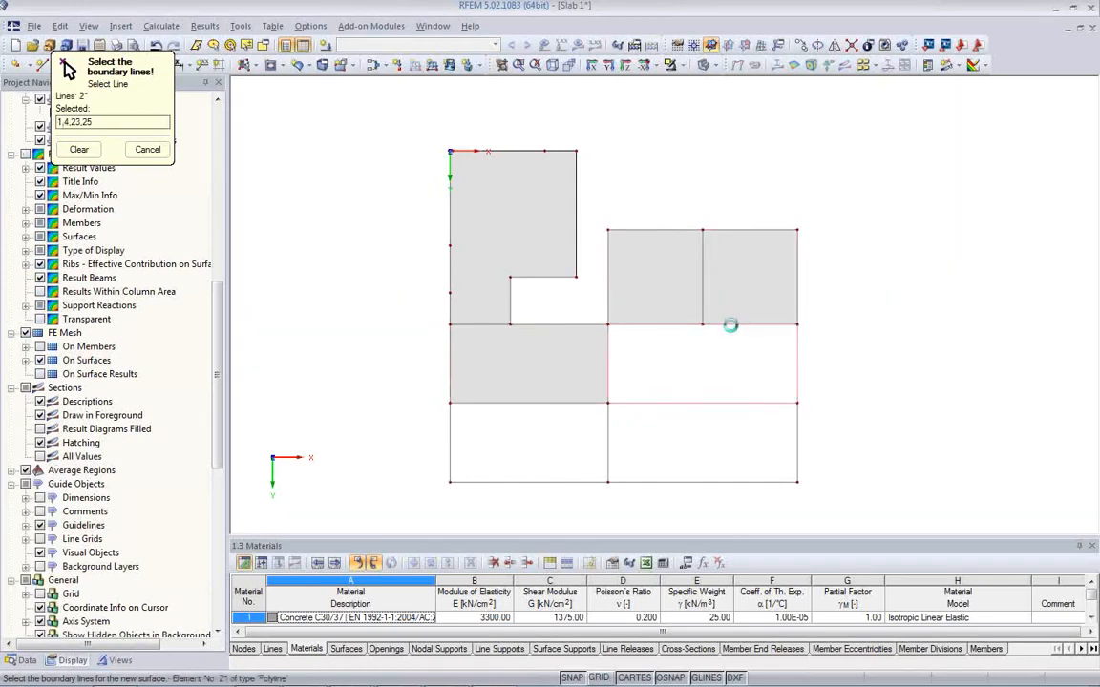
pyautogui.click(797, 457)
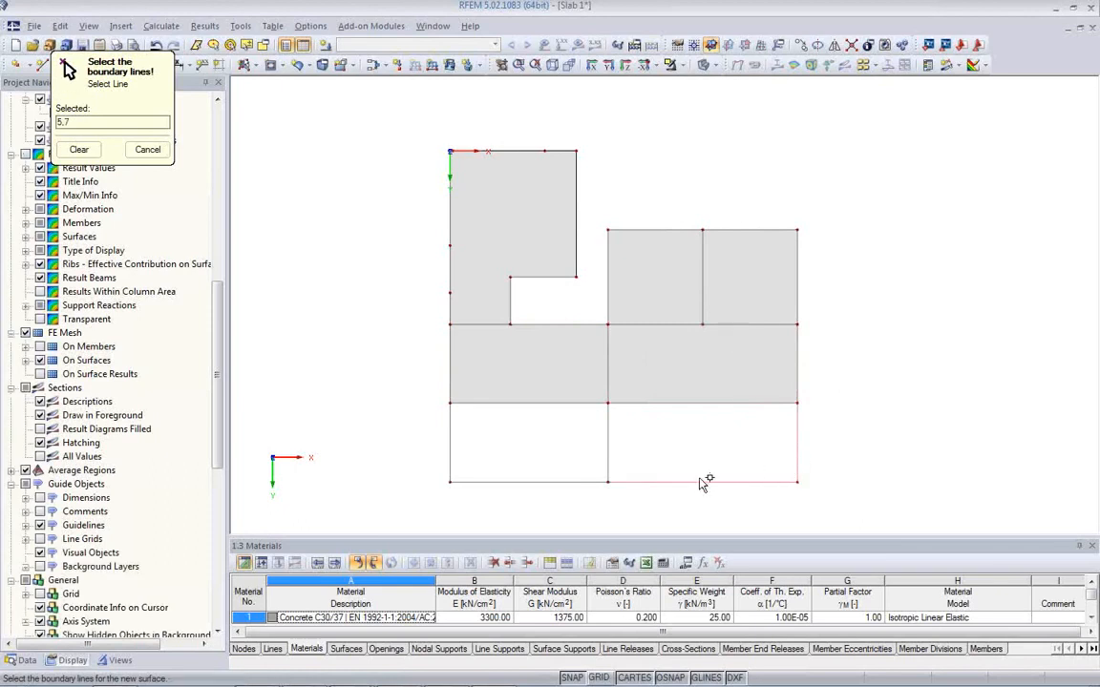
pyautogui.click(608, 456)
pyautogui.click(646, 402)
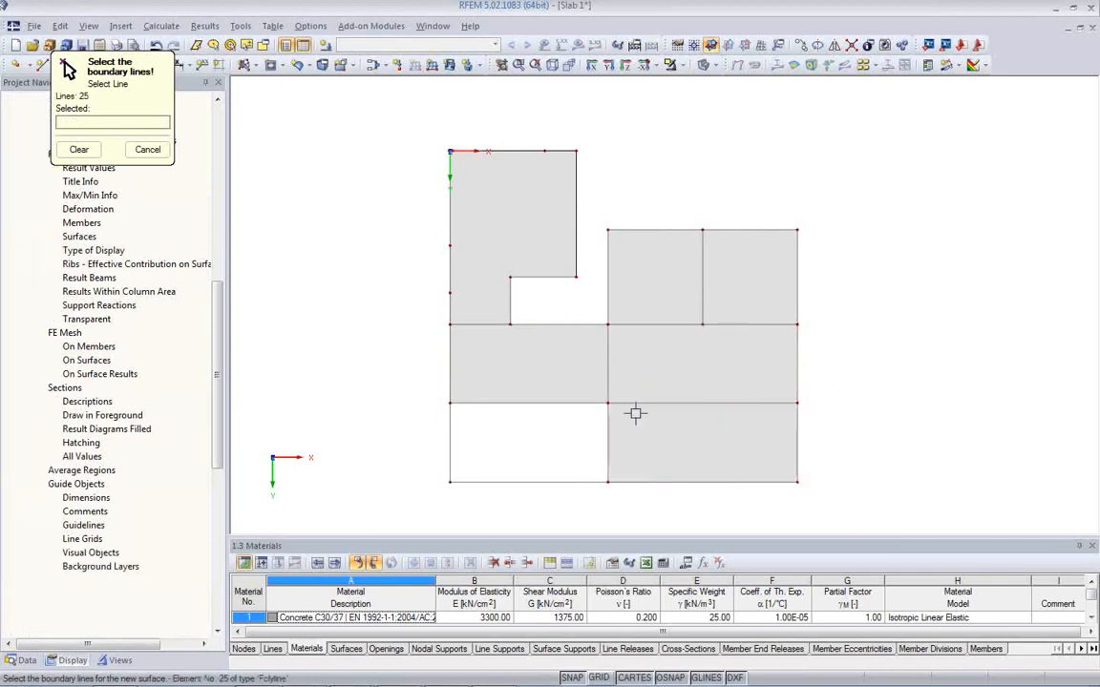
# Create the slab surface of the lower-left room from its boundary lines and finish creating surfaces.
pyautogui.click(550, 483)
pyautogui.click(451, 453)
pyautogui.click(607, 437)
pyautogui.press('Escape')
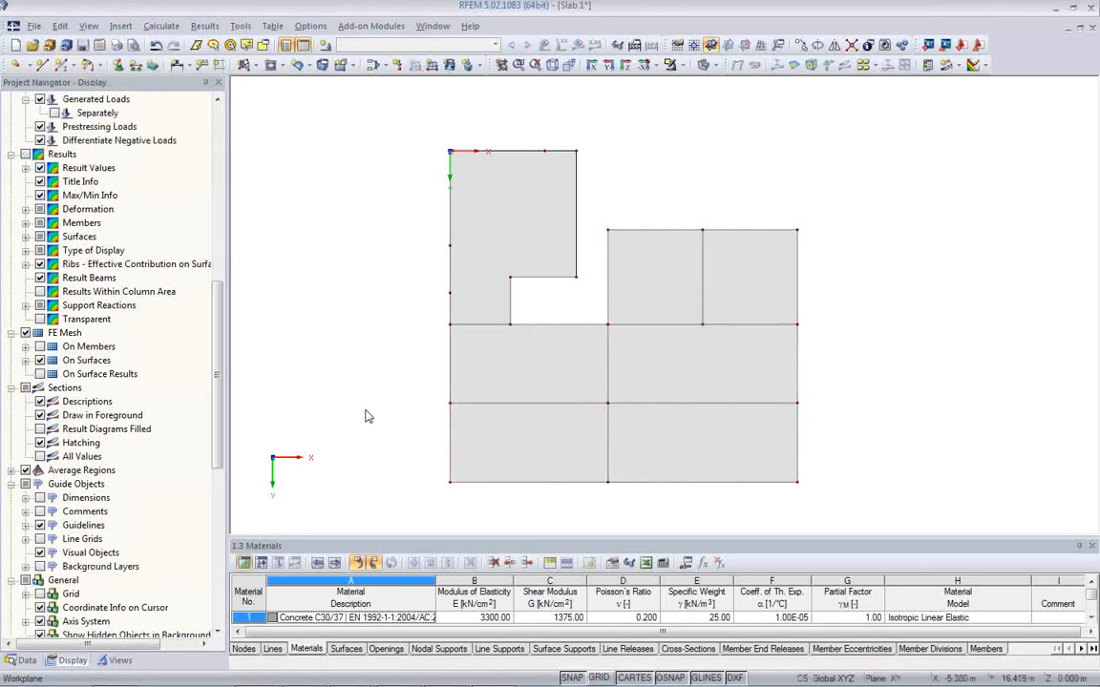
# Create a new line support type as an elastic wall in Z, 360 mm wide and 3 m high, with the masonry material.
pyautogui.keyDown('ctrl'); pyautogui.moveTo(370, 443); pyautogui.dragTo(317, 222, button='middle'); pyautogui.keyUp('ctrl')
pyautogui.moveTo(418, 390); pyautogui.dragTo(362, 375, button='middle')
pyautogui.scroll(2, 361, 380)
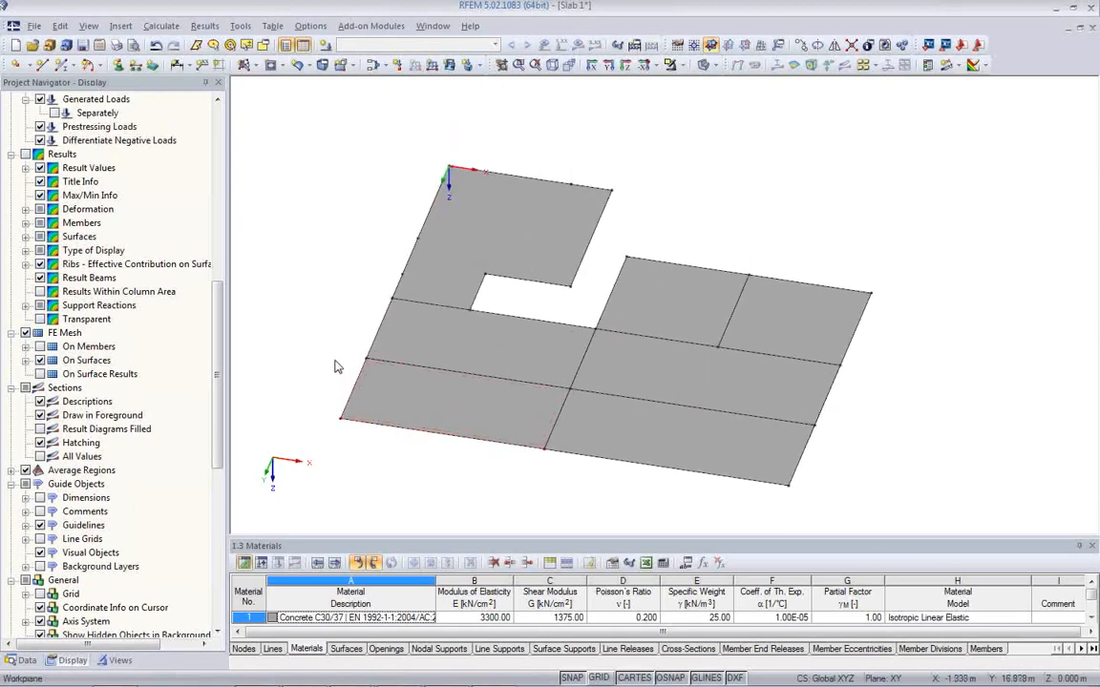
pyautogui.click(134, 67)
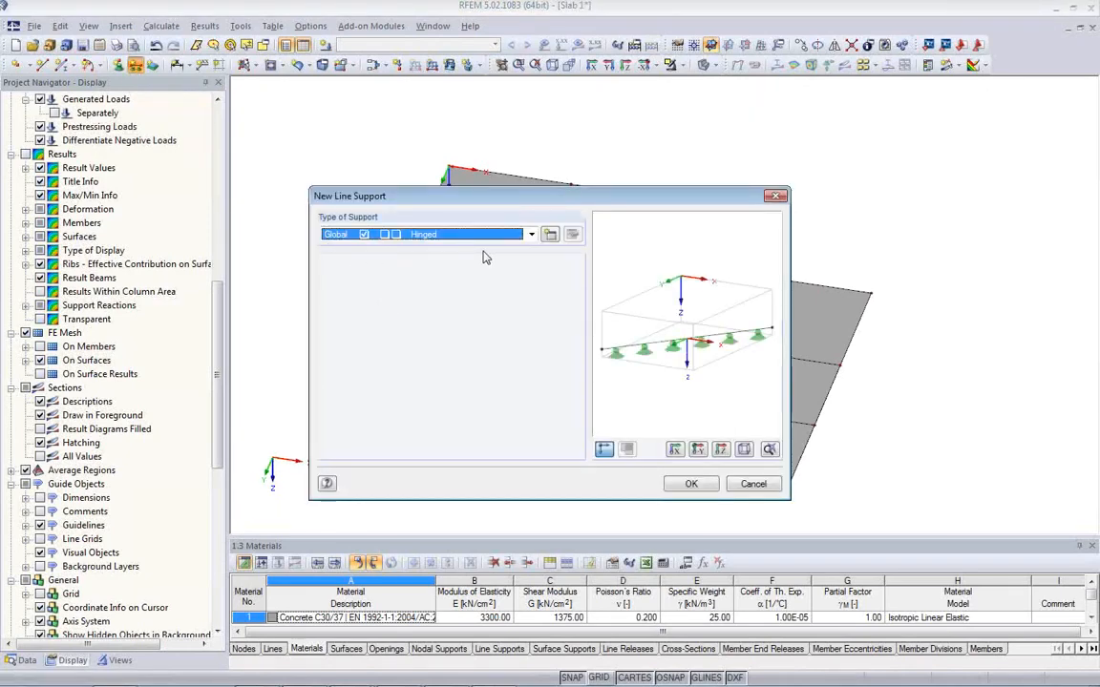
pyautogui.click(550, 235)
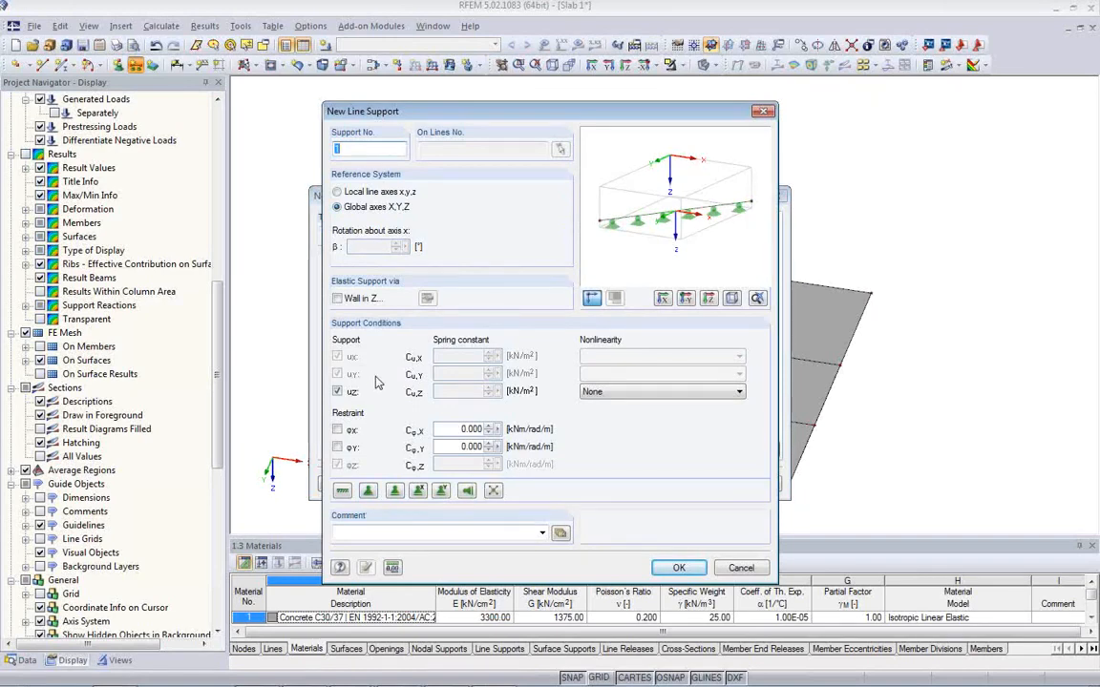
pyautogui.click(356, 300)
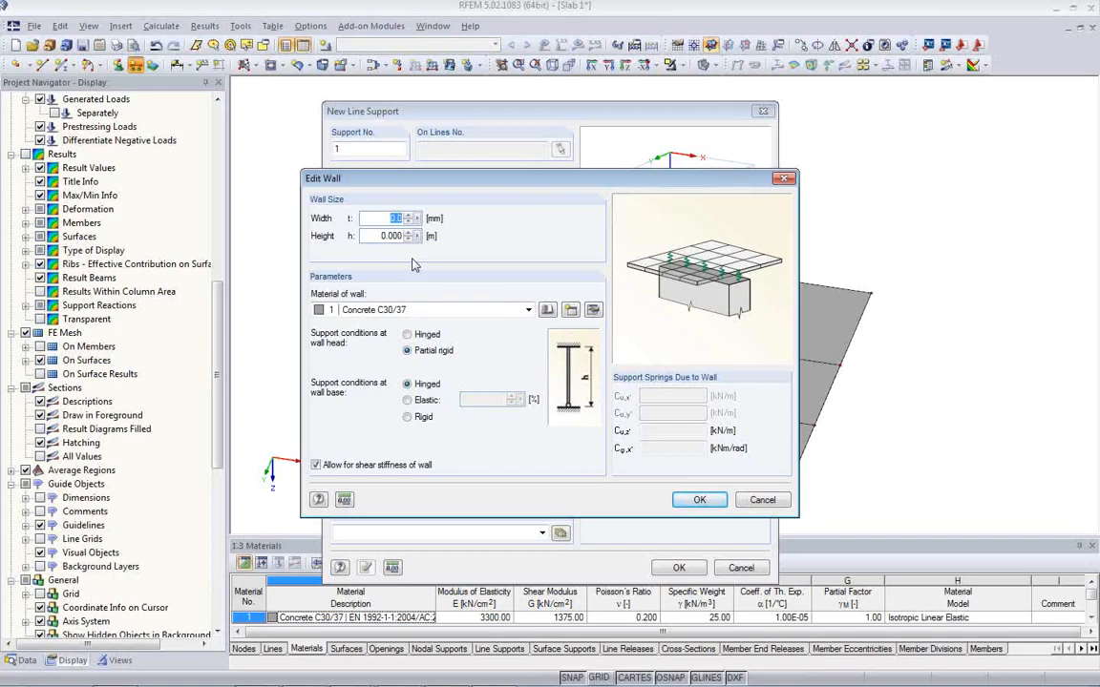
pyautogui.write('360')
pyautogui.moveTo(383, 236); pyautogui.dragTo(405, 240)
pyautogui.write('3')
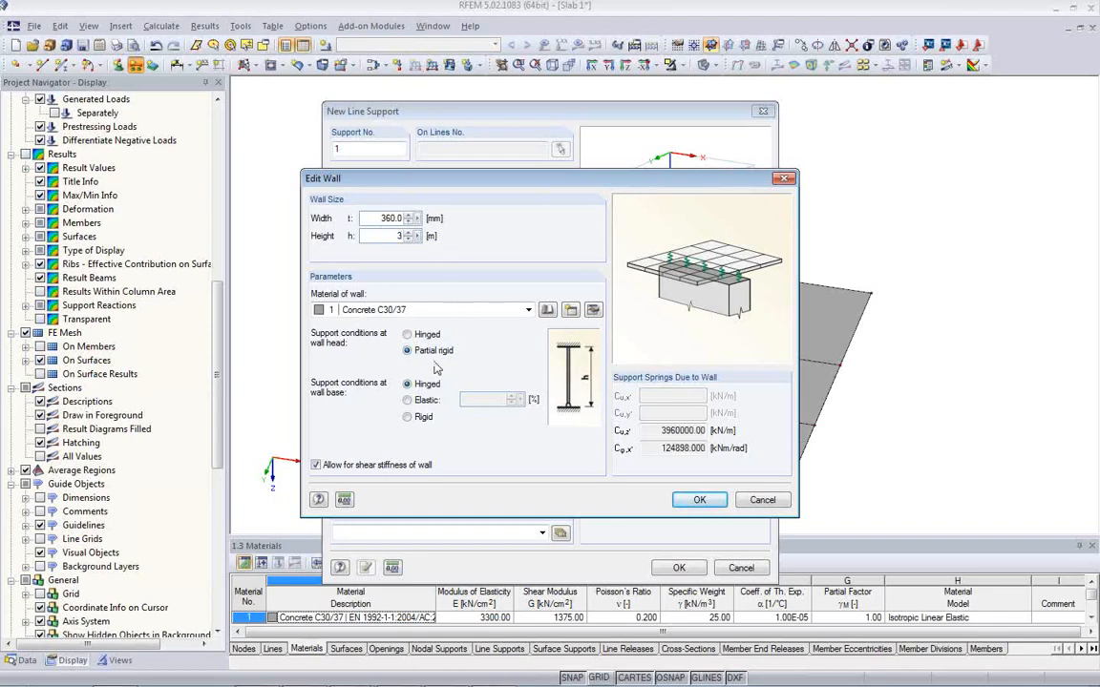
pyautogui.click(528, 310)
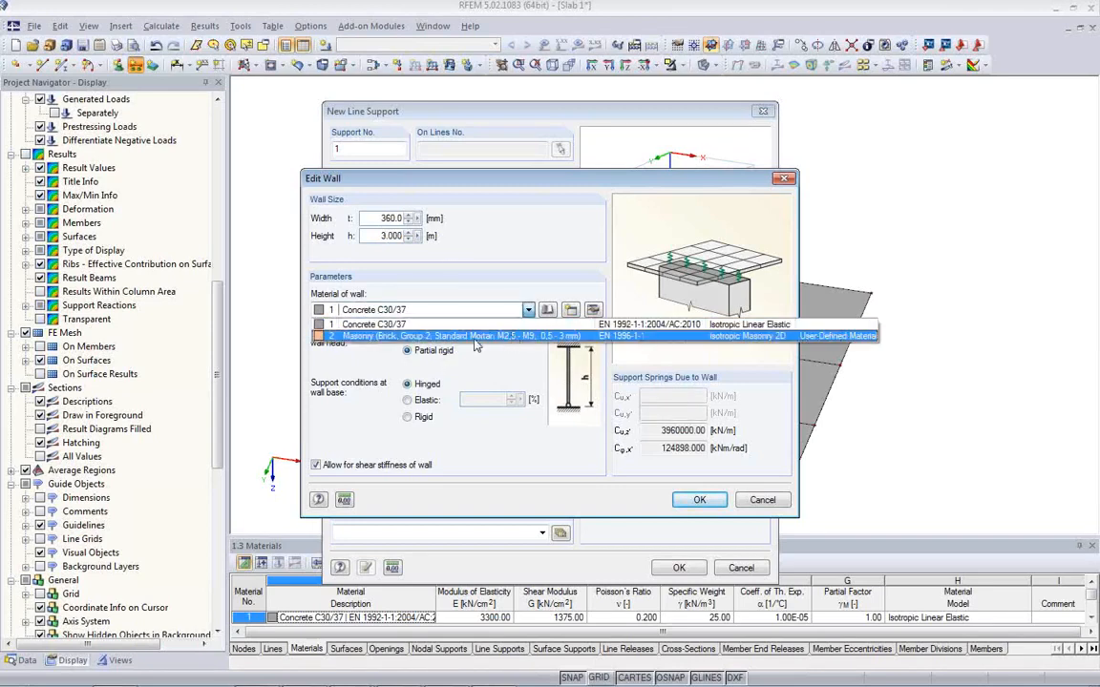
pyautogui.click(481, 338)
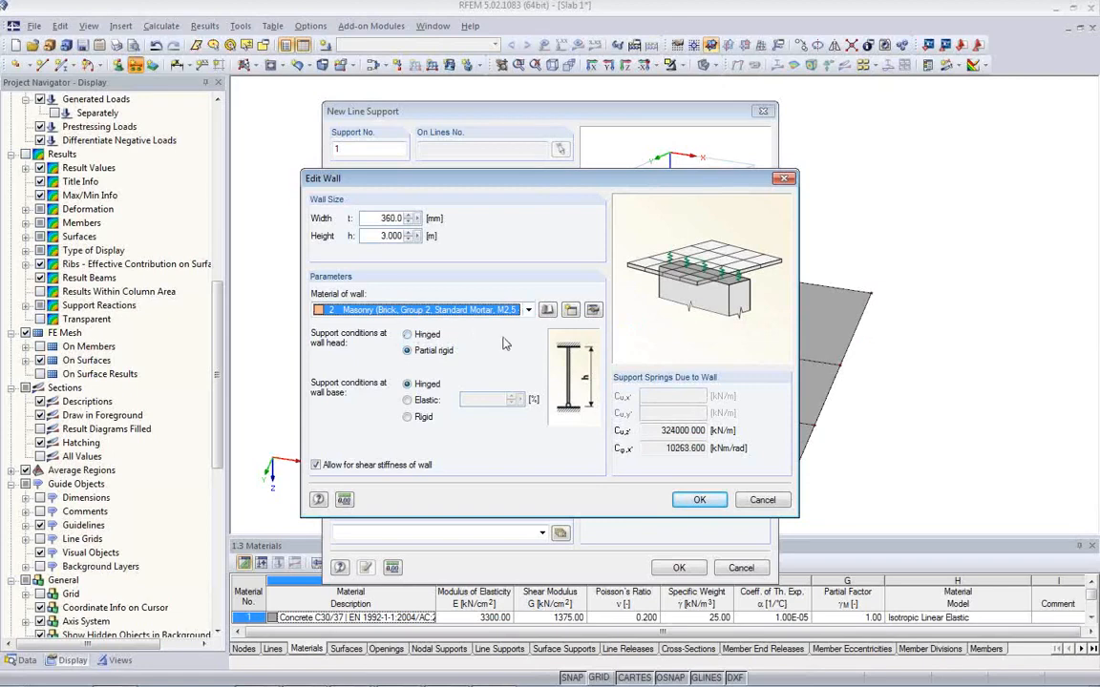
# Review the masonry wall material's library parameters and set its material model to Isotropic Linear Elastic.
pyautogui.click(592, 311)
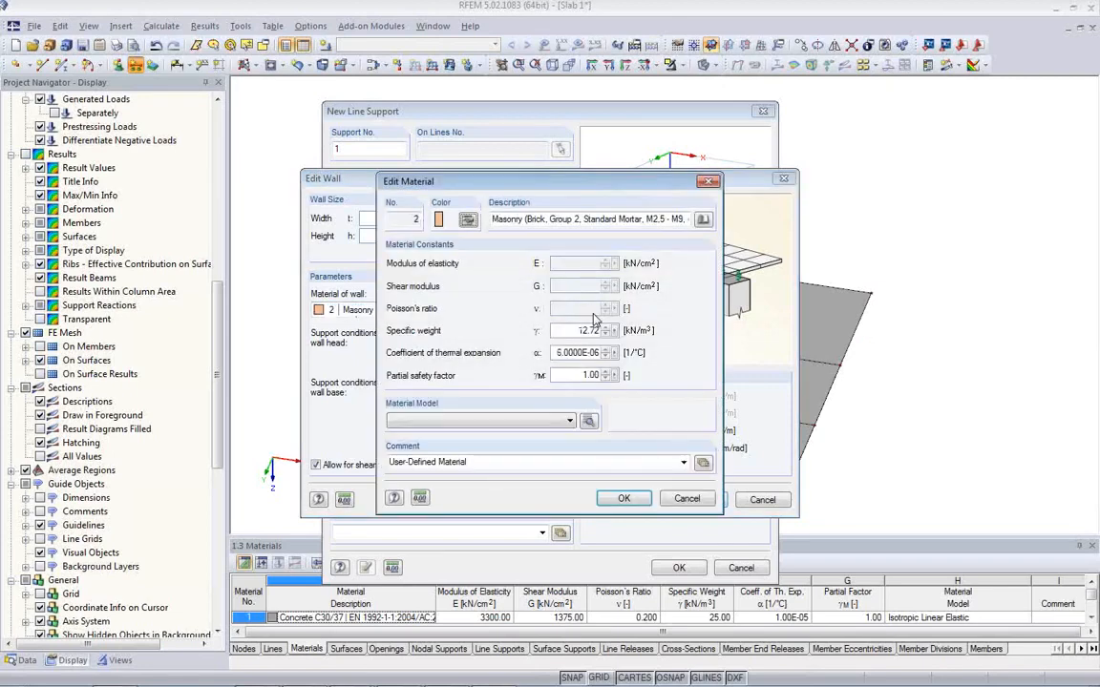
pyautogui.click(703, 220)
pyautogui.click(465, 339)
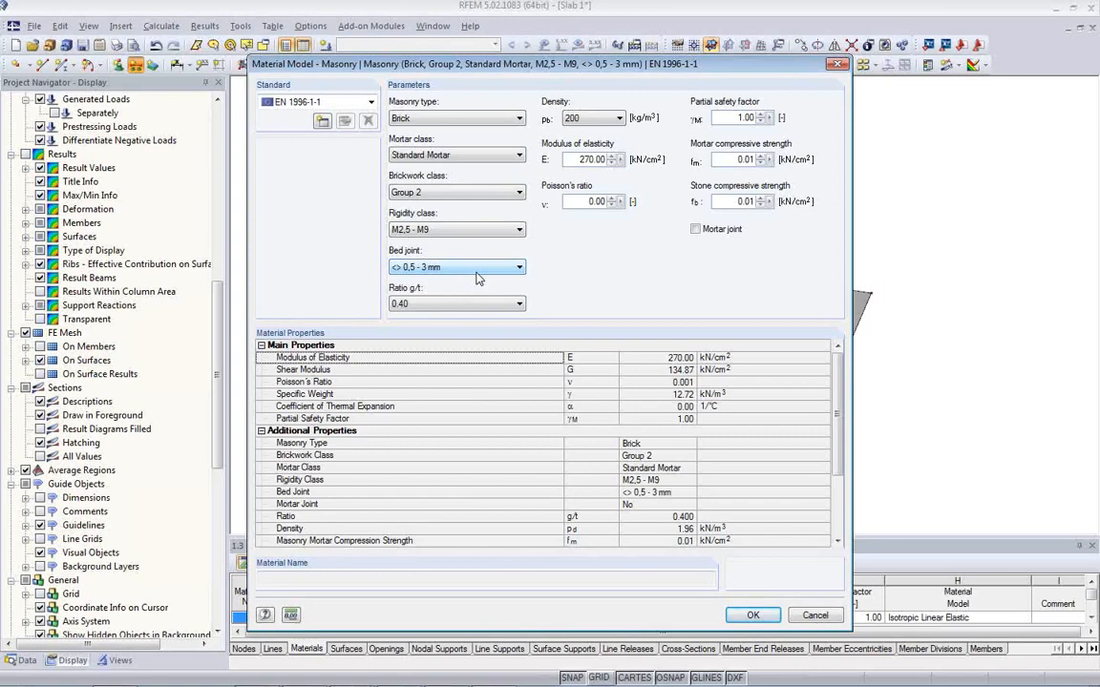
pyautogui.click(759, 618)
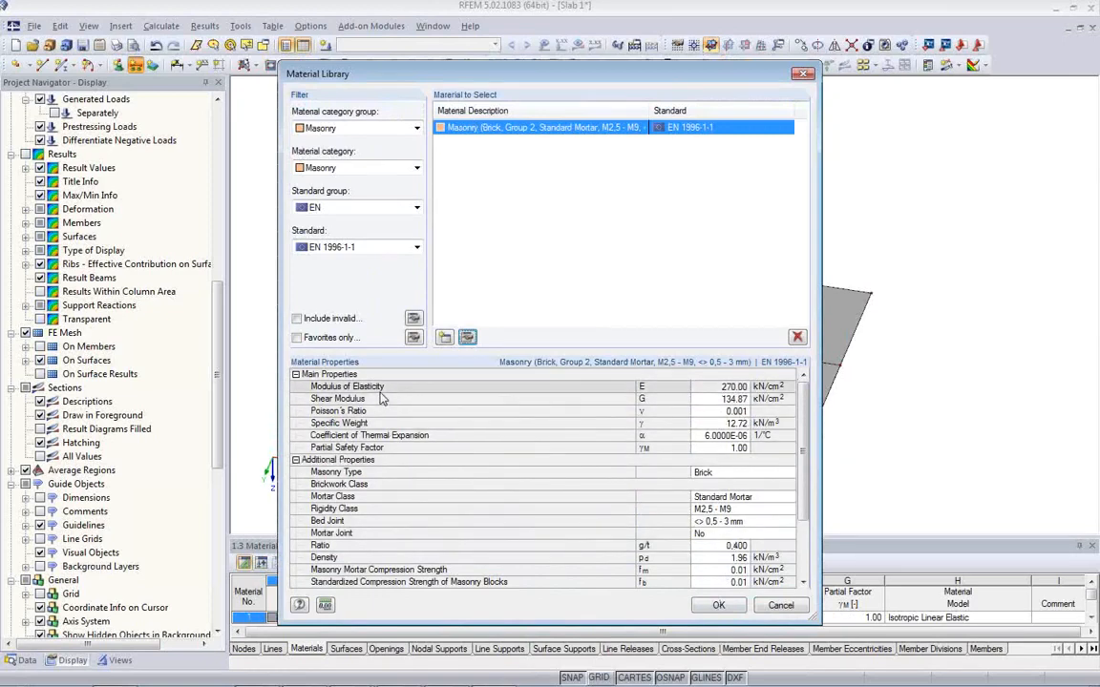
pyautogui.click(716, 606)
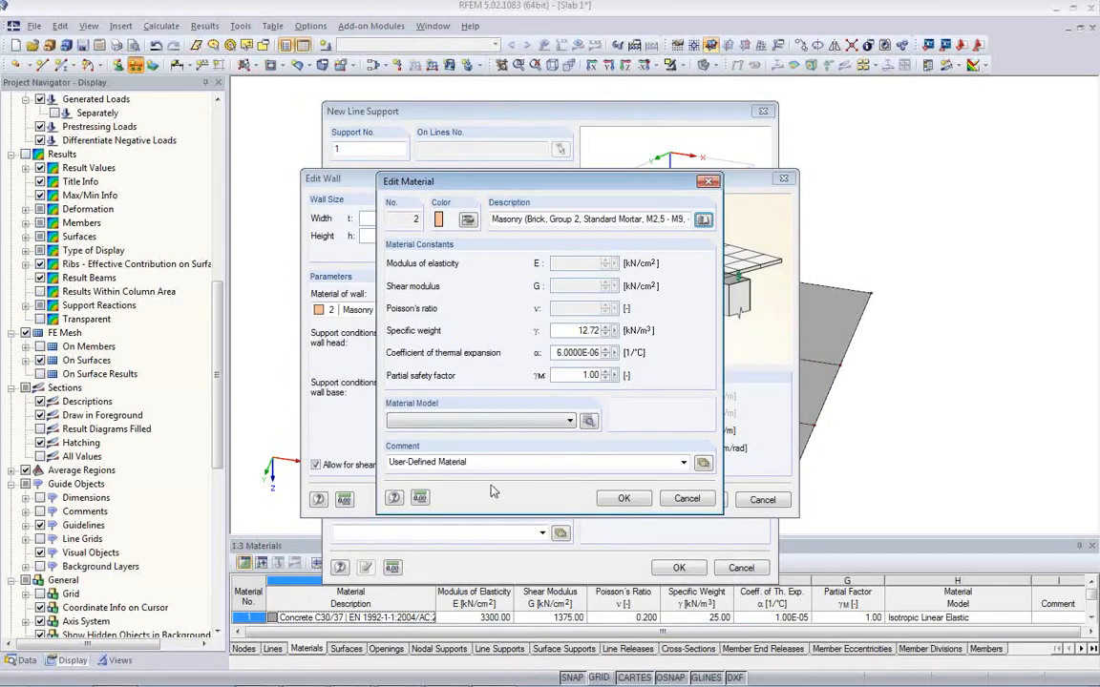
pyautogui.click(563, 422)
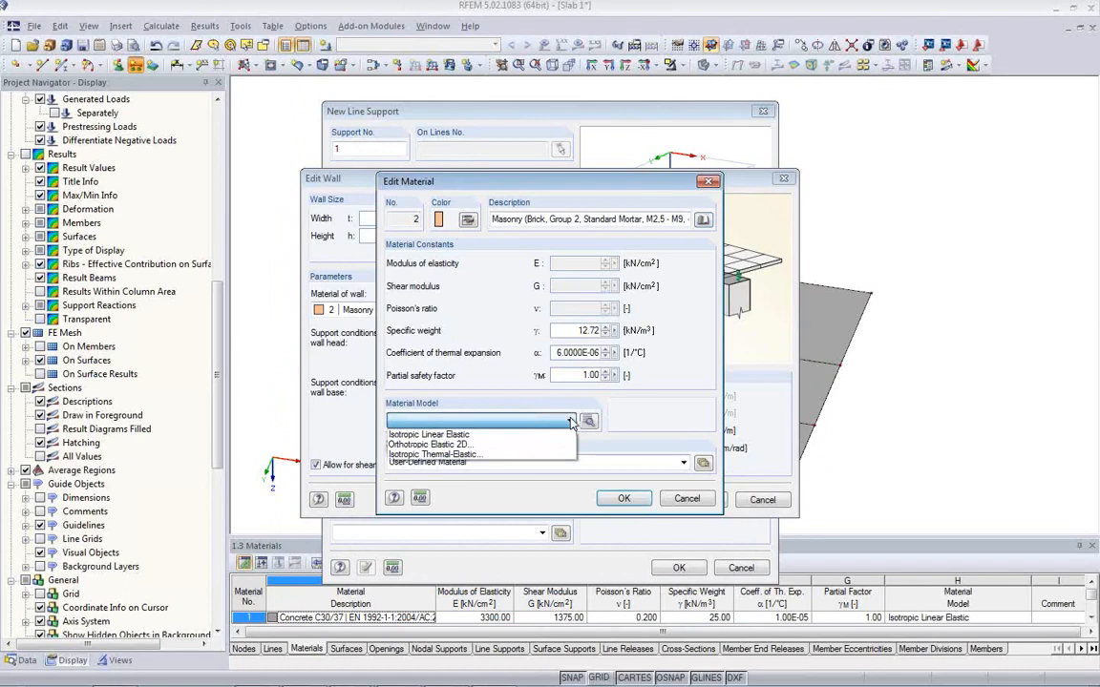
pyautogui.click(537, 435)
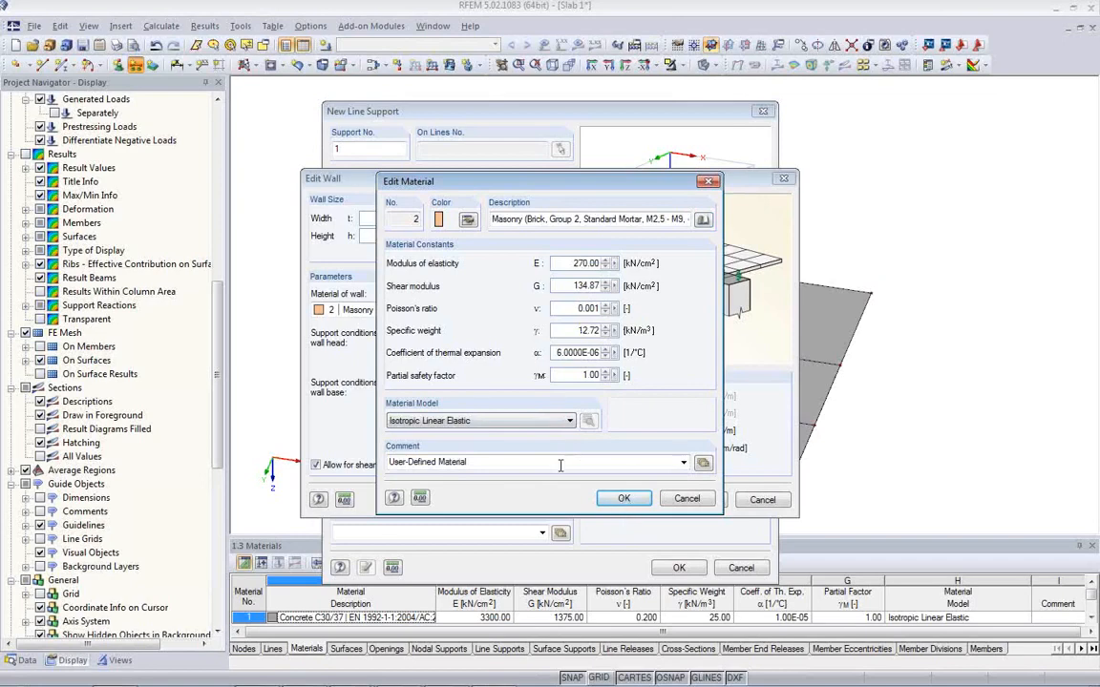
pyautogui.click(625, 501)
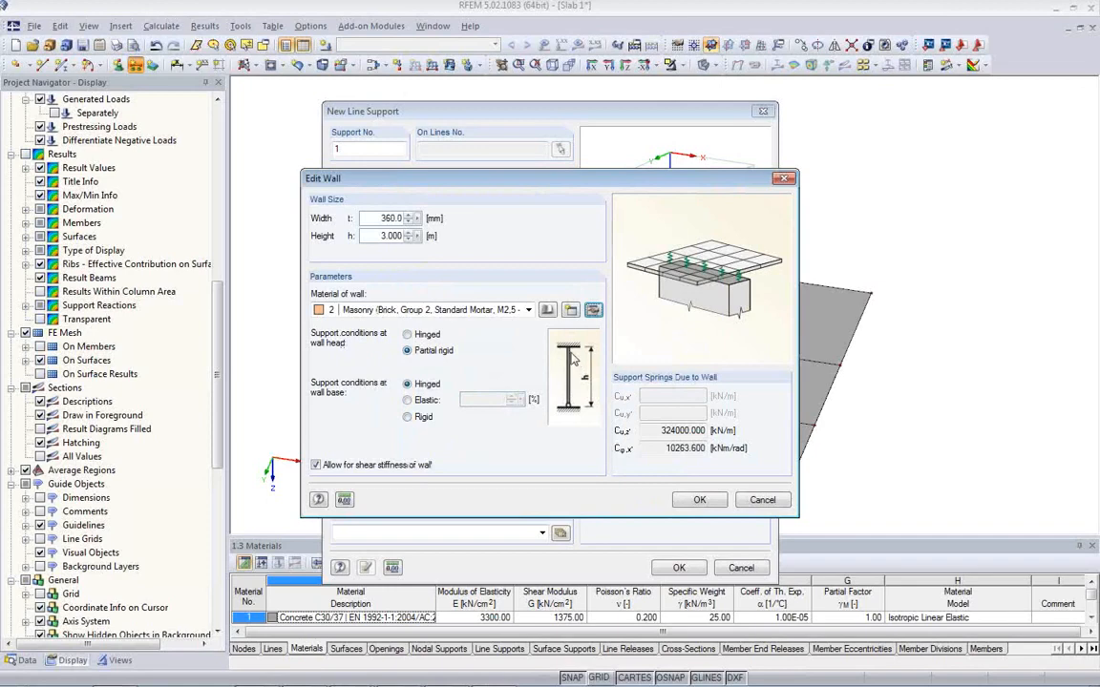
# Set the support condition at the wall head to hinged and accept the new line support type.
pyautogui.click(407, 335)
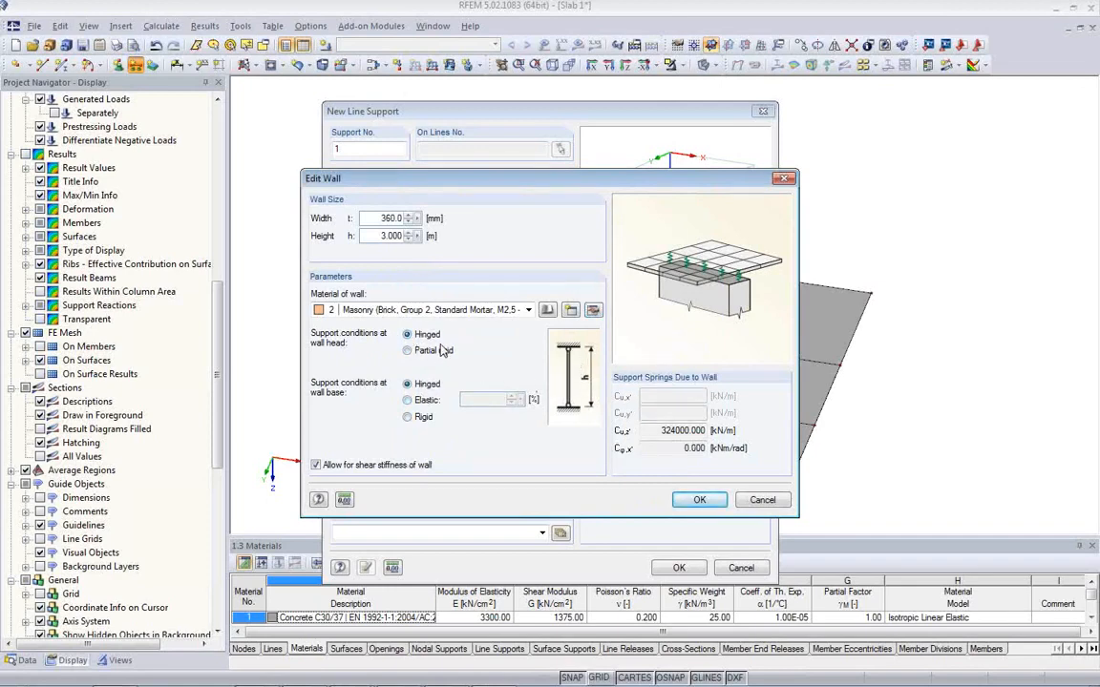
pyautogui.click(698, 500)
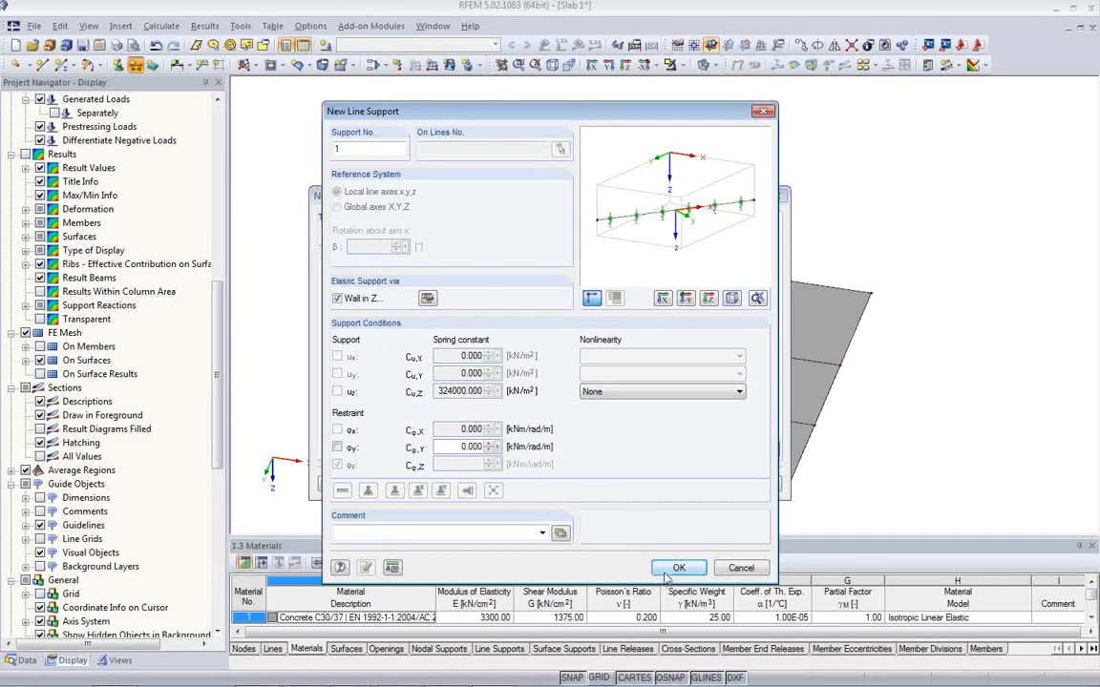
pyautogui.press('Return')
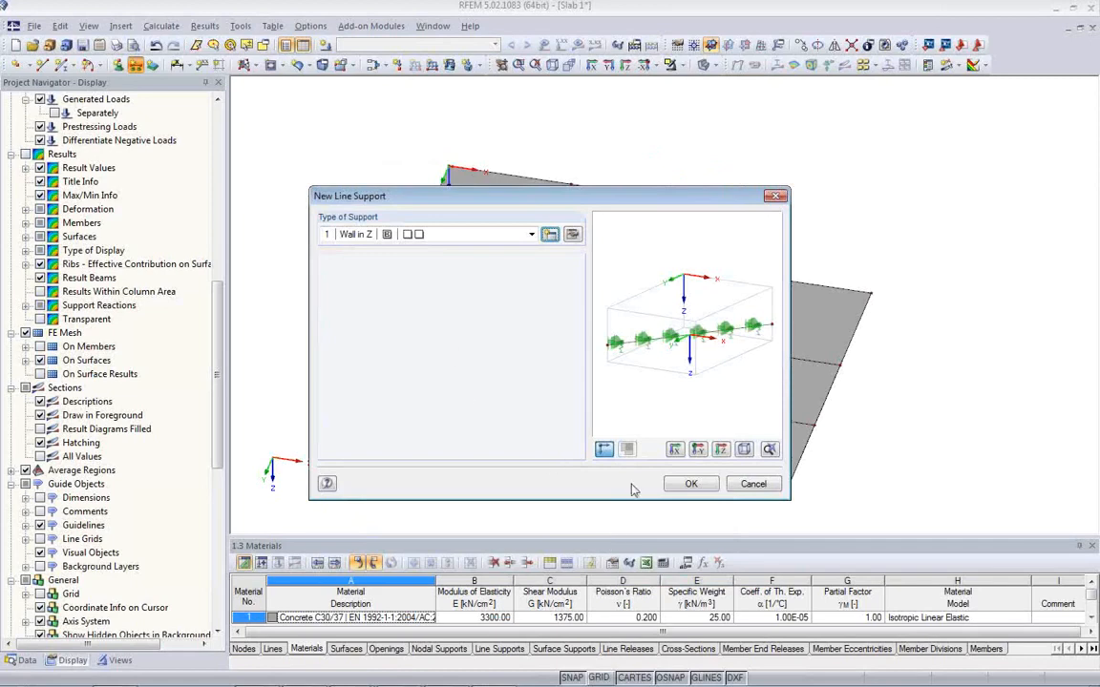
# Accept the wall-in-Z support type and assign it to the wall lines along the slab's left outer edge.
pyautogui.click(692, 484)
pyautogui.click(379, 332)
pyautogui.click(397, 287)
pyautogui.click(407, 263)
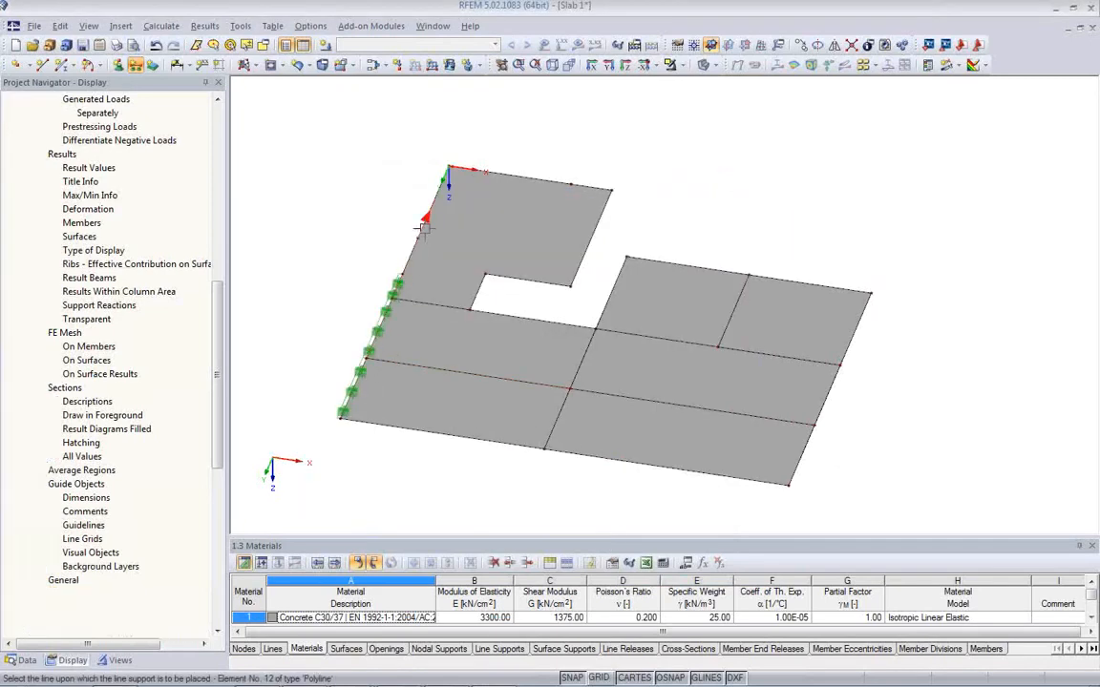
# Place the wall line support on both top edge segments and the right edge of the upper-left room.
pyautogui.scroll(5, 458, 186)
pyautogui.scroll(1, 465, 178)
pyautogui.moveTo(465, 178); pyautogui.dragTo(422, 334, button='middle')
pyautogui.click(426, 258)
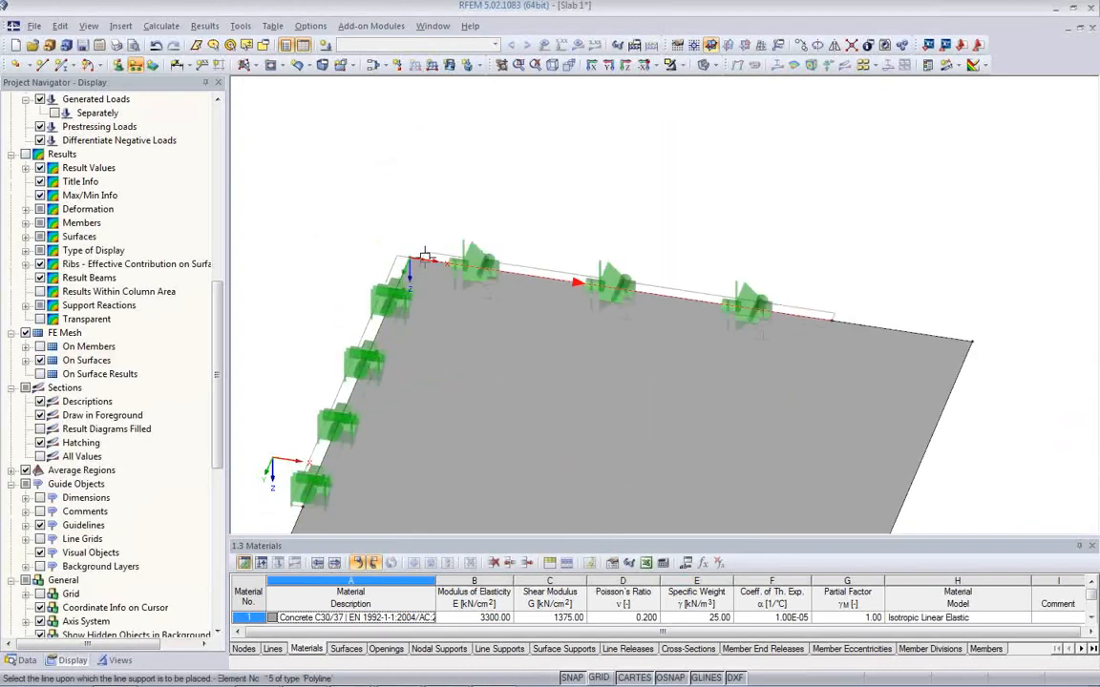
pyautogui.click(888, 332)
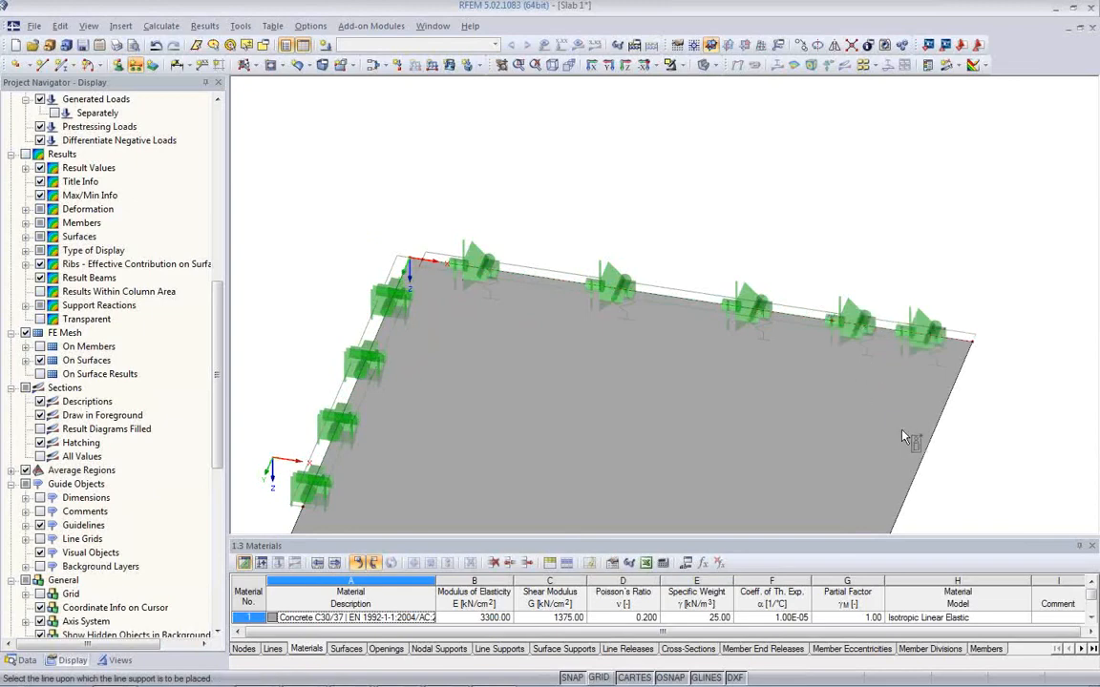
pyautogui.click(923, 458)
# Place the wall line support along the upper and lower sides of the recess and on the wall line continuing left from its lower side.
pyautogui.scroll(5, 651, 215)
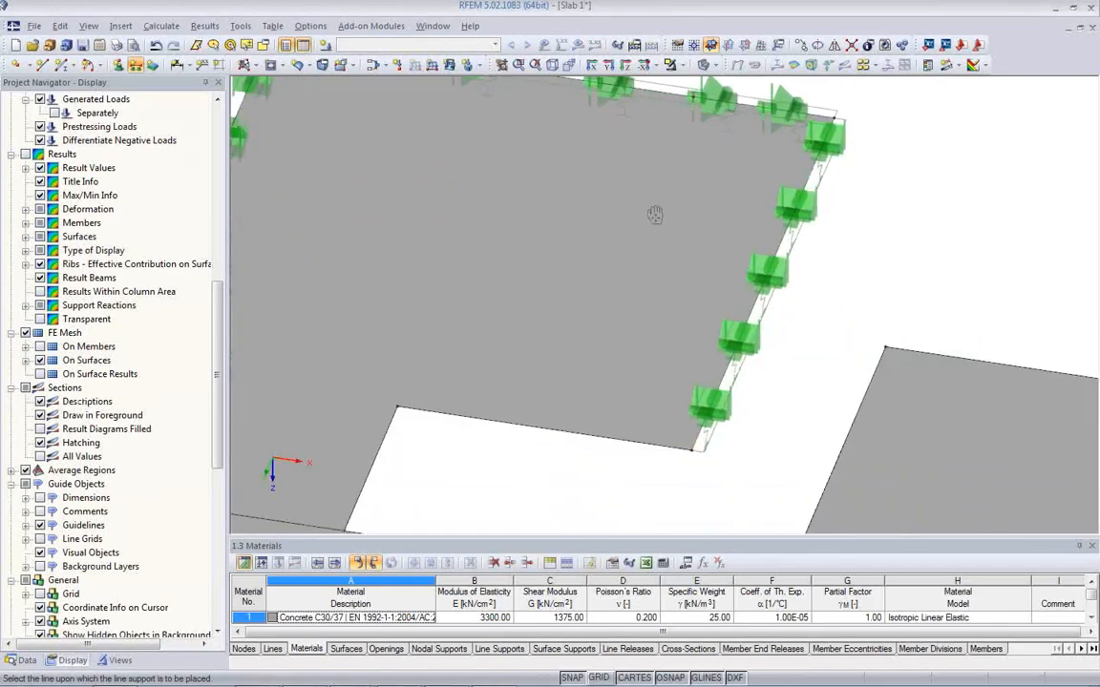
pyautogui.click(601, 418)
pyautogui.moveTo(514, 477); pyautogui.dragTo(601, 275, button='middle')
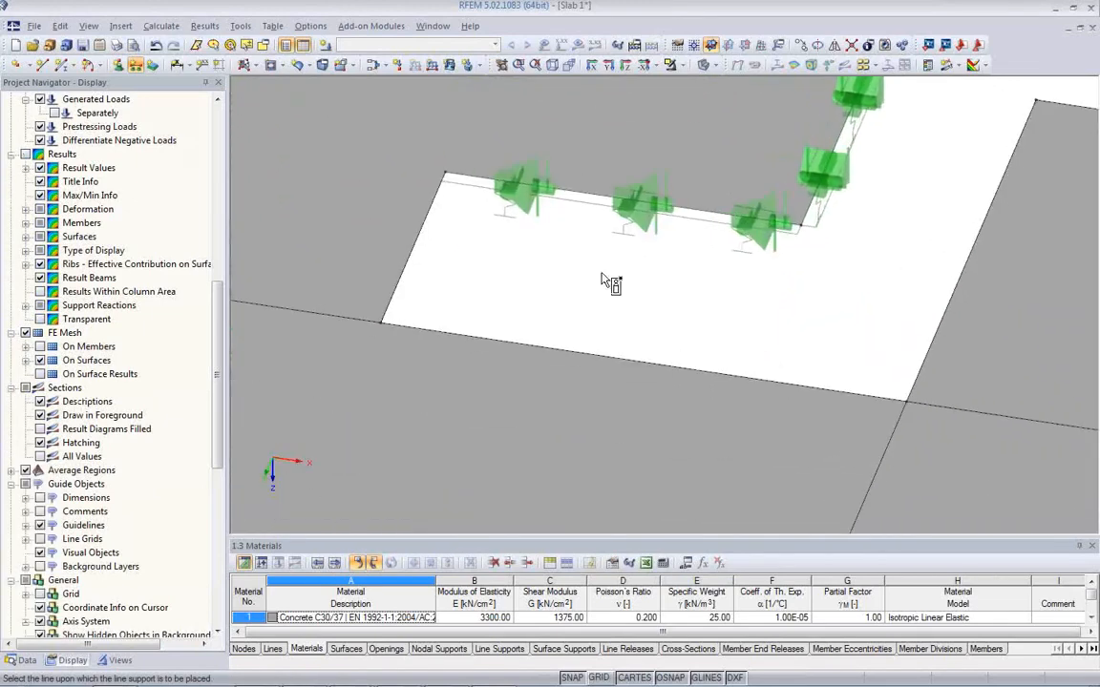
pyautogui.scroll(-2, 601, 276)
pyautogui.click(588, 328)
pyautogui.click(382, 300)
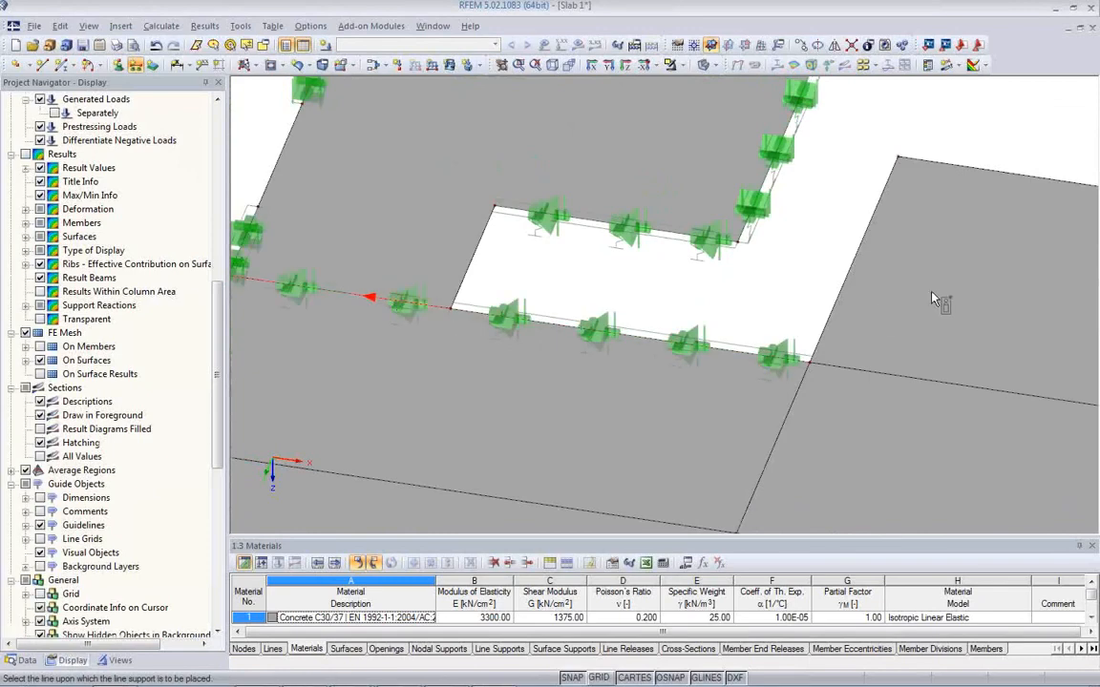
# Place the wall line support on the right-hand block's upper left edge, both top edge segments and uppermost right edge segment.
pyautogui.click(844, 295)
pyautogui.click(955, 169)
pyautogui.scroll(-4, 855, 237)
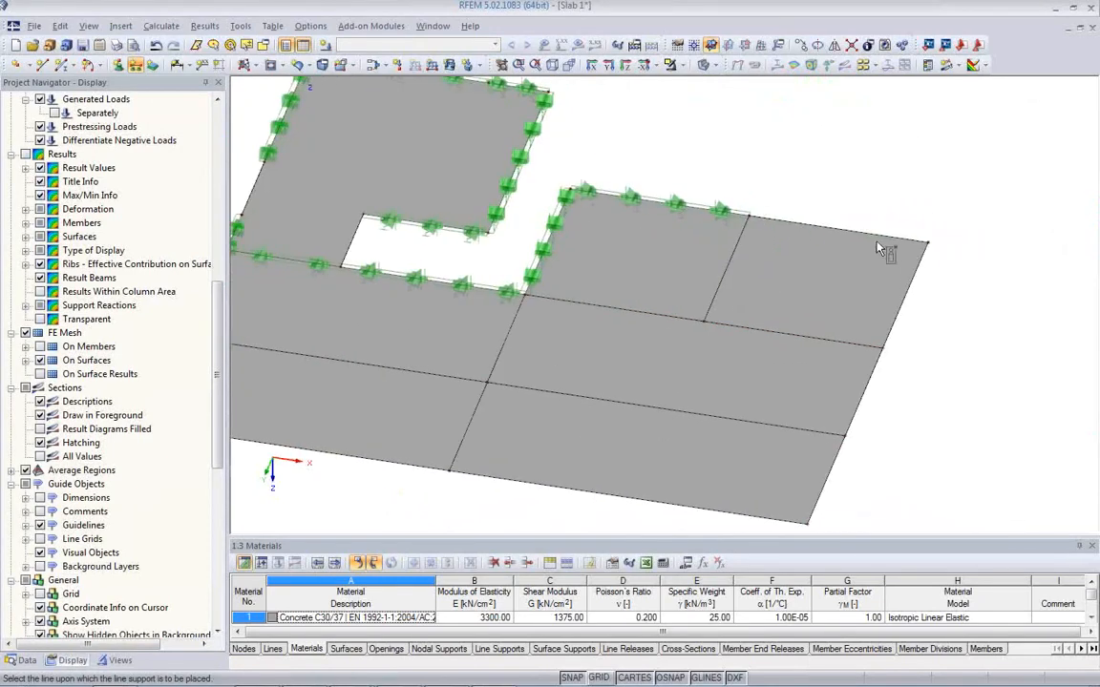
pyautogui.click(840, 229)
pyautogui.click(907, 291)
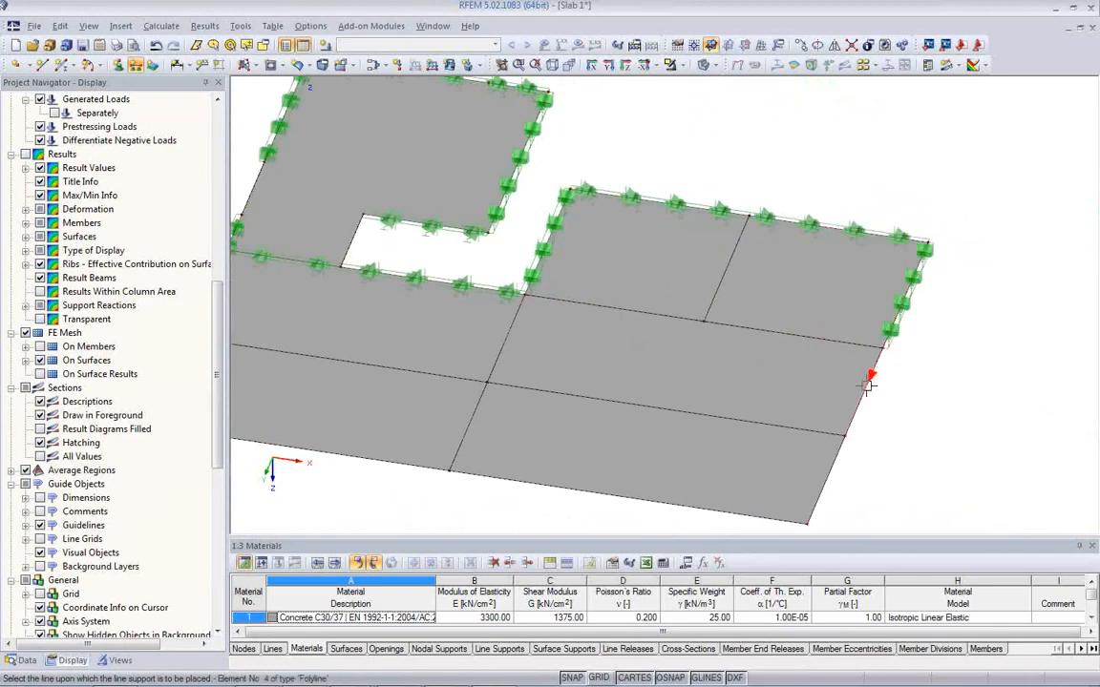
# Place the wall line support on the middle right edge segment, the slab's bottom edge and both segments of the interior cross wall.
pyautogui.click(868, 385)
pyautogui.click(662, 503)
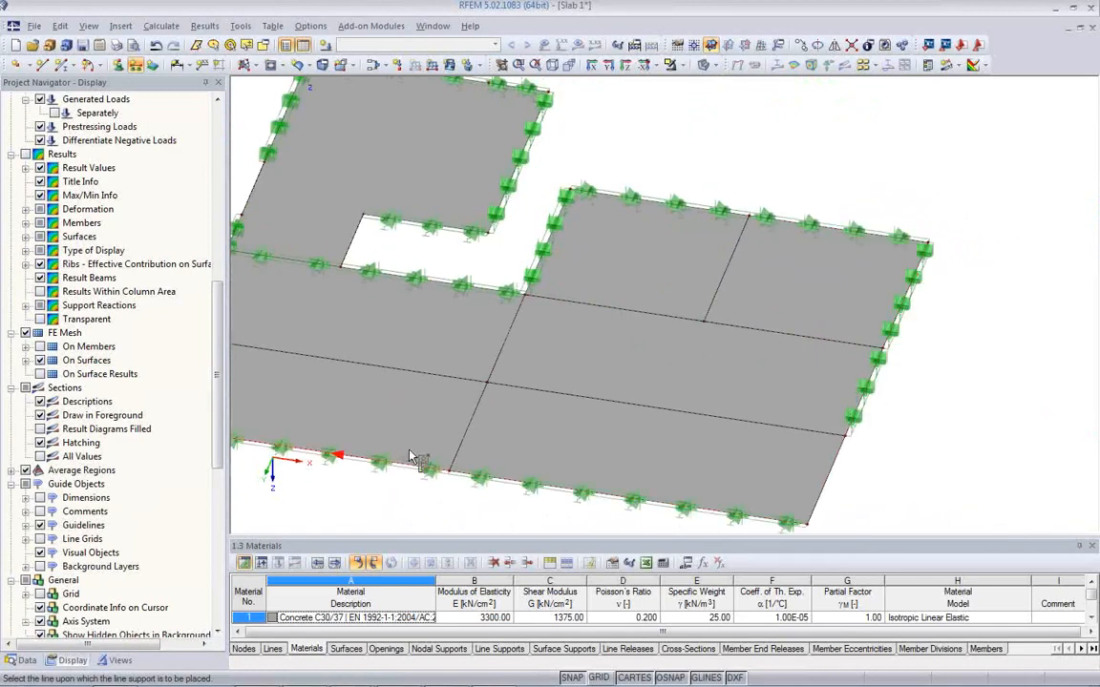
pyautogui.moveTo(408, 461); pyautogui.dragTo(582, 432, button='middle')
pyautogui.click(635, 396)
pyautogui.click(667, 297)
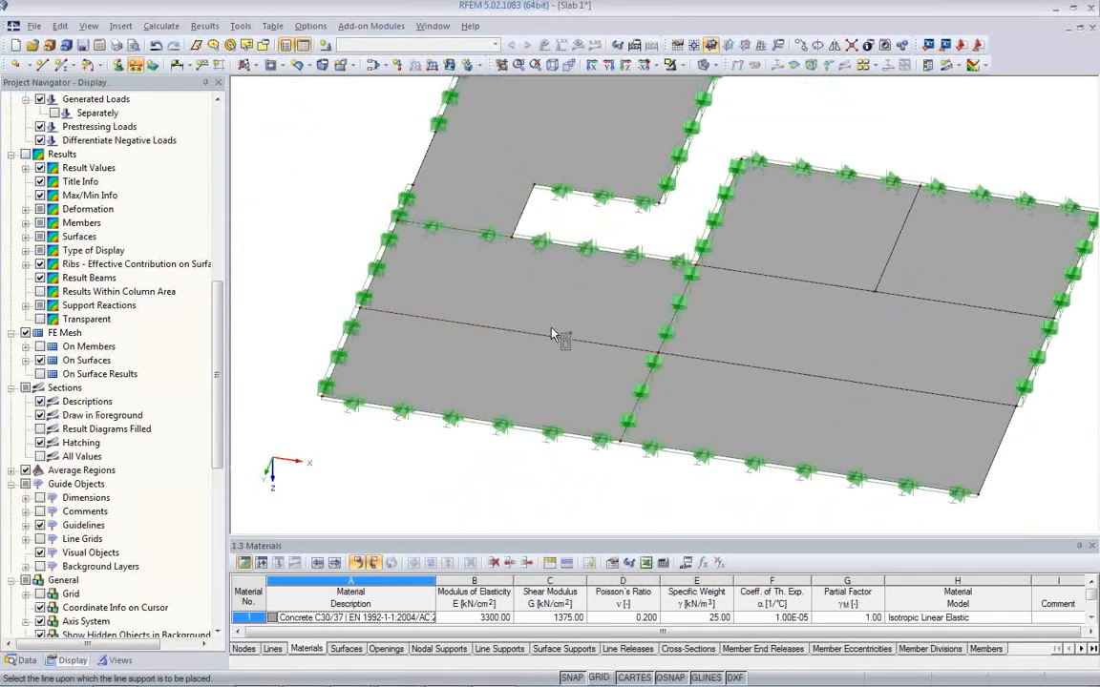
# Finish placing line supports and delete the one on the longer segment of the upper-left room's top edge.
pyautogui.rightClick(558, 215)
pyautogui.scroll(-2, 558, 218)
pyautogui.moveTo(557, 217); pyautogui.dragTo(535, 355, button='middle')
pyautogui.scroll(2, 539, 318)
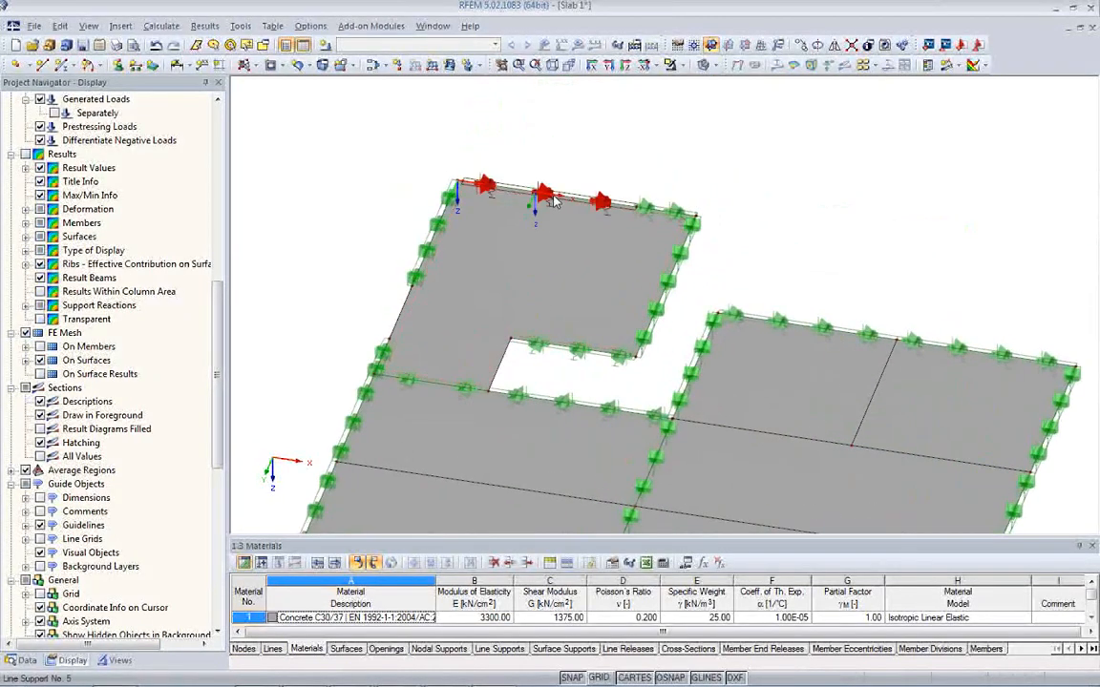
pyautogui.click(568, 233)
pyautogui.moveTo(568, 233); pyautogui.dragTo(523, 233, button='middle')
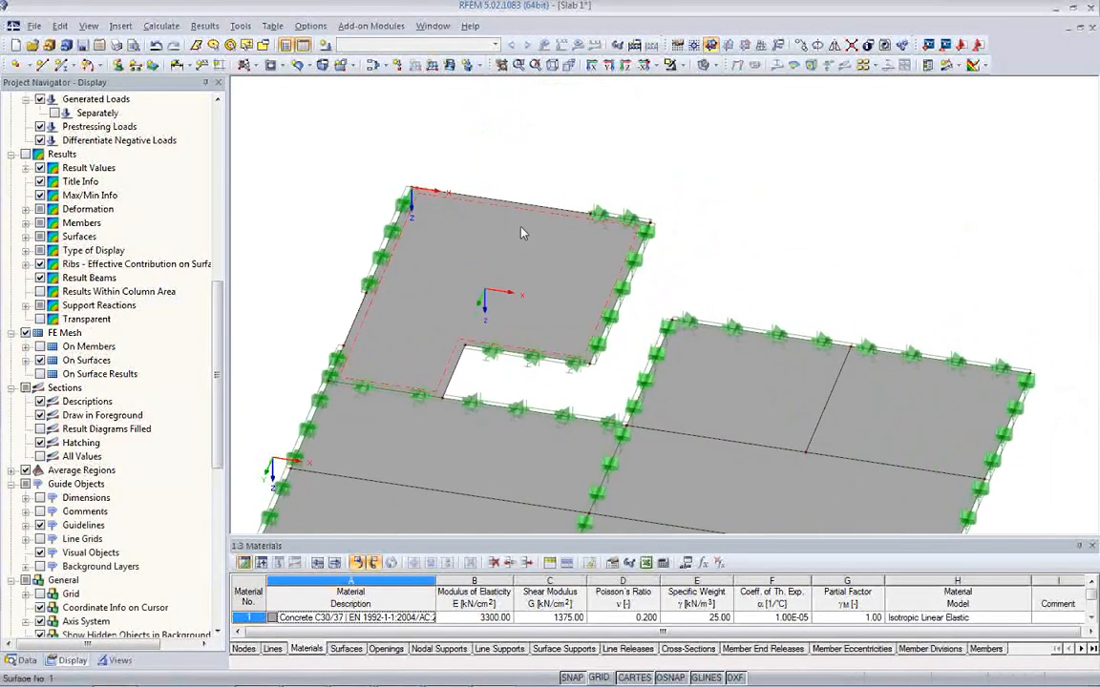
# Create a new nodal support type with elastic support via a column in Z.
pyautogui.moveTo(615, 317); pyautogui.dragTo(590, 272, button='middle')
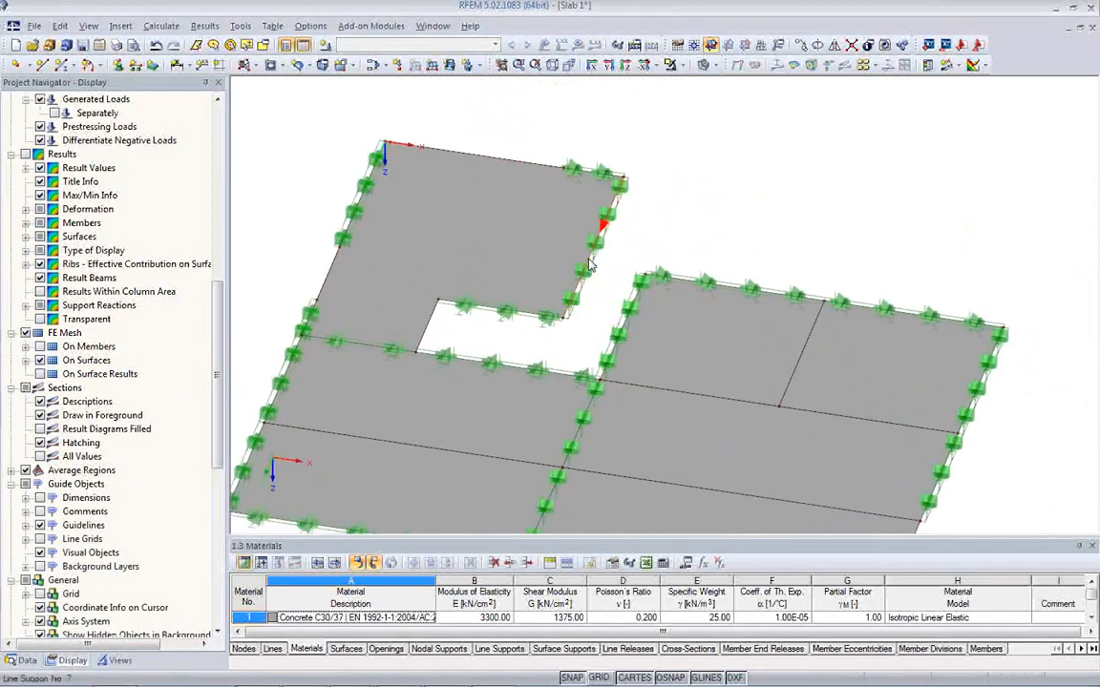
pyautogui.scroll(-1, 589, 270)
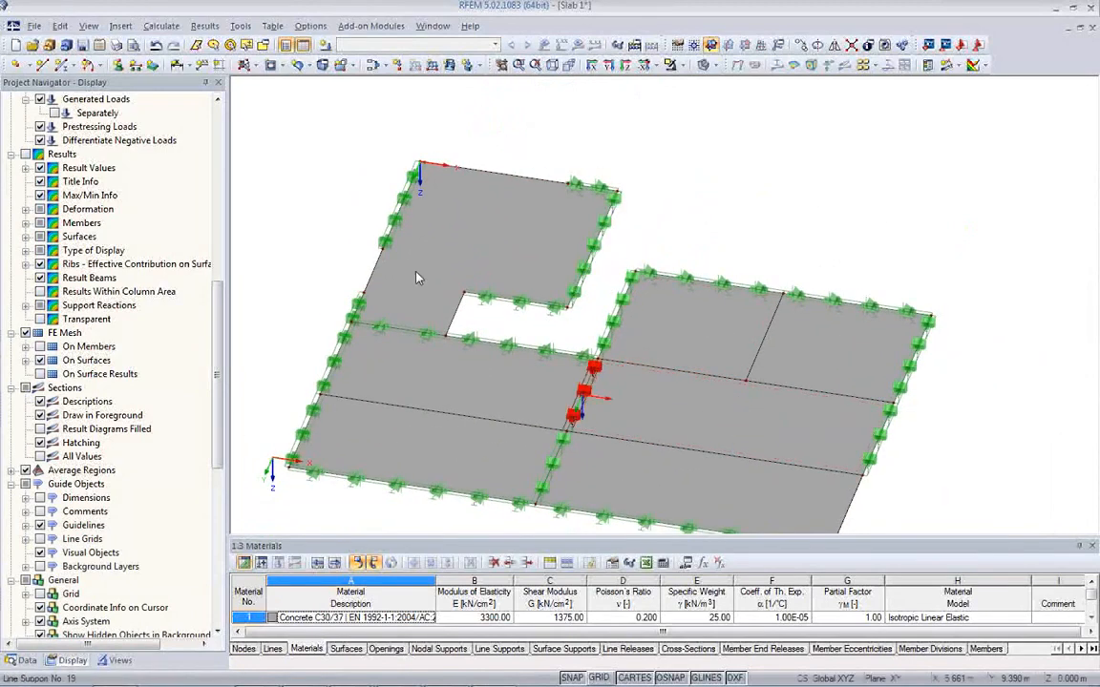
pyautogui.click(119, 67)
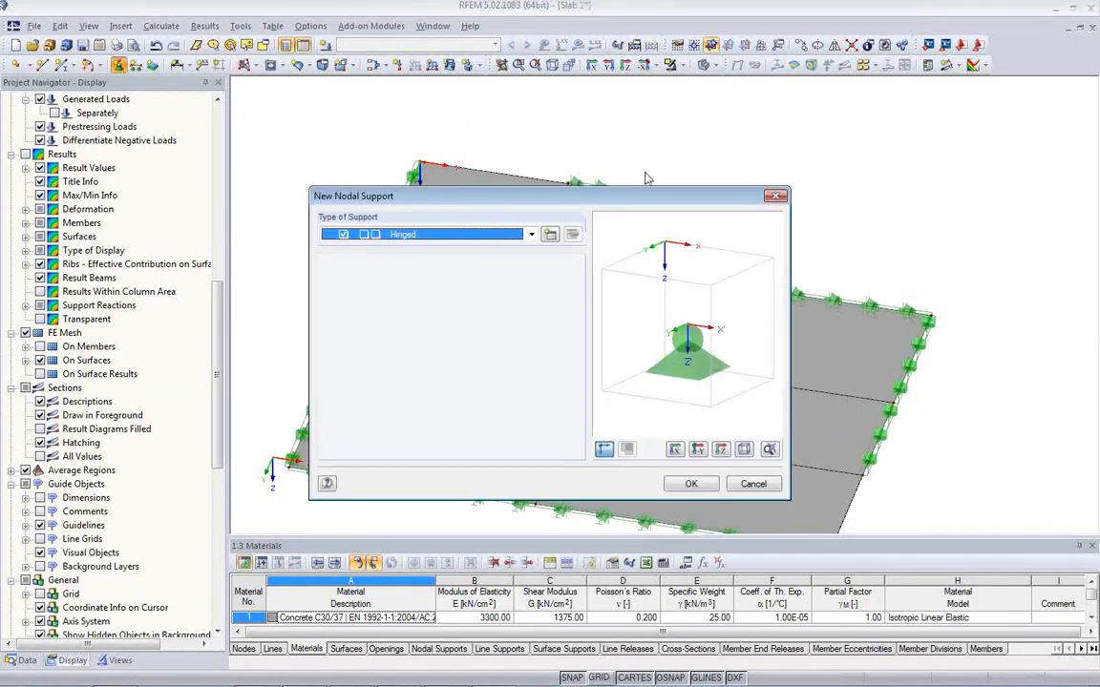
pyautogui.moveTo(584, 194); pyautogui.dragTo(453, 173)
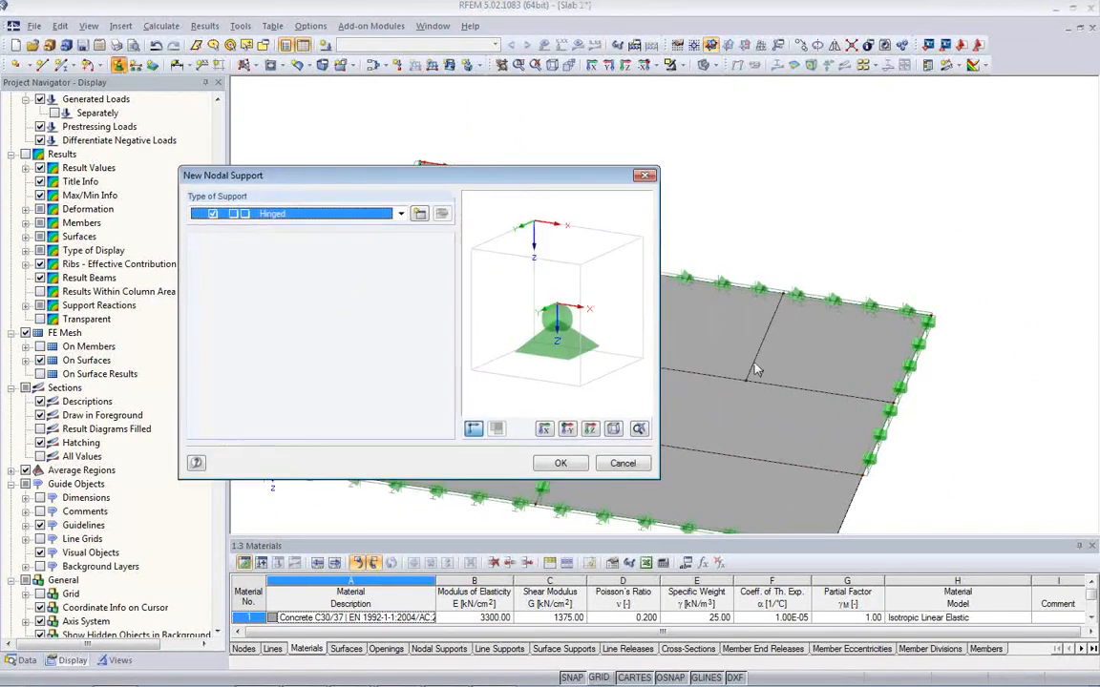
pyautogui.click(420, 214)
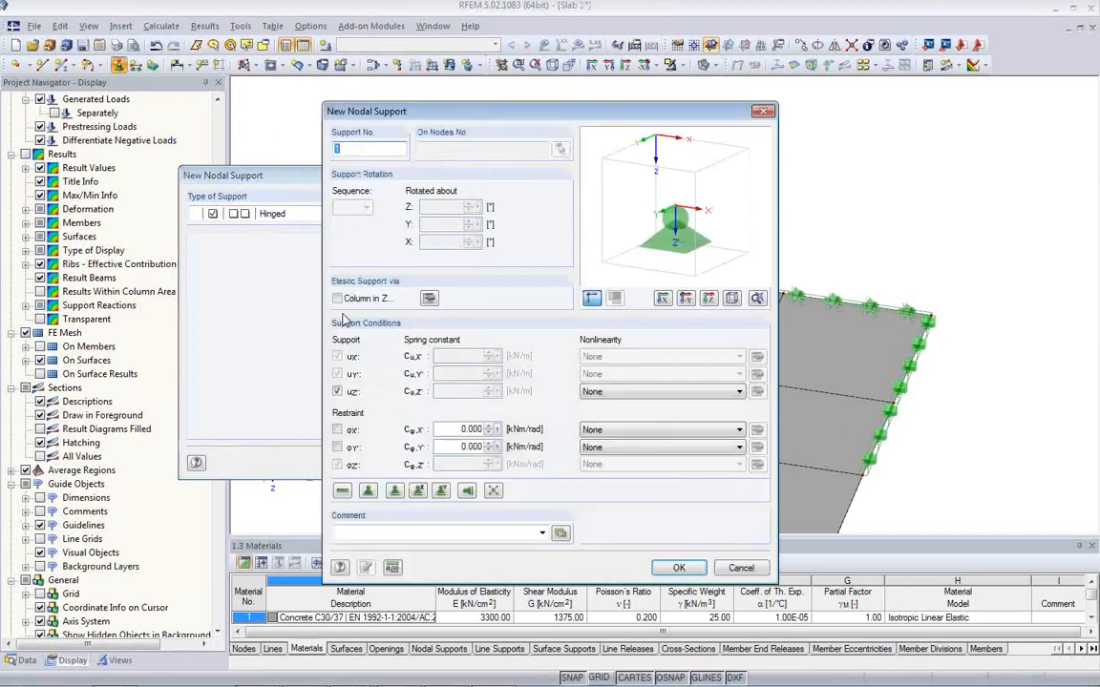
pyautogui.click(337, 300)
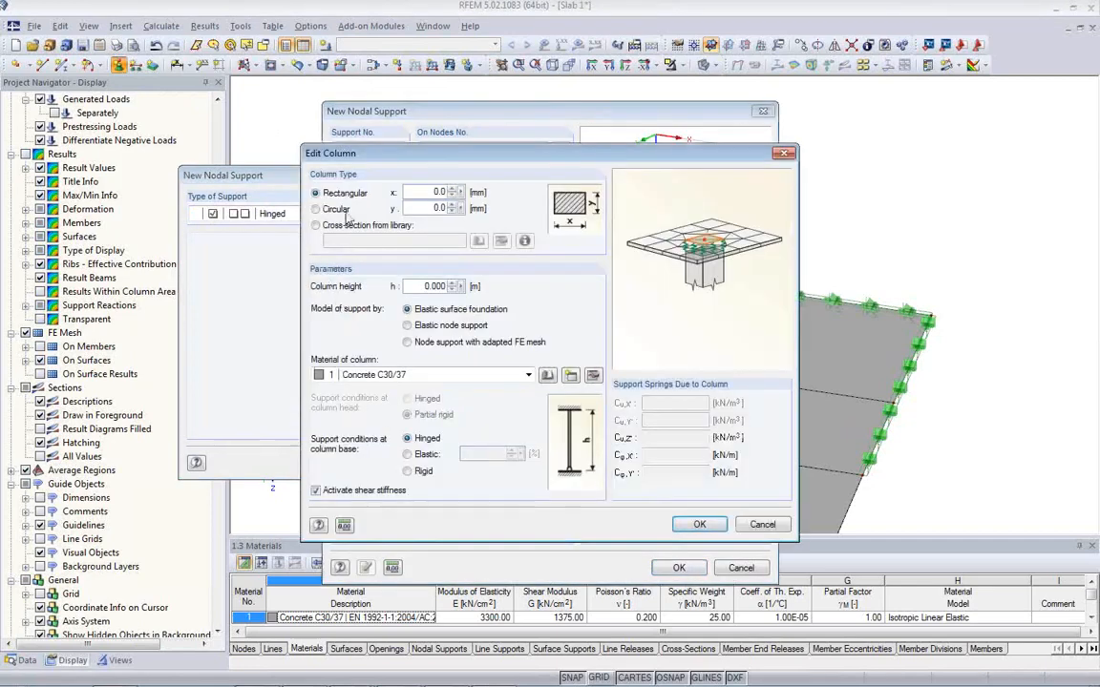
# Define the support column as rectangular, 300 mm by 300 mm, with a height of 3 m.
pyautogui.doubleClick(423, 194)
pyautogui.write('300')
pyautogui.press('Tab')
pyautogui.write('300')
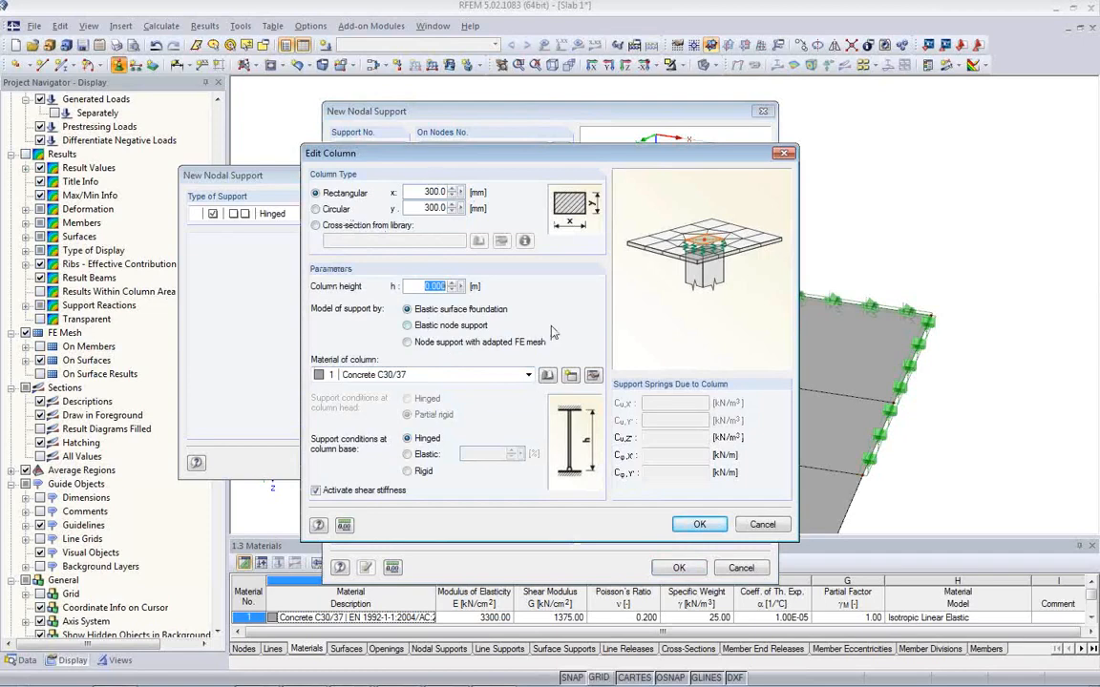
pyautogui.write('3')
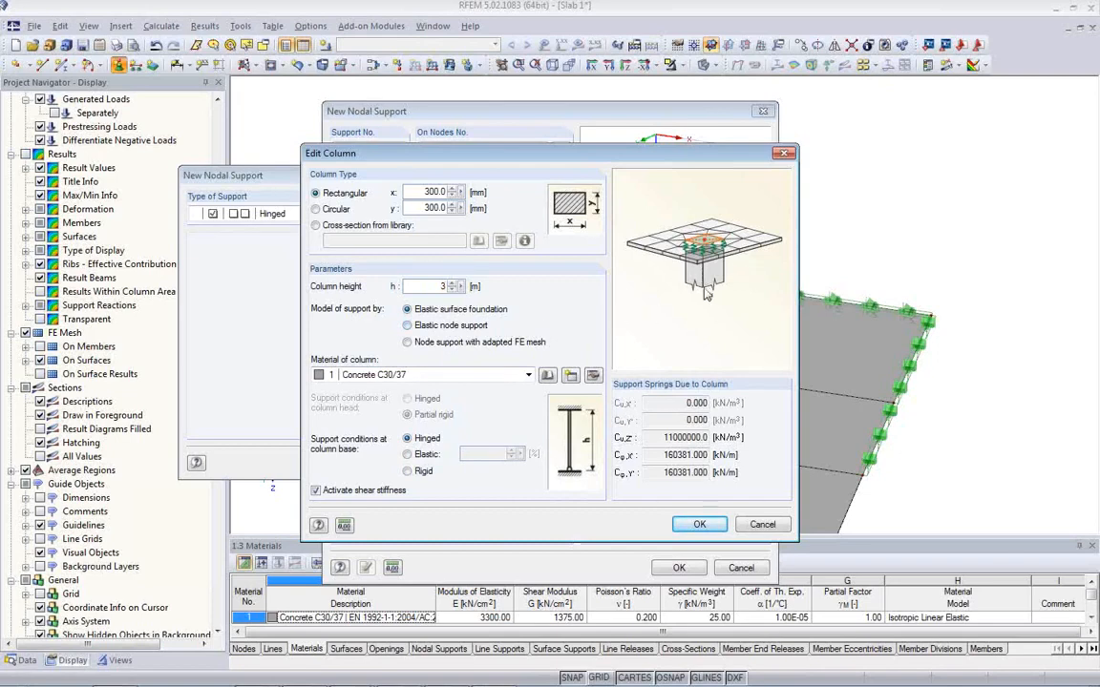
pyautogui.moveTo(576, 153); pyautogui.dragTo(487, 131)
pyautogui.moveTo(553, 137); pyautogui.dragTo(554, 137)
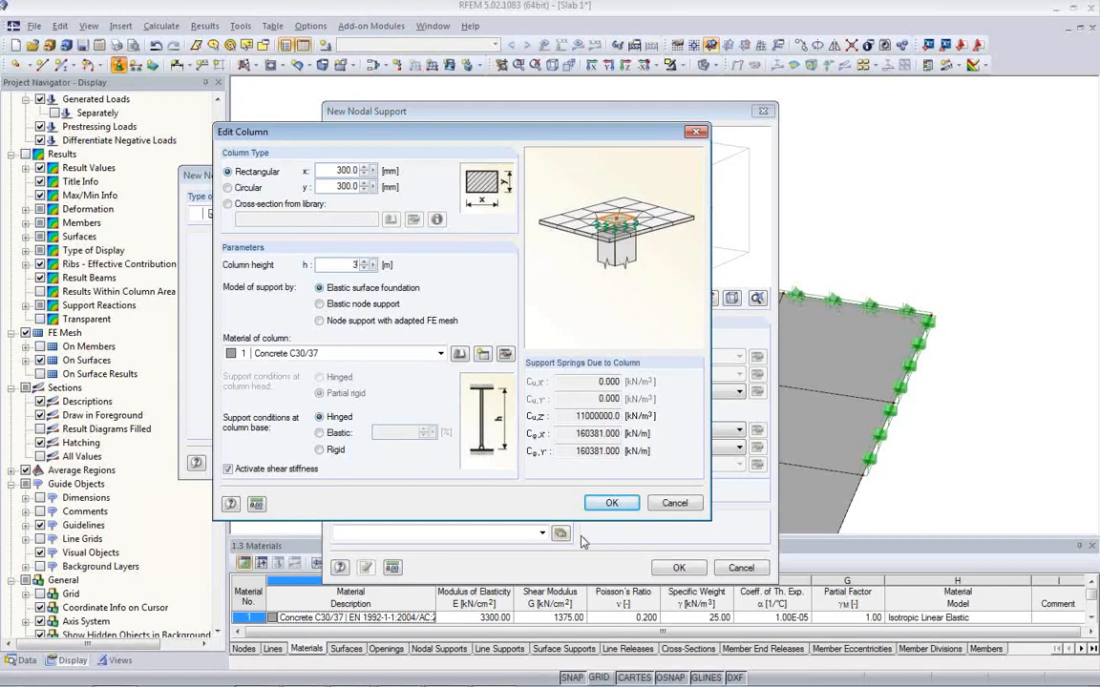
pyautogui.click(612, 504)
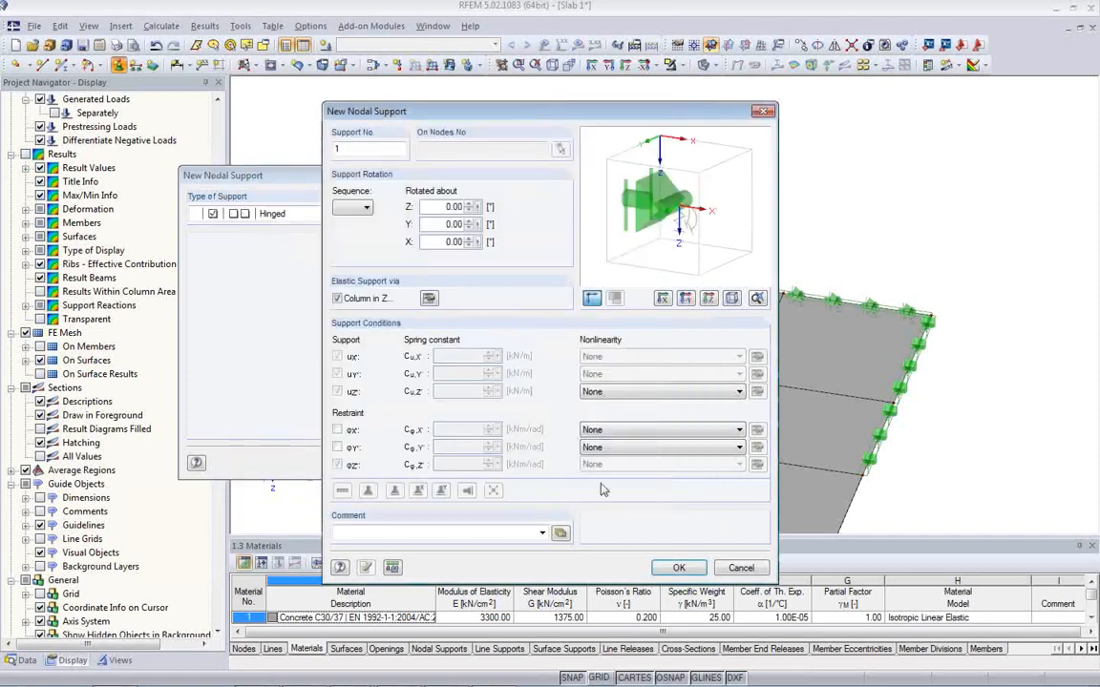
# Accept the column support type and place it on the interior node where the short partition line meets the long wall line.
pyautogui.click(653, 570)
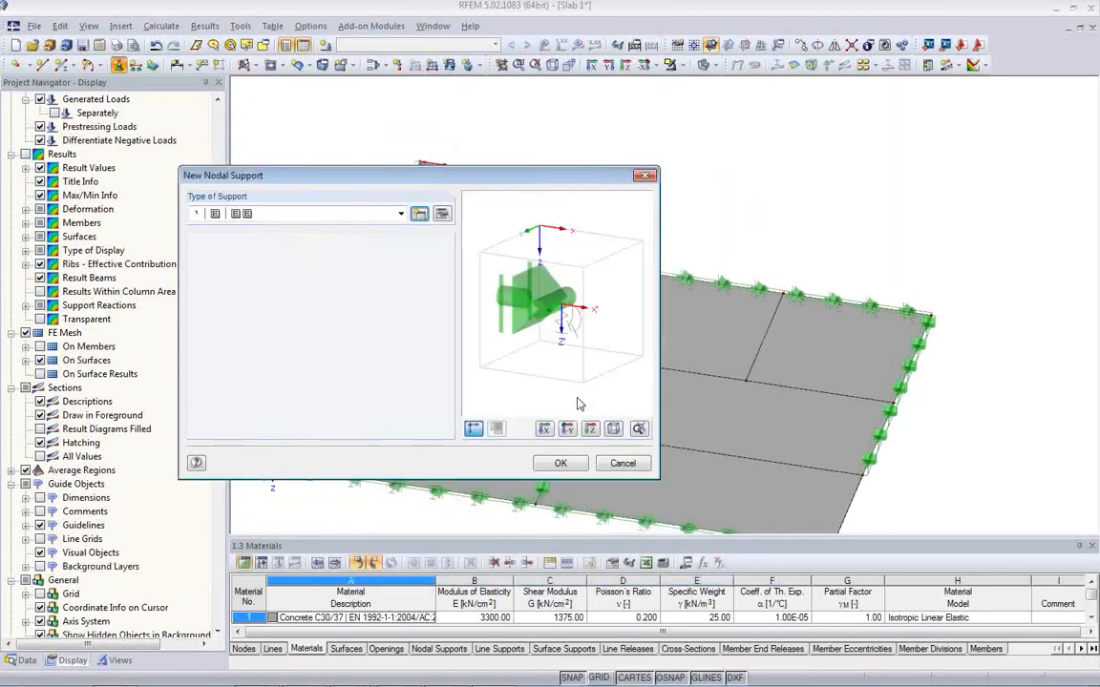
pyautogui.click(561, 464)
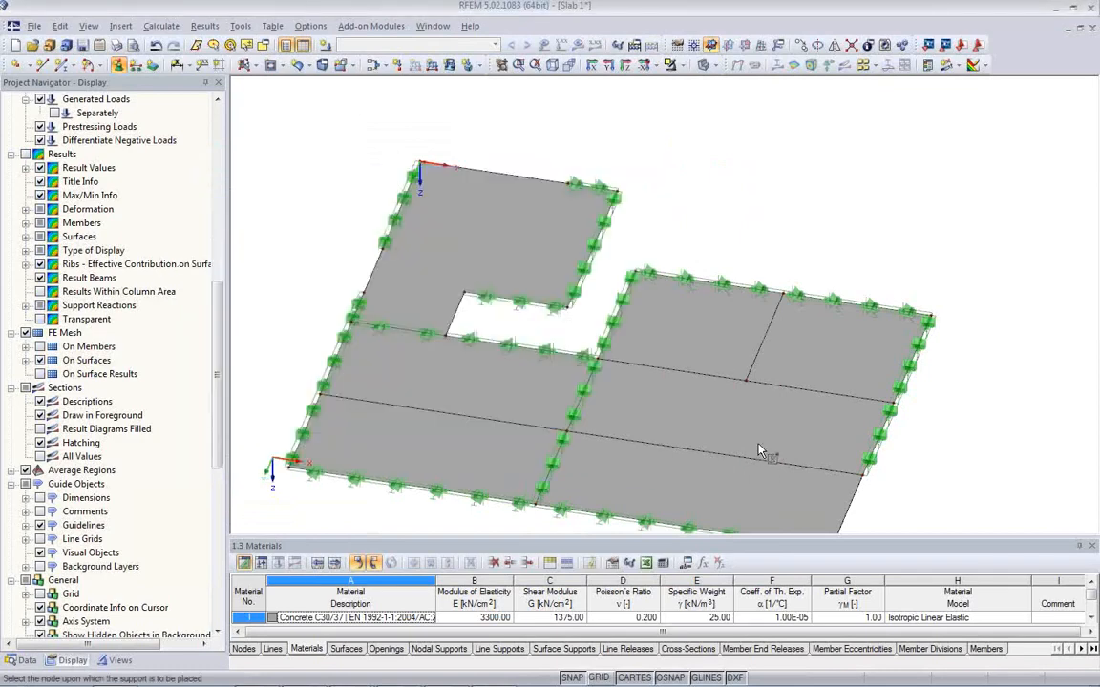
pyautogui.click(744, 381)
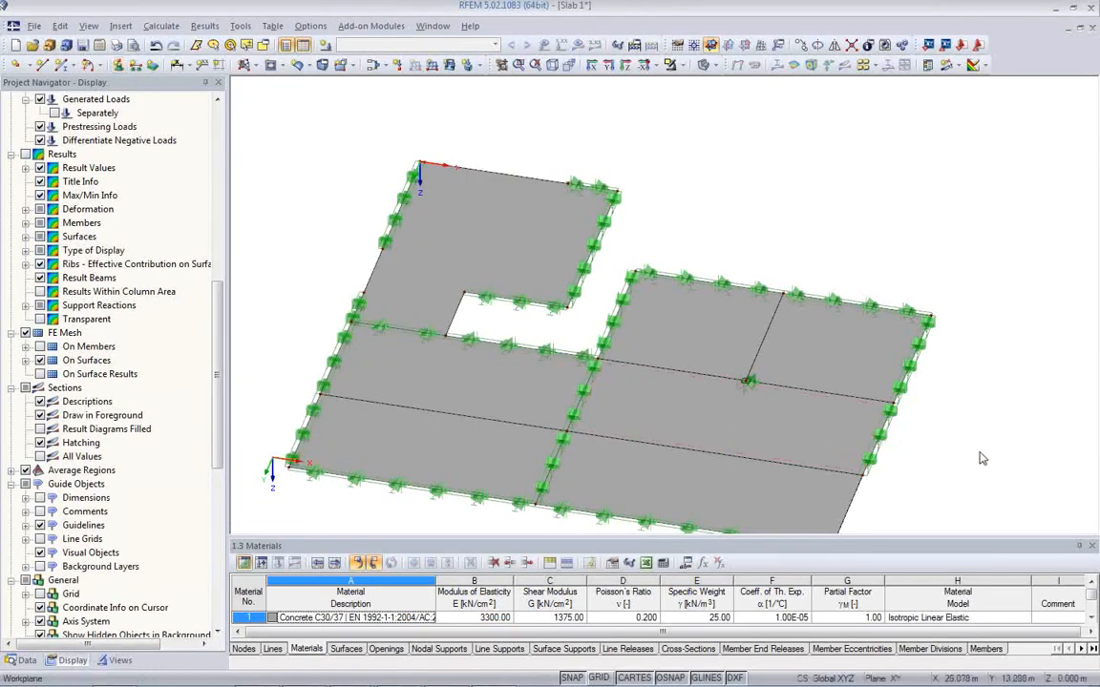
pyautogui.scroll(2, 759, 415)
pyautogui.scroll(5, 670, 317)
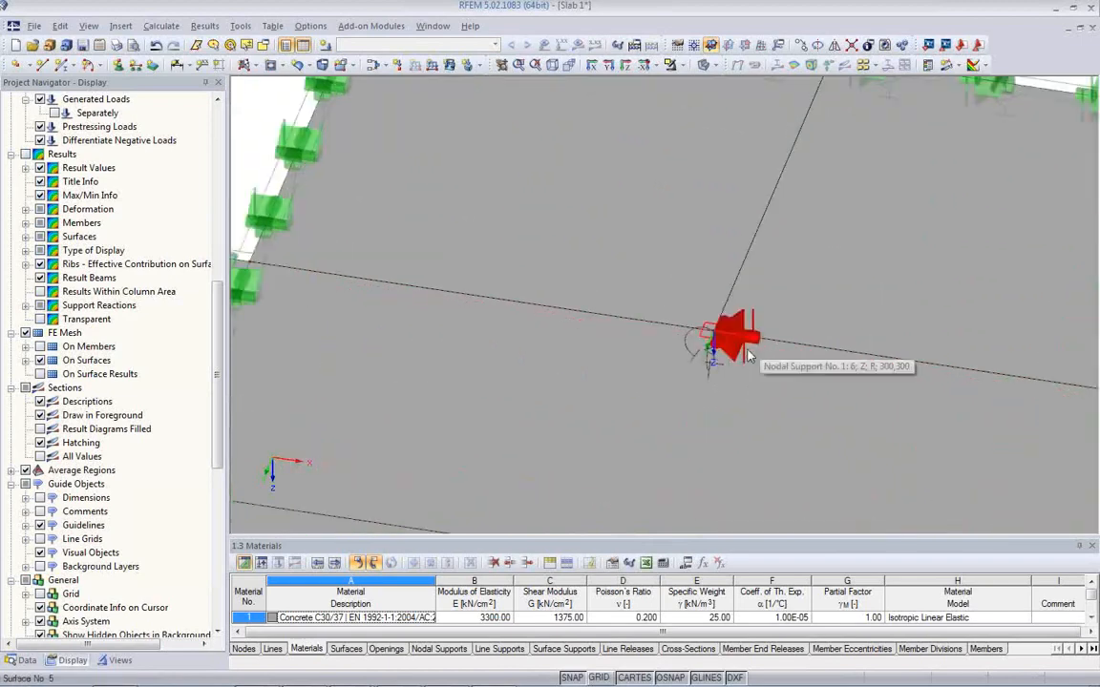
pyautogui.click(712, 327)
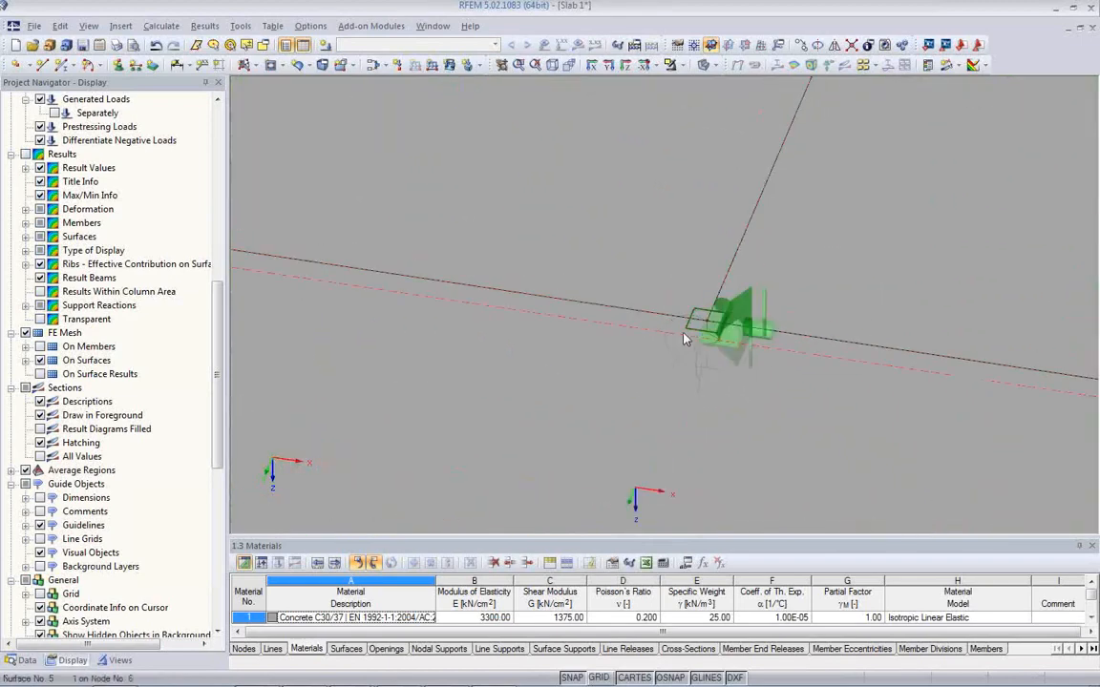
# Try to place the wall line support on the lowest segment of the slab's right outer edge.
pyautogui.scroll(-5, 699, 315)
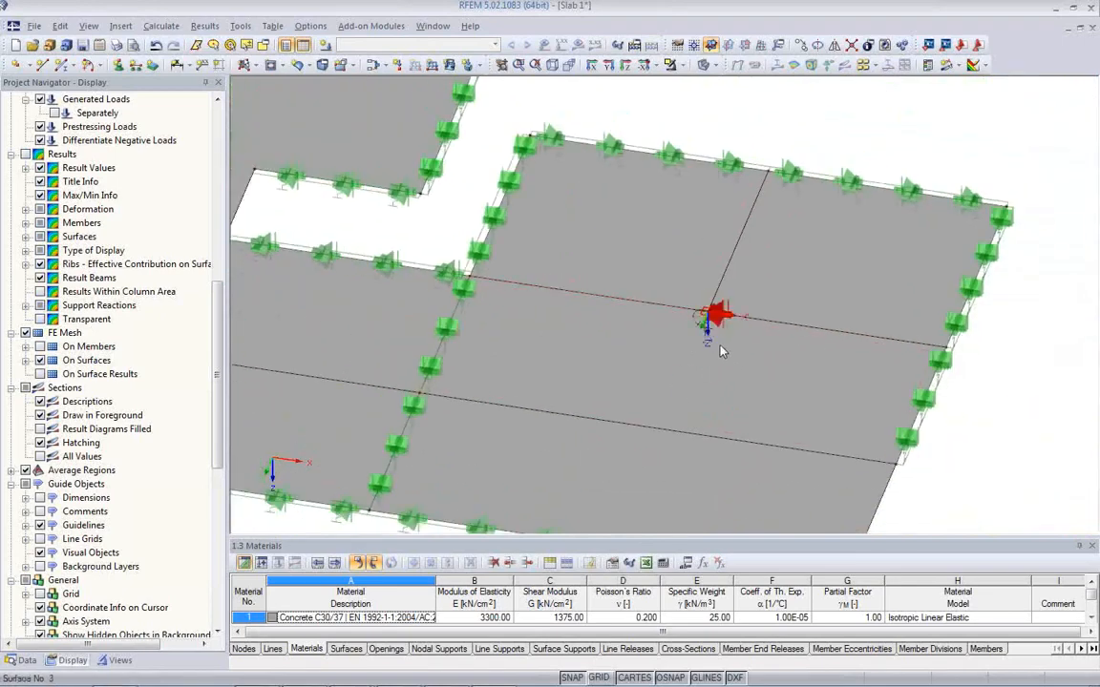
pyautogui.moveTo(699, 315); pyautogui.dragTo(709, 267, button='middle')
pyautogui.scroll(-1, 709, 267)
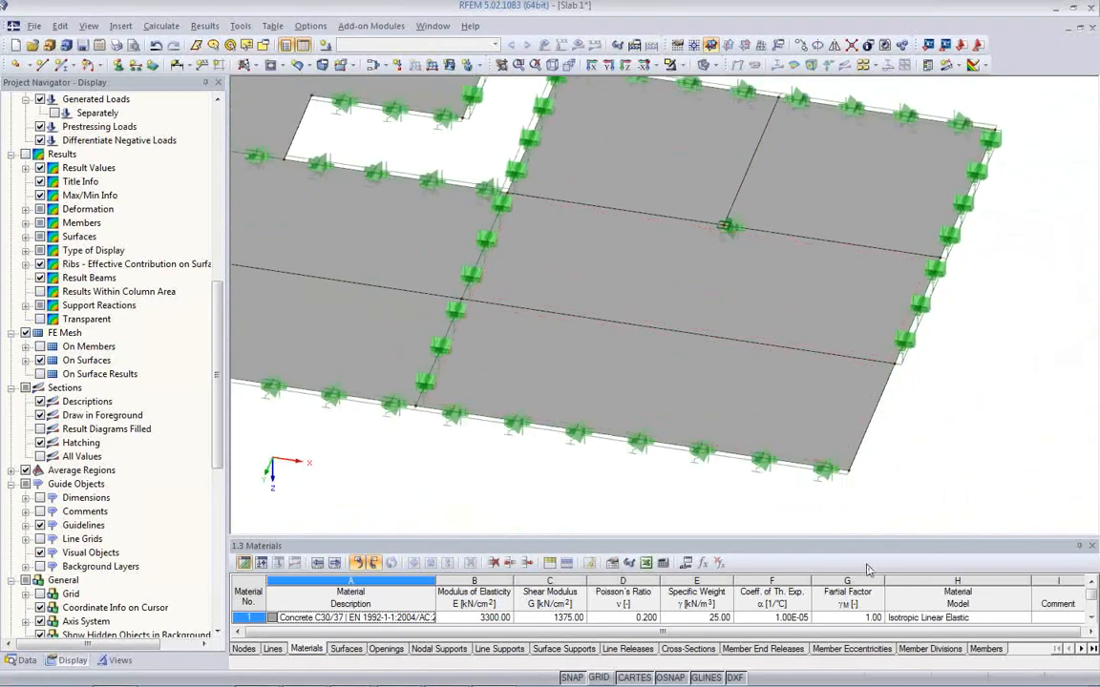
pyautogui.click(135, 64)
pyautogui.click(708, 485)
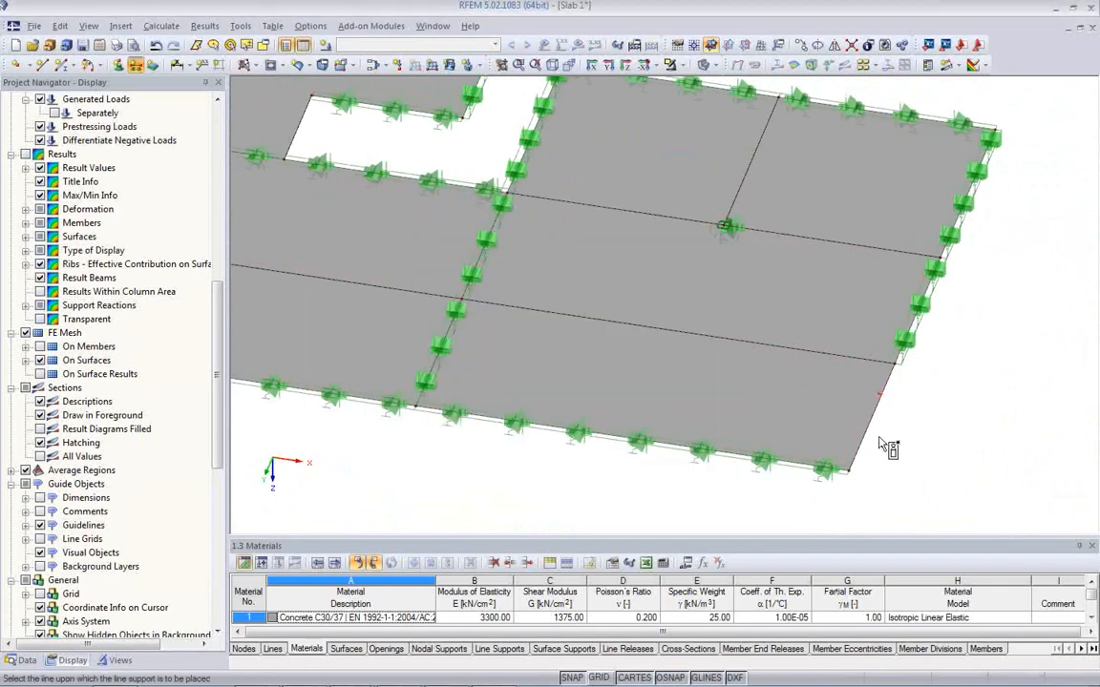
pyautogui.click(871, 422)
pyautogui.rightClick(924, 441)
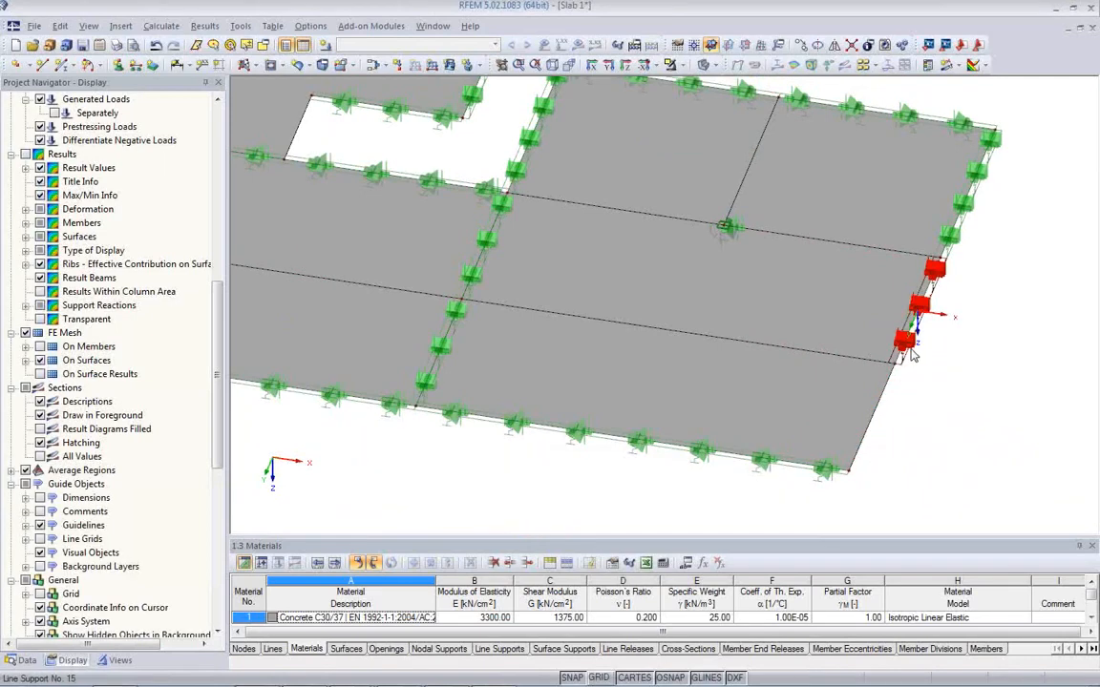
# Copy the adjacent wall line support onto the lowest segment of the right outer edge and display the model in wireframe.
pyautogui.moveTo(912, 355); pyautogui.dragTo(857, 452)
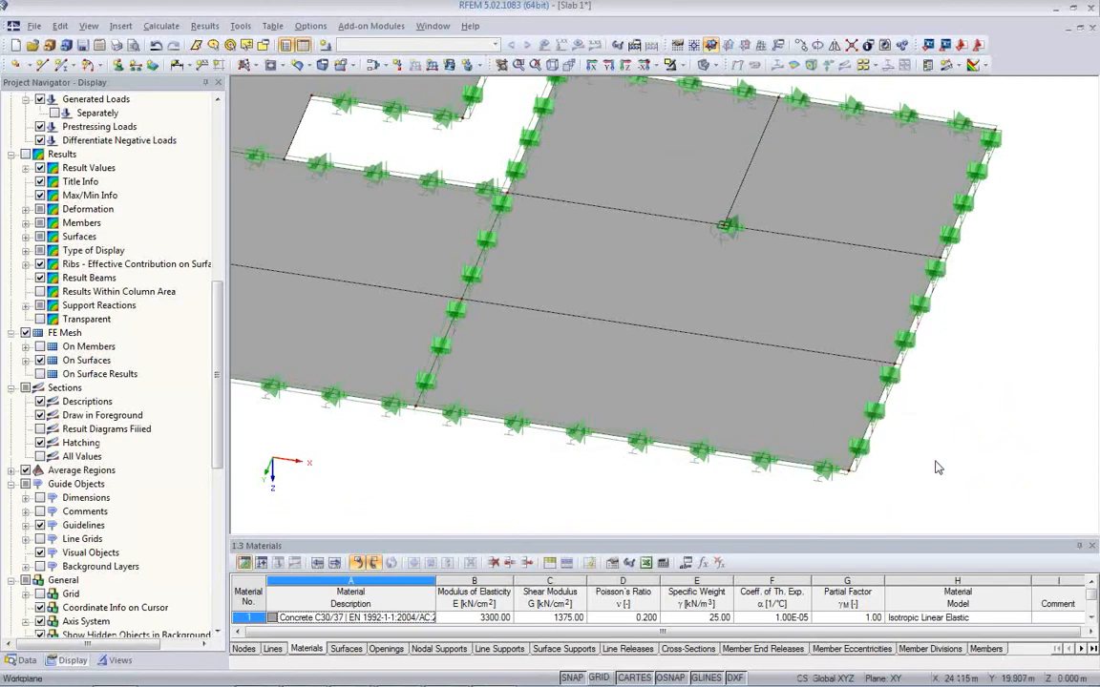
pyautogui.scroll(-2, 912, 470)
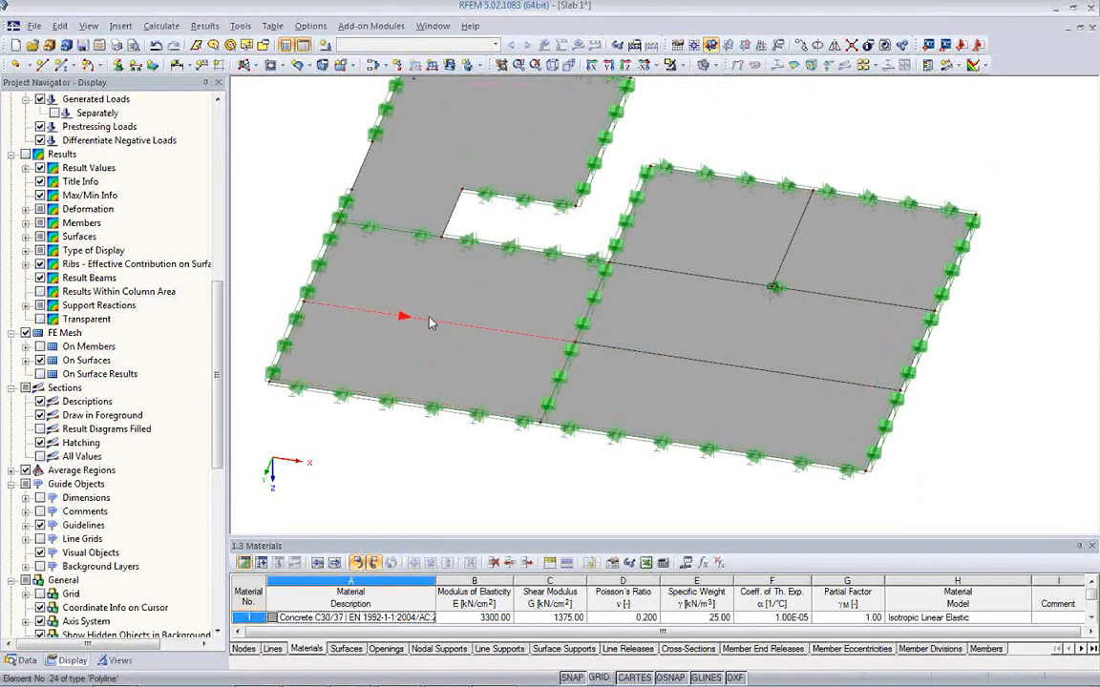
pyautogui.click(703, 67)
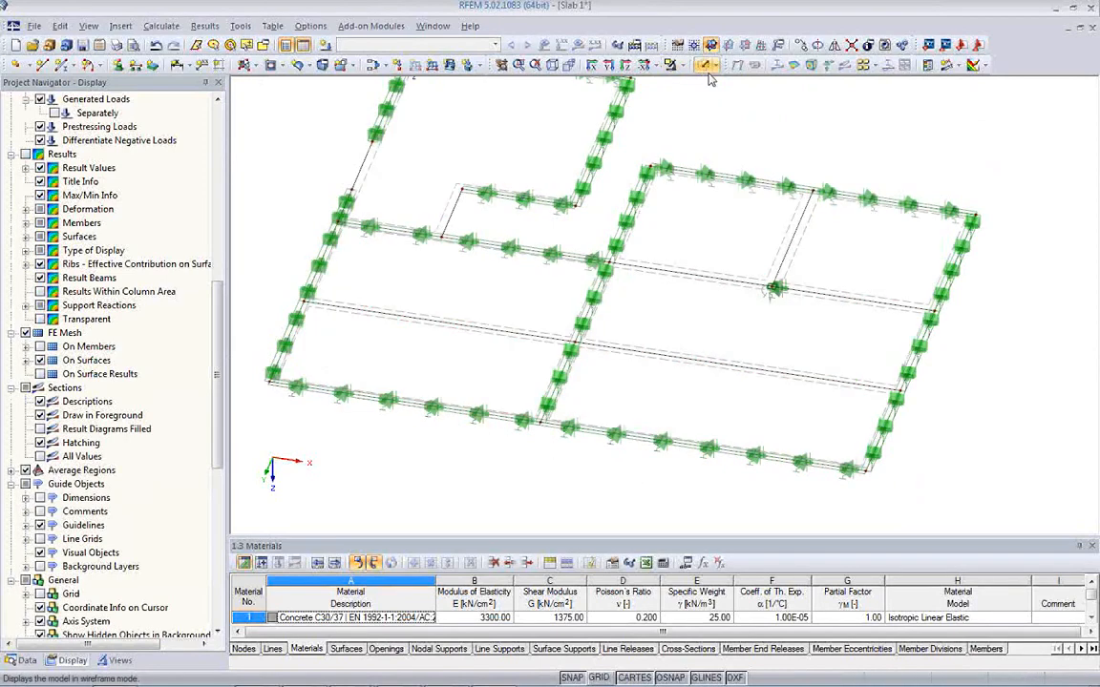
pyautogui.scroll(3, 471, 334)
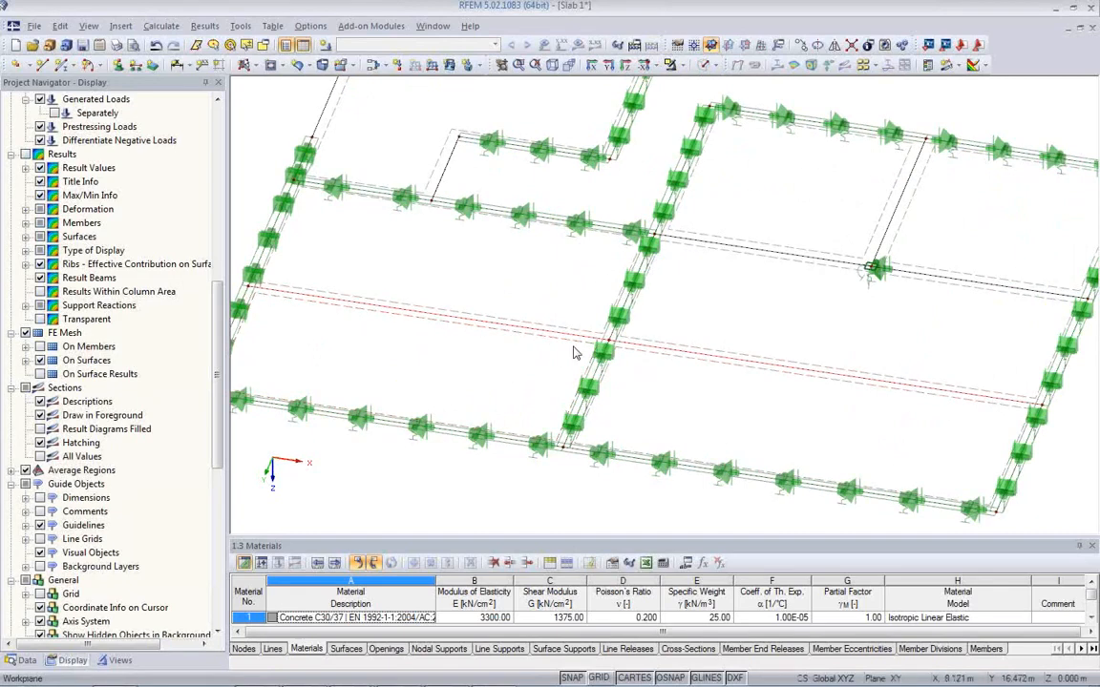
# Add a member to the two collinear lines crossing the lower slab, with a new Rectangle 400/600 cross-section in Concrete C30/37.
pyautogui.doubleClick(704, 364)
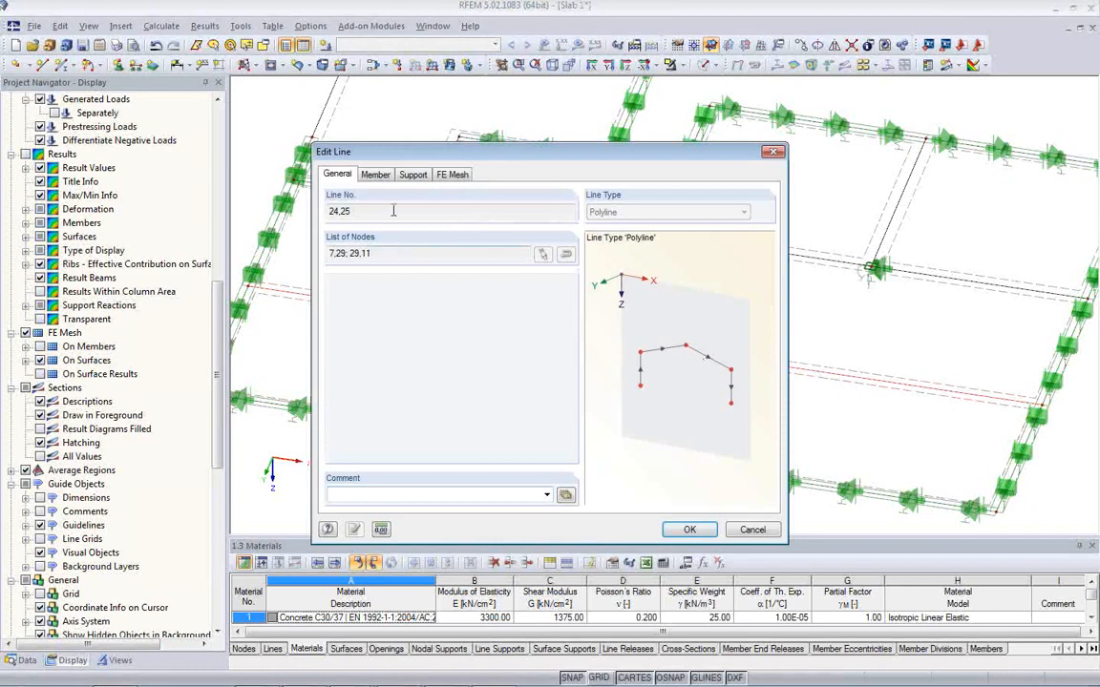
pyautogui.click(370, 175)
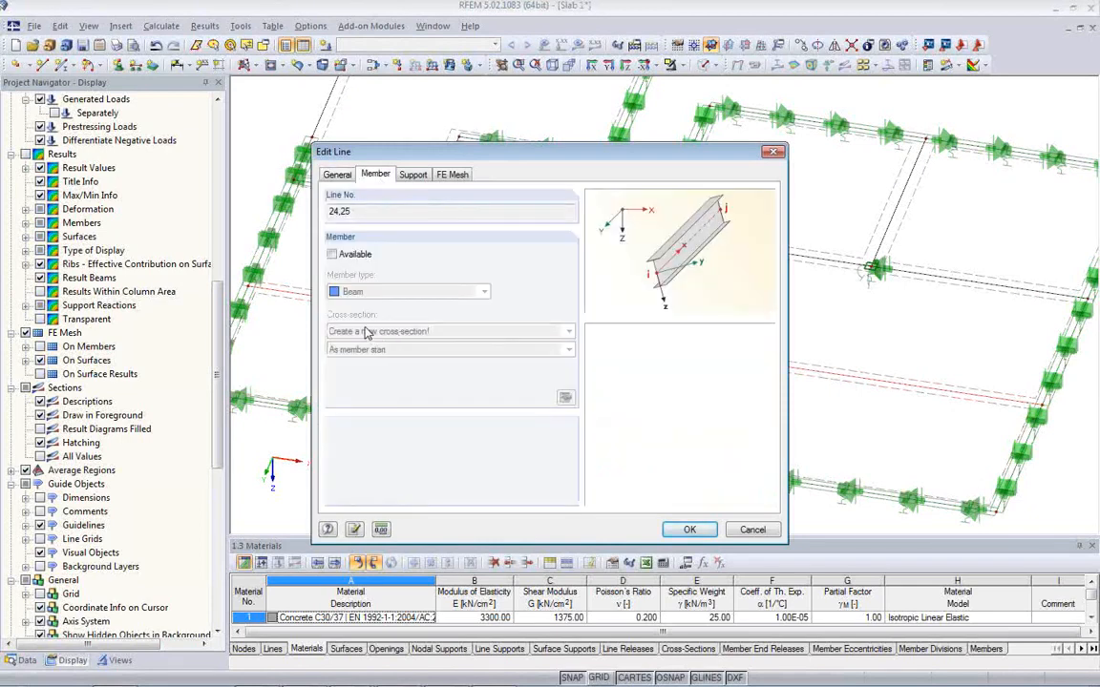
pyautogui.click(332, 254)
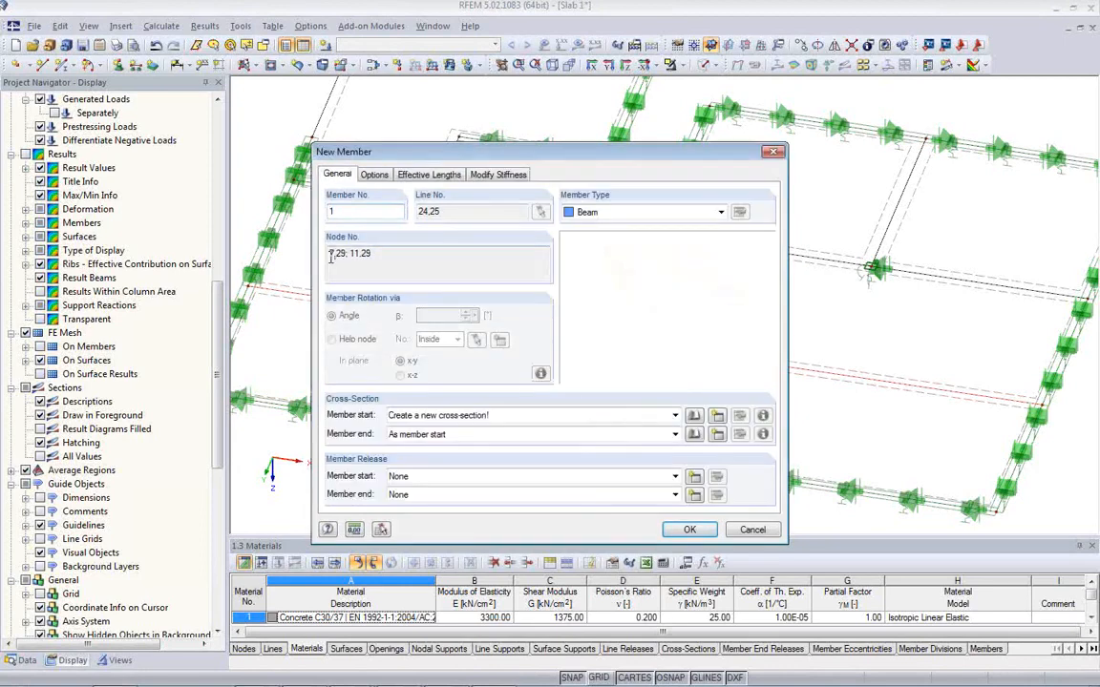
pyautogui.click(717, 416)
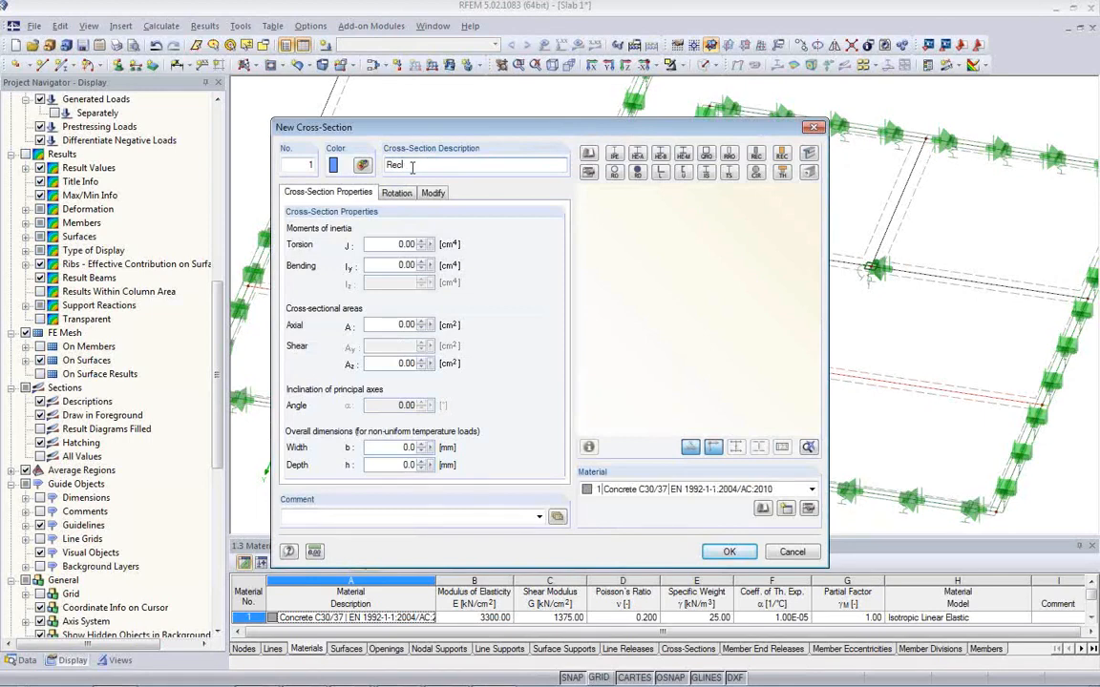
pyautogui.write('Rectangle 400/600')
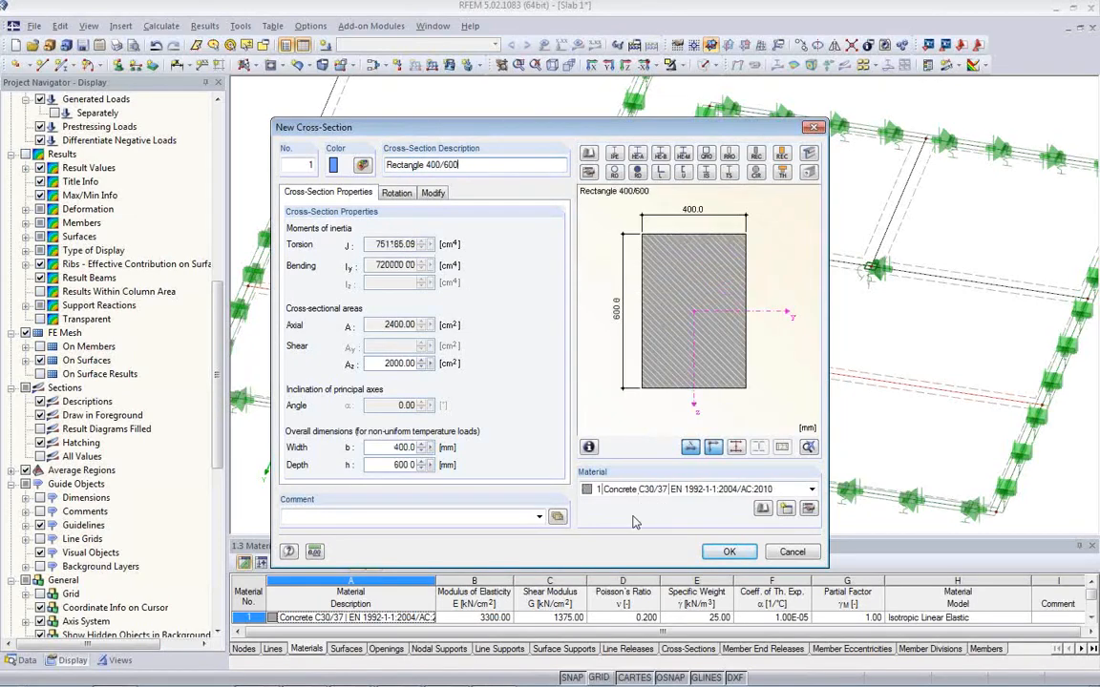
pyautogui.press('Return')
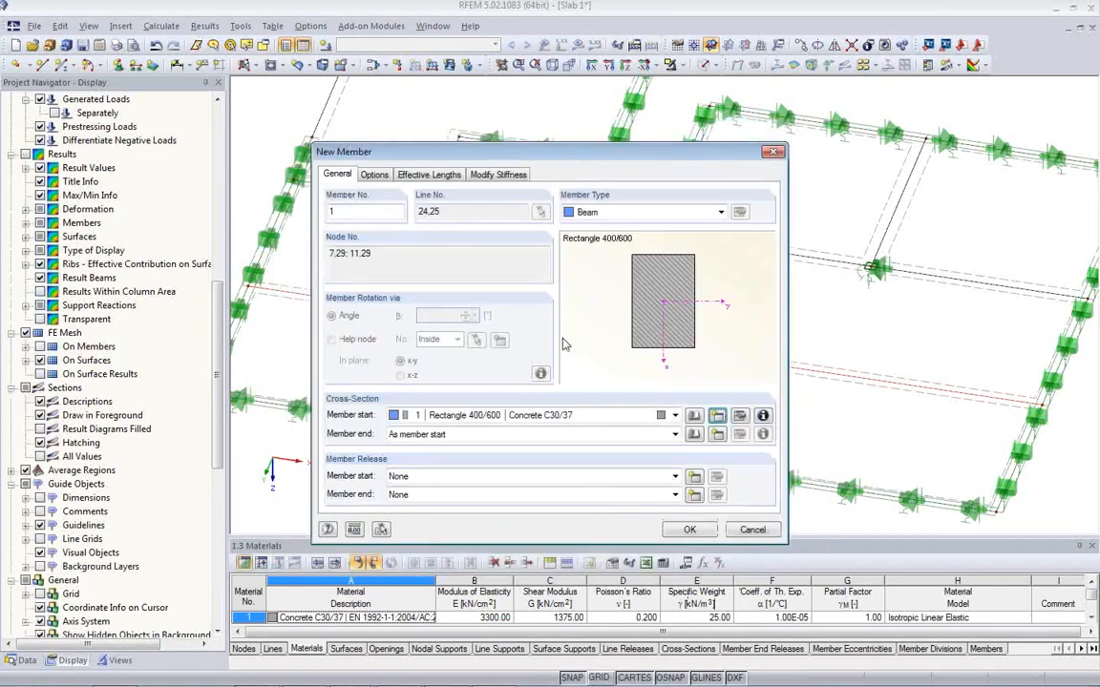
# Change the member type to Rib and position the rib on the +z-side of the surface.
pyautogui.click(721, 213)
pyautogui.click(695, 251)
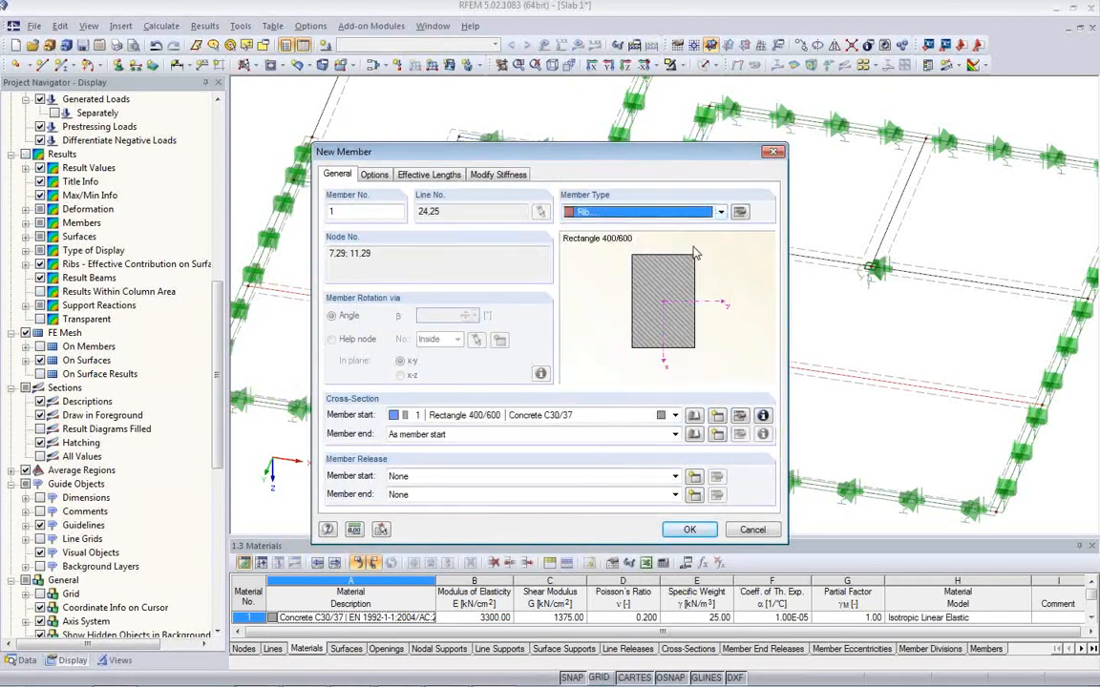
pyautogui.click(740, 212)
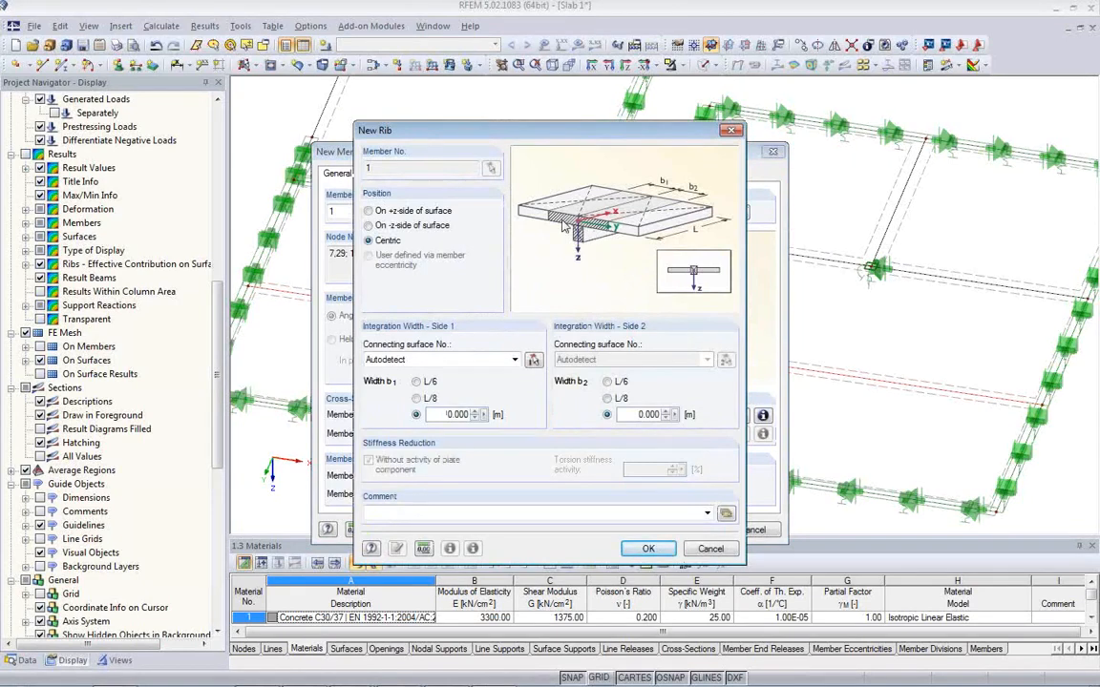
pyautogui.click(371, 212)
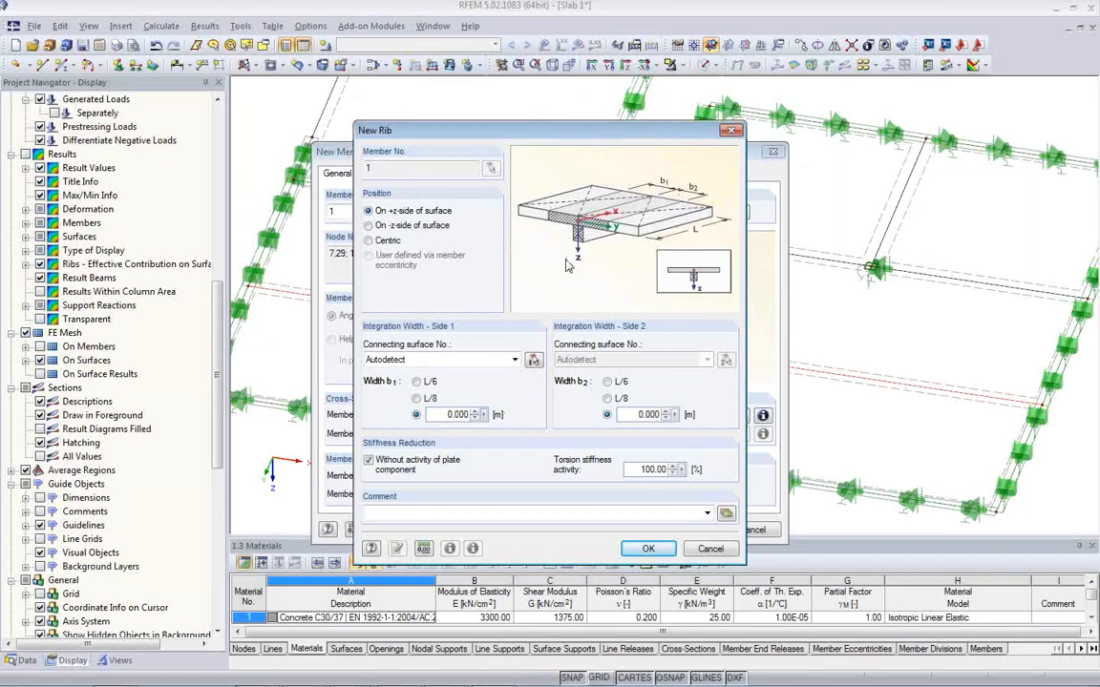
# Set the rib's integration widths b1 and b2 to 1.6 m each and accept the rib, member and line definitions.
pyautogui.moveTo(447, 414); pyautogui.dragTo(503, 416)
pyautogui.write('1.6')
pyautogui.moveTo(637, 414); pyautogui.dragTo(704, 423)
pyautogui.write('1.')
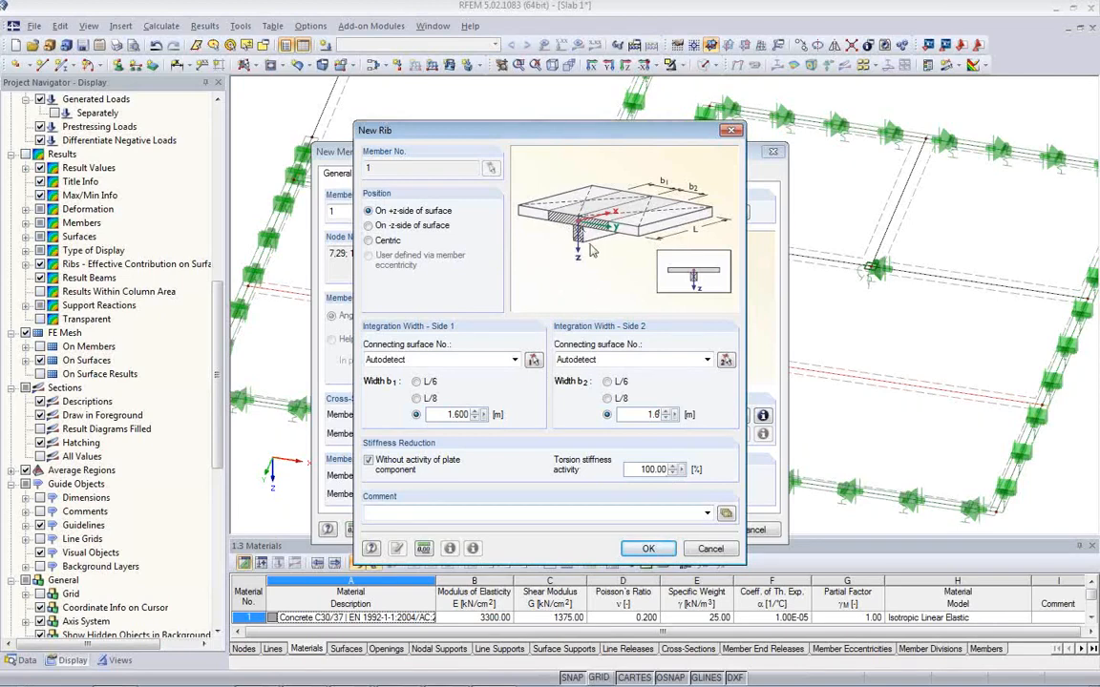
pyautogui.click(648, 550)
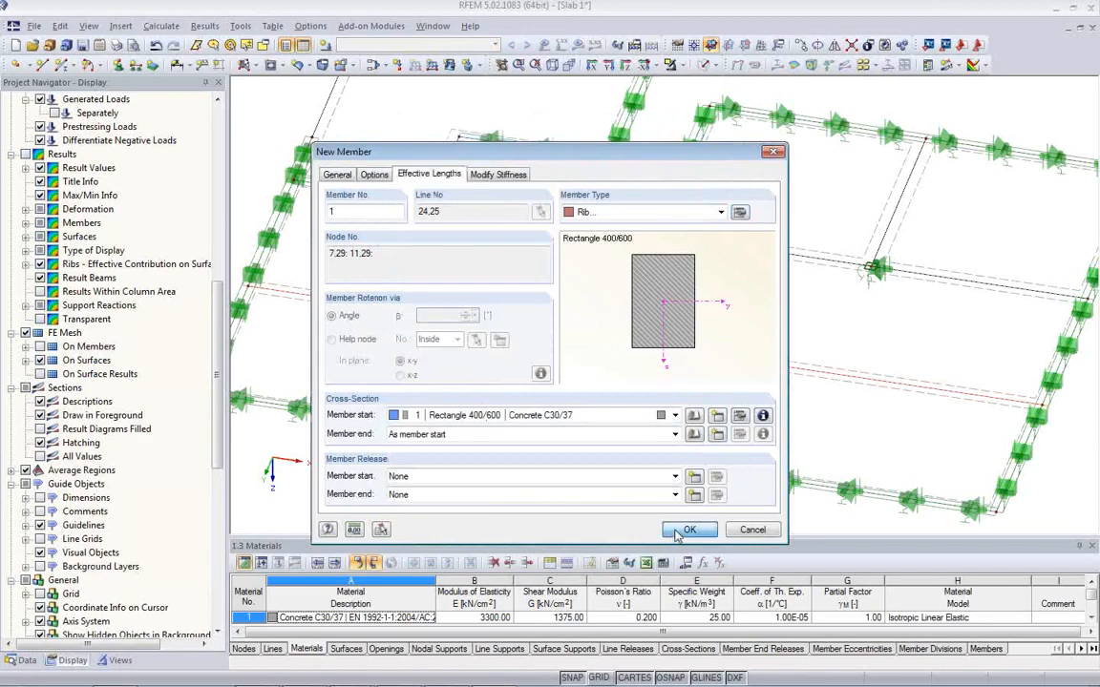
pyautogui.click(687, 529)
pyautogui.click(694, 528)
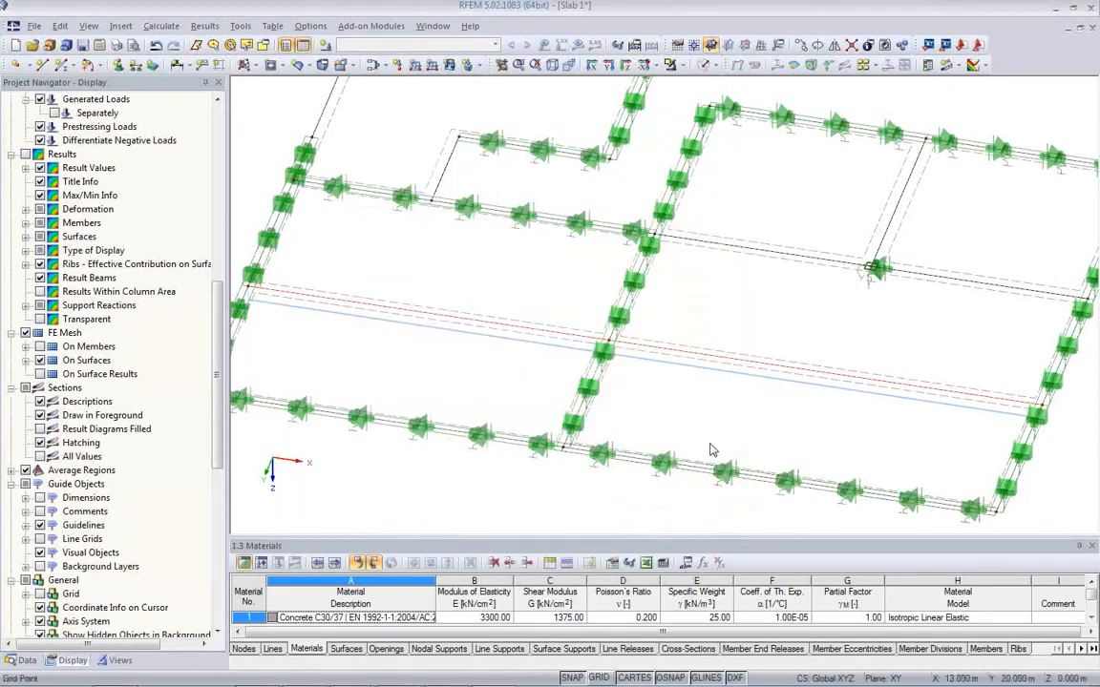
# Inspect the rib beneath the slab in solid rendering and switch the model to the solid transparent display.
pyautogui.moveTo(635, 389); pyautogui.dragTo(575, 264, button='middle')
pyautogui.moveTo(620, 342); pyautogui.dragTo(654, 449, button='middle')
pyautogui.click(706, 69)
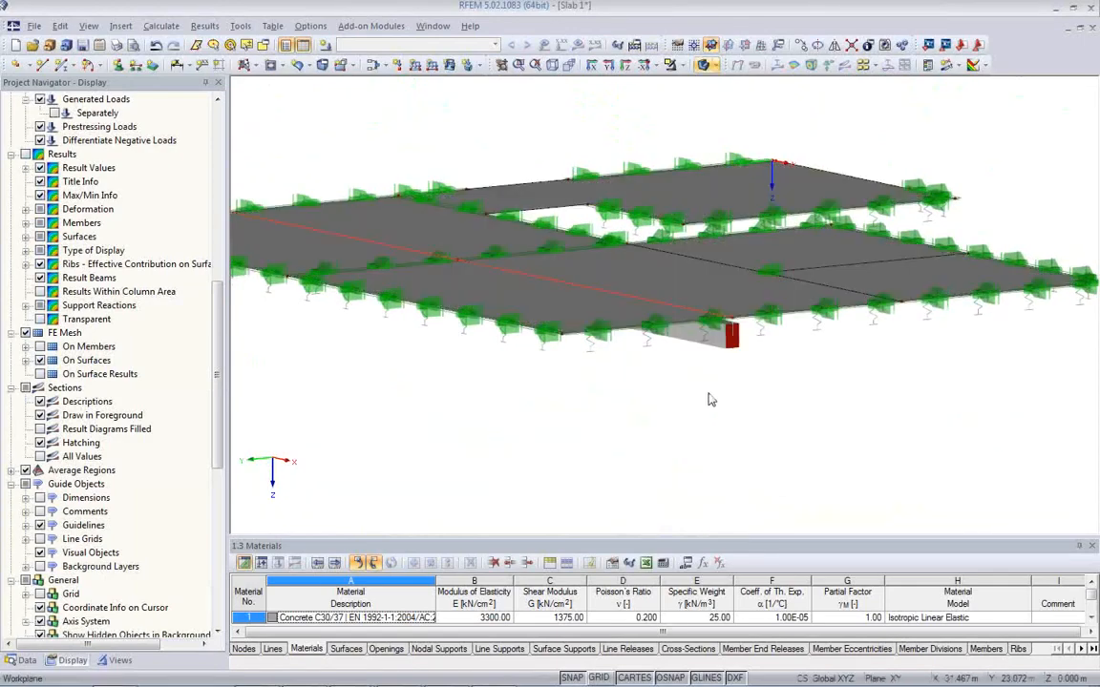
pyautogui.keyDown('ctrl'); pyautogui.moveTo(678, 375); pyautogui.dragTo(684, 413, button='middle'); pyautogui.keyUp('ctrl')
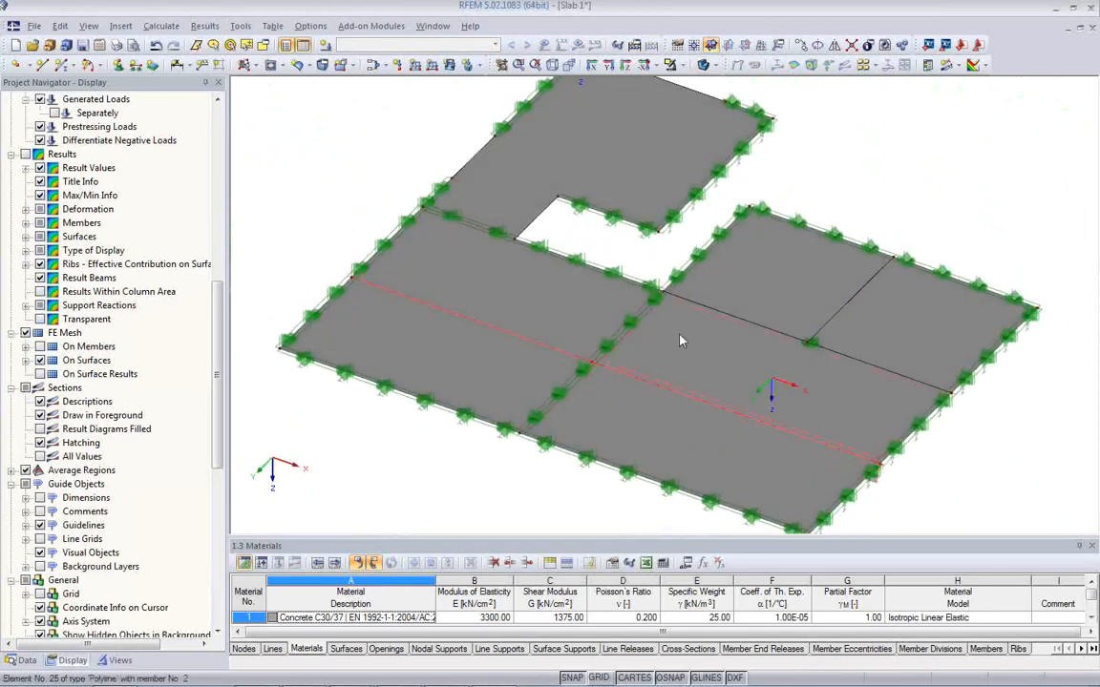
pyautogui.click(704, 65)
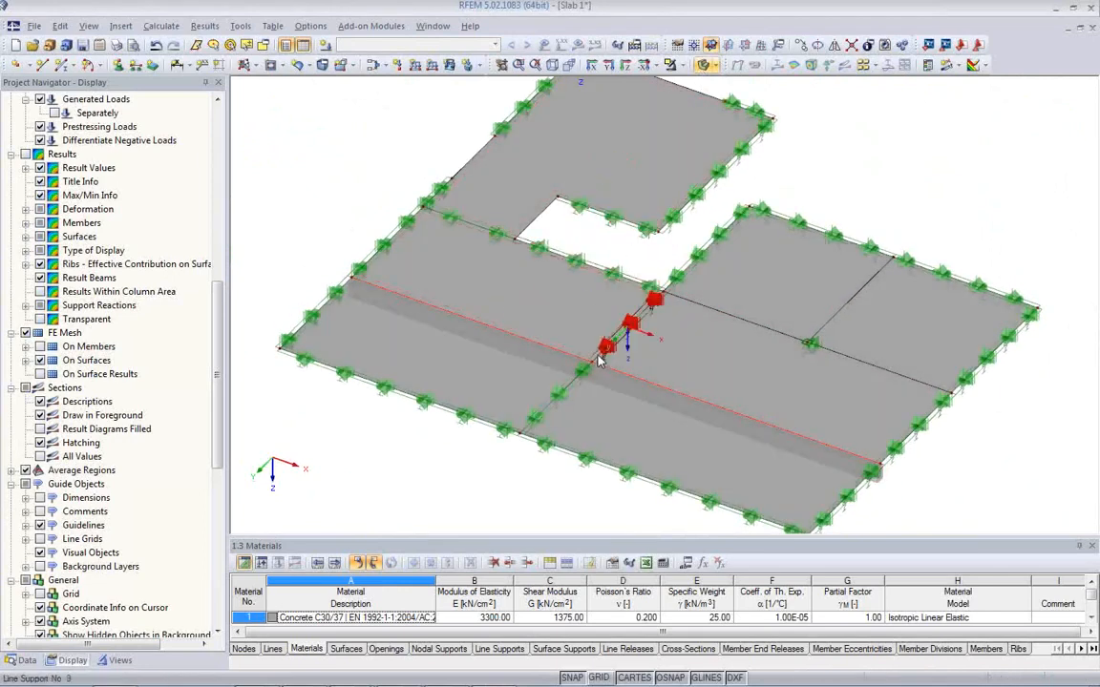
pyautogui.scroll(-3, 534, 381)
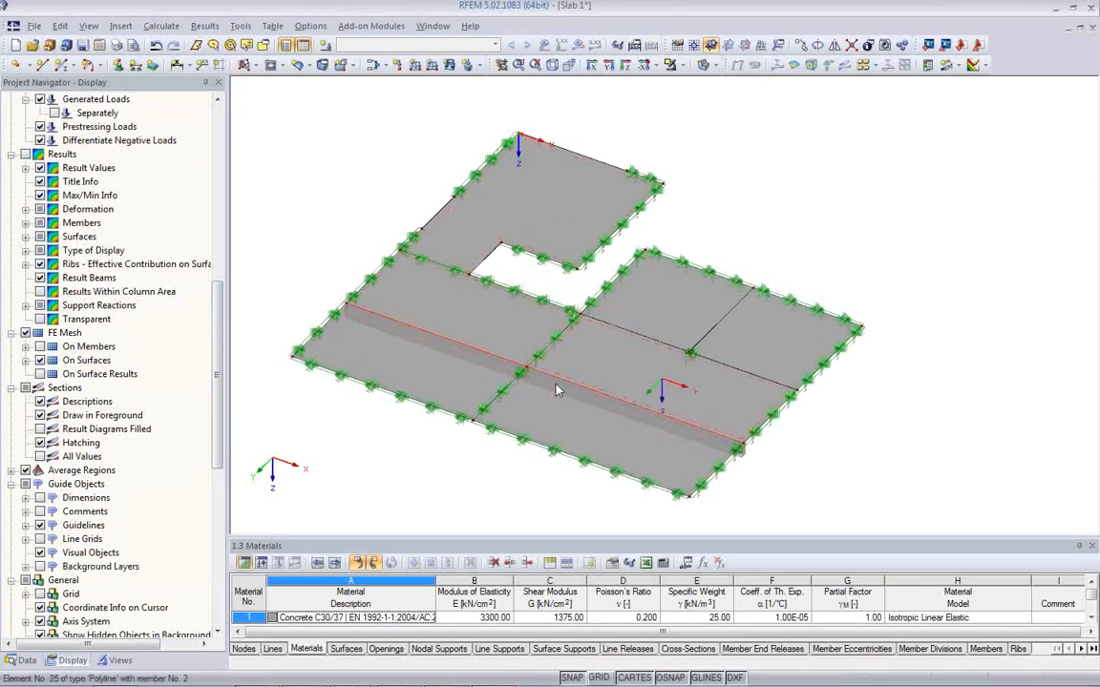
pyautogui.scroll(-2, 437, 422)
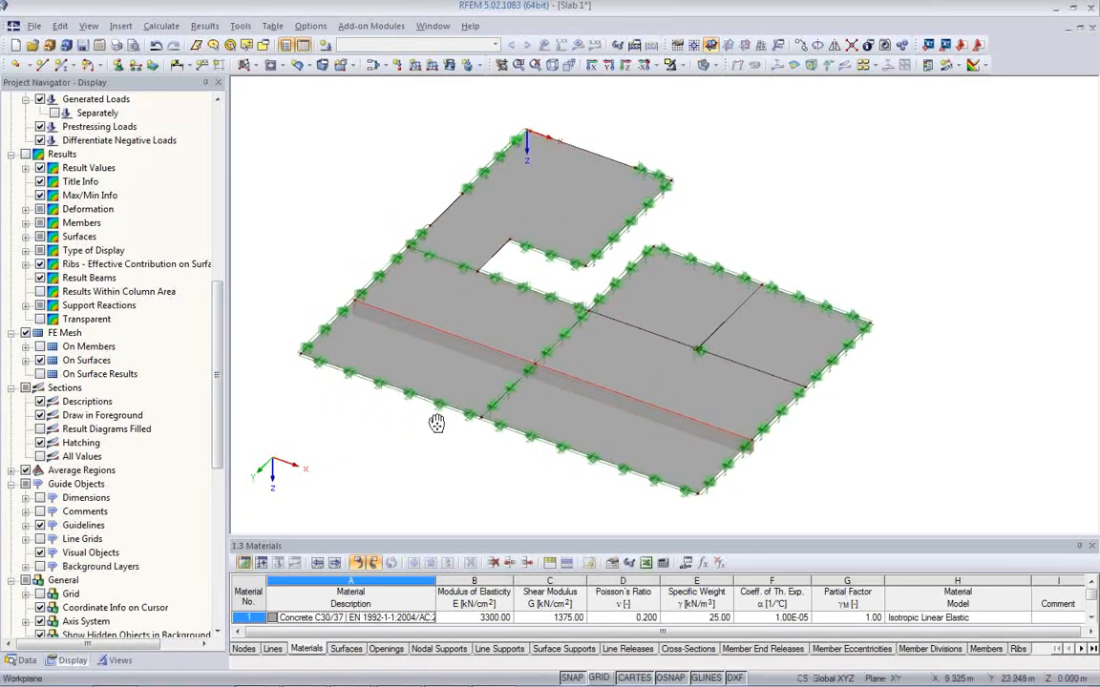
# Show the numbering of nodes, lines, surfaces and members on the isometric model view.
pyautogui.rightClick(351, 181)
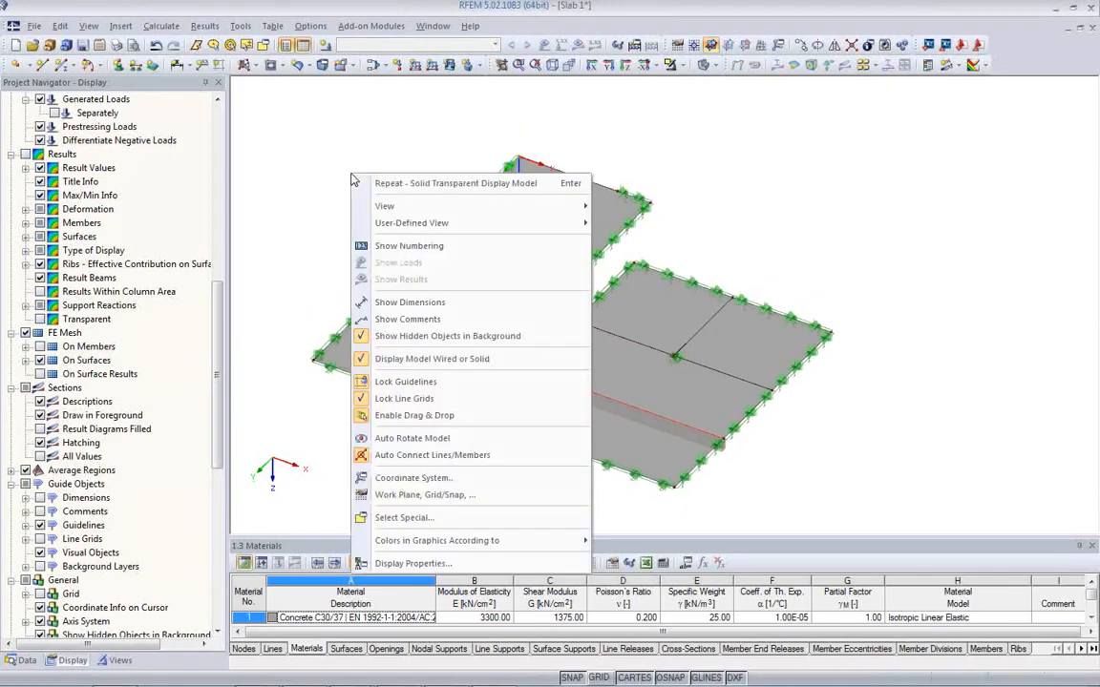
pyautogui.click(409, 245)
pyautogui.scroll(1, 397, 464)
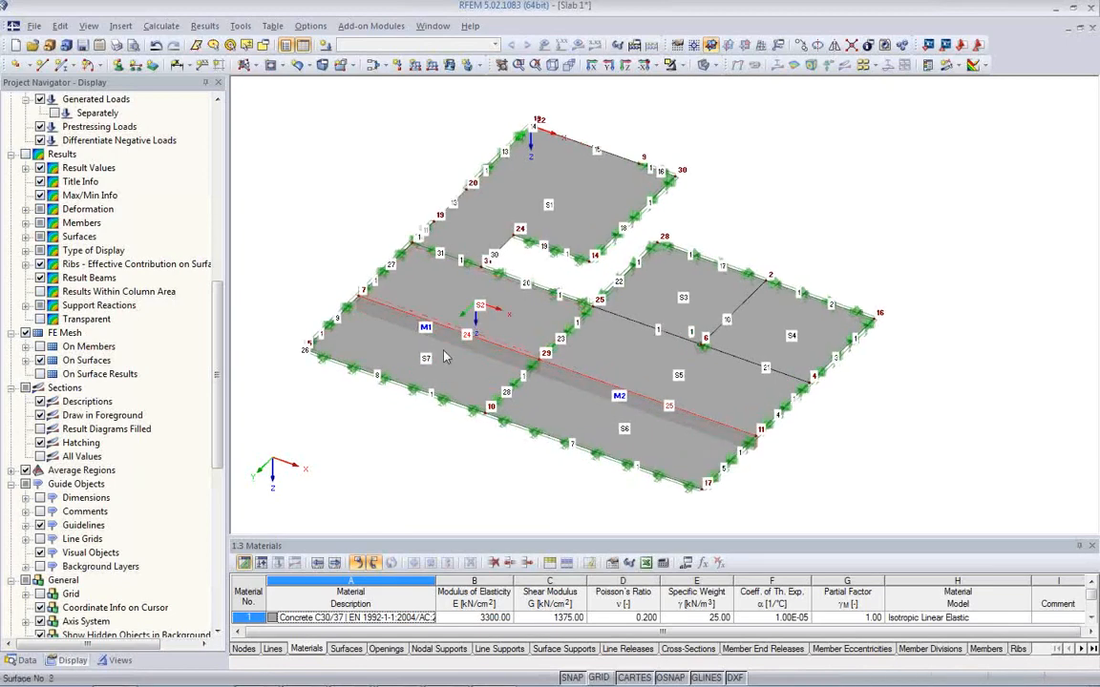
pyautogui.keyDown('ctrl'); pyautogui.moveTo(489, 428); pyautogui.dragTo(494, 472, button='middle'); pyautogui.keyUp('ctrl')
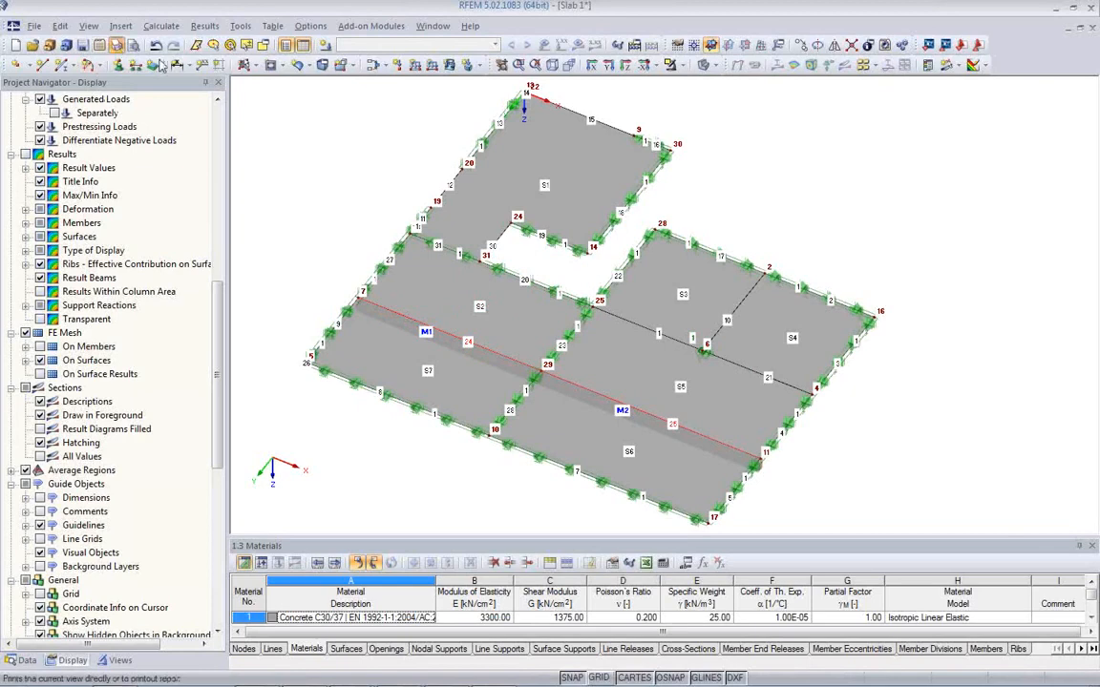
# Send the current model view to a printout report with a picture height of 50% of the page.
pyautogui.click(116, 45)
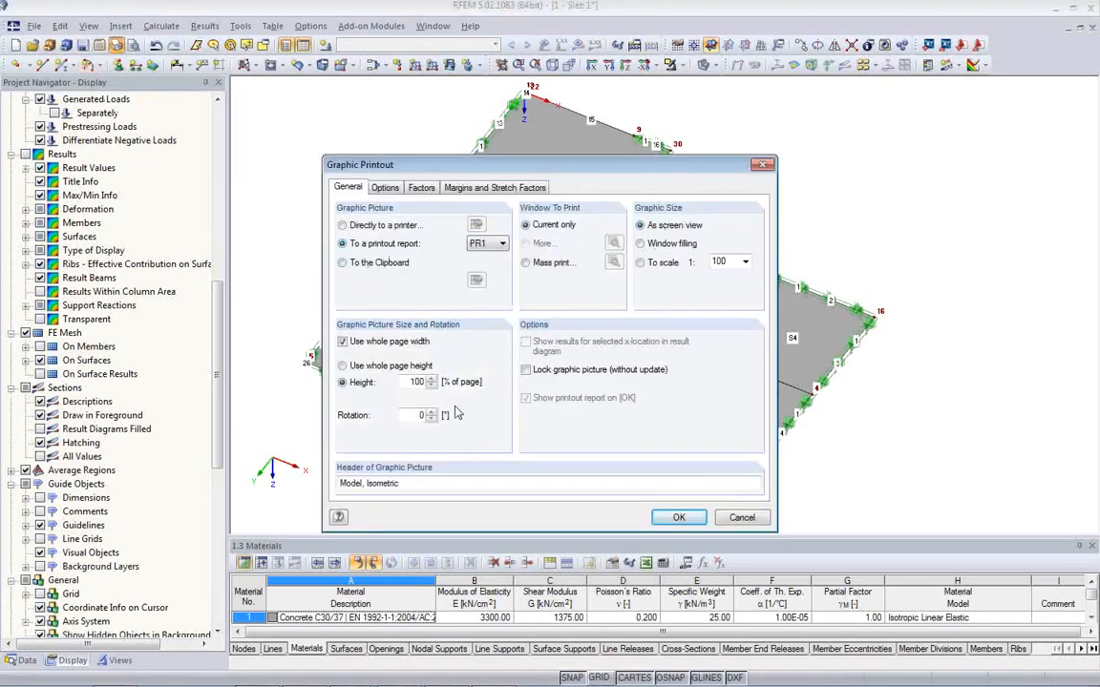
pyautogui.moveTo(409, 383); pyautogui.dragTo(464, 383)
pyautogui.write('50')
pyautogui.click(673, 521)
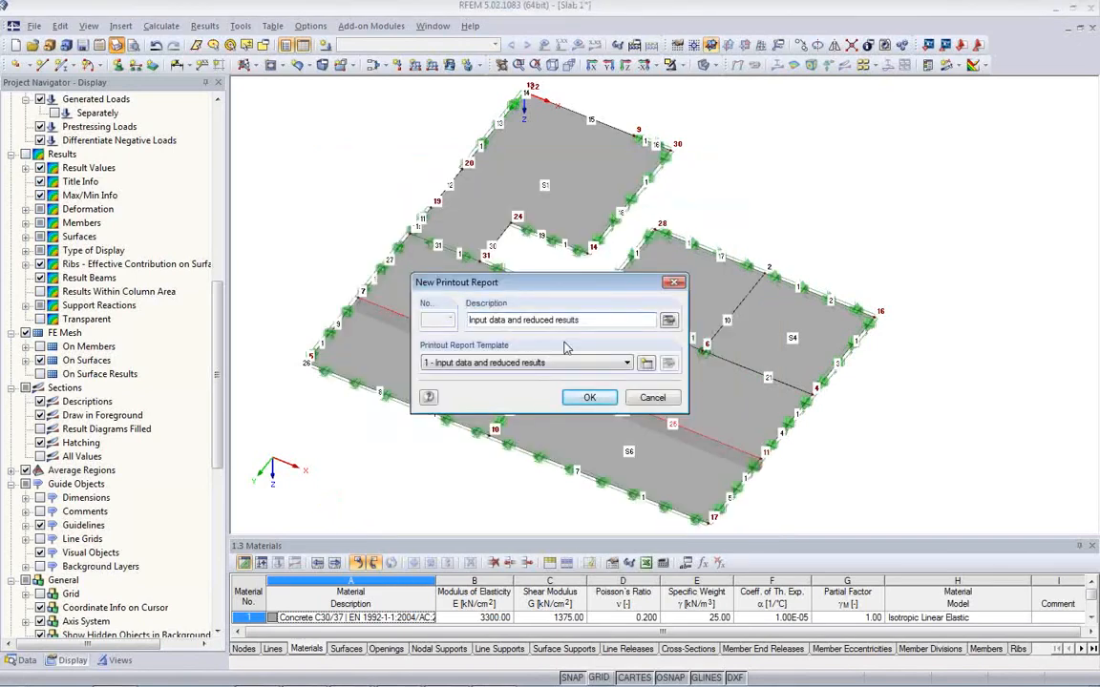
# Create the new printout report from the template 8 - Concrete 2d and narrow its navigator to enlarge the page preview.
pyautogui.click(541, 366)
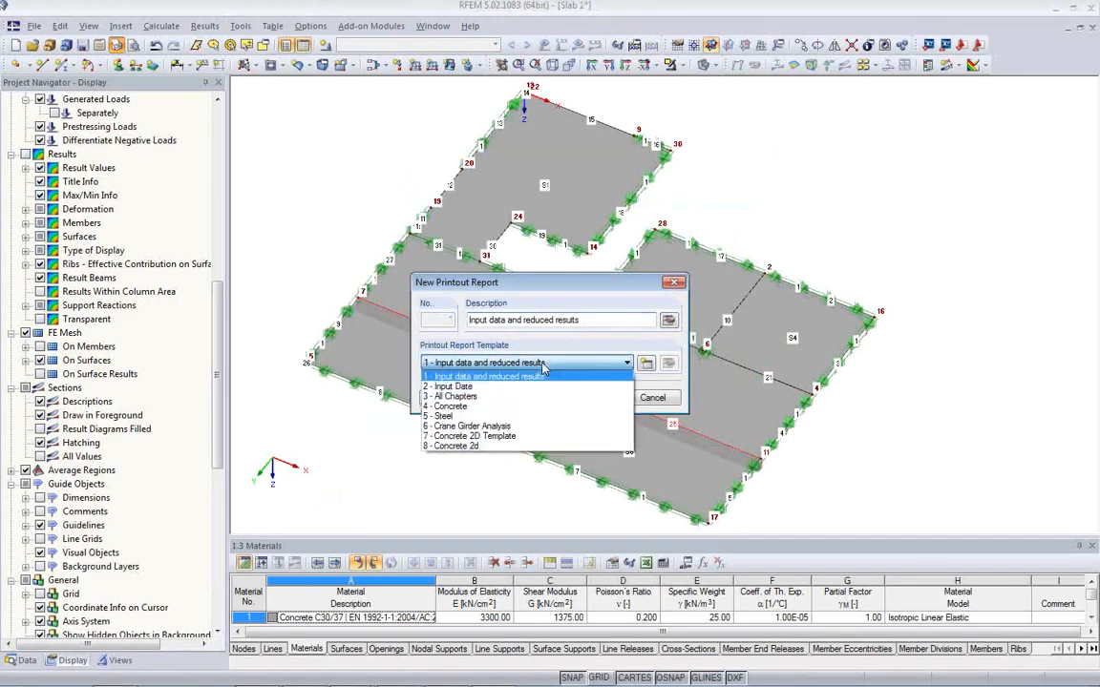
pyautogui.click(485, 446)
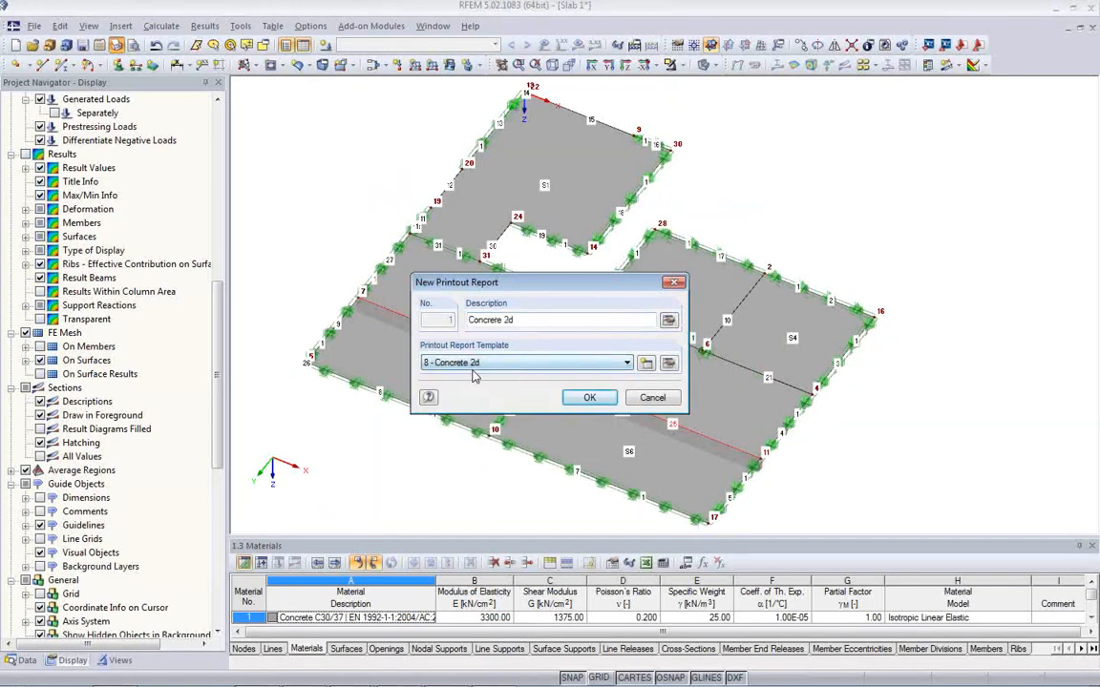
pyautogui.click(591, 402)
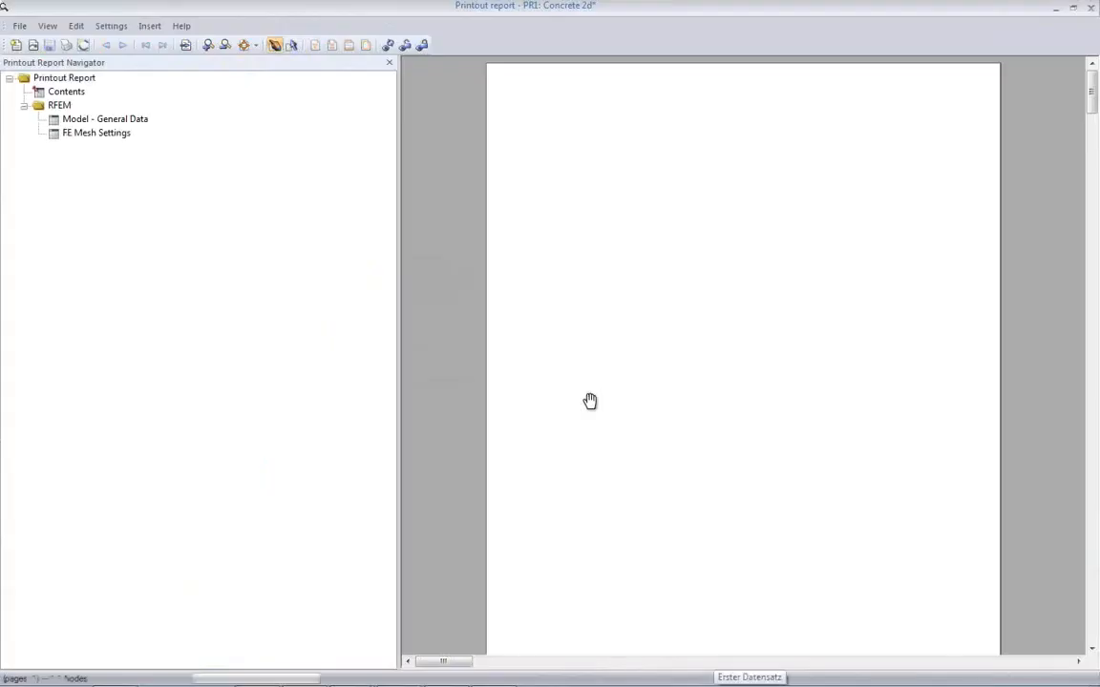
pyautogui.moveTo(399, 352); pyautogui.dragTo(295, 345)
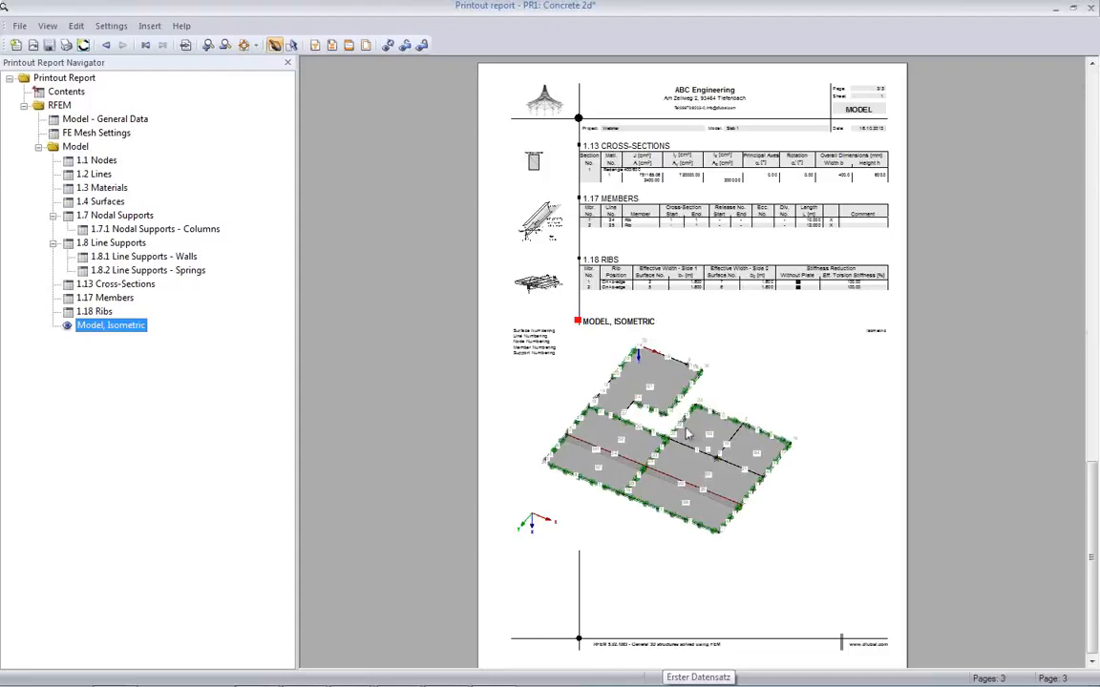
# Review the report's model picture, the Line Supports - Walls chapter, and the enlarged node, line, material and surface tables.
pyautogui.scroll(1, 415, 334)
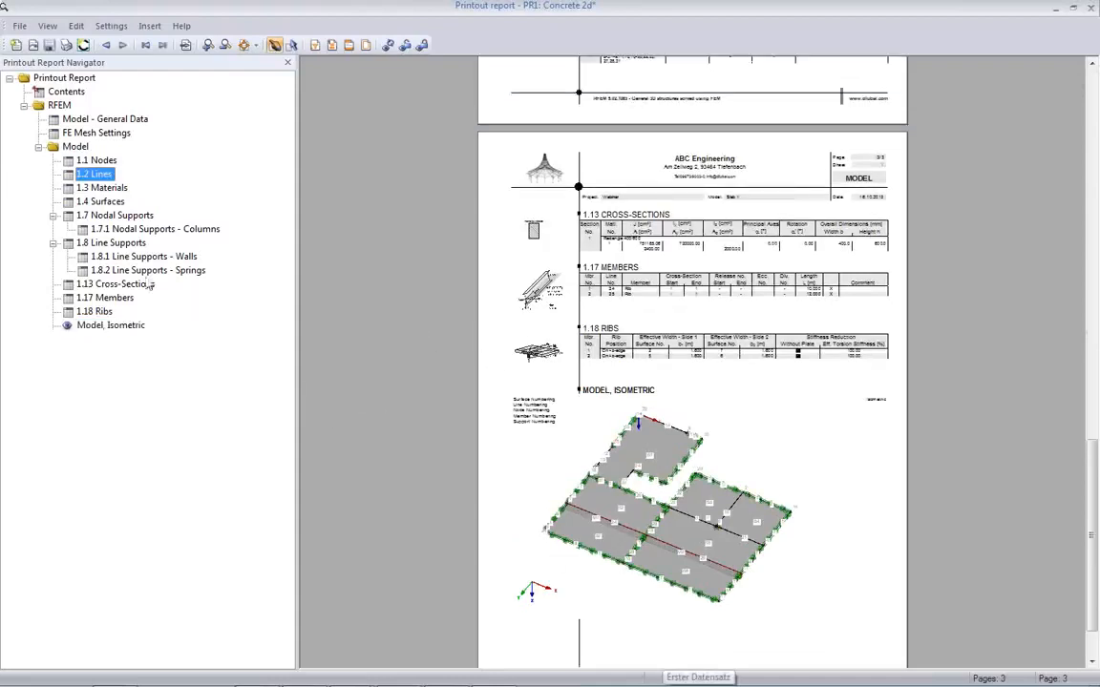
pyautogui.click(134, 255)
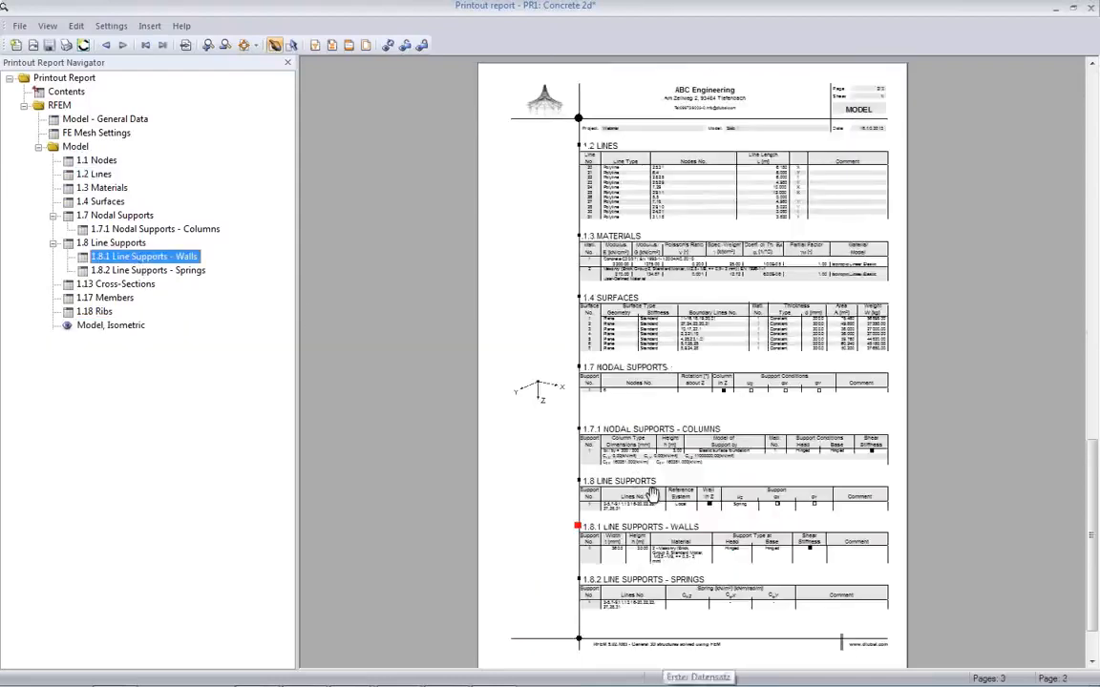
pyautogui.keyDown('ctrl'); pyautogui.scroll(1, 652, 494); pyautogui.keyUp('ctrl')
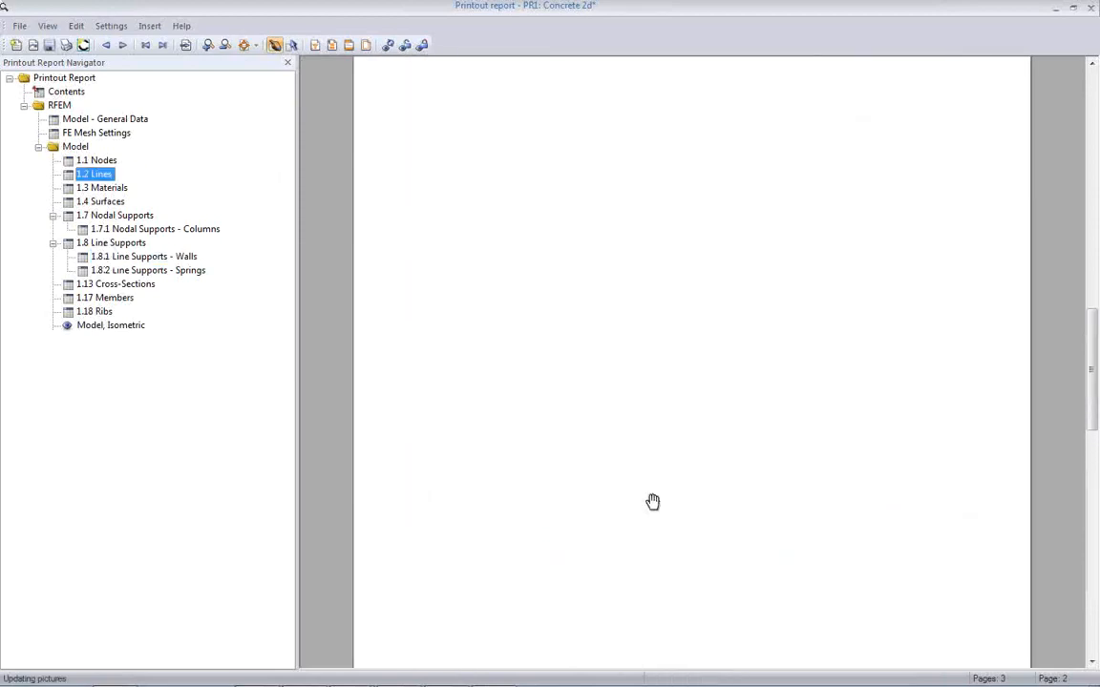
pyautogui.scroll(5, 652, 496)
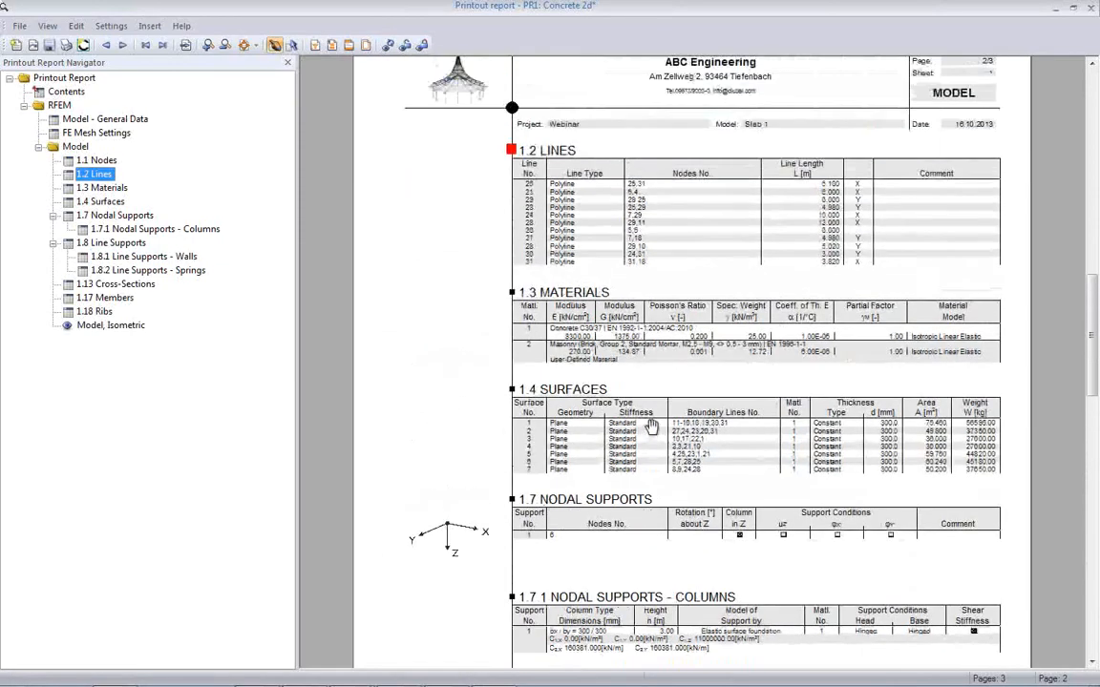
pyautogui.scroll(-3, 652, 407)
pyautogui.scroll(8, 394, 339)
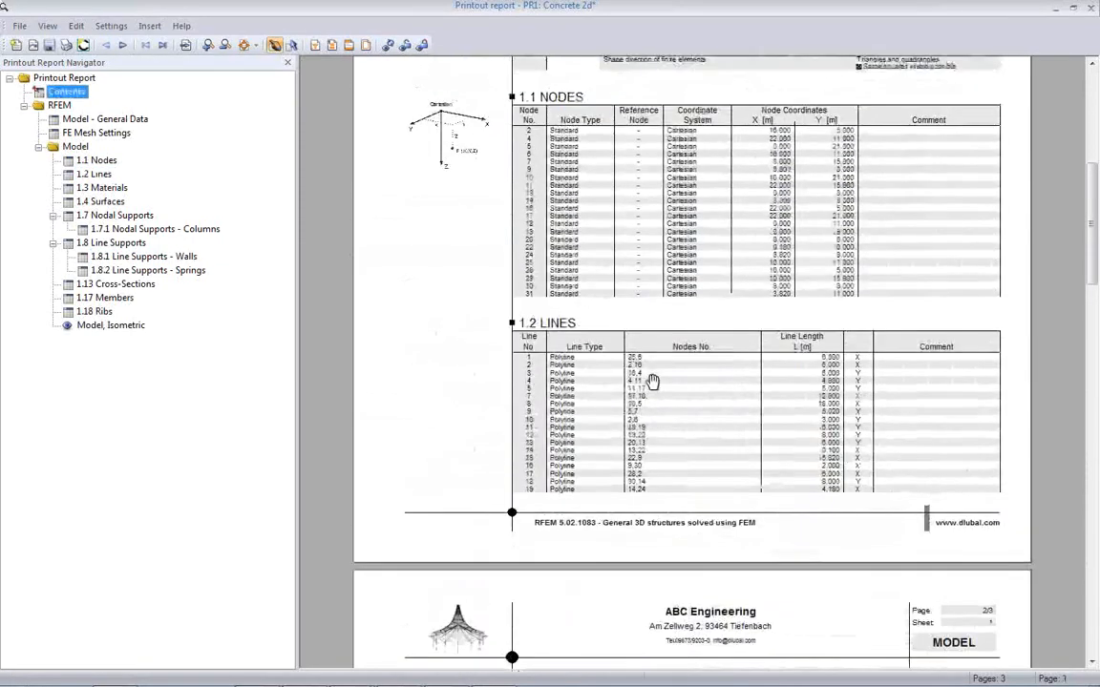
# Display the report as two pages side by side and look through all of its pages.
pyautogui.click(47, 25)
pyautogui.moveTo(67, 94)
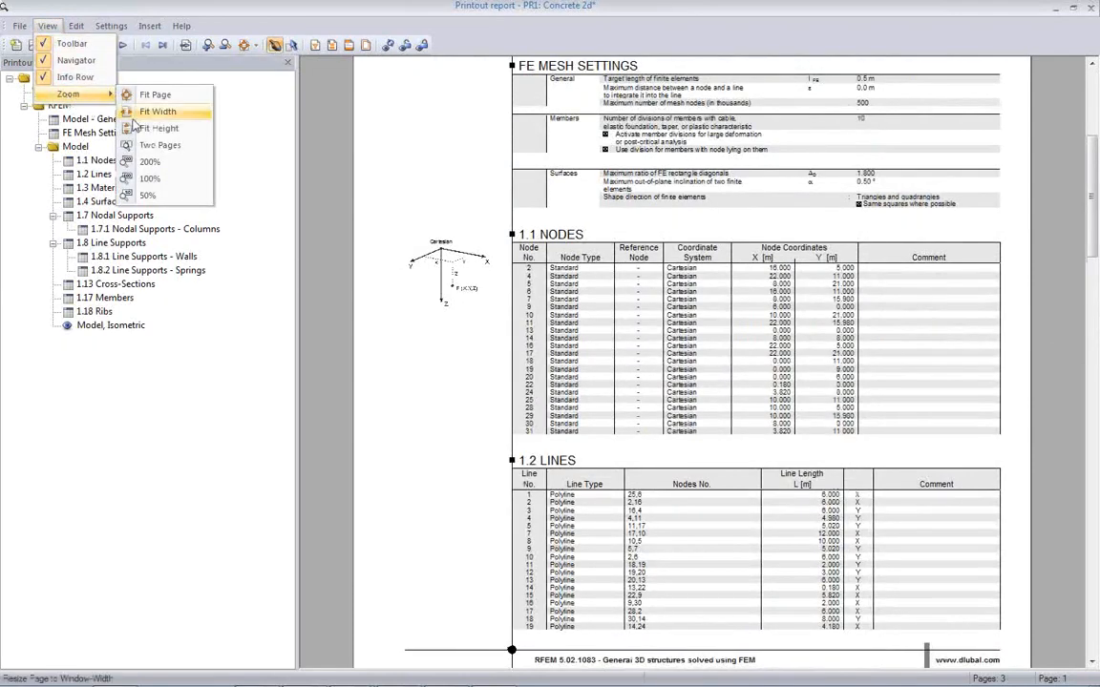
pyautogui.click(164, 149)
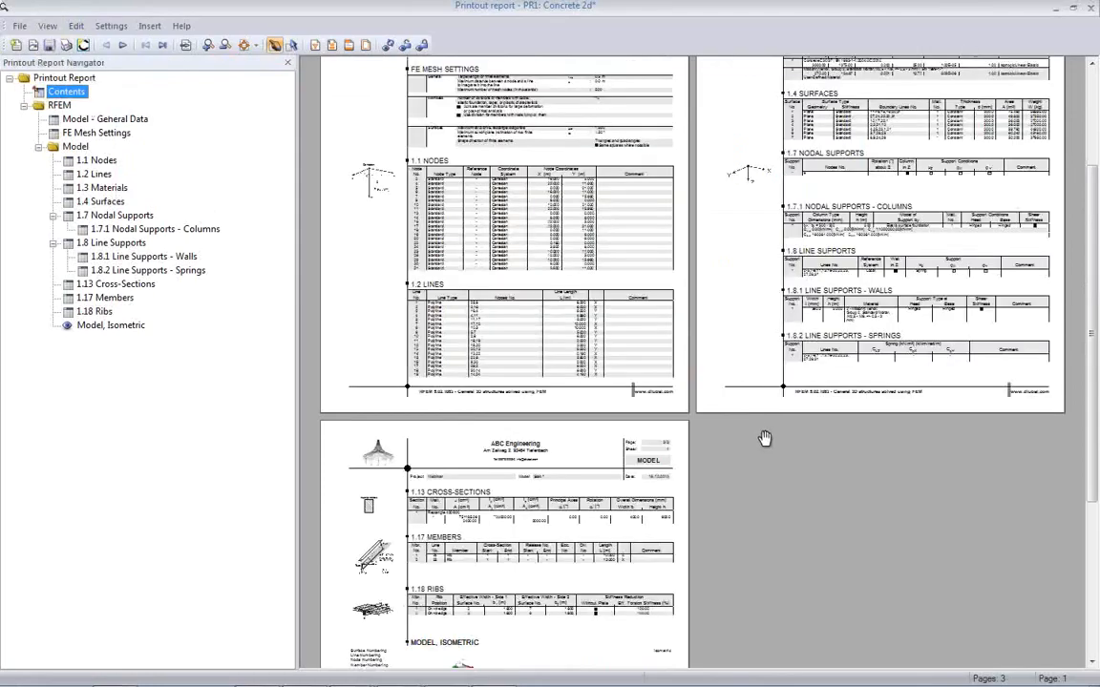
pyautogui.scroll(-5, 765, 427)
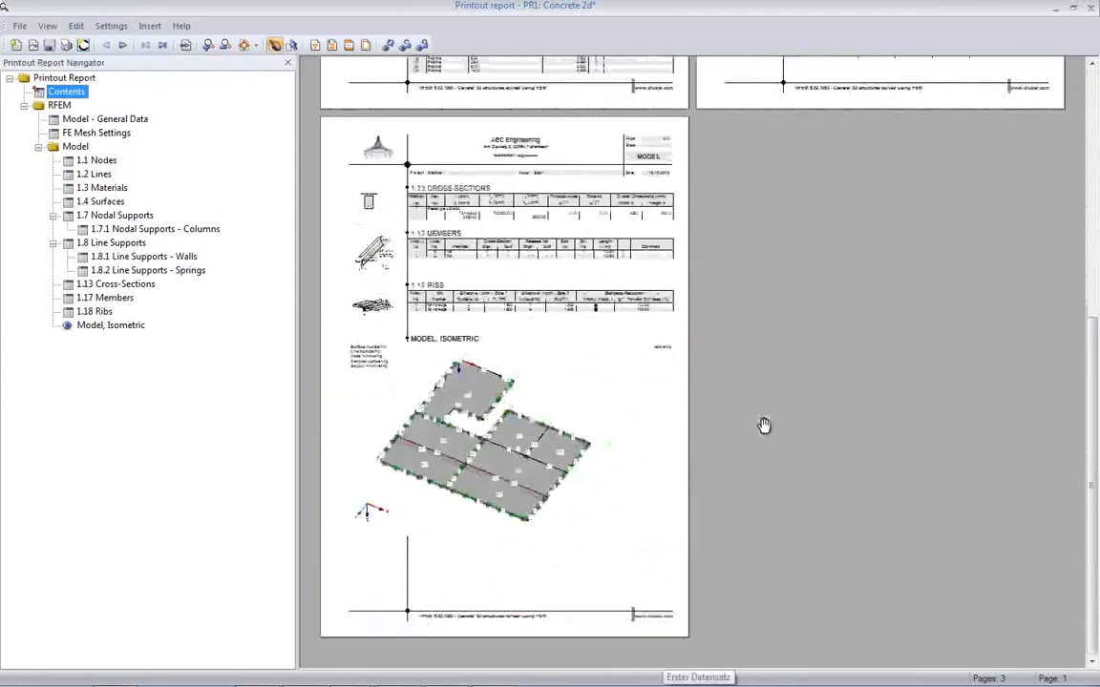
pyautogui.scroll(5, 763, 428)
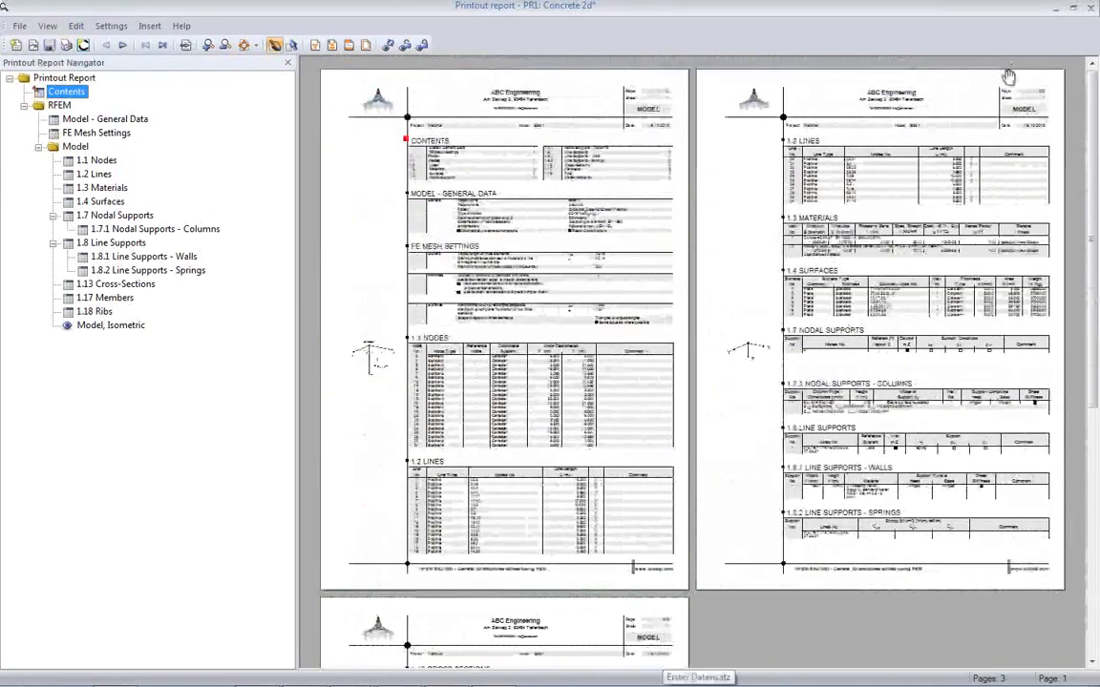
# Close the printout report and hide the object numbering in the model view.
pyautogui.click(1091, 9)
pyautogui.click(444, 340)
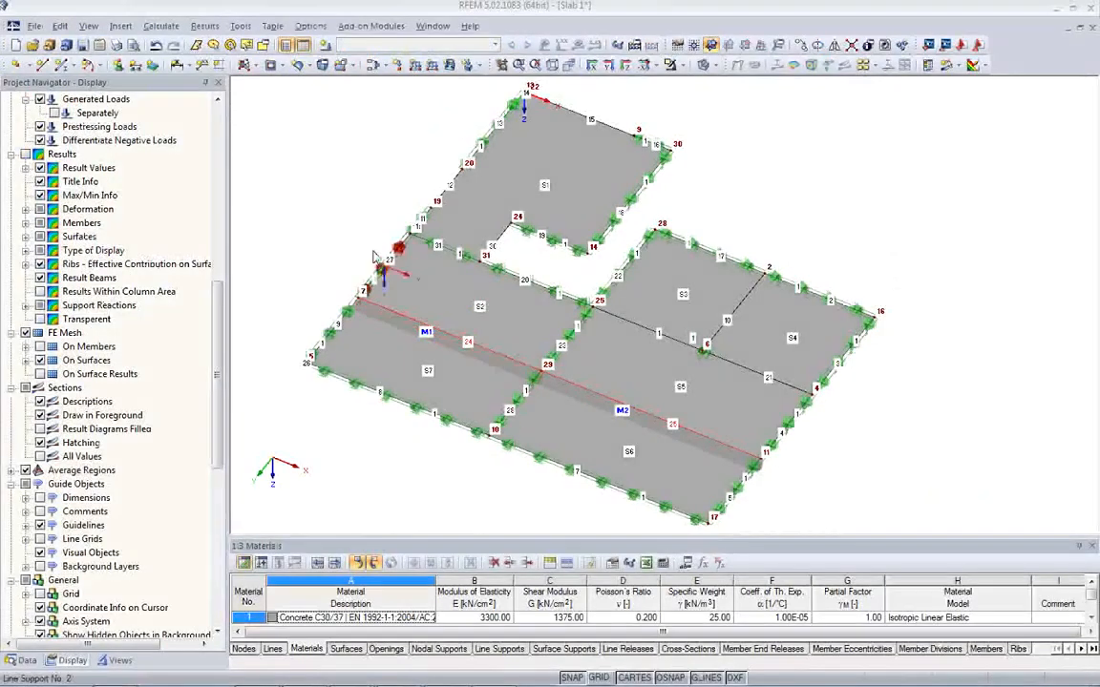
pyautogui.rightClick(336, 183)
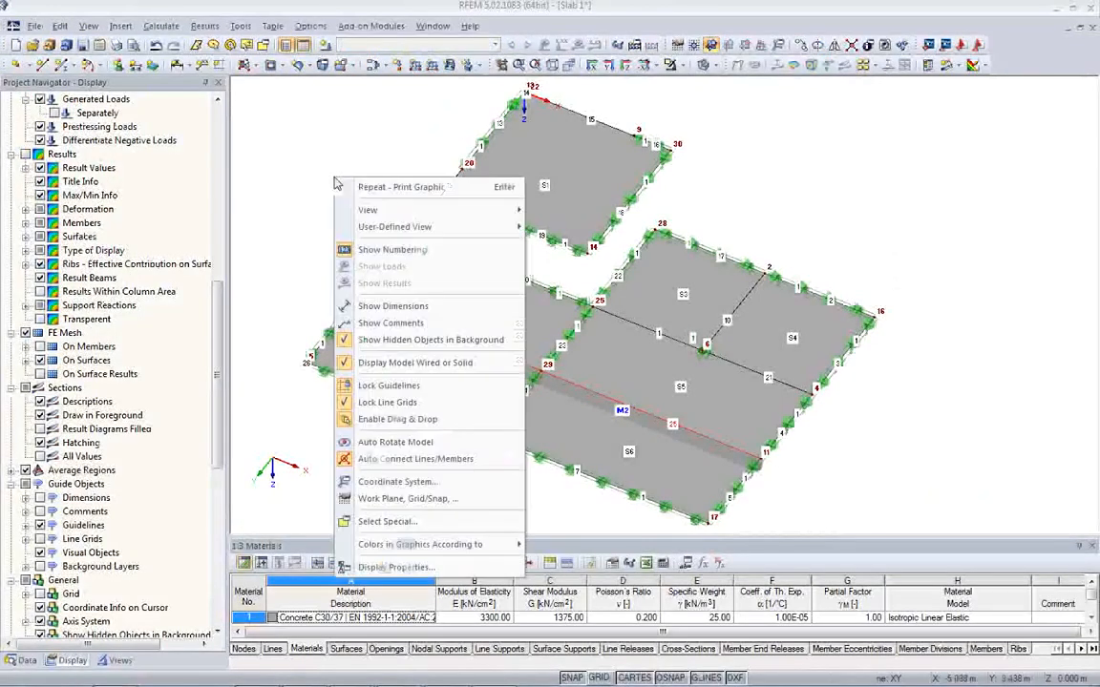
pyautogui.click(387, 250)
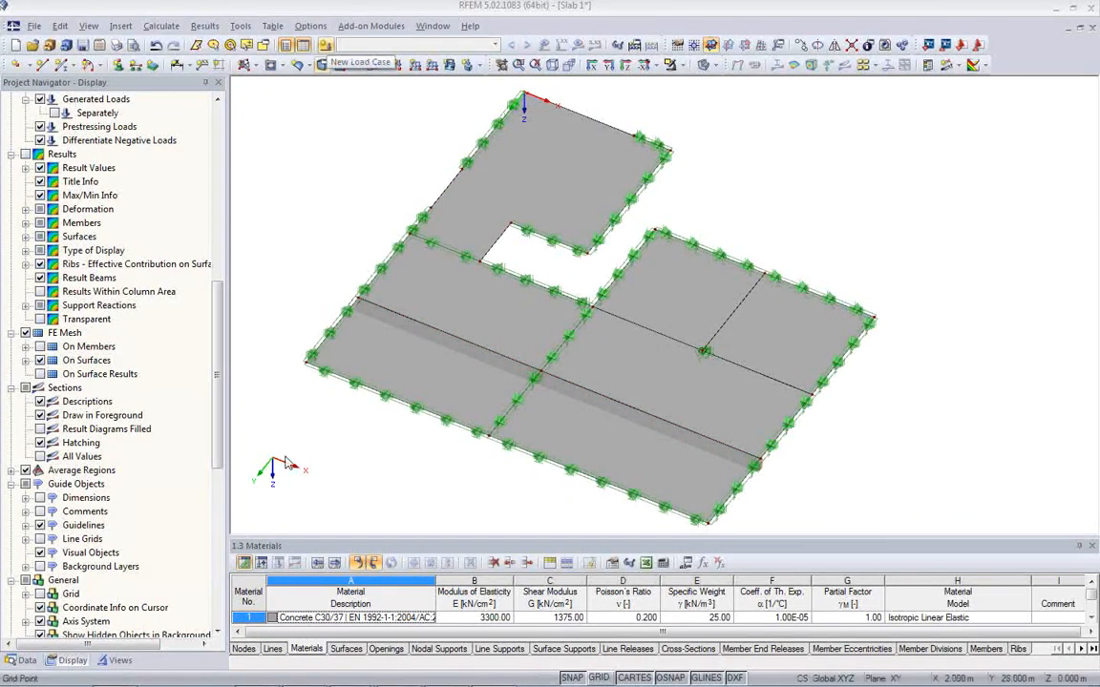
# Enlarge the load cases table and define load case LC1 as Self-weight.
pyautogui.click(263, 563)
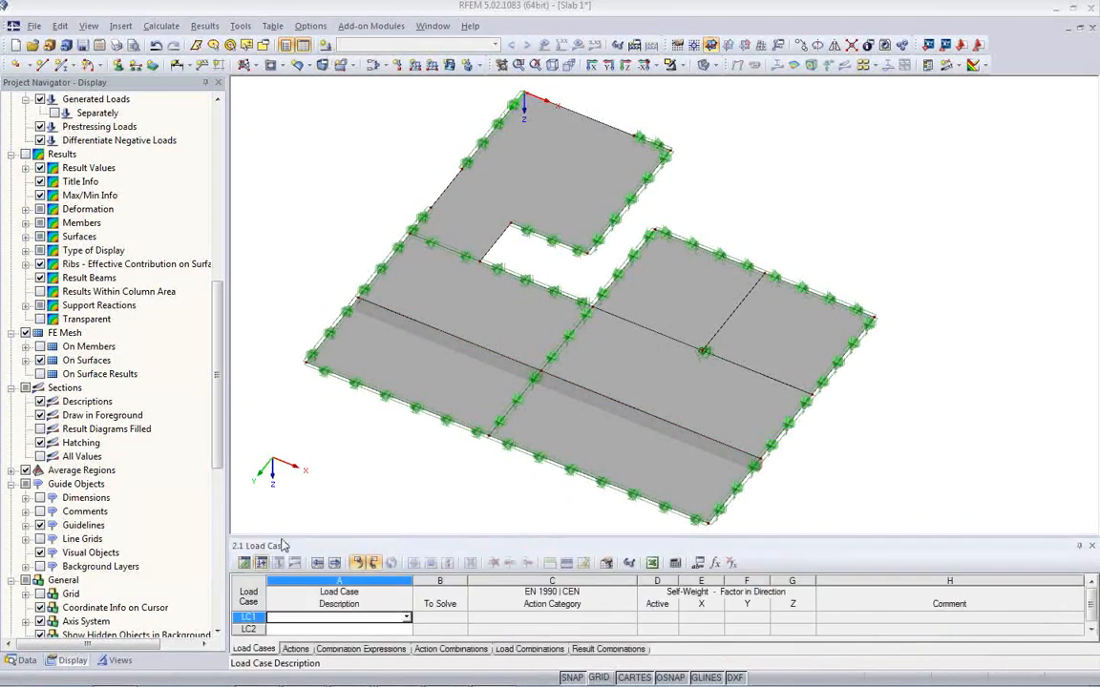
pyautogui.moveTo(283, 541); pyautogui.dragTo(279, 348)
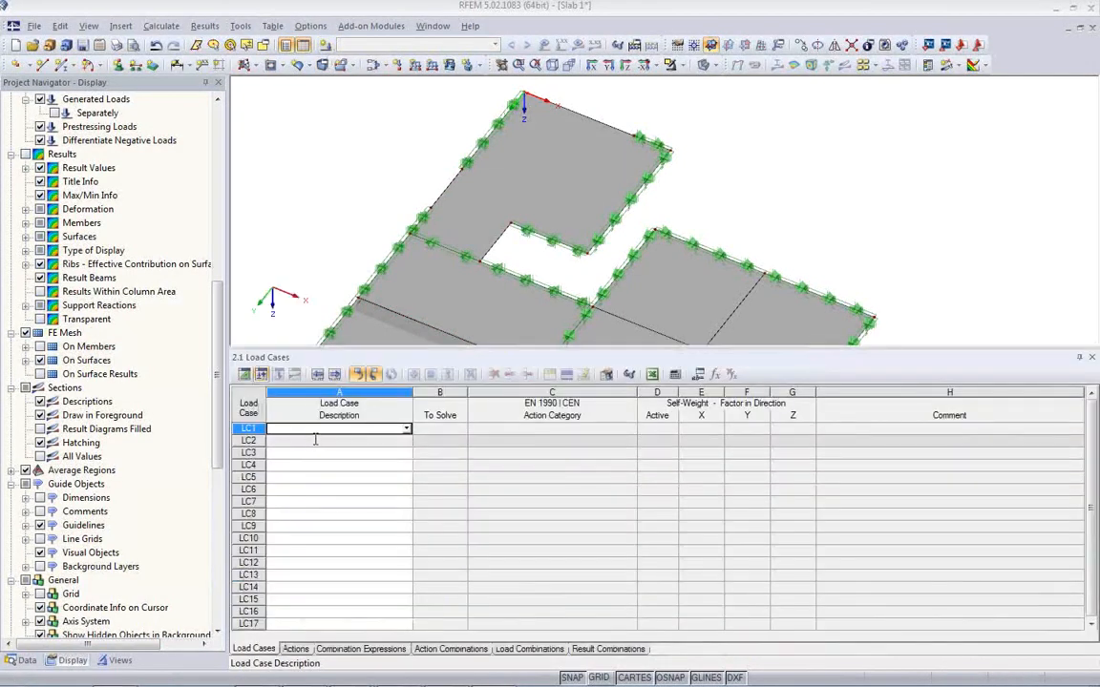
pyautogui.click(408, 431)
pyautogui.click(332, 444)
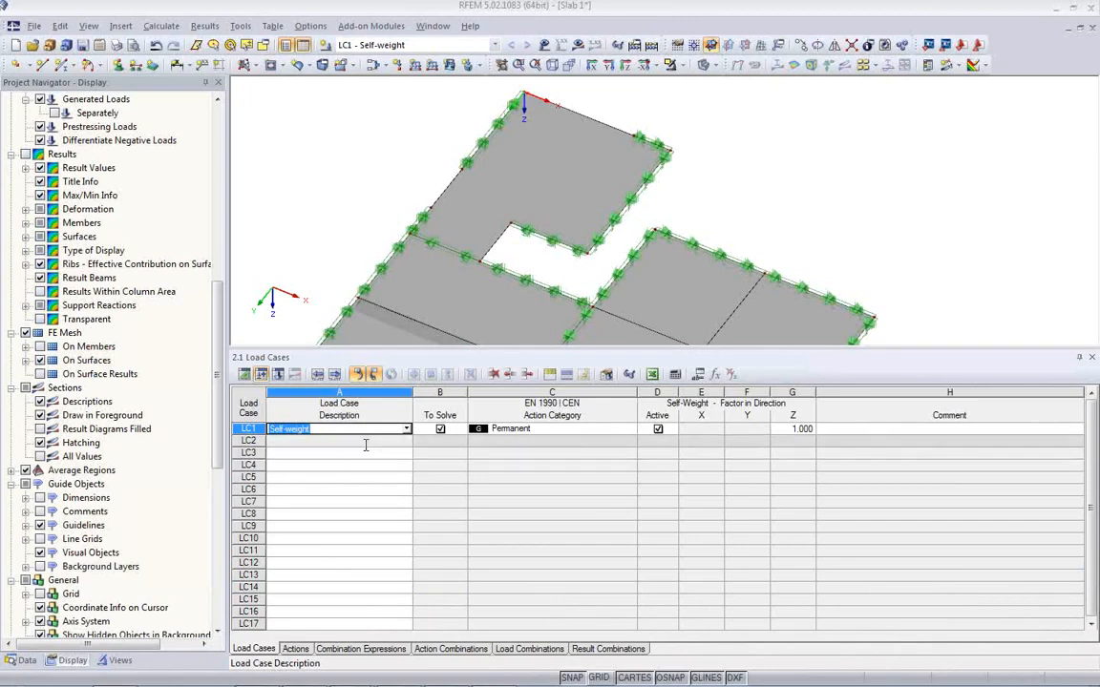
# Add load case LC2 named p1 with the action category Imposed - category B: office areas.
pyautogui.click(364, 442)
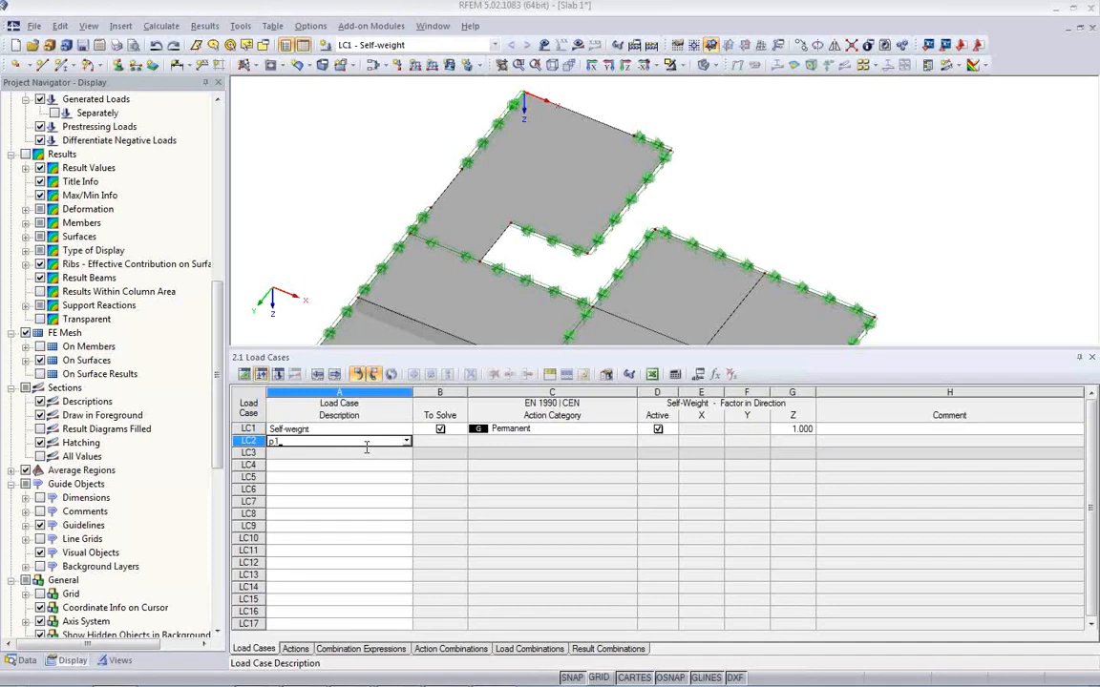
pyautogui.write('p1')
pyautogui.press('Return')
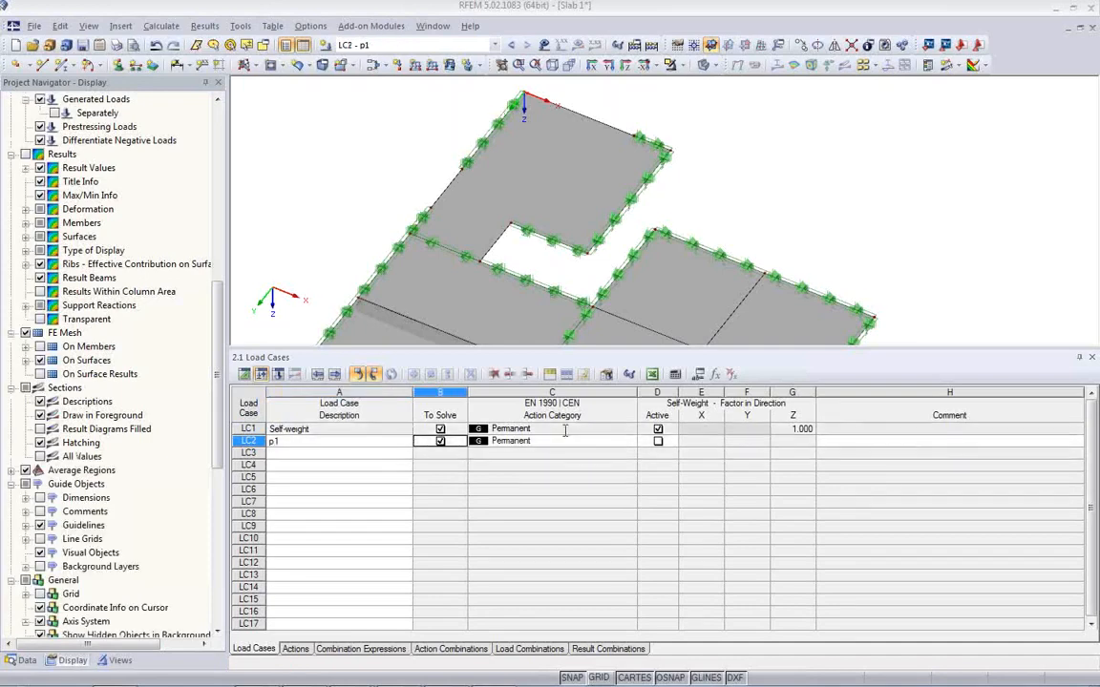
pyautogui.press('Tab')
pyautogui.click(631, 442)
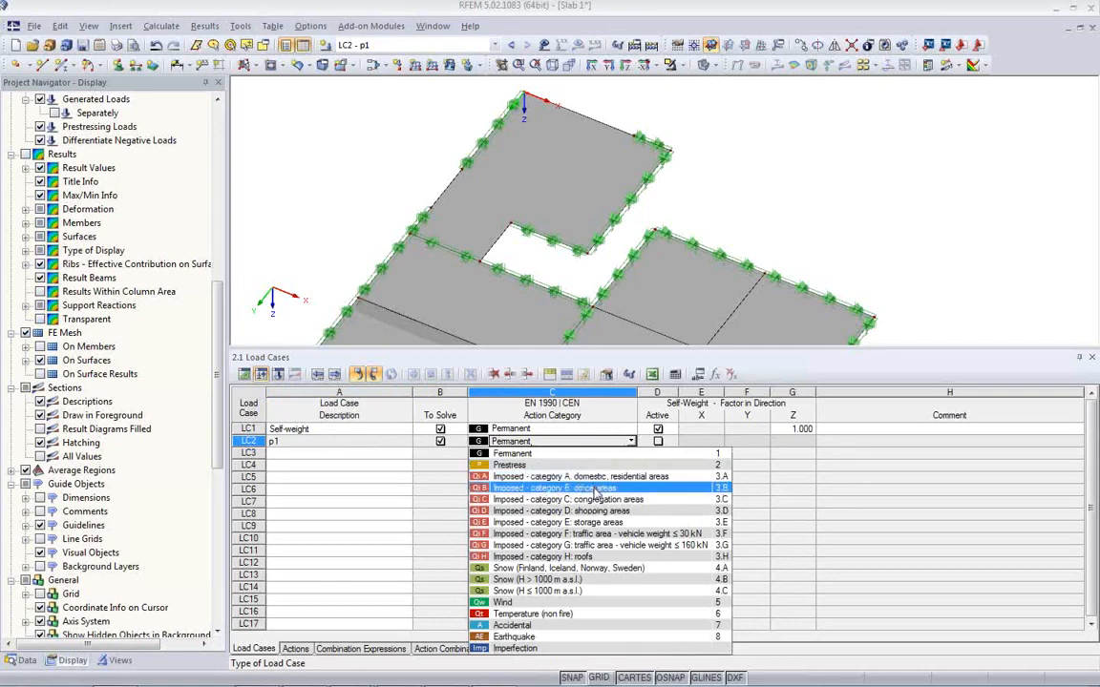
pyautogui.click(595, 489)
# Add load cases LC3 to LC8 named p2, p3, p4, p5, p6 and p7.
pyautogui.click(394, 455)
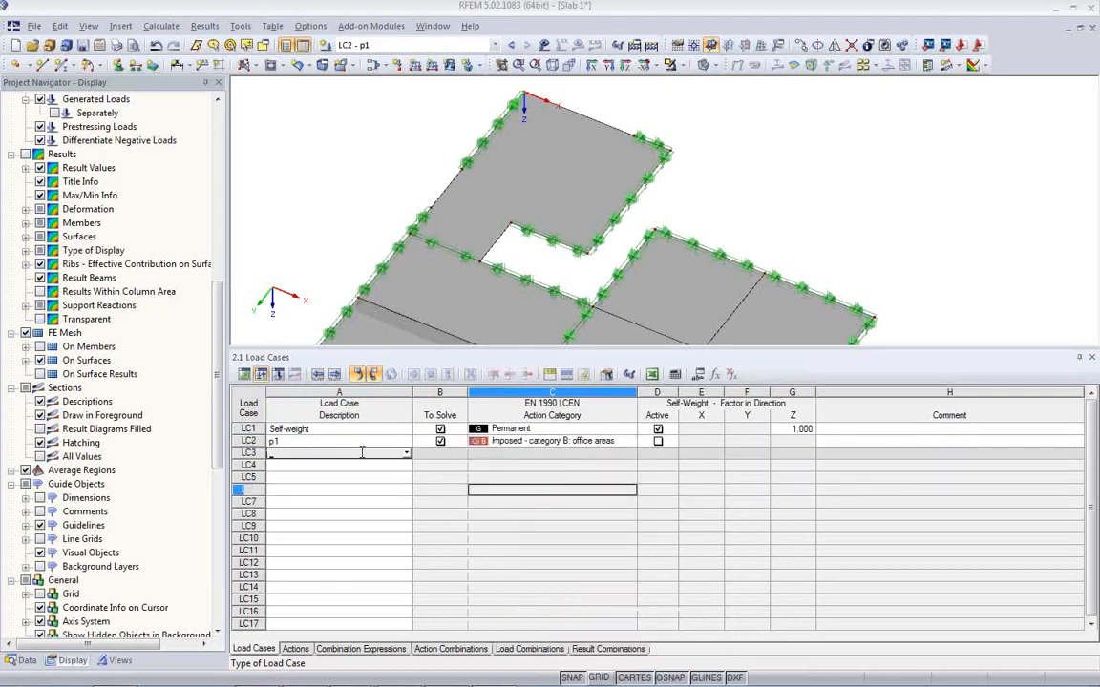
pyautogui.write('p2')
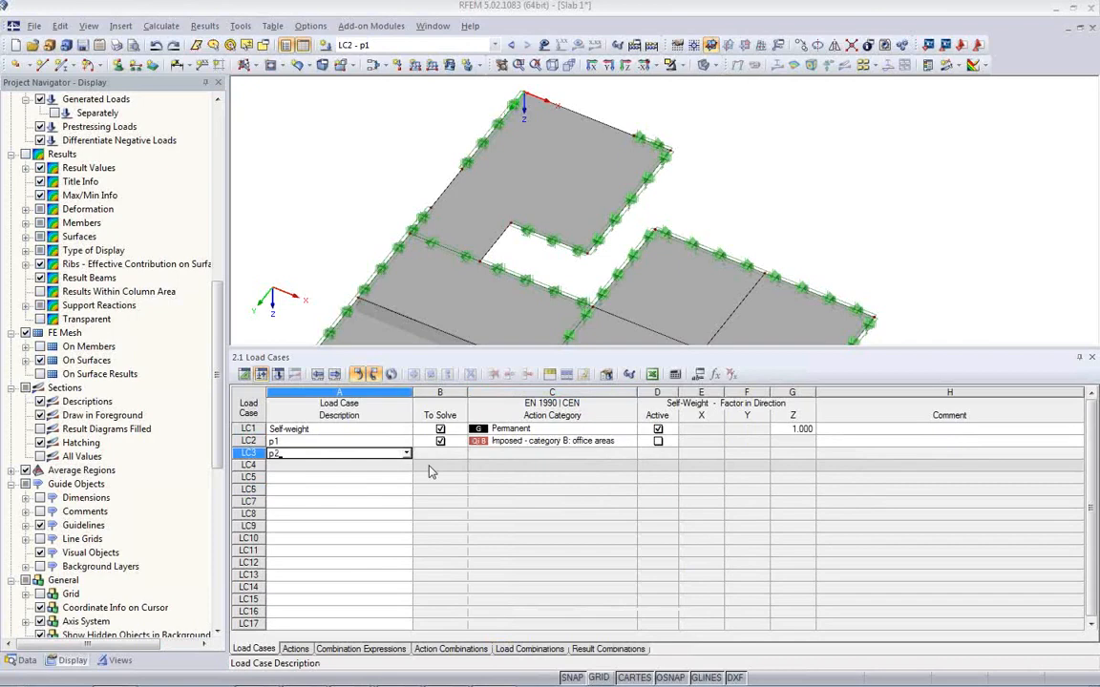
pyautogui.press('Return')
pyautogui.write('p3')
pyautogui.press('Return')
pyautogui.write('p4')
pyautogui.press('Return')
pyautogui.write('p')
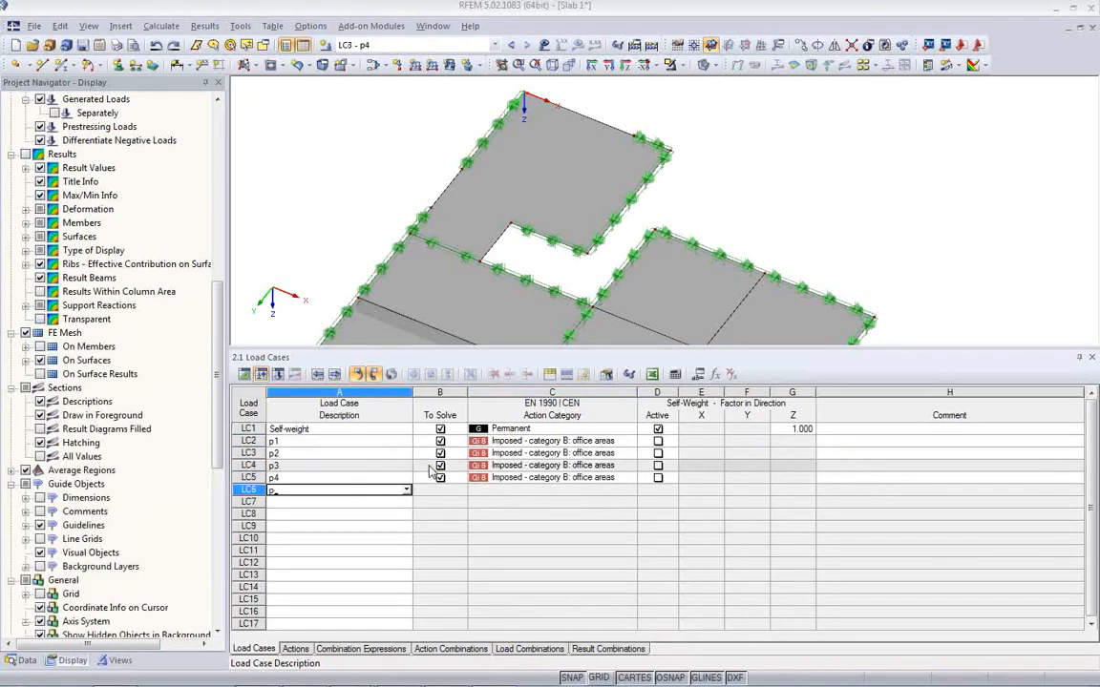
pyautogui.write('5')
pyautogui.press('Return')
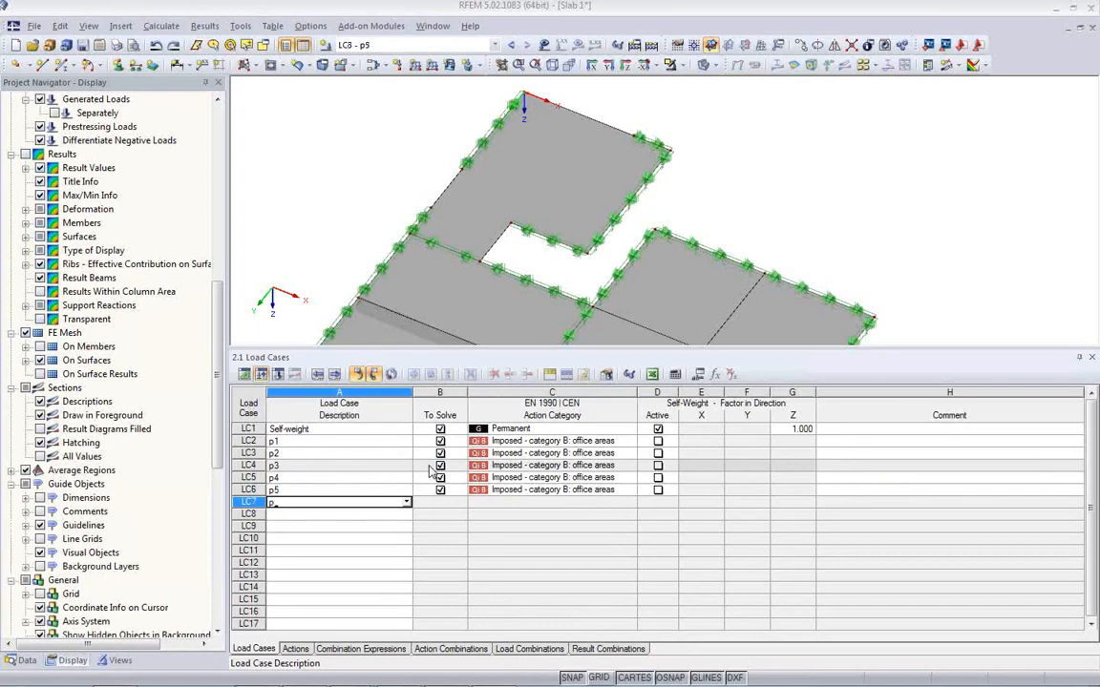
pyautogui.write('p6')
pyautogui.press('Return')
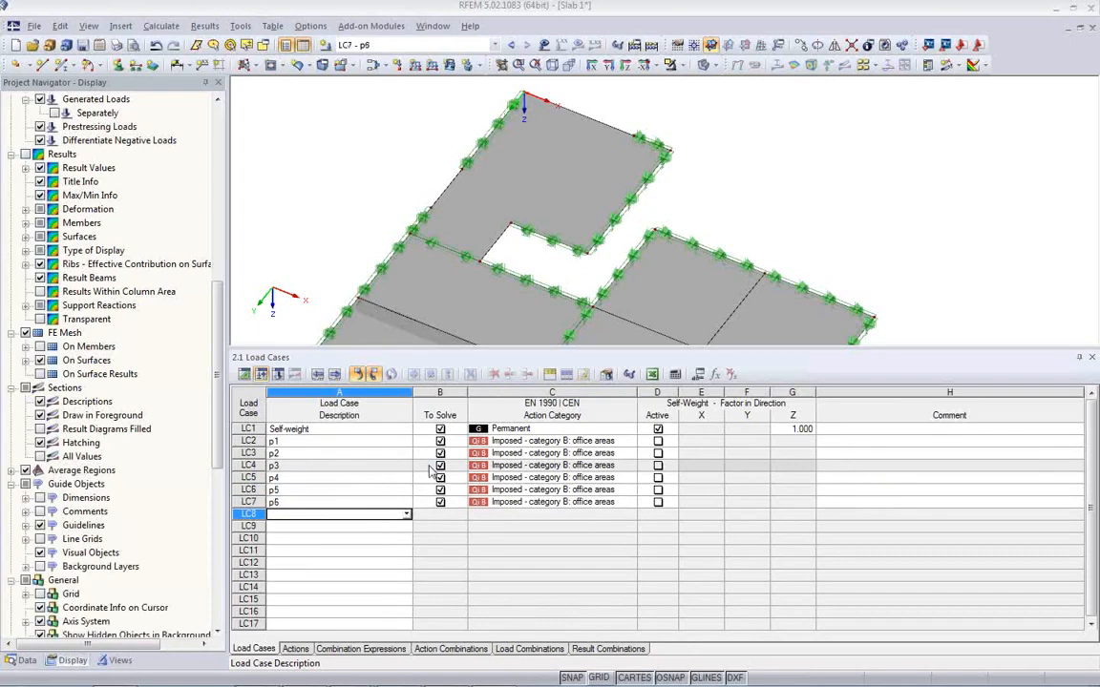
pyautogui.write('p7')
pyautogui.press('Return')
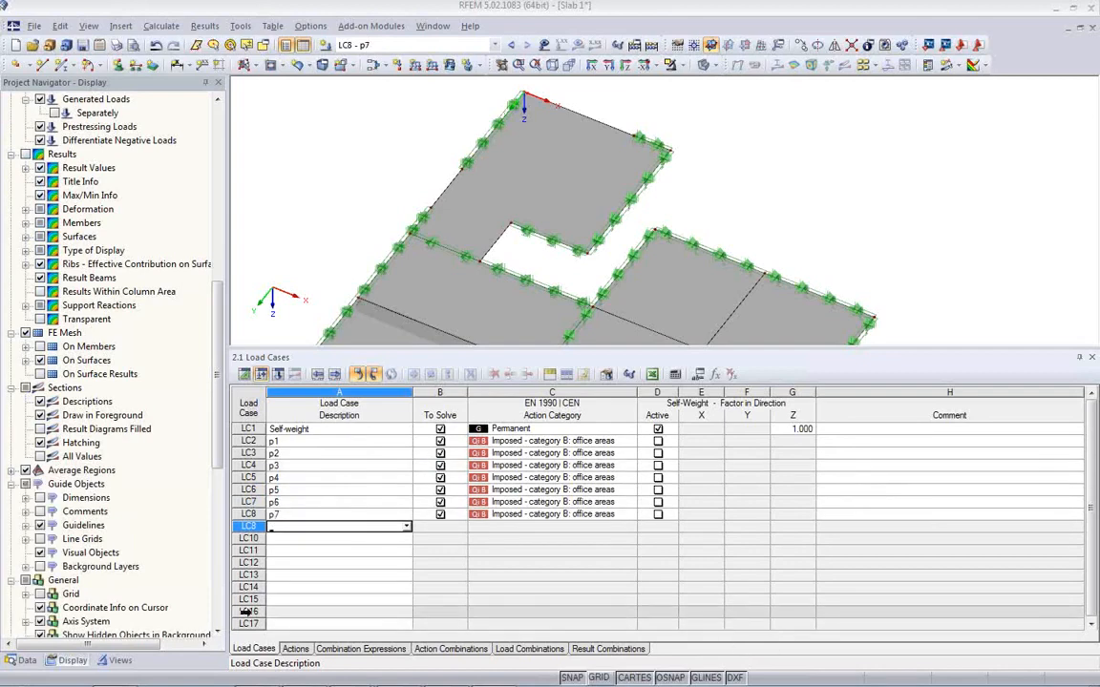
# Check the actions and exclude the SLS - Frequent and SLS - Characteristic combination expressions from use.
pyautogui.click(295, 649)
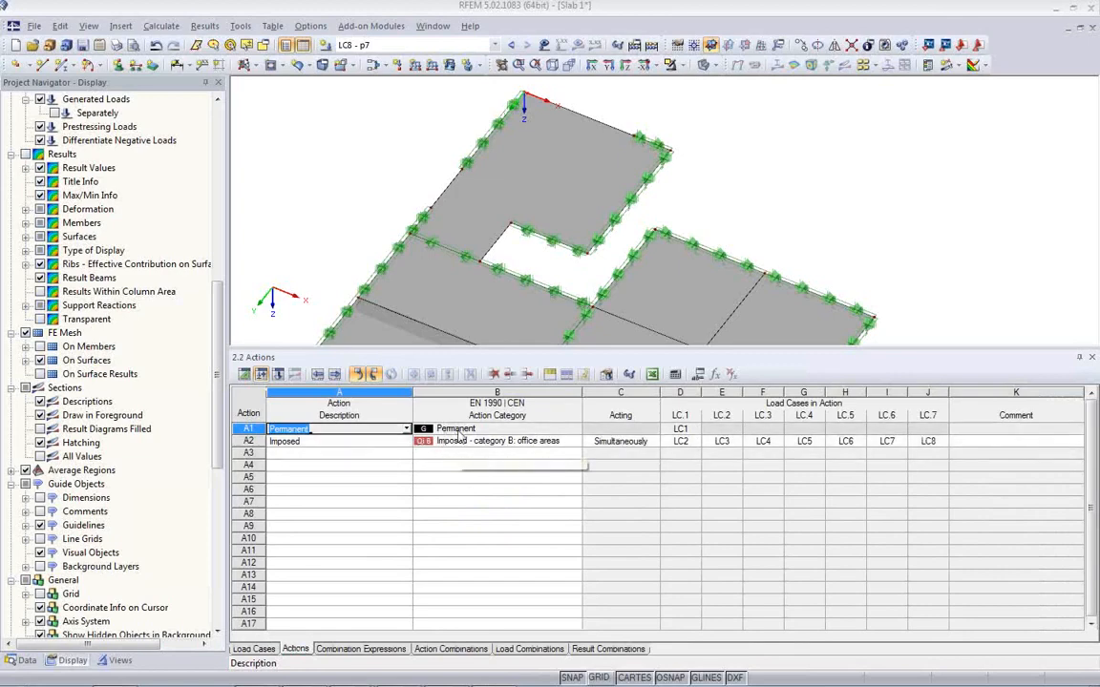
pyautogui.click(358, 650)
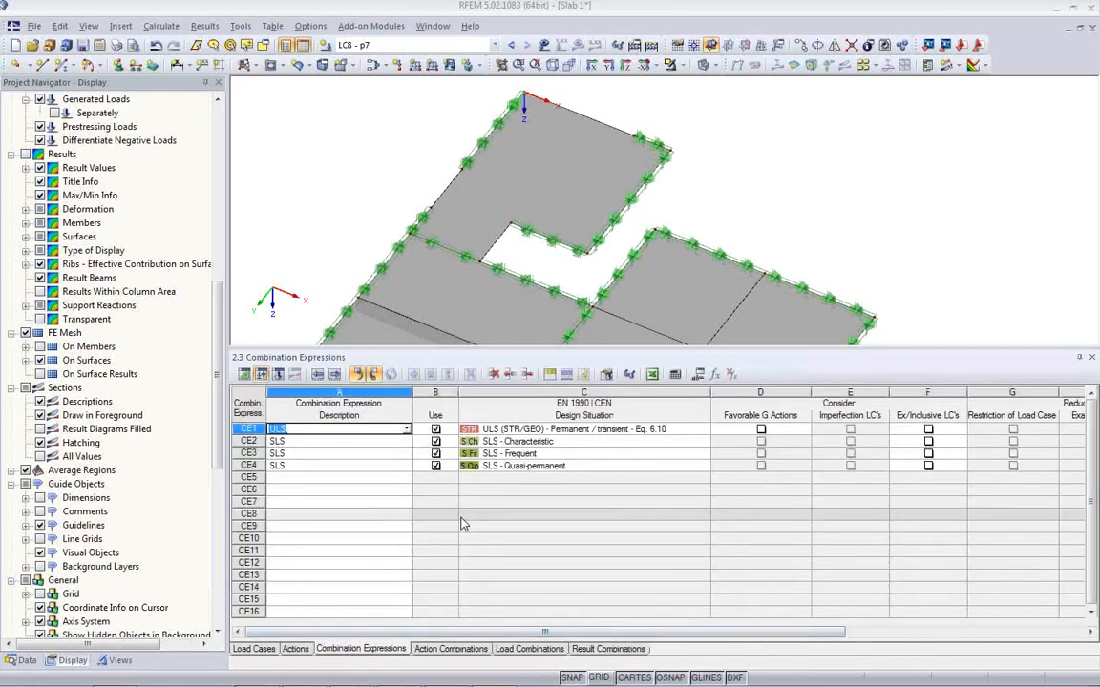
pyautogui.click(436, 455)
pyautogui.click(436, 453)
pyautogui.click(435, 441)
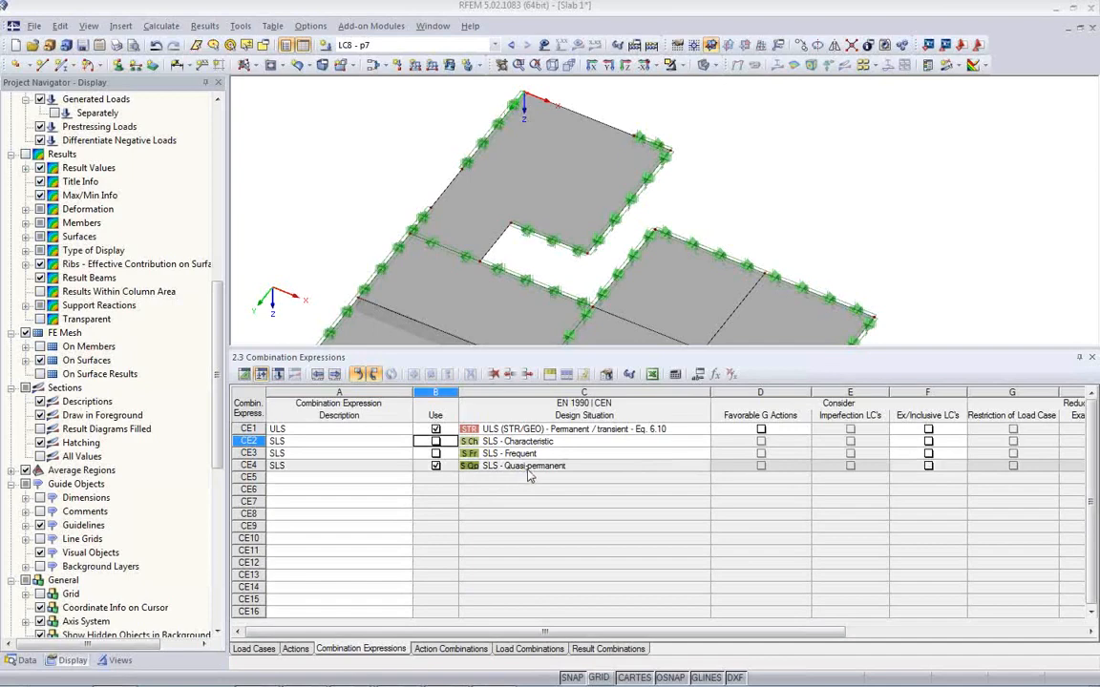
# Review the action, load and result combination tables, examining the ULS and SLS - Quasi-permanent result combinations and RC3.
pyautogui.click(450, 649)
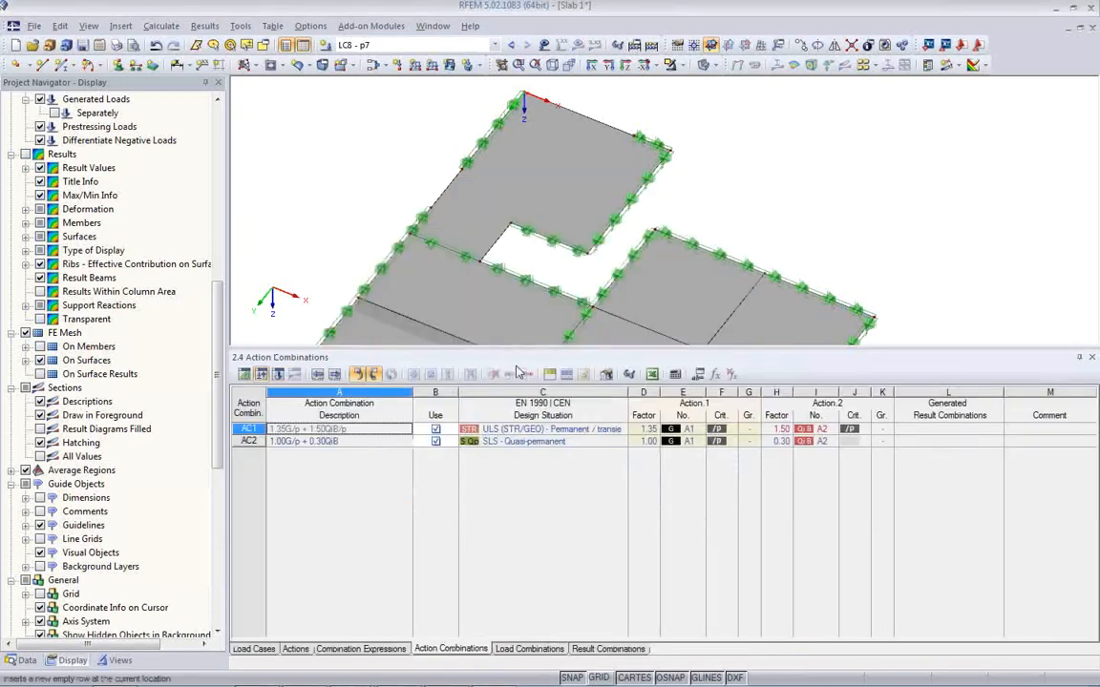
pyautogui.click(529, 649)
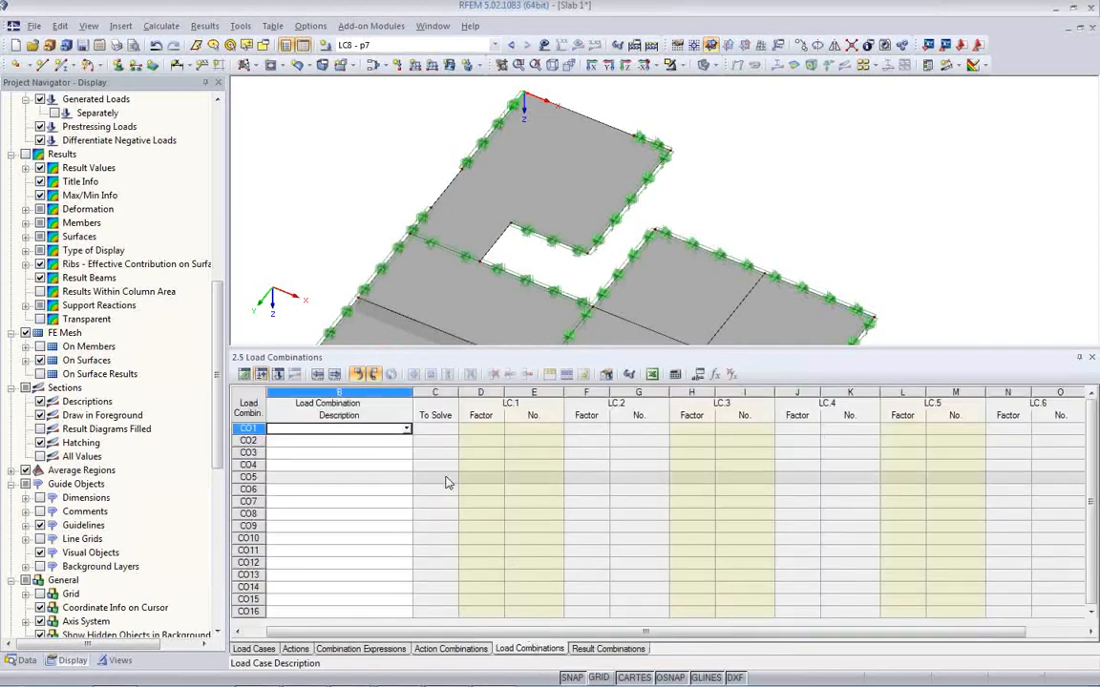
pyautogui.click(605, 646)
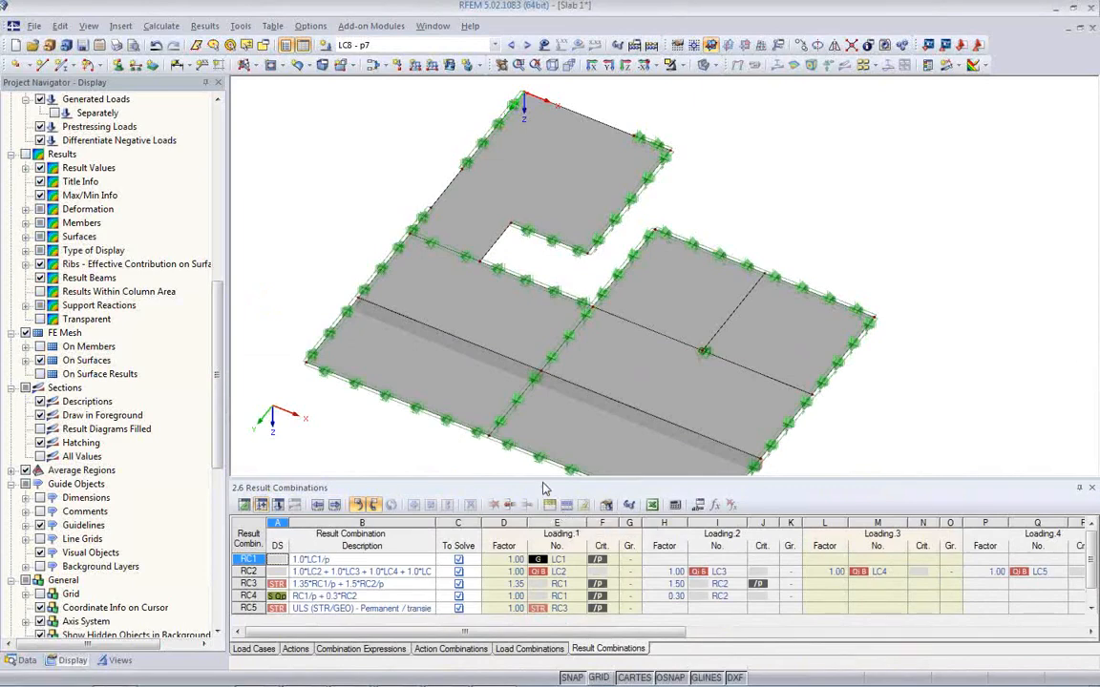
pyautogui.moveTo(542, 477); pyautogui.dragTo(542, 433)
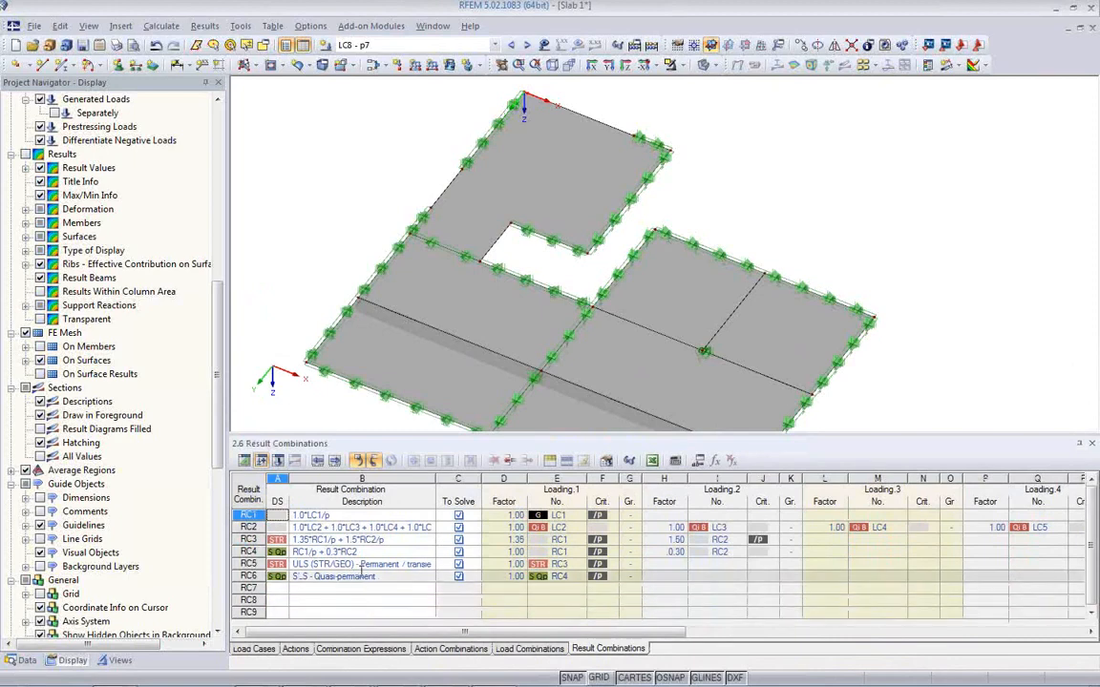
pyautogui.click(362, 565)
pyautogui.click(363, 578)
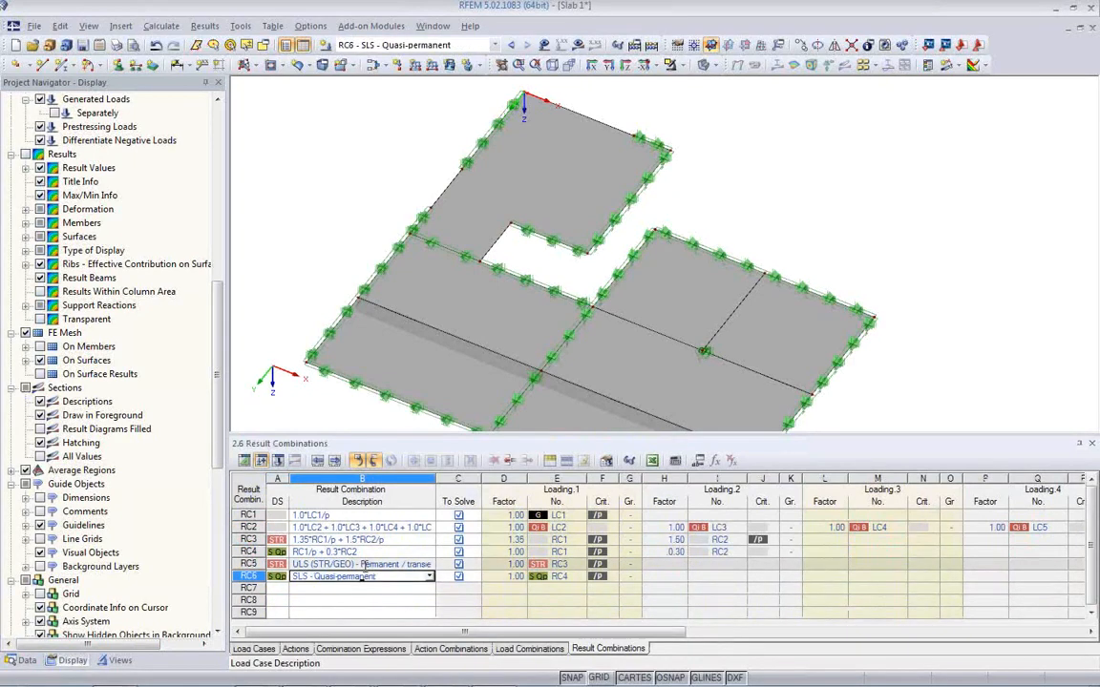
pyautogui.click(365, 565)
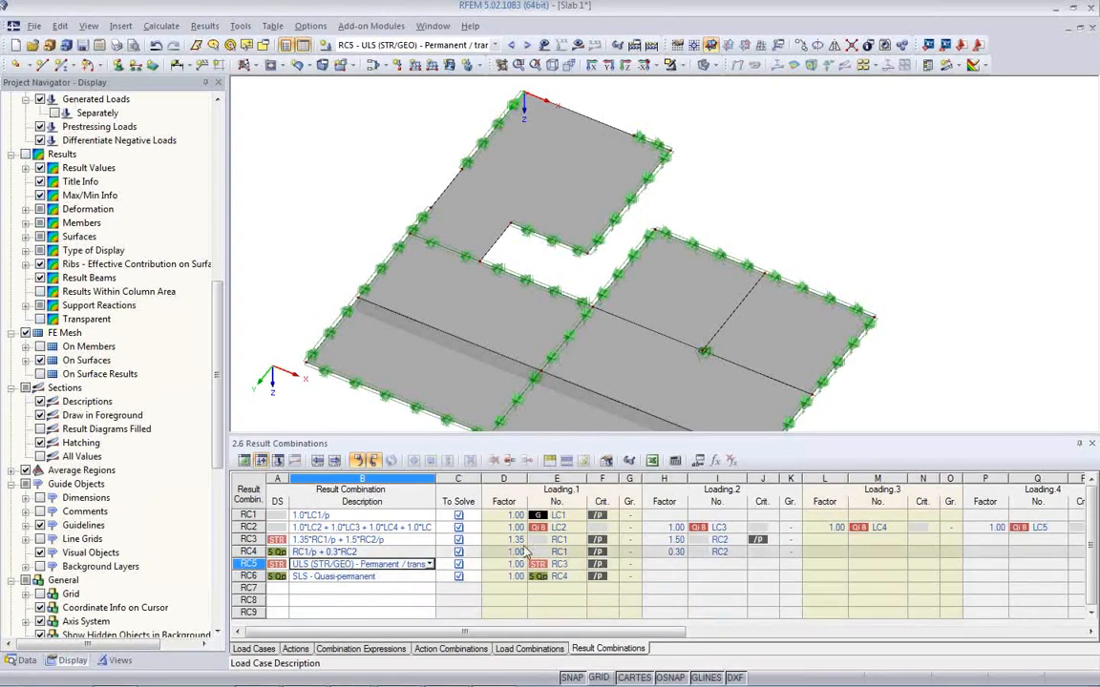
pyautogui.click(325, 541)
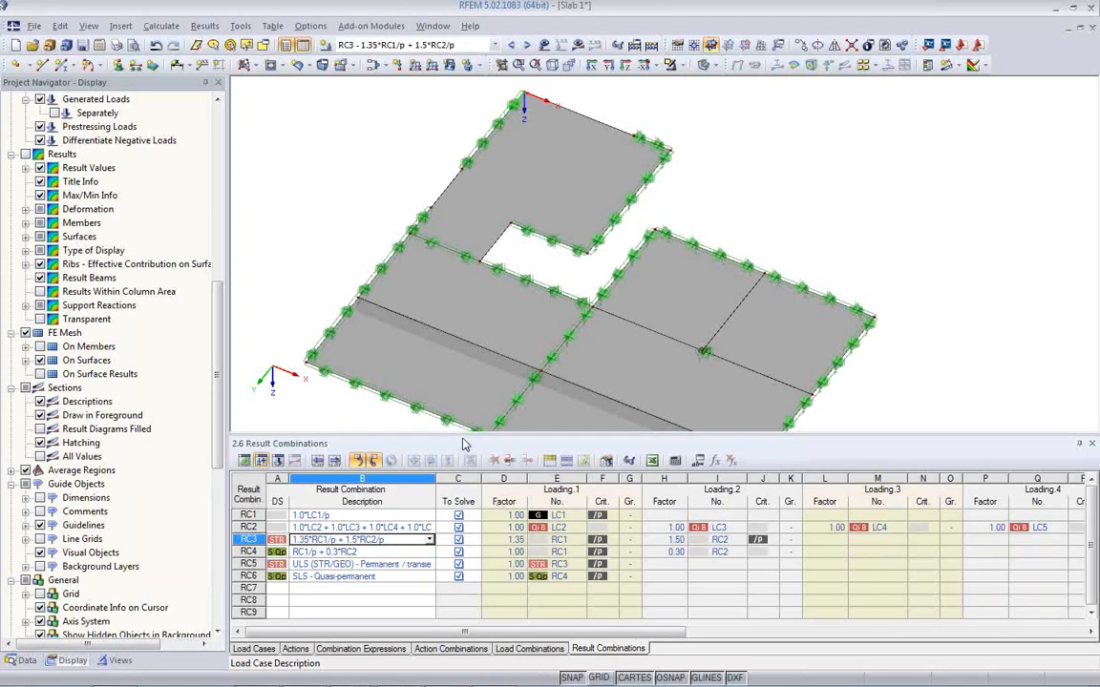
# Apply a uniform surface load of 2.5 kN/m² in direction ZL to all slab surfaces in load case LC1 - Self-weight.
pyautogui.moveTo(465, 439); pyautogui.dragTo(482, 485)
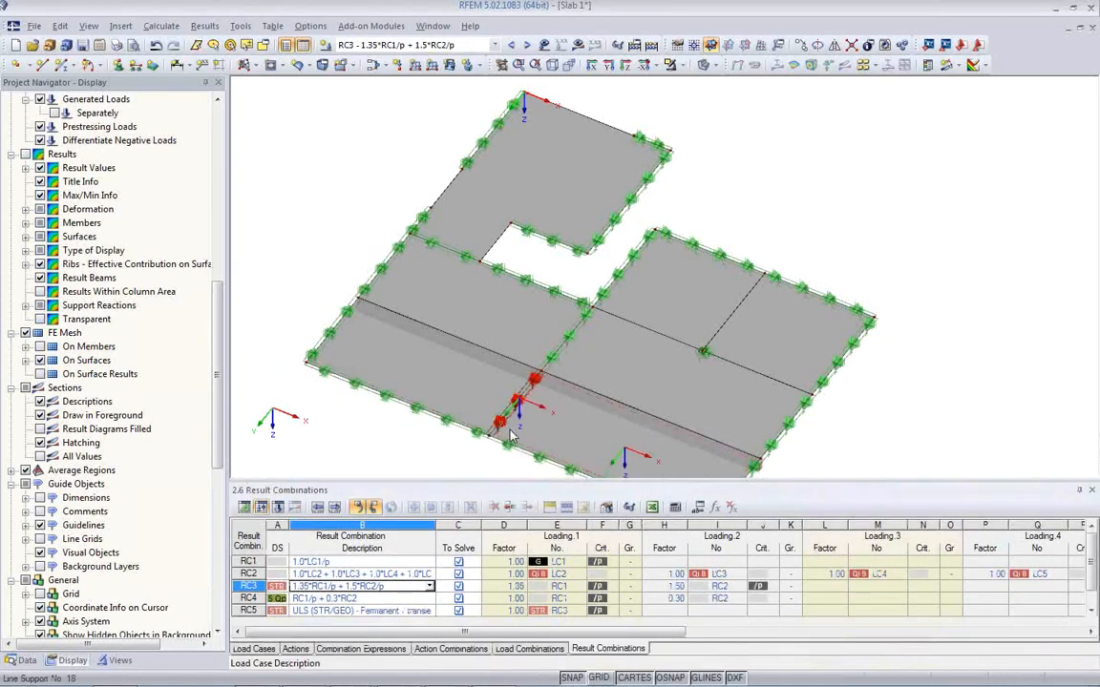
pyautogui.moveTo(505, 443); pyautogui.dragTo(492, 397, button='middle')
pyautogui.scroll(-2, 490, 398)
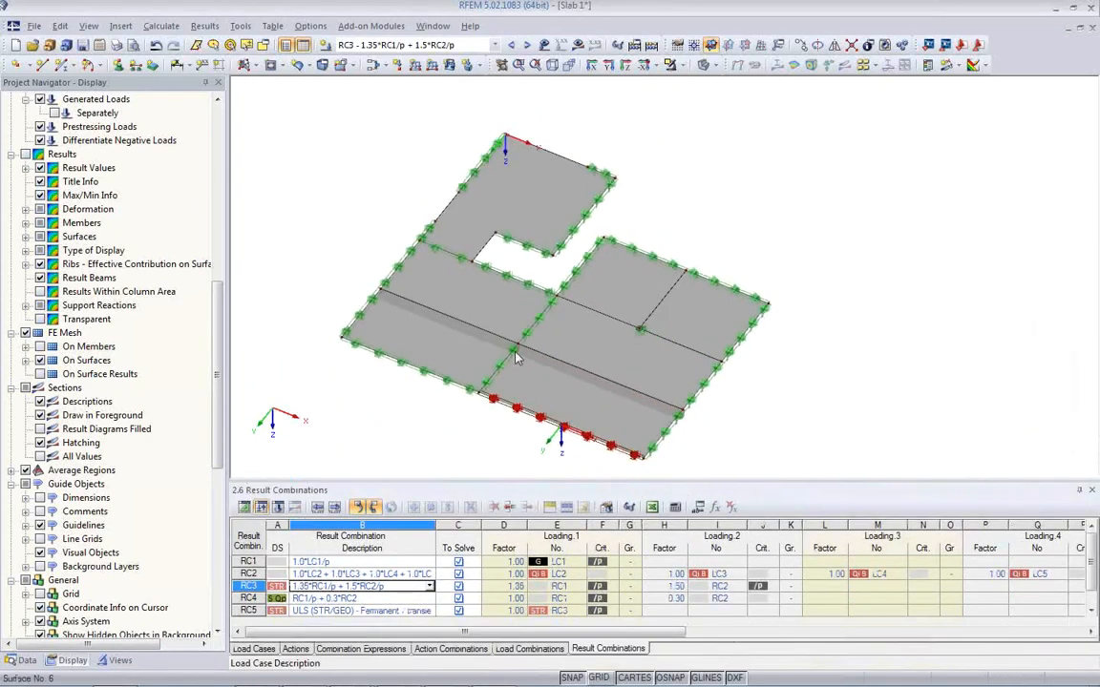
pyautogui.click(495, 47)
pyautogui.click(439, 63)
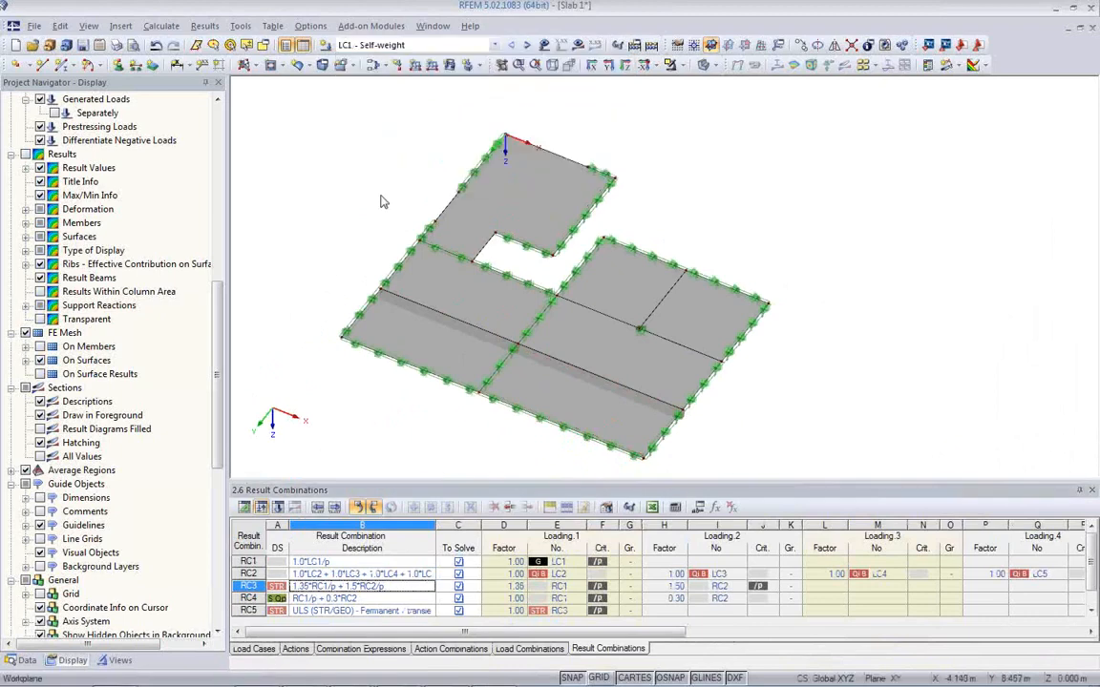
pyautogui.click(448, 67)
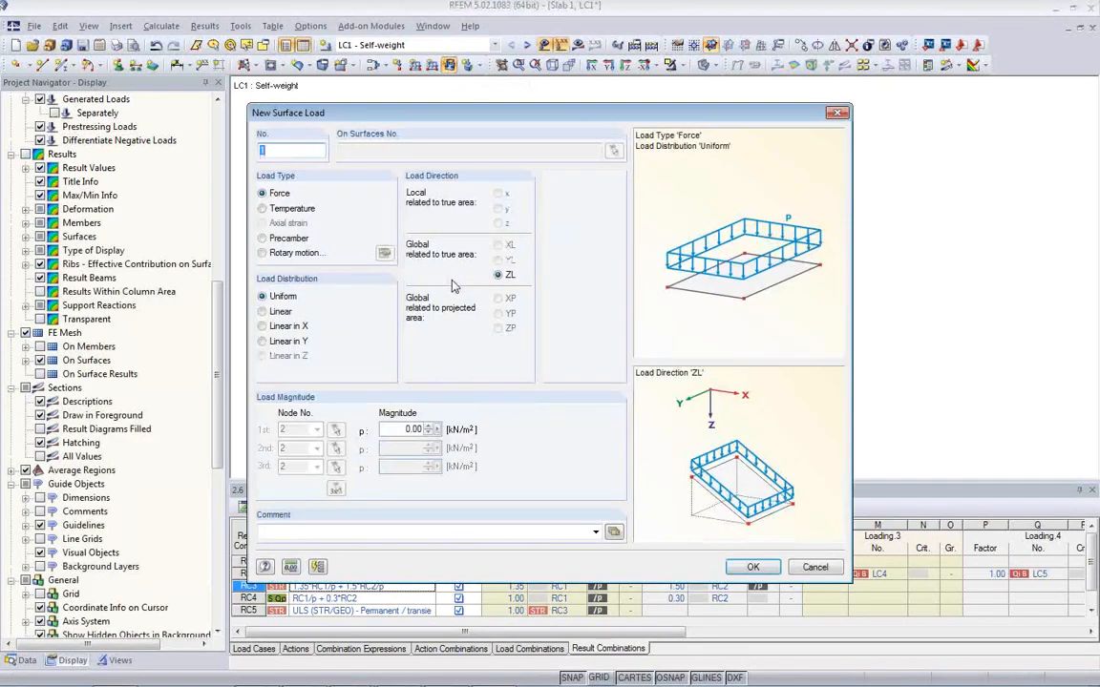
pyautogui.click(413, 429)
pyautogui.write('2.5')
pyautogui.click(752, 567)
pyautogui.moveTo(287, 89); pyautogui.dragTo(764, 437)
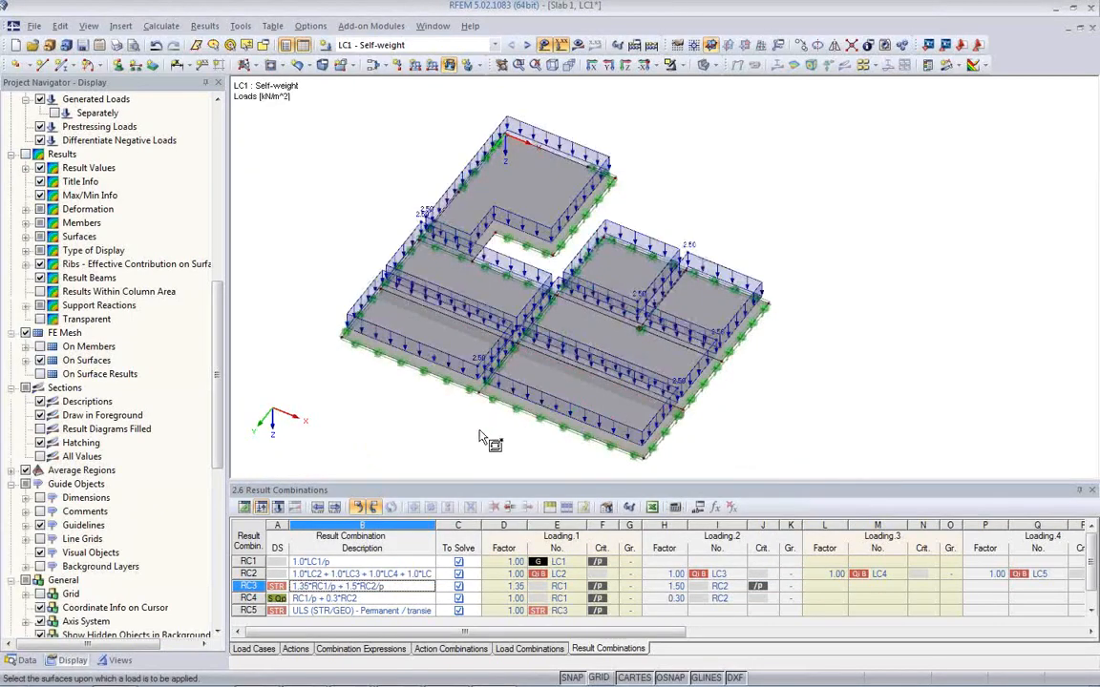
# In load case LC2 - p1, apply a uniform 3.5 kN/m² surface load to the slab surface at the coordinate origin.
pyautogui.click(527, 45)
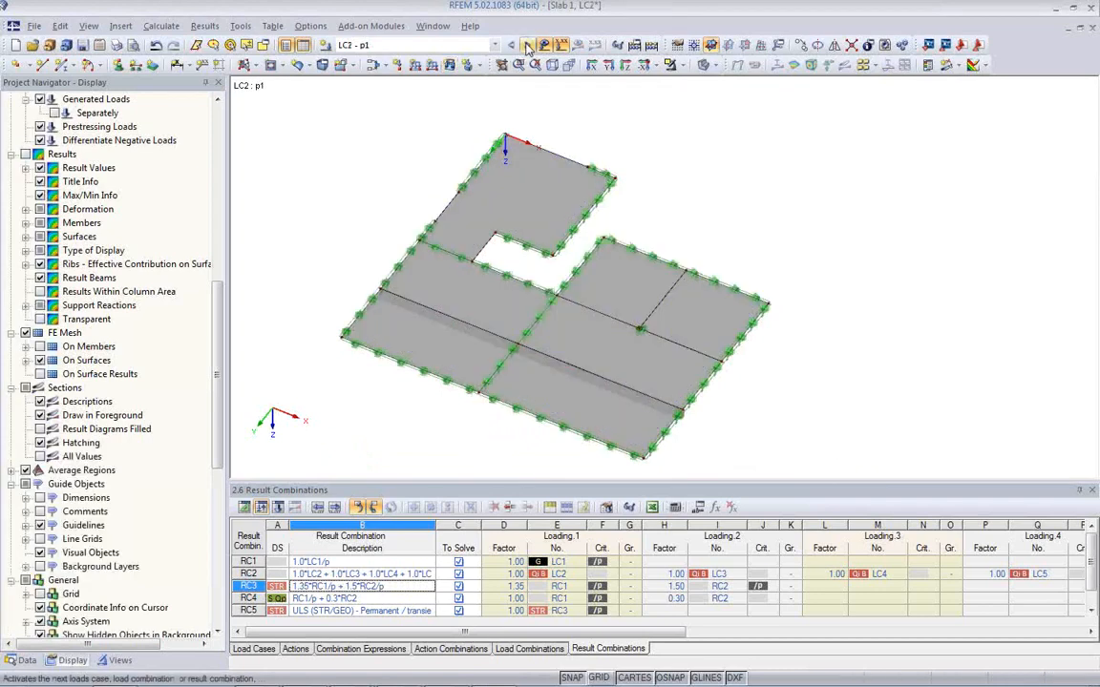
pyautogui.click(451, 74)
pyautogui.write('3.5')
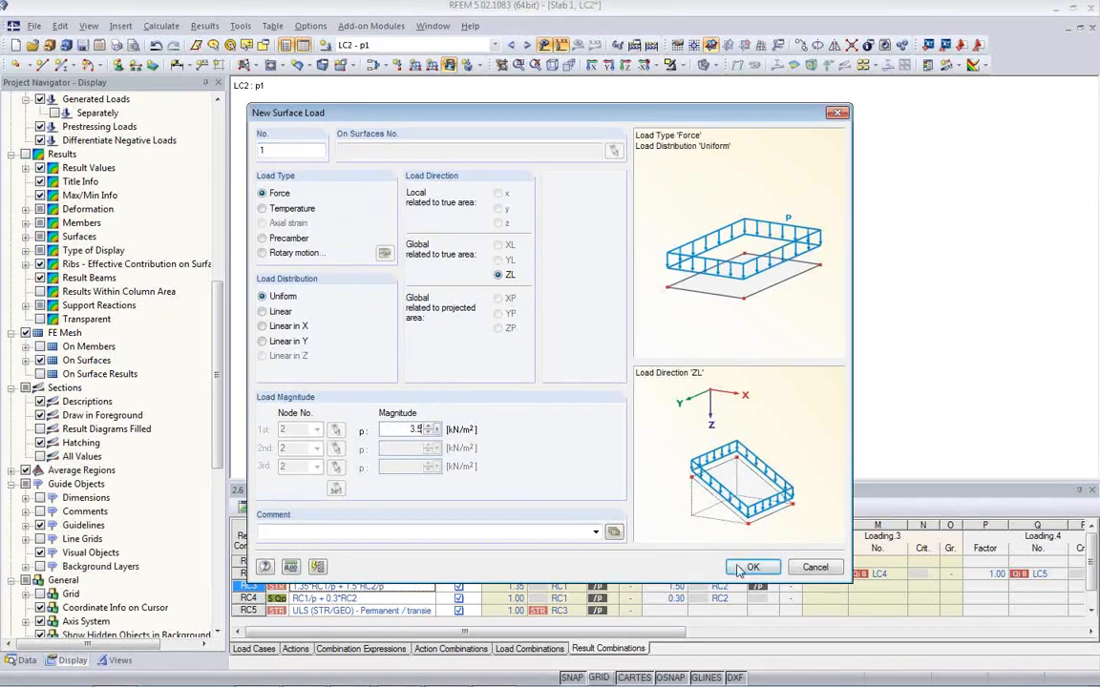
pyautogui.click(753, 567)
pyautogui.click(487, 196)
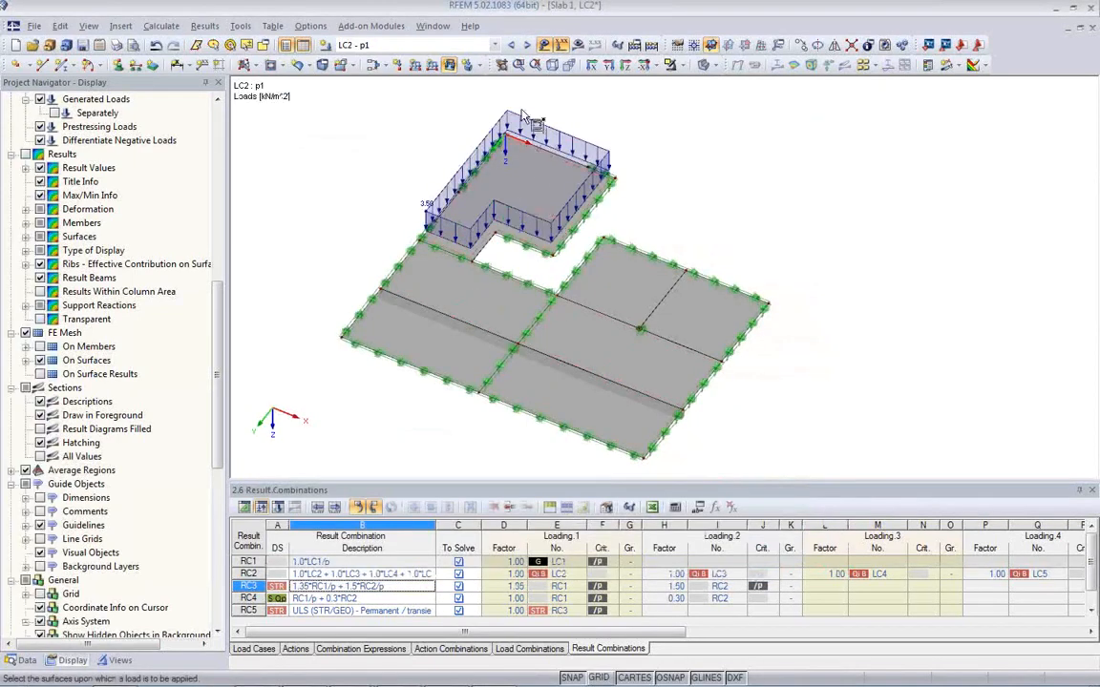
# Apply a uniform 3.5 kN/m² surface load to a different slab surface in each load case from LC3 - p2 to LC8 - p7.
pyautogui.click(526, 44)
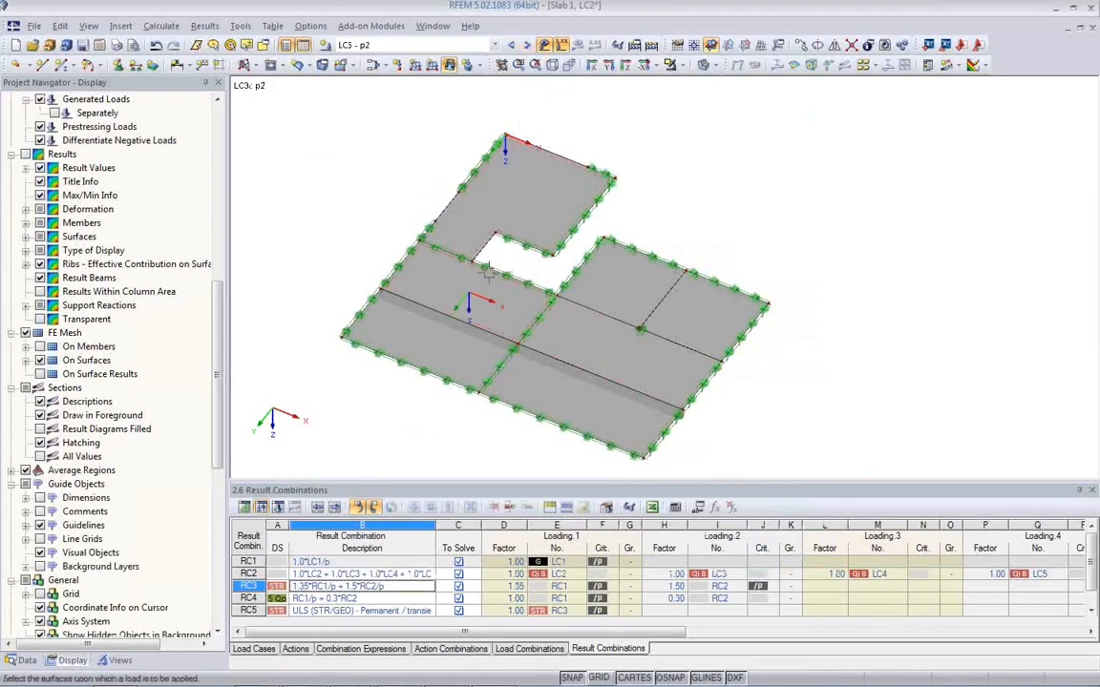
pyautogui.click(524, 48)
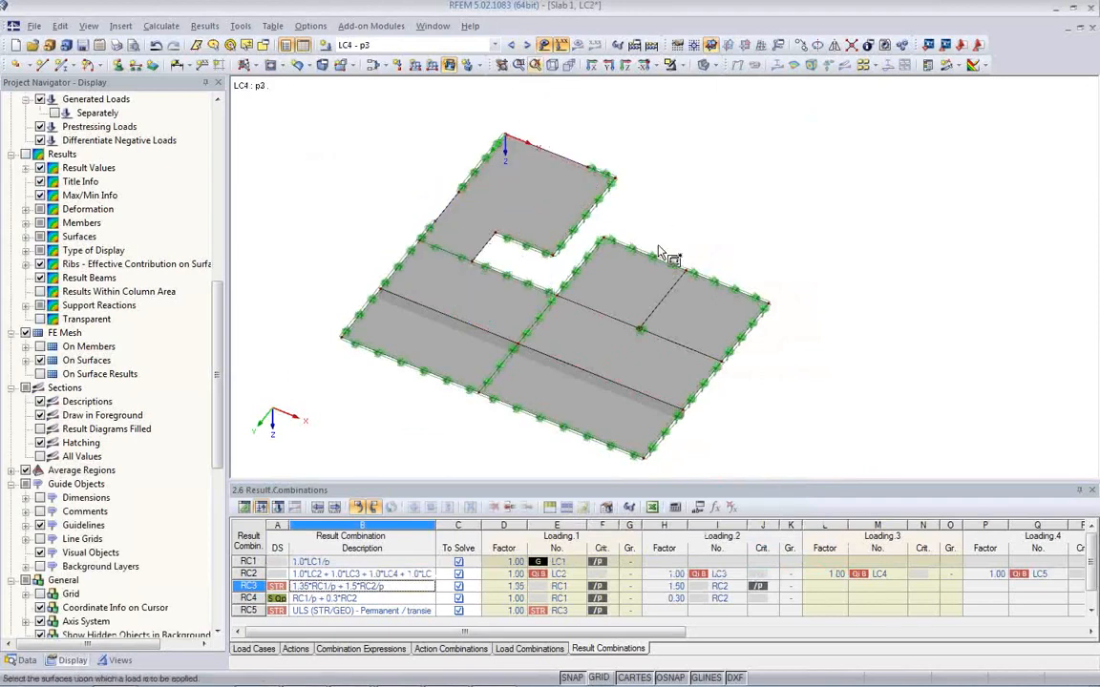
pyautogui.click(525, 46)
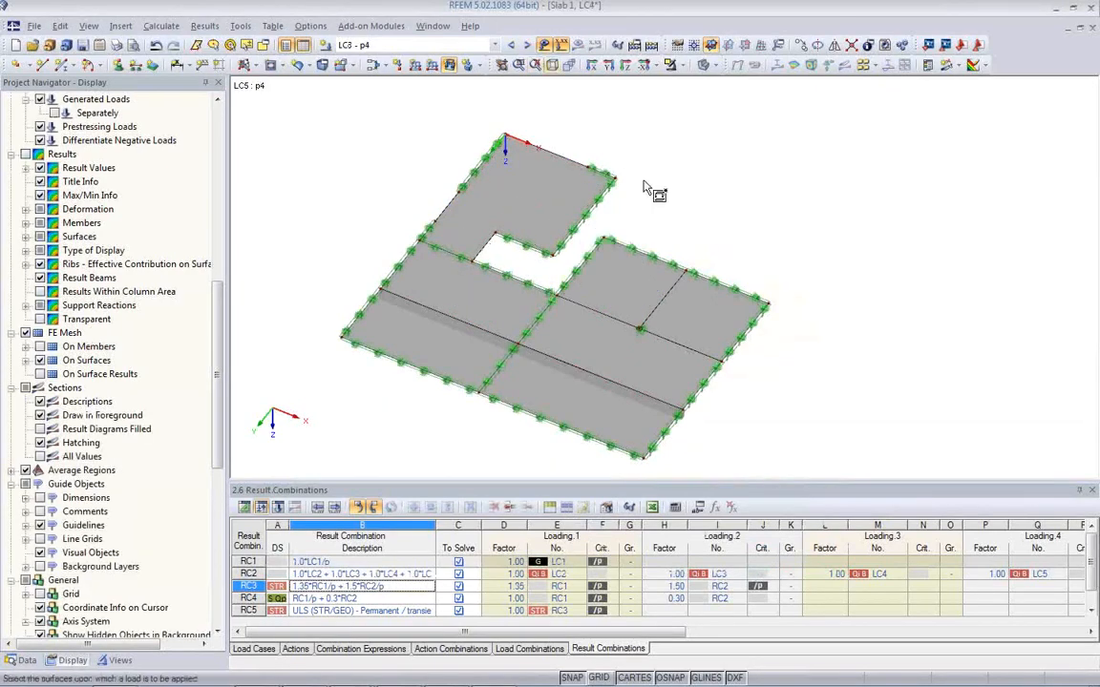
pyautogui.click(524, 46)
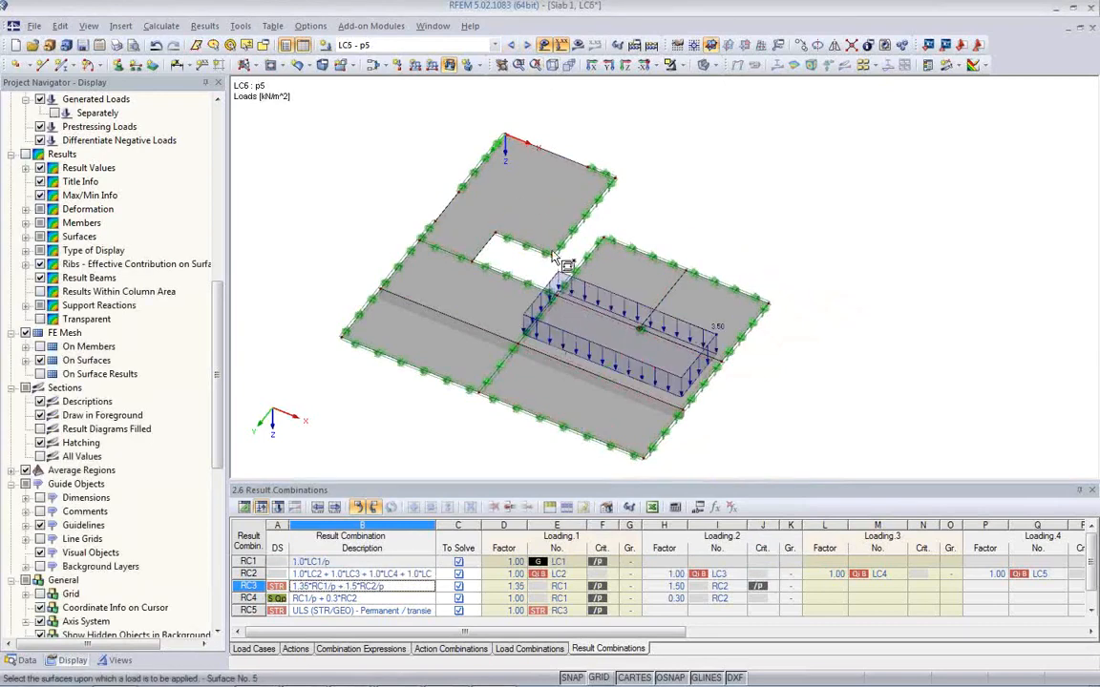
pyautogui.click(525, 46)
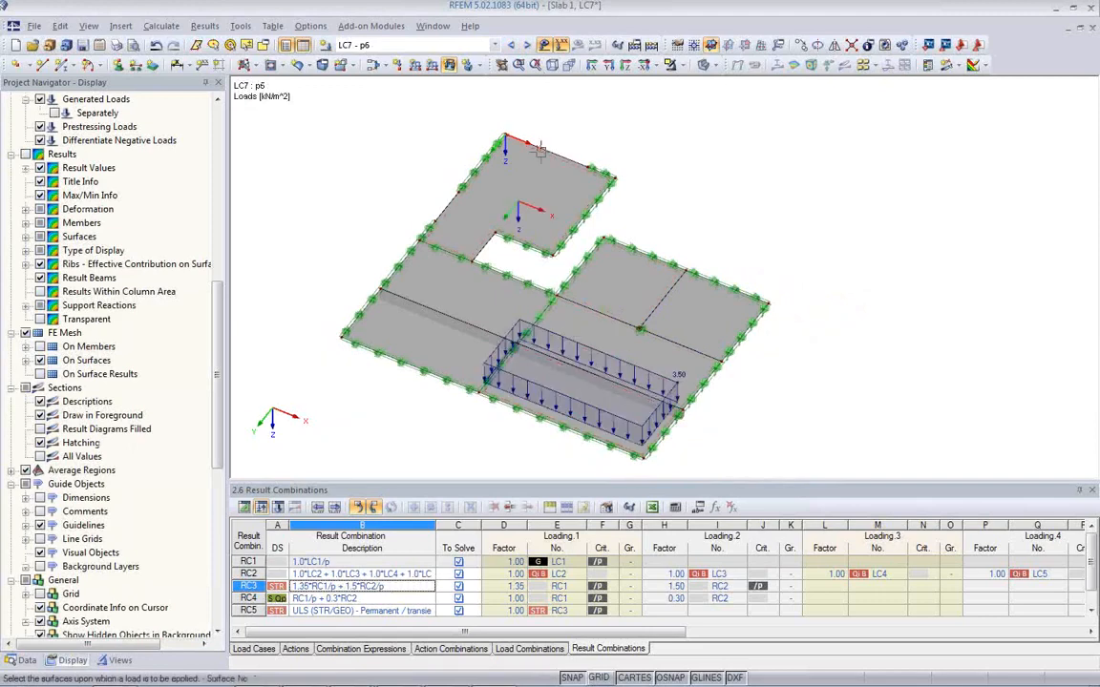
pyautogui.click(525, 46)
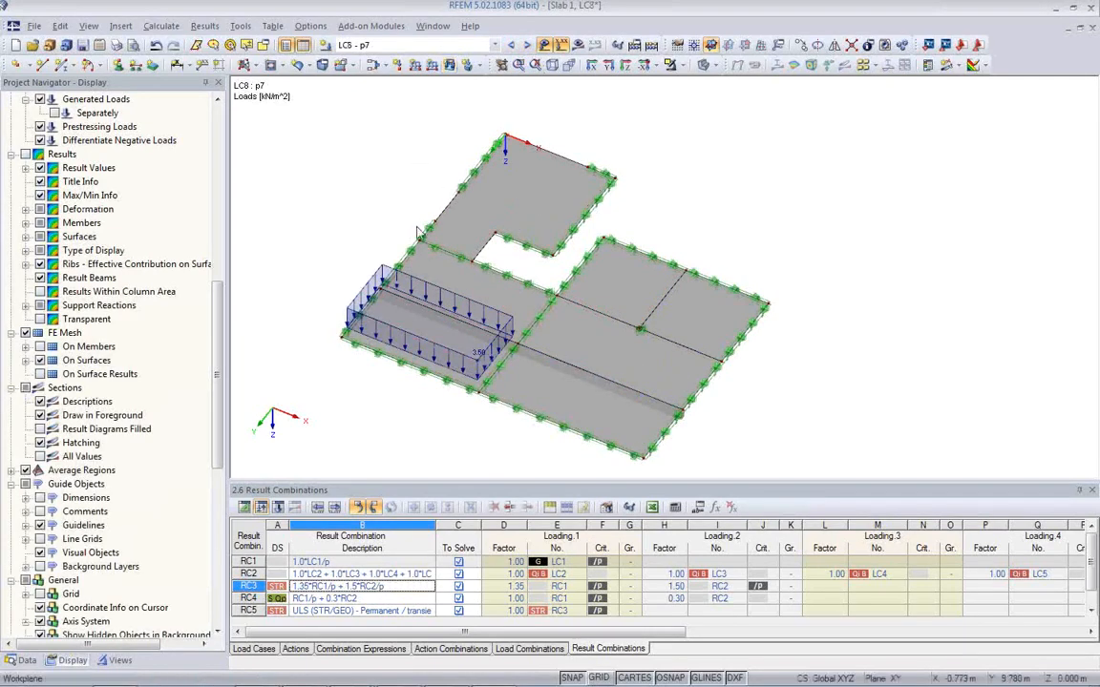
# Hide the loads so that only the slab model with its supports is displayed.
pyautogui.scroll(-1, 329, 234)
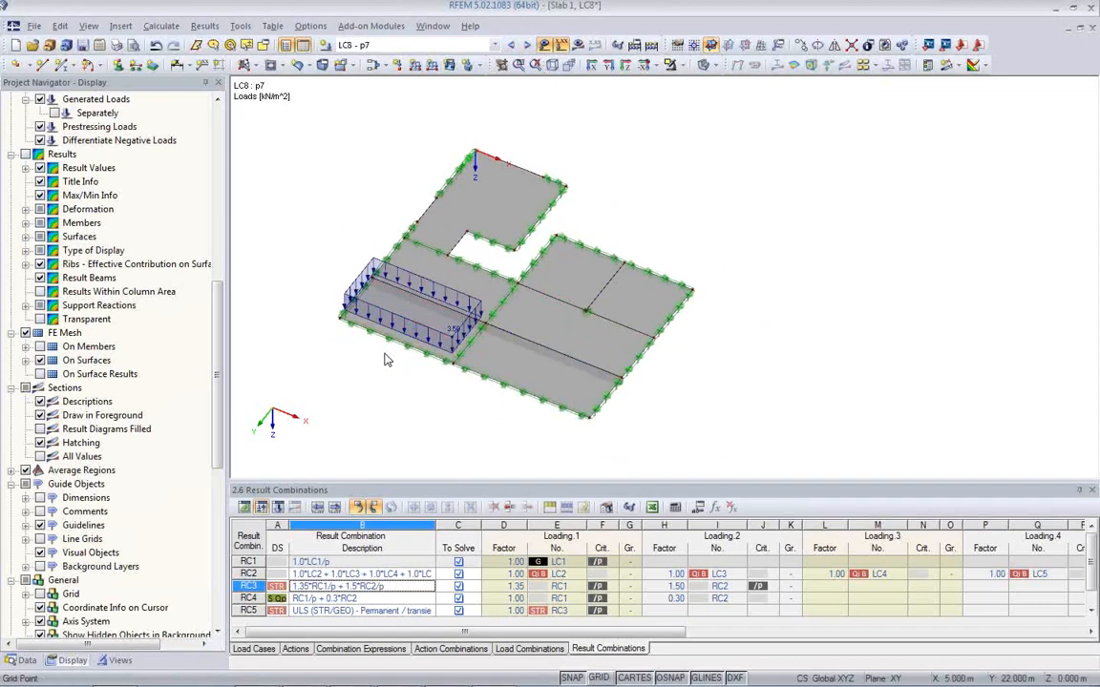
pyautogui.click(546, 46)
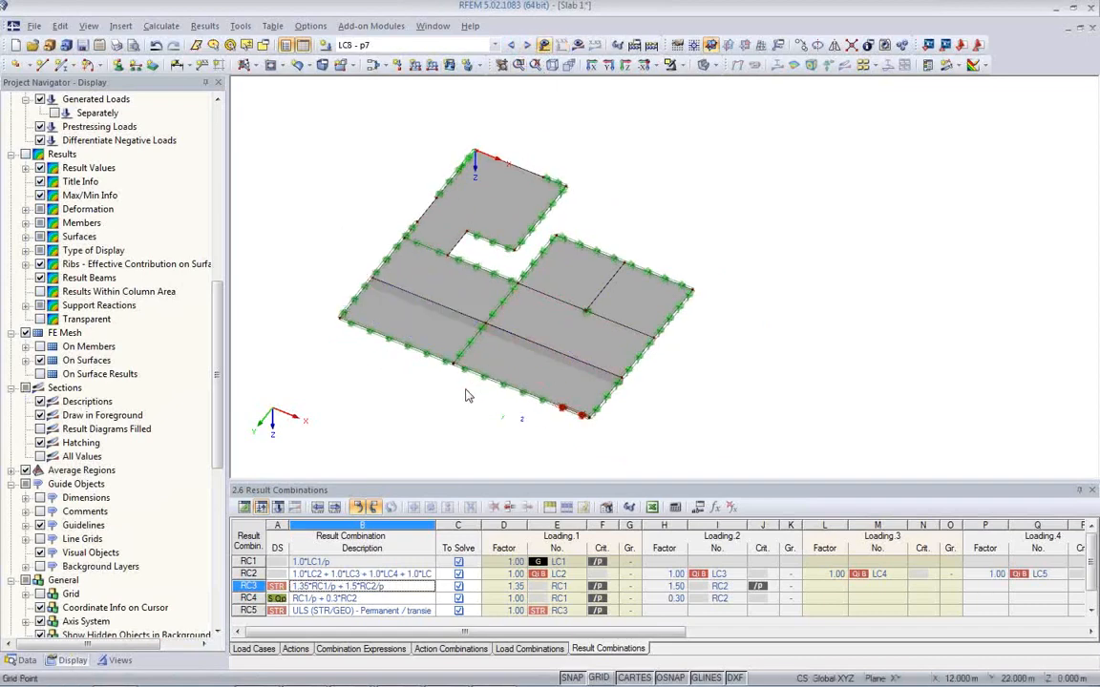
pyautogui.scroll(2, 465, 397)
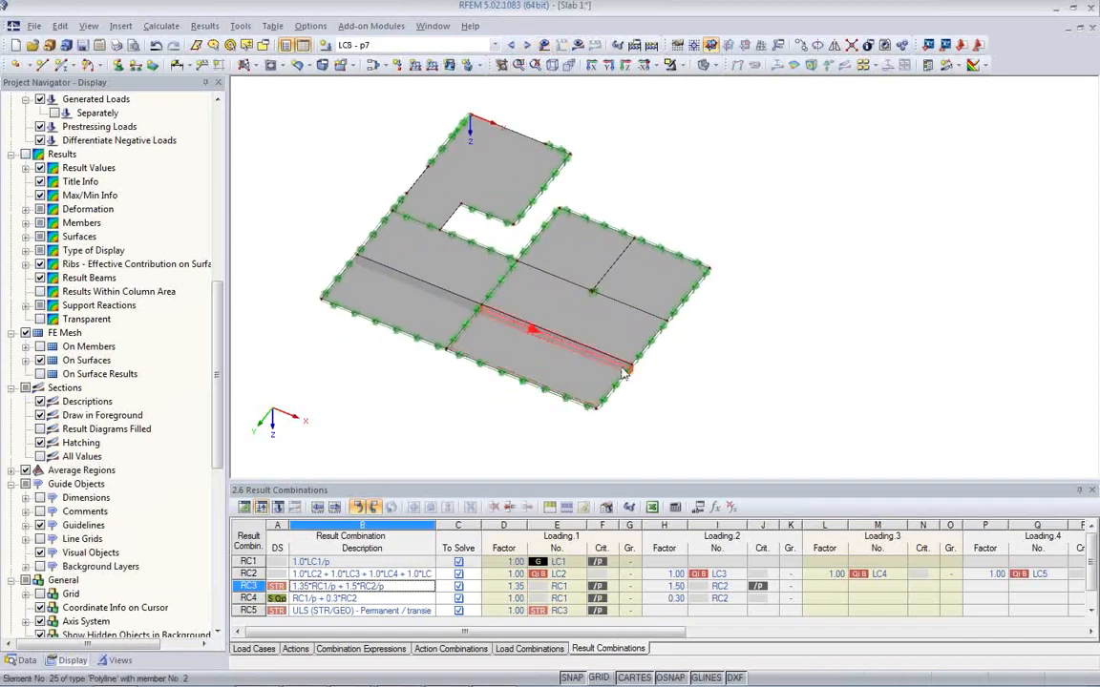
pyautogui.scroll(1, 618, 329)
pyautogui.moveTo(553, 338); pyautogui.dragTo(601, 374, button='middle')
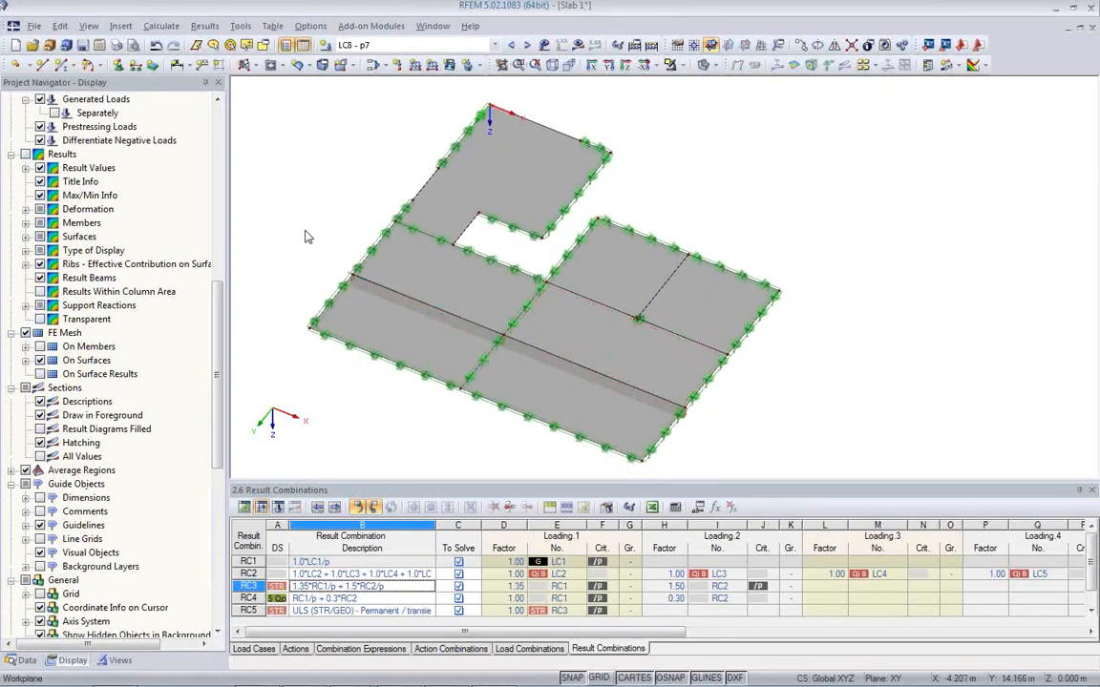
# In the FE mesh settings, activate mesh refinement along lines with a relationship of 0.250.
pyautogui.click(160, 26)
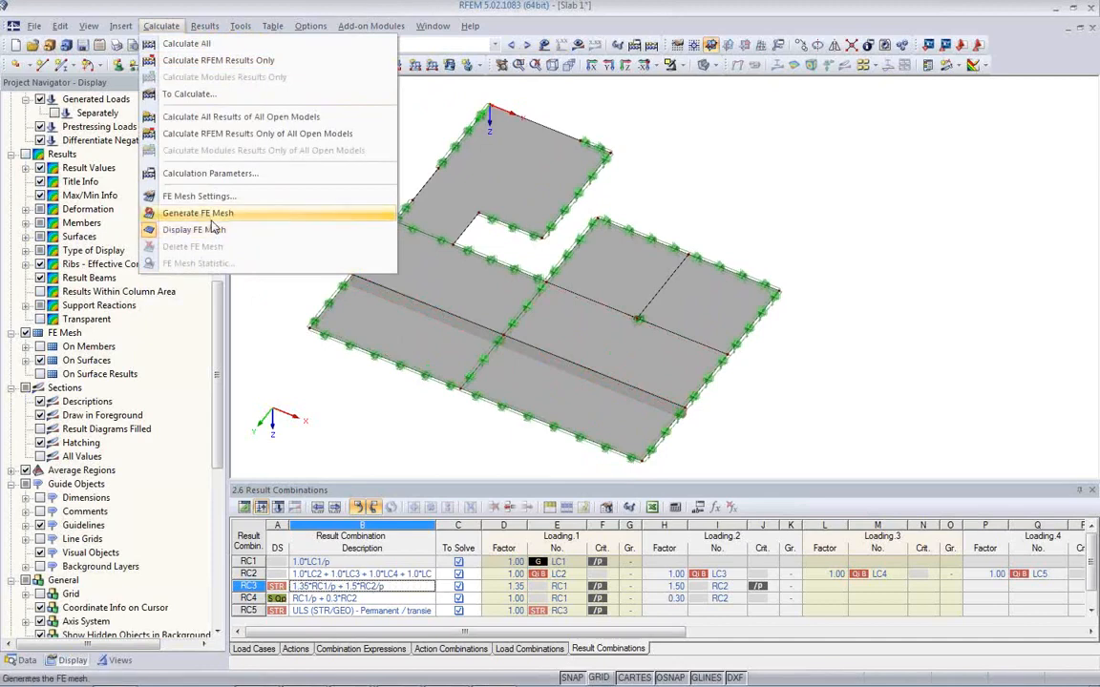
pyautogui.click(211, 201)
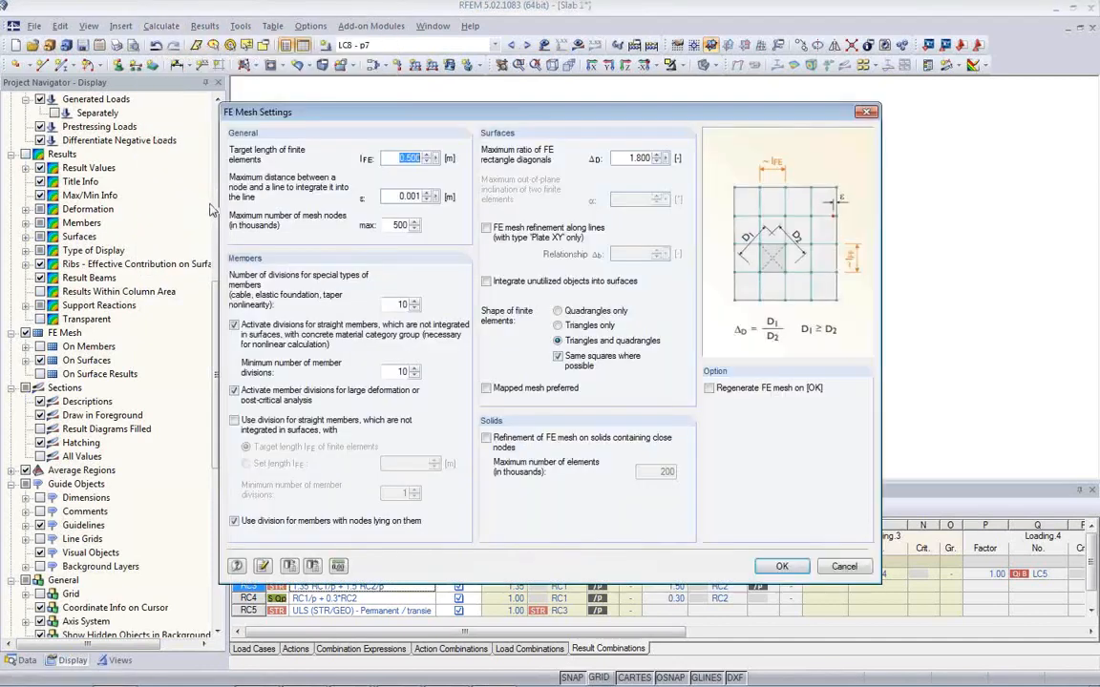
pyautogui.click(398, 195)
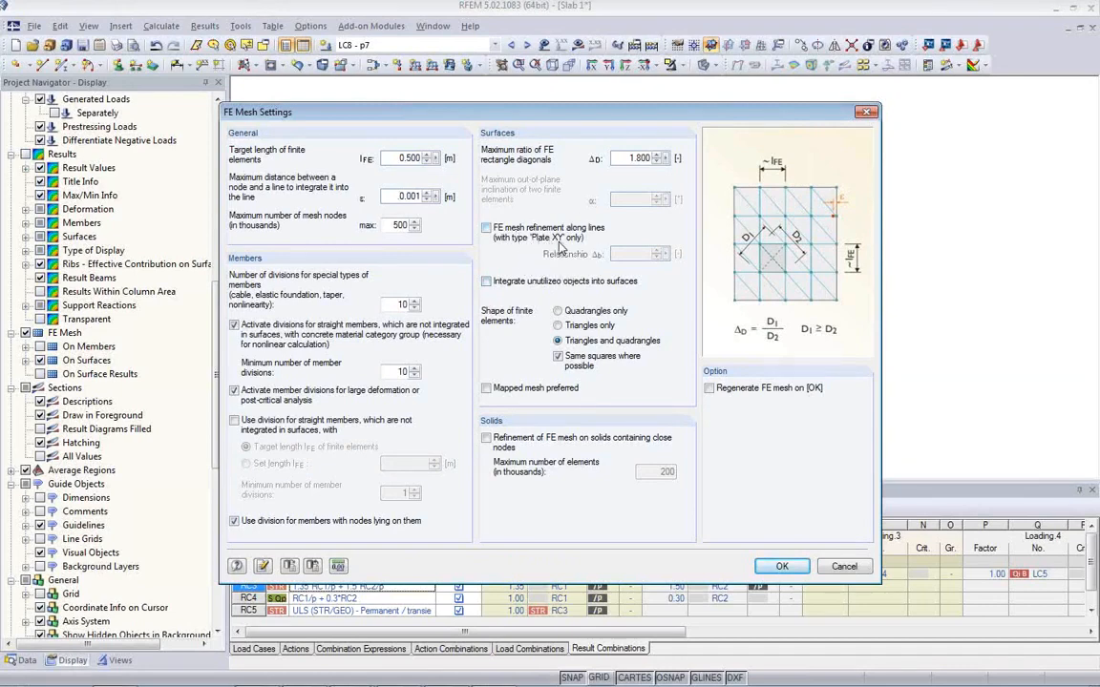
pyautogui.click(485, 229)
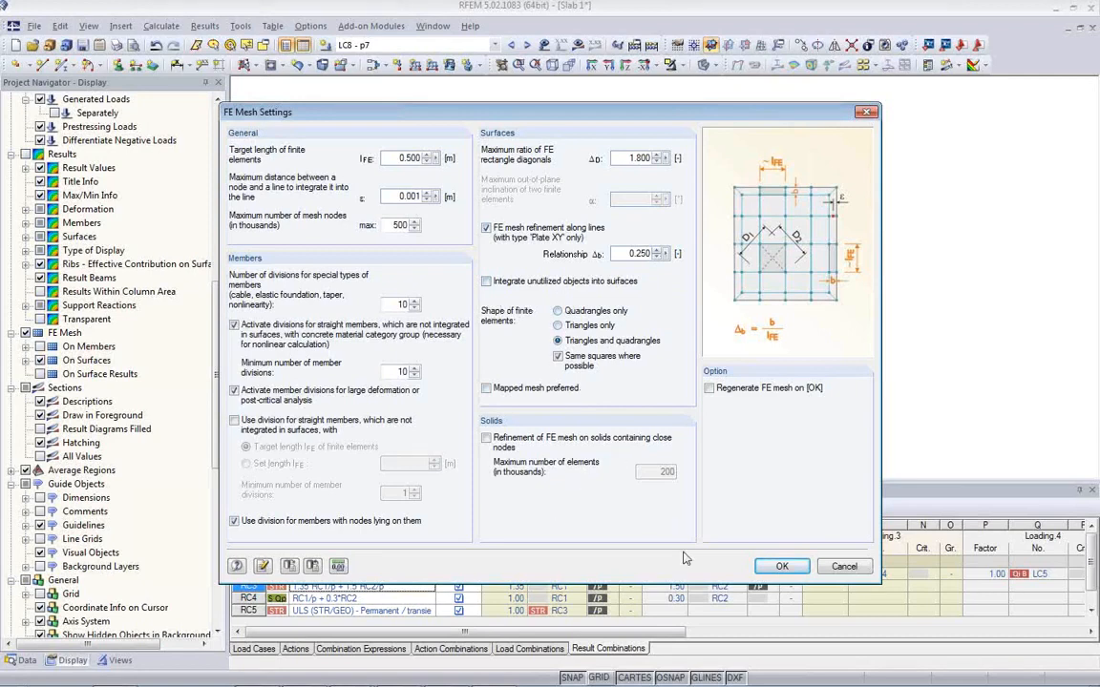
pyautogui.press('Return')
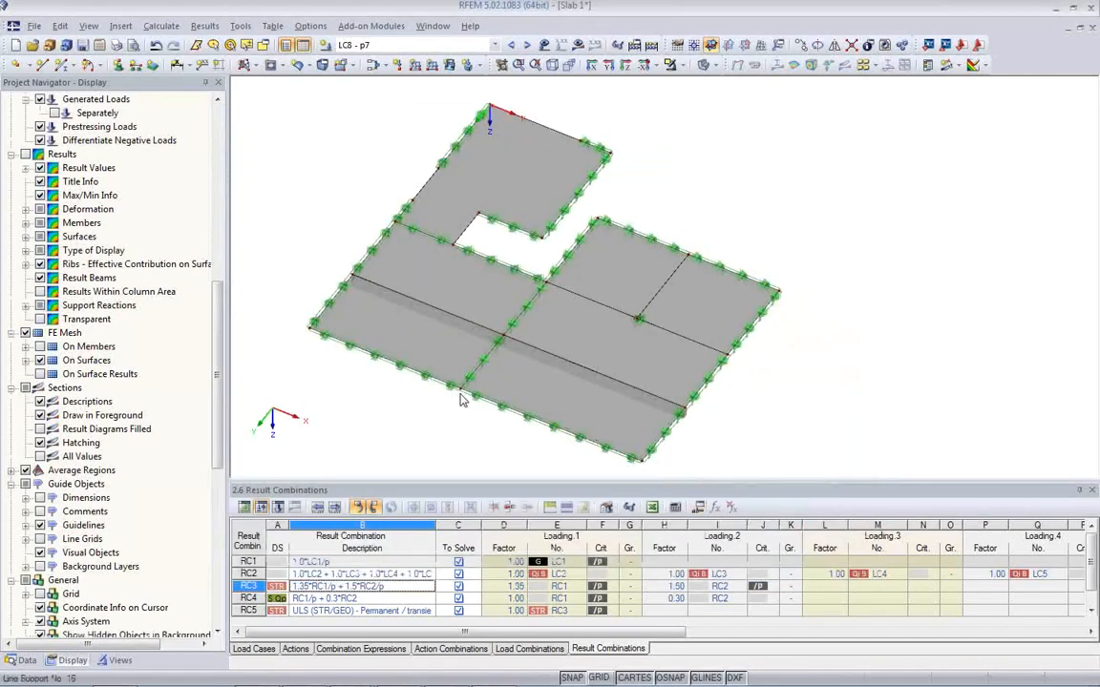
# Switch the model to wireframe display and create a rectangular FE mesh refinement on node 6 at the nodal support inside the slab.
pyautogui.scroll(5, 632, 323)
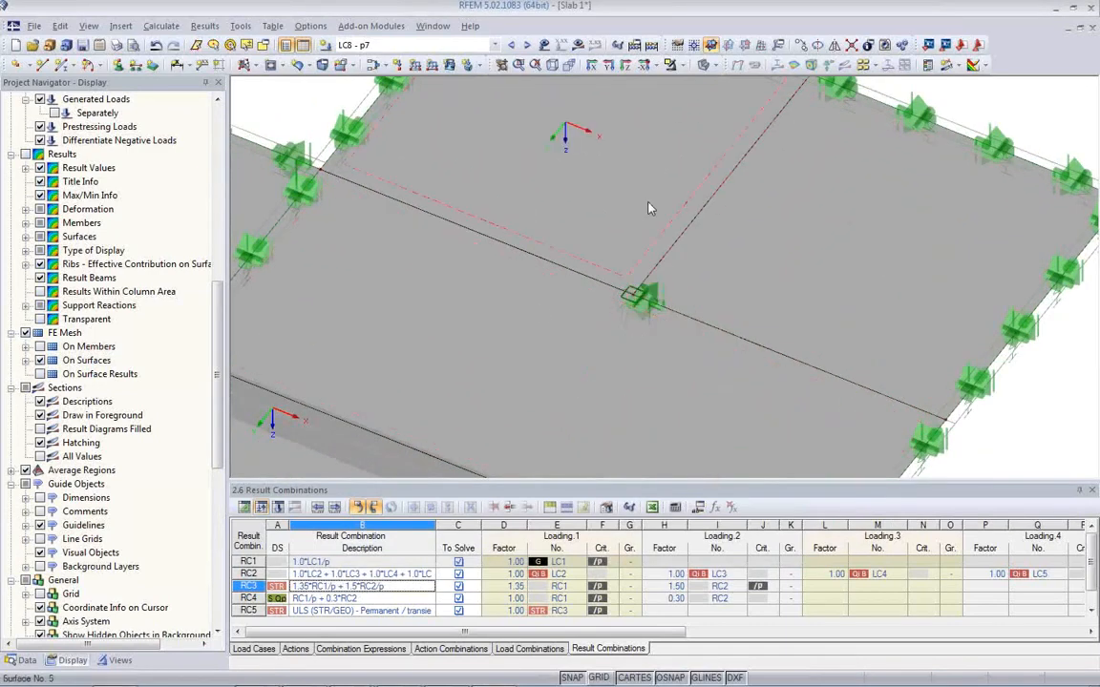
pyautogui.click(703, 65)
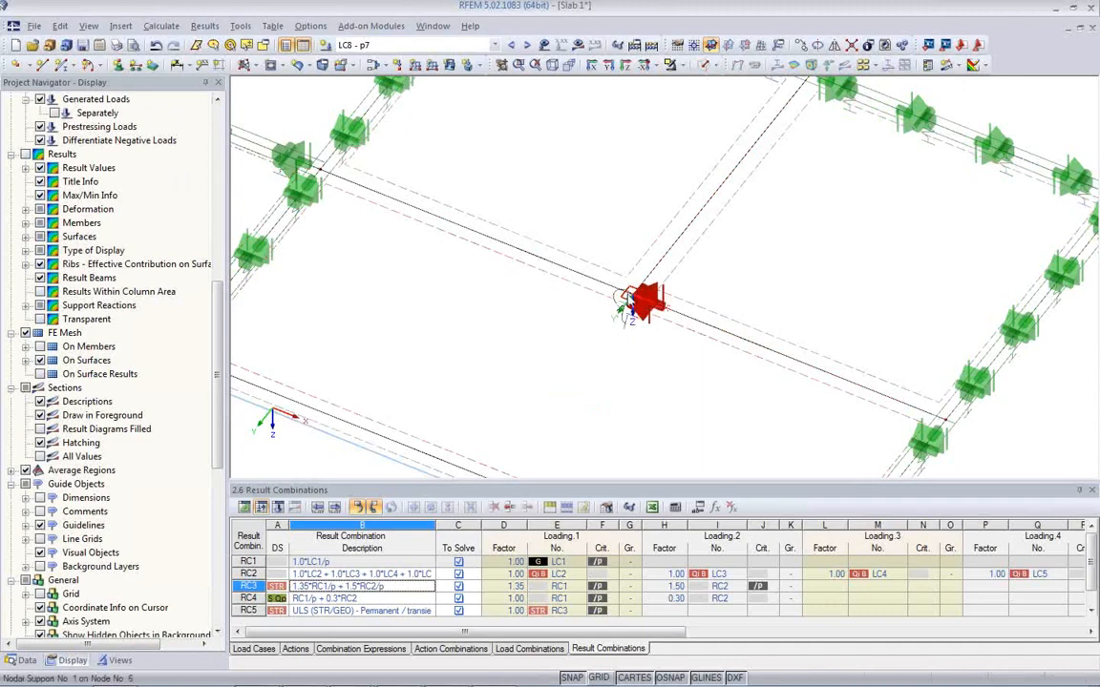
pyautogui.rightClick(635, 301)
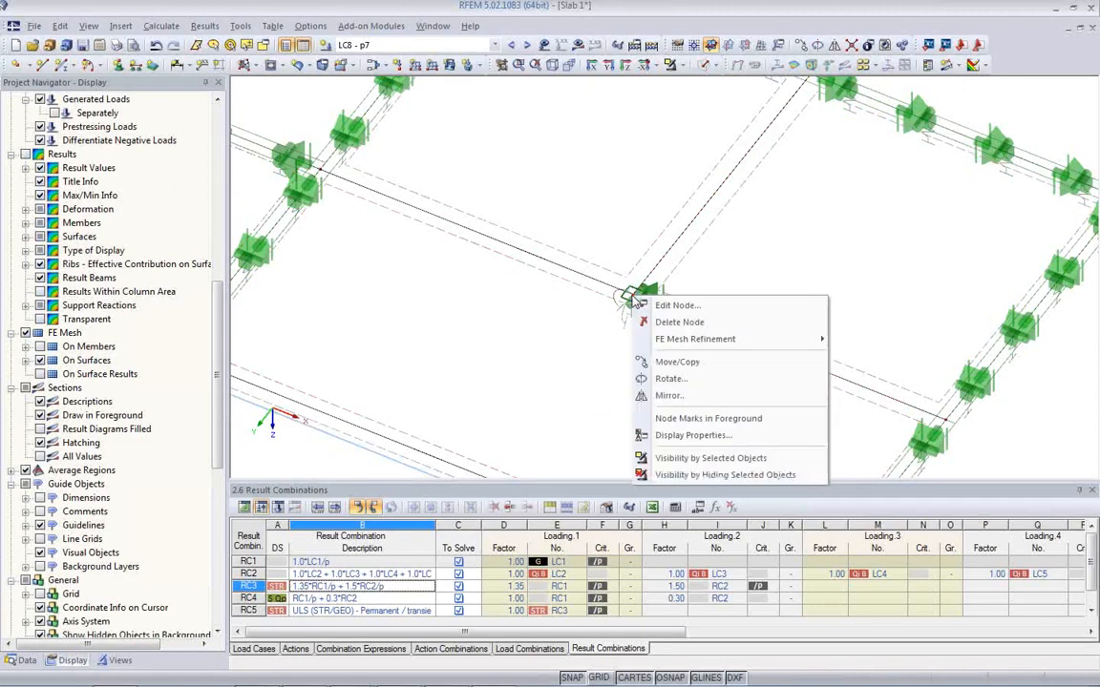
pyautogui.moveTo(674, 343)
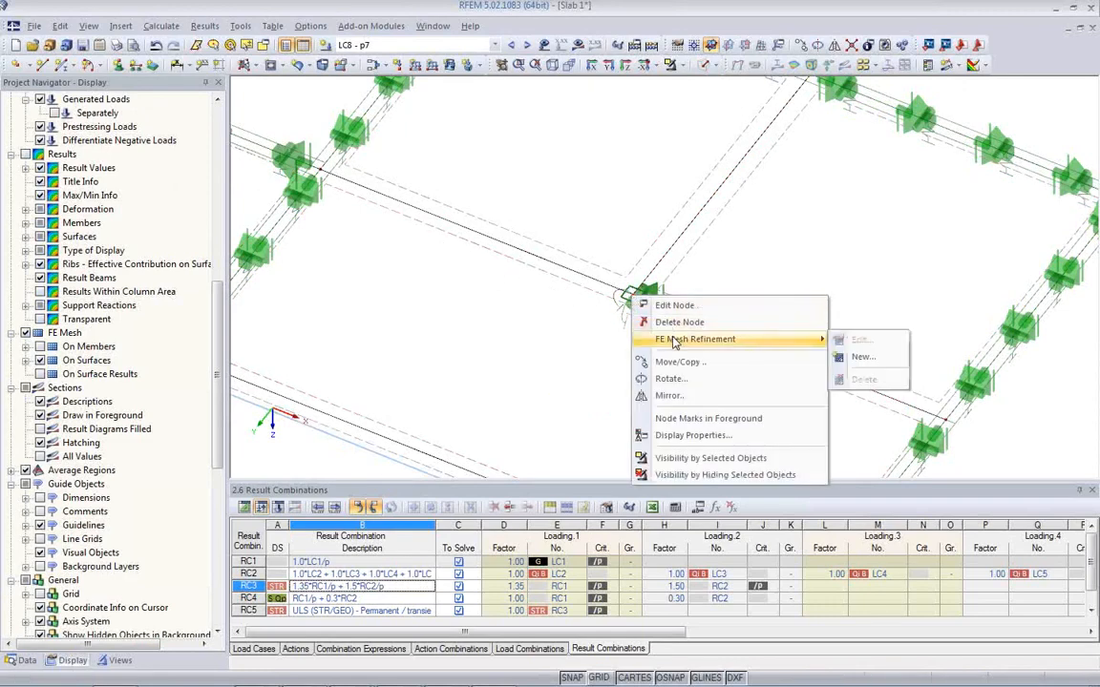
pyautogui.click(874, 361)
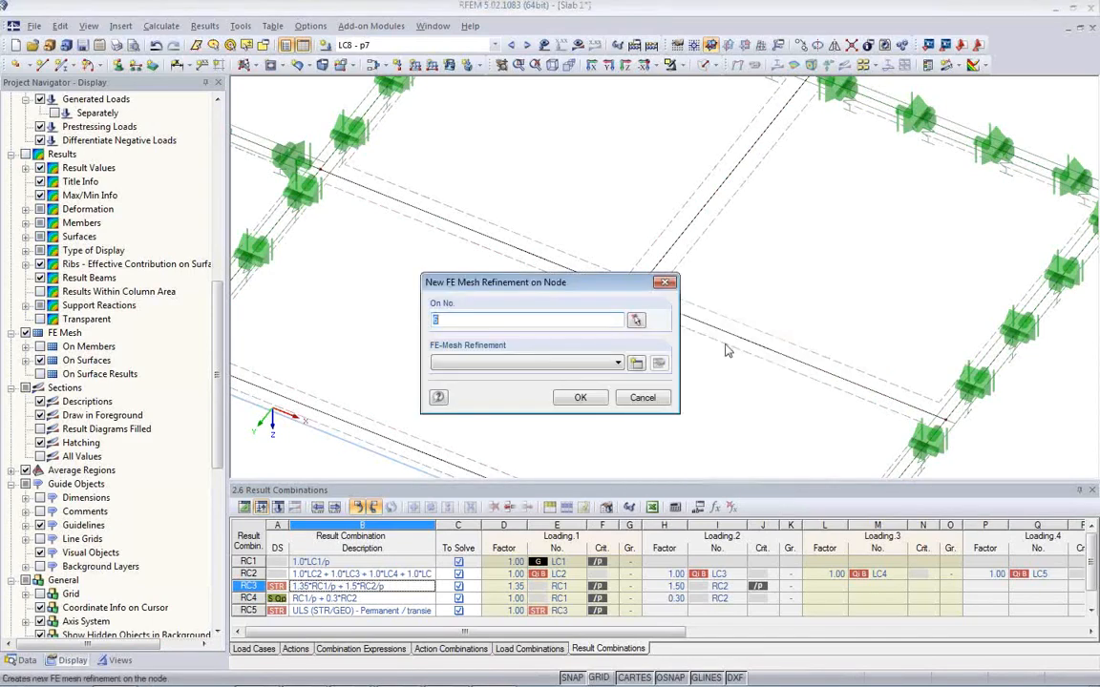
pyautogui.click(636, 365)
pyautogui.click(372, 258)
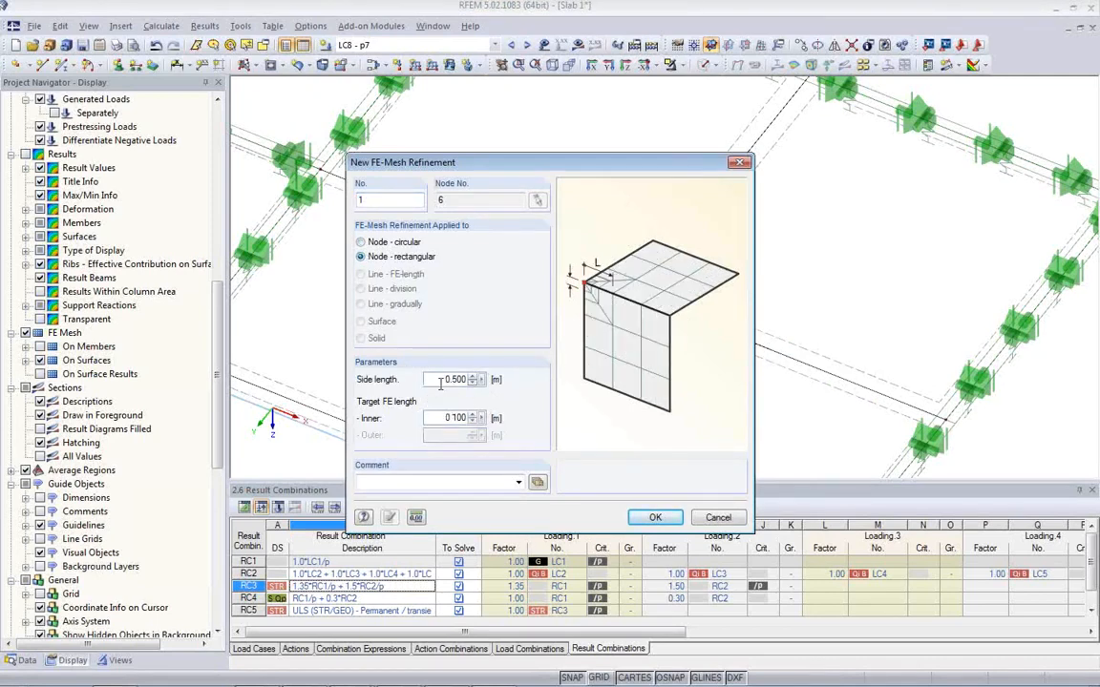
pyautogui.doubleClick(446, 379)
pyautogui.doubleClick(445, 379)
pyautogui.click(456, 380)
pyautogui.click(666, 522)
pyautogui.click(580, 398)
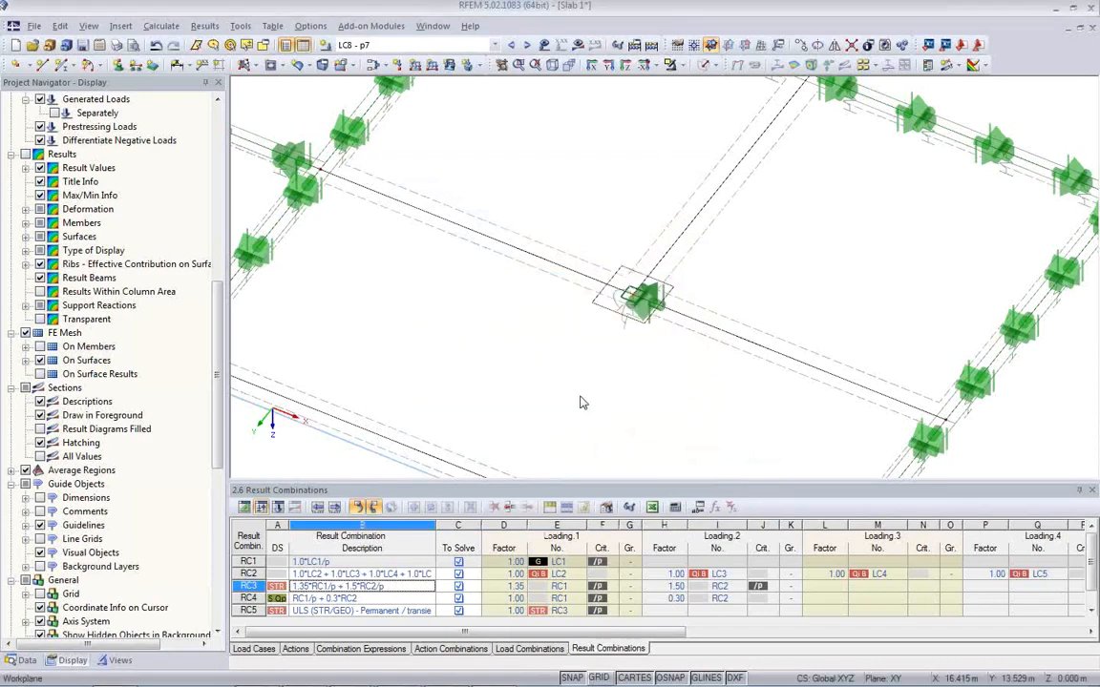
# Save the model and calculate its RFEM results.
pyautogui.scroll(-4, 586, 381)
pyautogui.scroll(-5, 653, 305)
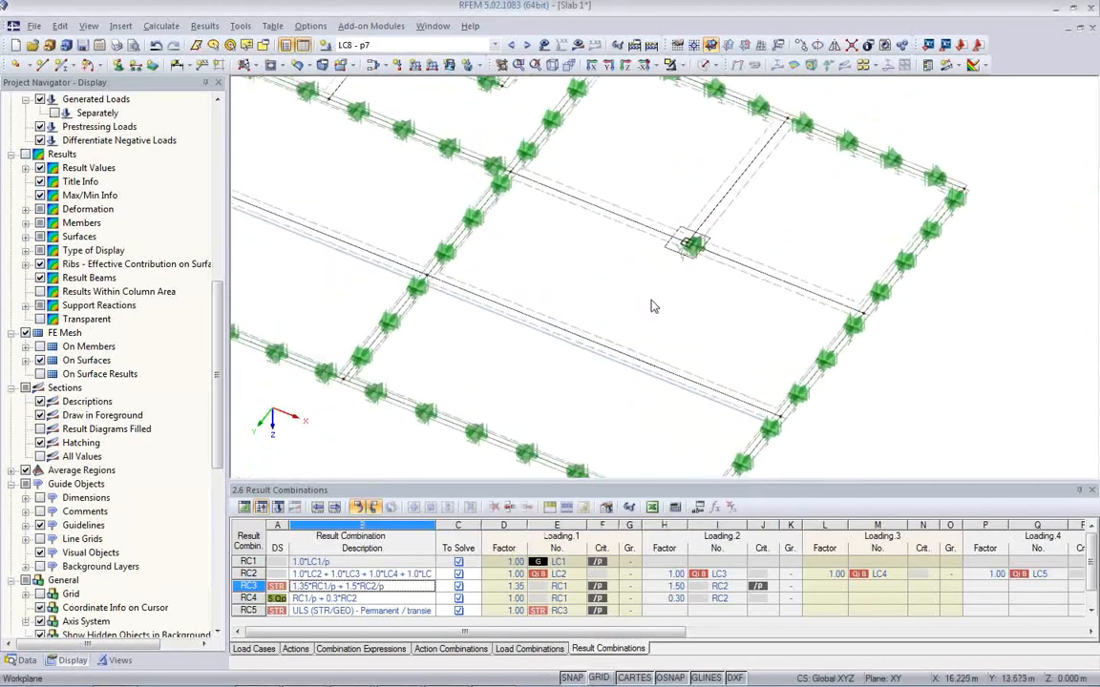
pyautogui.click(82, 47)
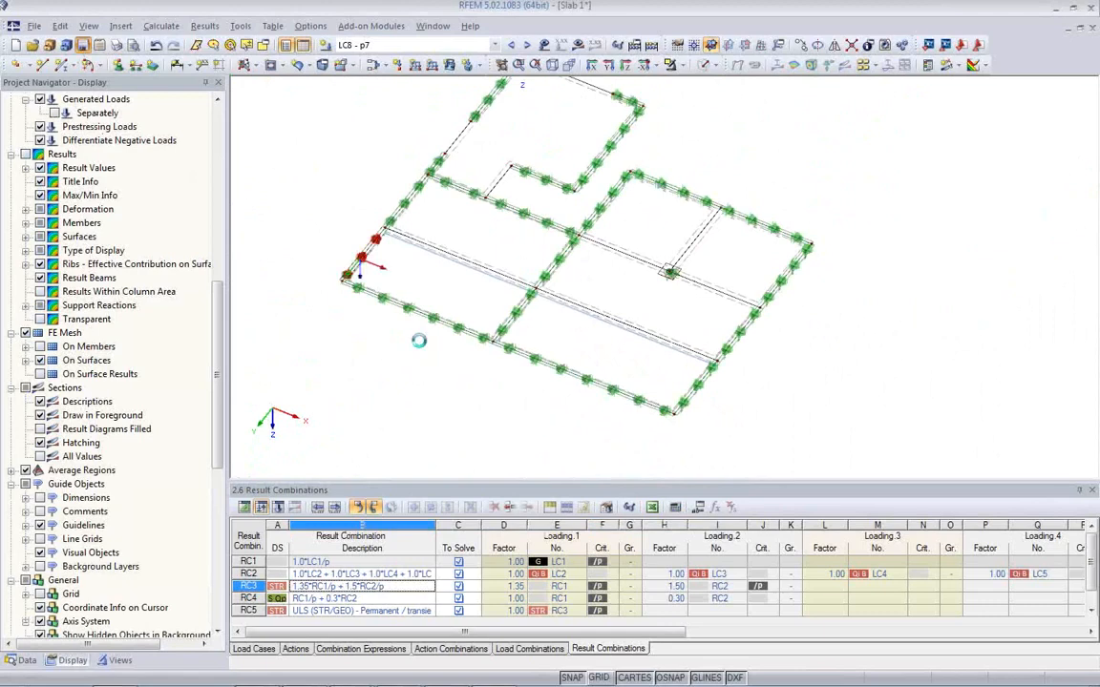
pyautogui.moveTo(417, 376); pyautogui.dragTo(414, 402, button='middle')
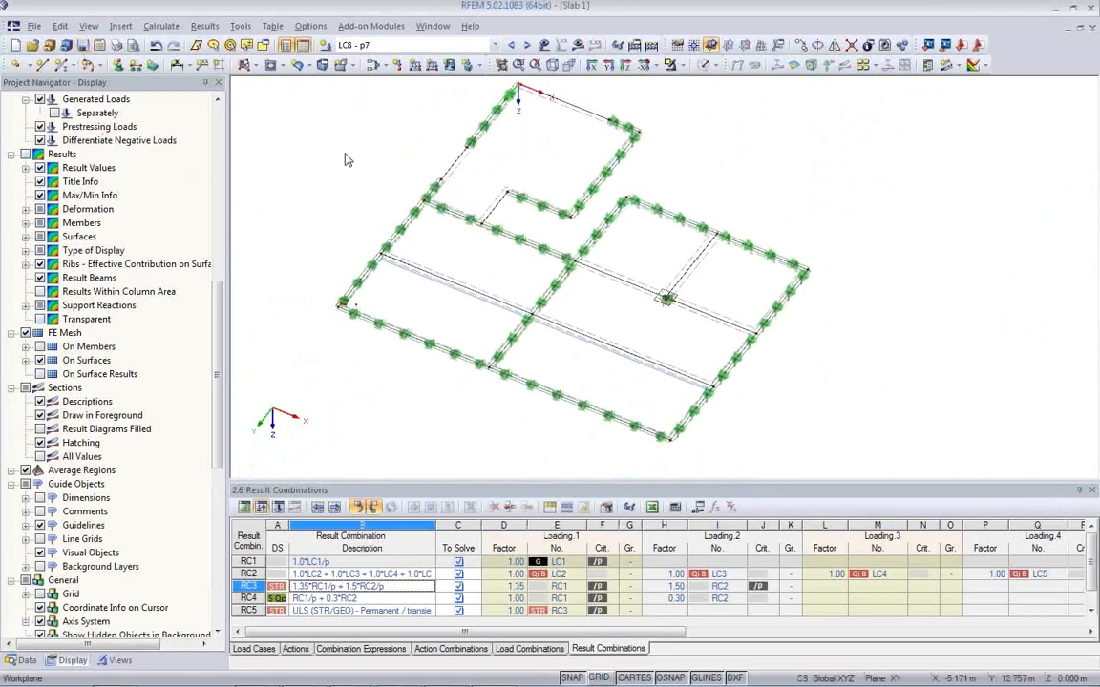
pyautogui.click(178, 28)
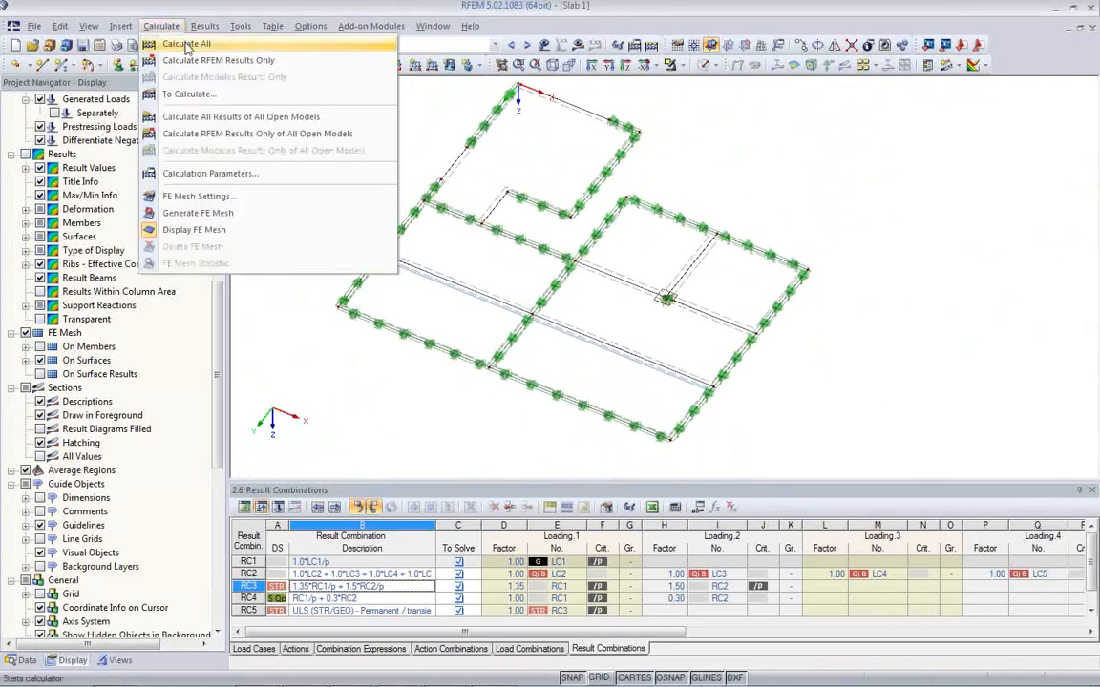
pyautogui.click(196, 60)
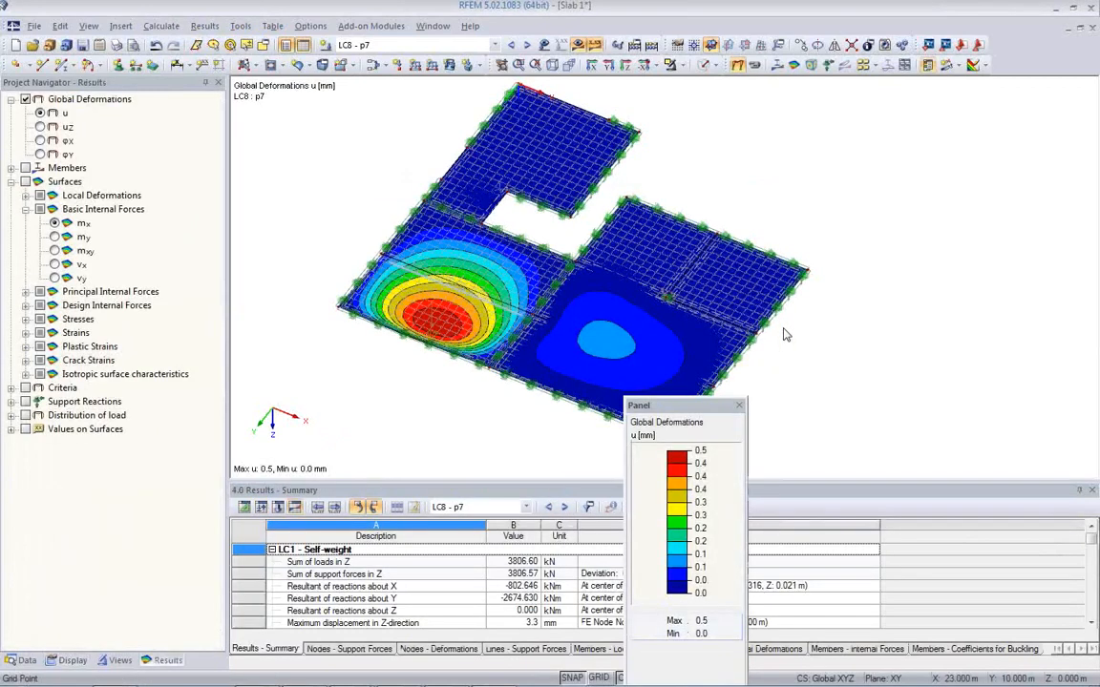
# Display the global deformations of LC1 - Self-weight, with the colour scale panel moved clear of the slab and the graphics area enlarged.
pyautogui.click(444, 45)
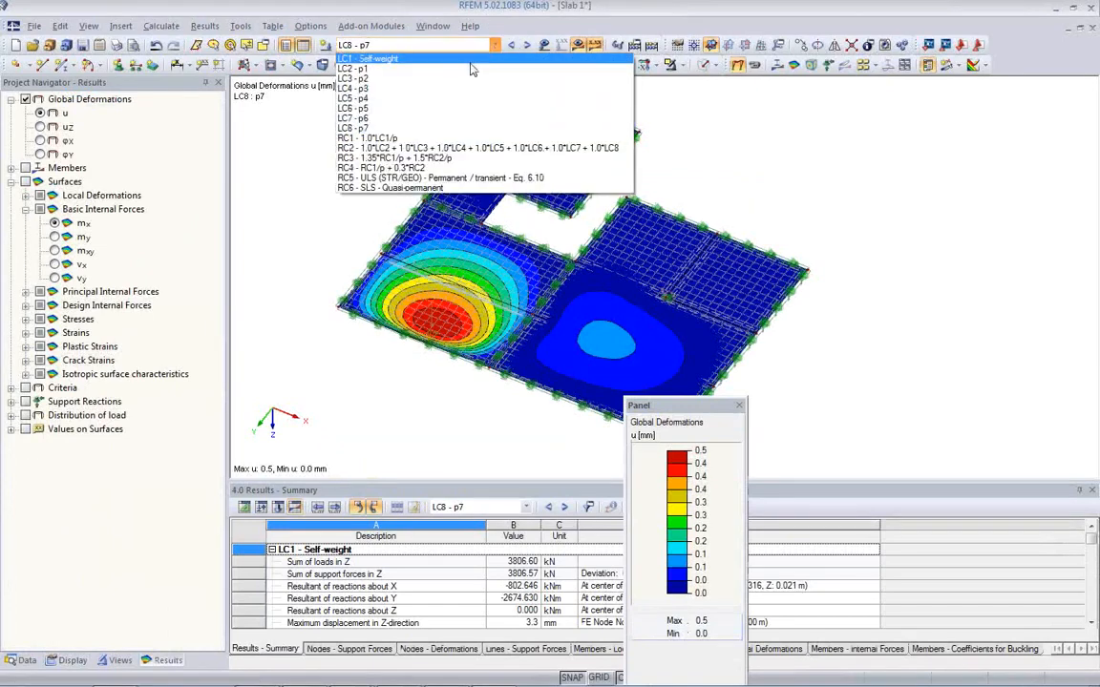
pyautogui.click(469, 60)
pyautogui.moveTo(711, 407); pyautogui.dragTo(980, 143)
pyautogui.moveTo(750, 386); pyautogui.dragTo(720, 401, button='middle')
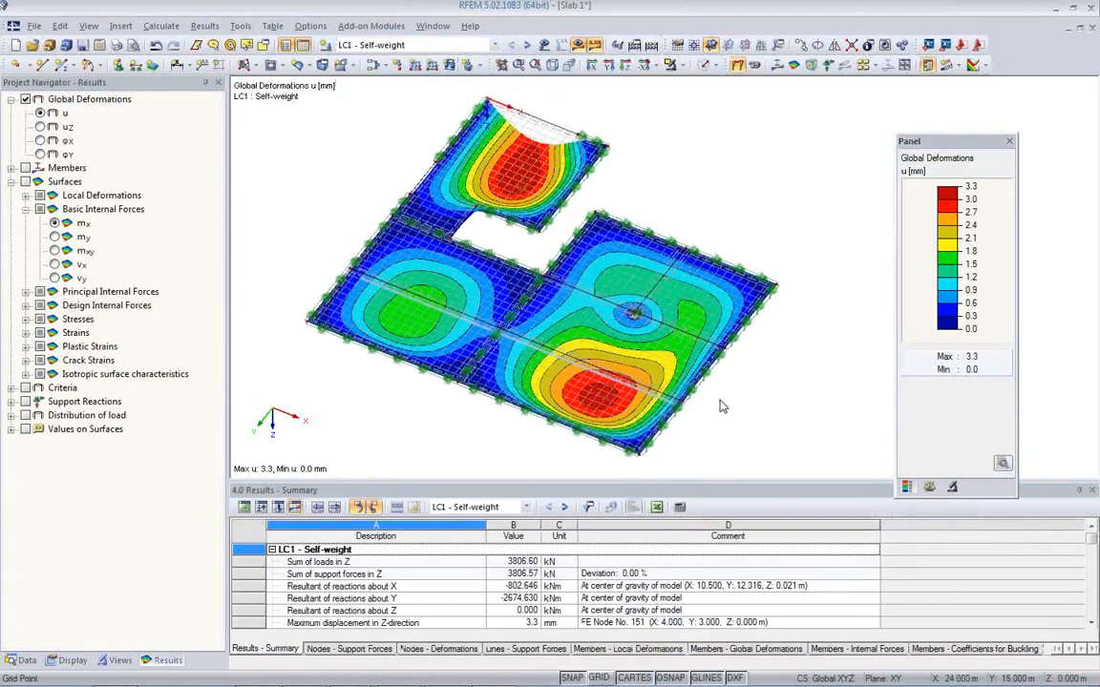
pyautogui.moveTo(732, 480); pyautogui.dragTo(711, 561)
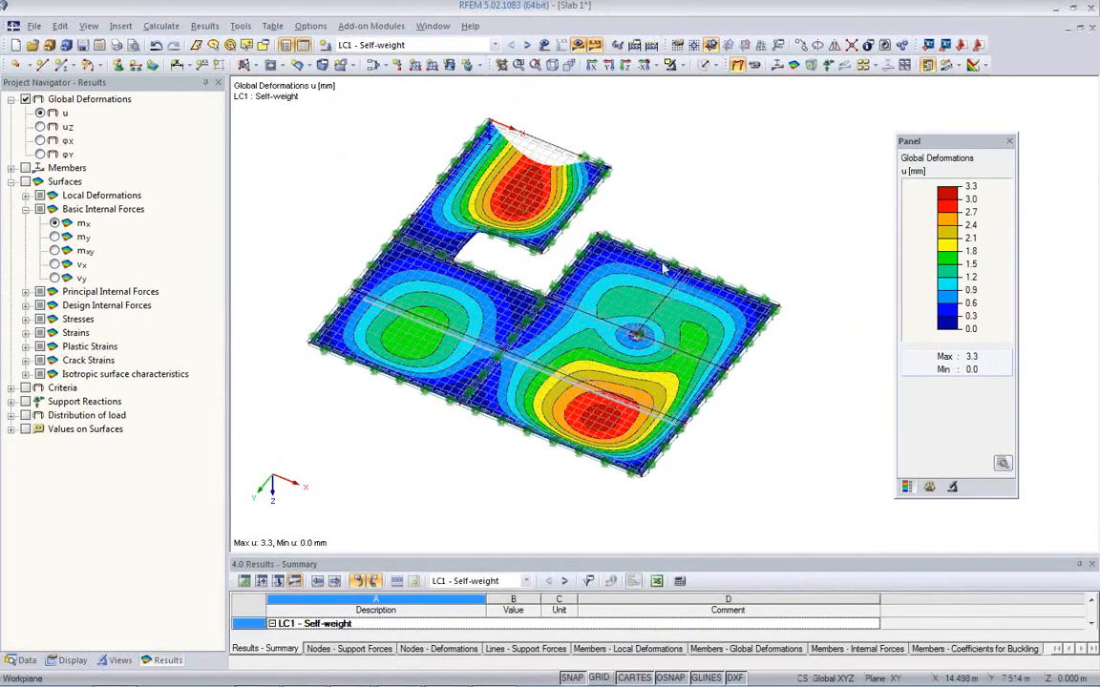
# Display the surface moments mx of LC1 in a plan view along Z and hide the FE mesh.
pyautogui.click(792, 67)
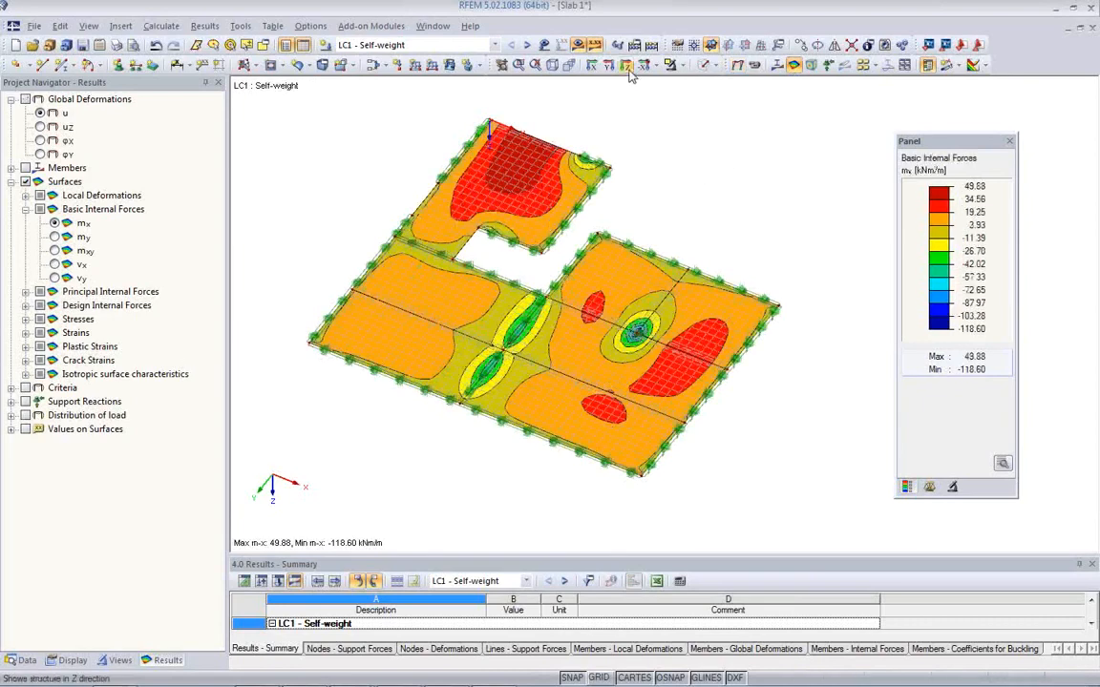
pyautogui.click(570, 65)
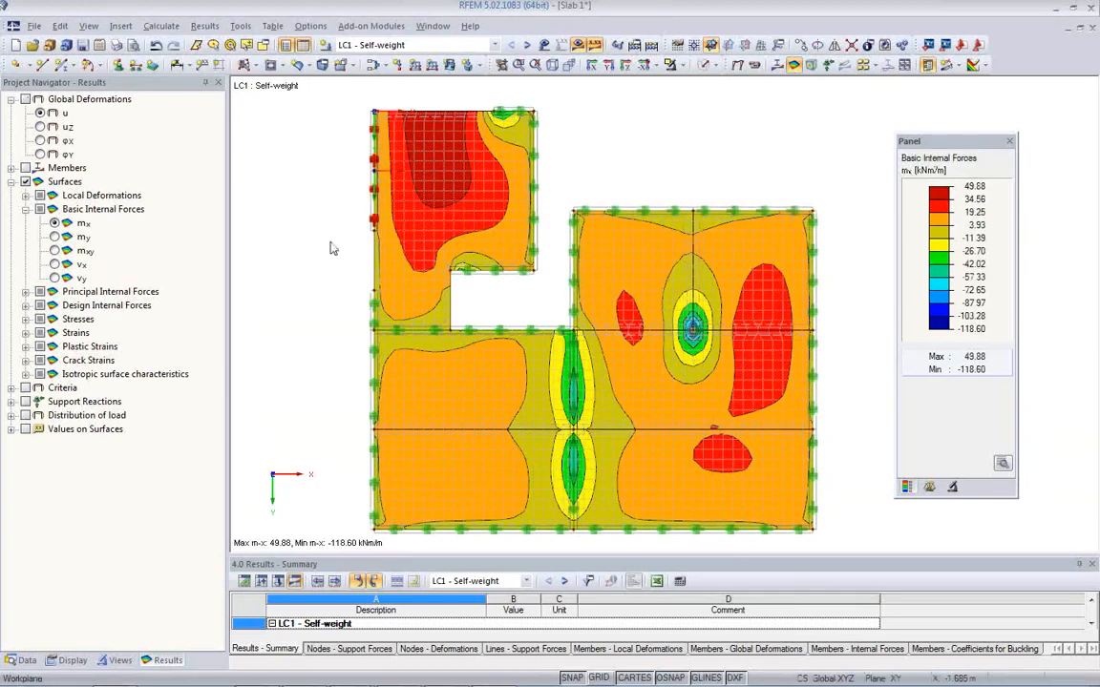
pyautogui.click(71, 661)
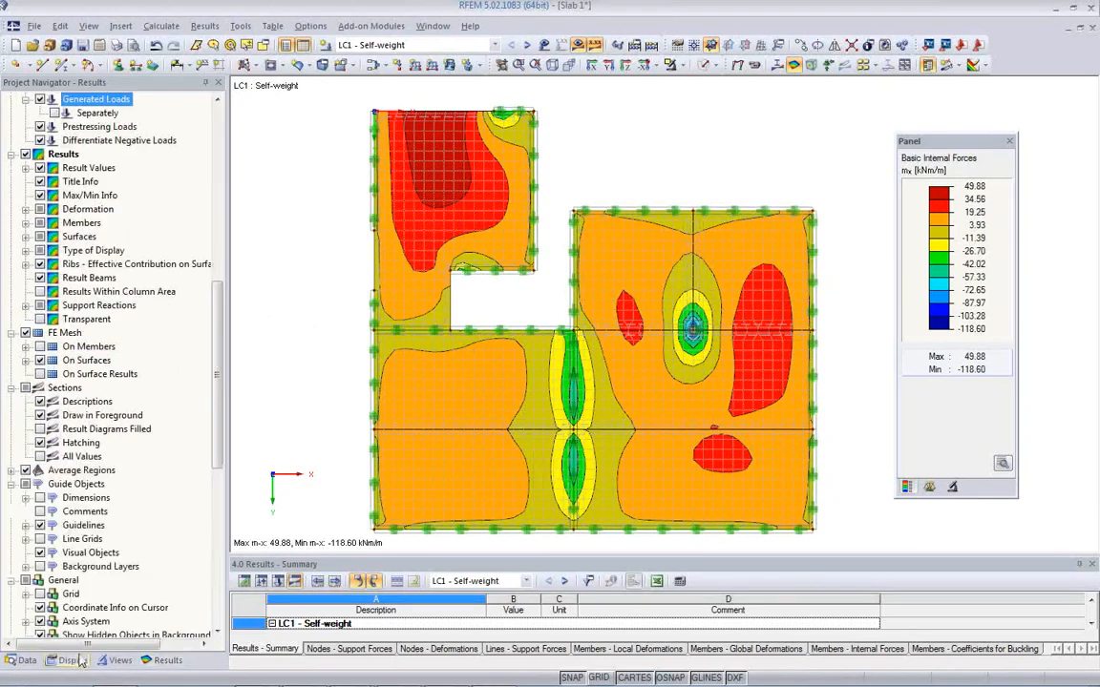
pyautogui.click(26, 334)
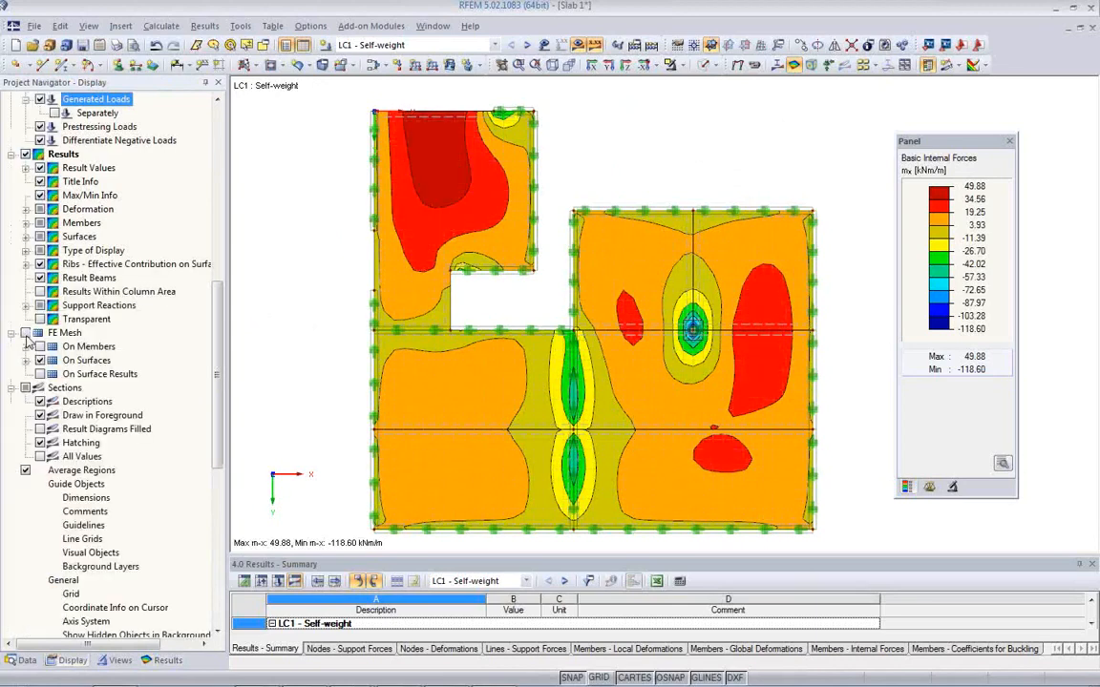
pyautogui.moveTo(217, 380); pyautogui.dragTo(237, 183)
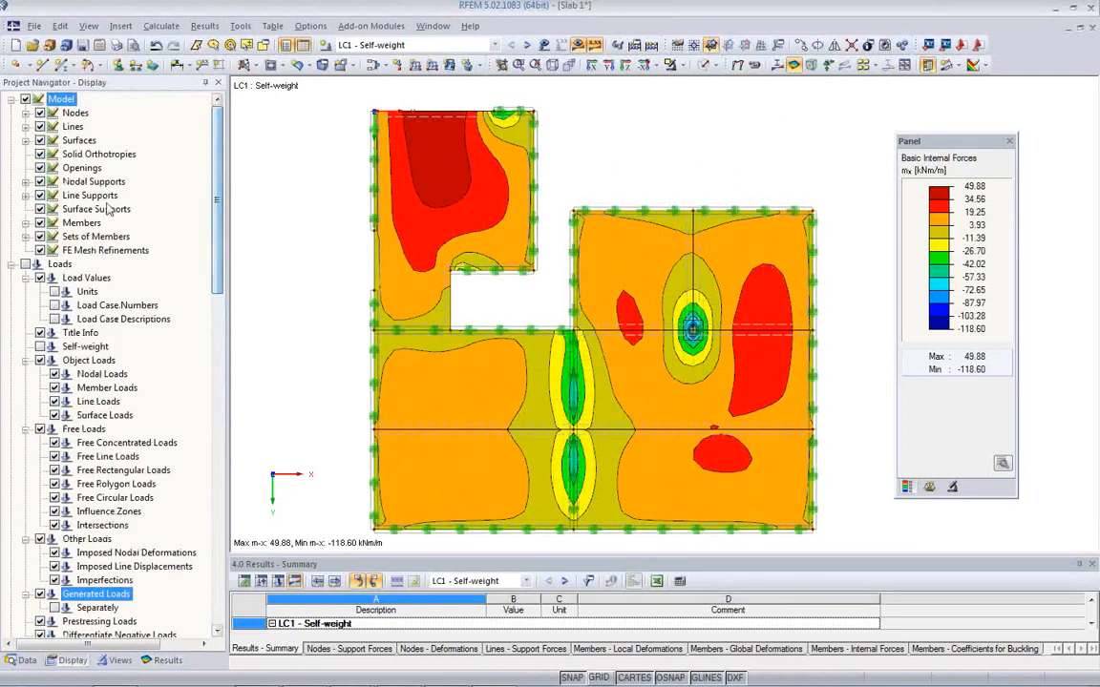
# Hide the line supports on the LC1 moment plot and fit the whole slab in view.
pyautogui.click(40, 197)
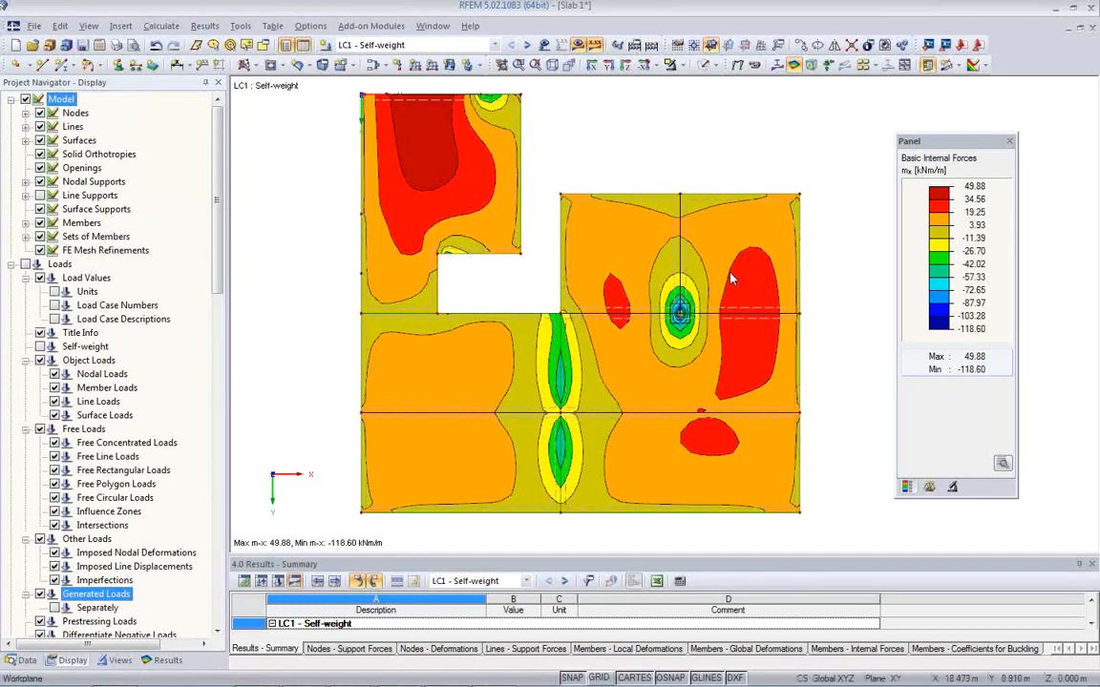
pyautogui.scroll(-1, 475, 290)
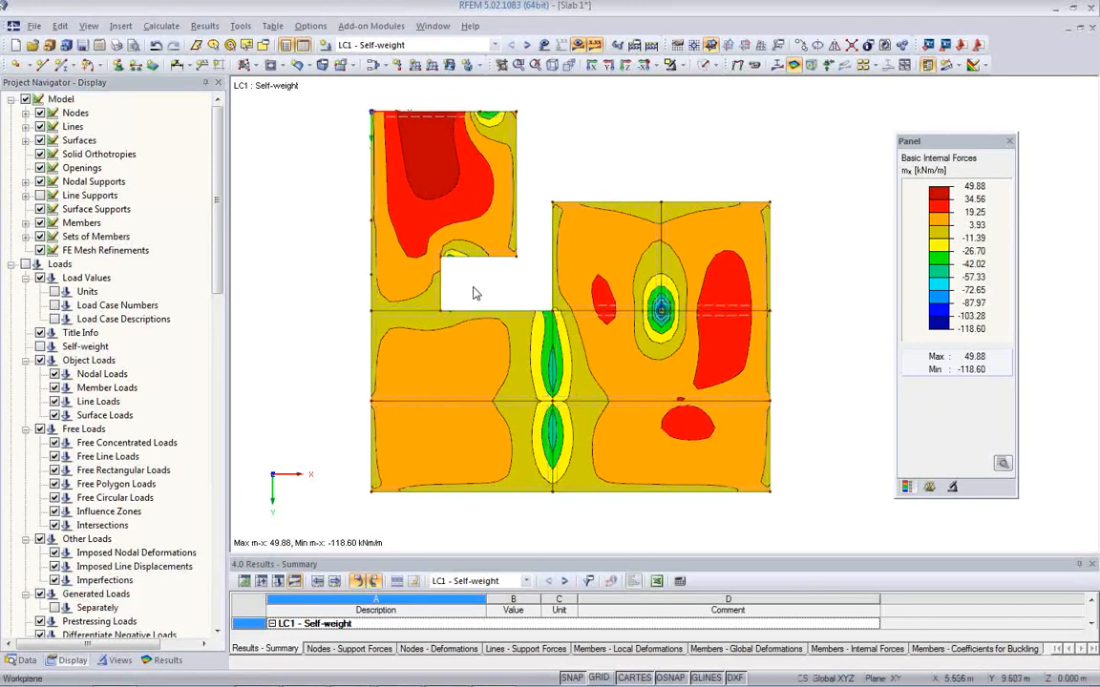
pyautogui.moveTo(475, 290); pyautogui.dragTo(493, 313, button='middle')
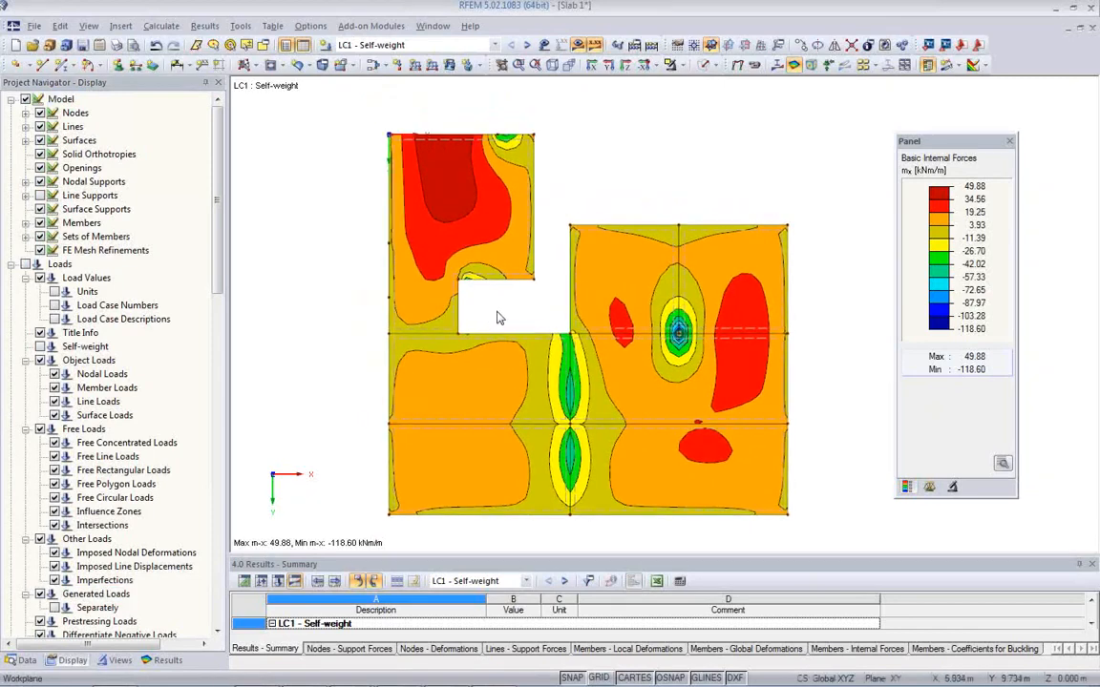
# View the basic internal forces my and mxy, return to mx, and move the colour scale panel closer to the slab.
pyautogui.click(164, 659)
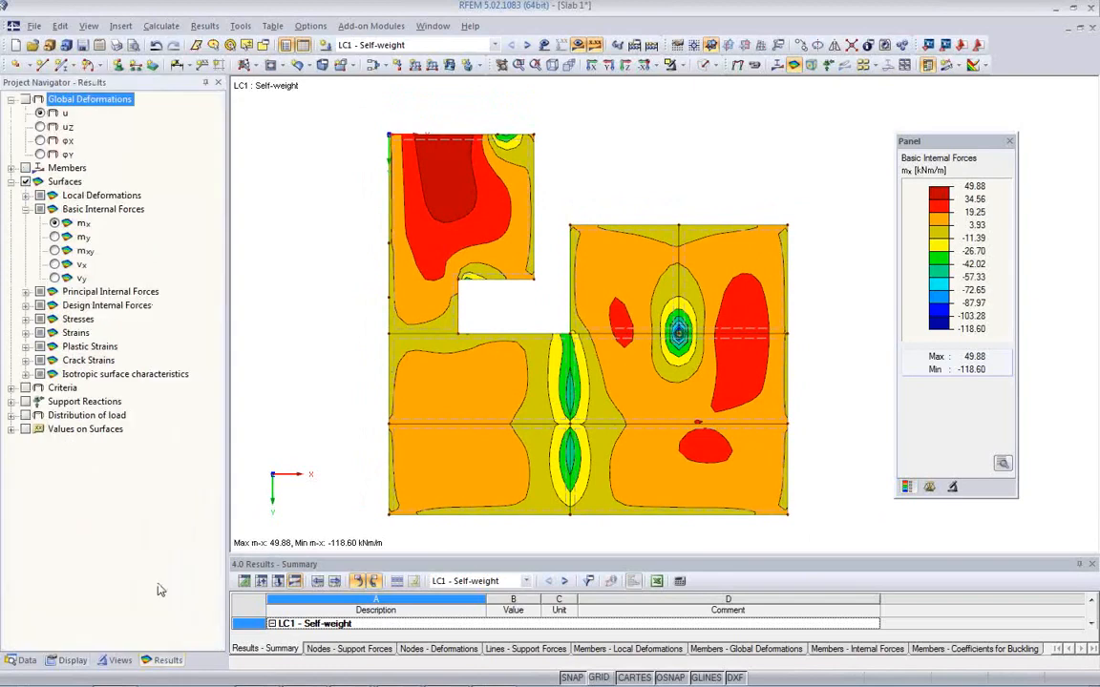
pyautogui.click(55, 237)
pyautogui.click(54, 250)
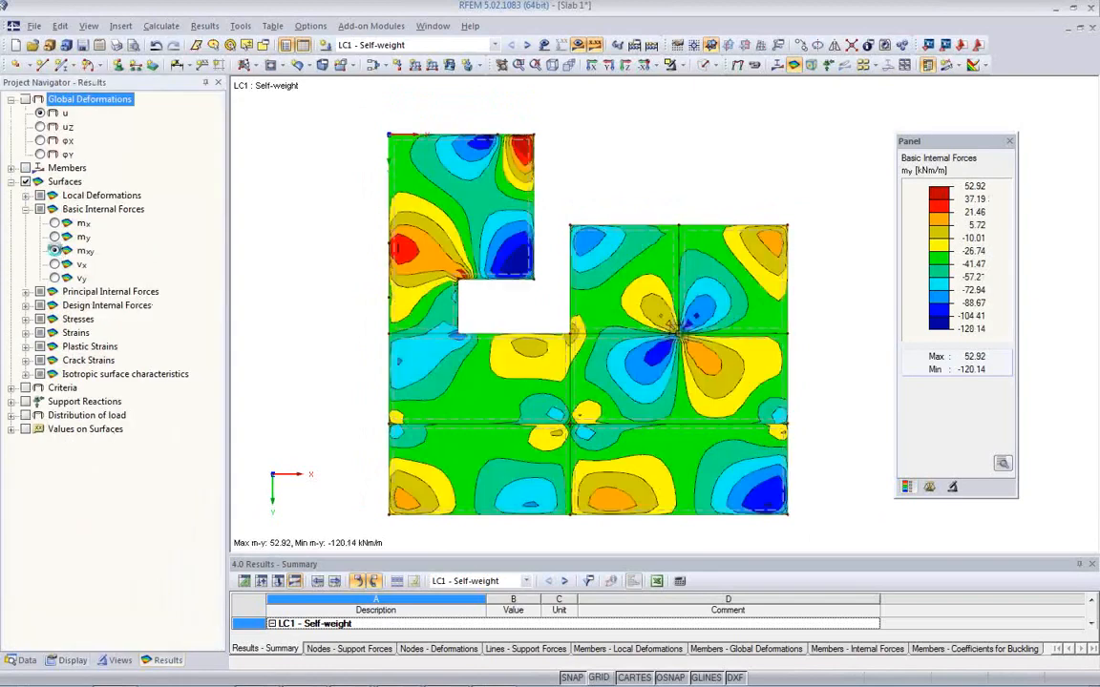
pyautogui.click(54, 222)
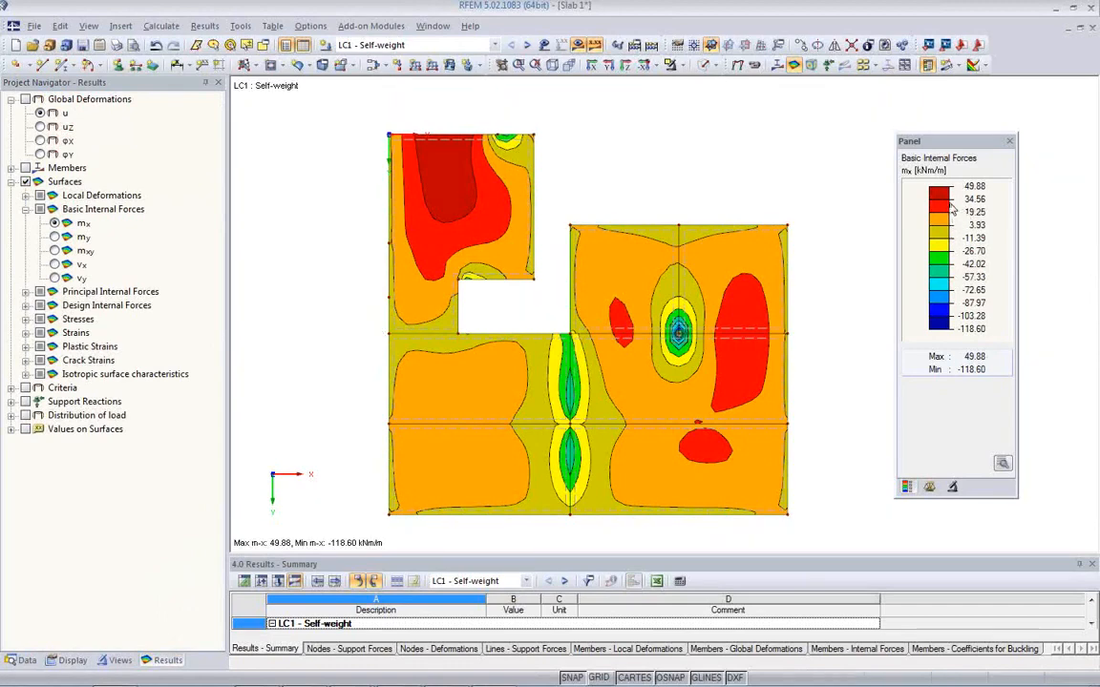
pyautogui.moveTo(948, 143); pyautogui.dragTo(896, 123)
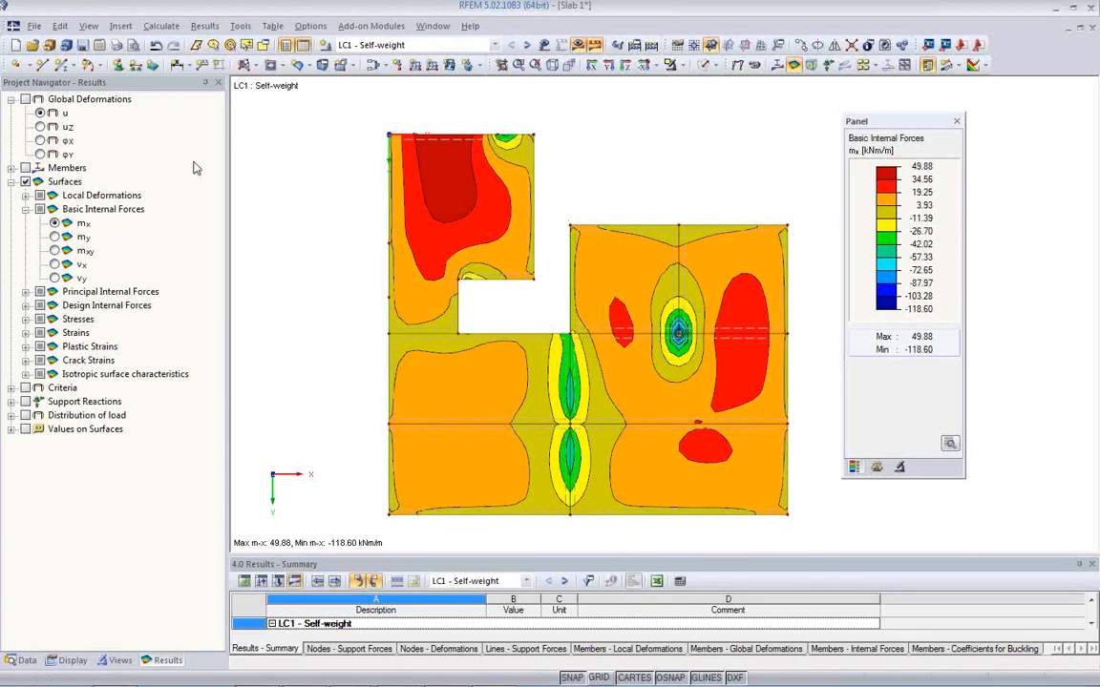
# Set up a mass print of result graphics to printout report PR1 for the result combinations RC5 and RC6.
pyautogui.click(115, 45)
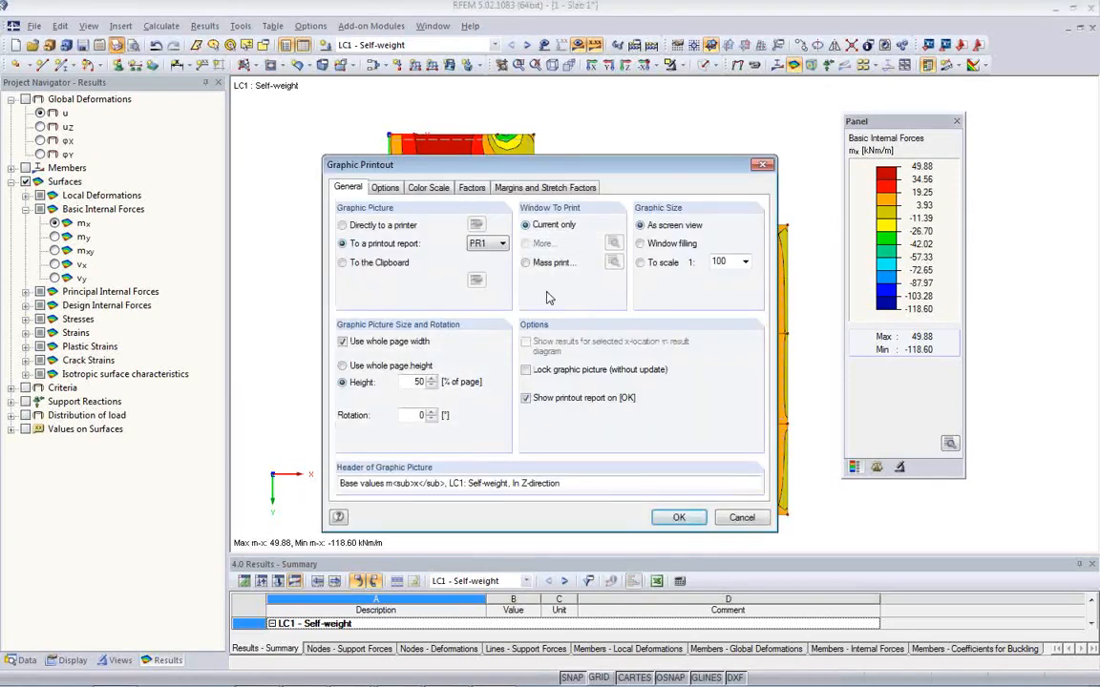
pyautogui.click(526, 264)
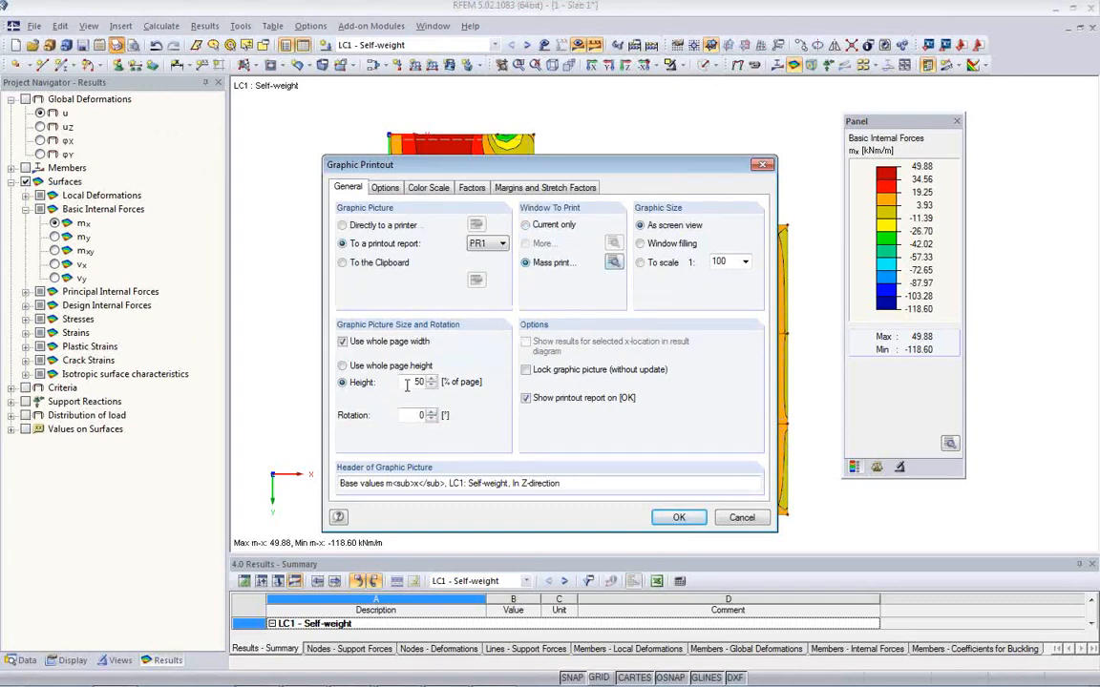
pyautogui.click(614, 262)
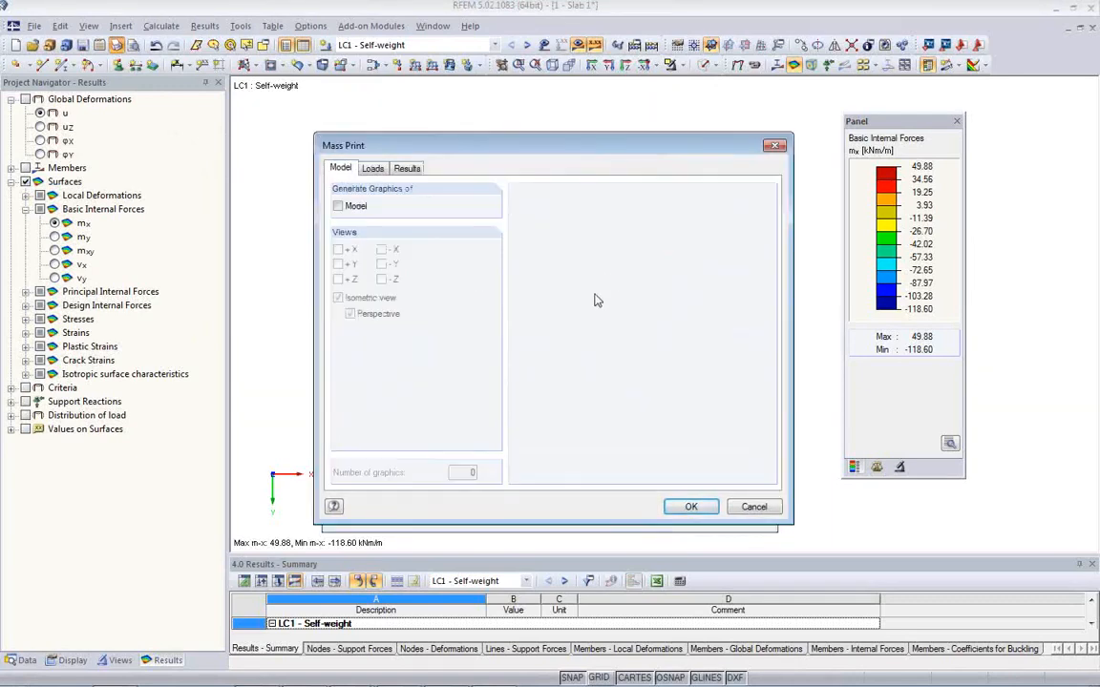
pyautogui.click(406, 169)
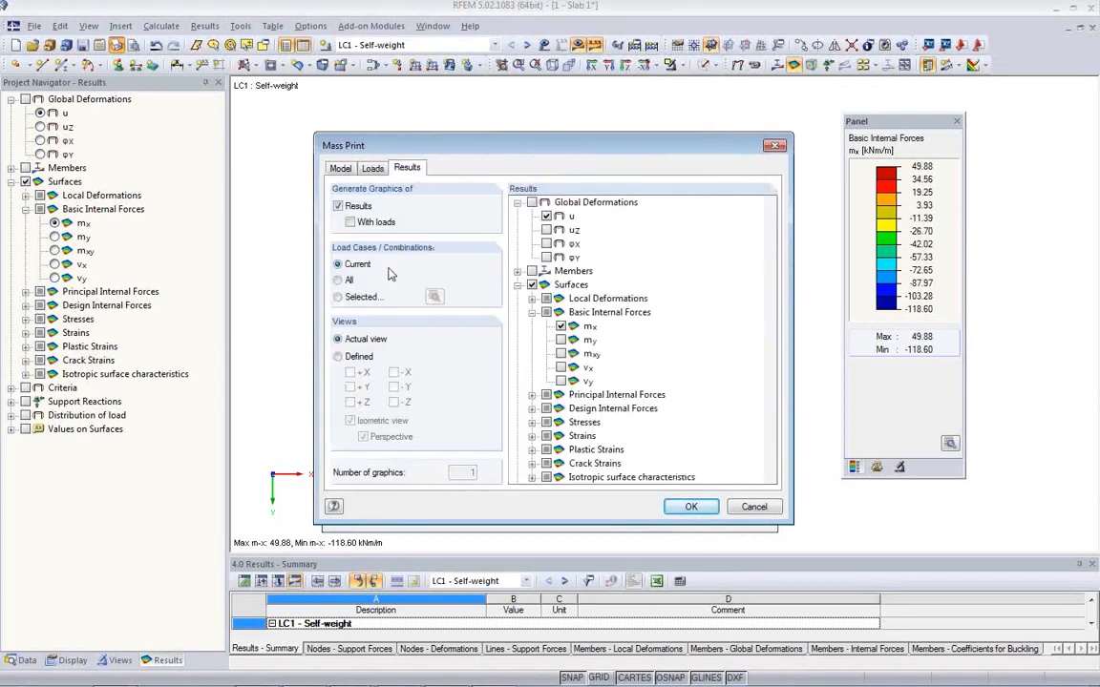
pyautogui.click(338, 298)
pyautogui.click(433, 297)
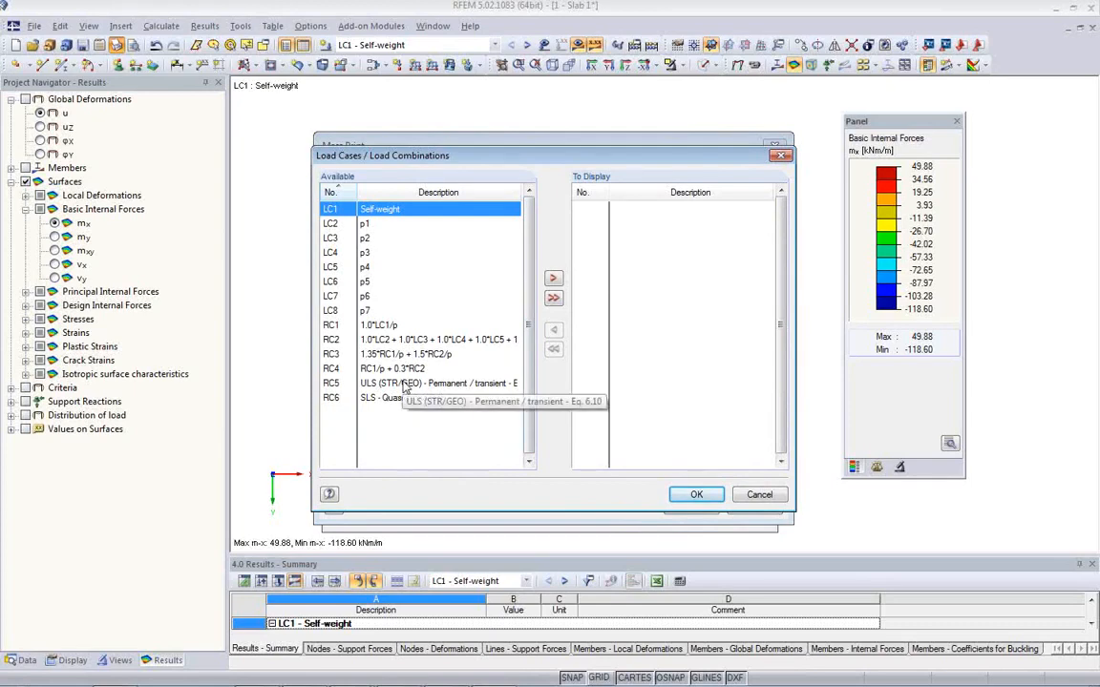
pyautogui.doubleClick(403, 384)
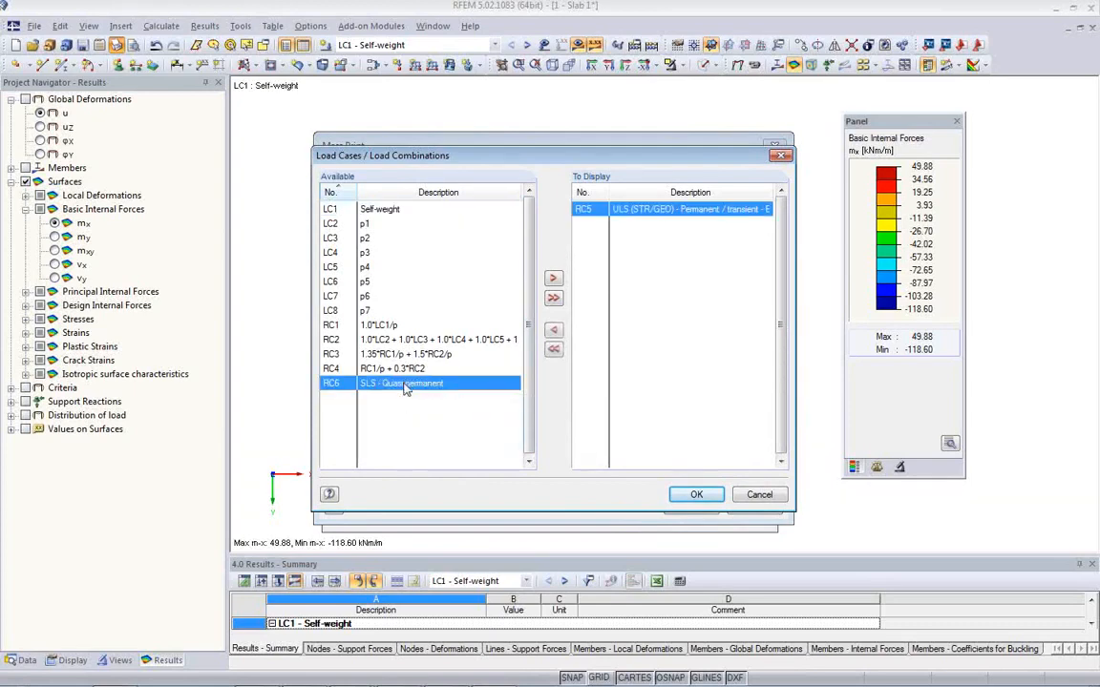
pyautogui.doubleClick(404, 384)
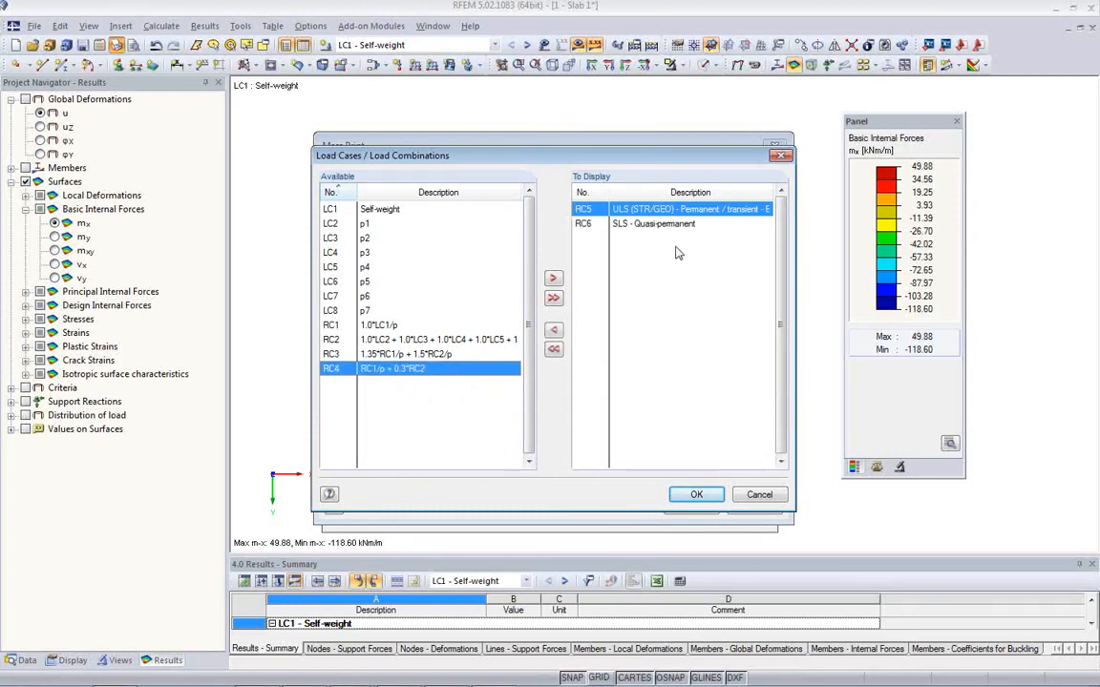
pyautogui.click(694, 495)
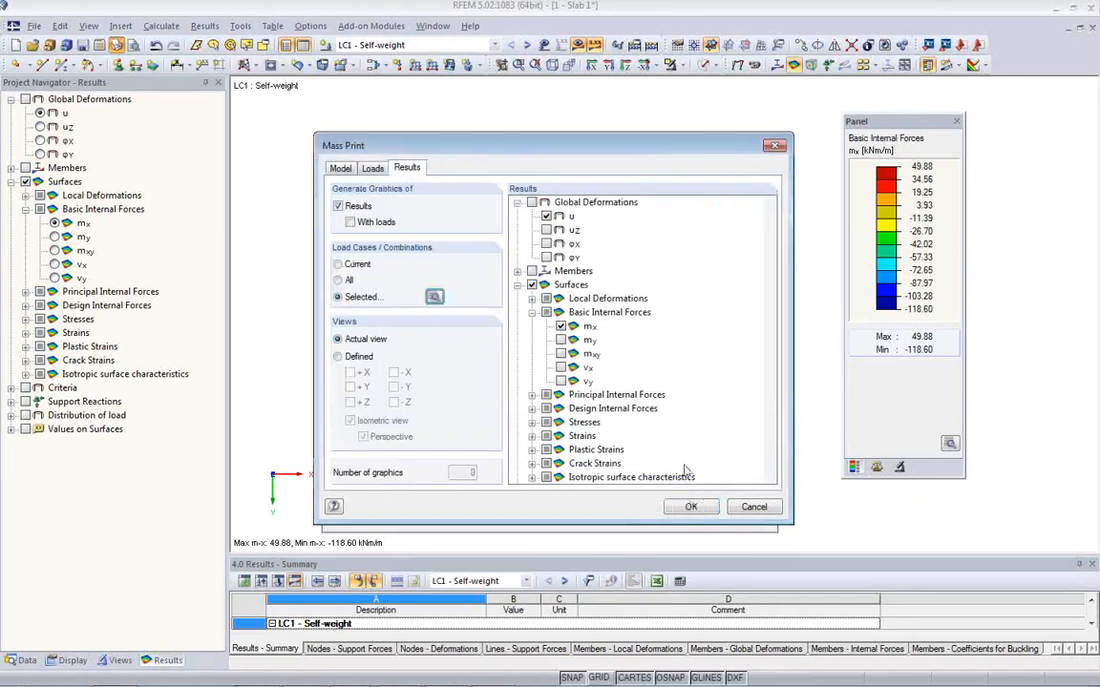
# Add my, mxy, vx and vy to the mass print results and create the graphics without showing the printout report.
pyautogui.click(562, 340)
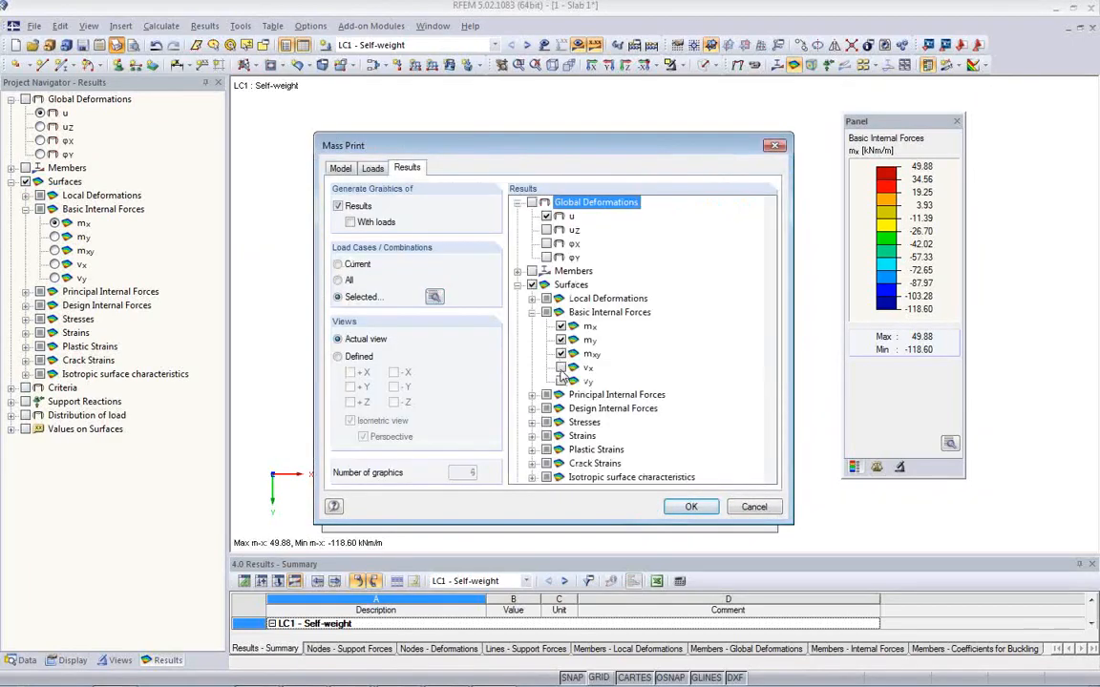
pyautogui.click(562, 368)
pyautogui.click(561, 381)
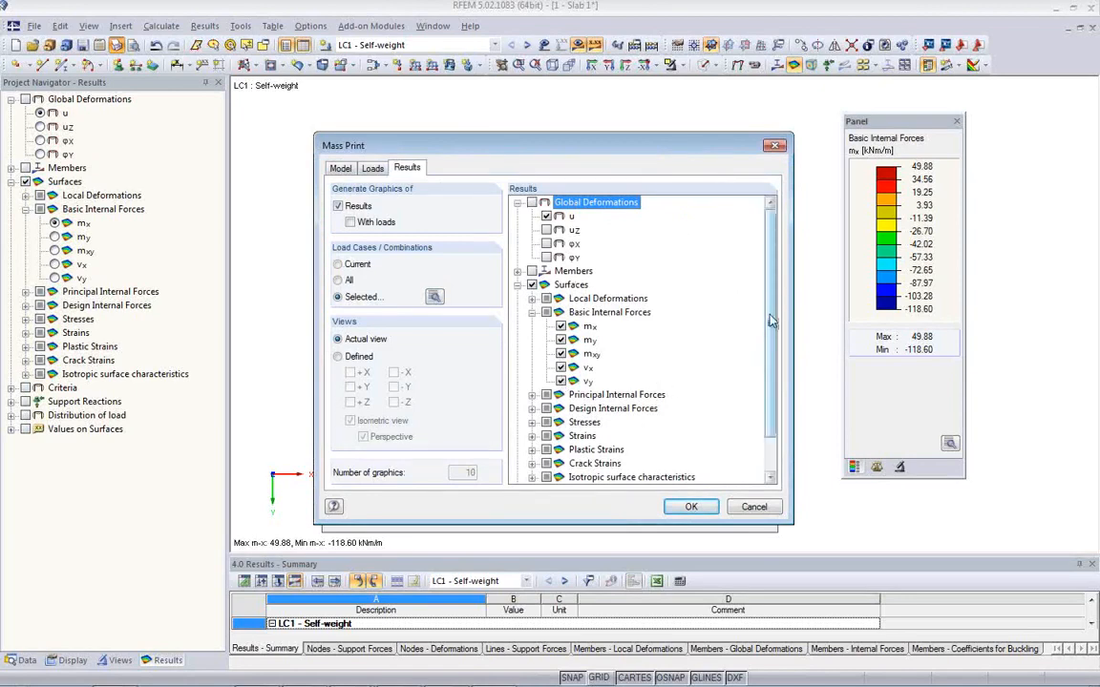
pyautogui.scroll(-1, 778, 418)
pyautogui.scroll(1, 778, 418)
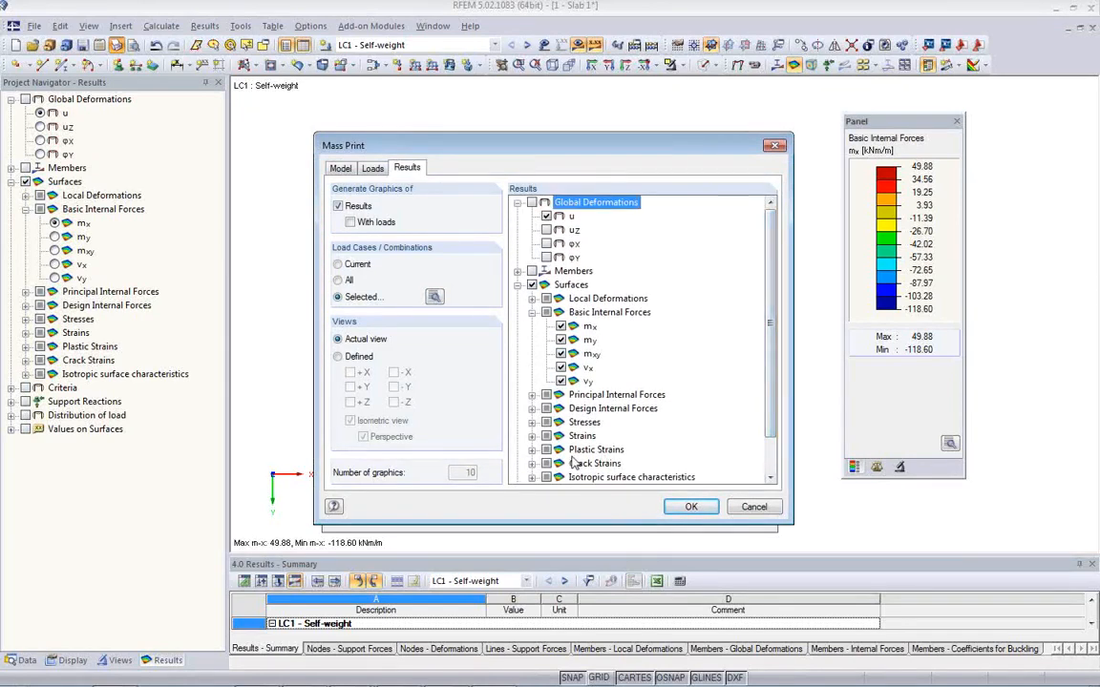
pyautogui.click(691, 507)
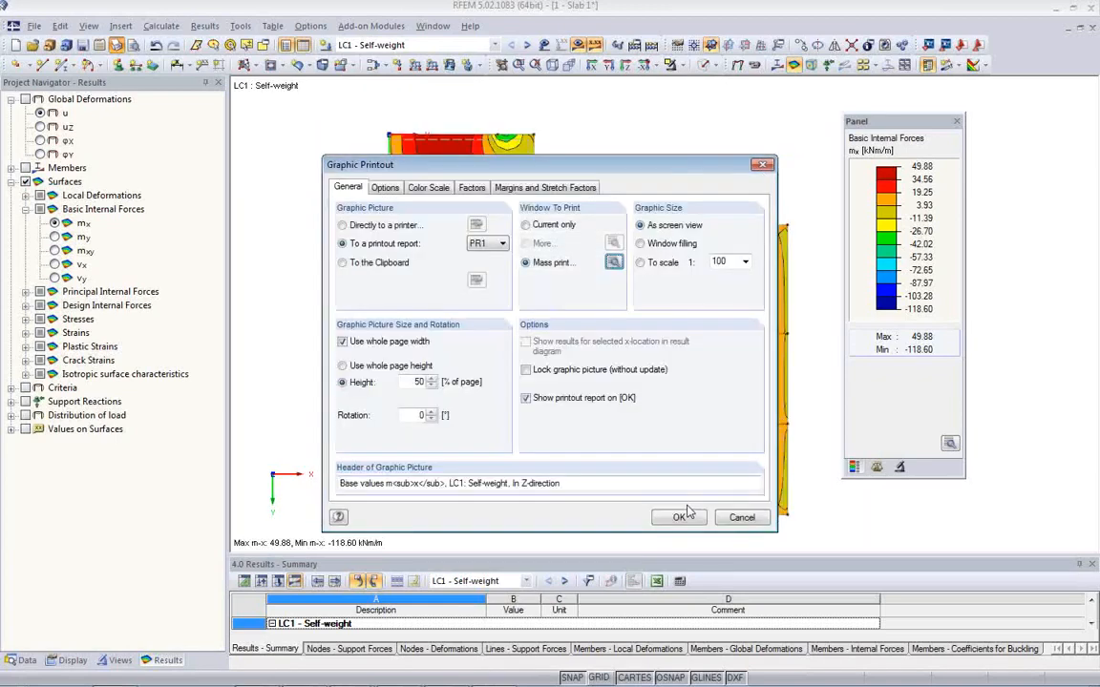
pyautogui.click(526, 399)
pyautogui.click(677, 518)
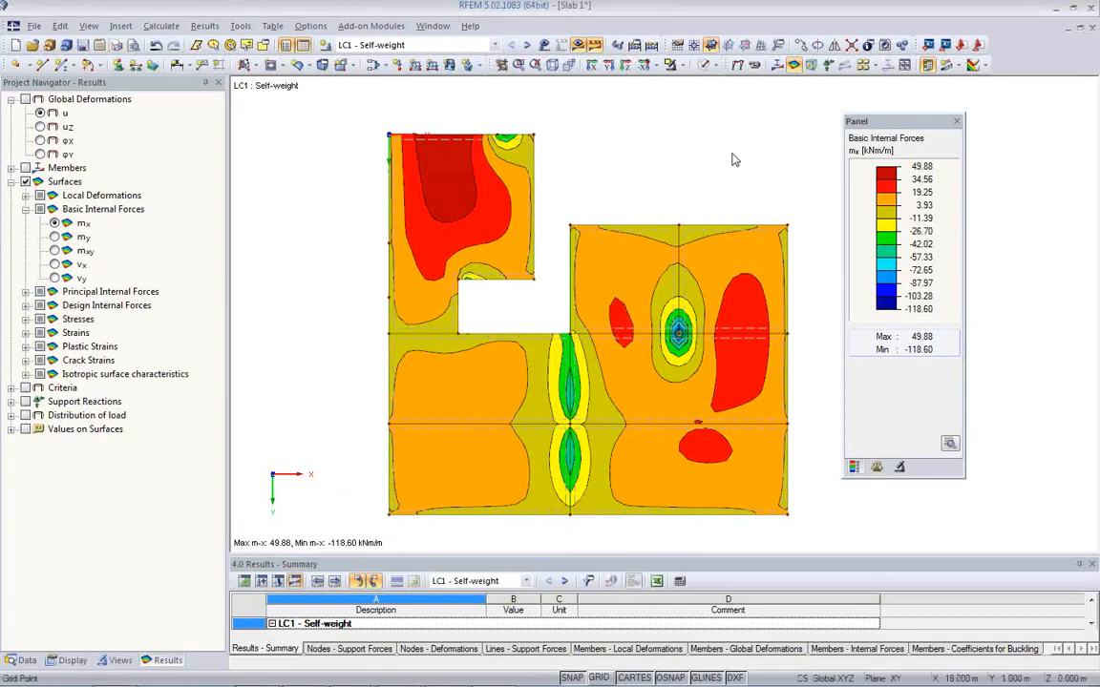
# Replace the surface results with the LC1 support reactions in a plan view along Z, keeping the panel clear of the slab.
pyautogui.click(794, 66)
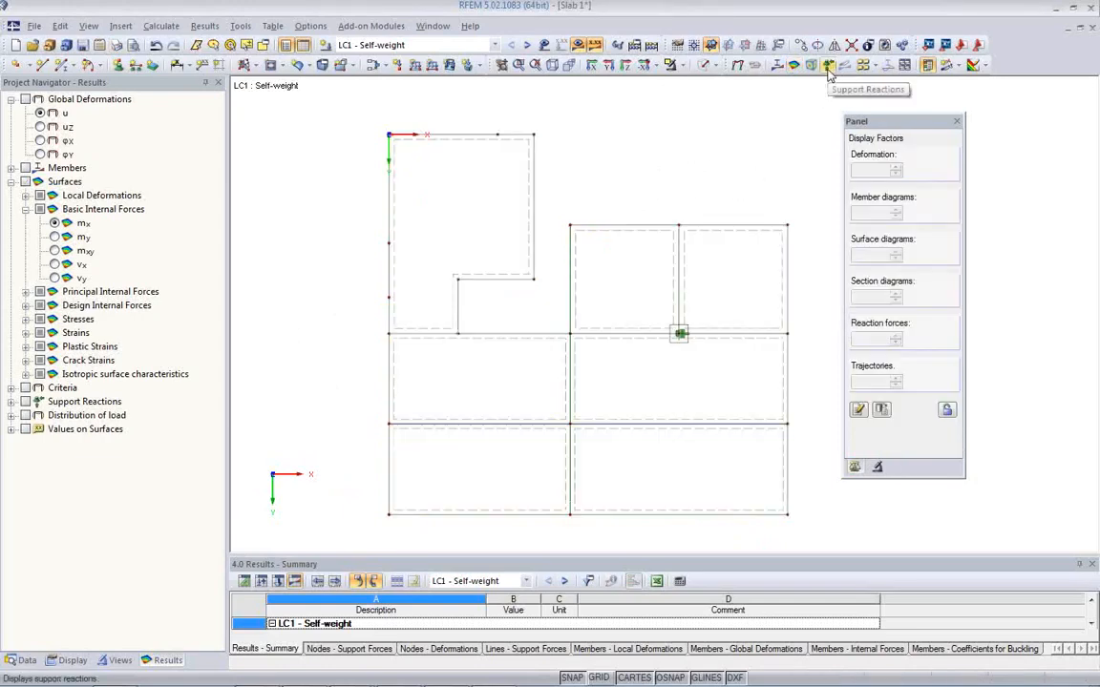
pyautogui.click(828, 69)
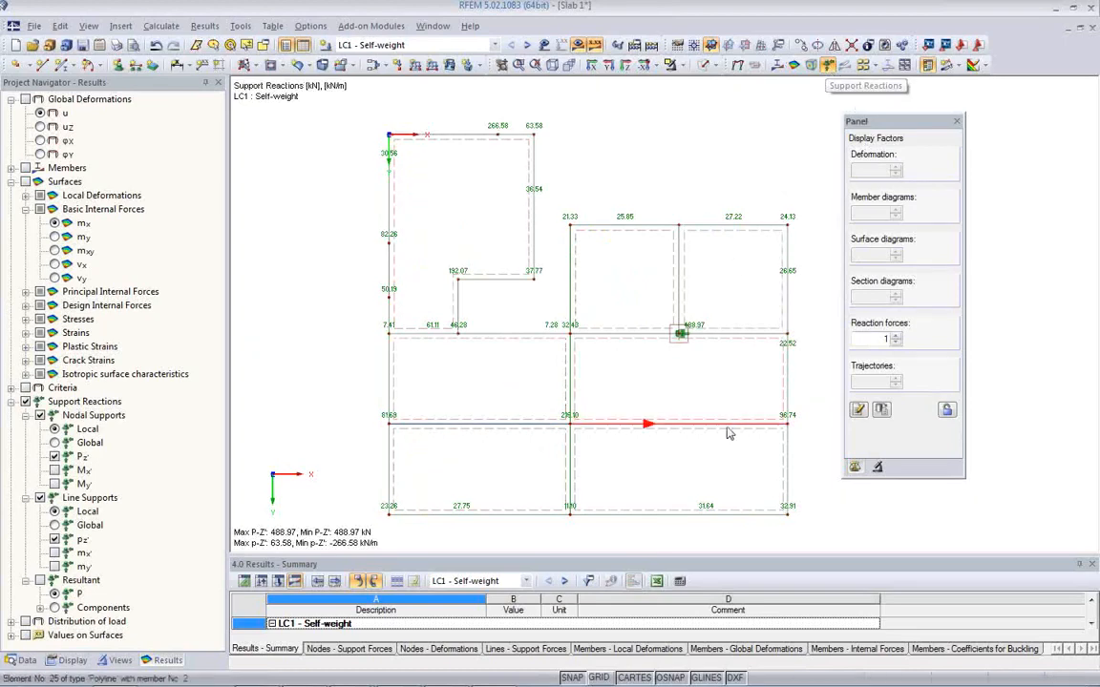
pyautogui.keyDown('ctrl'); pyautogui.moveTo(617, 428); pyautogui.dragTo(678, 374, button='middle'); pyautogui.keyUp('ctrl')
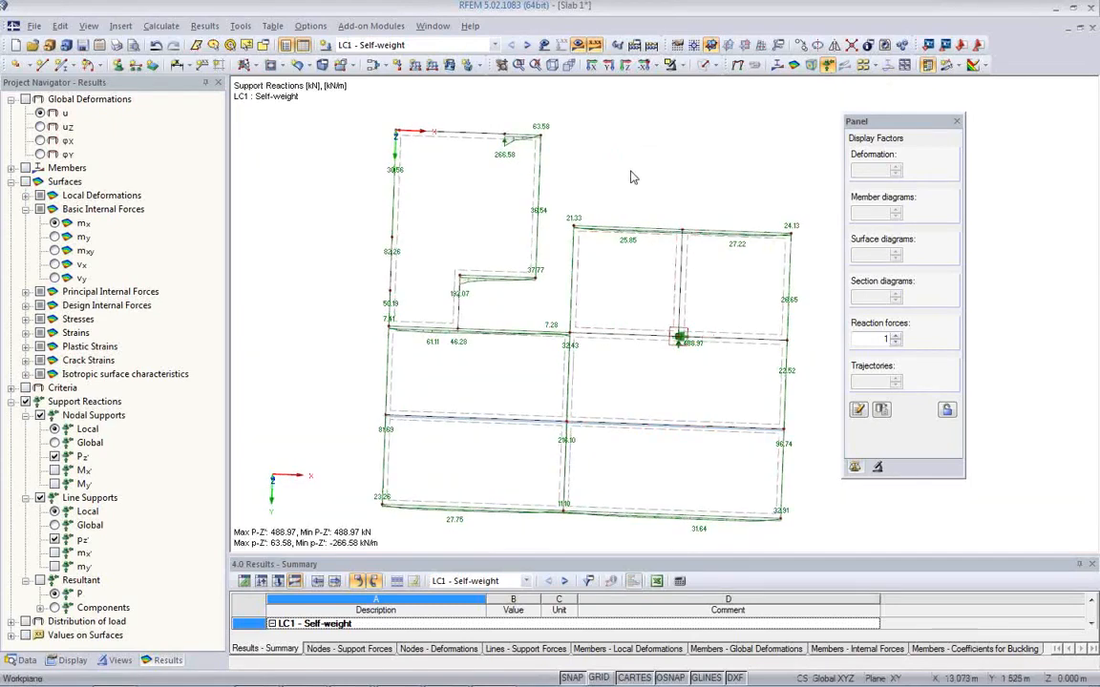
pyautogui.click(567, 65)
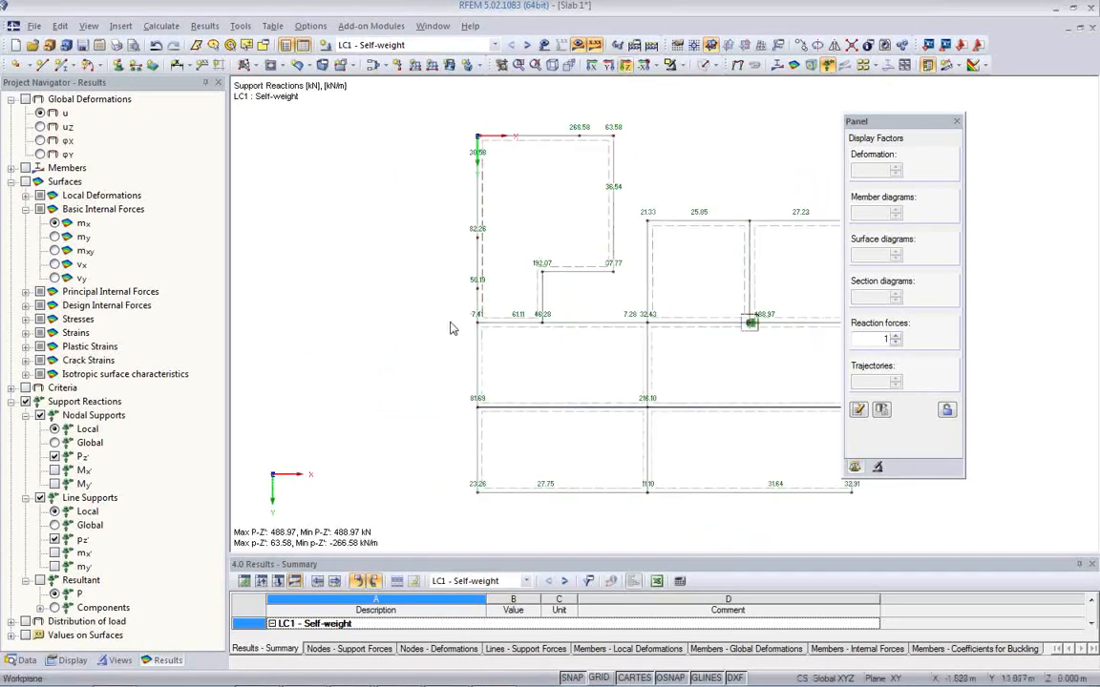
pyautogui.moveTo(611, 346); pyautogui.dragTo(545, 345, button='middle')
pyautogui.moveTo(906, 124); pyautogui.dragTo(965, 113)
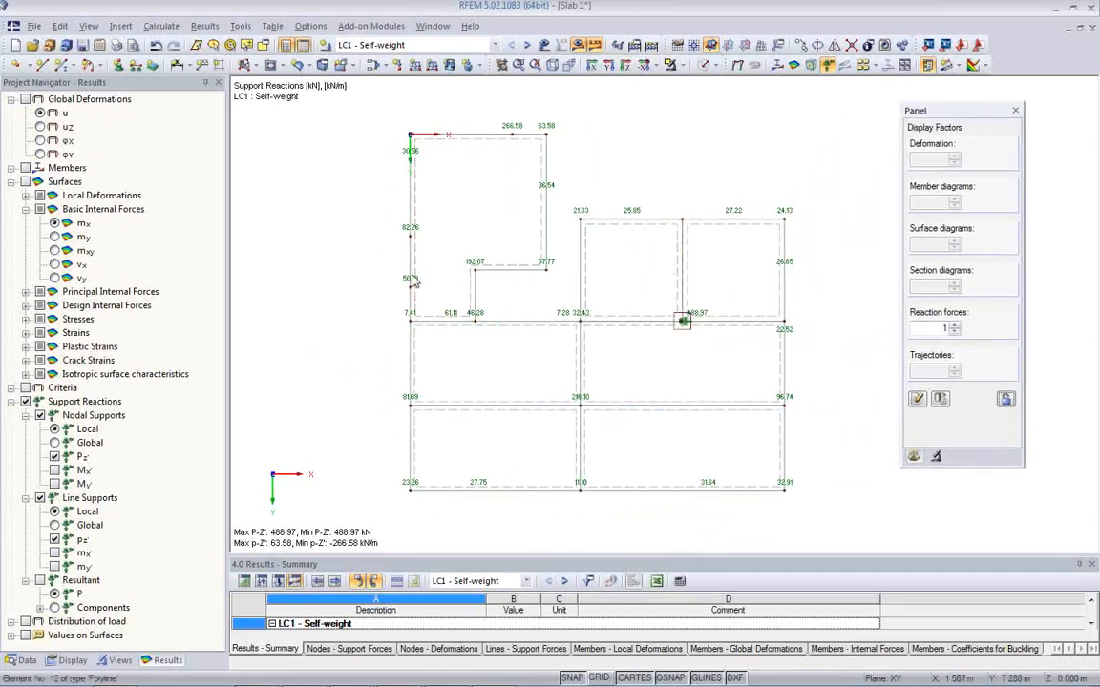
# Draw the support reactions in the XY-plane and view them for LC2 - p1 and LC3 - p2.
pyautogui.click(67, 660)
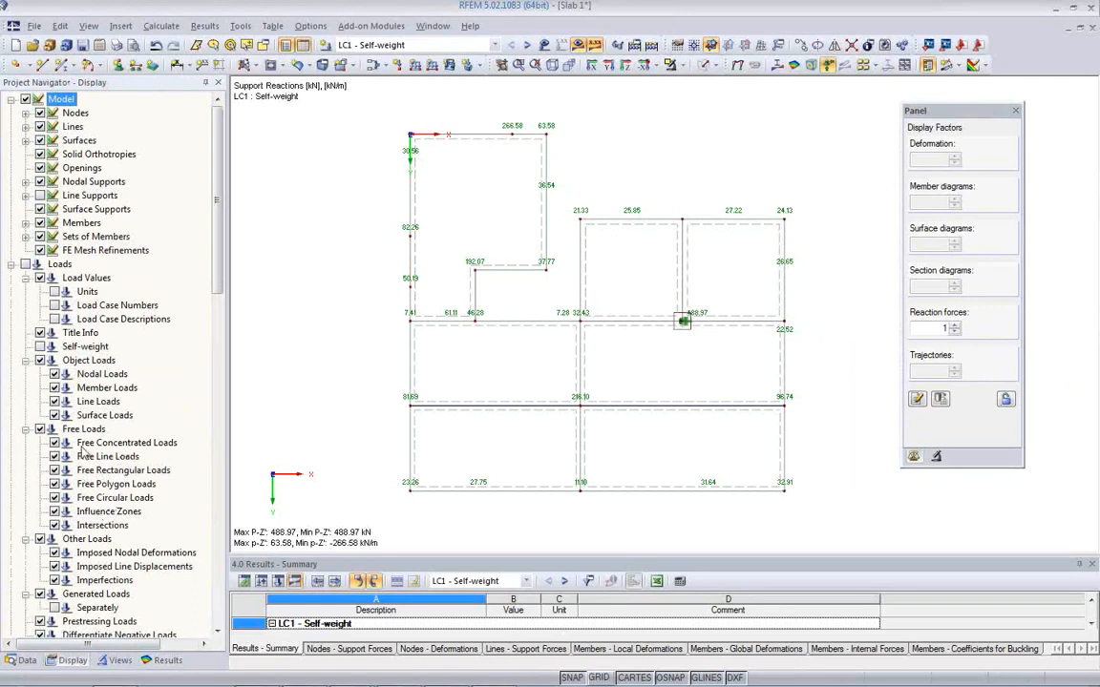
pyautogui.scroll(-7, 89, 420)
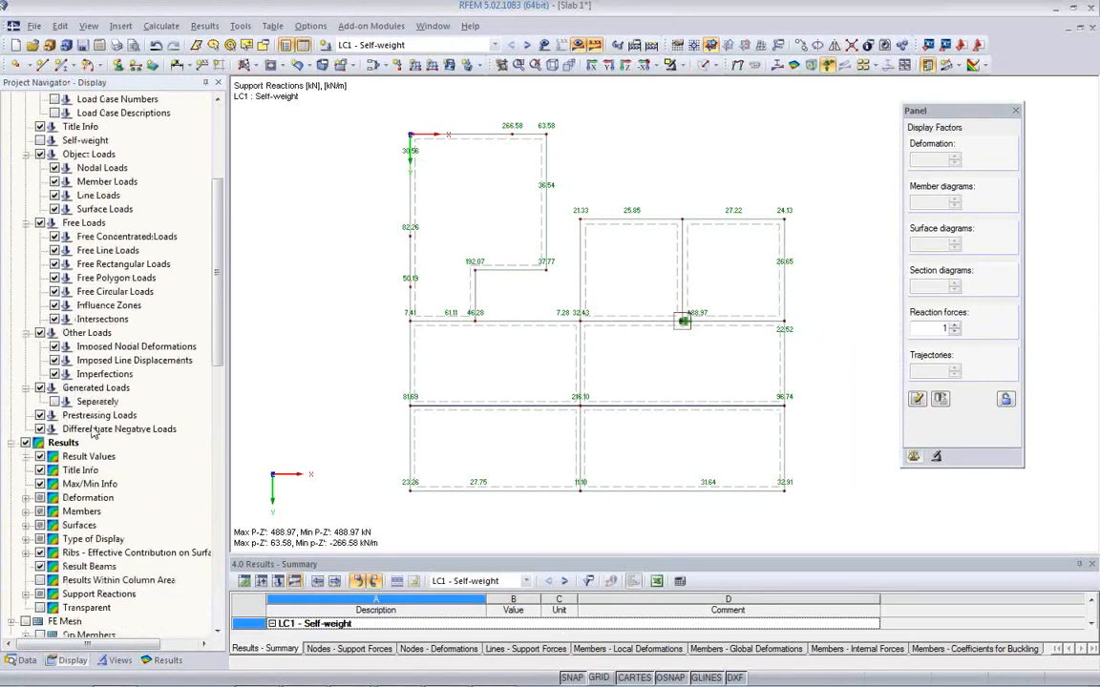
pyautogui.click(26, 512)
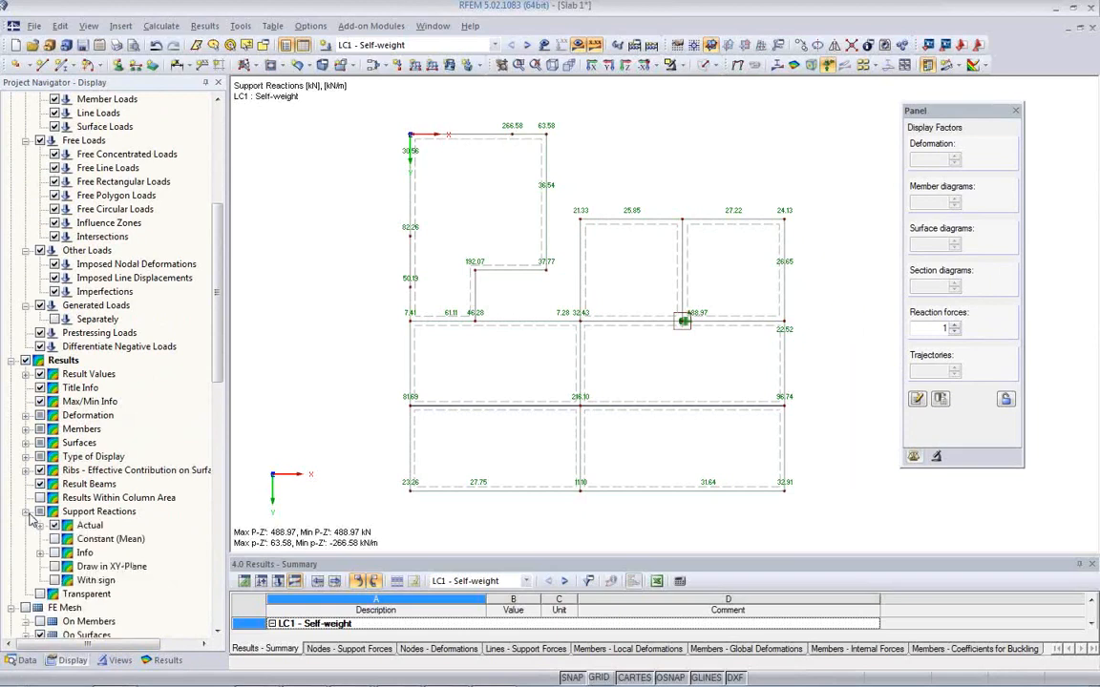
pyautogui.click(54, 567)
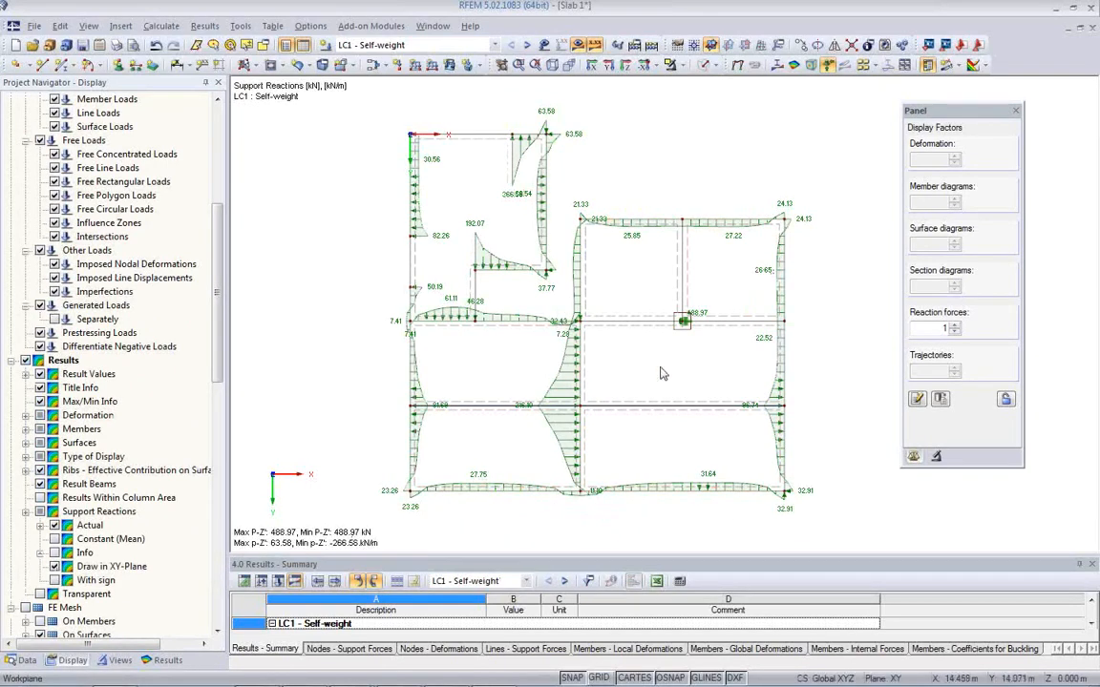
pyautogui.click(527, 45)
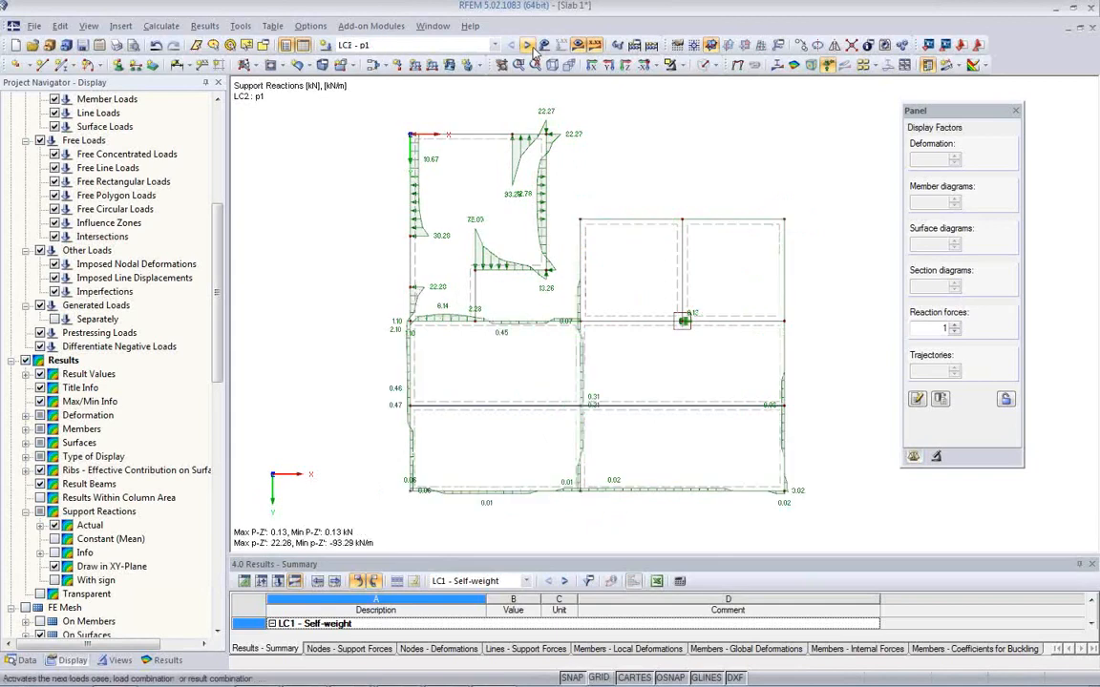
pyautogui.click(527, 44)
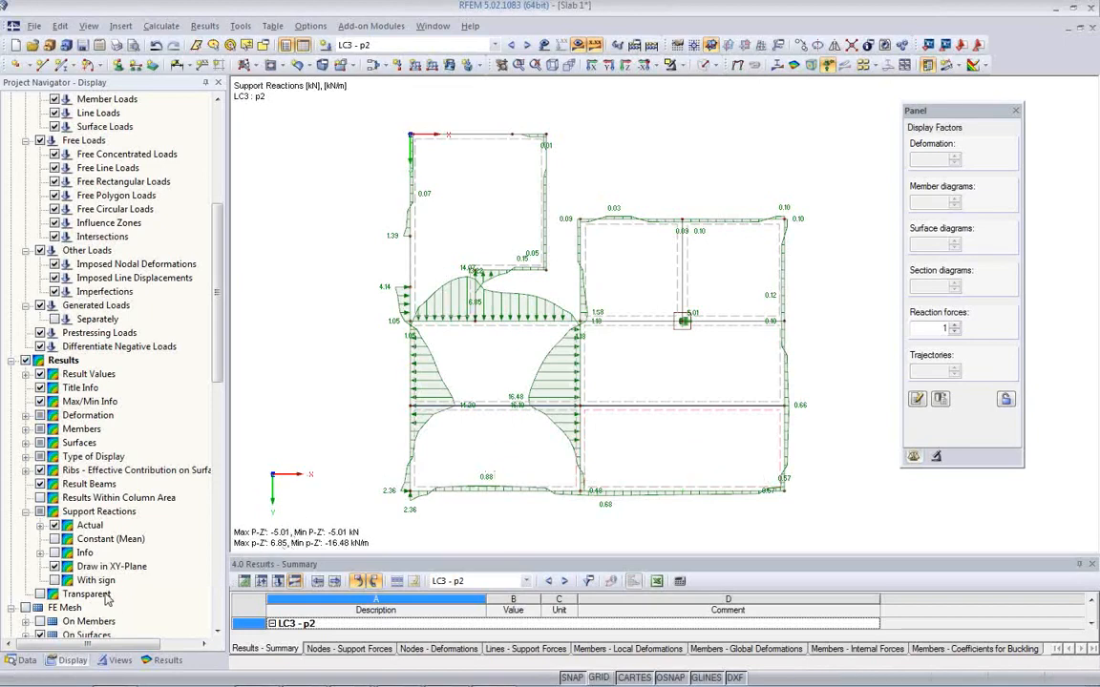
# Show the support reactions as constant mean values instead of actual distributions and step through the load cases to LC6 - p5.
pyautogui.click(55, 539)
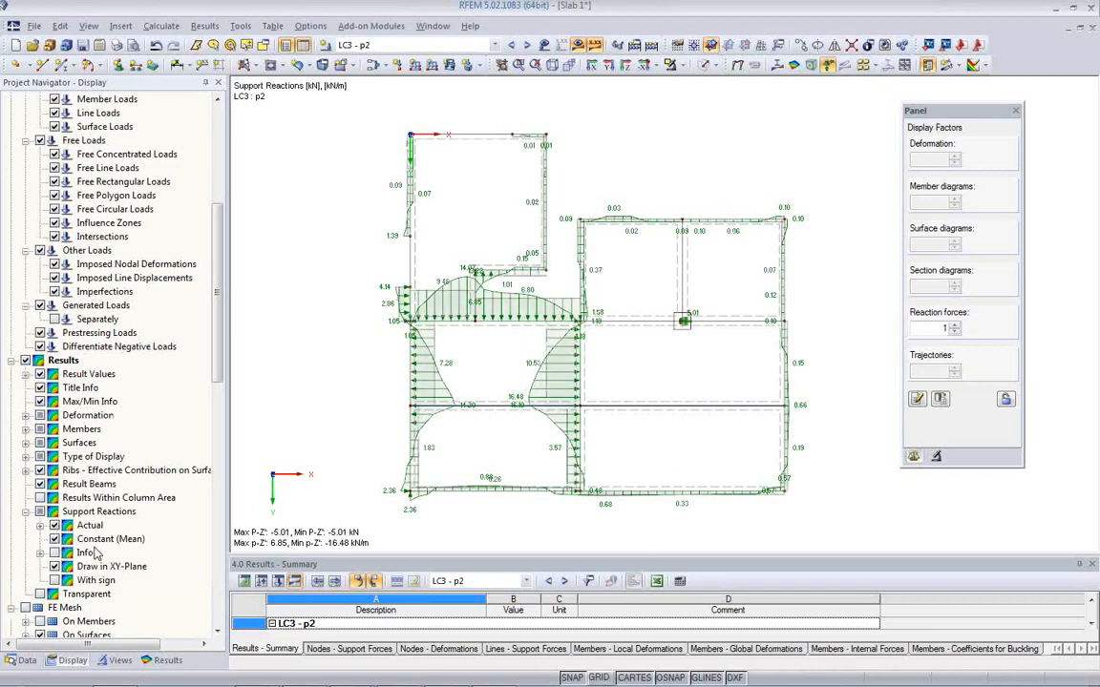
pyautogui.click(54, 526)
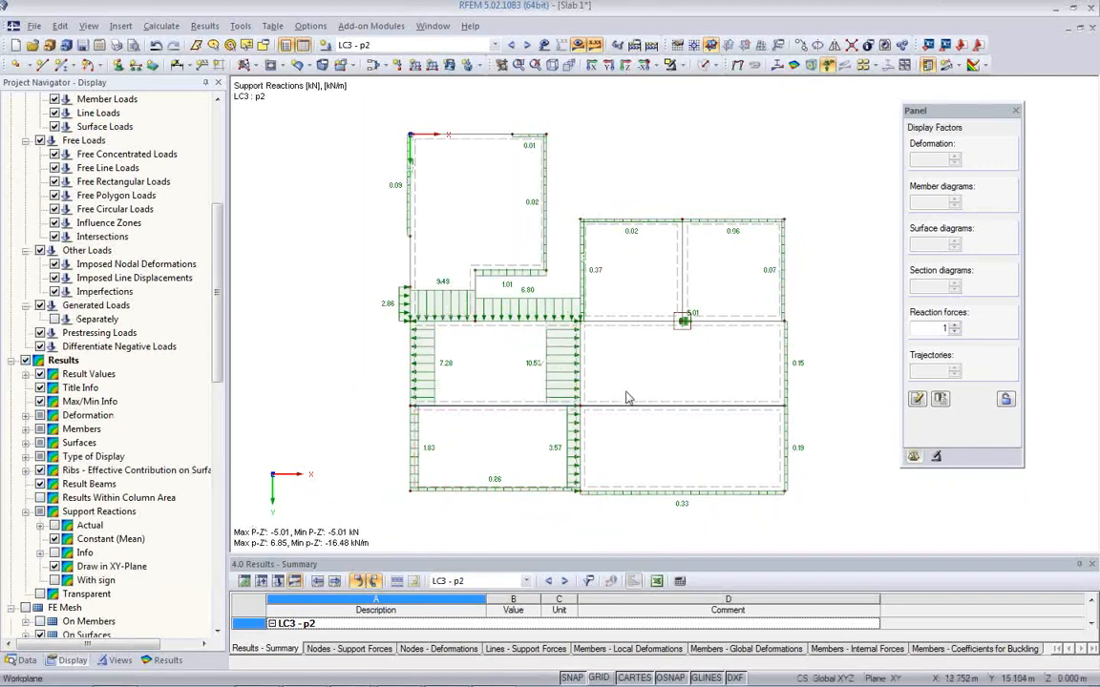
pyautogui.click(527, 46)
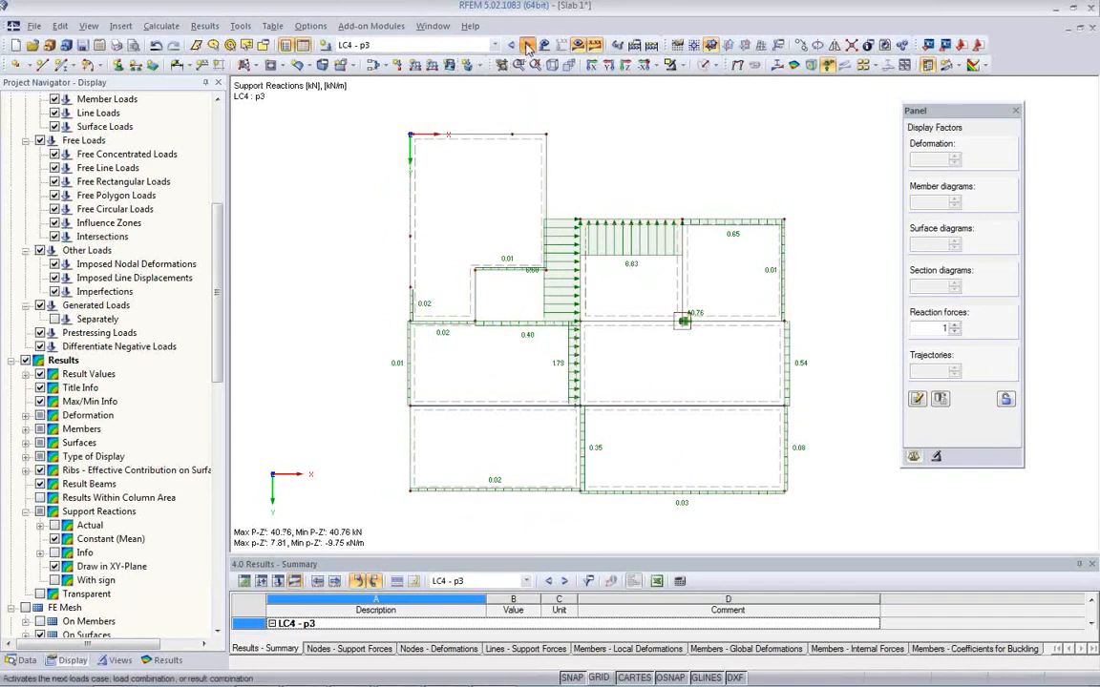
pyautogui.click(527, 45)
pyautogui.click(527, 46)
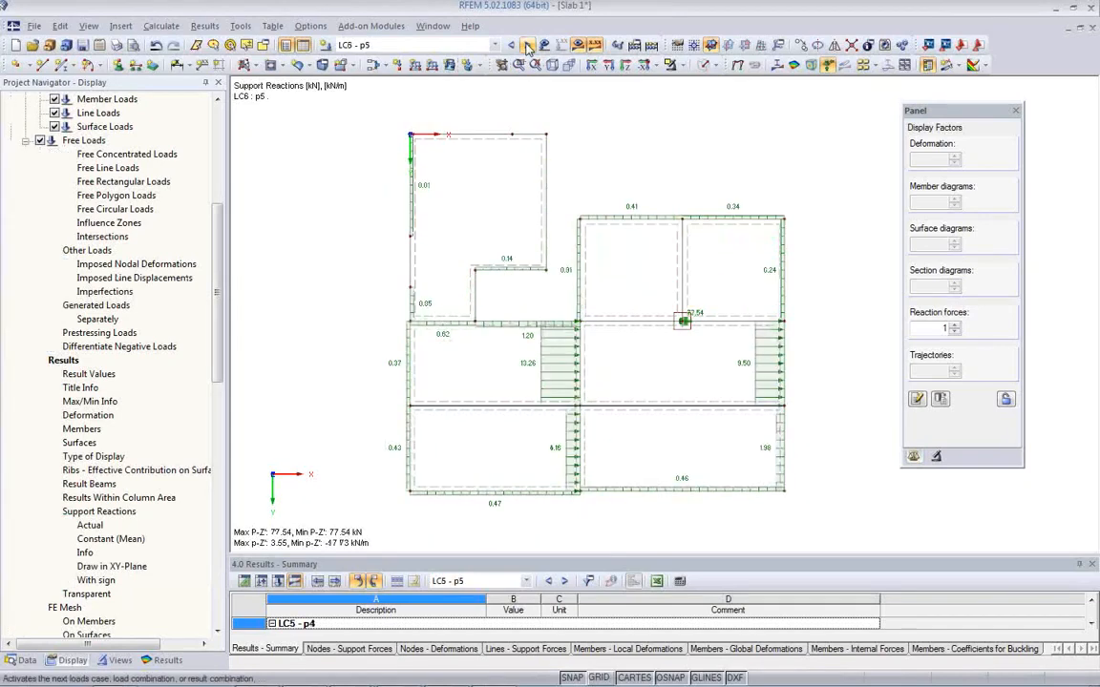
# View the mean support reactions for LC7 - p6 and go back through the load cases to LC5 - p4.
pyautogui.click(527, 48)
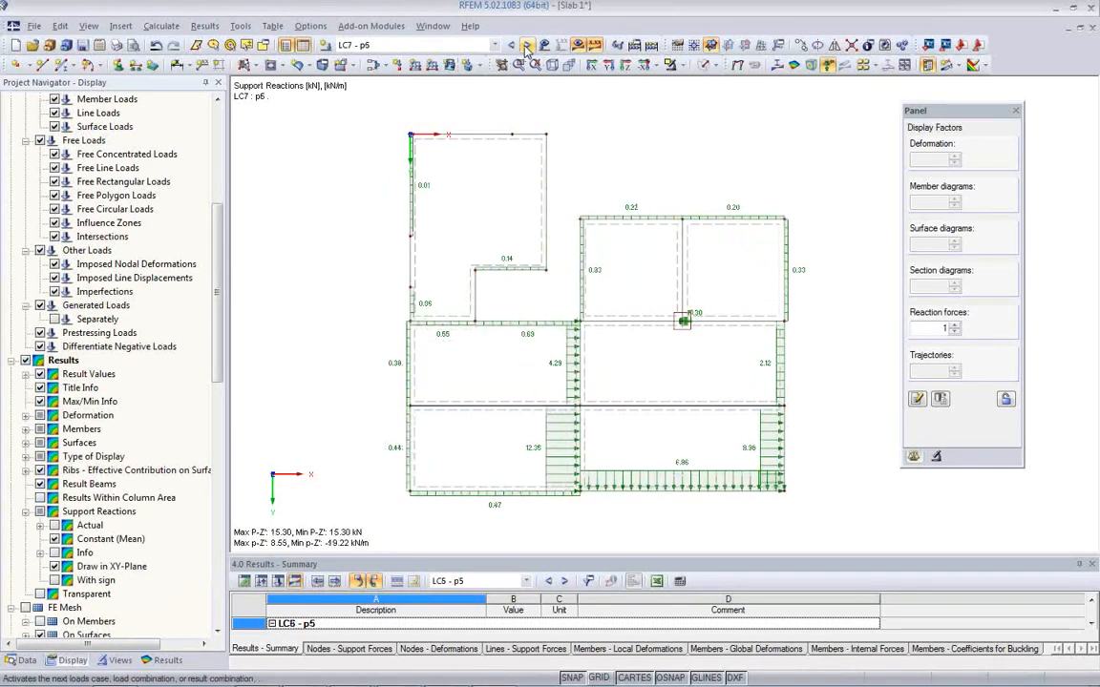
pyautogui.click(512, 48)
pyautogui.click(512, 46)
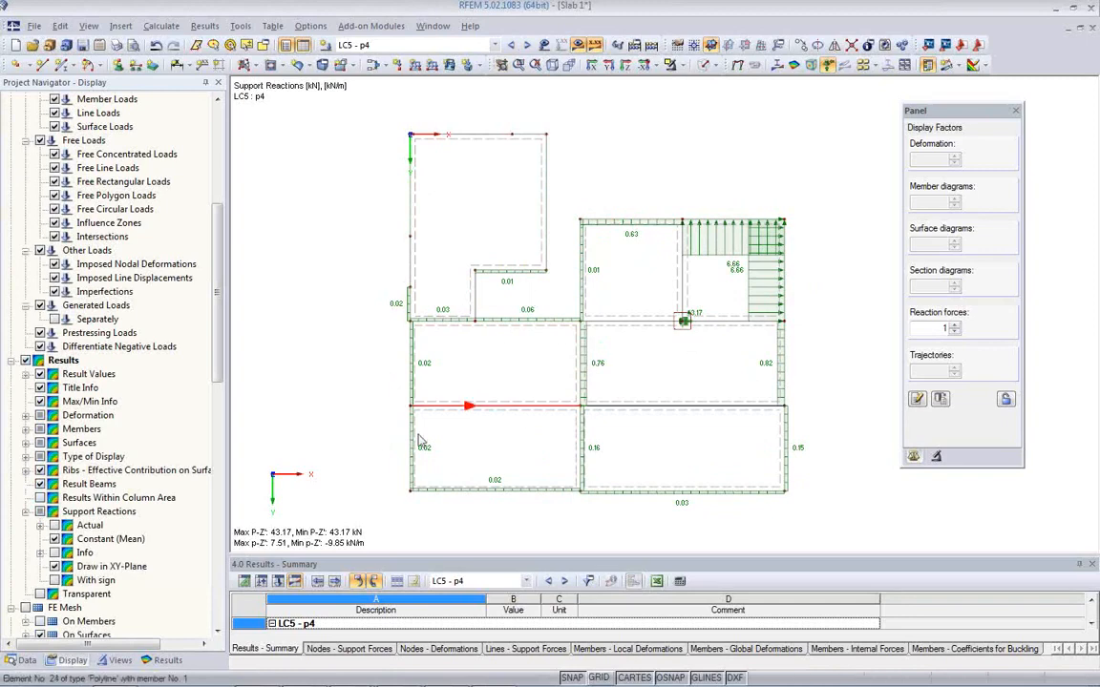
# Show the support reaction values with their signs and switch to load case LC1 - Self-weight.
pyautogui.click(55, 581)
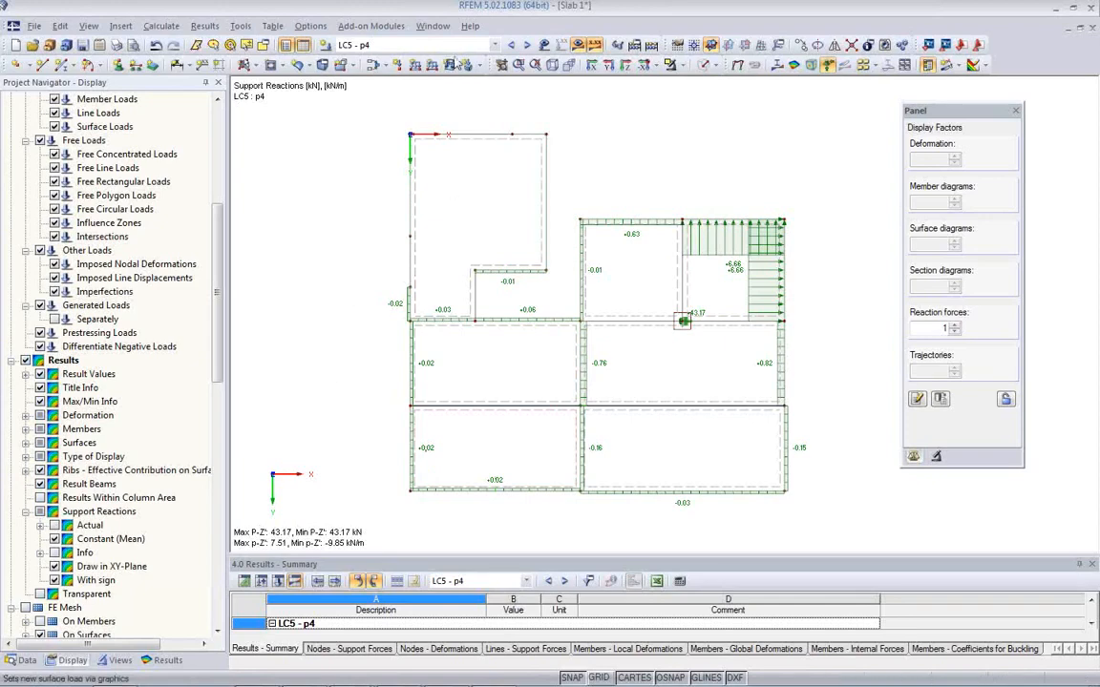
pyautogui.click(449, 45)
pyautogui.click(471, 59)
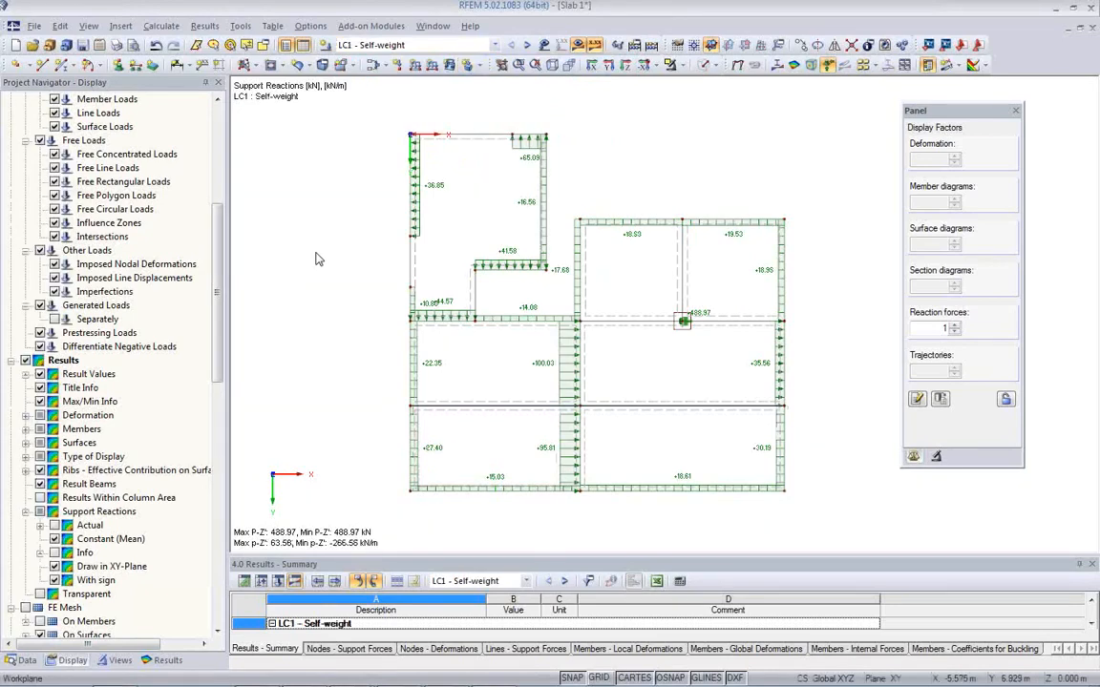
# Set the graphic printout to mass print and expand the support reactions in its results selection.
pyautogui.click(116, 45)
pyautogui.click(525, 264)
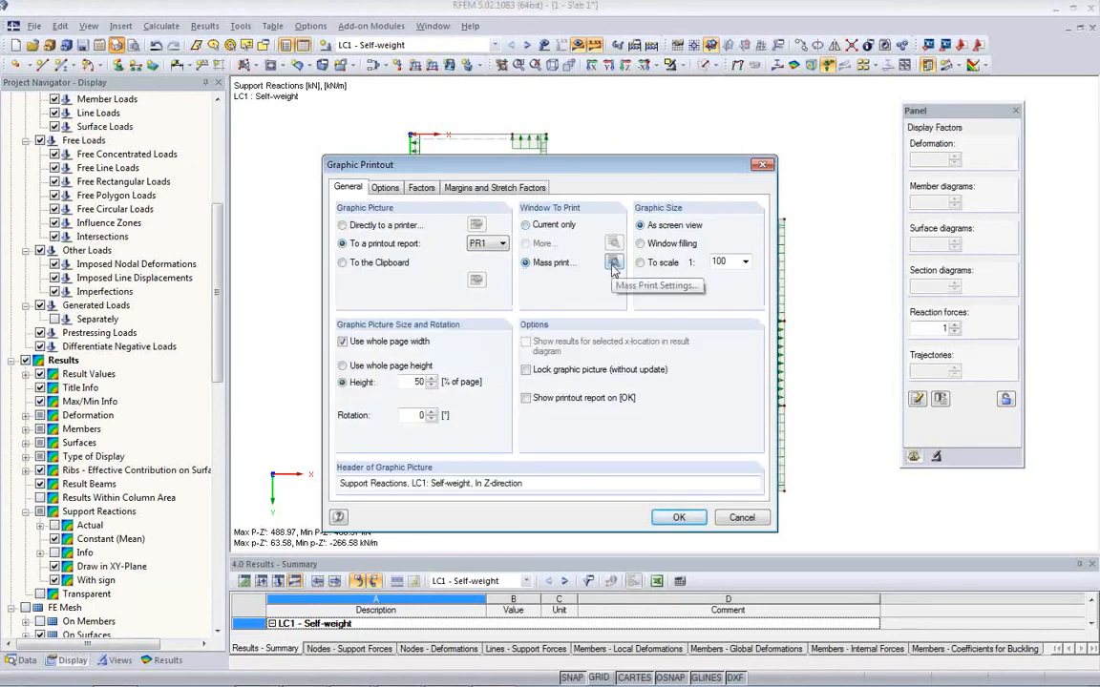
pyautogui.click(613, 263)
pyautogui.click(406, 169)
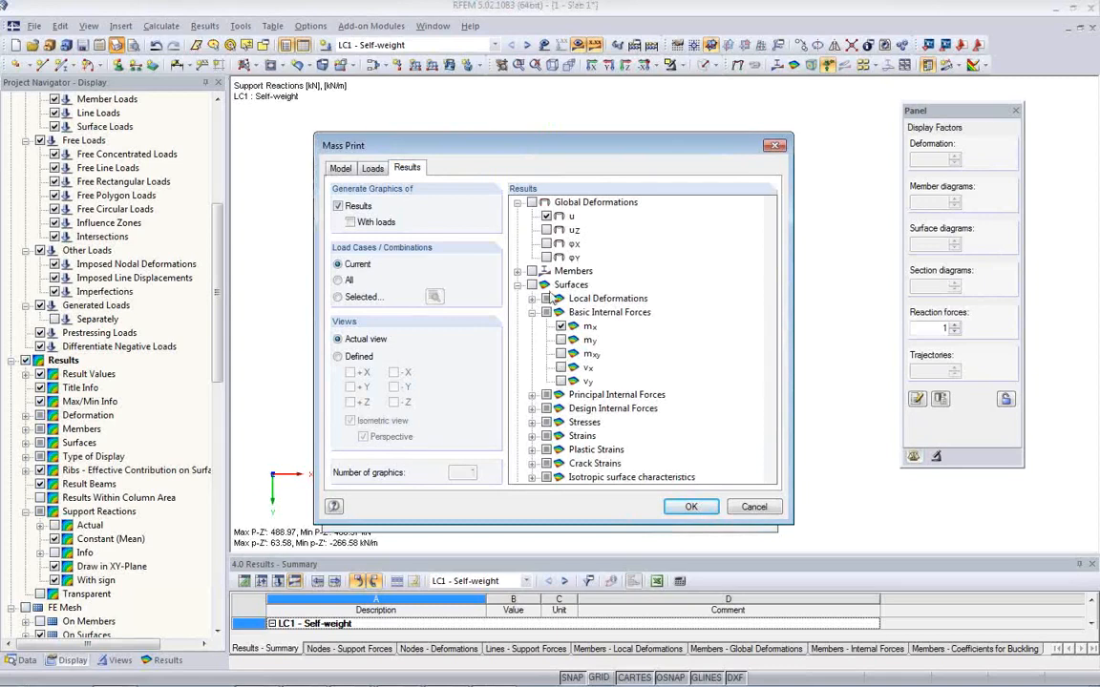
pyautogui.scroll(-1, 693, 411)
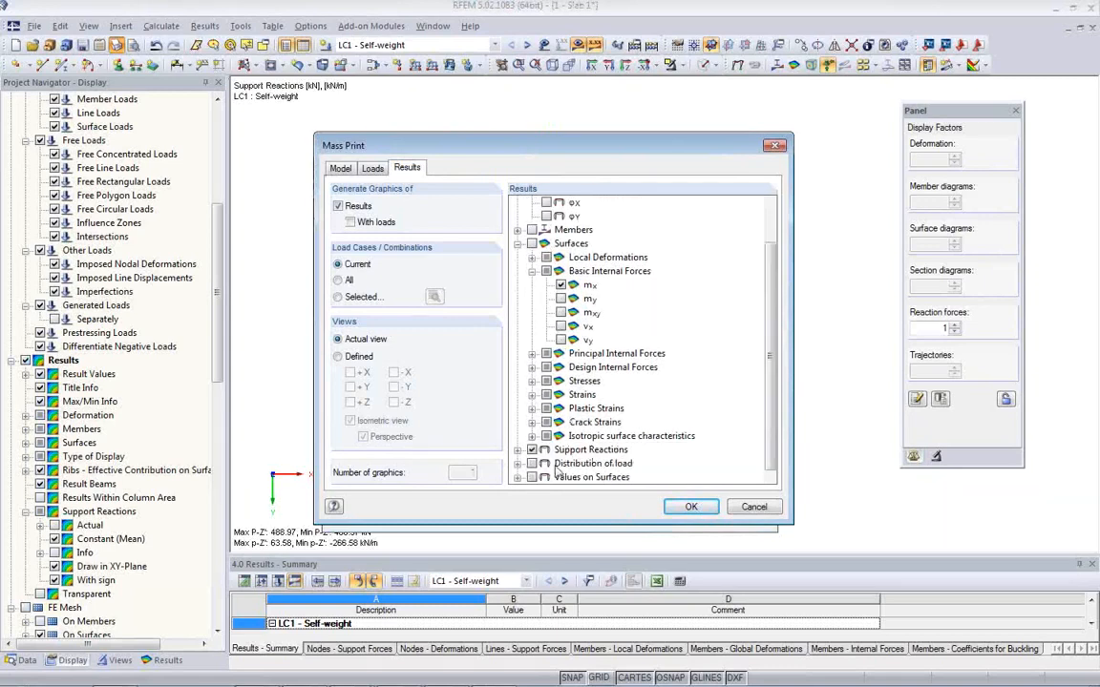
pyautogui.click(517, 449)
pyautogui.scroll(-1, 534, 420)
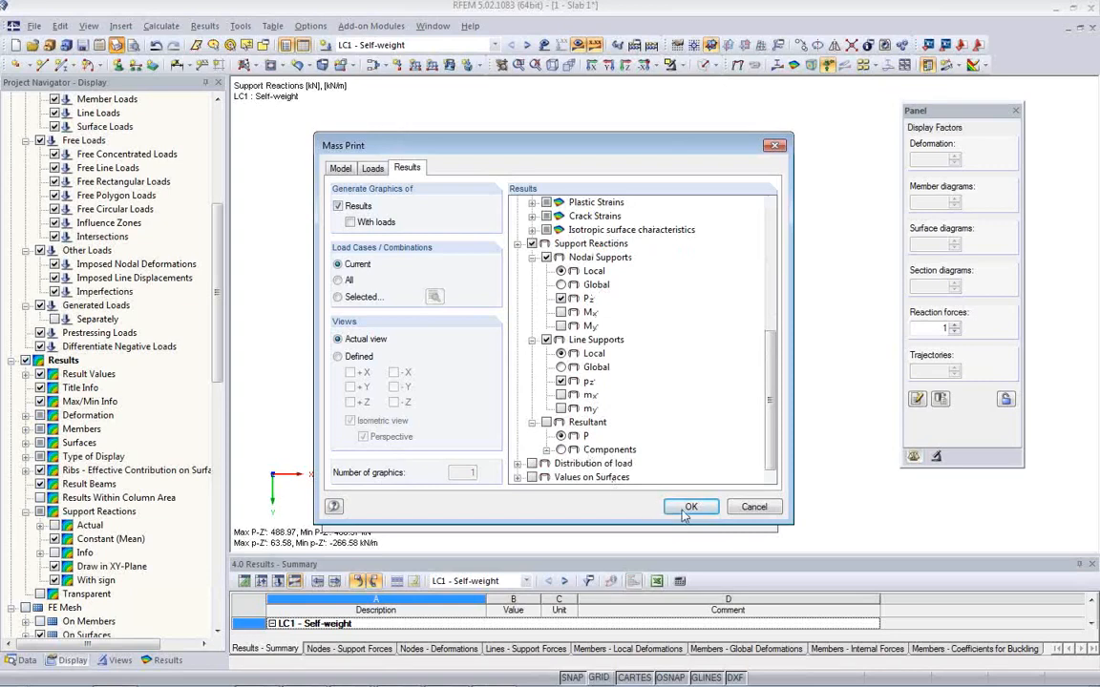
# Restrict the mass print to the selected load cases LC1 to LC8 and create the support reaction graphics for printout report PR1.
pyautogui.click(363, 297)
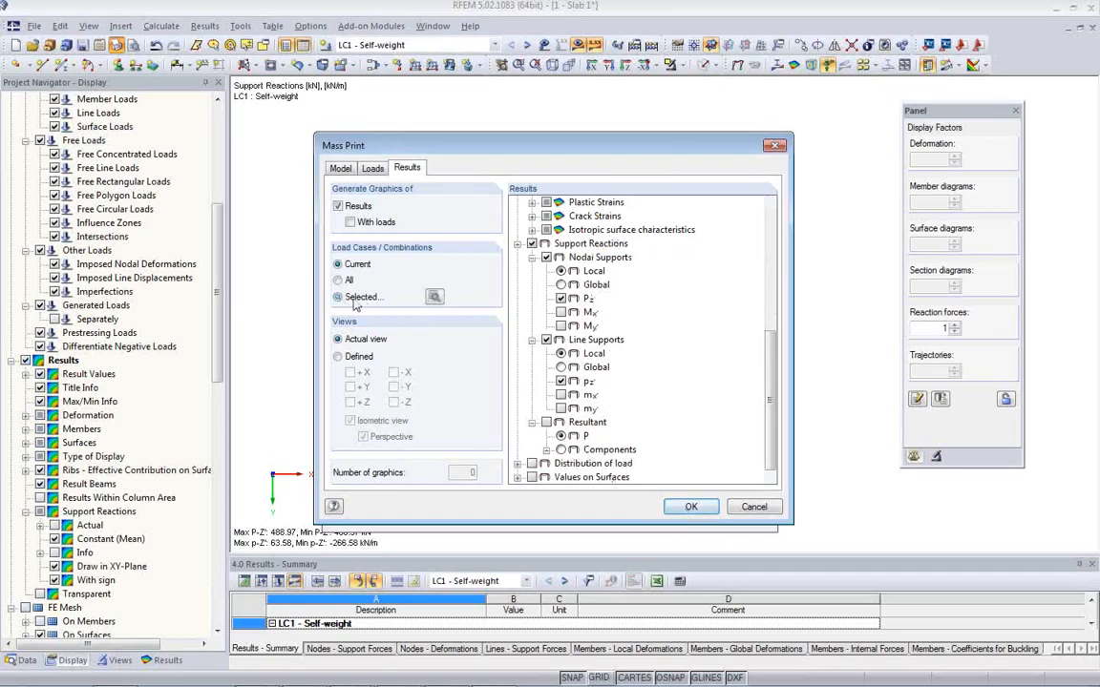
pyautogui.click(433, 297)
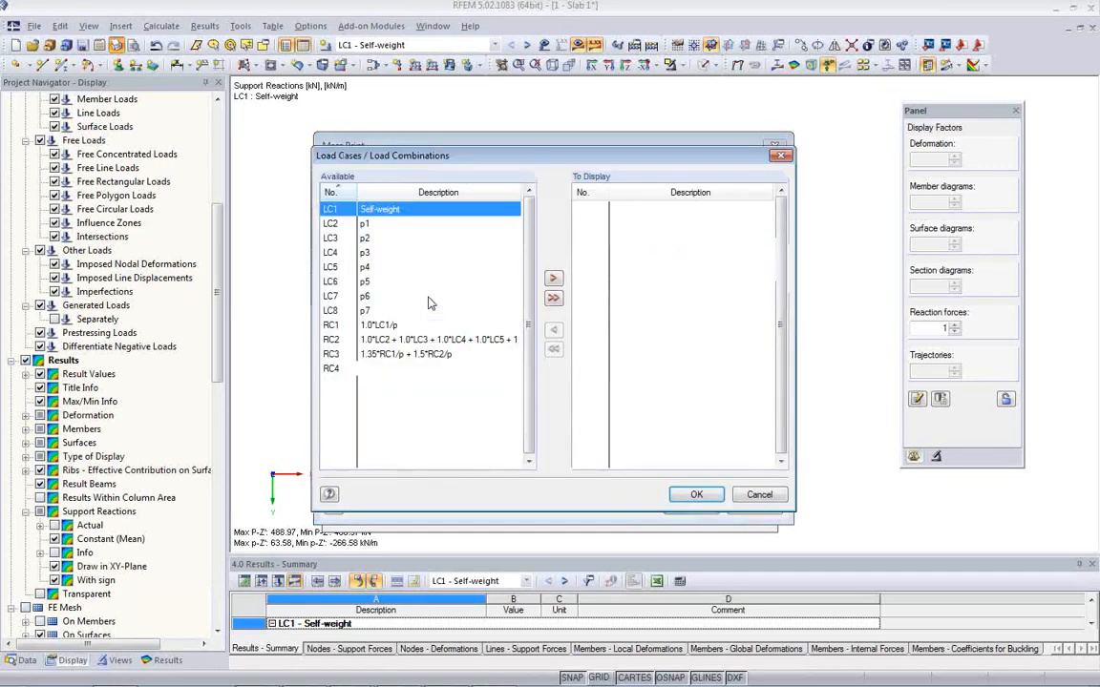
pyautogui.keyDown('shift'); pyautogui.click(371, 312); pyautogui.keyUp('shift')
pyautogui.click(552, 279)
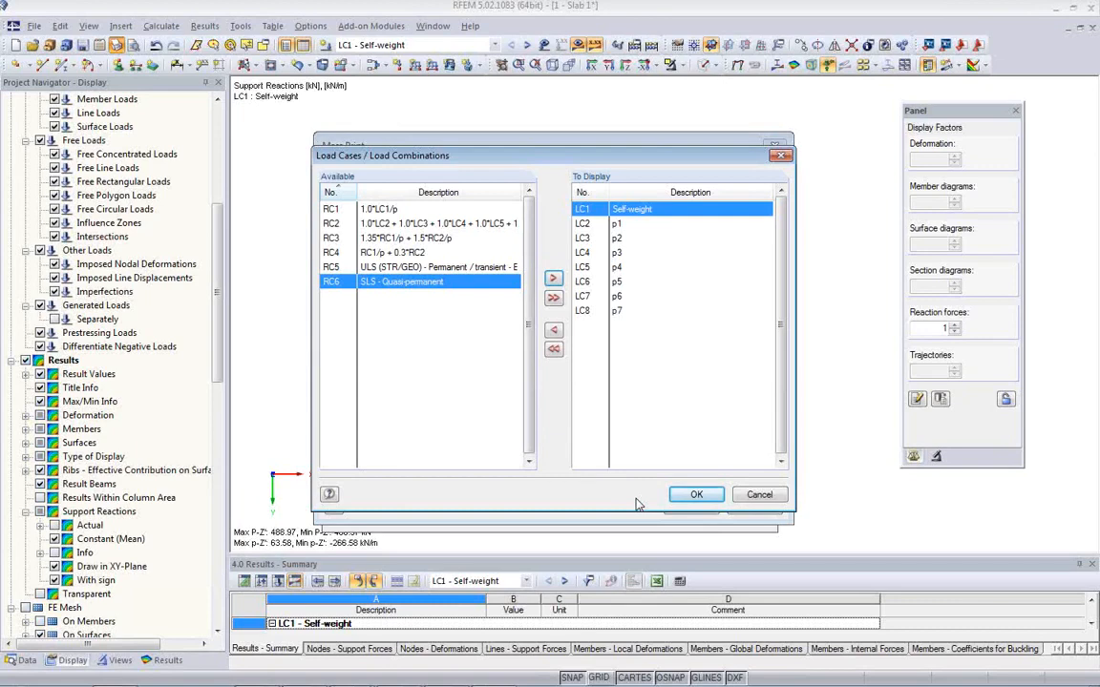
pyautogui.click(697, 494)
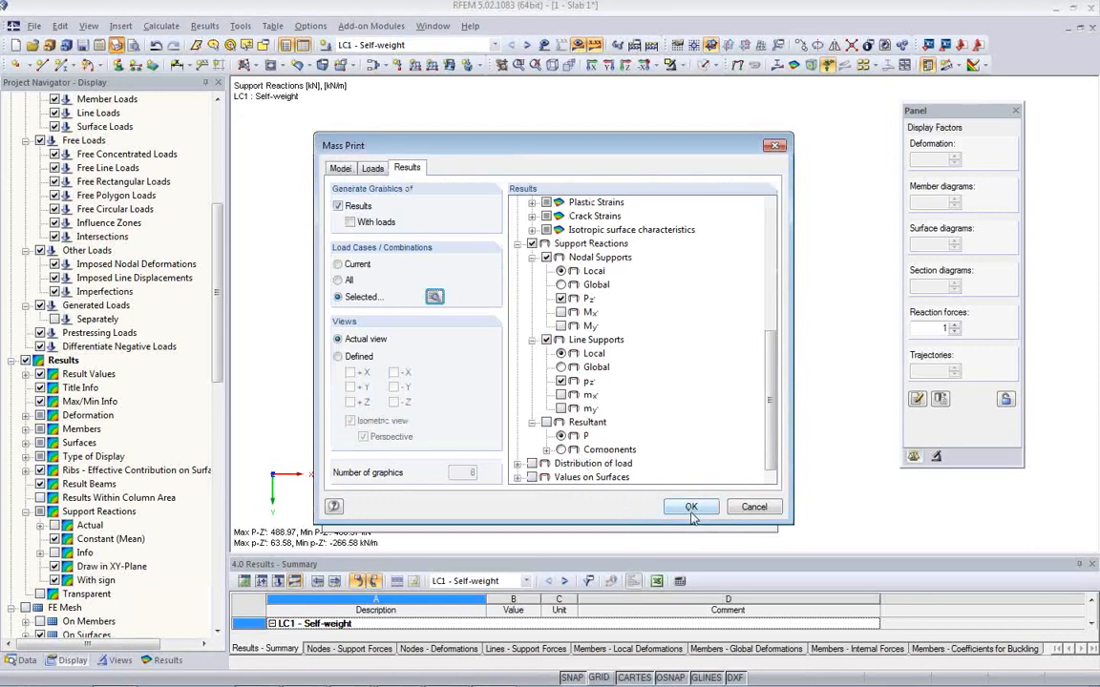
pyautogui.click(691, 507)
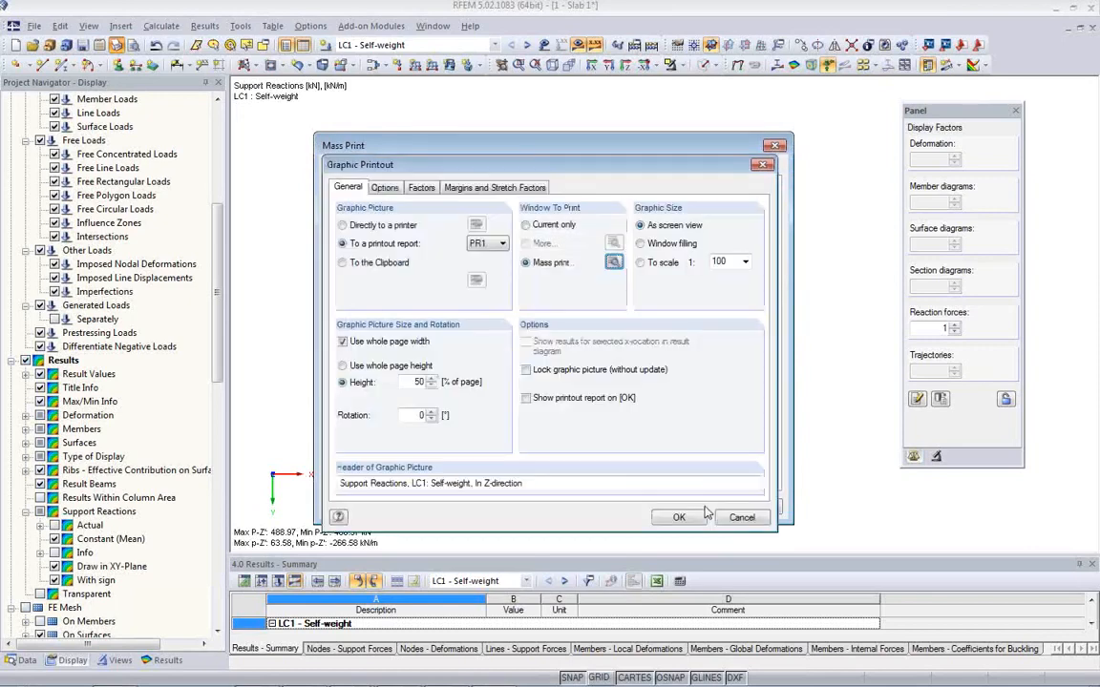
pyautogui.click(678, 518)
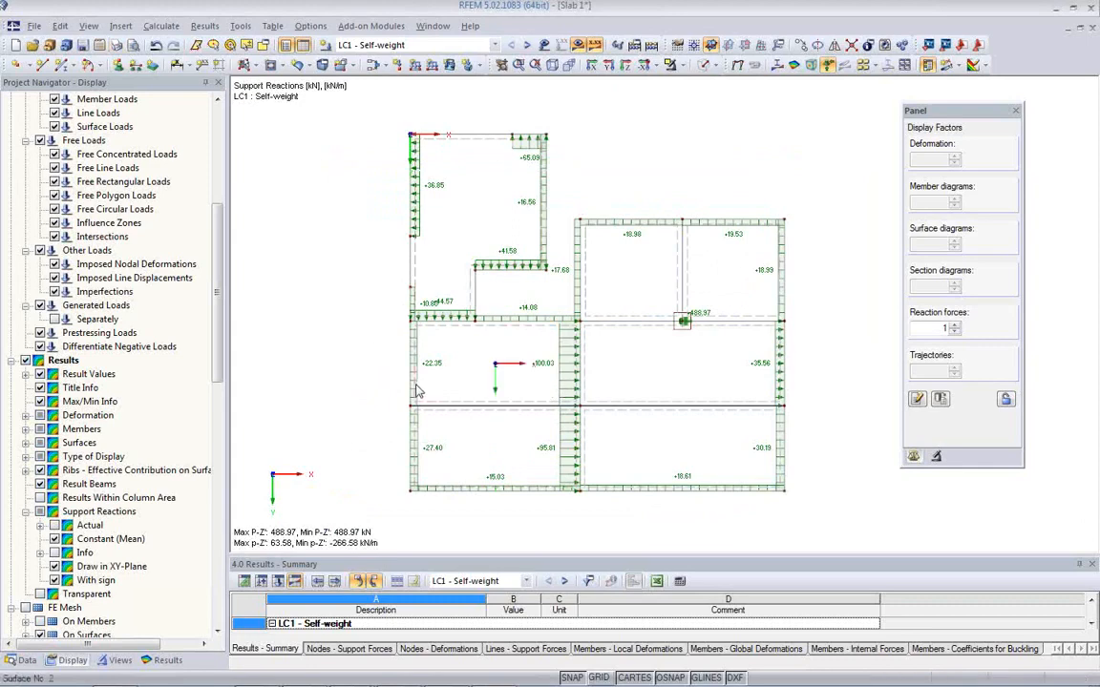
# Replace the support reactions with the member internal forces My in a 3D view focused on the downstand beam.
pyautogui.click(827, 65)
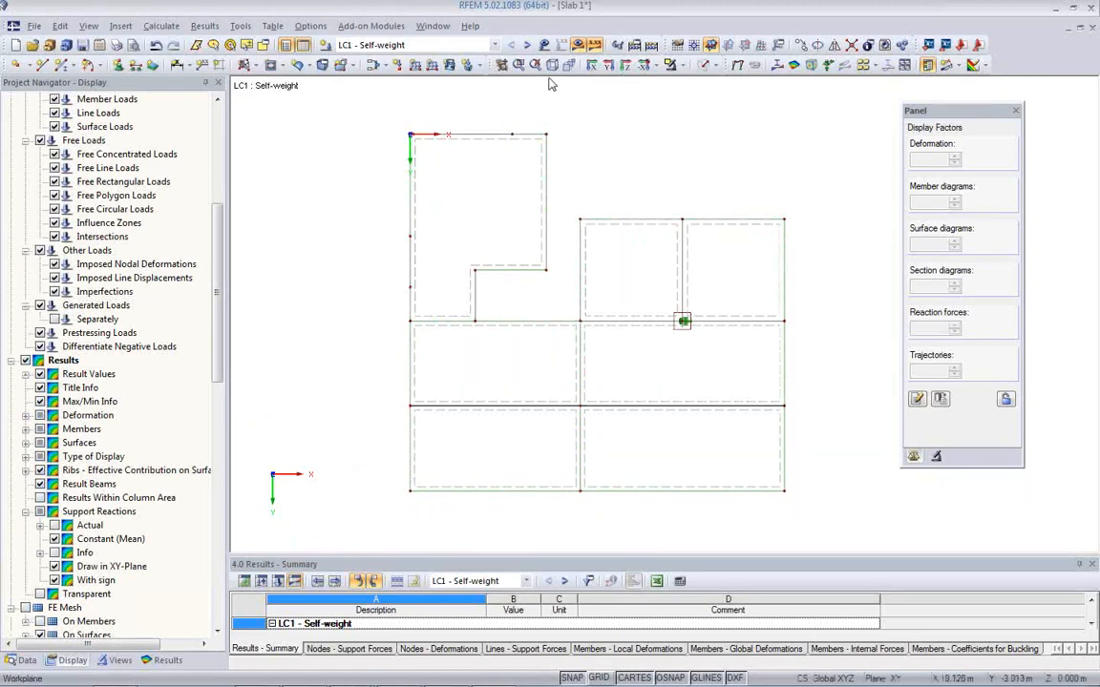
pyautogui.click(494, 61)
pyautogui.moveTo(598, 395); pyautogui.dragTo(556, 384, button='middle')
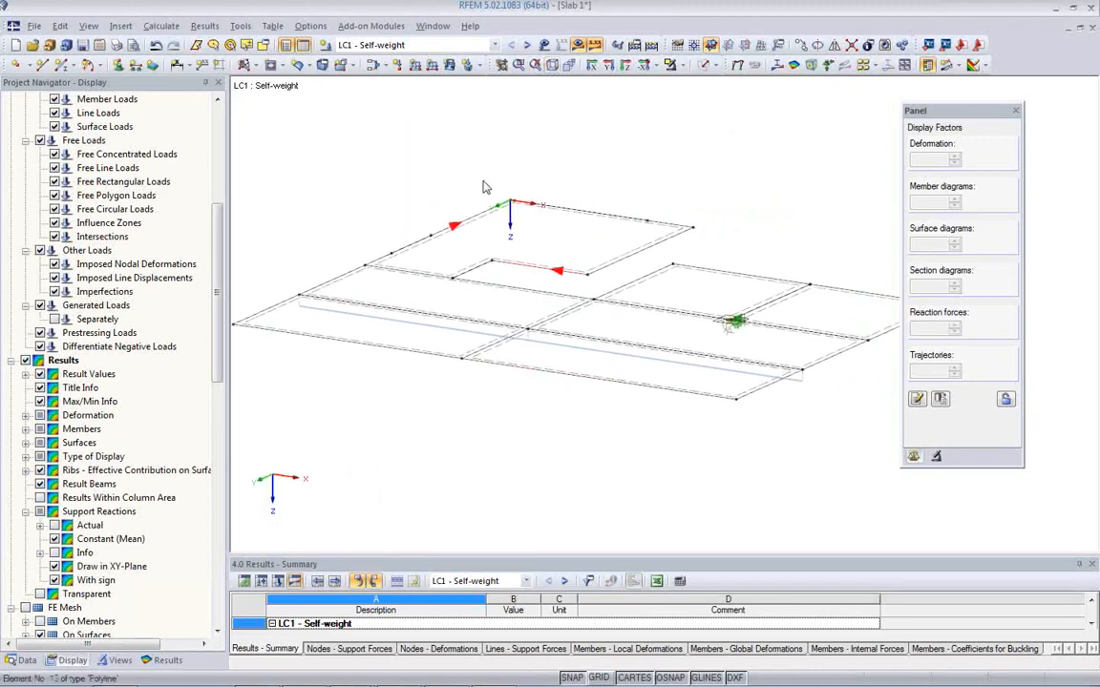
pyautogui.click(699, 63)
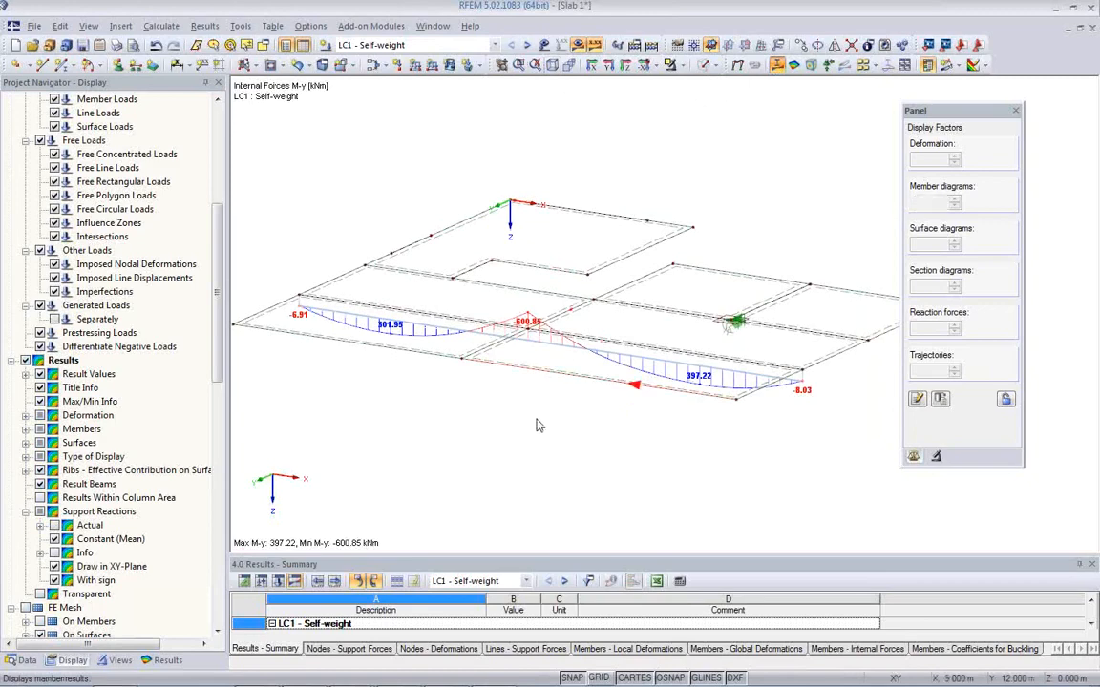
pyautogui.keyDown('ctrl'); pyautogui.moveTo(528, 414); pyautogui.dragTo(515, 476, button='middle'); pyautogui.keyUp('ctrl')
pyautogui.scroll(2, 618, 442)
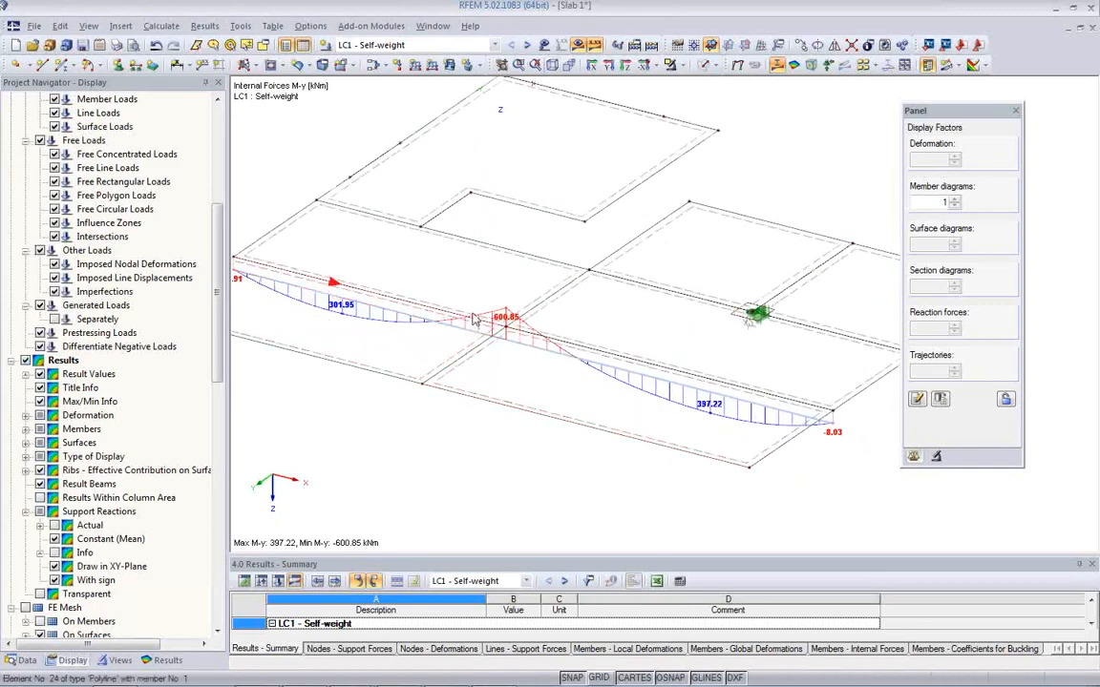
pyautogui.moveTo(593, 387); pyautogui.dragTo(603, 380, button='middle')
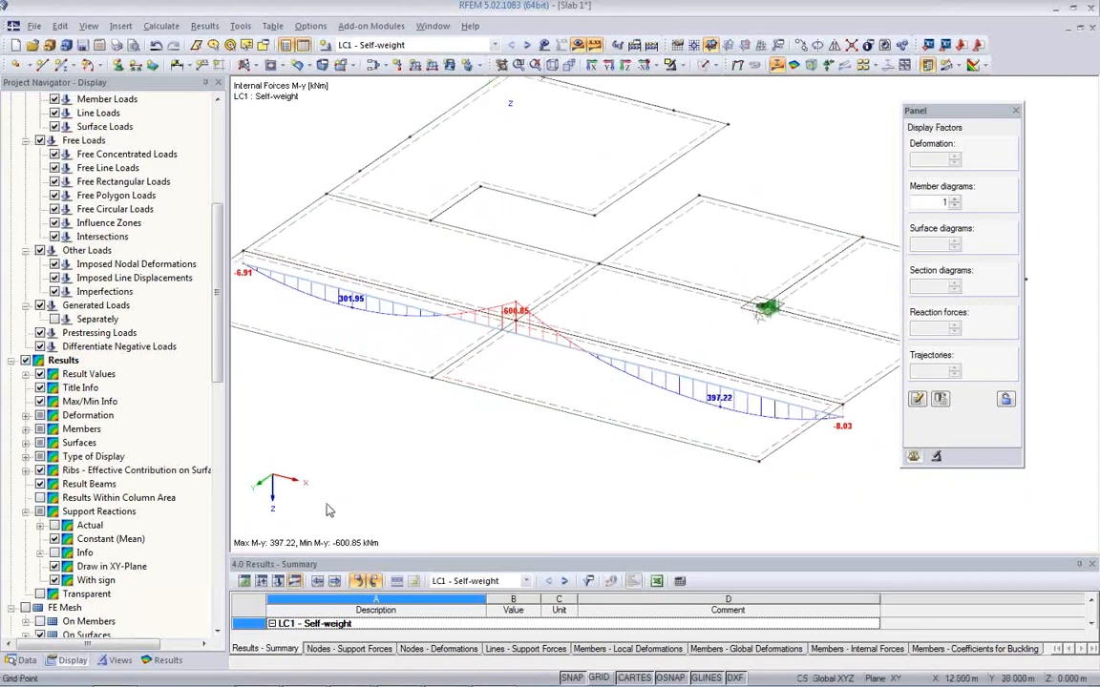
# Examine the beam's internal forces Vz and MT for LC1, then return to the My diagram.
pyautogui.click(164, 660)
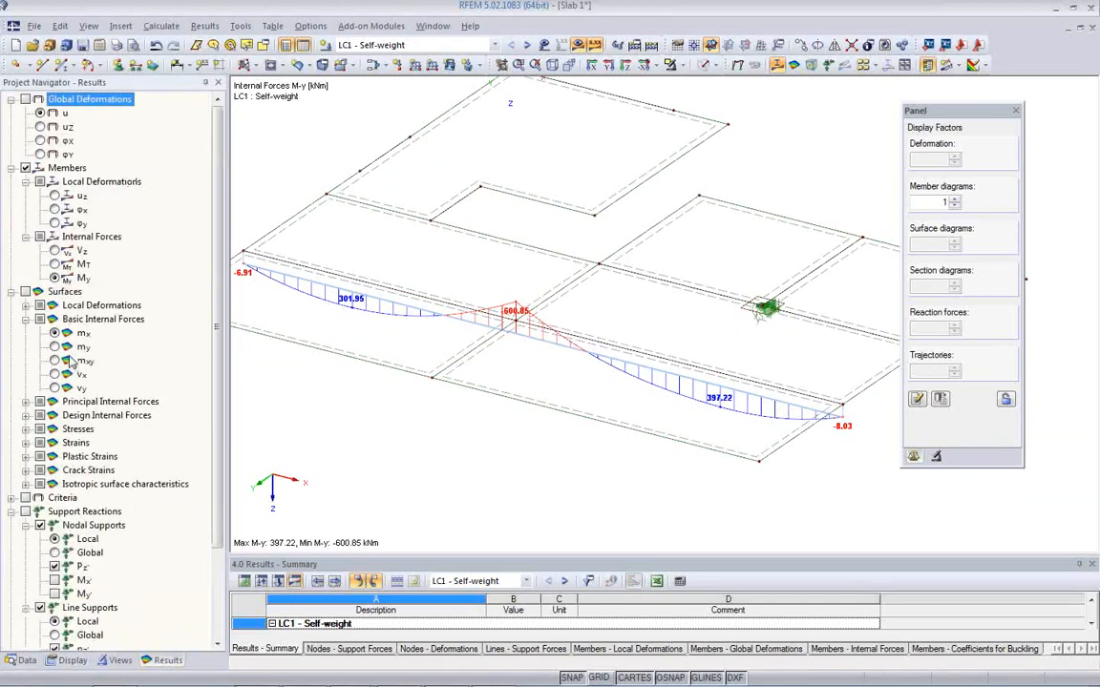
pyautogui.click(56, 251)
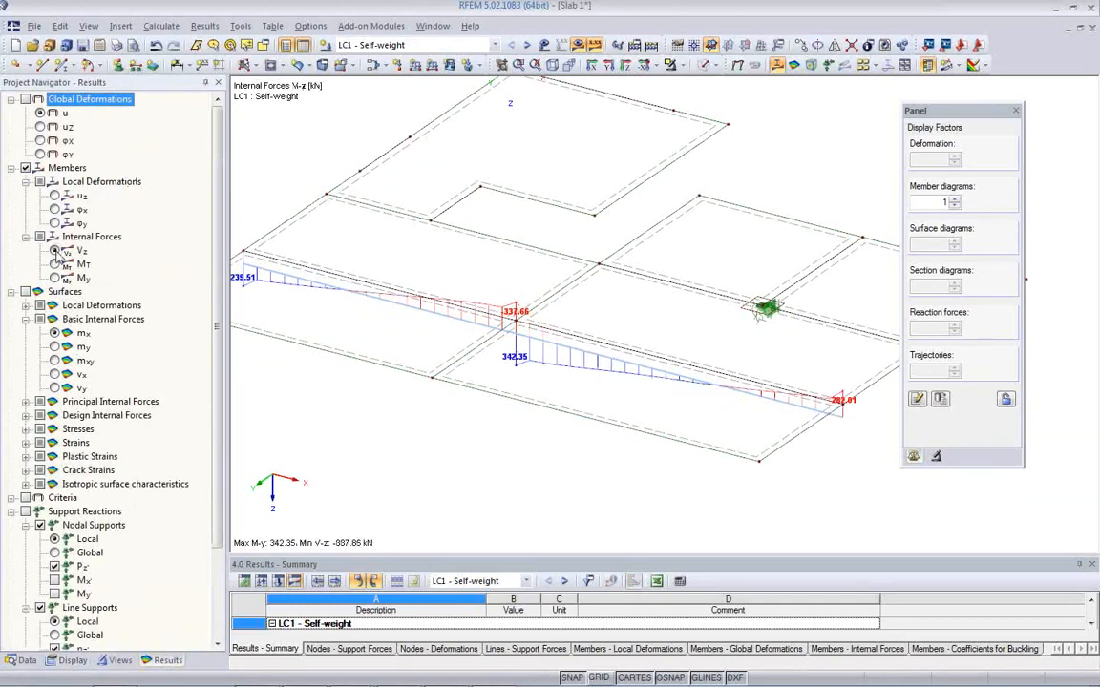
pyautogui.click(54, 264)
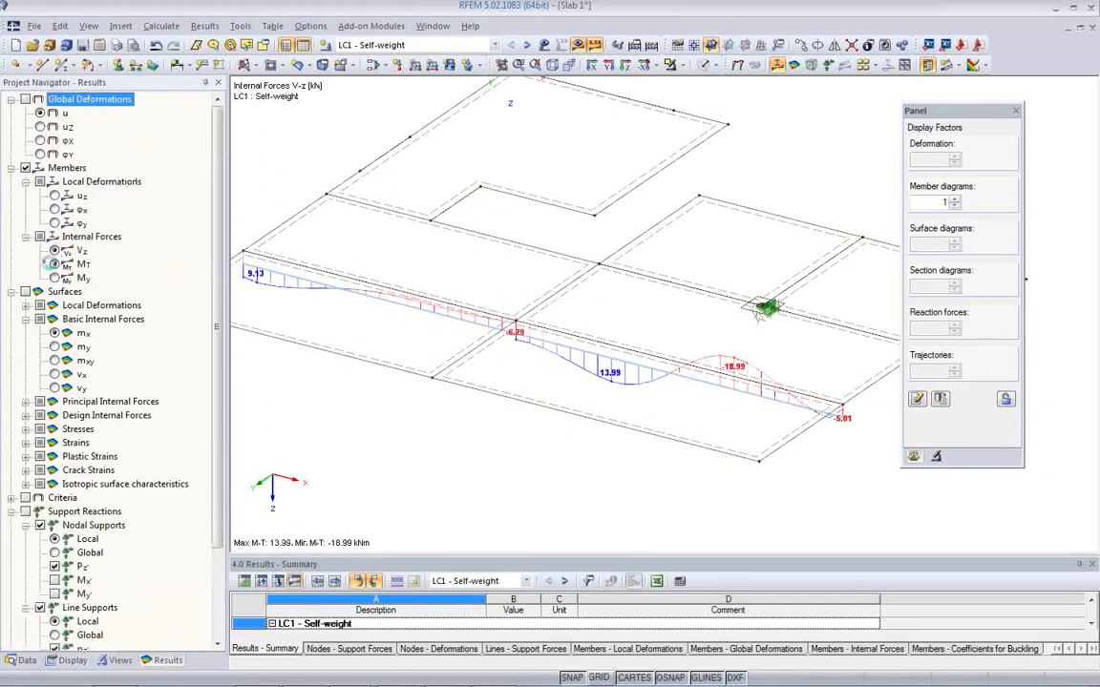
pyautogui.click(54, 278)
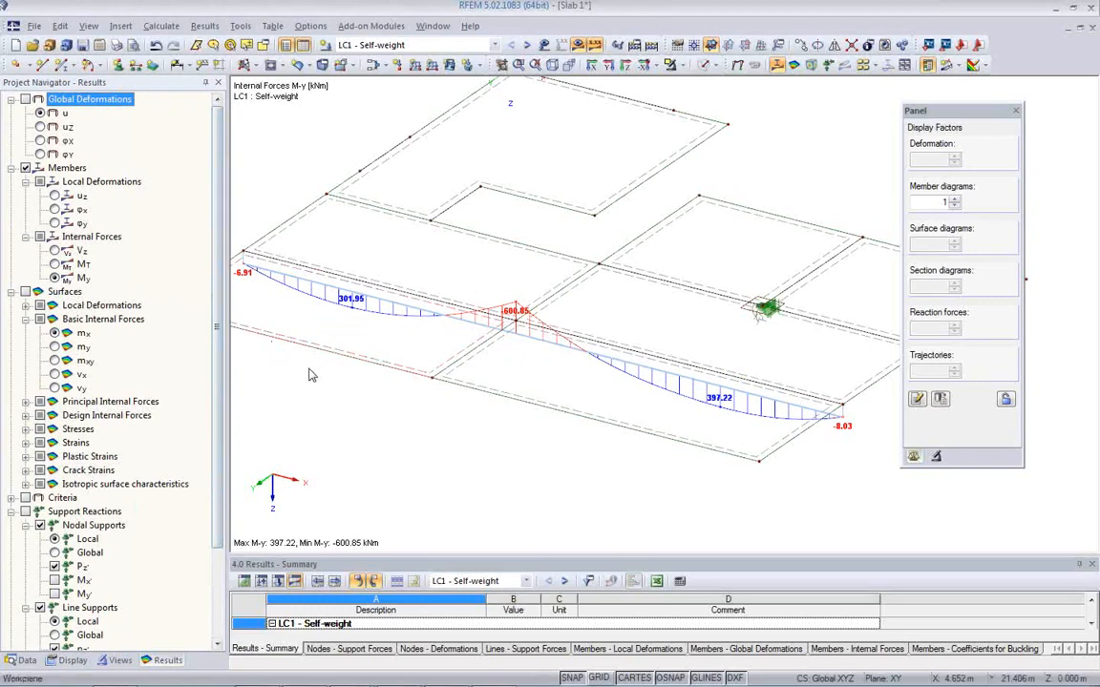
pyautogui.moveTo(456, 416); pyautogui.dragTo(484, 417, button='middle')
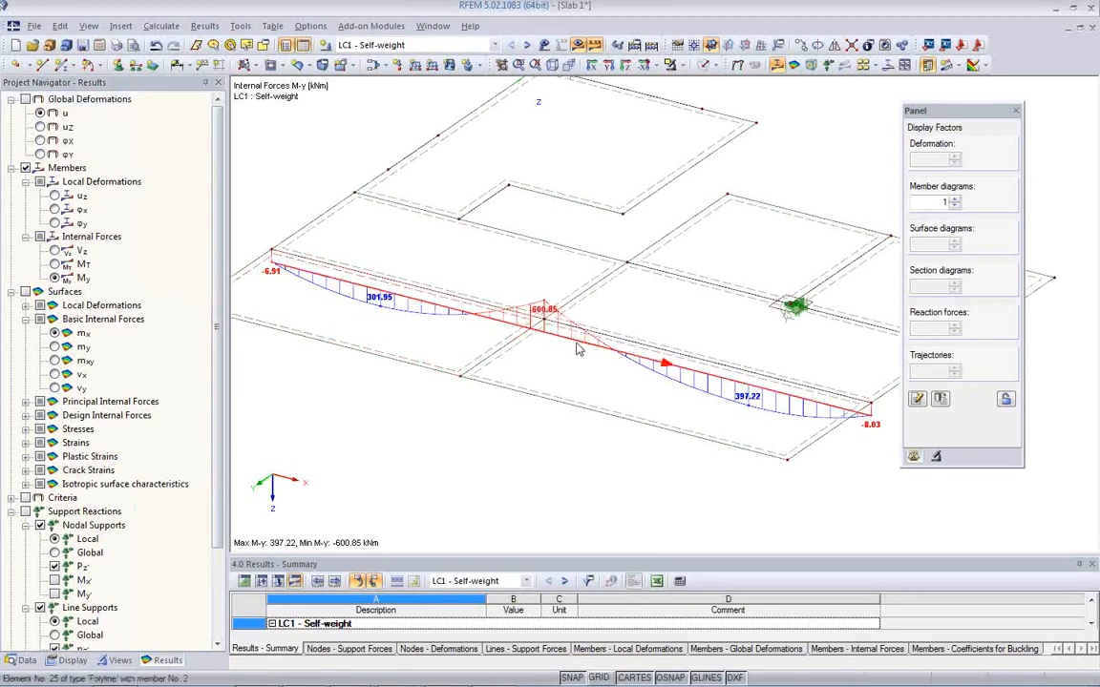
# Open the result diagrams for beam members 1 and 2, add Vz and show the RC5 ULS combination.
pyautogui.rightClick(576, 350)
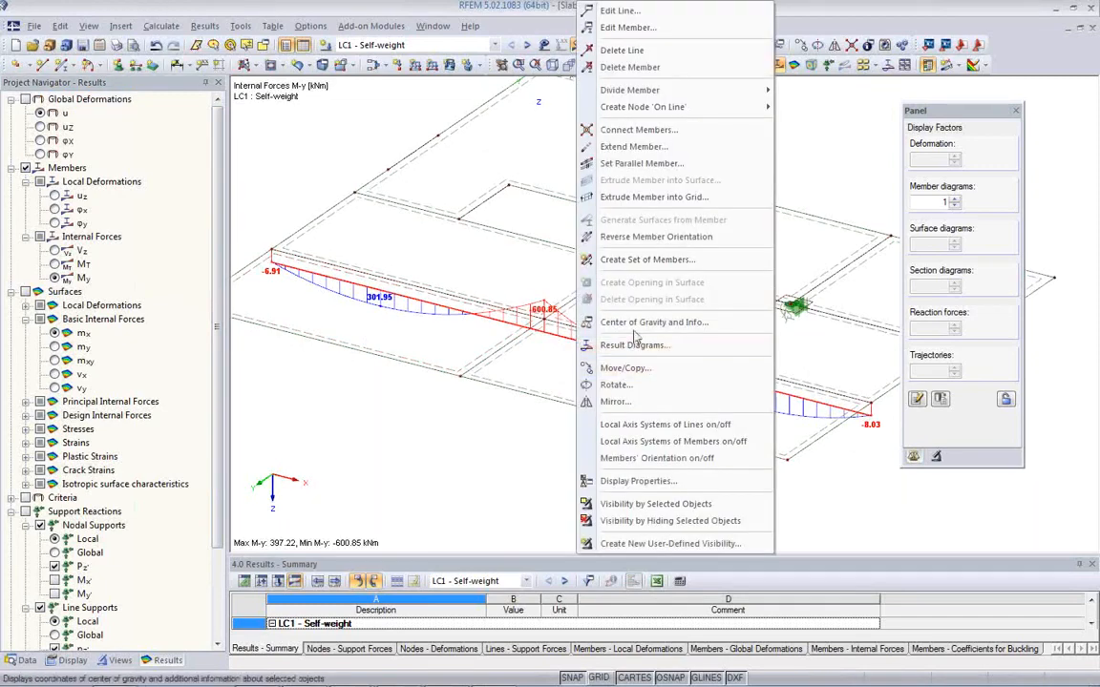
pyautogui.click(635, 346)
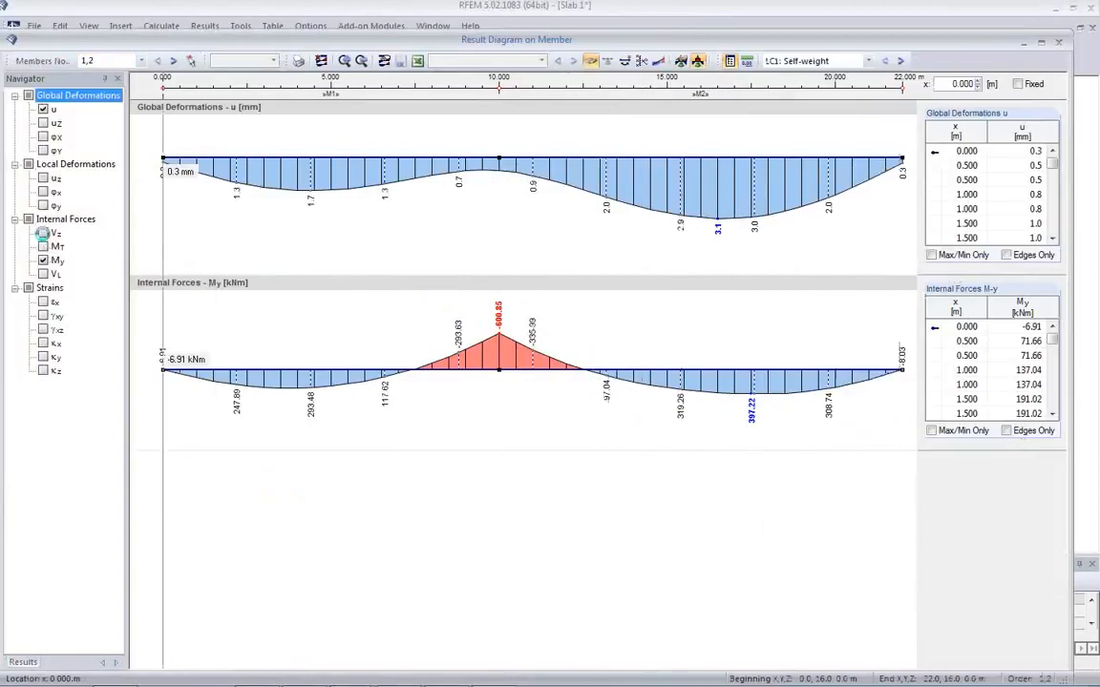
pyautogui.click(43, 233)
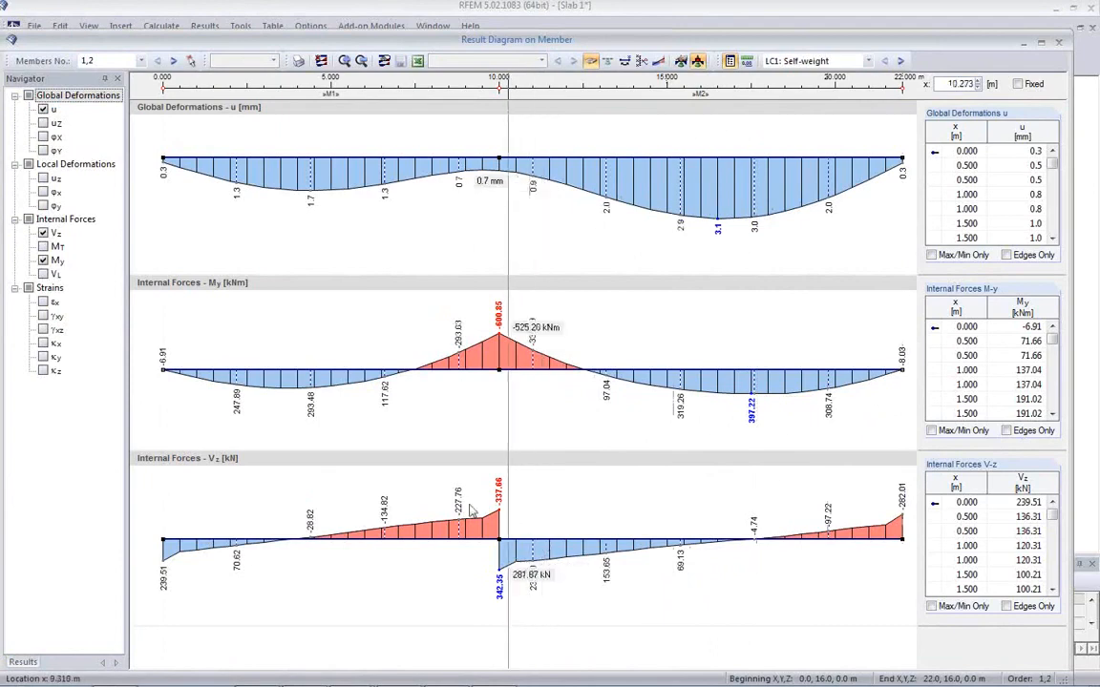
pyautogui.click(867, 61)
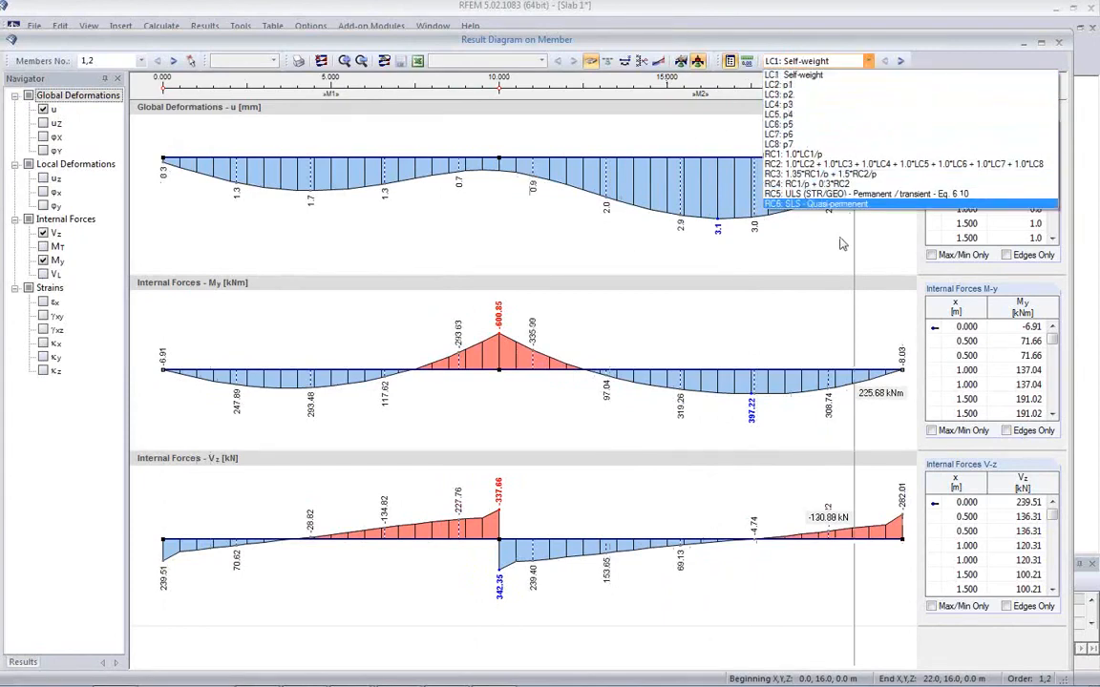
pyautogui.click(839, 196)
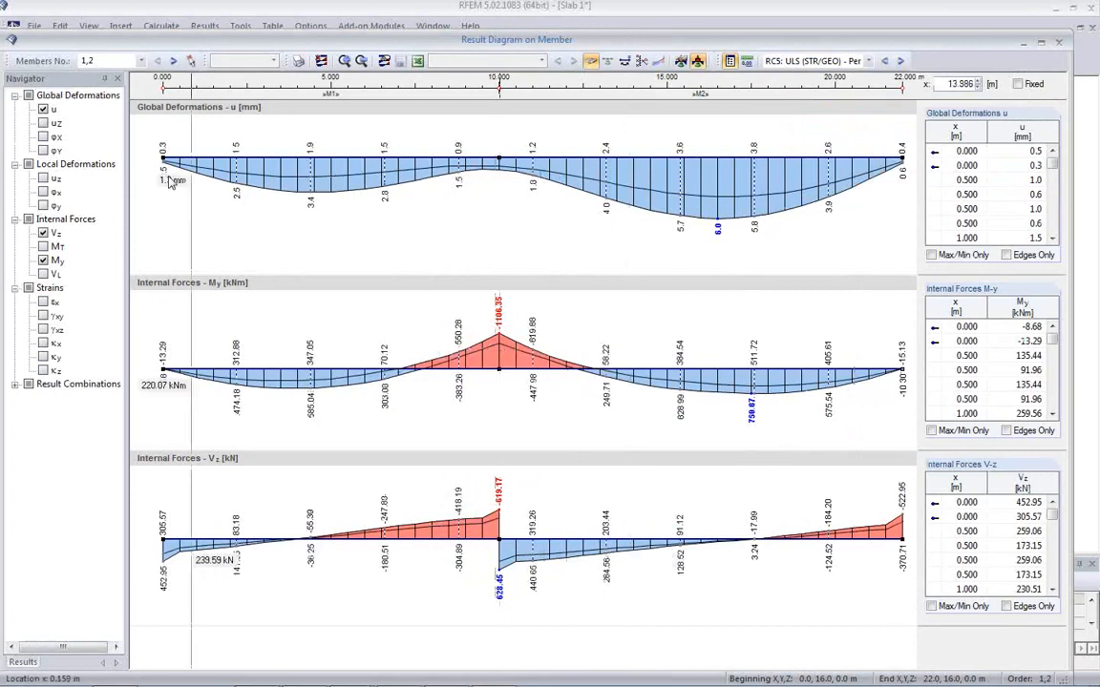
# Replace deformation u with MT in the member diagrams and send them to printout report PR1 at 100% page height.
pyautogui.click(42, 111)
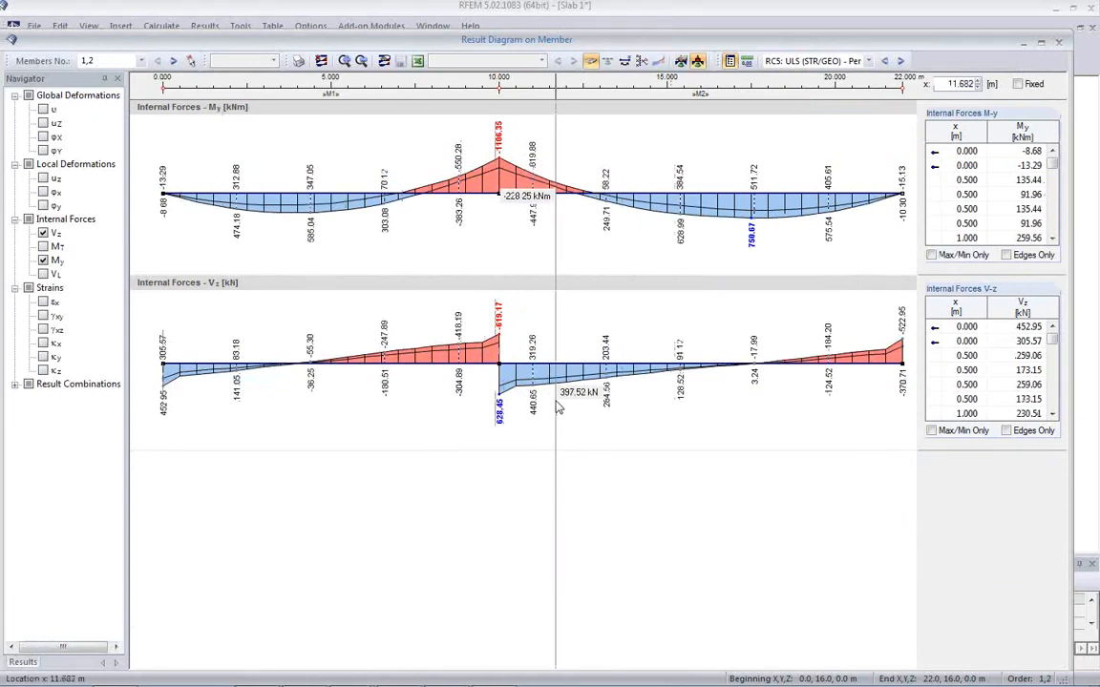
pyautogui.click(43, 247)
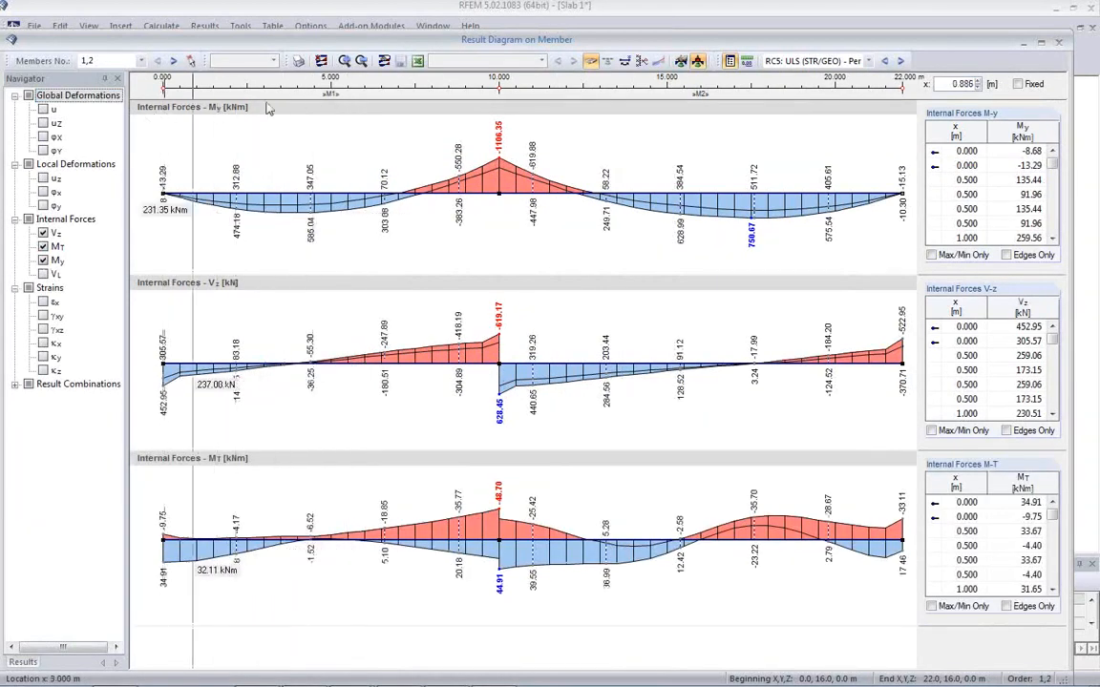
pyautogui.click(298, 60)
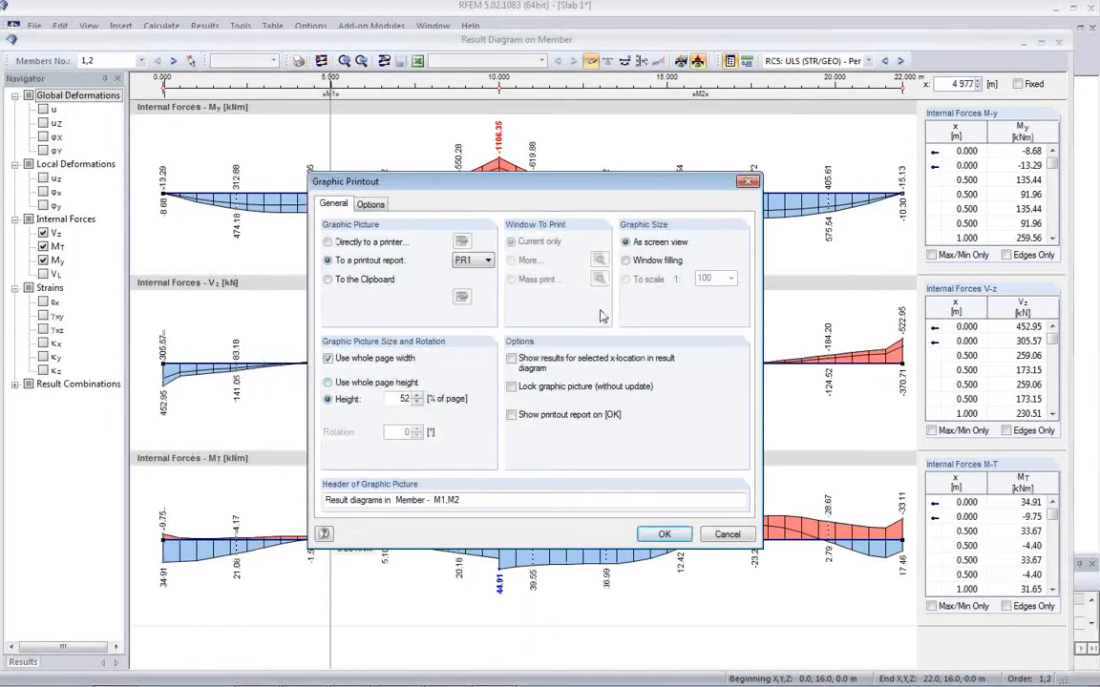
pyautogui.write('100')
pyautogui.click(659, 534)
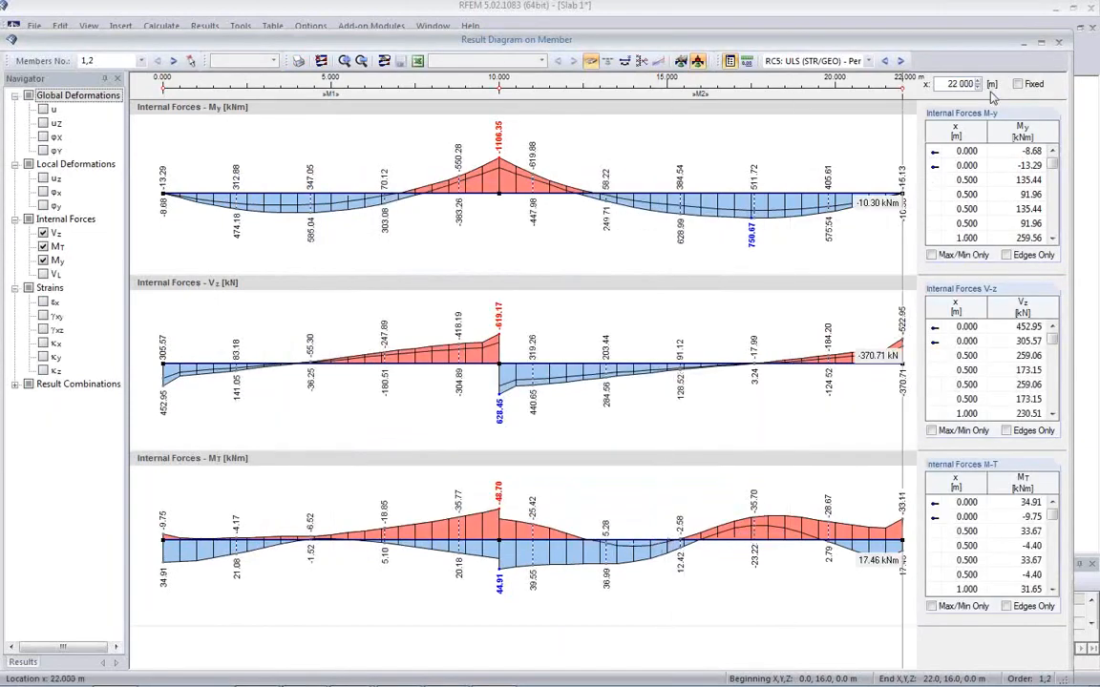
pyautogui.click(1058, 43)
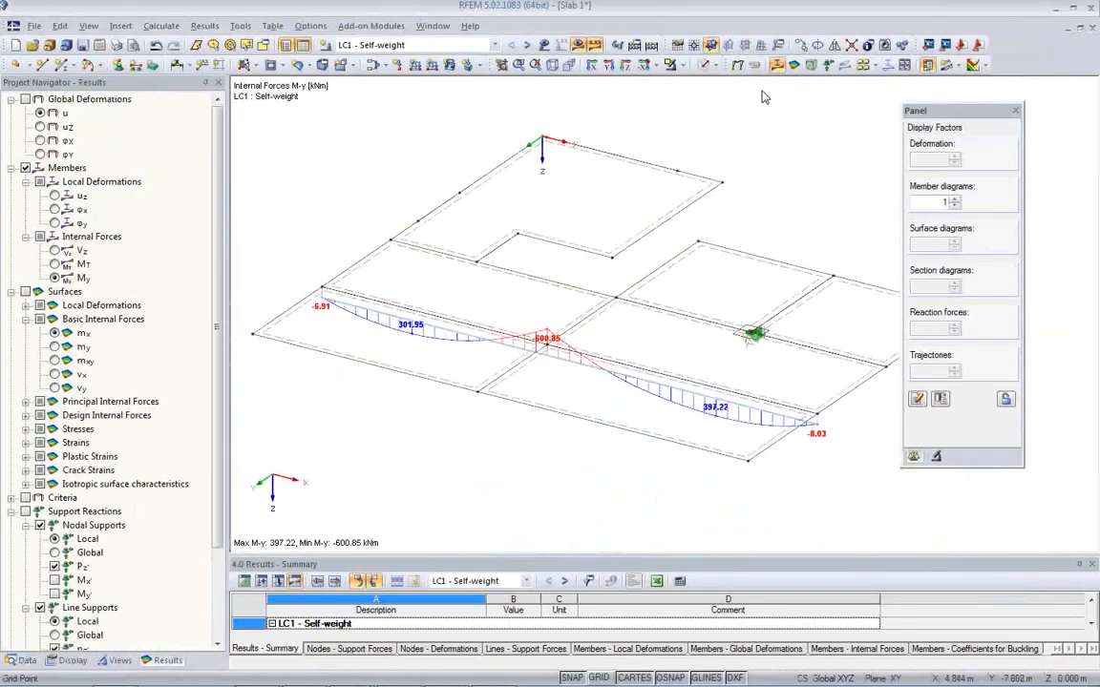
# Turn off the member results in the model, keeping LC1 - Self-weight as the current load case.
pyautogui.click(706, 65)
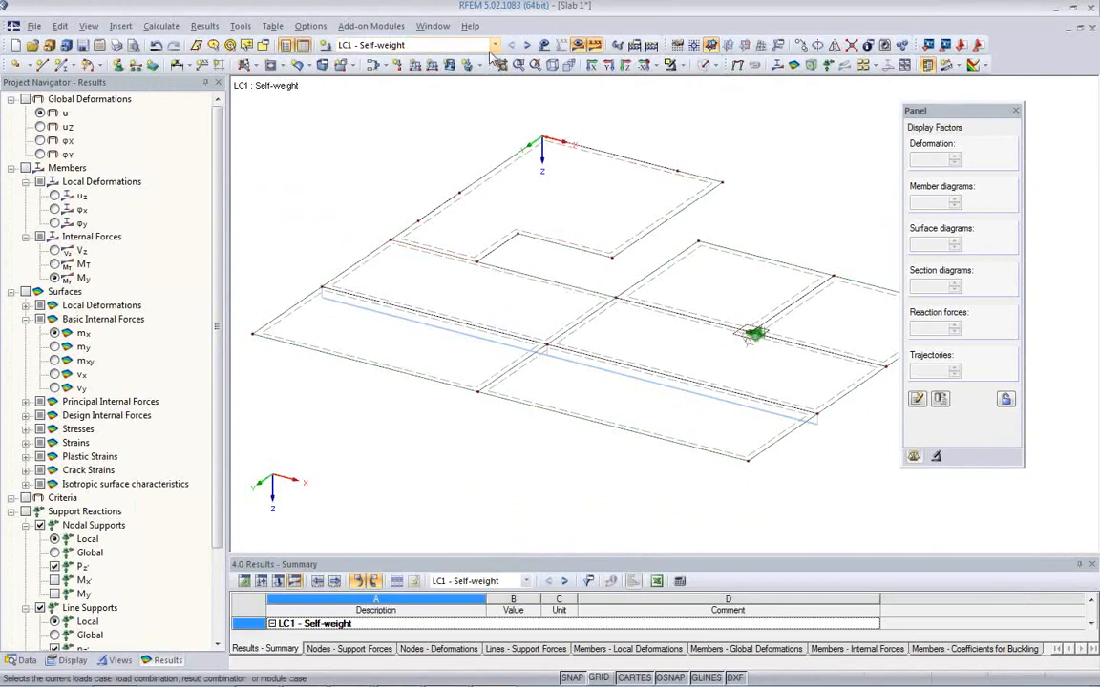
pyautogui.click(449, 45)
pyautogui.click(851, 149)
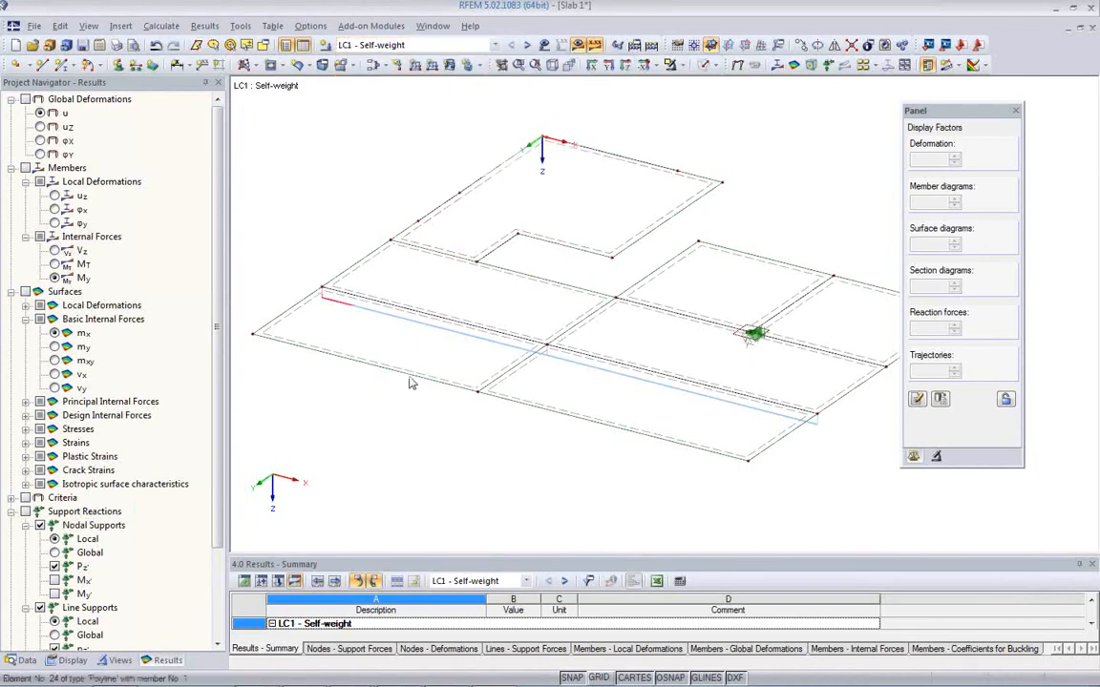
# Open the RF-CONCRETE Surfaces add-on module and select RC5 for the ultimate limit state design.
pyautogui.click(26, 663)
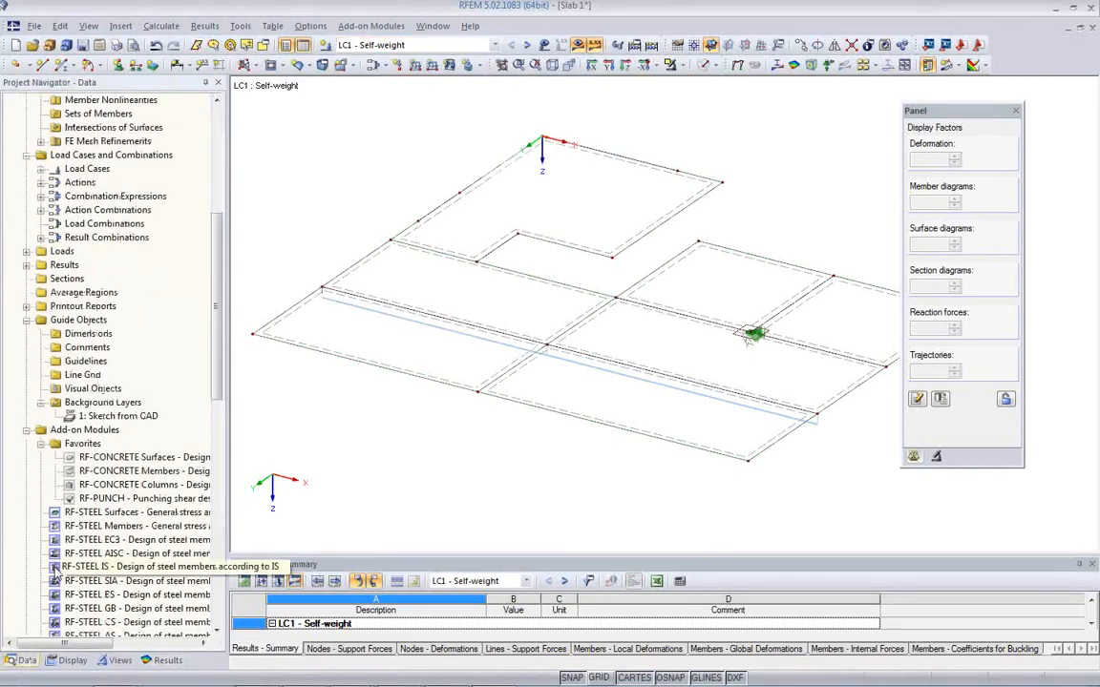
pyautogui.scroll(-3, 110, 430)
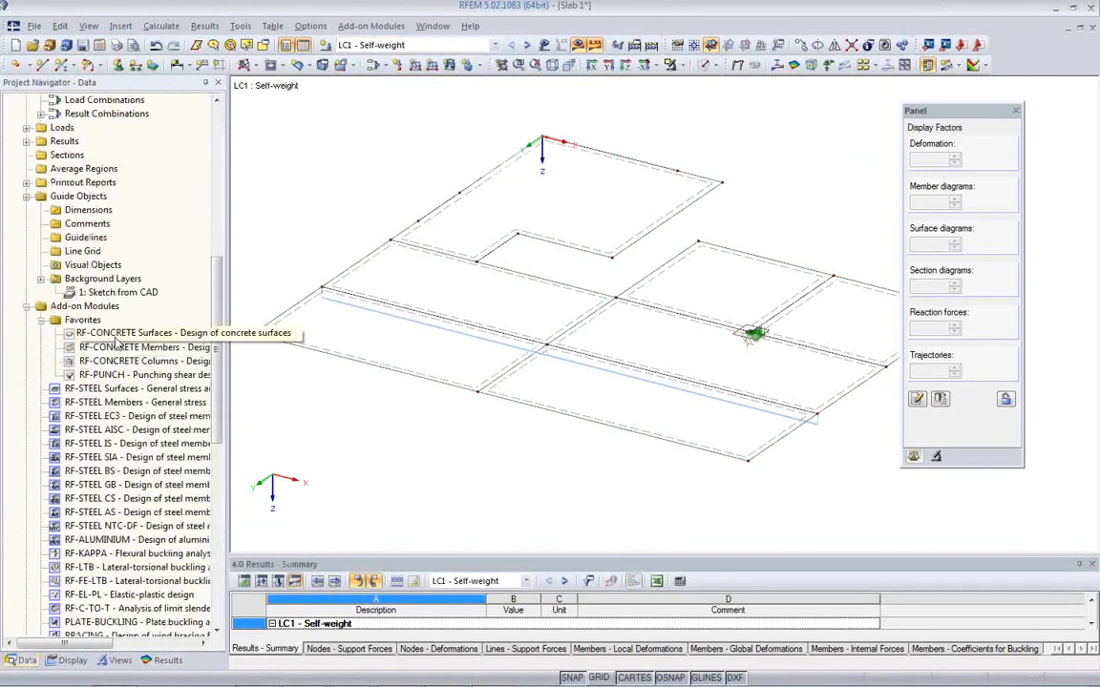
pyautogui.doubleClick(115, 336)
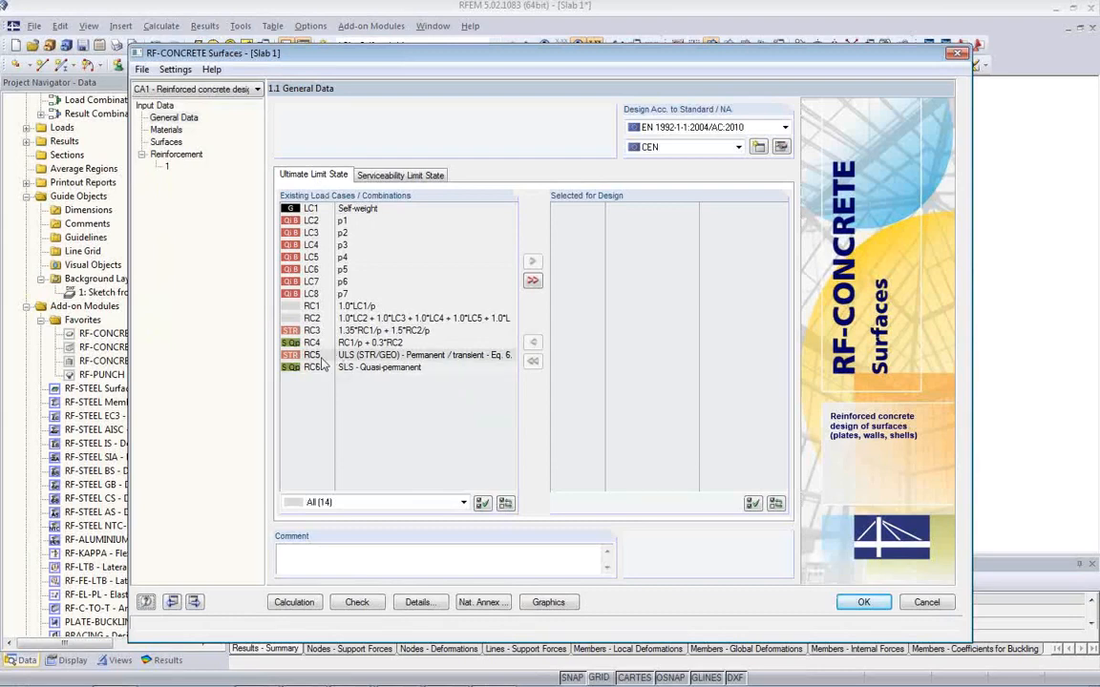
pyautogui.doubleClick(363, 355)
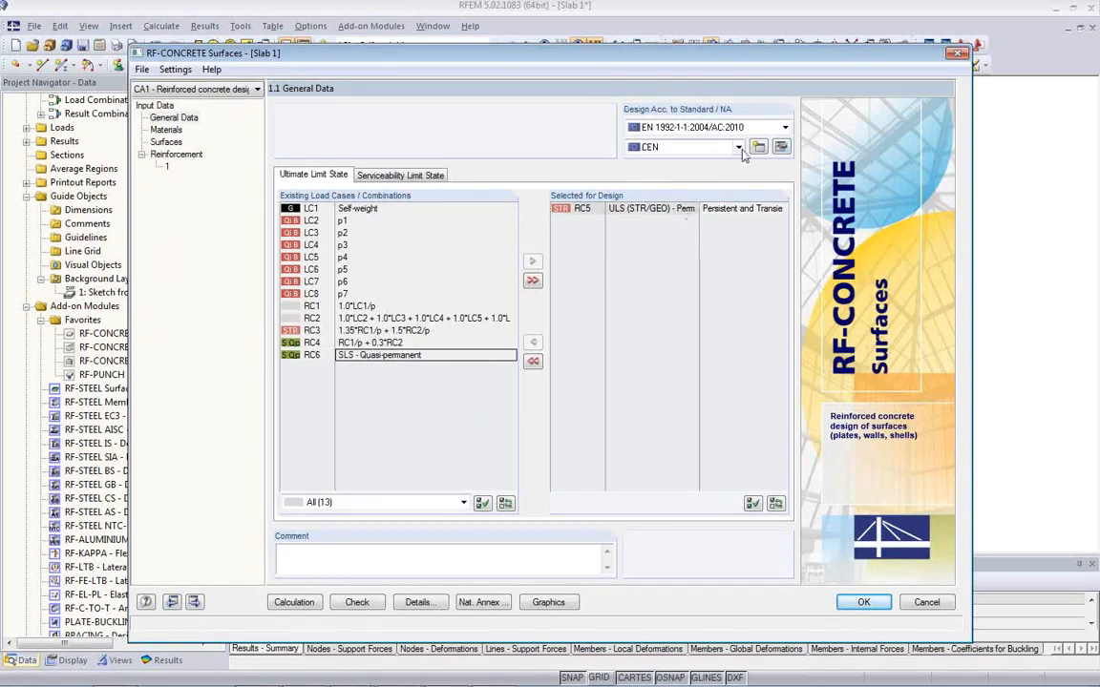
# Keep CEN as the national annex and select RC6, SLS - Quasi-permanent, for the serviceability limit state design.
pyautogui.click(669, 143)
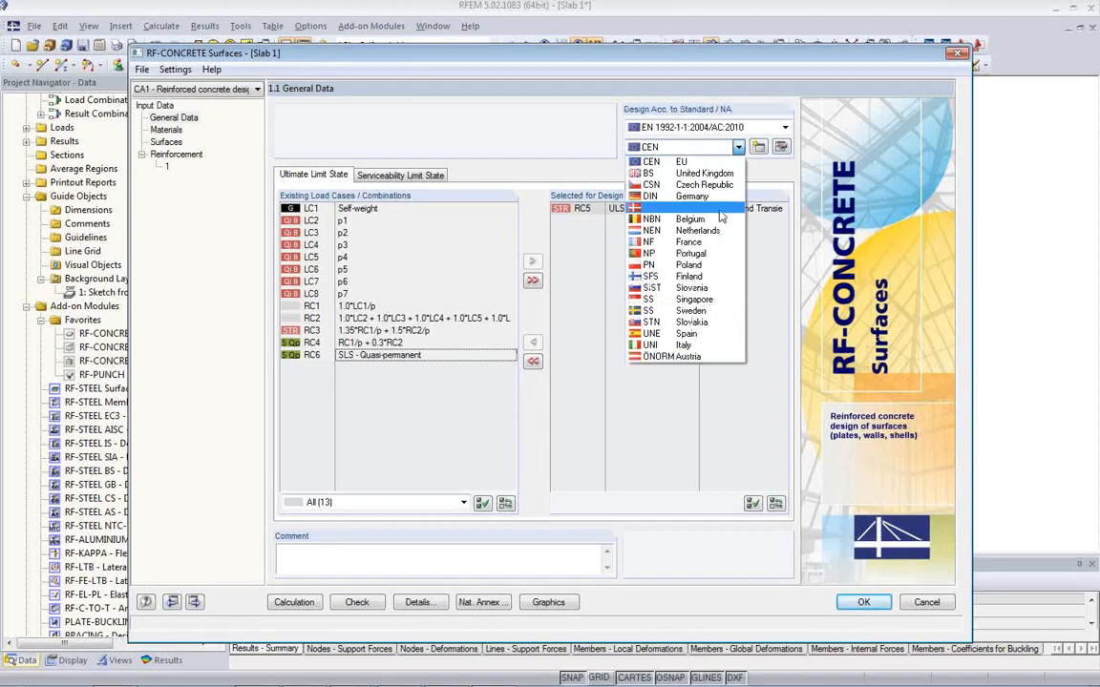
pyautogui.click(711, 164)
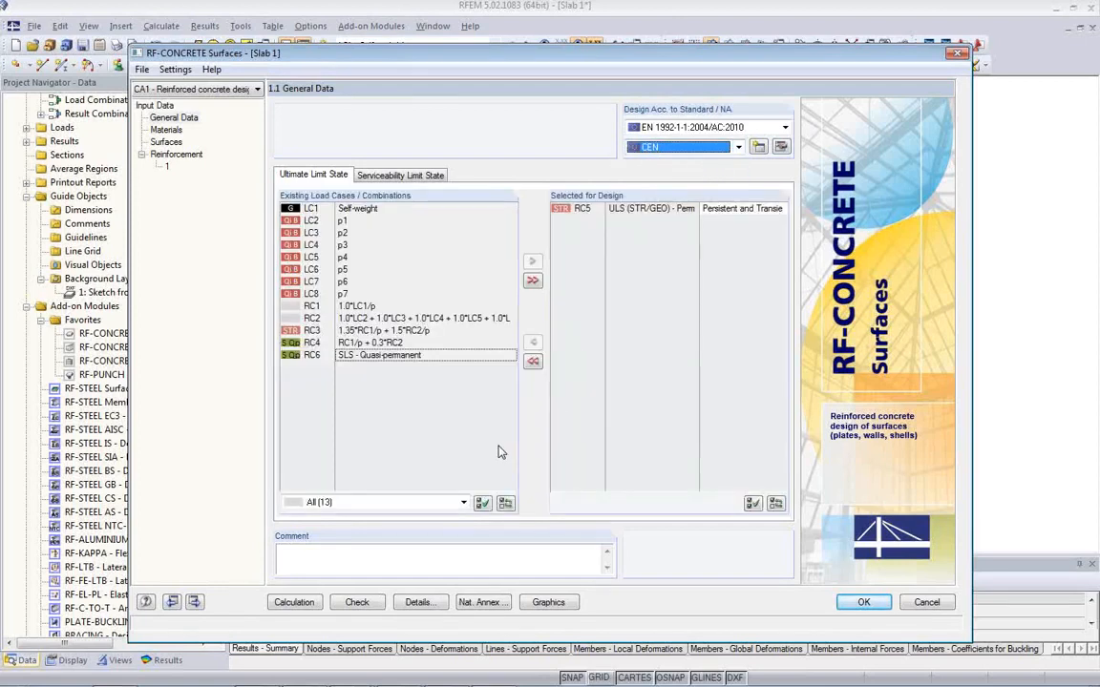
pyautogui.click(405, 177)
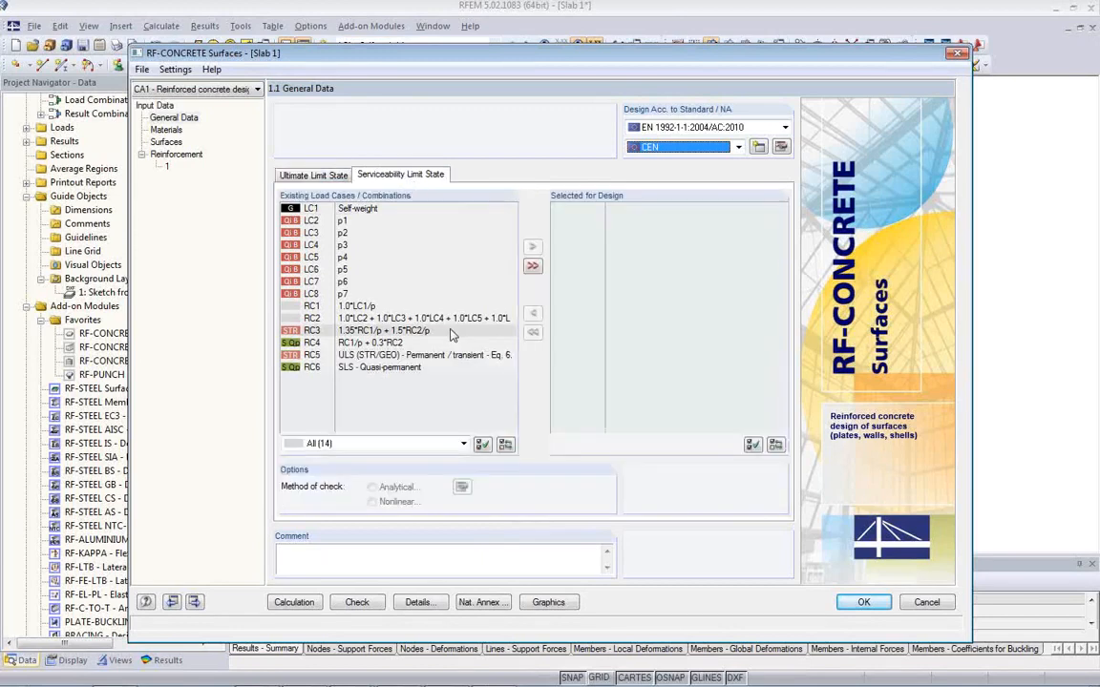
pyautogui.doubleClick(411, 368)
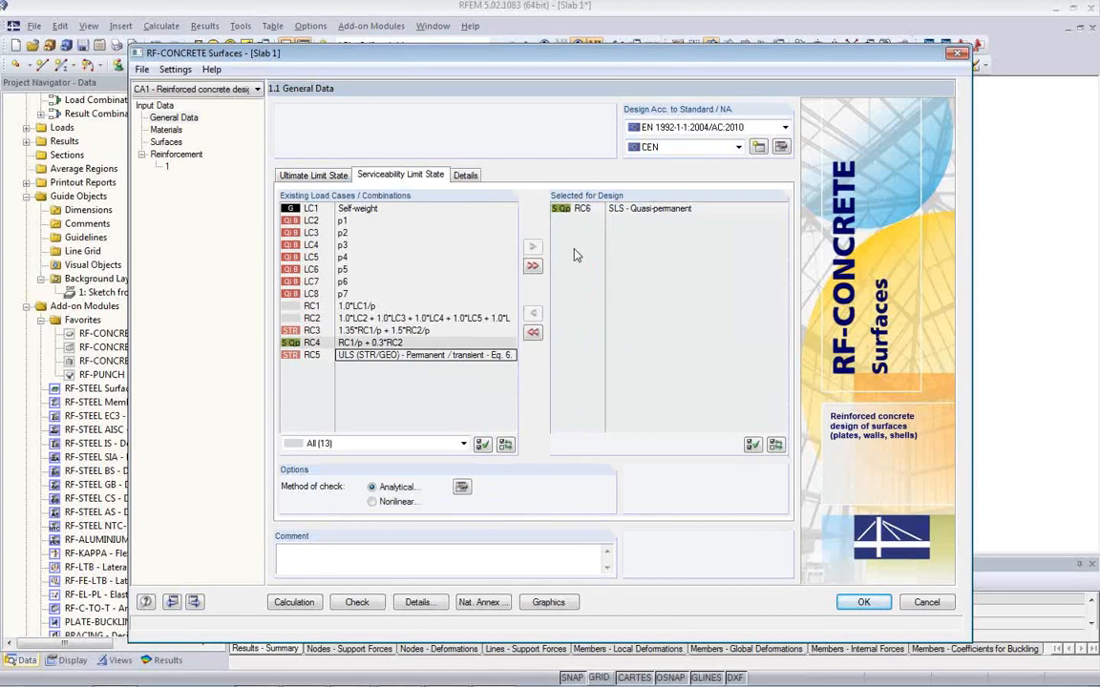
# Set the allowable crack width of surfaces 1-7 to 0.400 mm (X0, XC1, reinforced concrete) for both top and bottom.
pyautogui.click(164, 130)
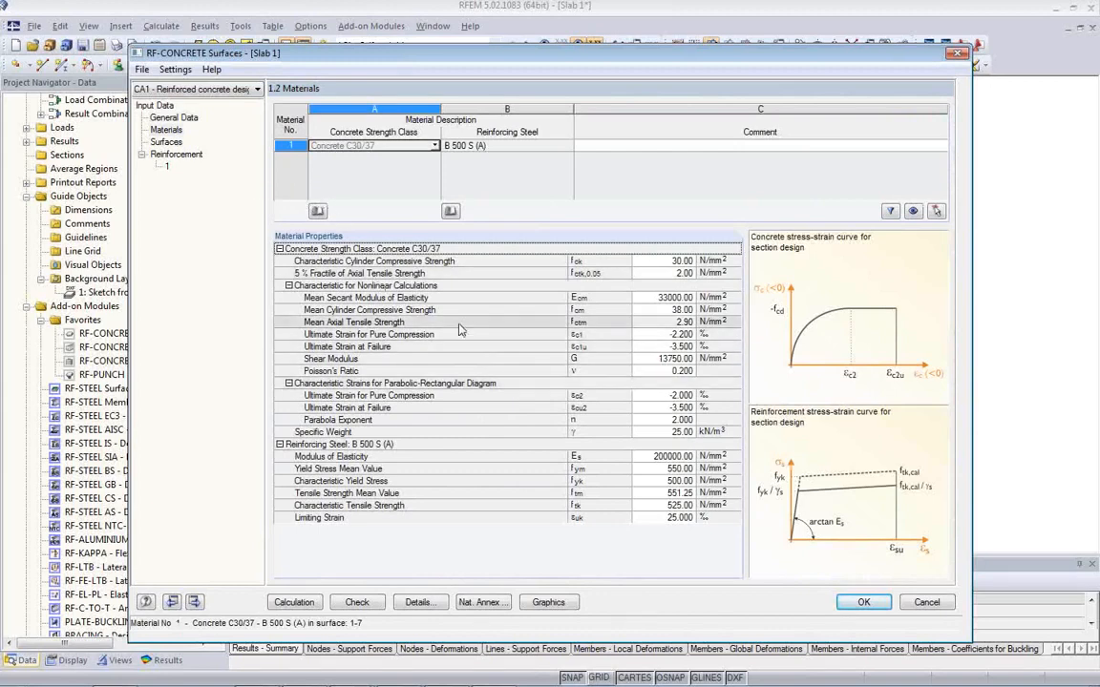
pyautogui.click(166, 143)
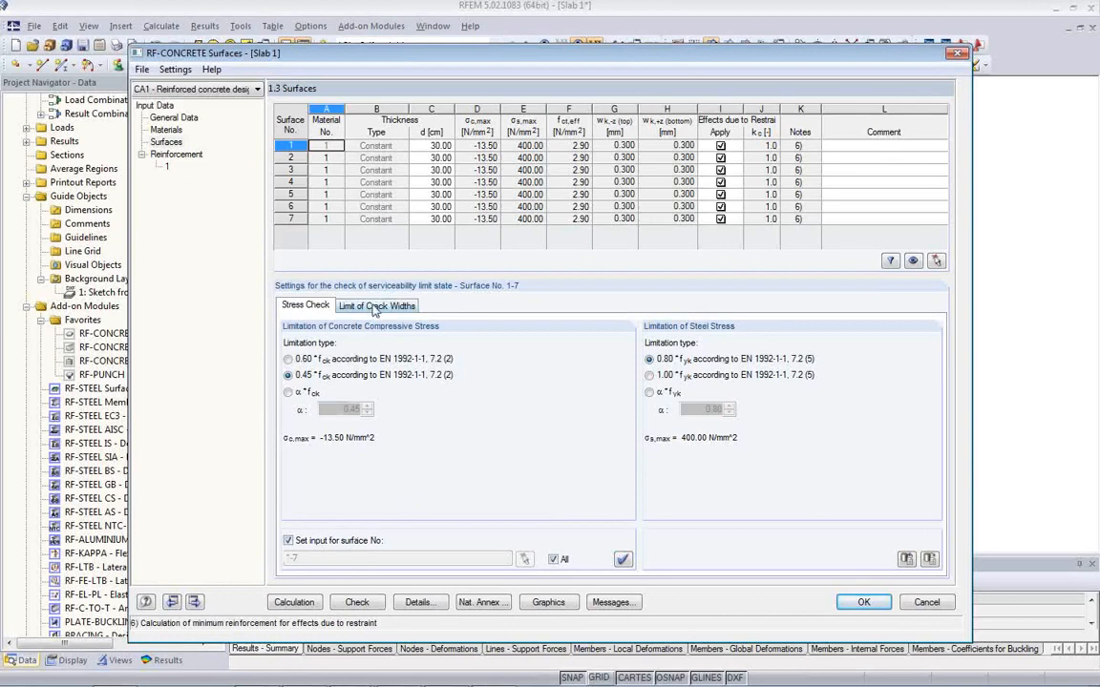
pyautogui.click(345, 305)
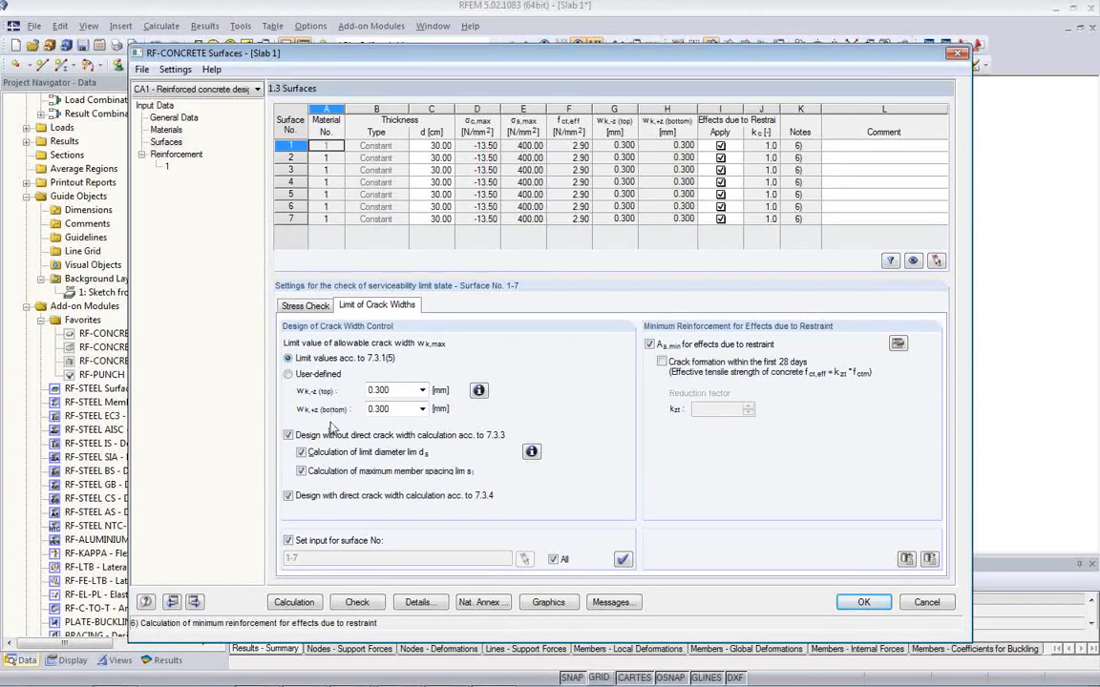
pyautogui.click(422, 391)
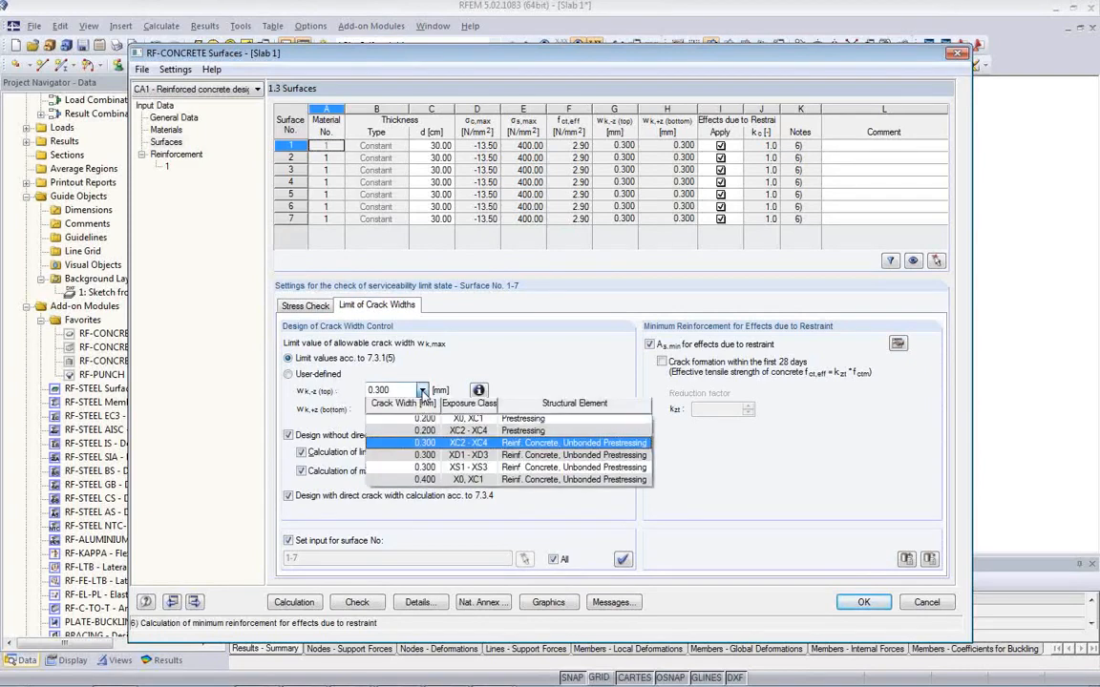
pyautogui.click(424, 481)
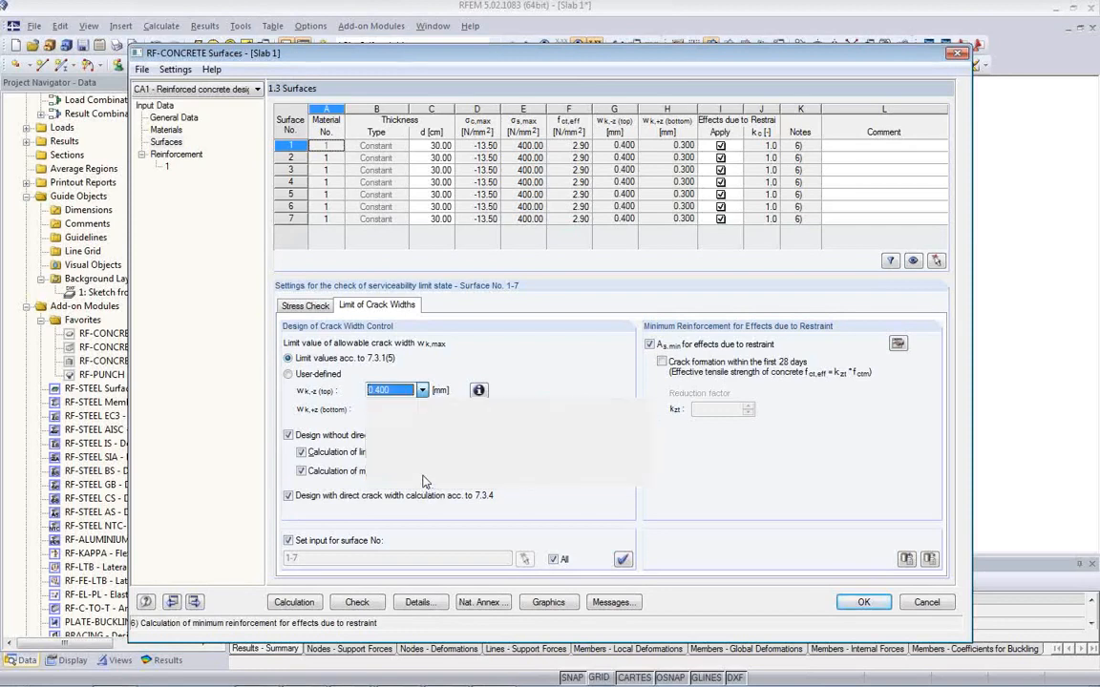
pyautogui.click(422, 408)
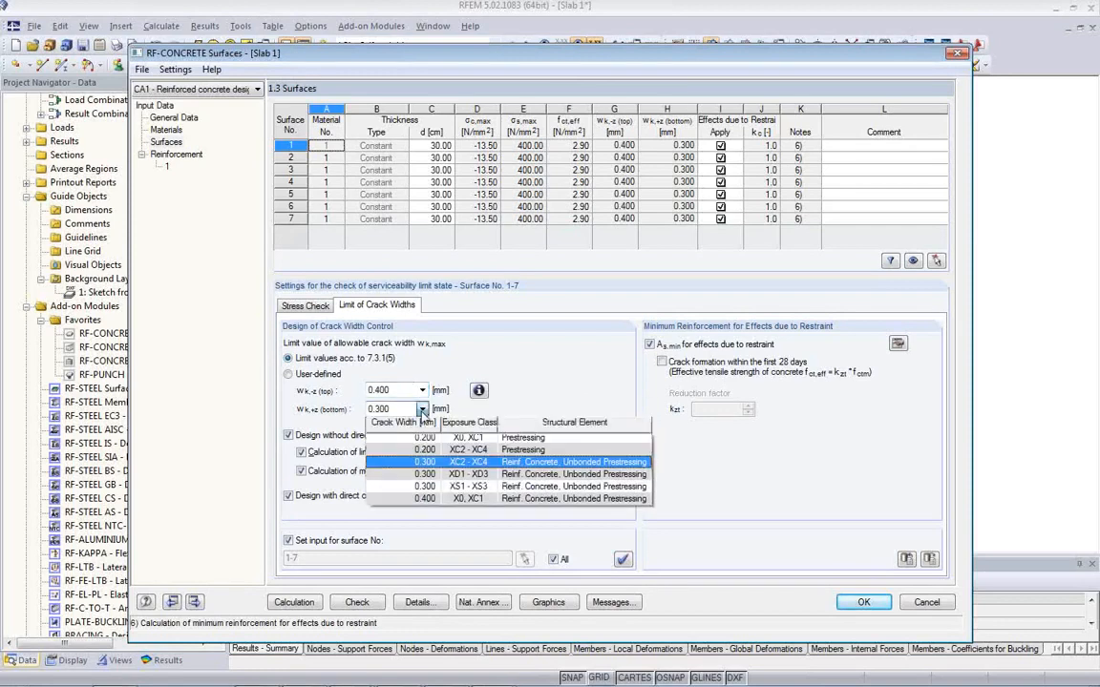
pyautogui.click(444, 499)
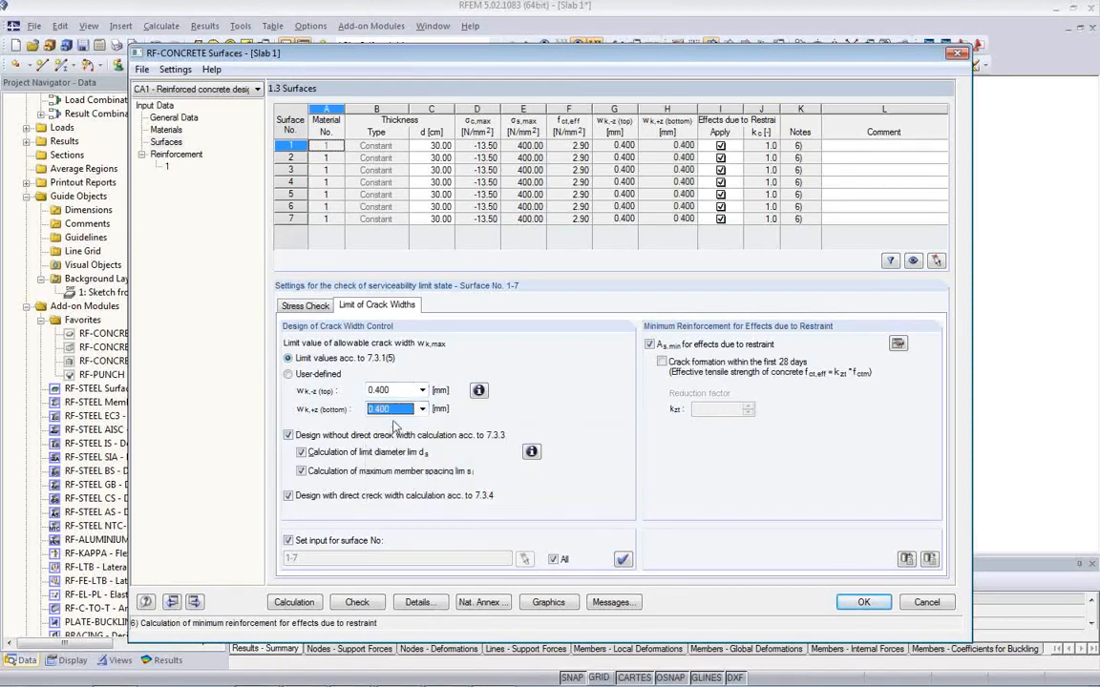
pyautogui.click(405, 391)
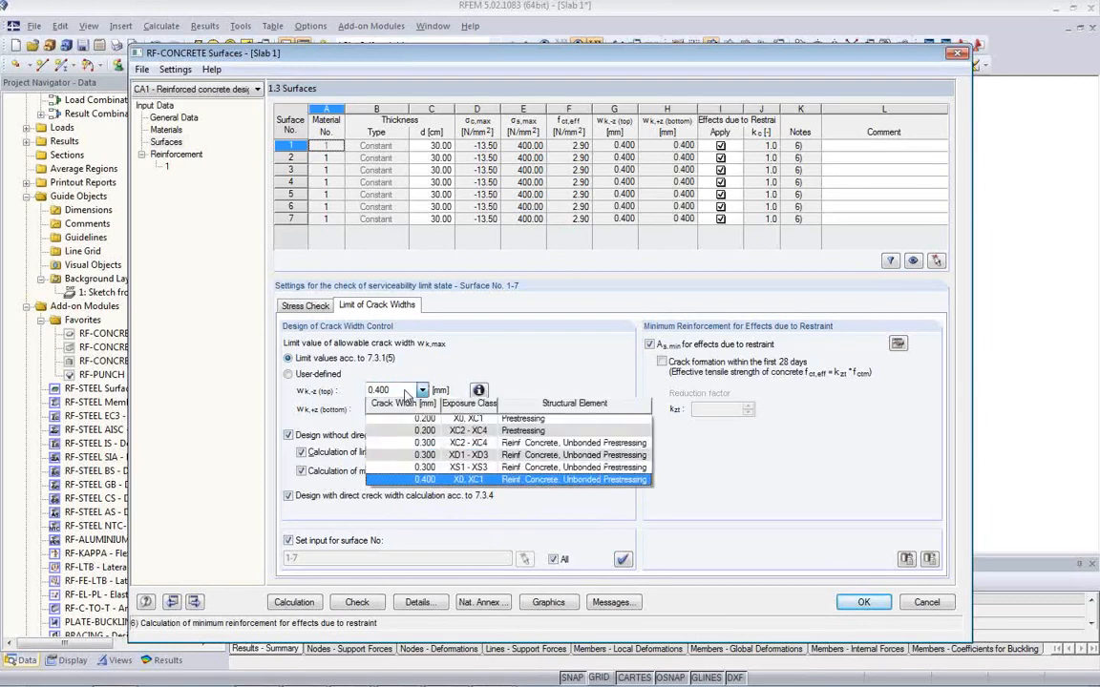
pyautogui.click(417, 479)
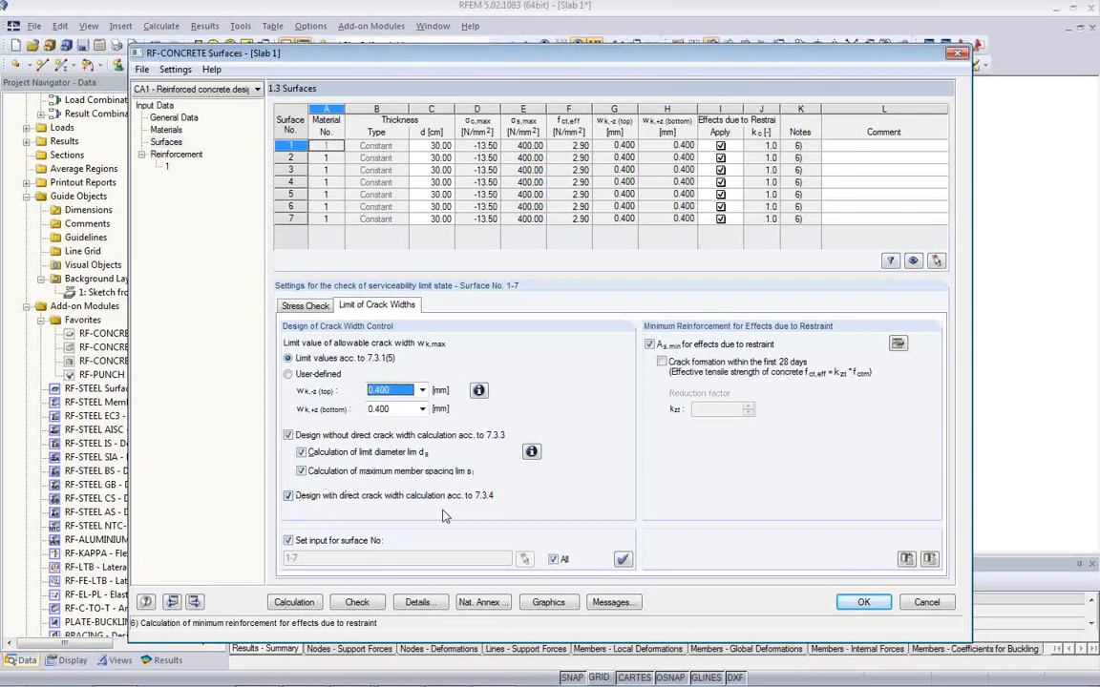
# Disable the design without direct crack width calculation and the minimum reinforcement for effects due to restraint on surfaces 1-7.
pyautogui.click(289, 435)
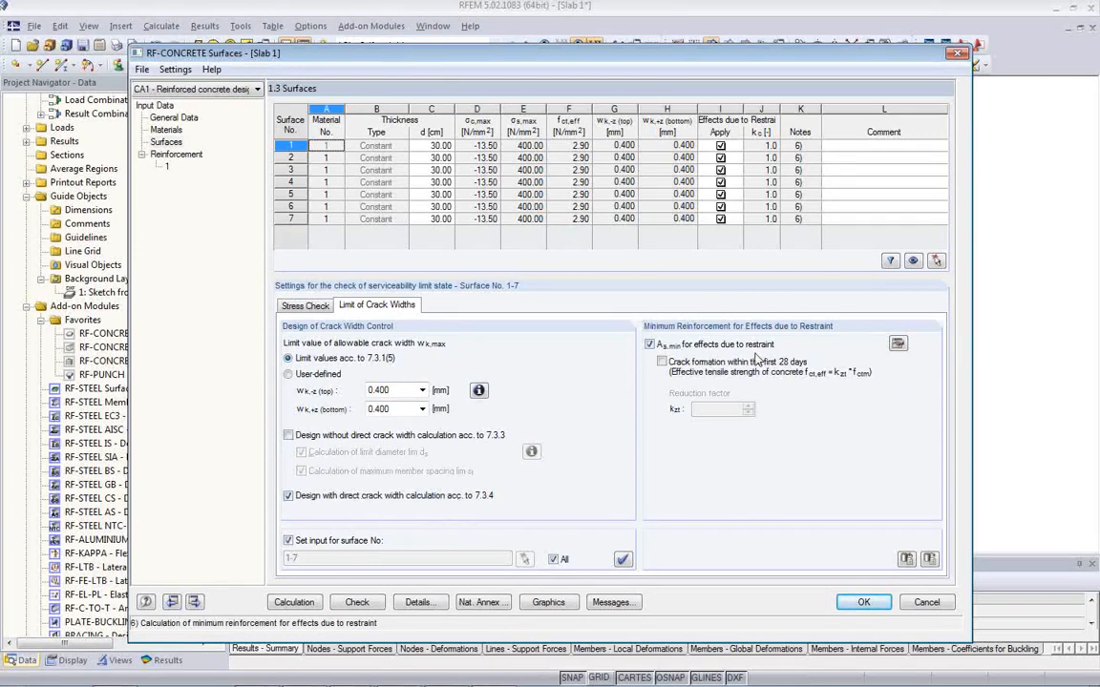
pyautogui.click(650, 345)
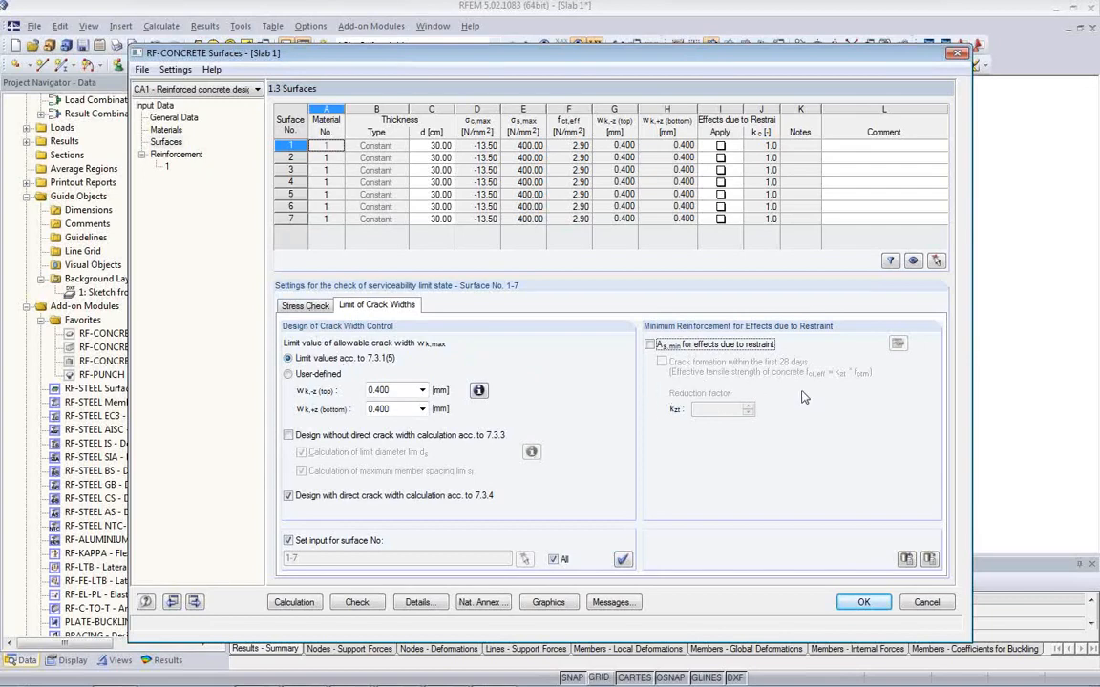
pyautogui.click(298, 306)
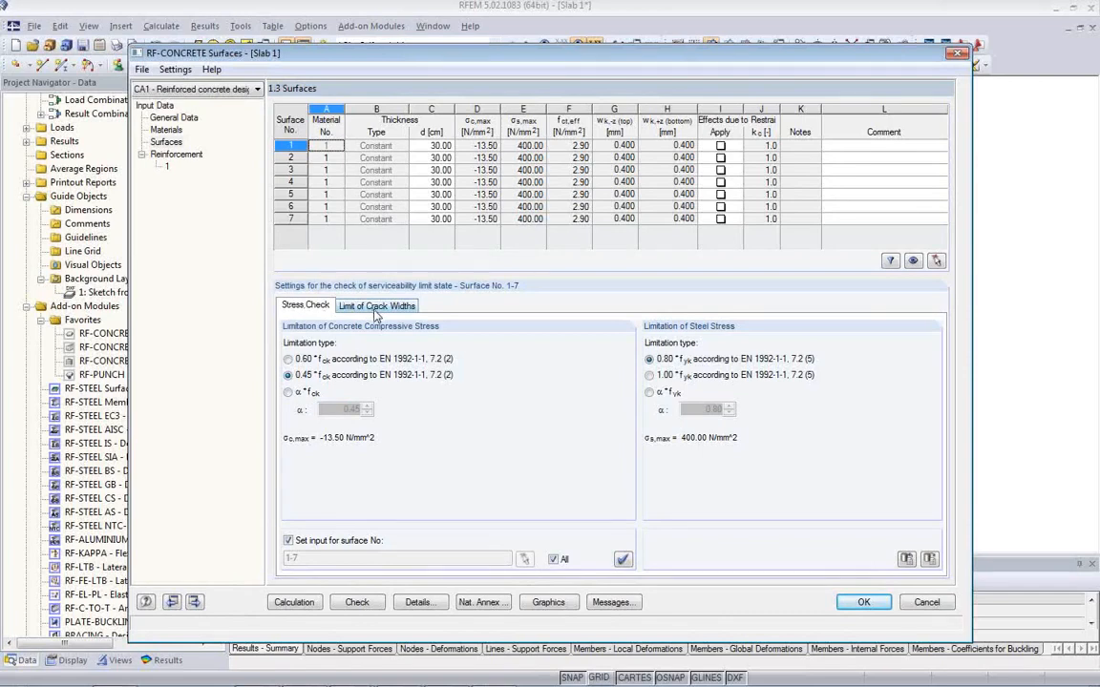
# Define the concrete cover for the basic reinforcement according to the standard in the reinforcement layout settings.
pyautogui.click(153, 153)
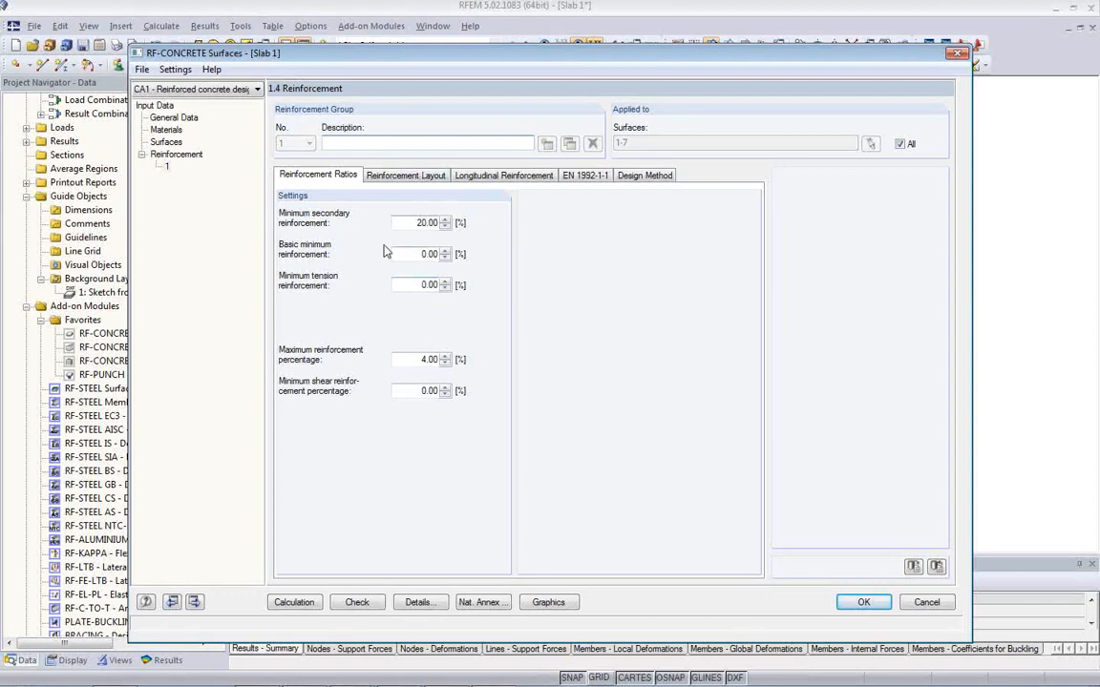
pyautogui.click(406, 176)
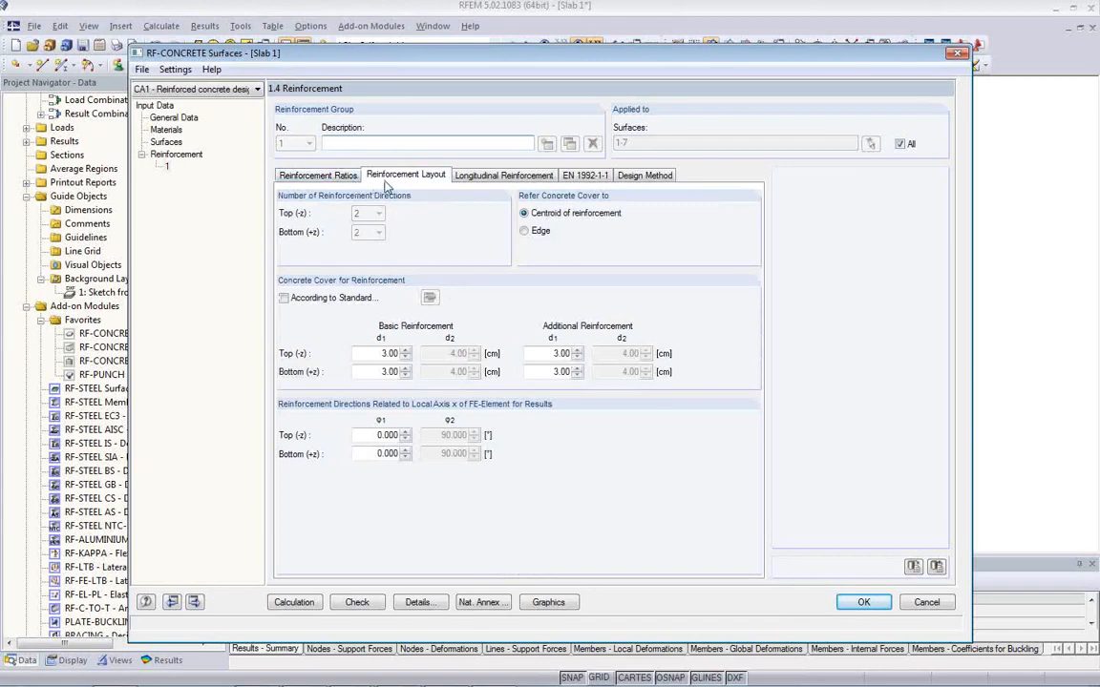
pyautogui.click(284, 298)
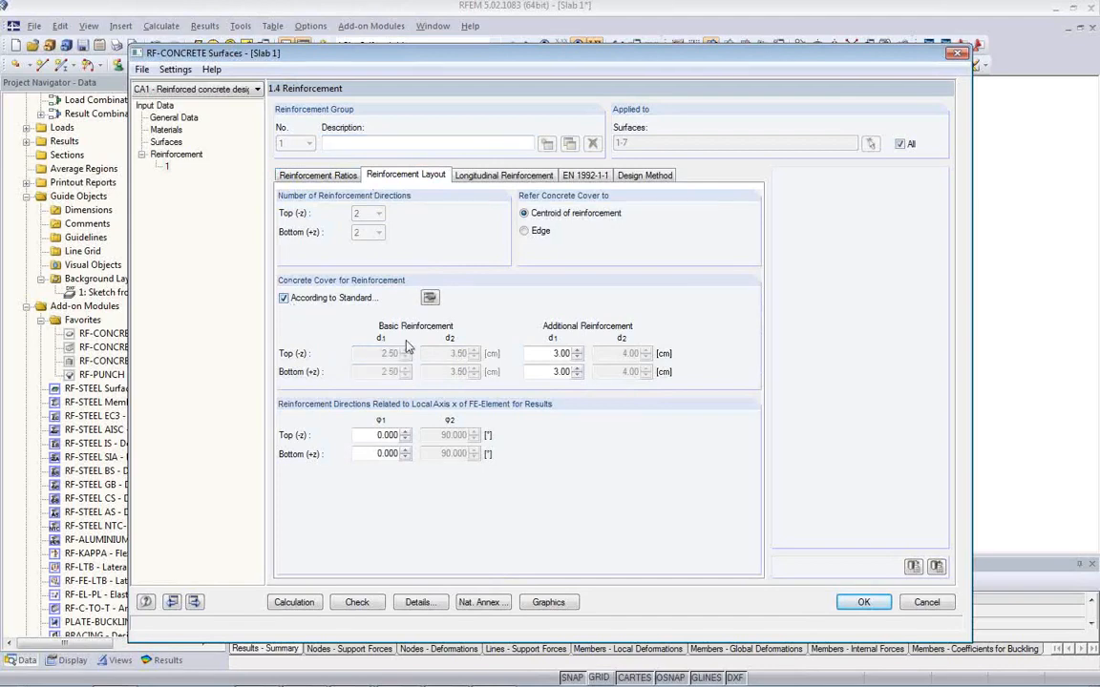
# Keep exposure class XC1 in the EN 1992-1-1 cover parameters, check the top and bottom covers, and accept the settings.
pyautogui.click(429, 298)
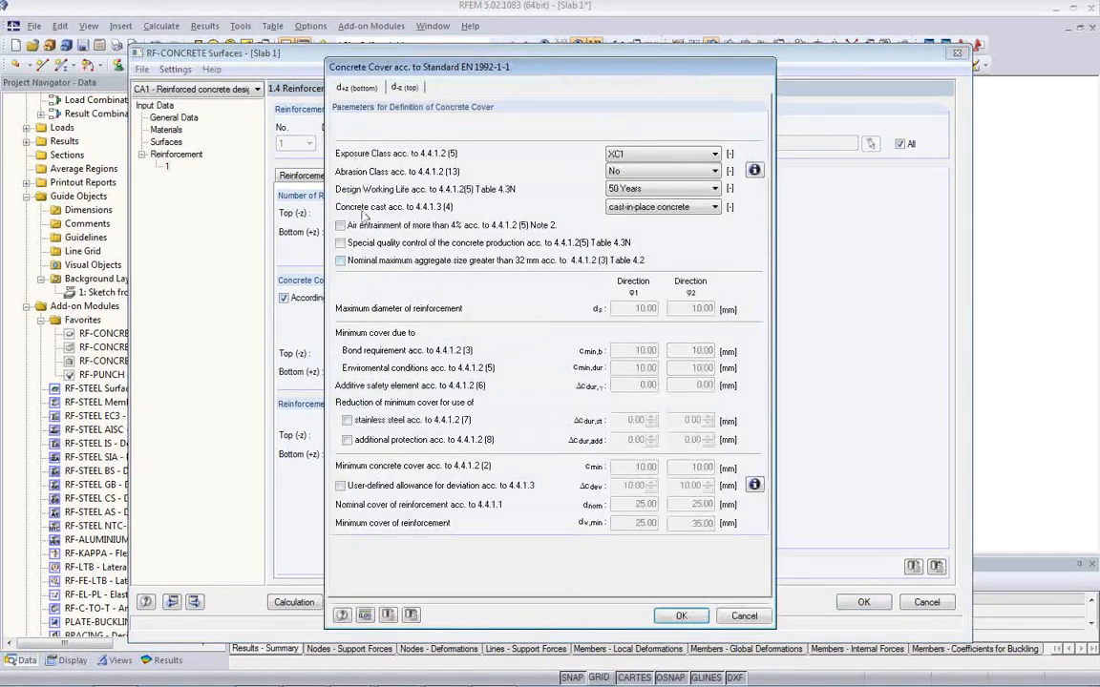
pyautogui.click(713, 156)
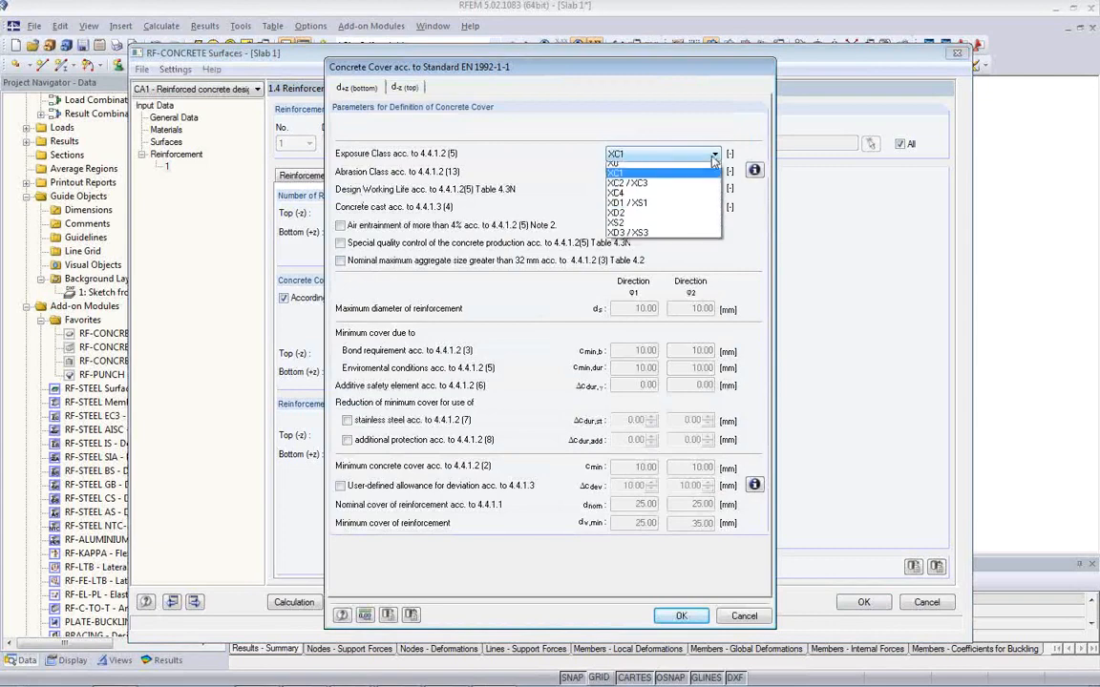
pyautogui.click(668, 169)
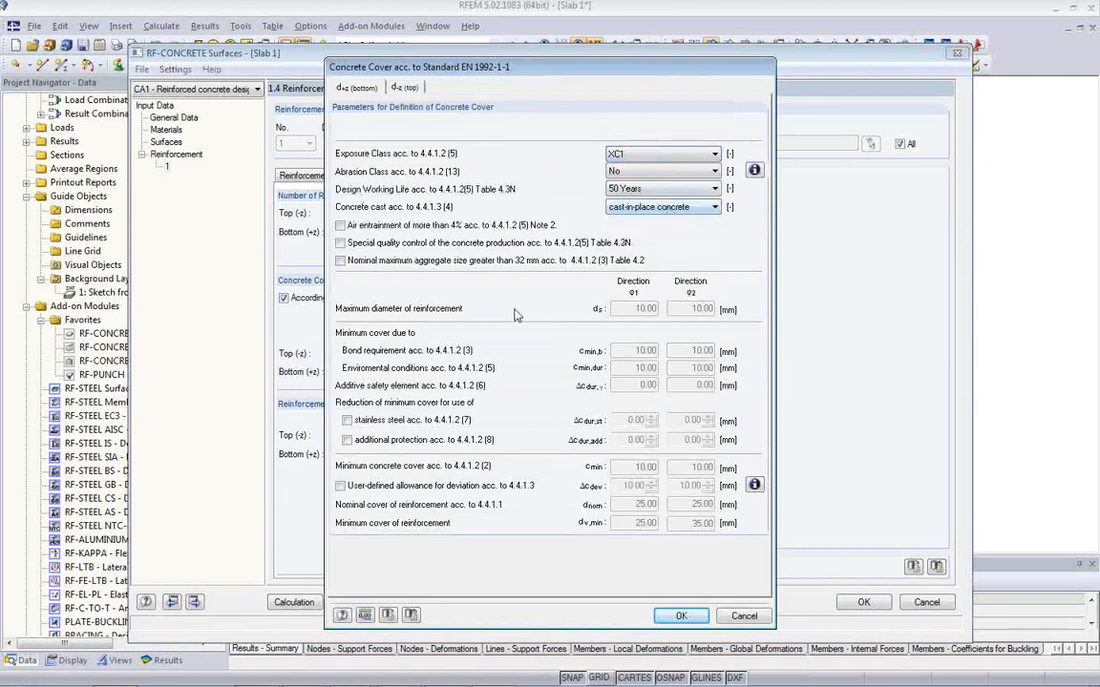
pyautogui.click(402, 90)
pyautogui.click(362, 92)
pyautogui.click(400, 91)
pyautogui.click(358, 91)
pyautogui.click(683, 616)
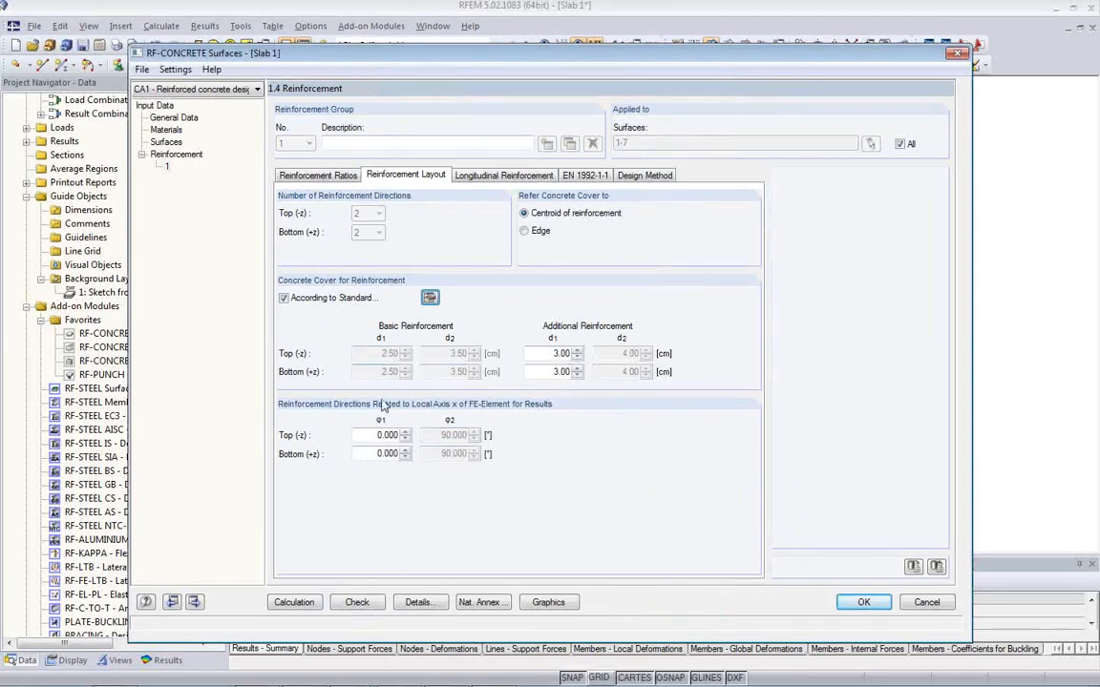
# Review the longitudinal reinforcement and EN 1992-1-1 settings, the national annex parameters and the analysis method details.
pyautogui.click(470, 176)
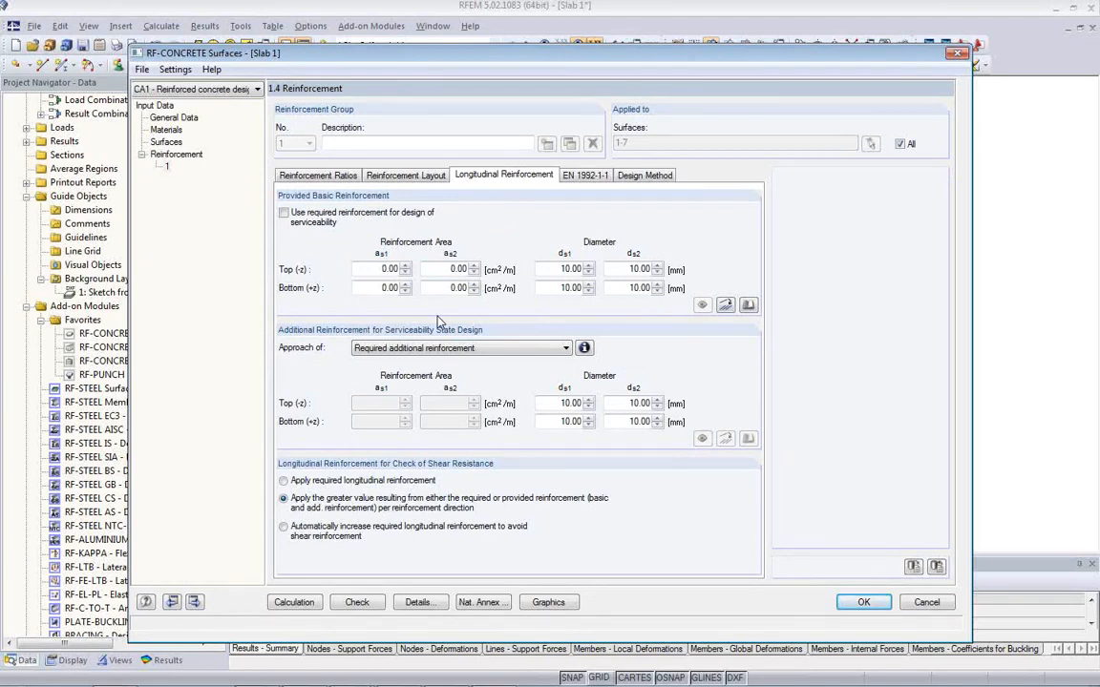
pyautogui.click(585, 177)
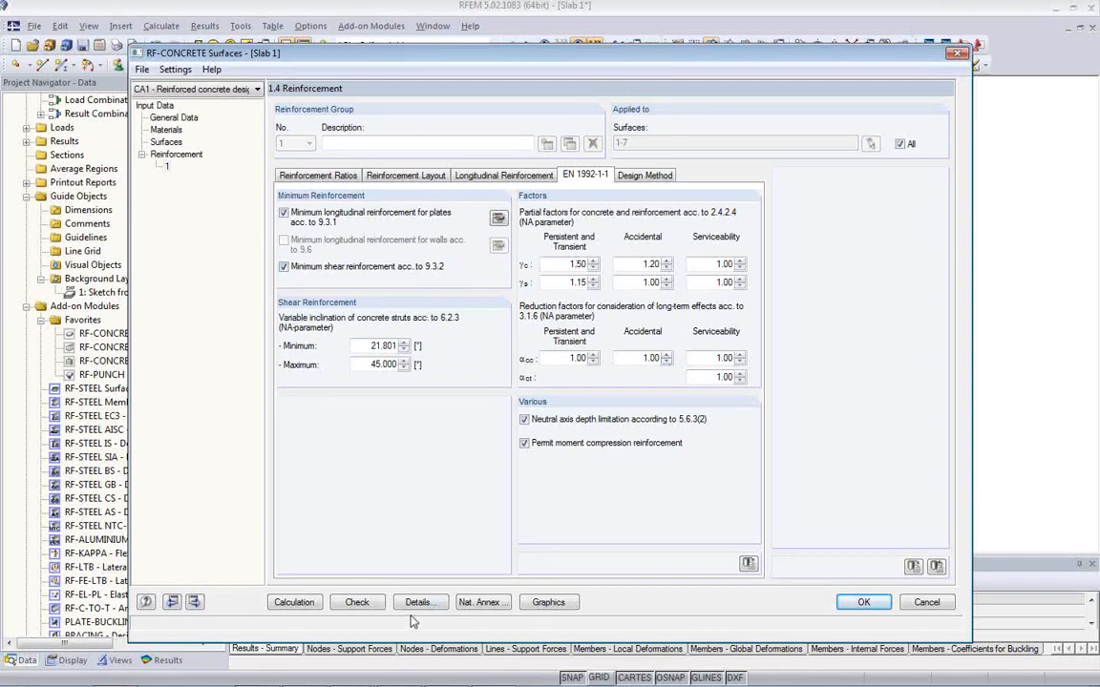
pyautogui.click(491, 608)
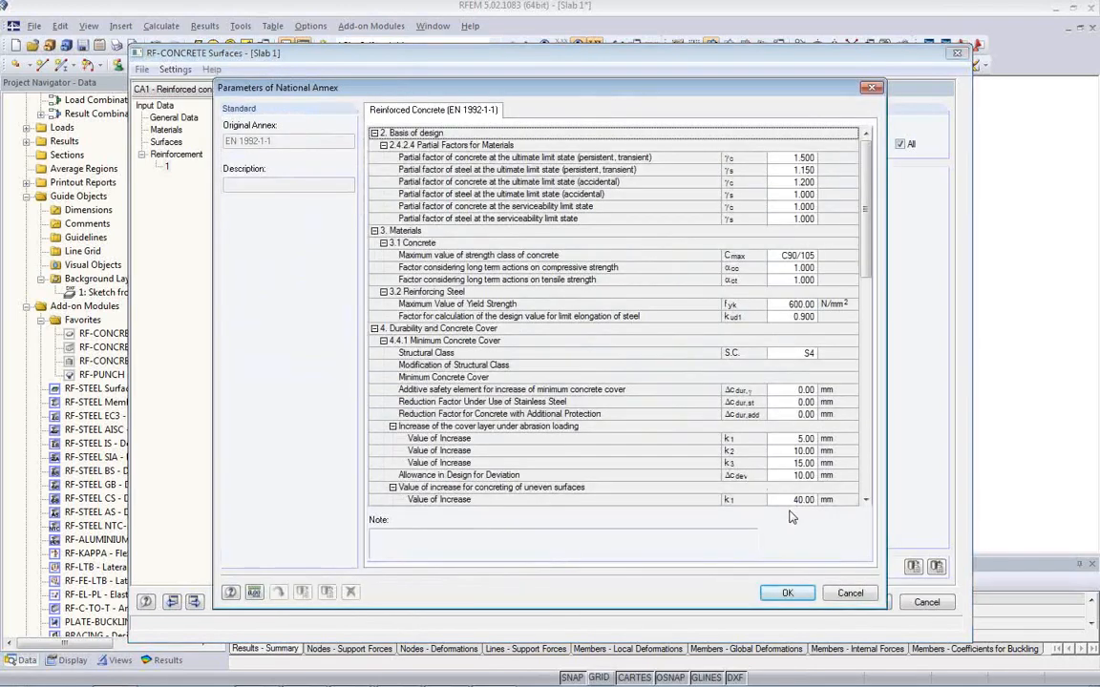
pyautogui.click(849, 594)
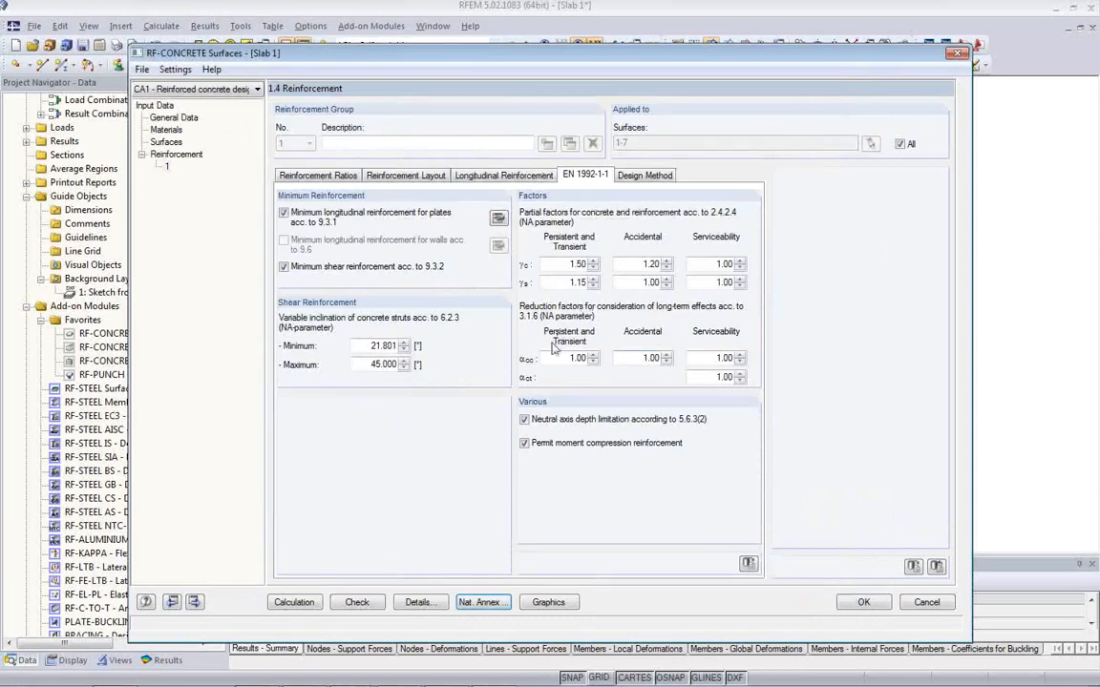
pyautogui.click(419, 604)
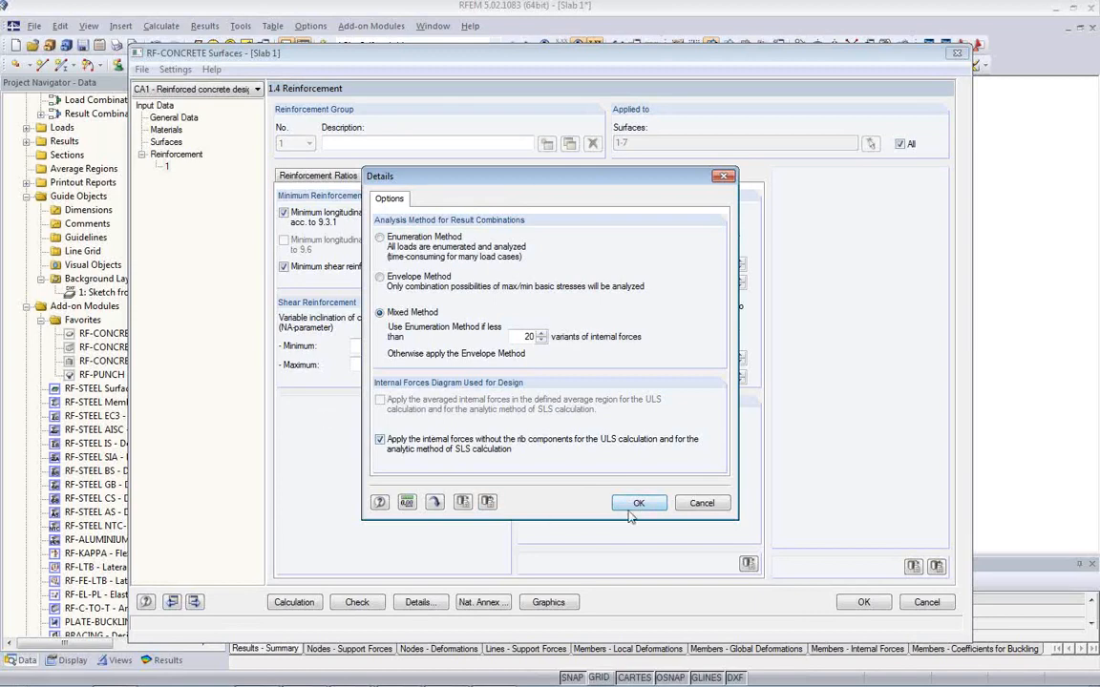
pyautogui.click(639, 503)
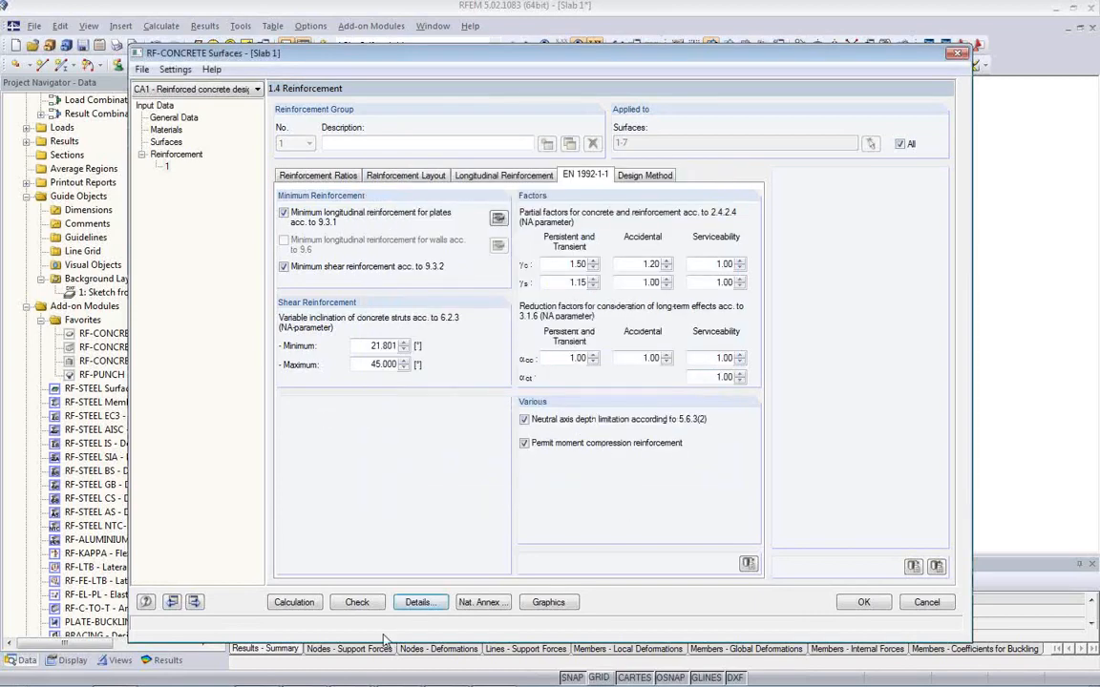
# Run the design calculation and review the total required reinforcement for the top and bottom directions.
pyautogui.click(296, 602)
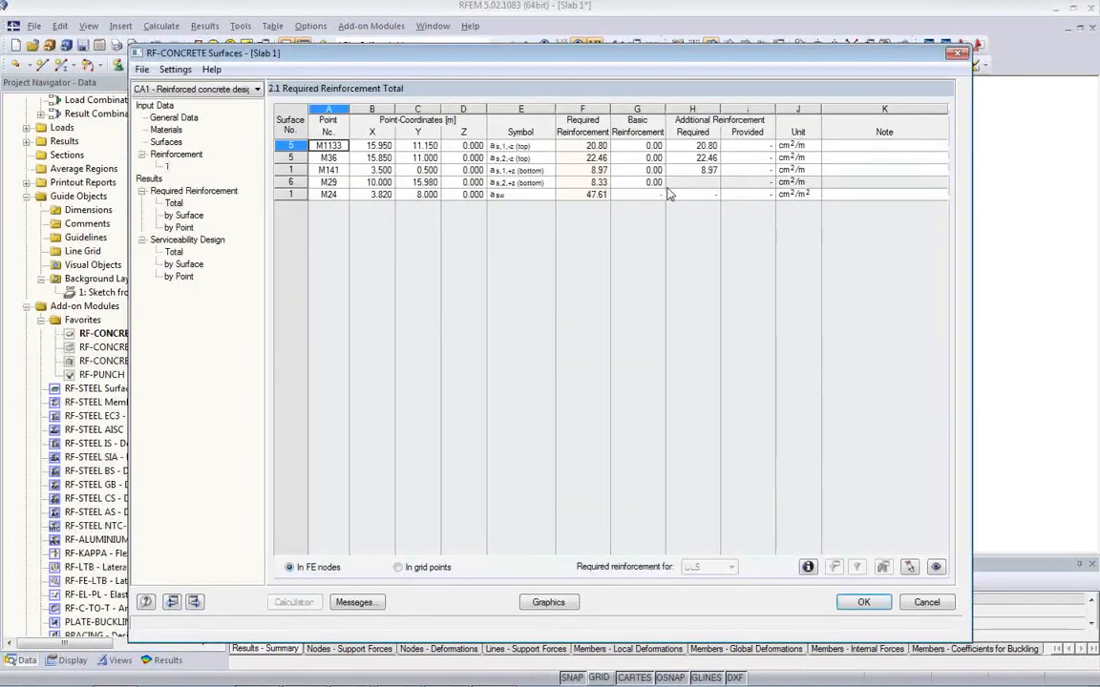
pyautogui.click(690, 149)
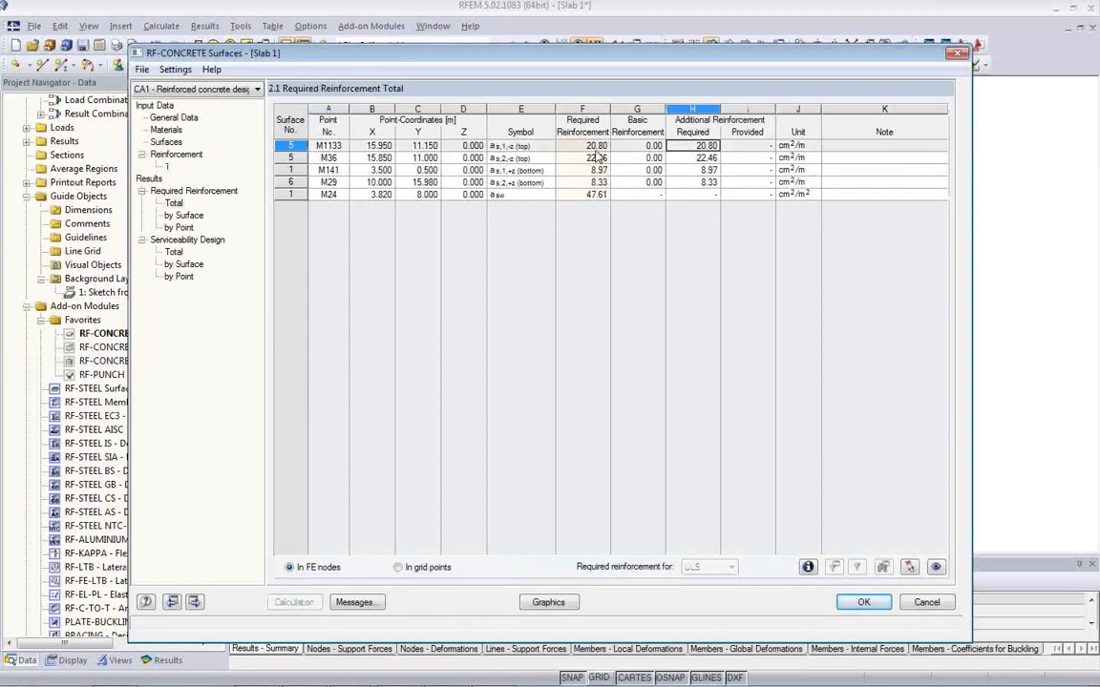
pyautogui.press('Left')
pyautogui.press('Left')
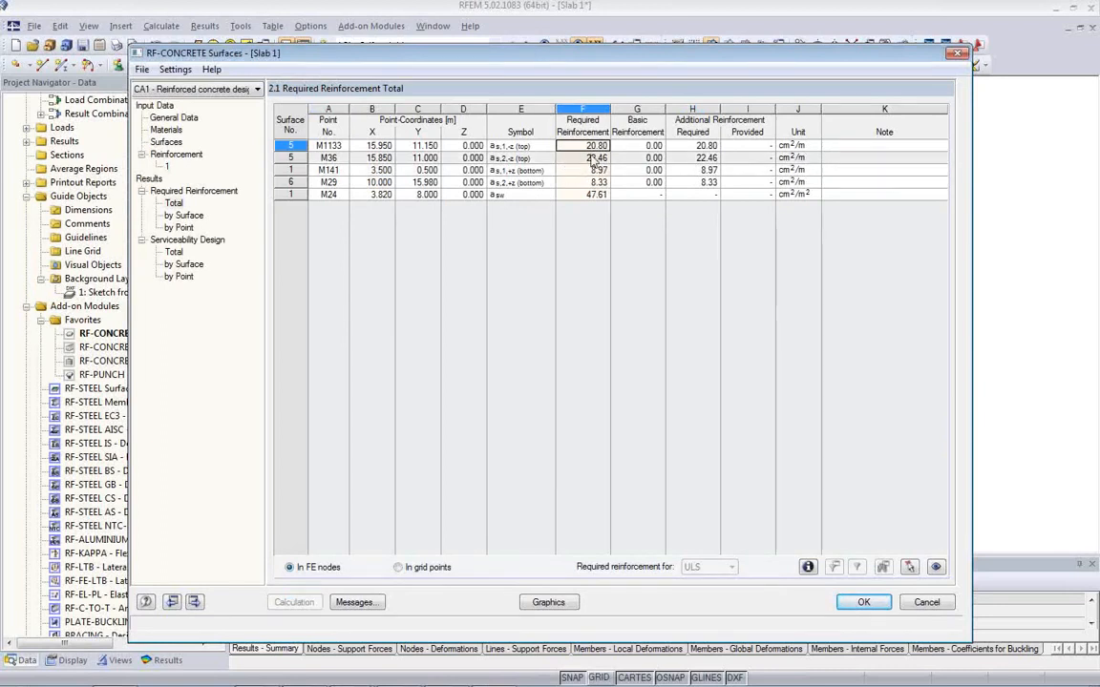
pyautogui.click(530, 173)
pyautogui.click(527, 184)
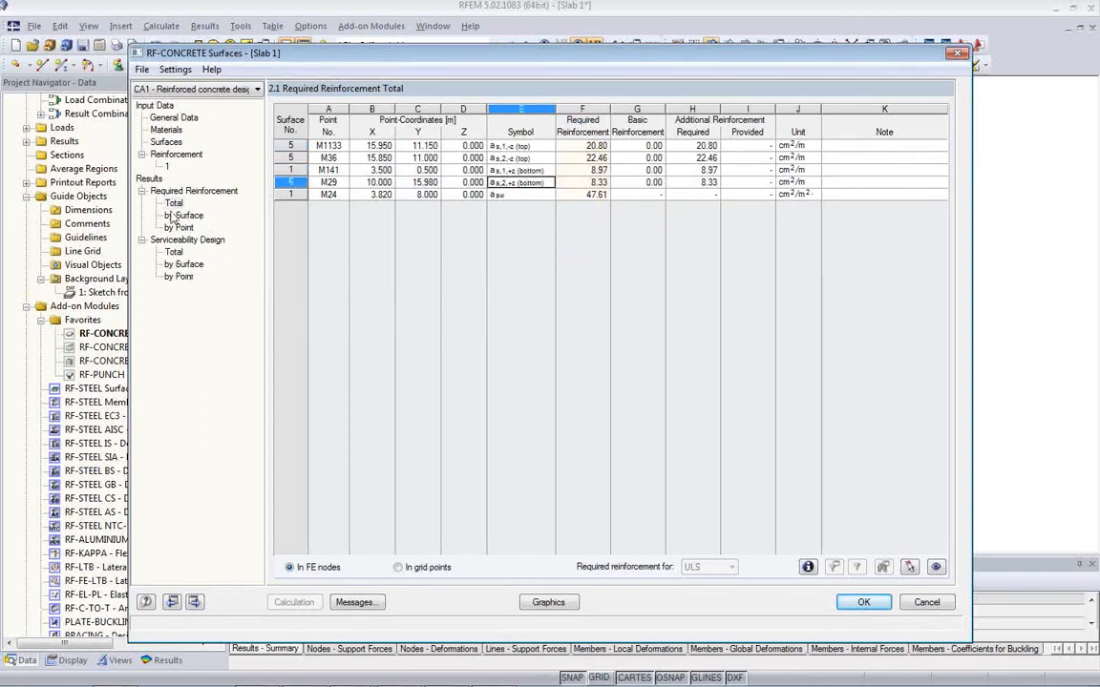
# Review the total serviceability design results and display the required reinforcement graphically on the slab model.
pyautogui.click(174, 251)
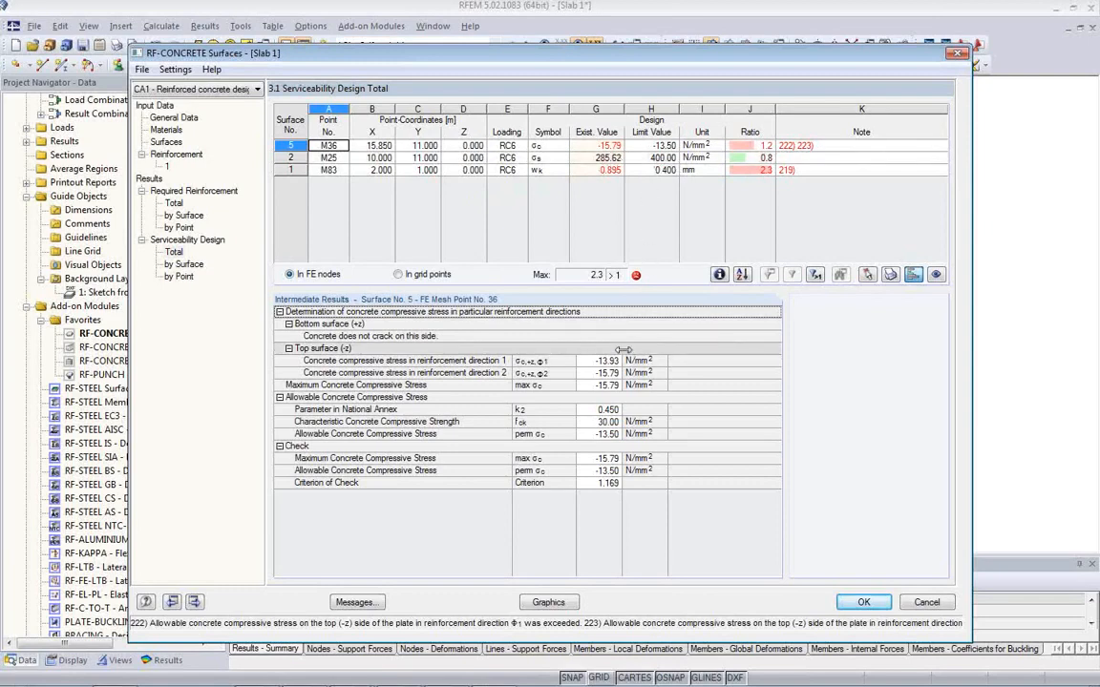
pyautogui.click(548, 602)
pyautogui.moveTo(573, 447); pyautogui.dragTo(676, 534, button='middle')
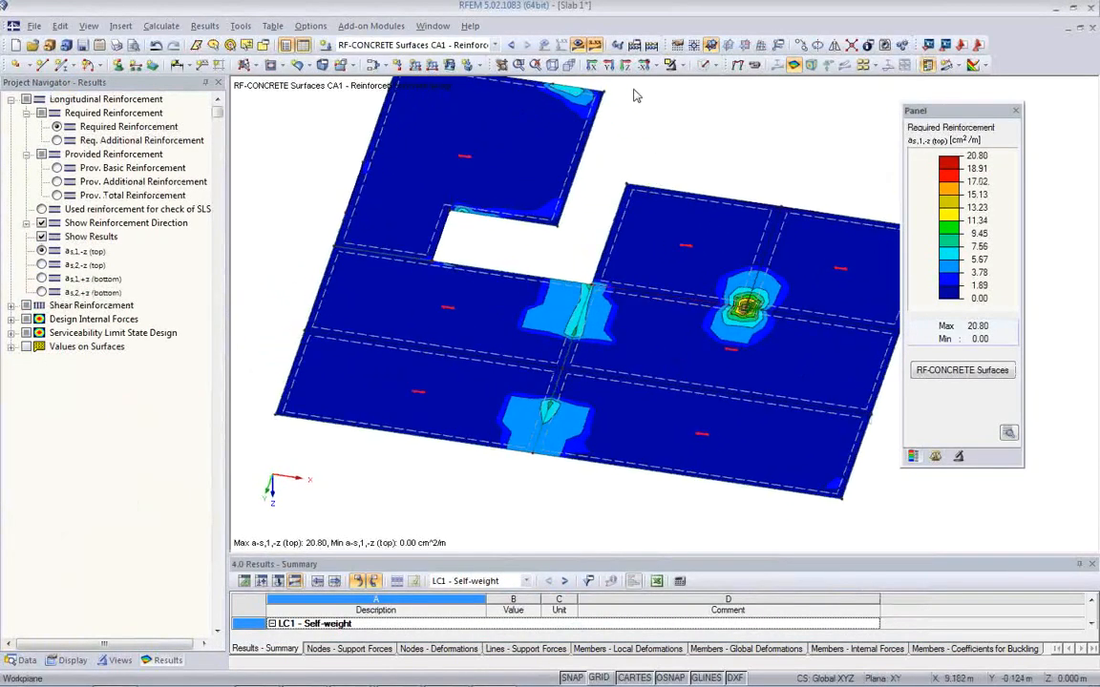
# Switch to the plan view, close the results table, and display the required reinforcement as,2 top, as,1 bottom and as,2 bottom.
pyautogui.click(625, 66)
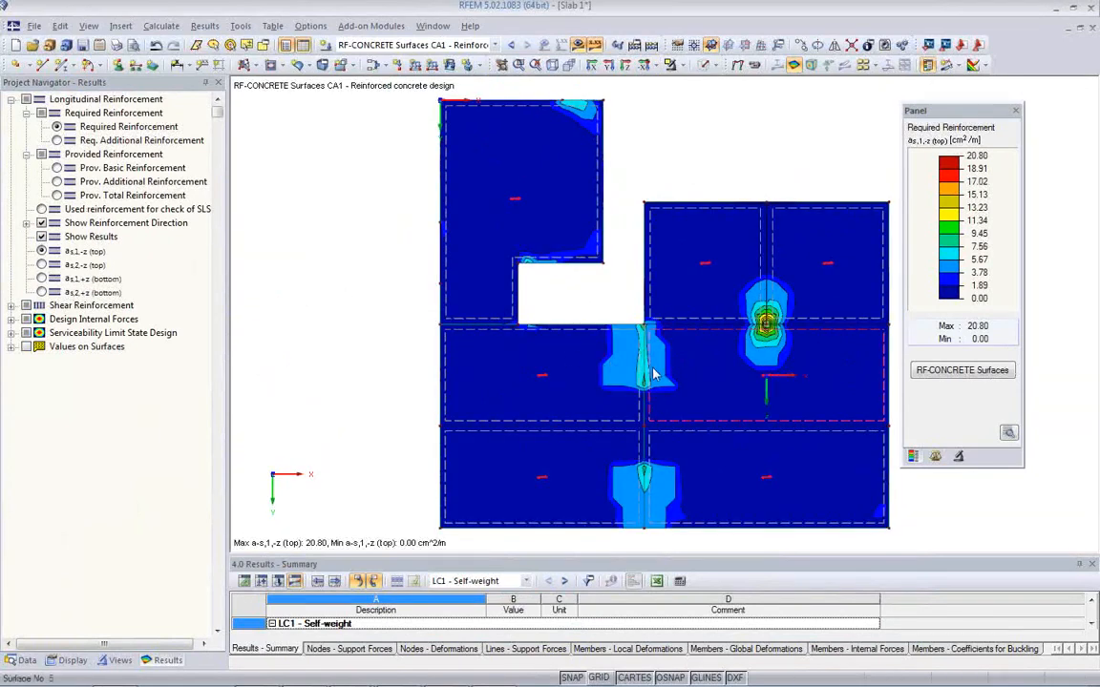
pyautogui.click(41, 265)
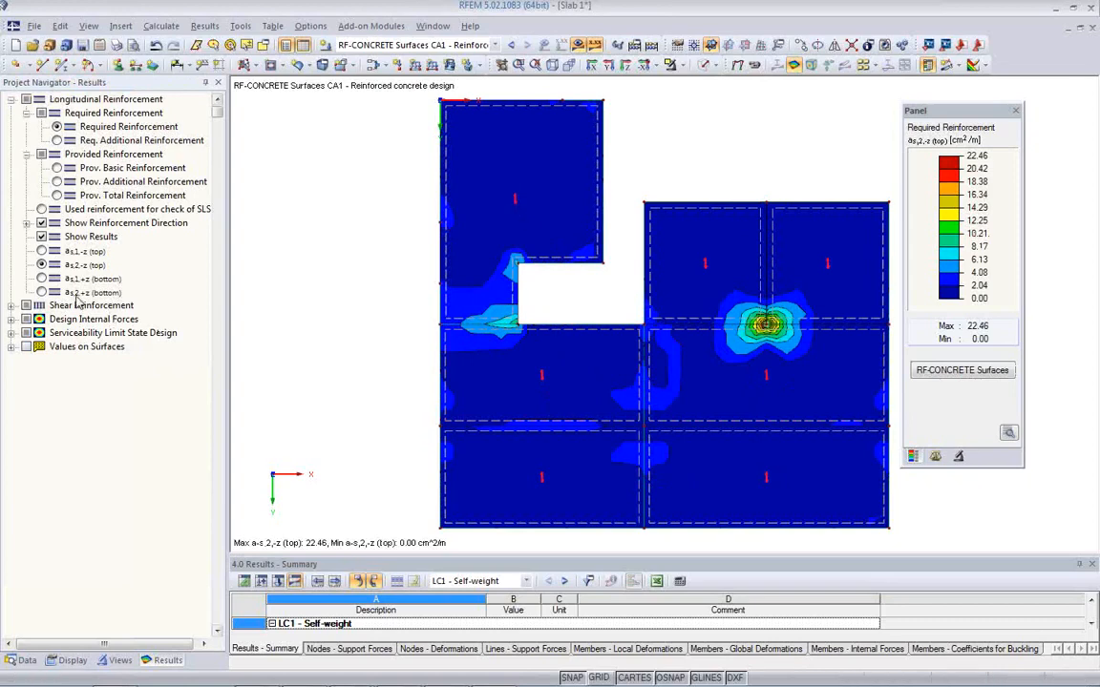
pyautogui.click(41, 279)
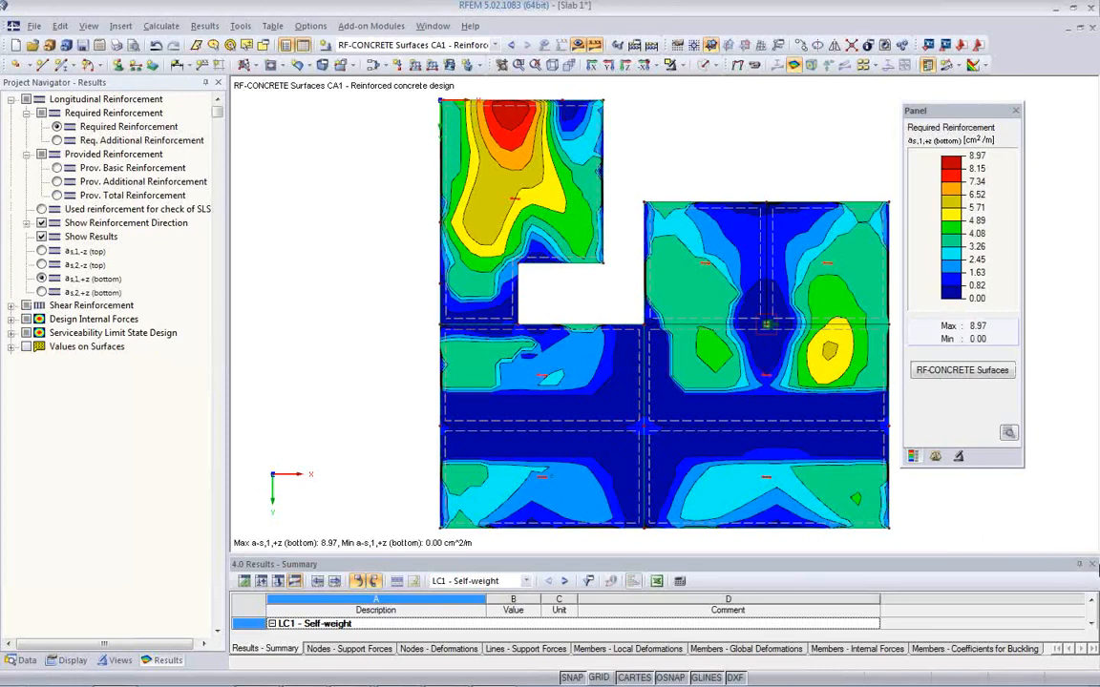
pyautogui.click(1088, 565)
pyautogui.click(42, 298)
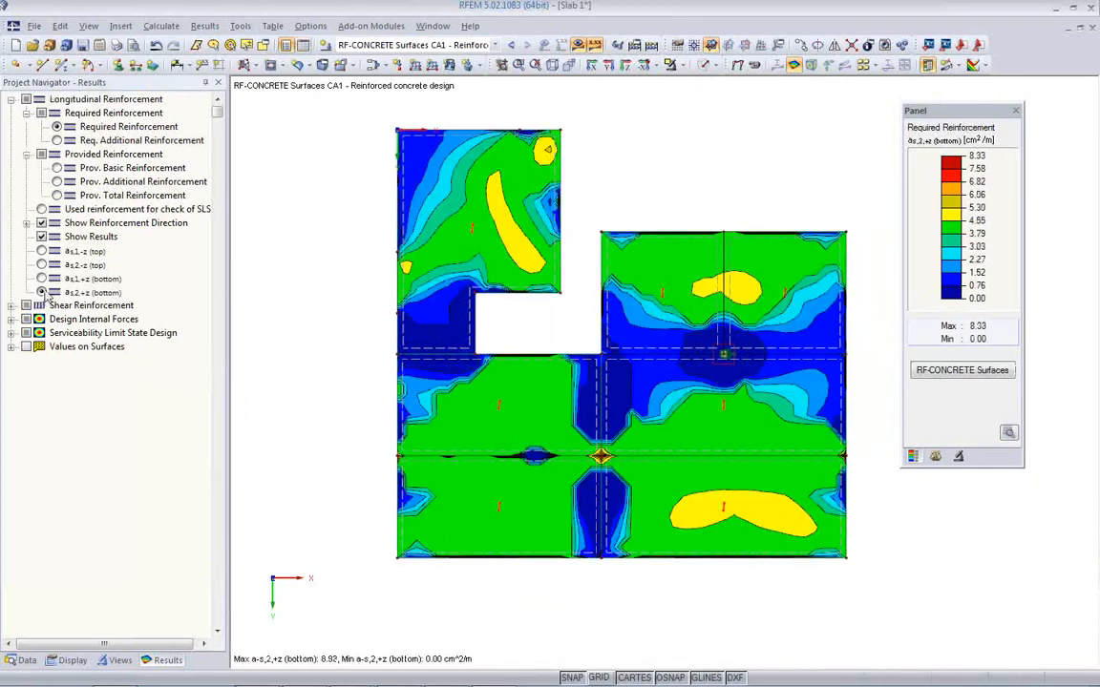
# Compare the required bottom reinforcement in directions 1 and 2 again, and recheck the direction 2 top reinforcement.
pyautogui.click(41, 279)
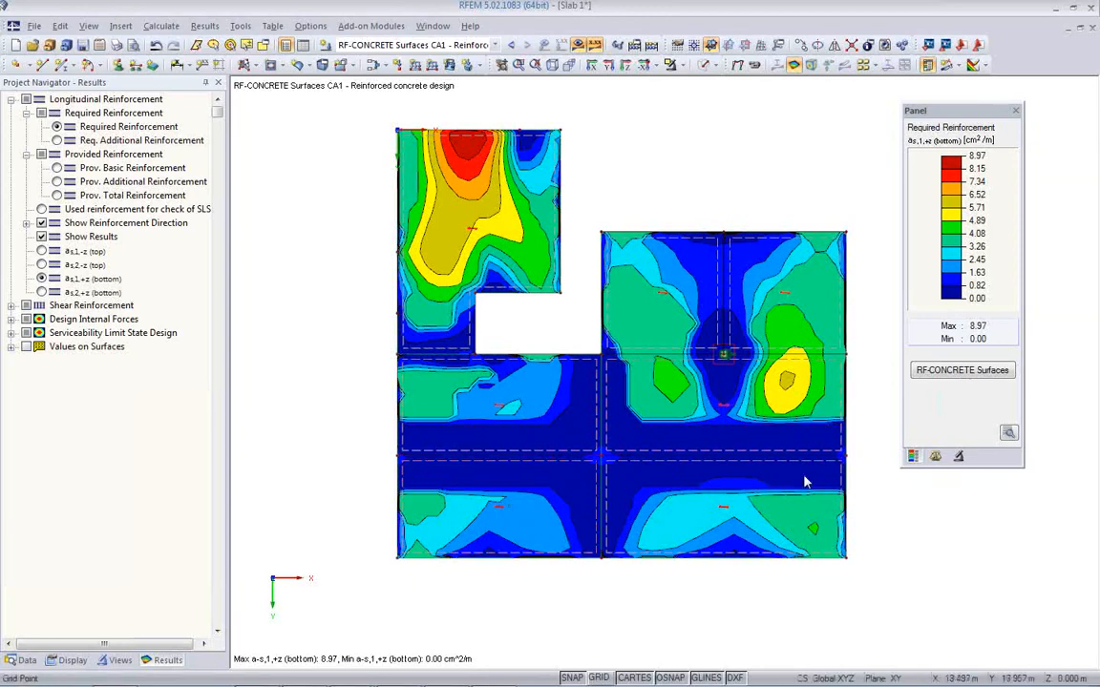
pyautogui.moveTo(742, 464)
pyautogui.click(41, 292)
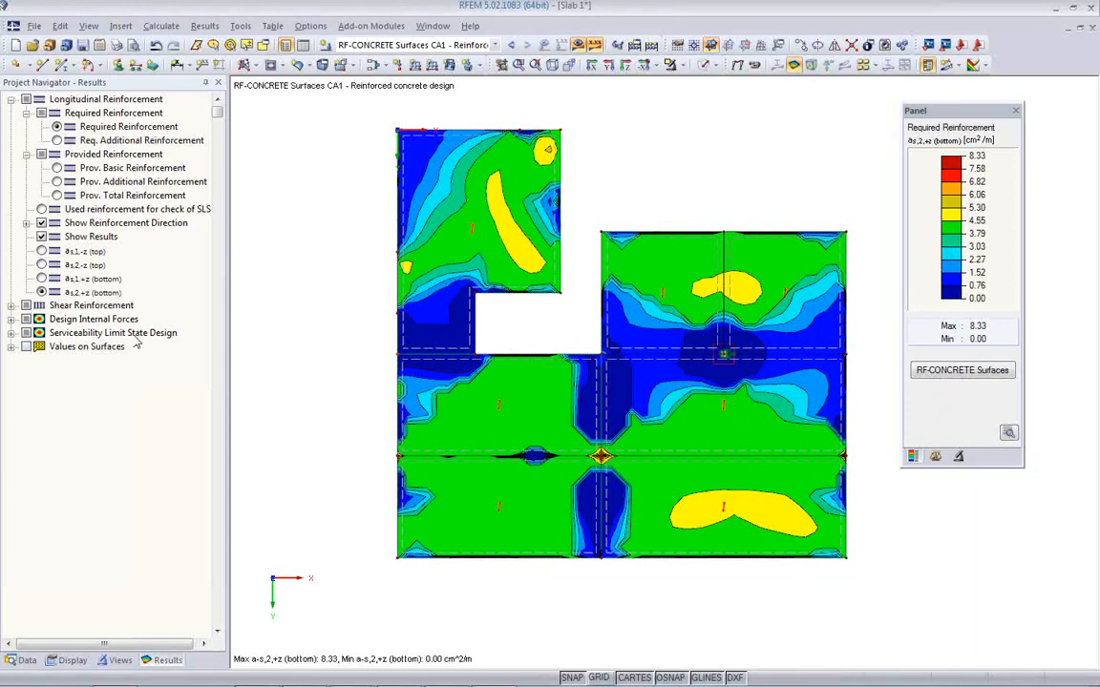
pyautogui.click(41, 251)
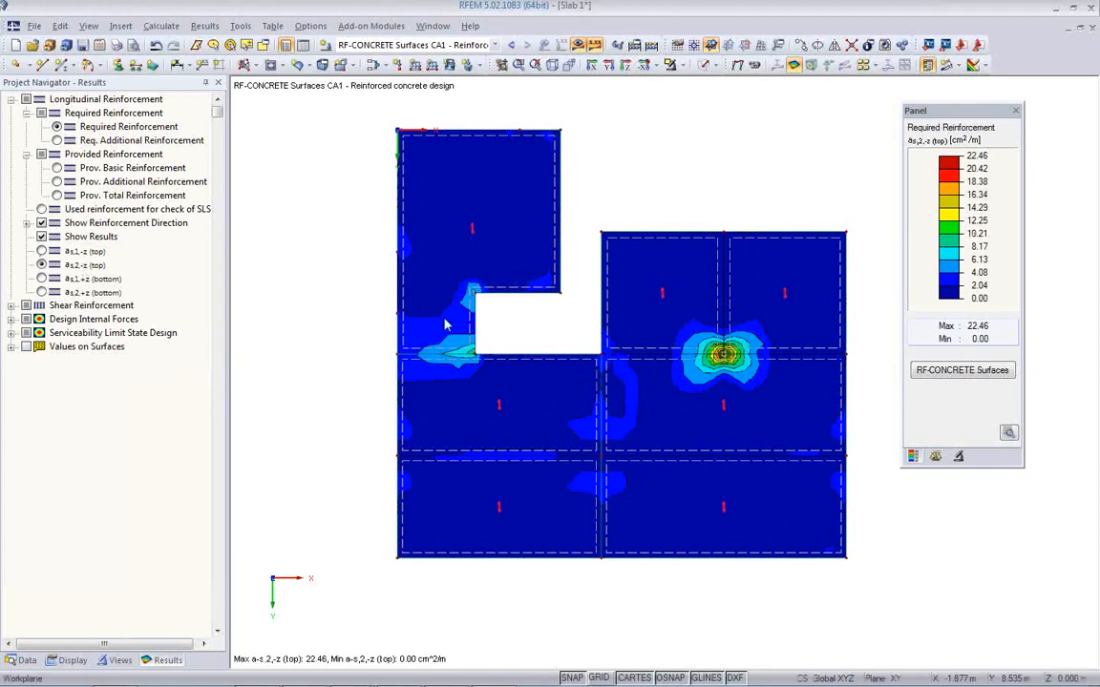
# Reopen the RF-CONCRETE Surfaces module, check the reinforcement layout covers, and bring up the longitudinal reinforcement settings of group 1.
pyautogui.click(954, 370)
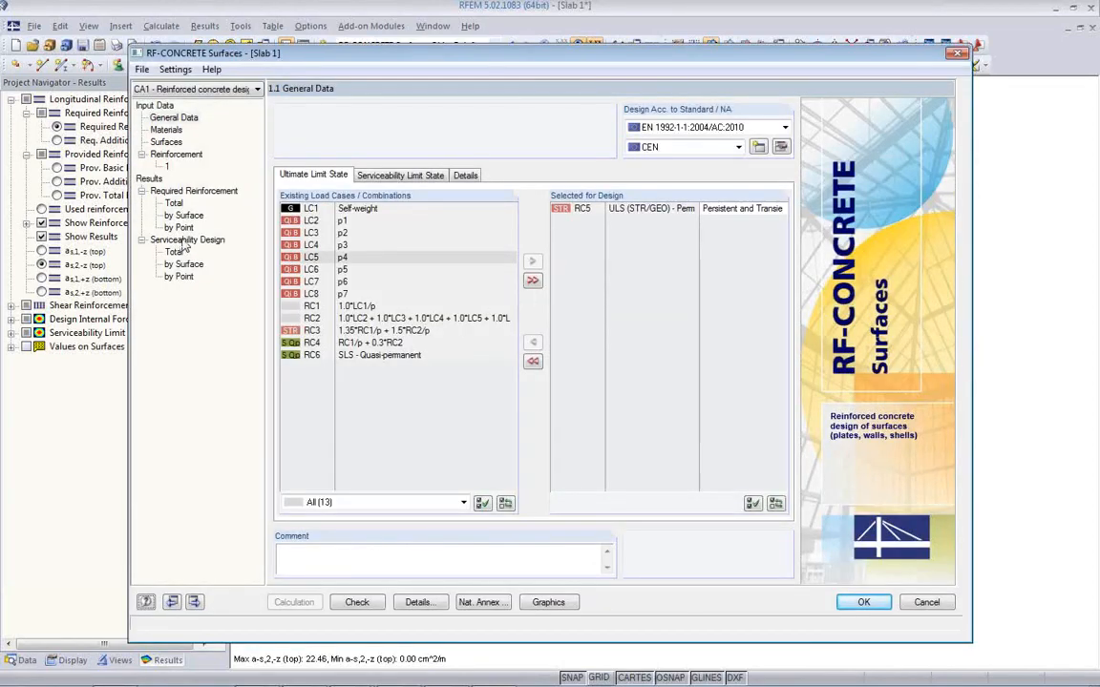
pyautogui.click(158, 154)
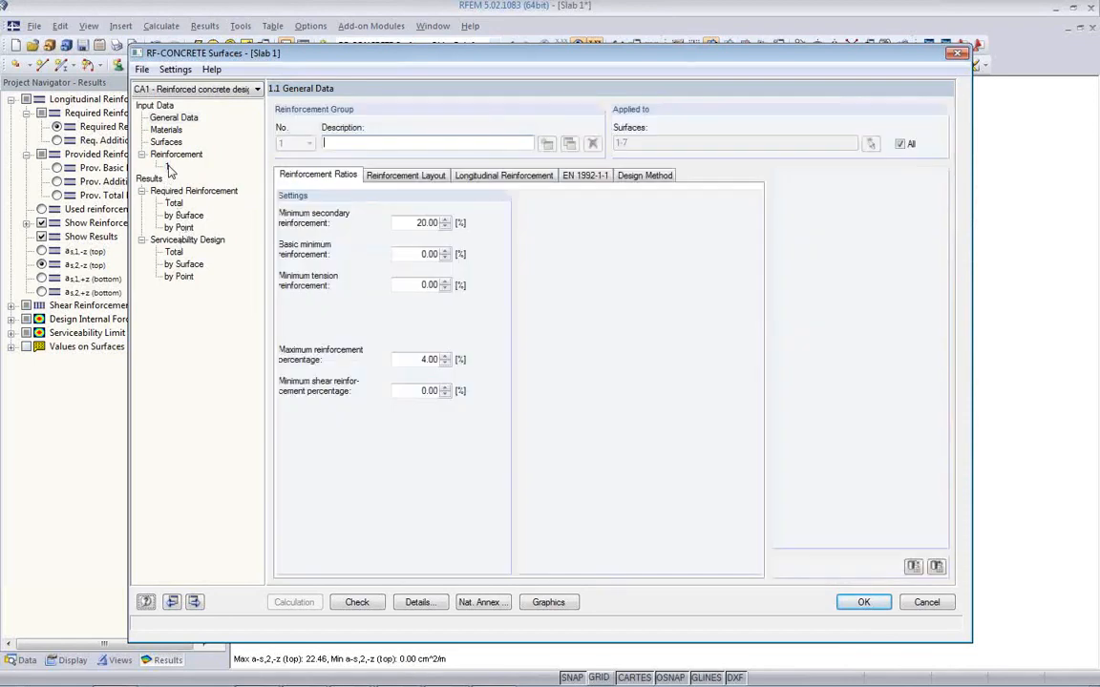
pyautogui.click(418, 181)
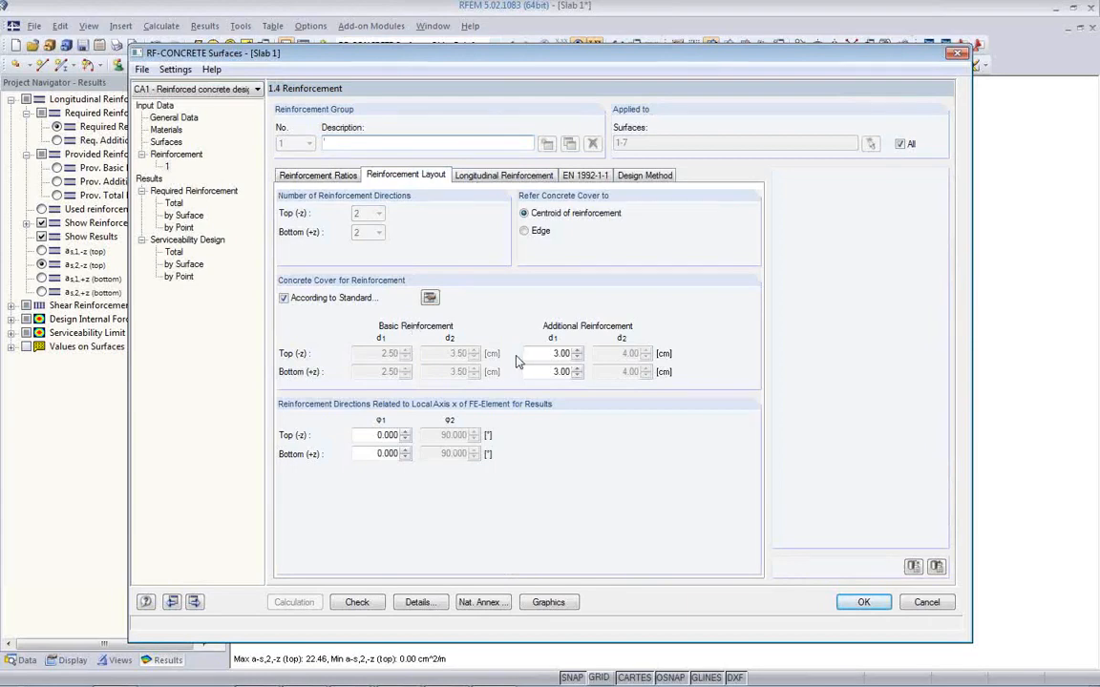
pyautogui.click(482, 176)
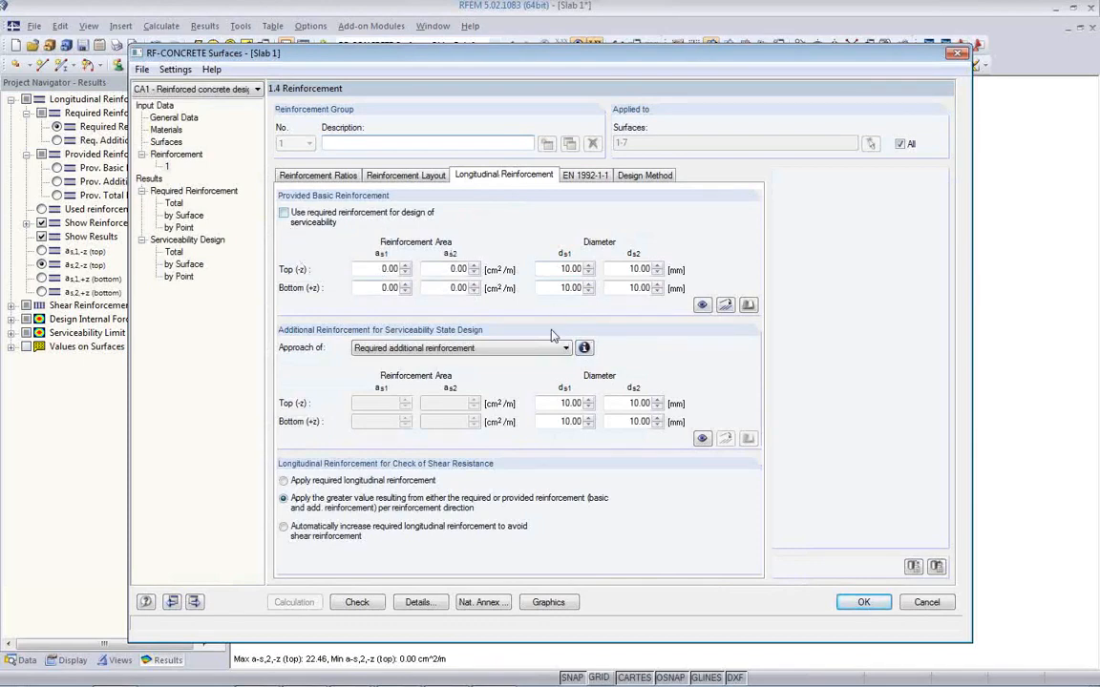
# Calculate a top basic reinforcement area for direction 1 from 10 mm rebars at 200 mm spacing.
pyautogui.click(724, 306)
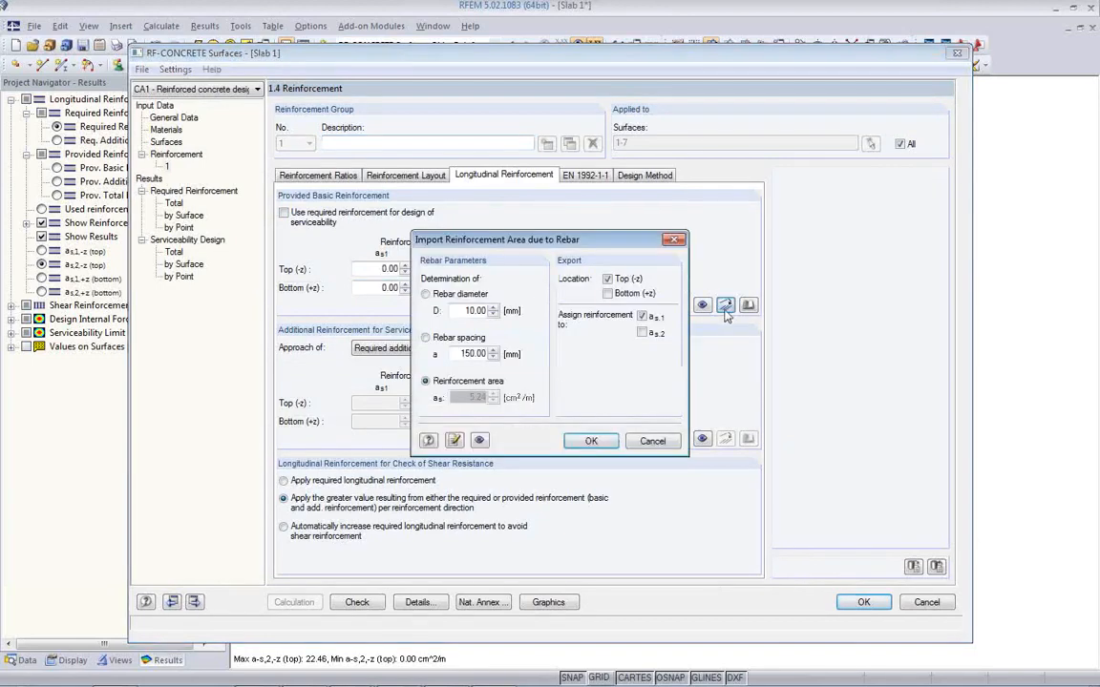
pyautogui.doubleClick(468, 310)
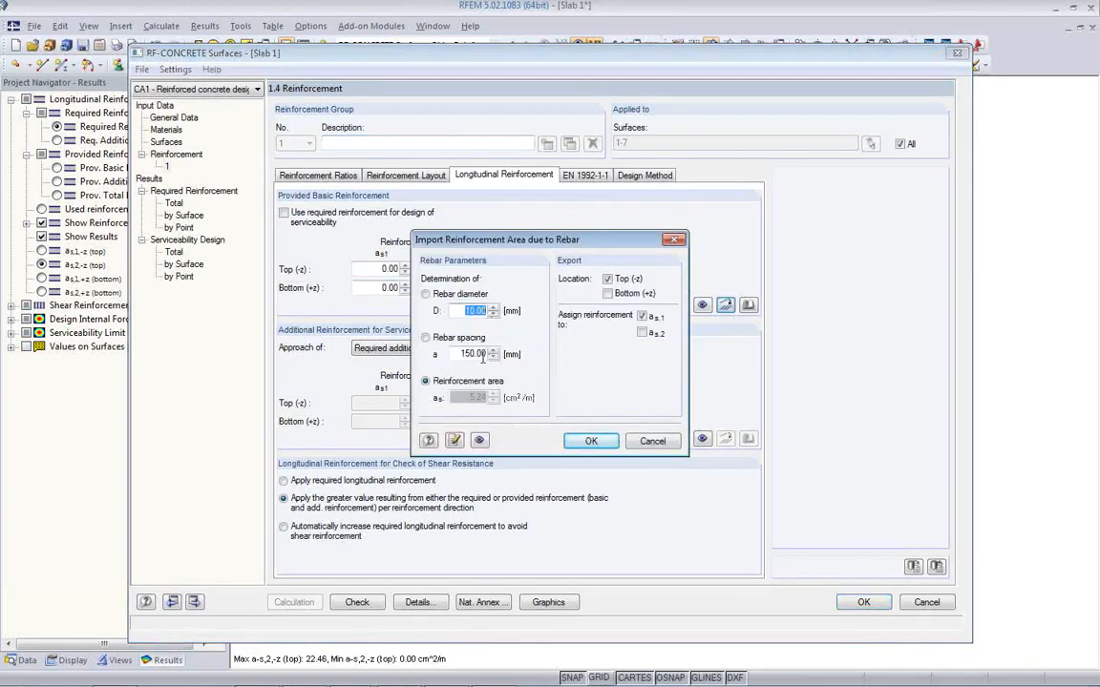
pyautogui.doubleClick(466, 355)
pyautogui.write('200')
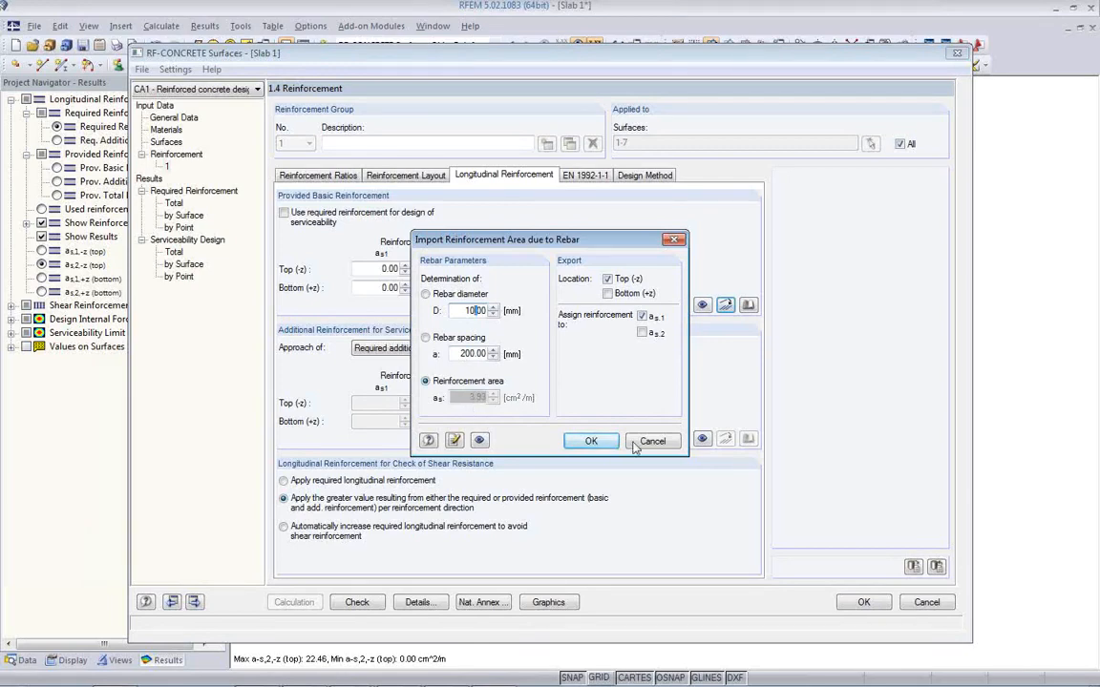
pyautogui.click(591, 441)
# Import mesh Q424A from the Germany - 2008-01-01 Q-Mesh range as the basic reinforcement for the top and bottom sides.
pyautogui.click(749, 307)
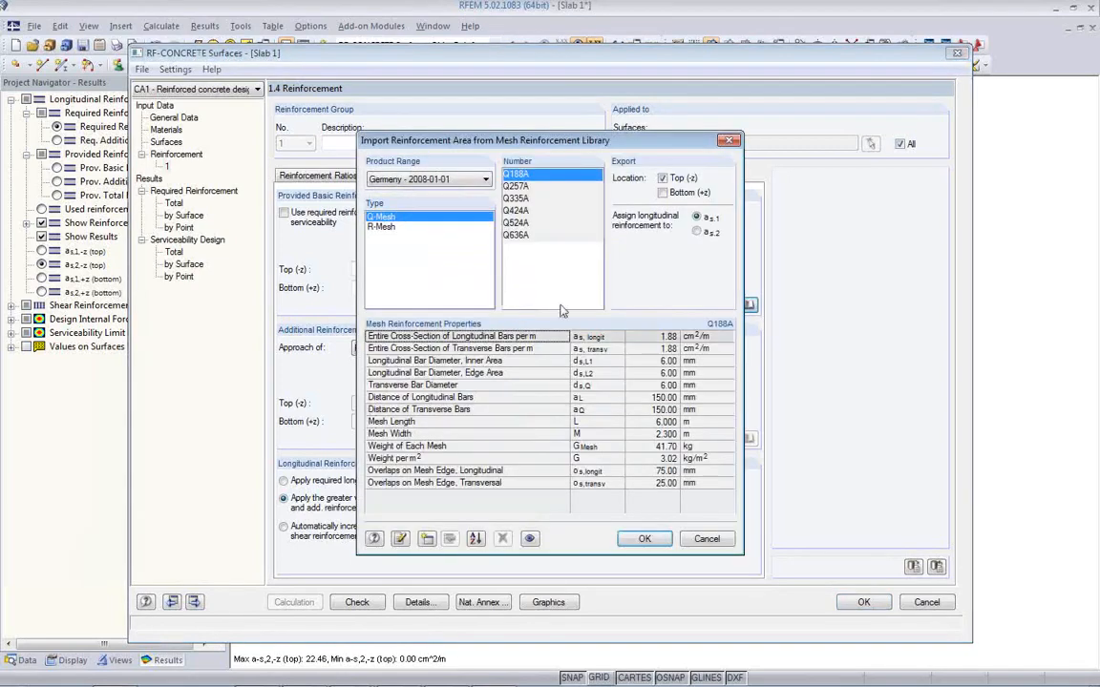
pyautogui.click(515, 211)
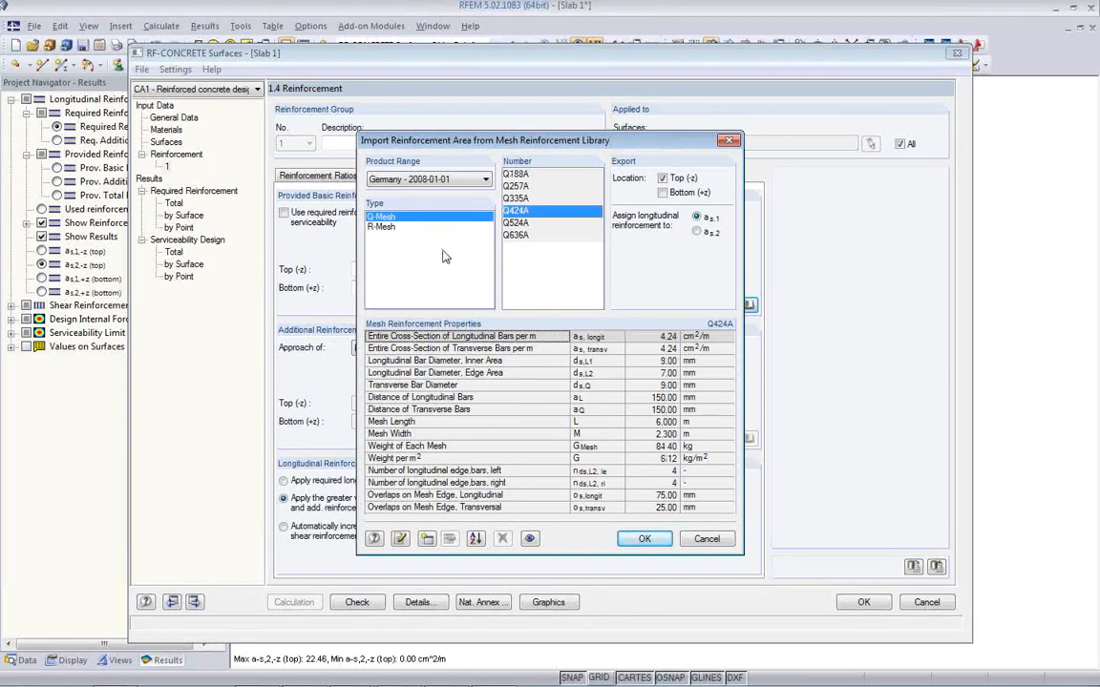
pyautogui.click(661, 191)
pyautogui.click(644, 540)
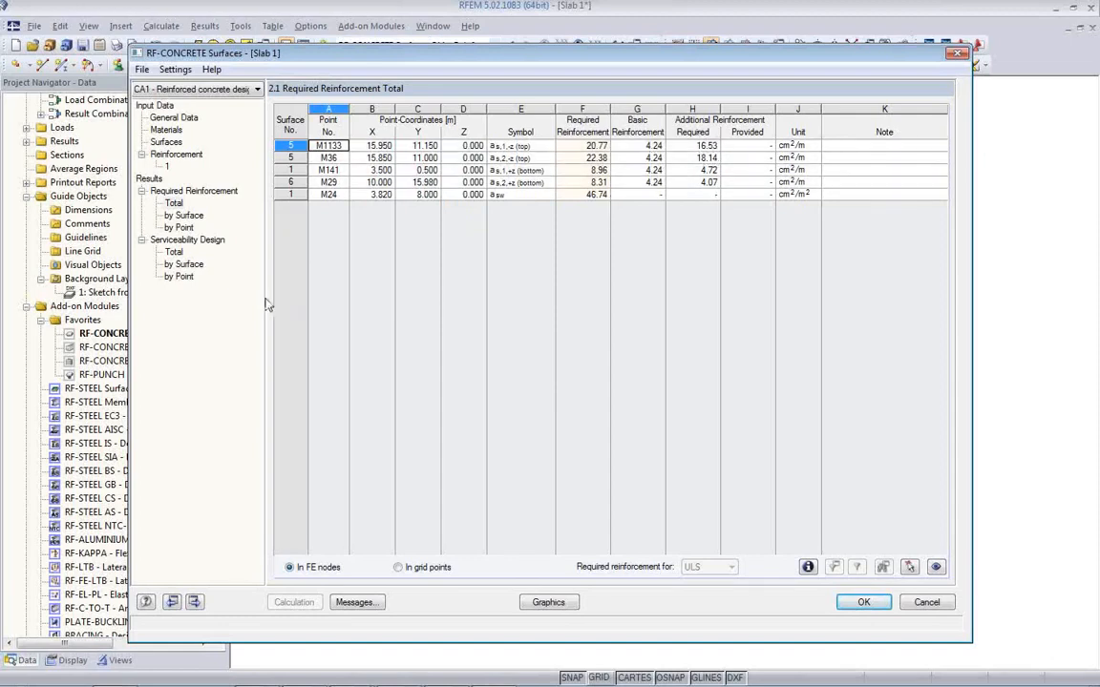
# Review the required reinforcement by surface and by point, and bring up the design details of point M1 on surface 1.
pyautogui.click(186, 215)
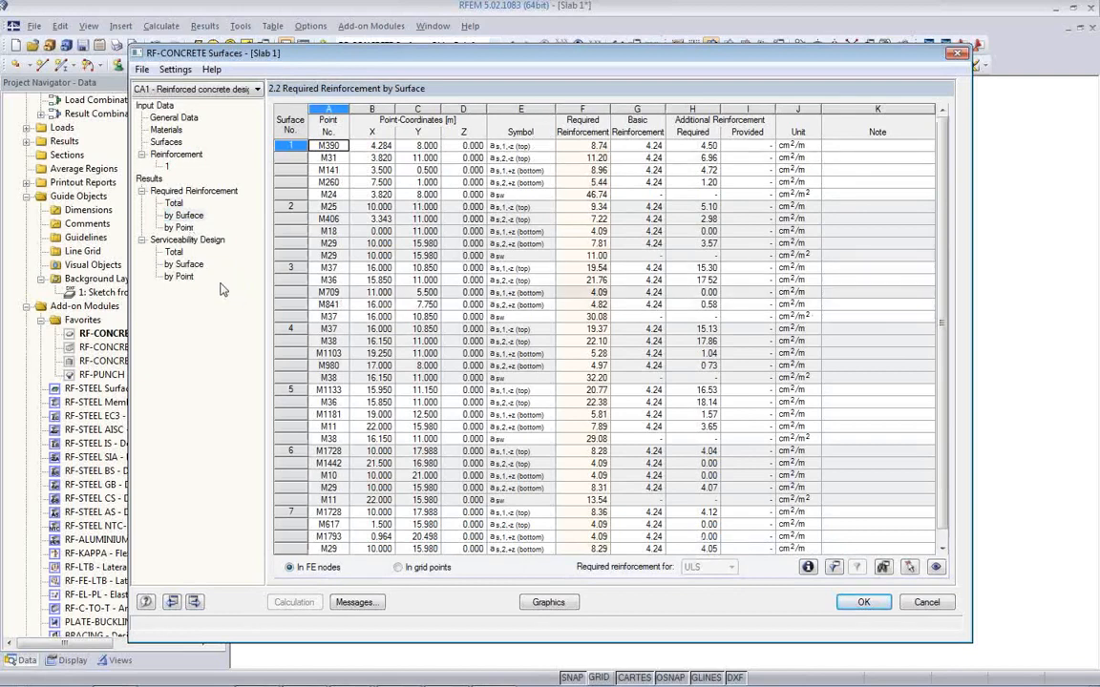
pyautogui.click(183, 229)
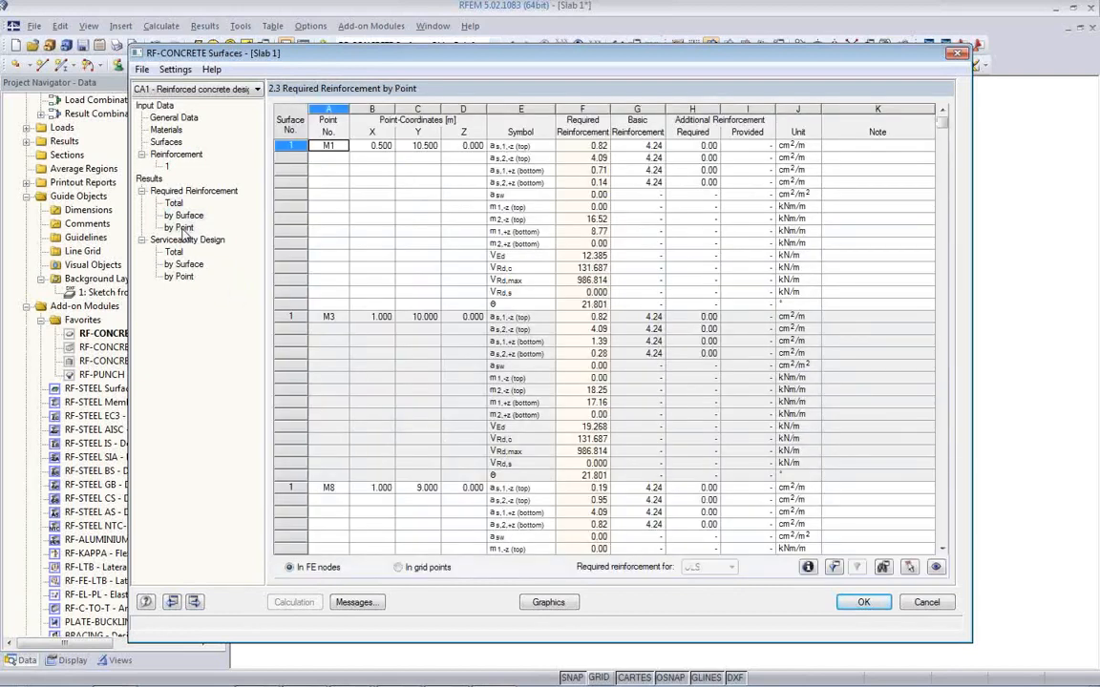
pyautogui.click(806, 569)
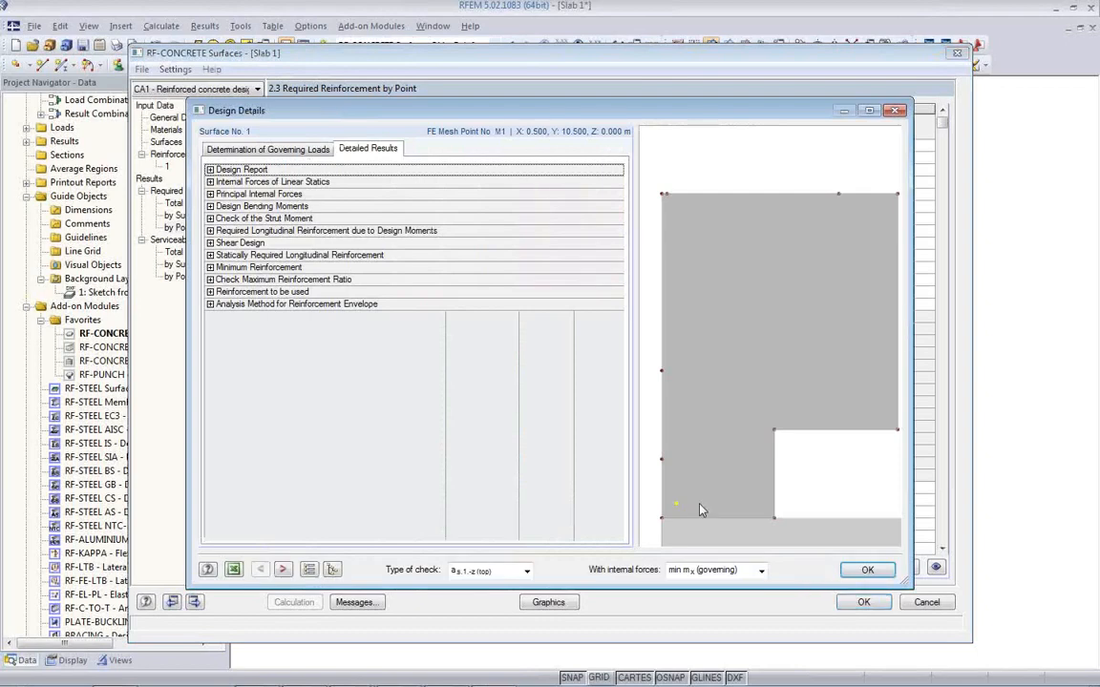
# Examine the design report, the linear statics internal forces and the bottom surface principal moments for point M1.
pyautogui.click(210, 169)
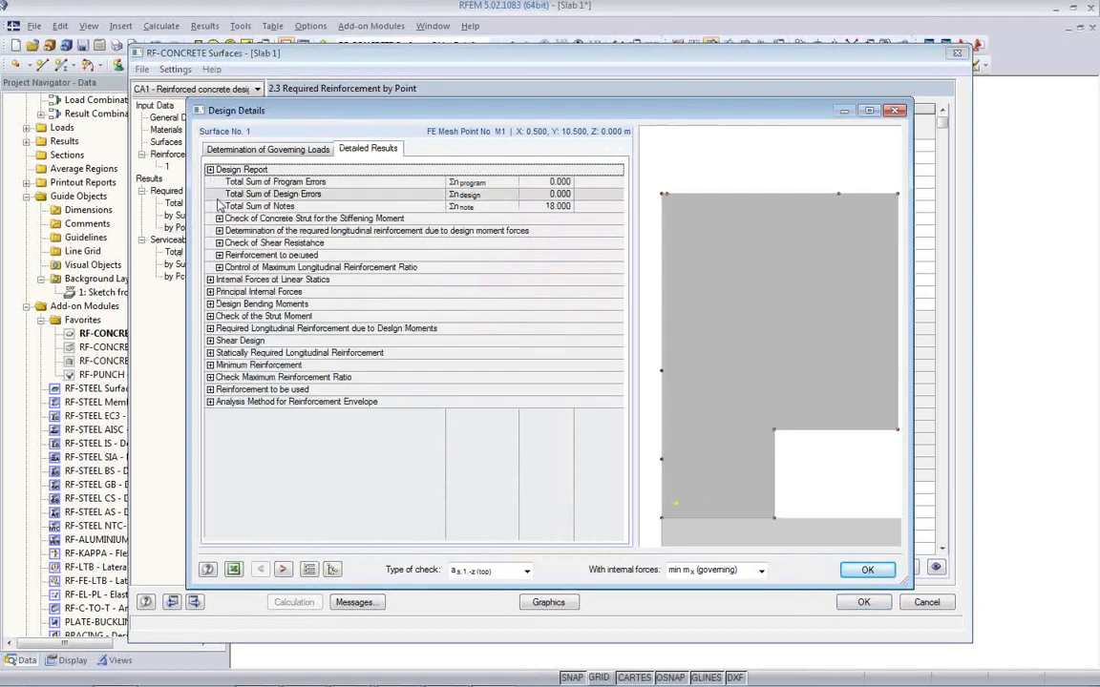
pyautogui.click(210, 279)
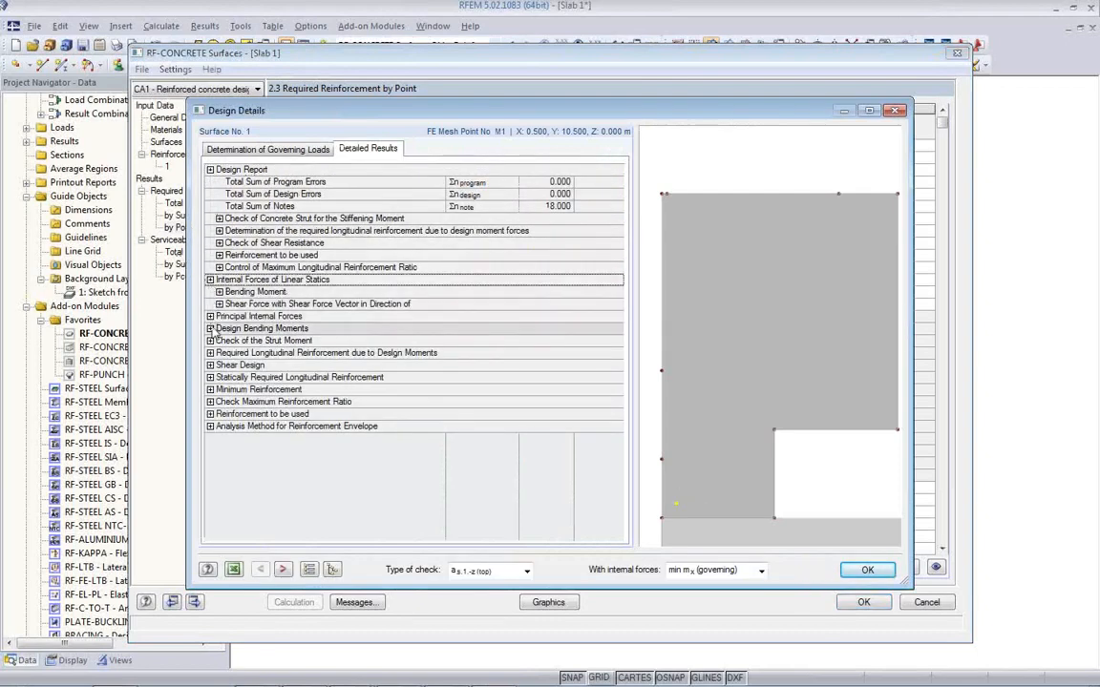
pyautogui.click(210, 316)
pyautogui.click(218, 329)
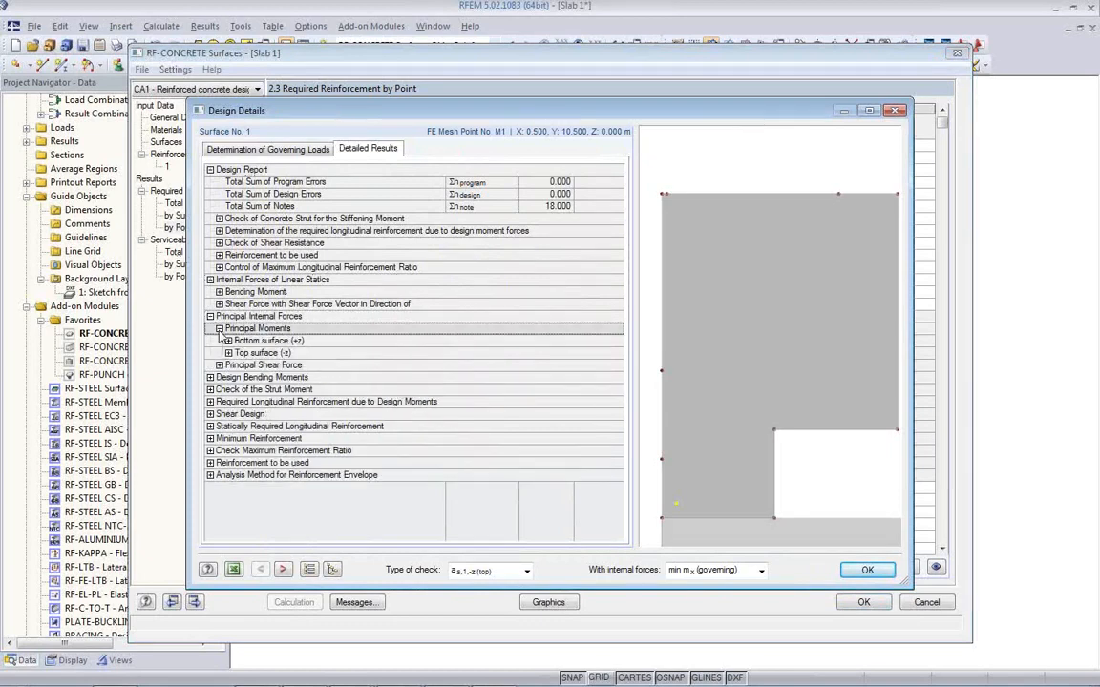
pyautogui.click(228, 340)
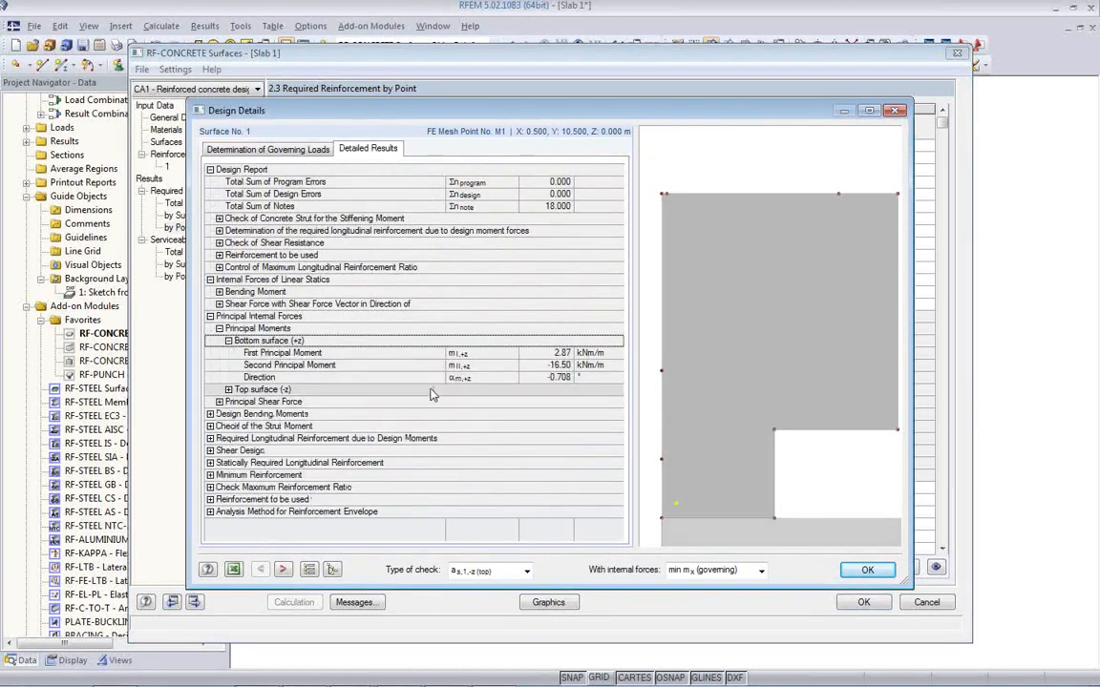
# Examine the reinforcement envelope analysis method and the shear design's applied longitudinal reinforcement on the bottom surface from direction 1.
pyautogui.click(210, 512)
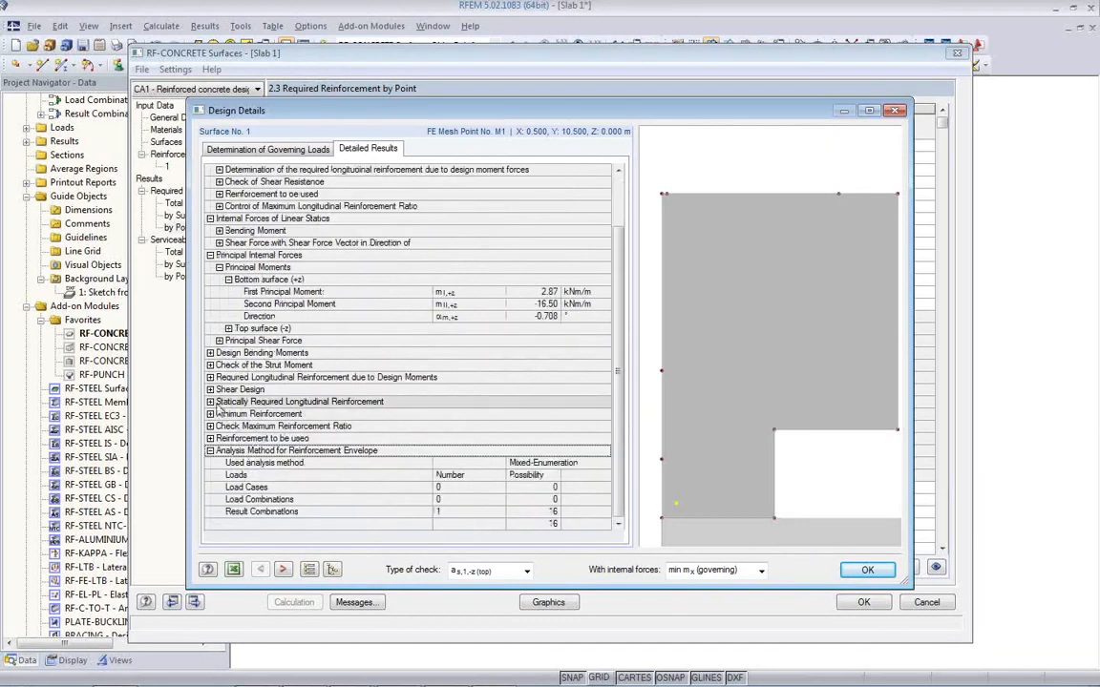
pyautogui.click(210, 389)
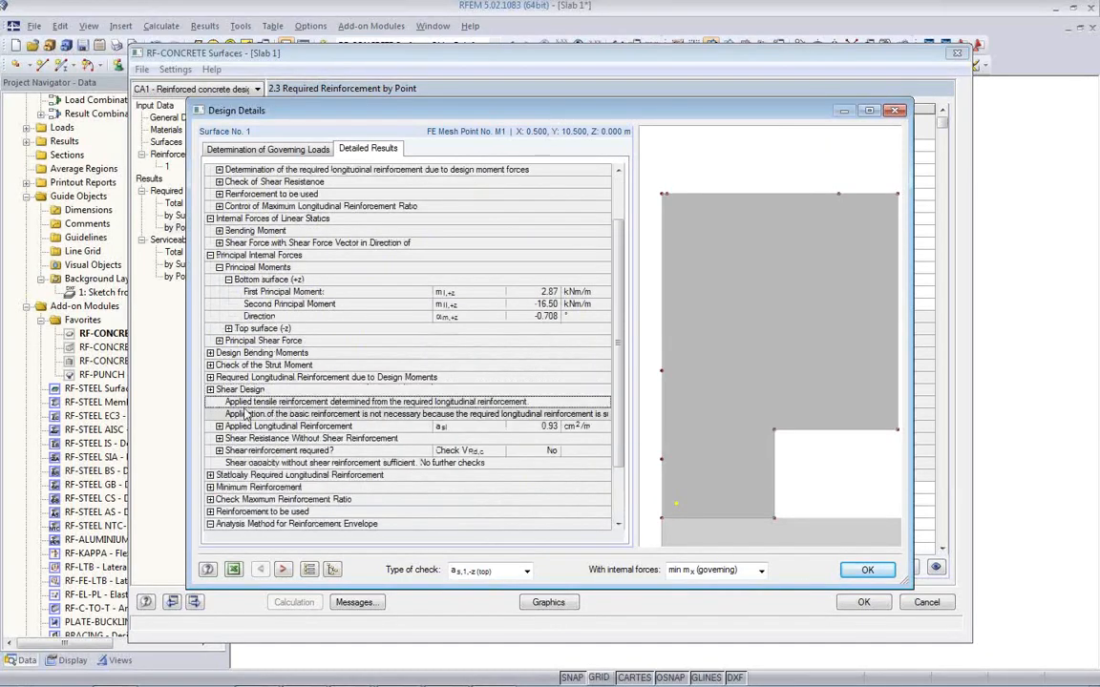
pyautogui.click(219, 425)
pyautogui.click(228, 438)
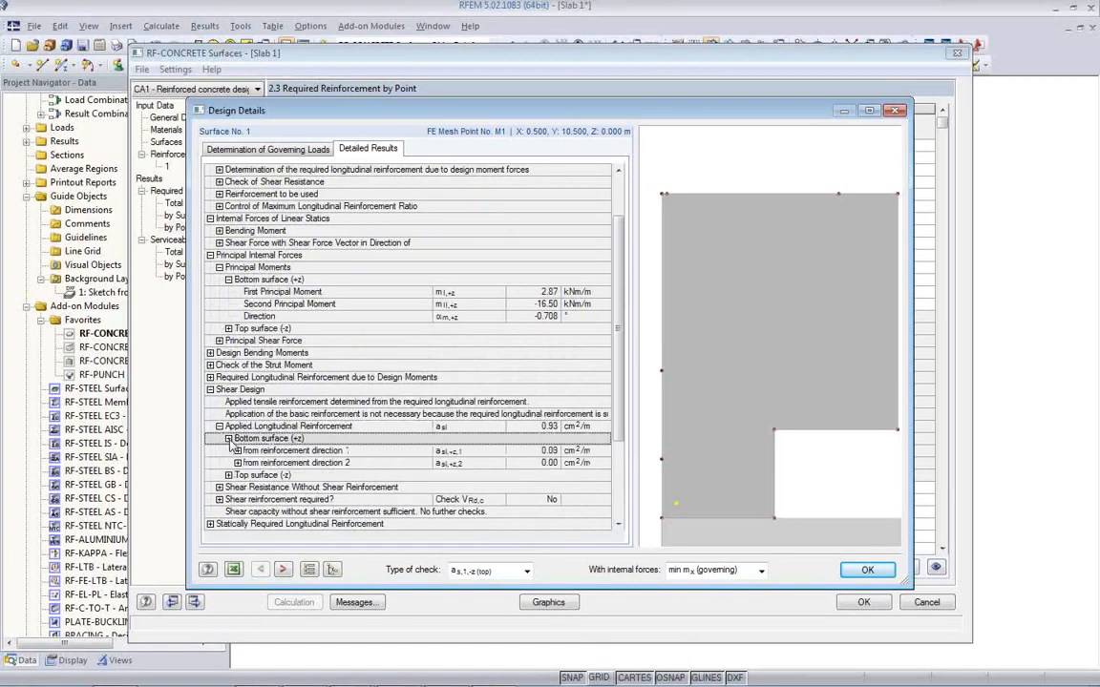
pyautogui.click(237, 451)
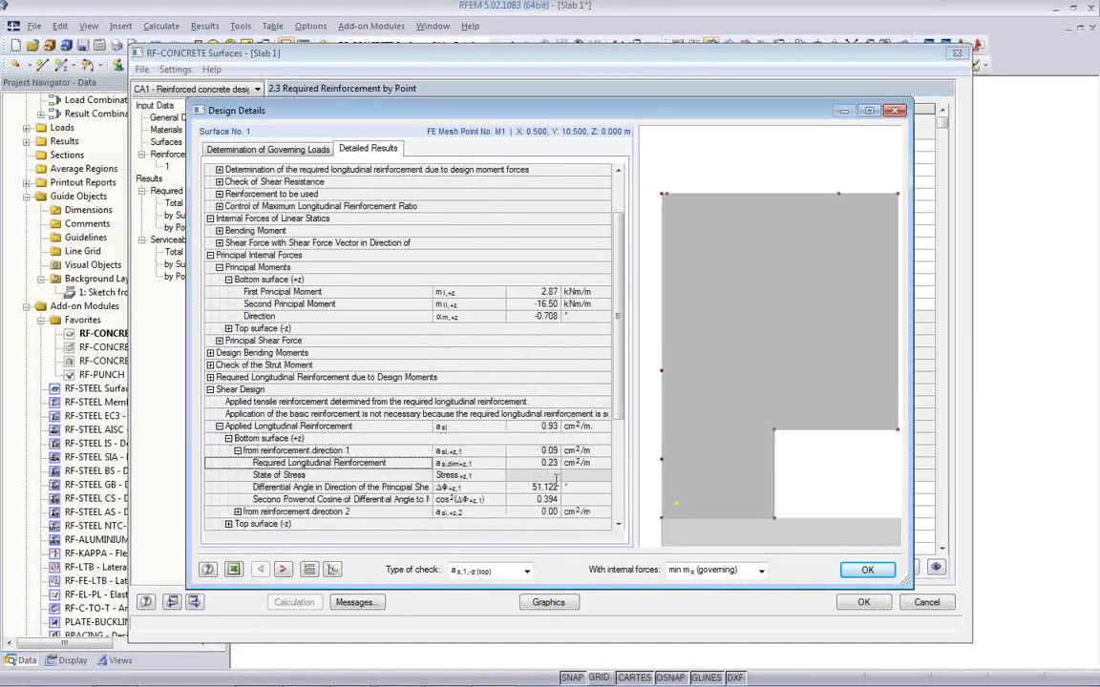
pyautogui.scroll(-4, 411, 401)
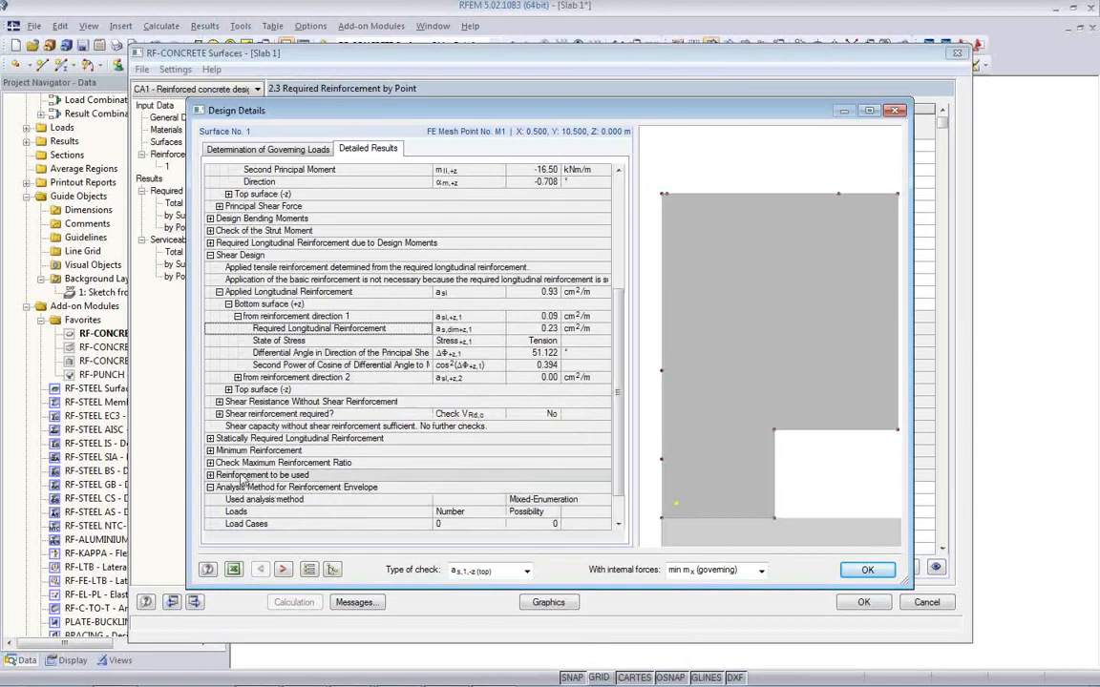
# Examine the maximum reinforcement ratio check, including the statically necessary bottom surface reinforcement per direction, and close the design details.
pyautogui.click(210, 463)
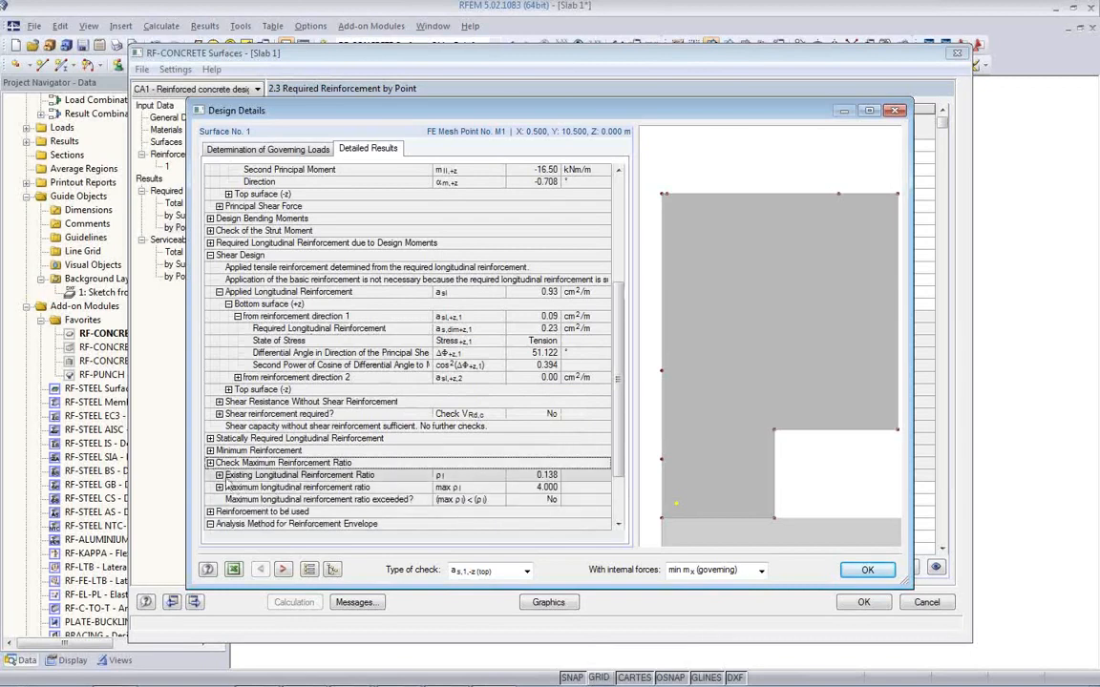
pyautogui.click(219, 475)
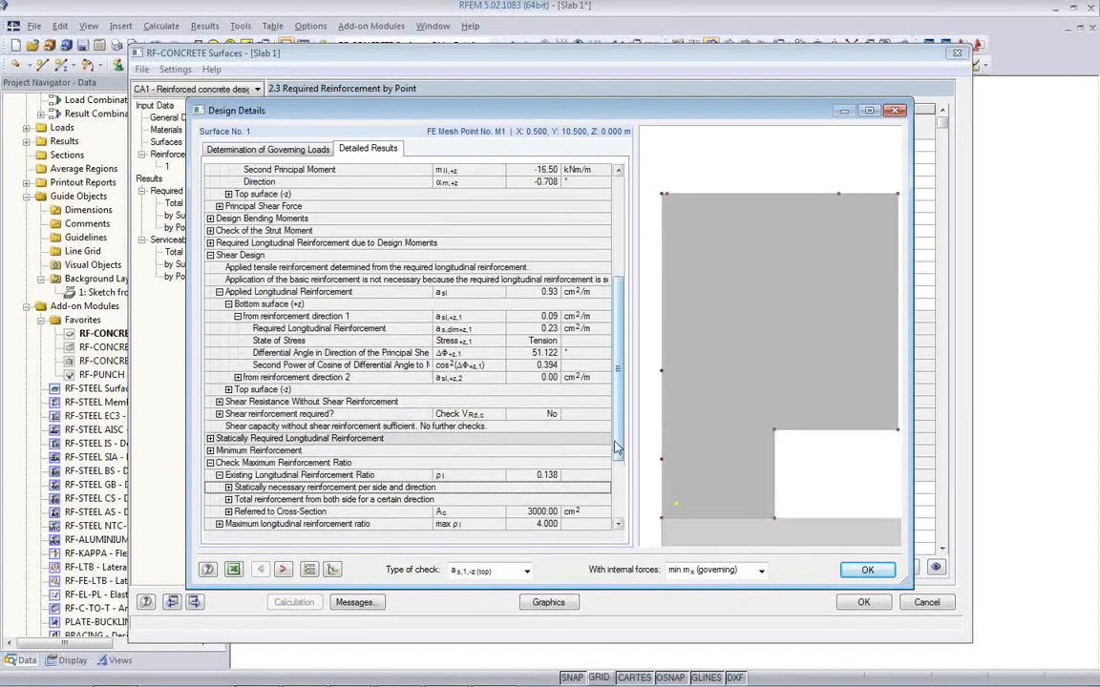
pyautogui.scroll(-3, 616, 446)
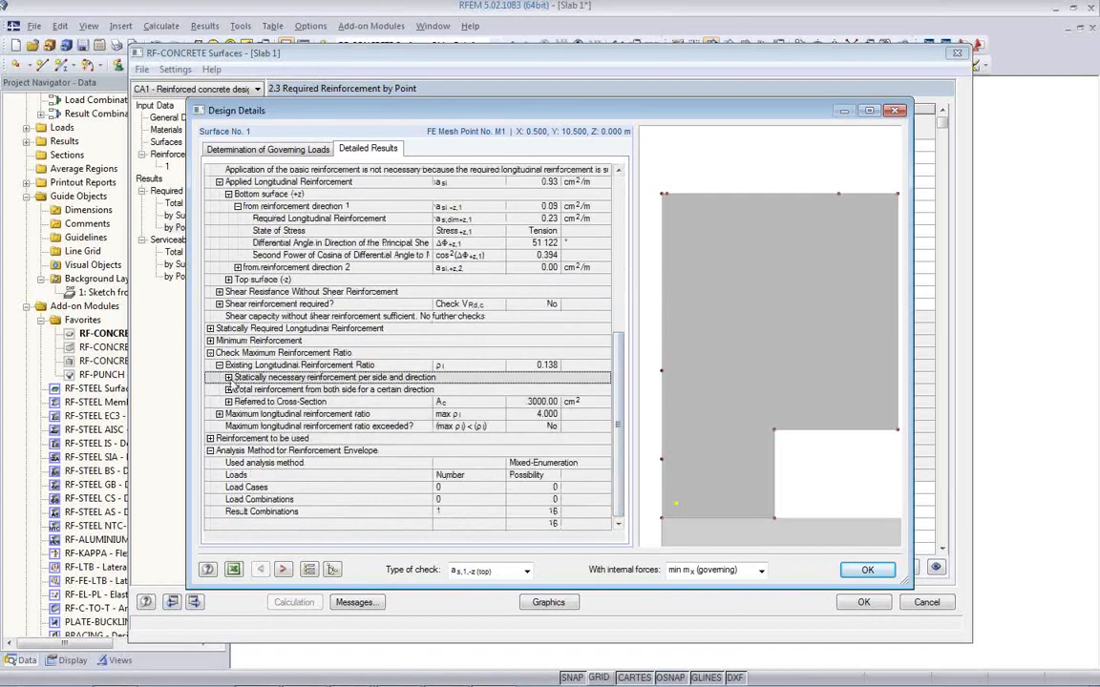
pyautogui.click(228, 378)
pyautogui.click(237, 389)
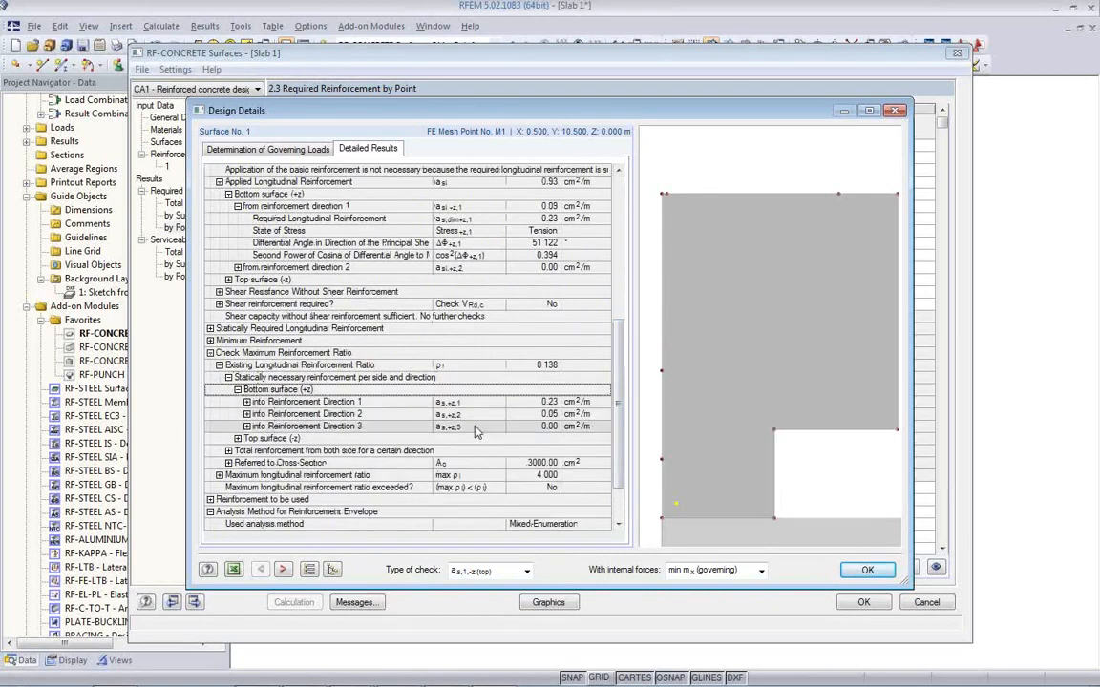
pyautogui.click(865, 570)
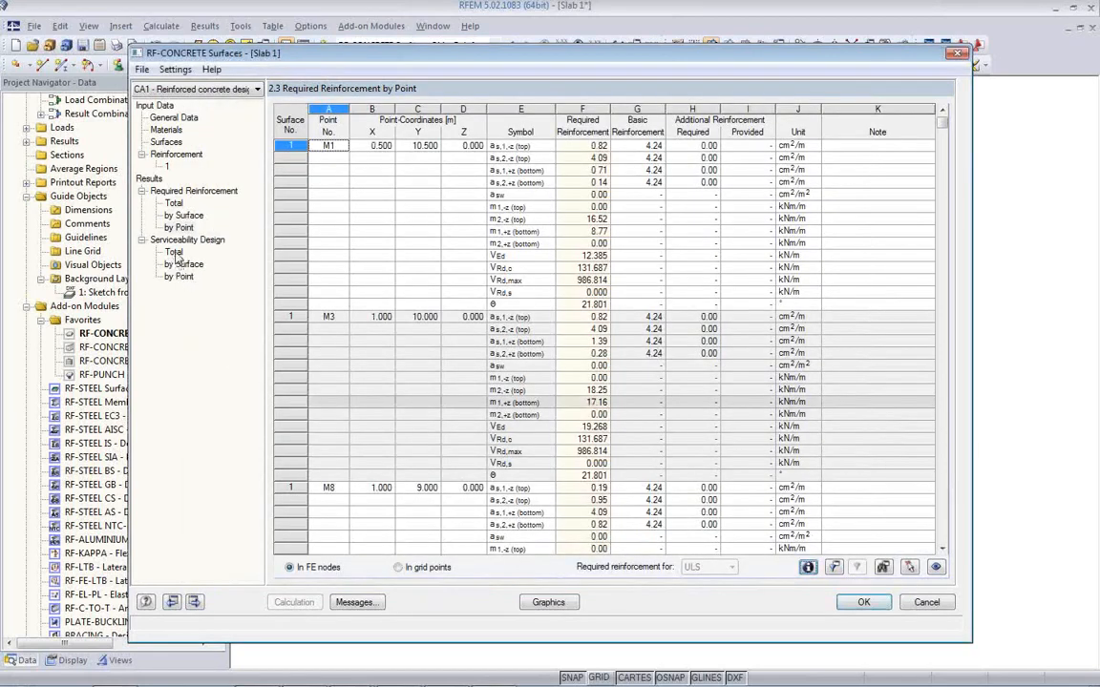
# Review the total serviceability design results, comparing the existing and limit values and the ratios.
pyautogui.click(175, 253)
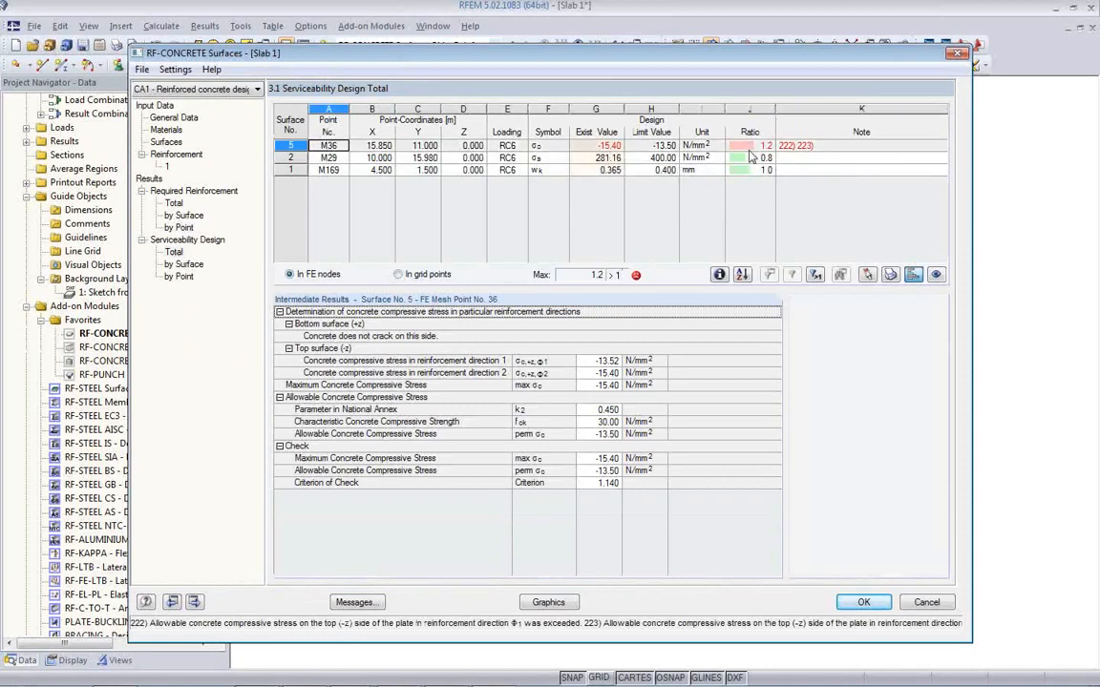
# Locate the governing serviceability points for crack width, steel stress and concrete stress on the slab model from the results table.
pyautogui.moveTo(557, 58)
pyautogui.mouseDown()
pyautogui.moveTo(554, 529)
pyautogui.moveTo(552, 420)
pyautogui.mouseUp()
pyautogui.click(542, 527)
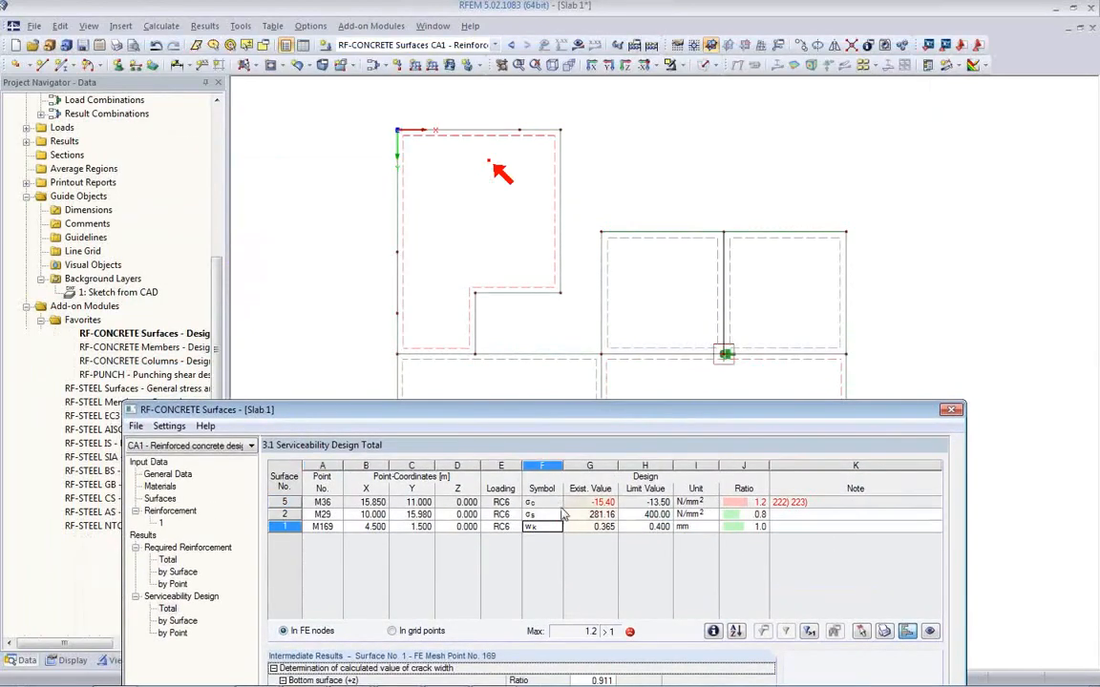
pyautogui.click(576, 515)
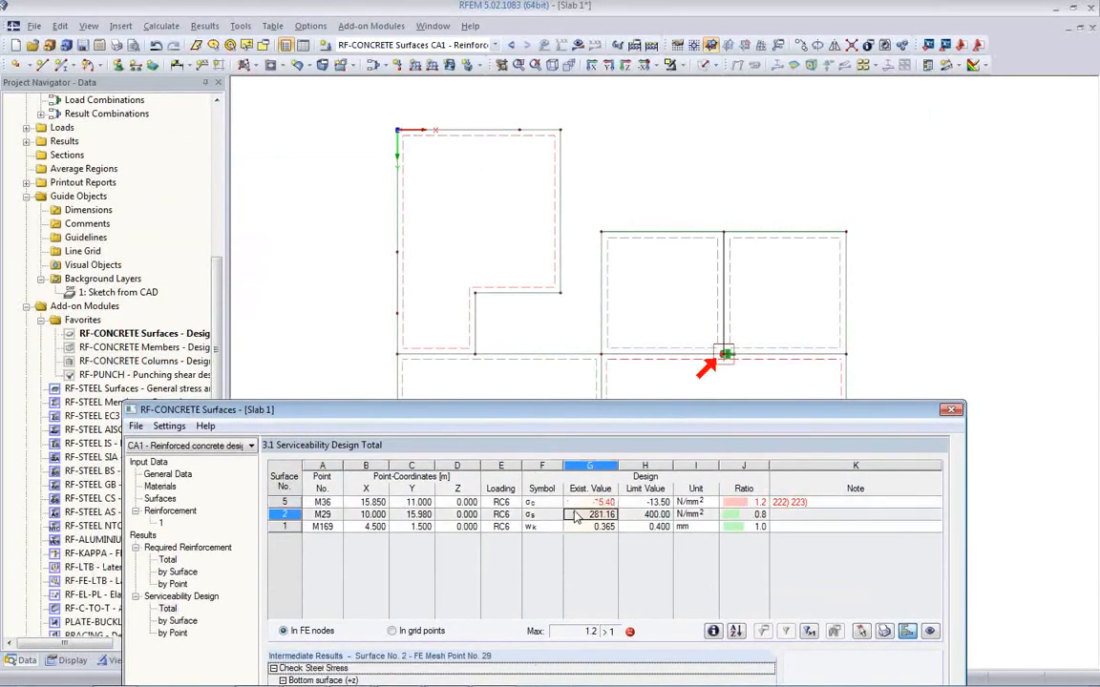
pyautogui.click(576, 504)
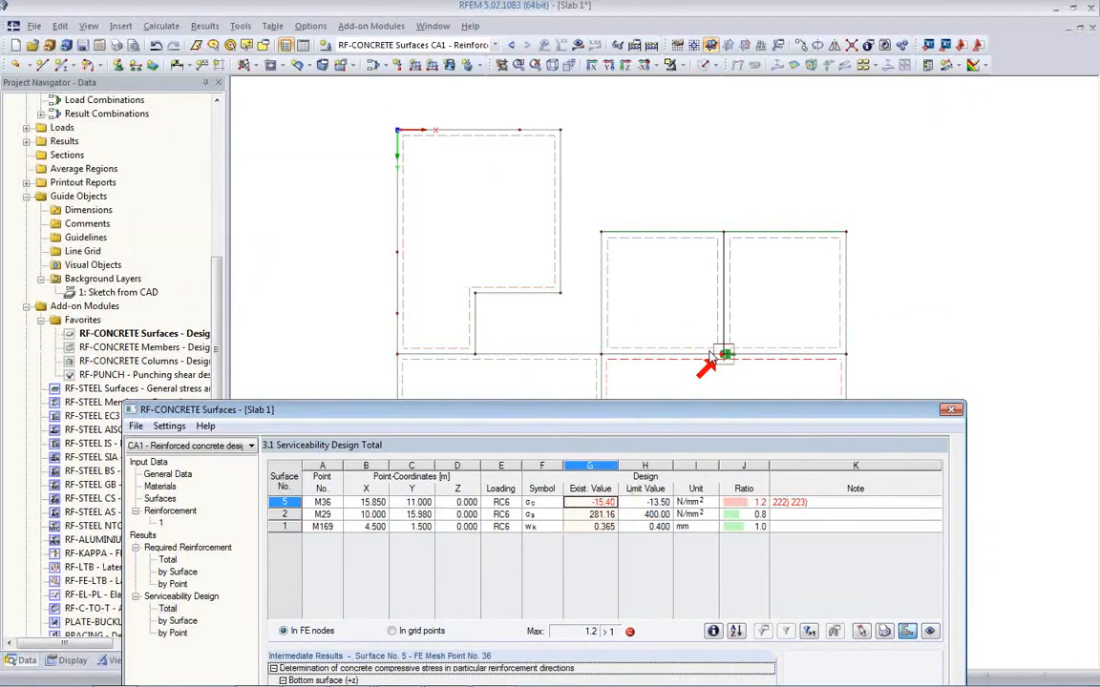
pyautogui.moveTo(666, 415); pyautogui.dragTo(639, 128)
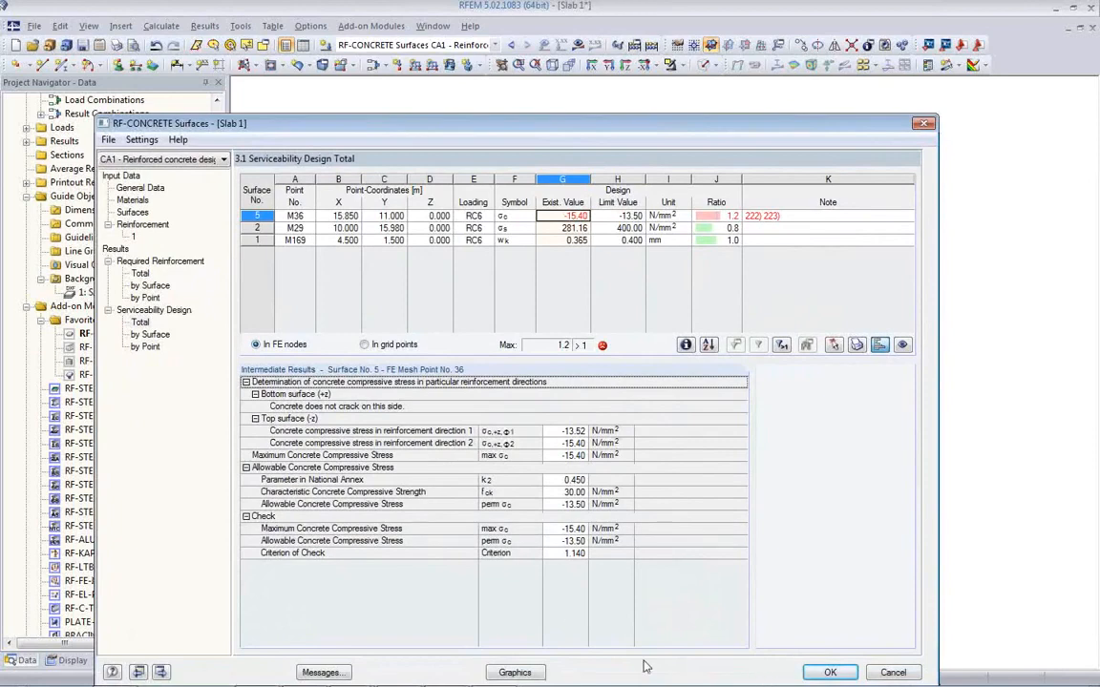
# Show the design results graphically and view the required reinforcement for direction 2 on the bottom surface.
pyautogui.click(514, 673)
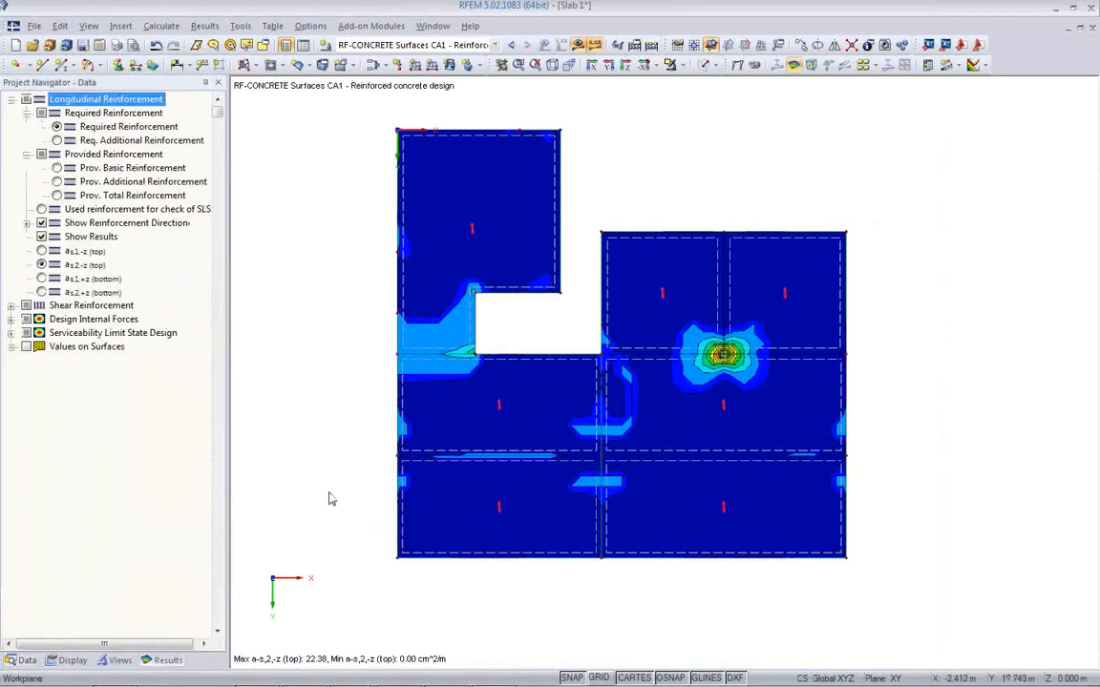
pyautogui.moveTo(330, 479); pyautogui.dragTo(321, 466, button='middle')
pyautogui.scroll(-1, 321, 465)
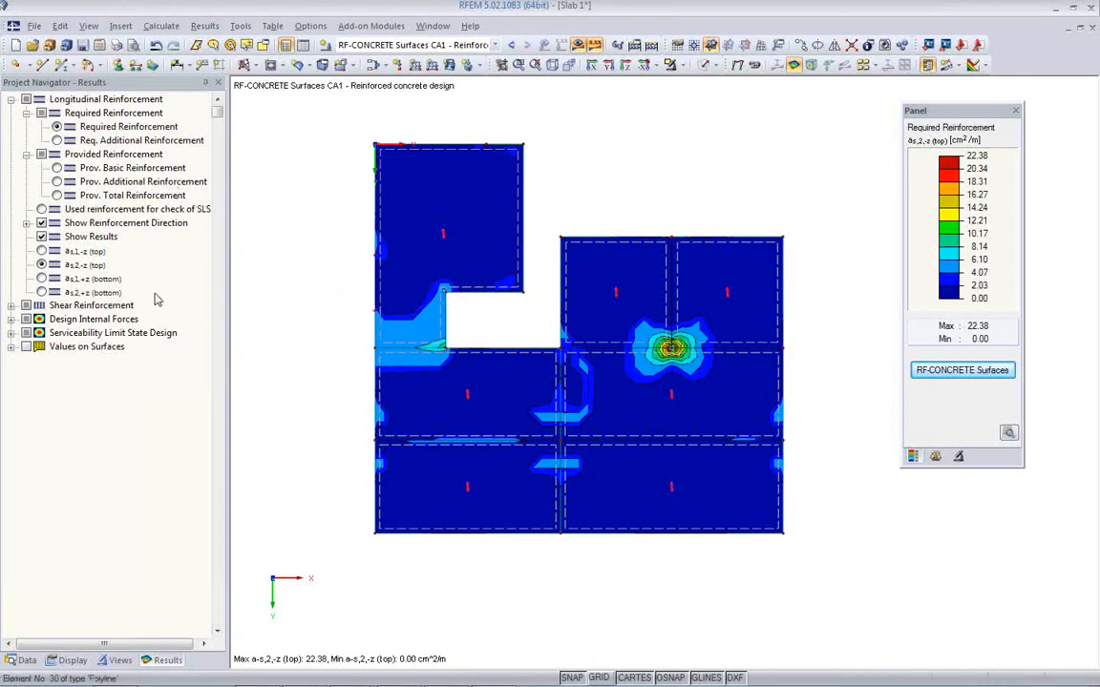
pyautogui.click(41, 292)
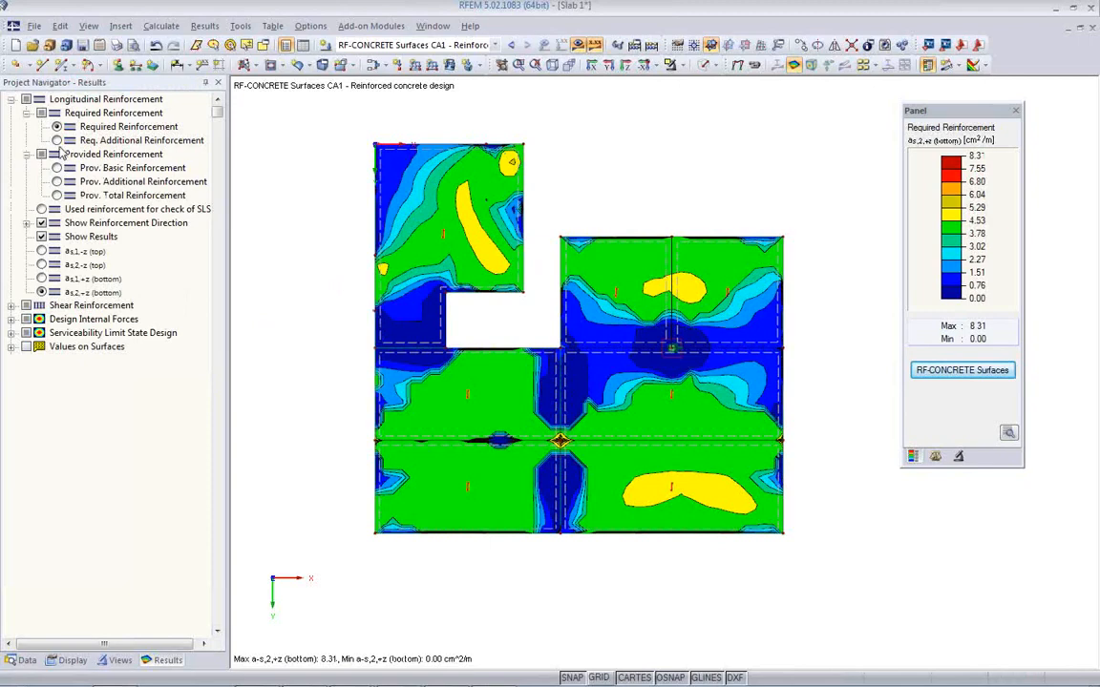
# Review the required additional reinforcement on the top and bottom surfaces in both reinforcement directions.
pyautogui.click(56, 141)
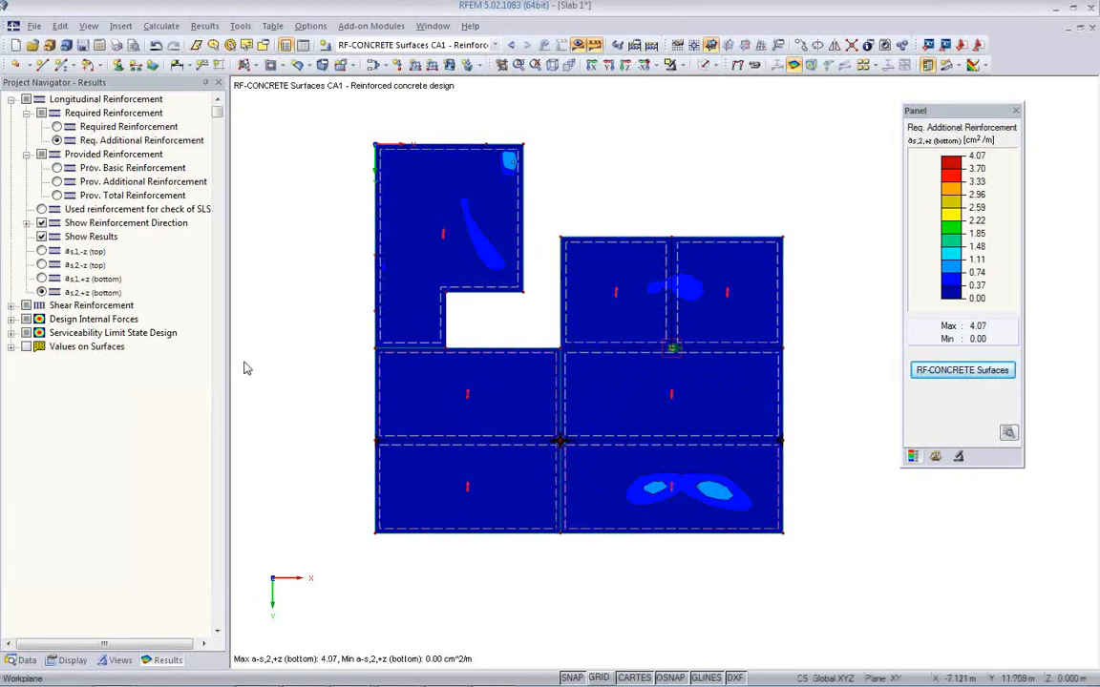
pyautogui.click(41, 252)
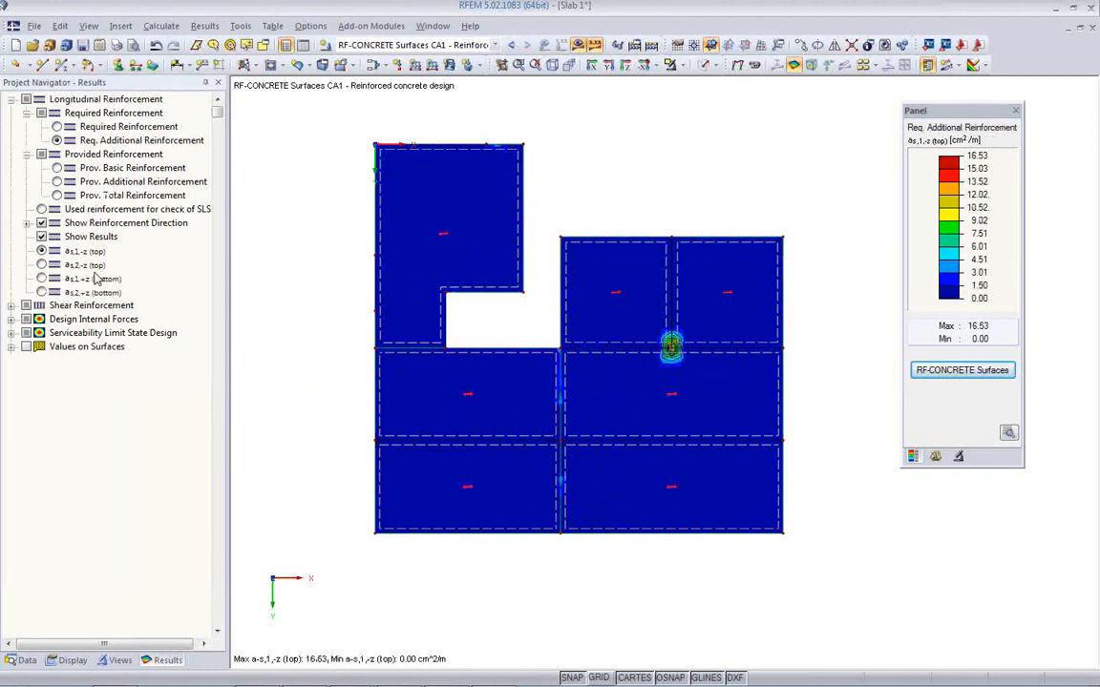
pyautogui.click(41, 264)
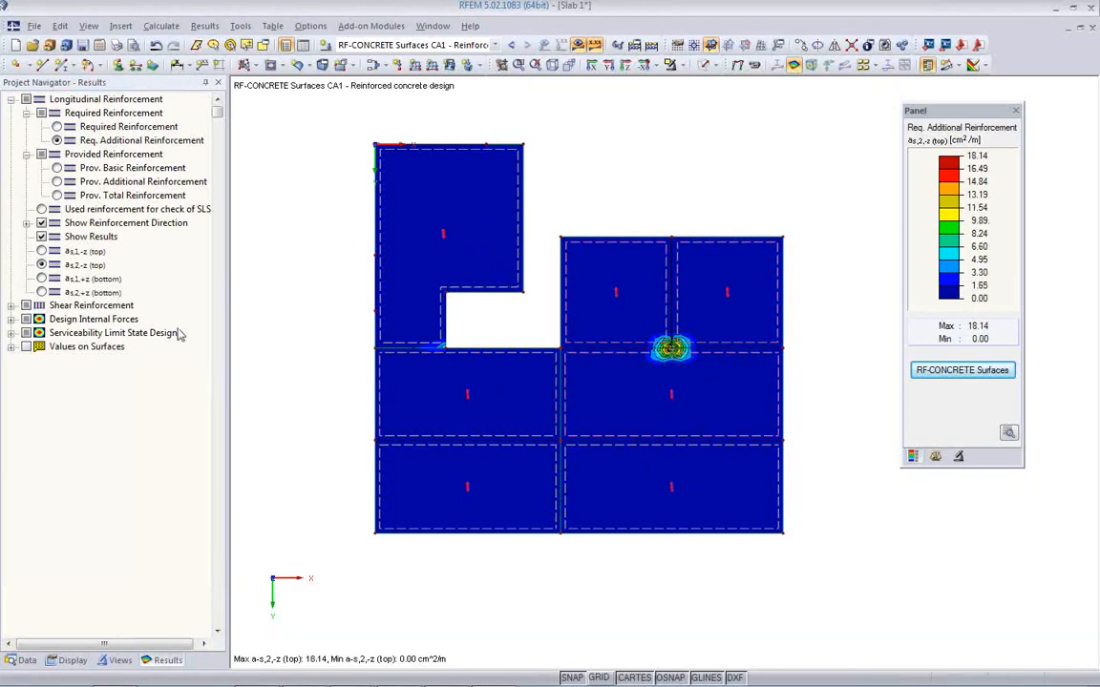
pyautogui.click(41, 279)
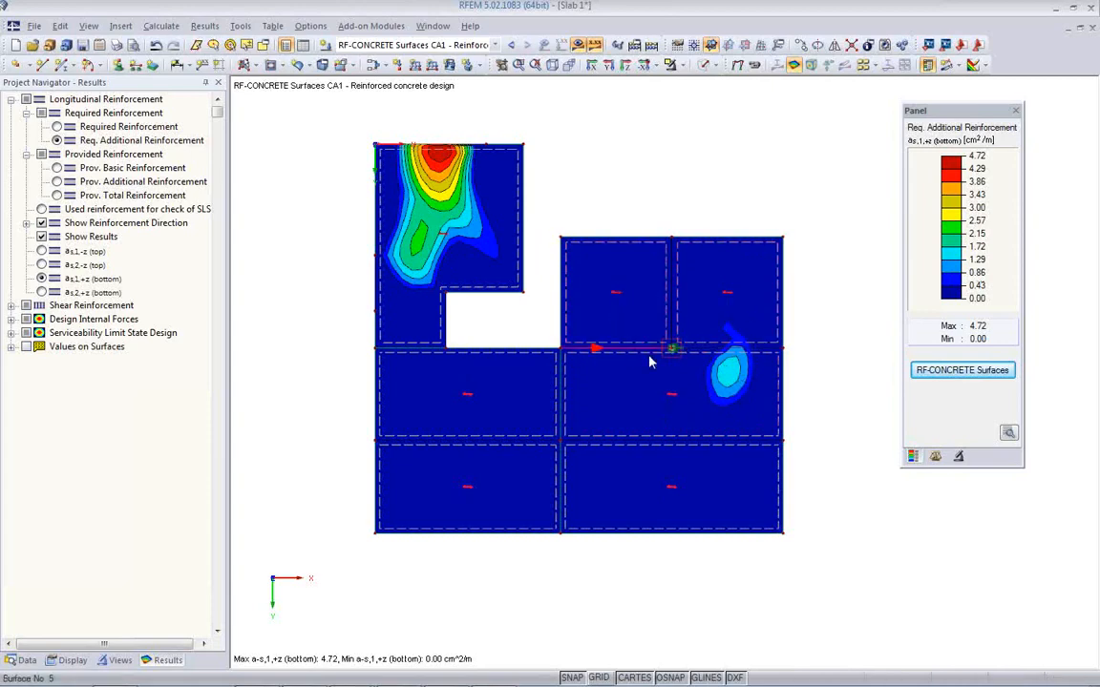
pyautogui.click(41, 293)
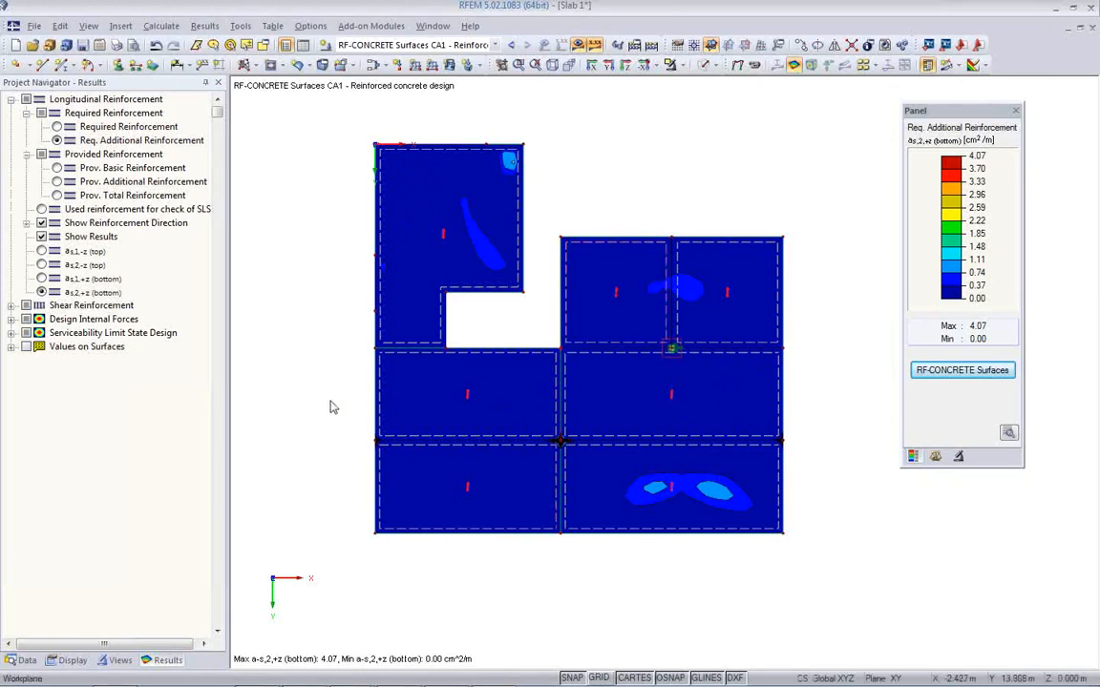
# Review the serviceability limit state ratio plots for concrete stress σc, steel stress σs and crack width wk.
pyautogui.click(11, 333)
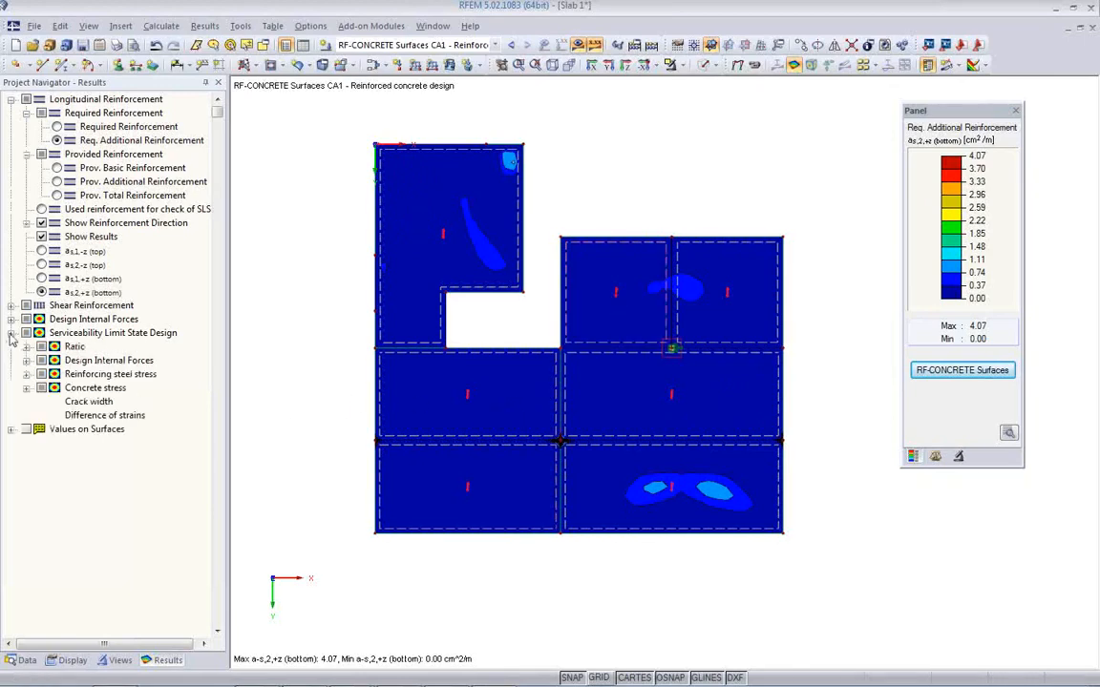
pyautogui.click(26, 346)
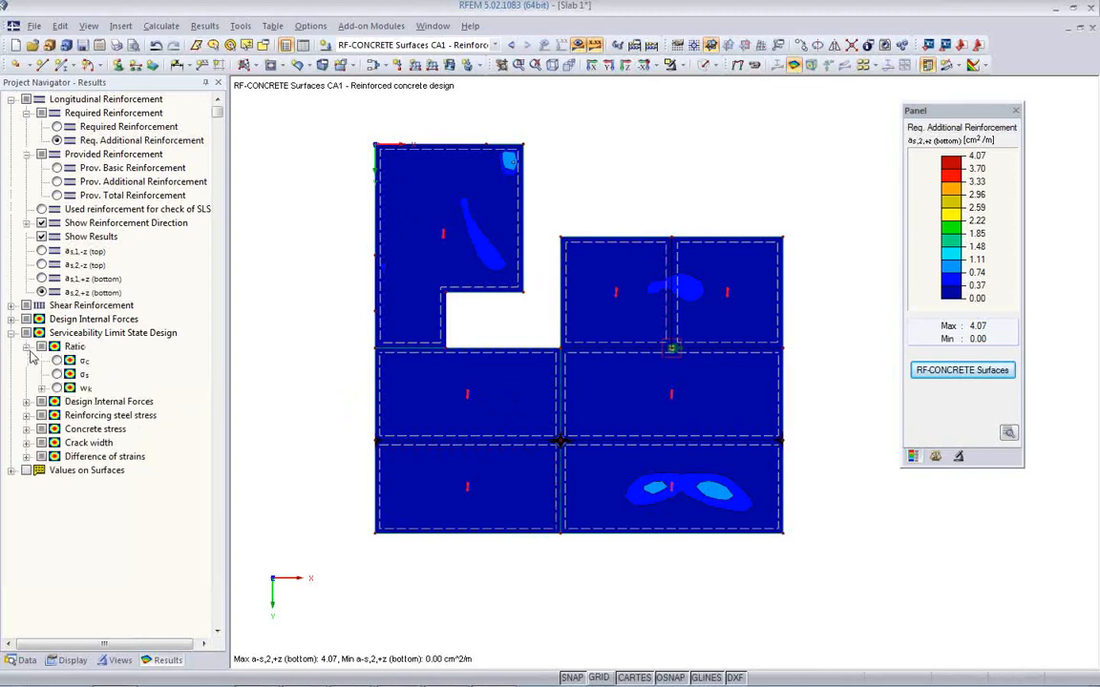
pyautogui.click(58, 362)
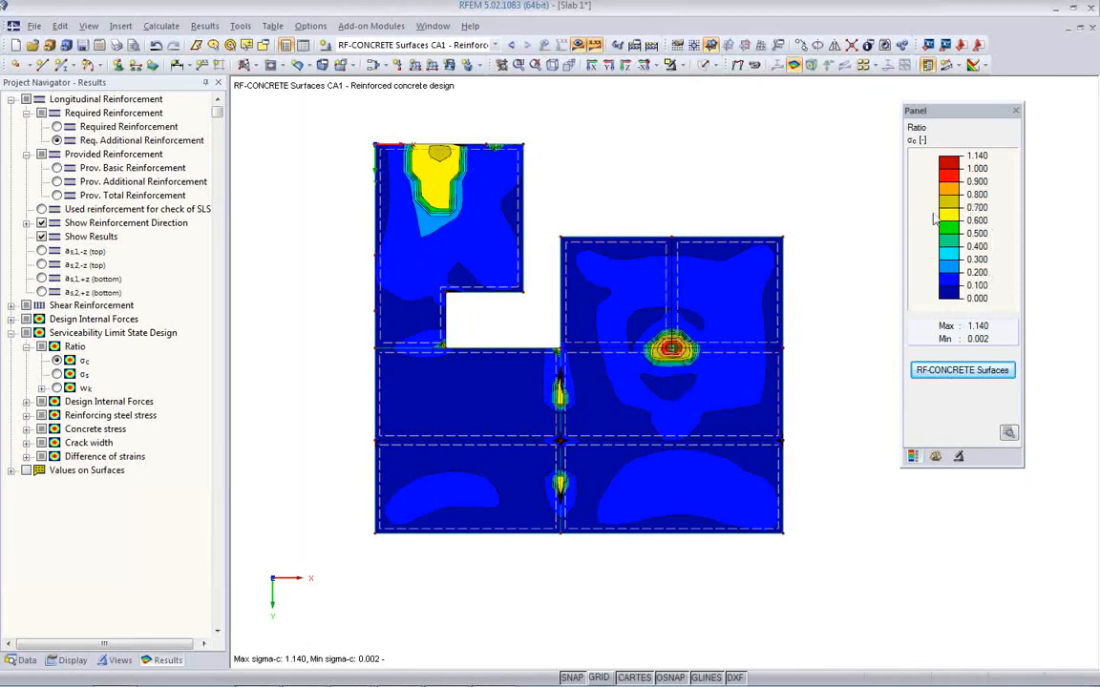
pyautogui.click(56, 374)
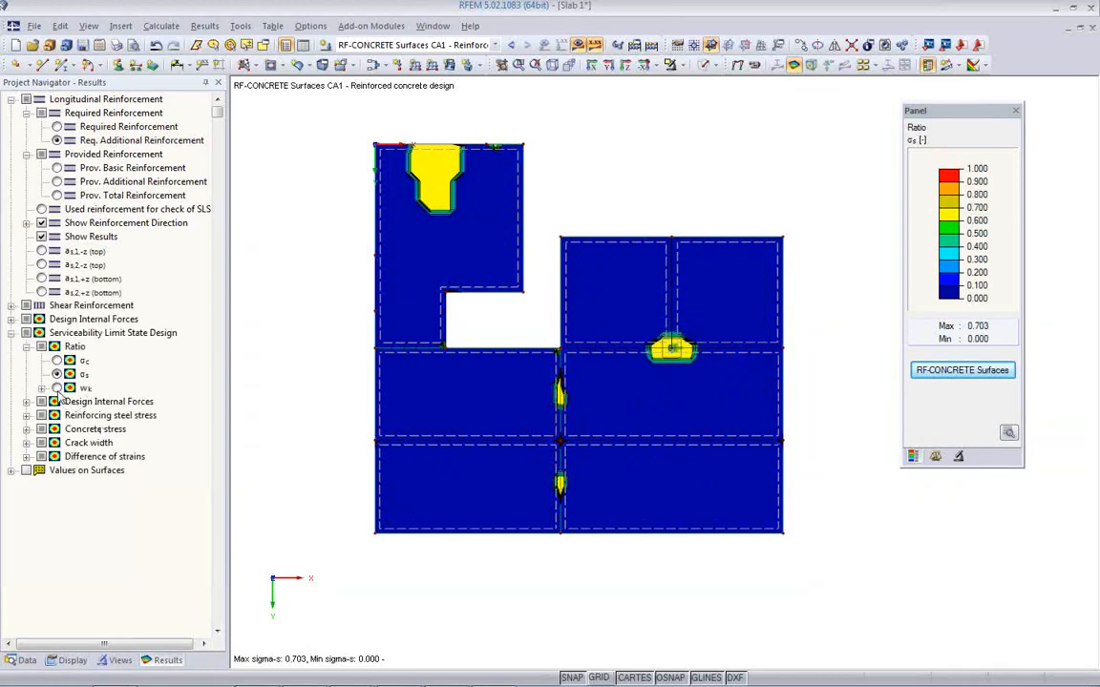
pyautogui.click(57, 388)
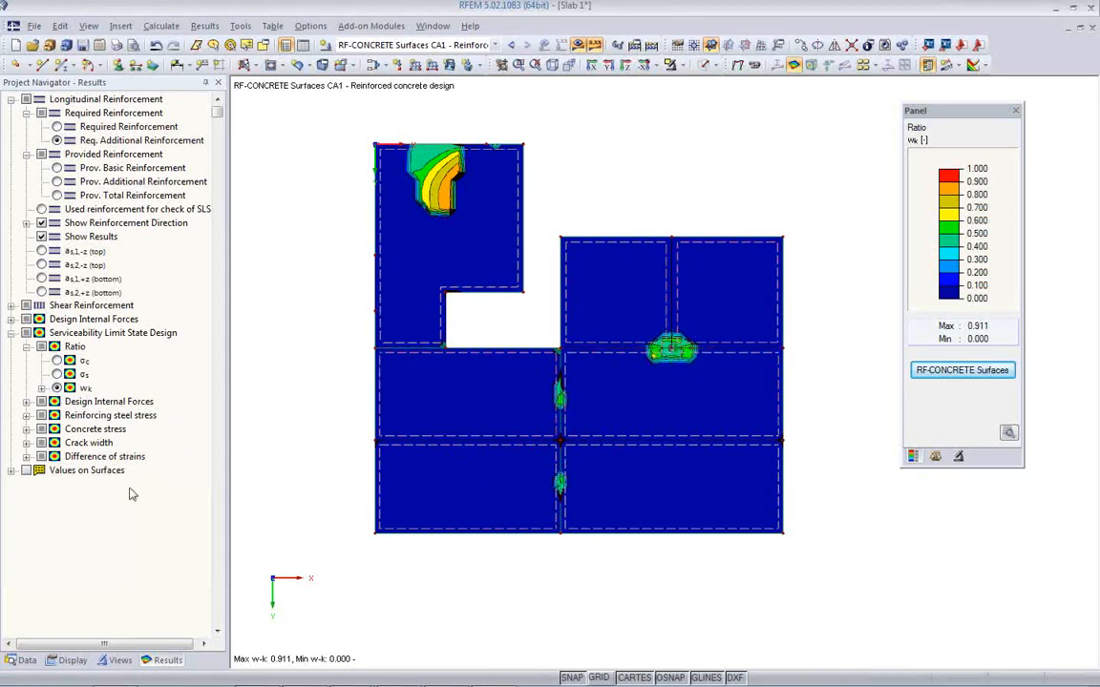
# Compare the bottom surface crack widths in directions 1 and 2 and the resultant crack width.
pyautogui.click(27, 443)
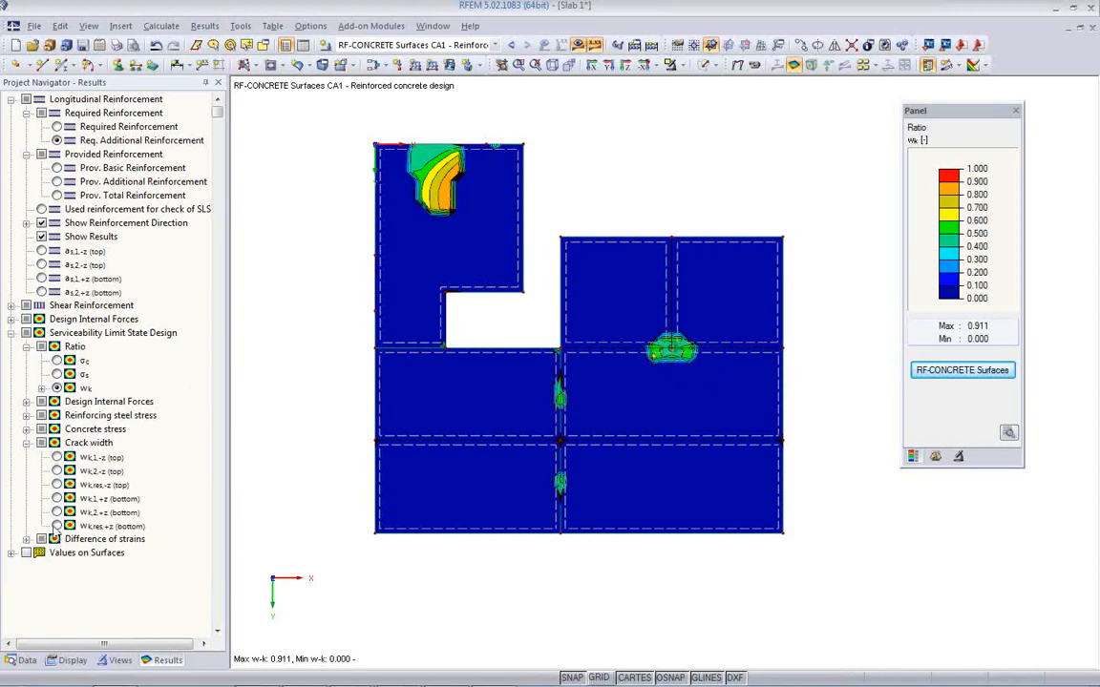
pyautogui.click(57, 512)
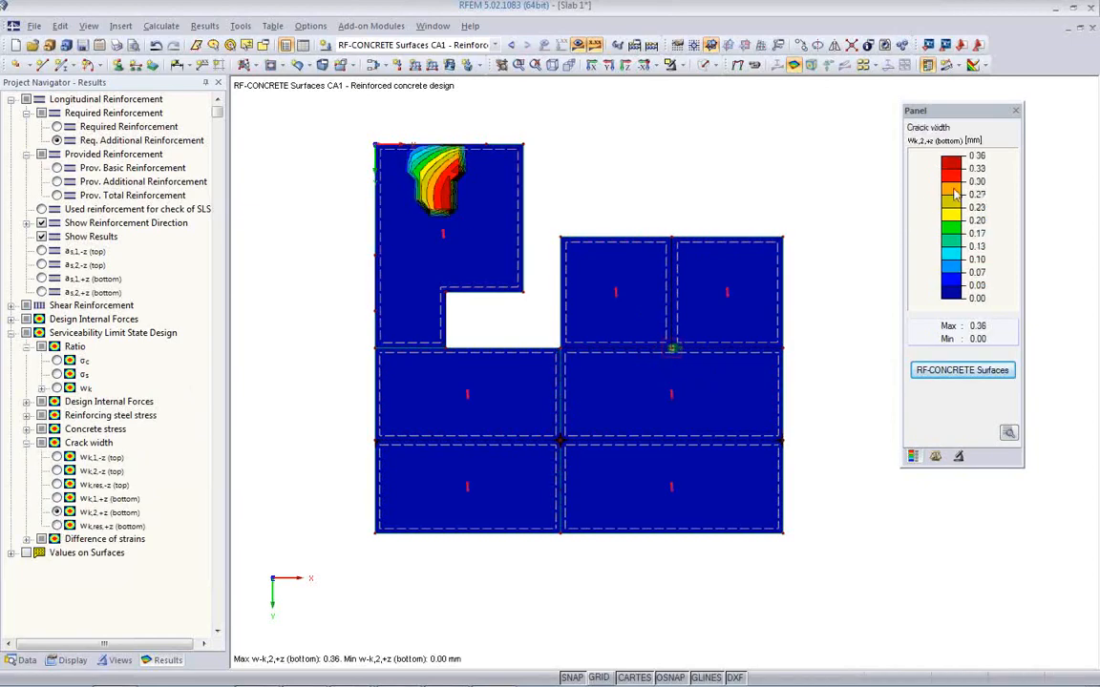
pyautogui.click(57, 526)
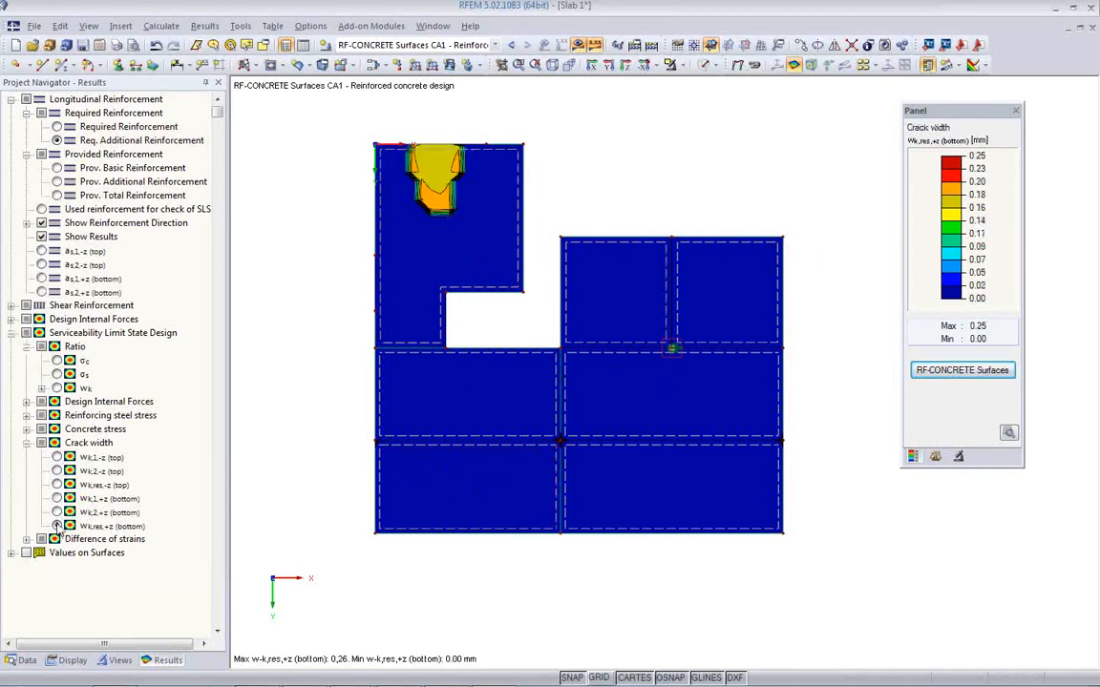
pyautogui.click(58, 513)
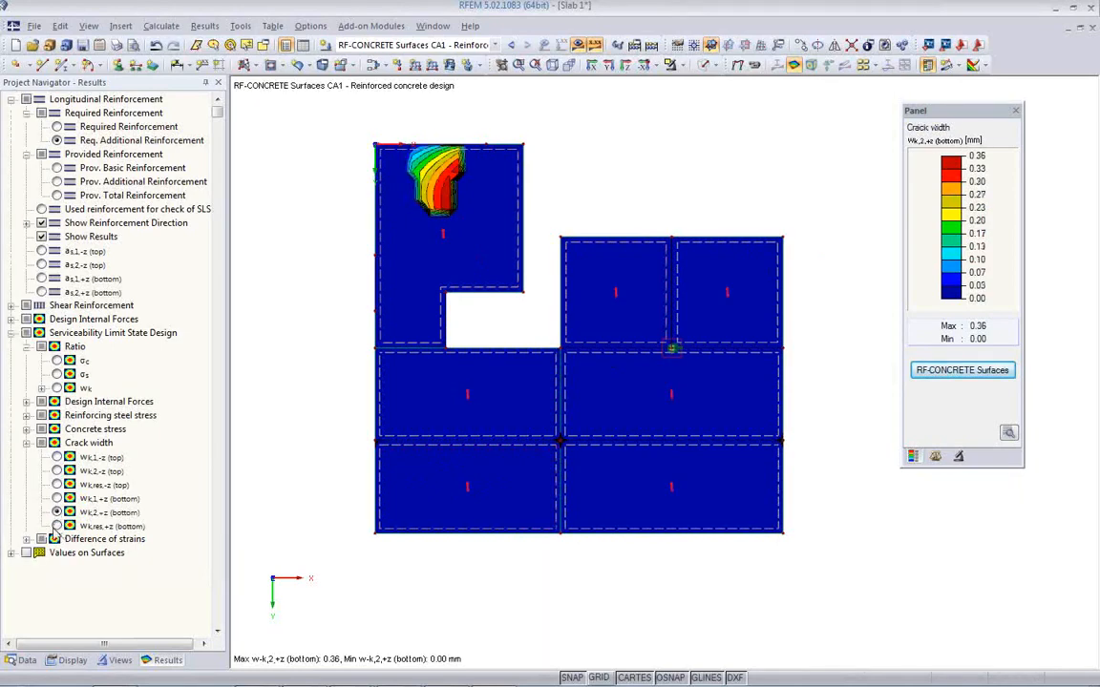
pyautogui.click(58, 499)
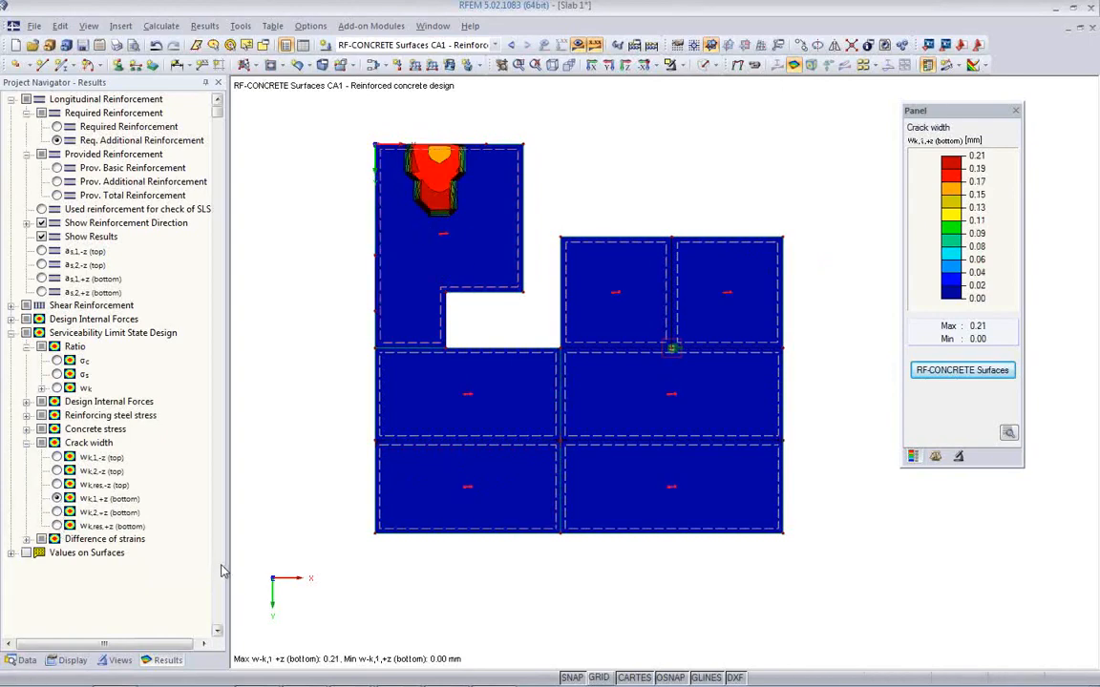
# Display result values on the surfaces, limiting the max/min values to the extremes of all surfaces.
pyautogui.click(11, 553)
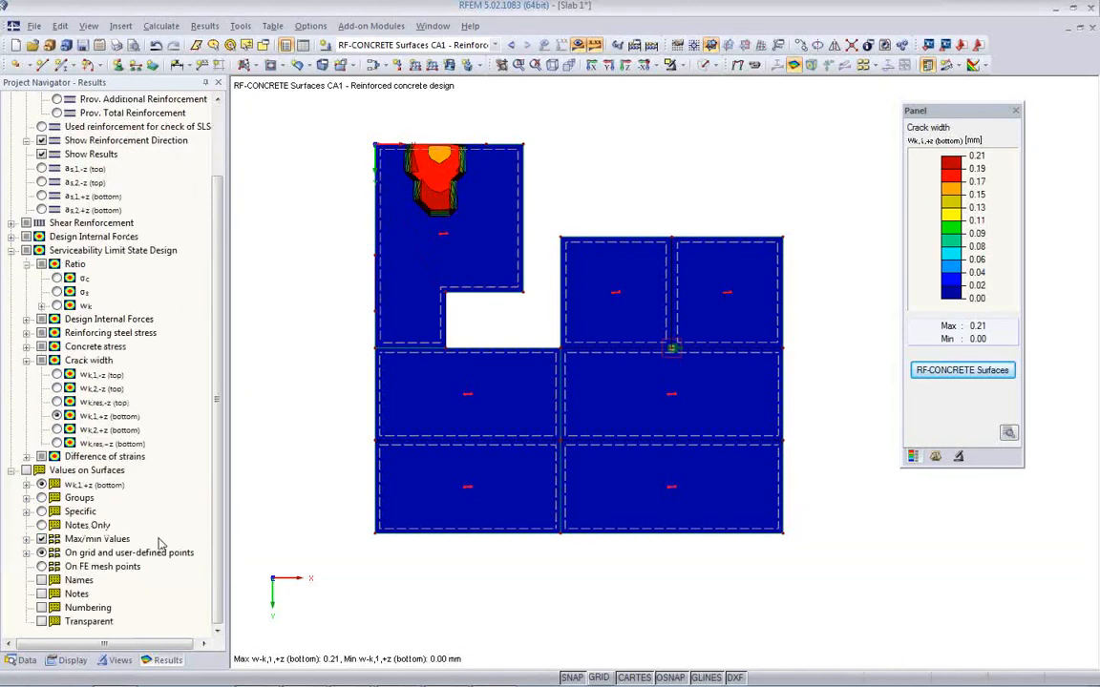
pyautogui.click(39, 470)
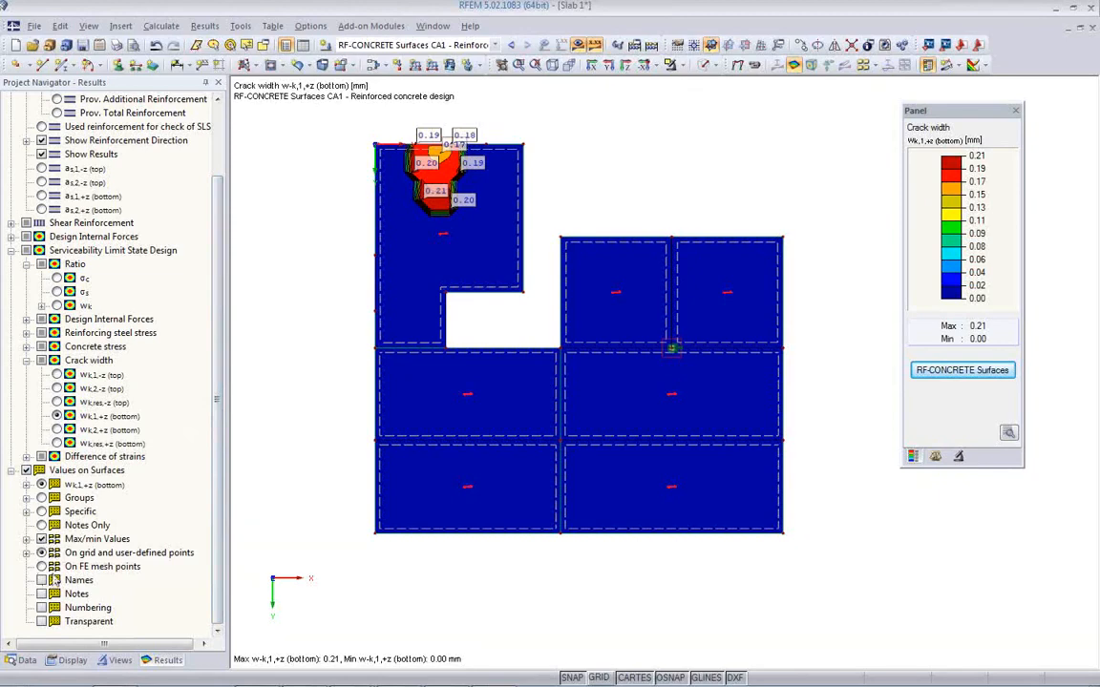
pyautogui.click(27, 539)
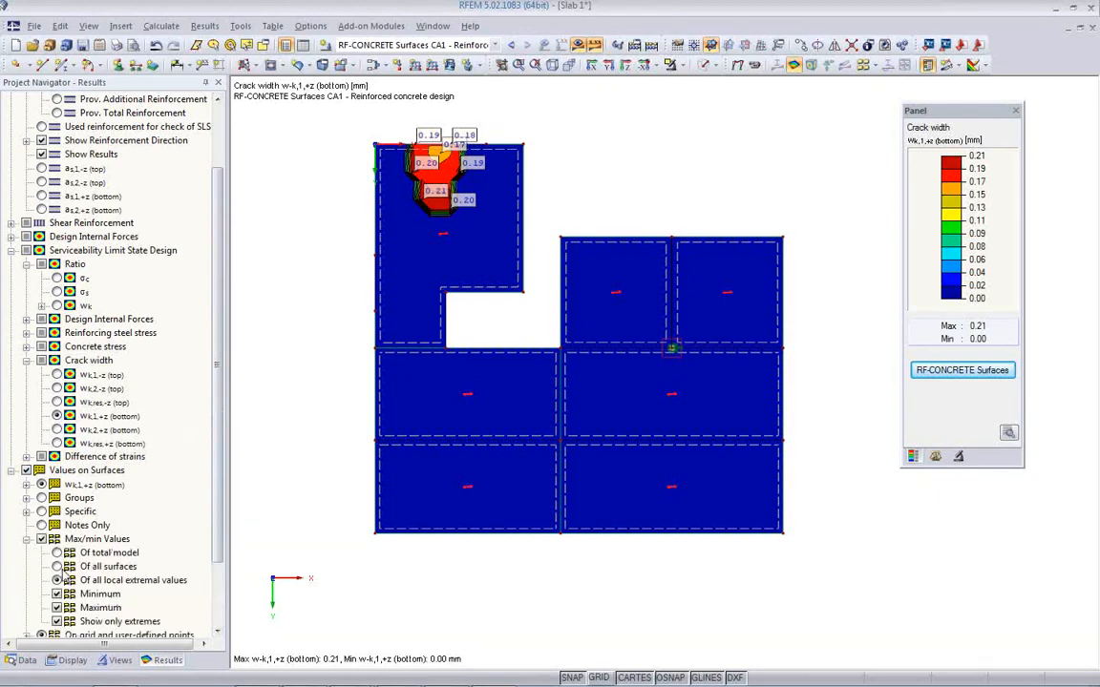
pyautogui.click(55, 566)
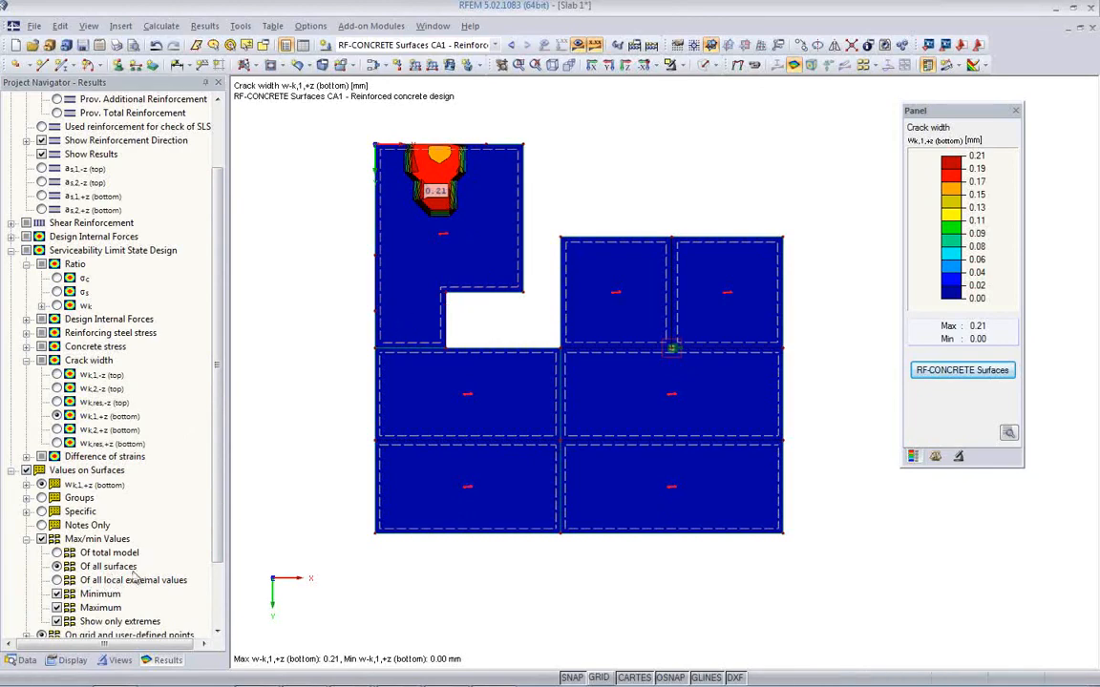
pyautogui.scroll(-2, 216, 539)
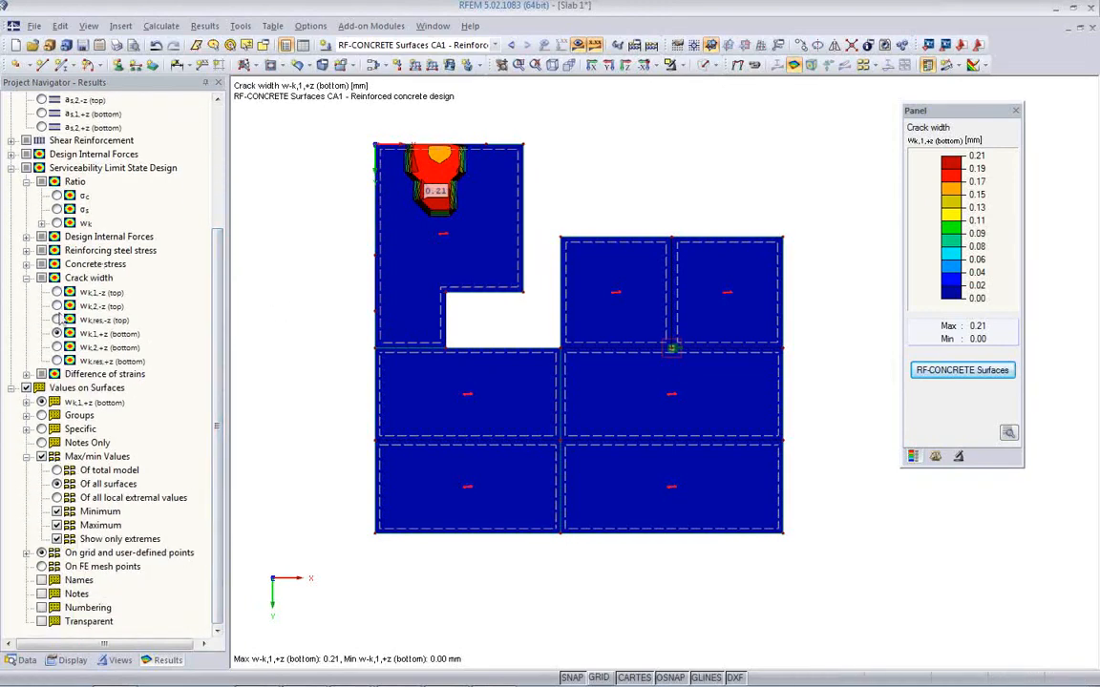
# Check the labelled extreme values of the σc, σs and wk serviceability ratios on the slab.
pyautogui.click(57, 196)
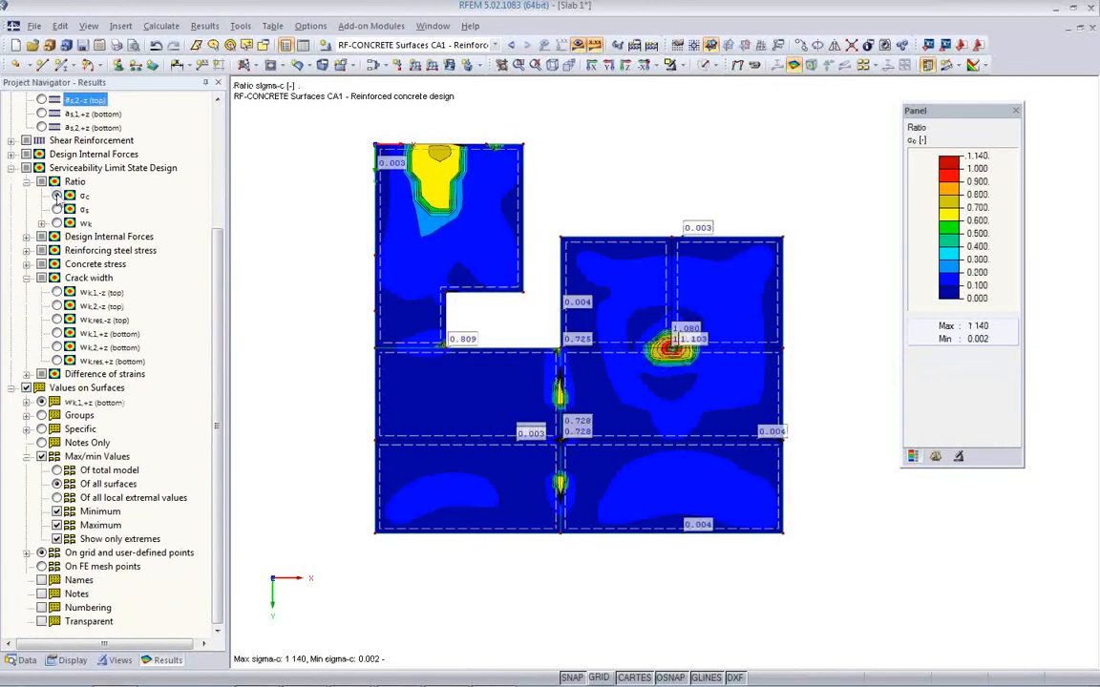
pyautogui.click(57, 209)
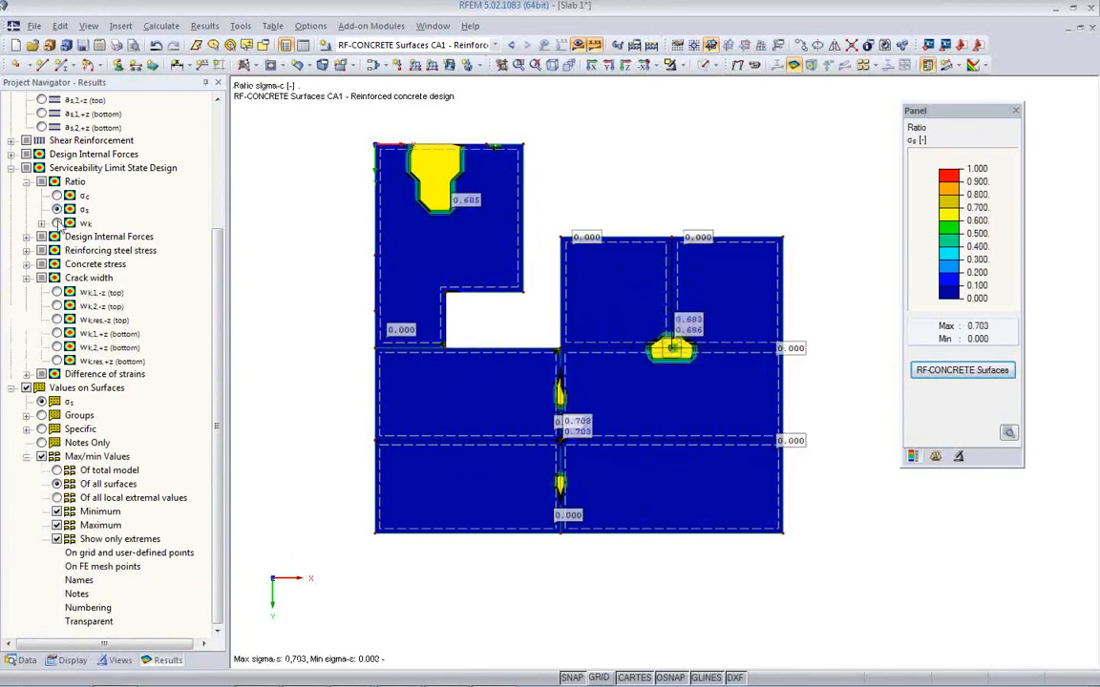
pyautogui.click(57, 222)
# Review the labelled additional reinforcement for bottom direction 2, and the total required reinforcement for both bottom directions and top direction 1.
pyautogui.scroll(4, 218, 377)
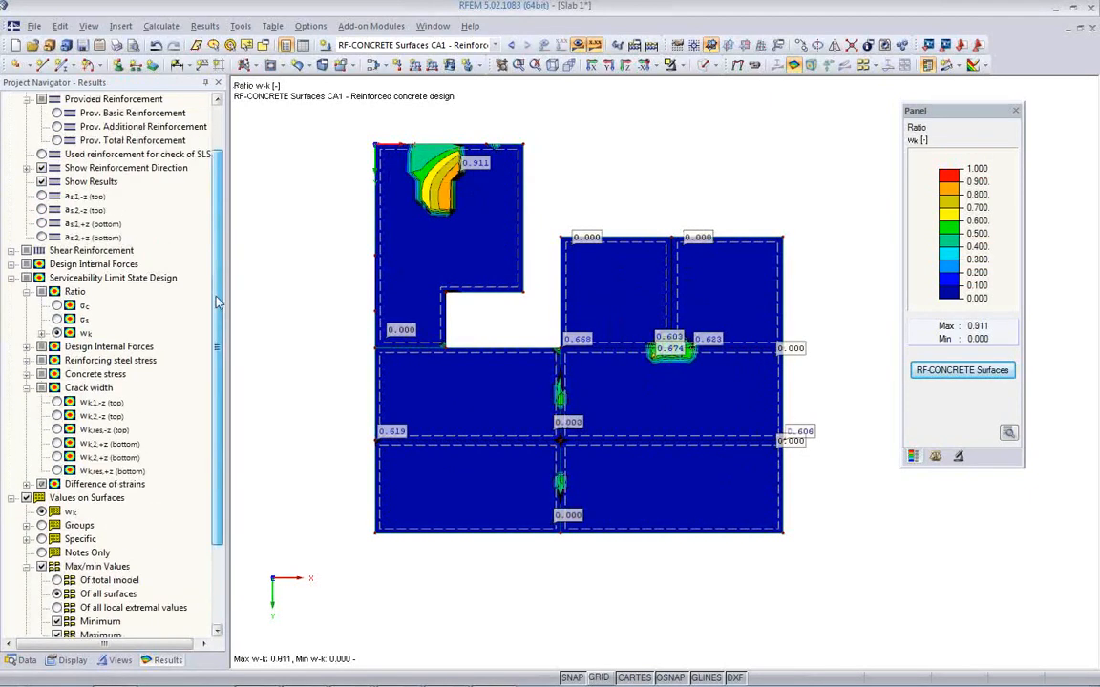
pyautogui.click(41, 292)
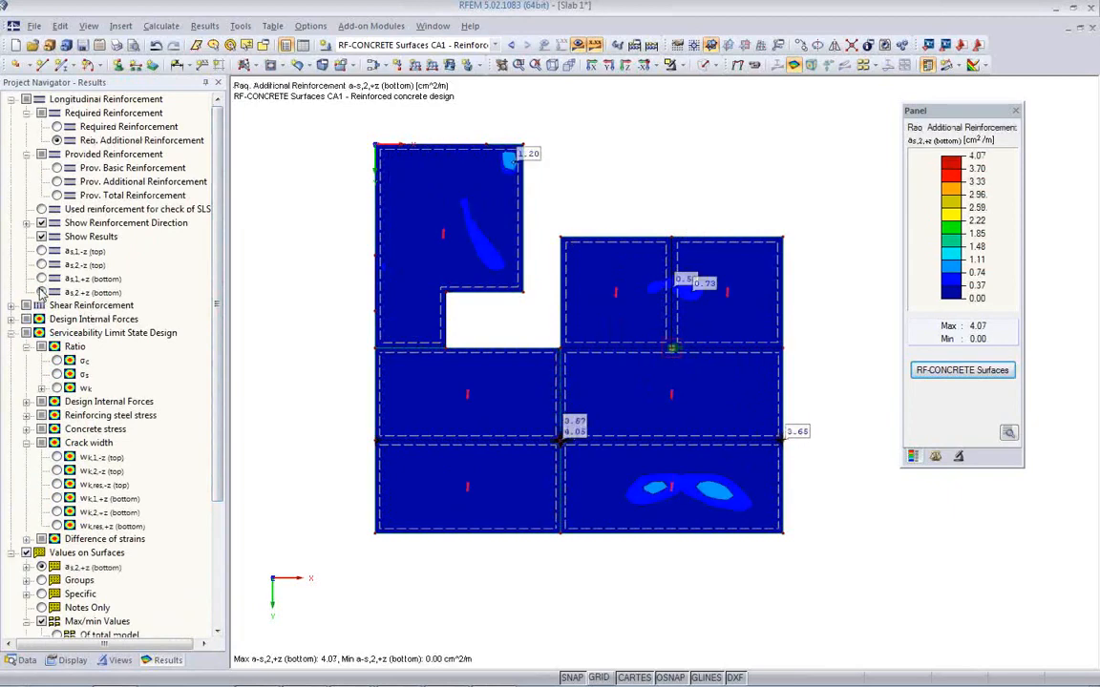
pyautogui.click(57, 126)
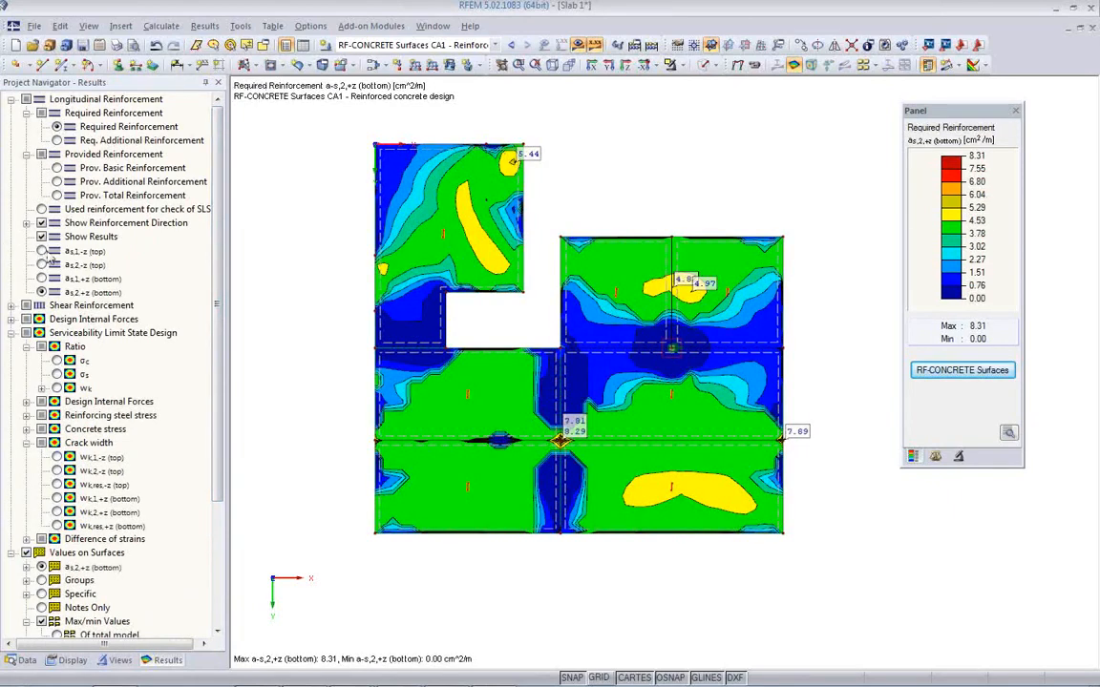
pyautogui.click(42, 252)
pyautogui.click(42, 279)
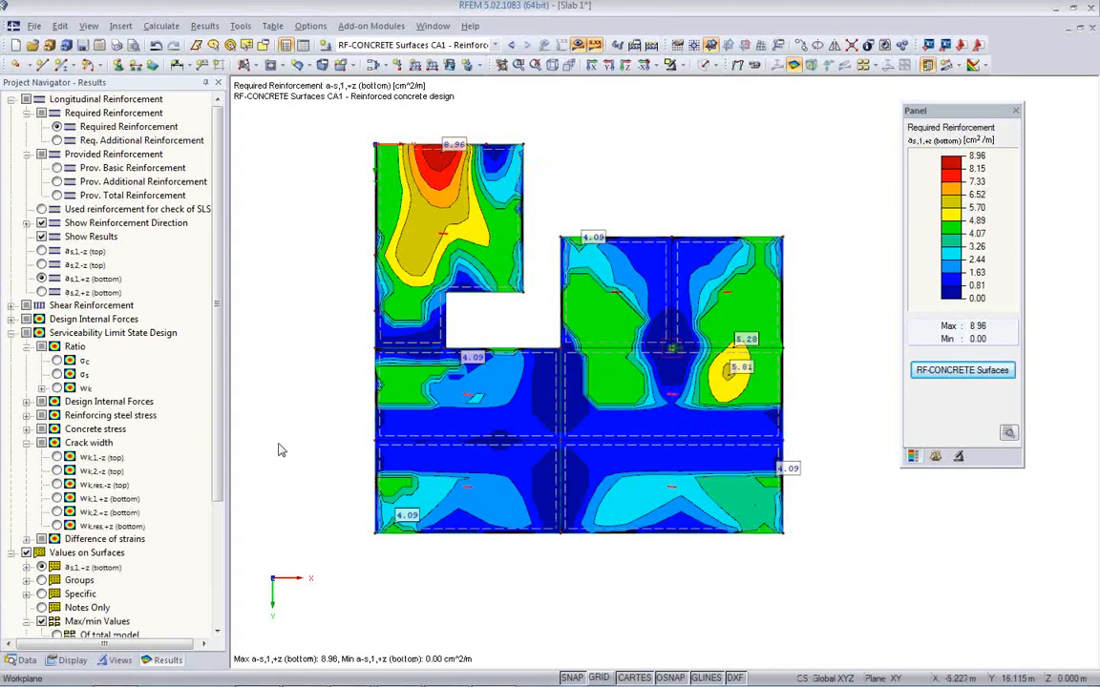
pyautogui.click(42, 292)
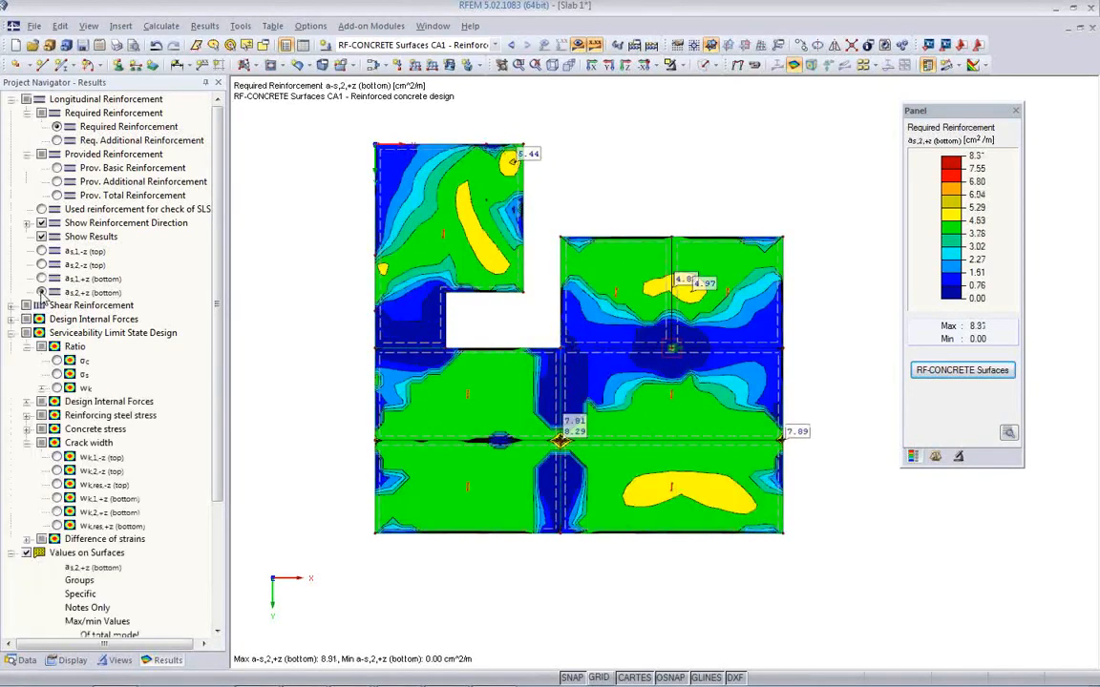
pyautogui.click(42, 251)
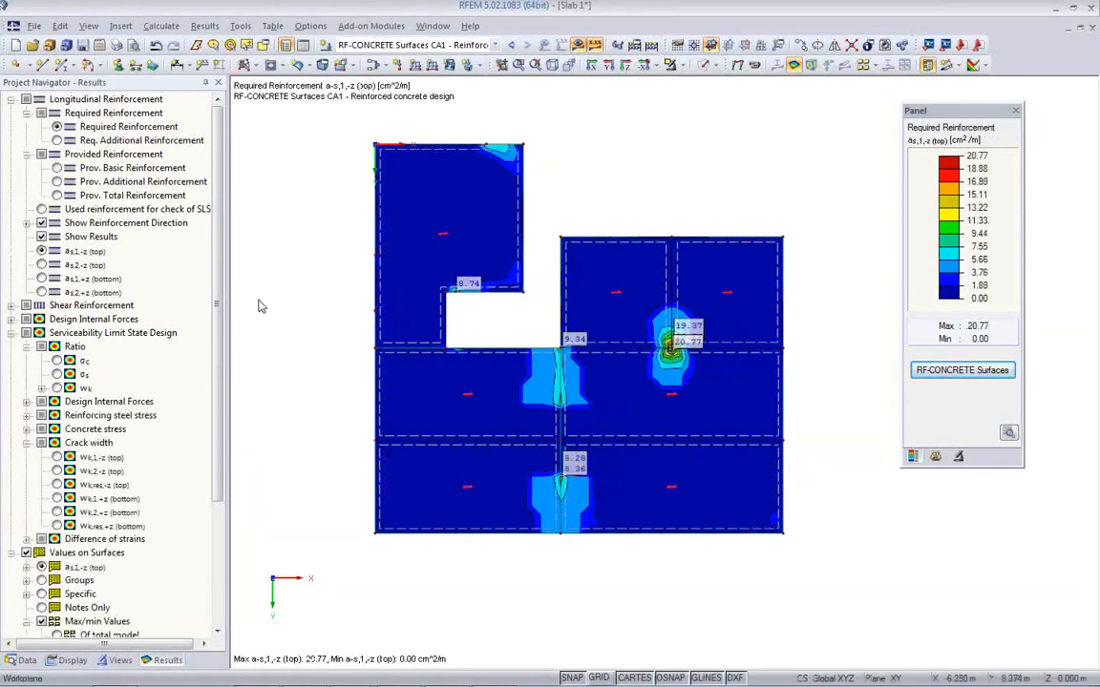
# Set up a mass graphic printout to printout report PR1 with a picture height of 50% of the page.
pyautogui.moveTo(358, 360); pyautogui.dragTo(393, 374, button='middle')
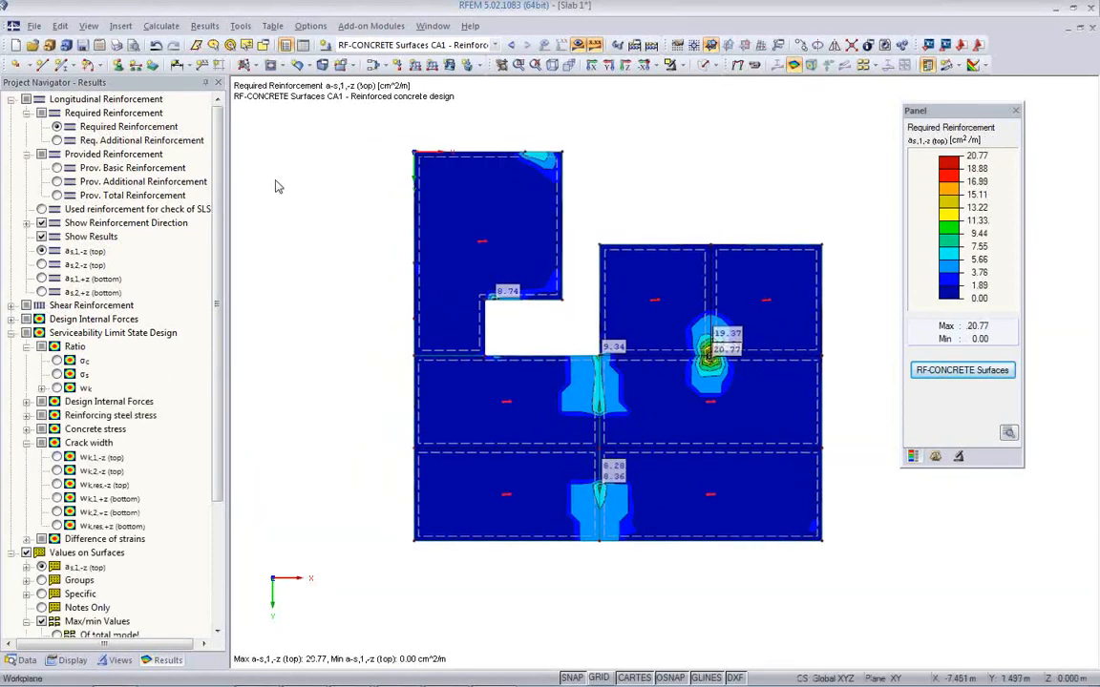
pyautogui.click(115, 46)
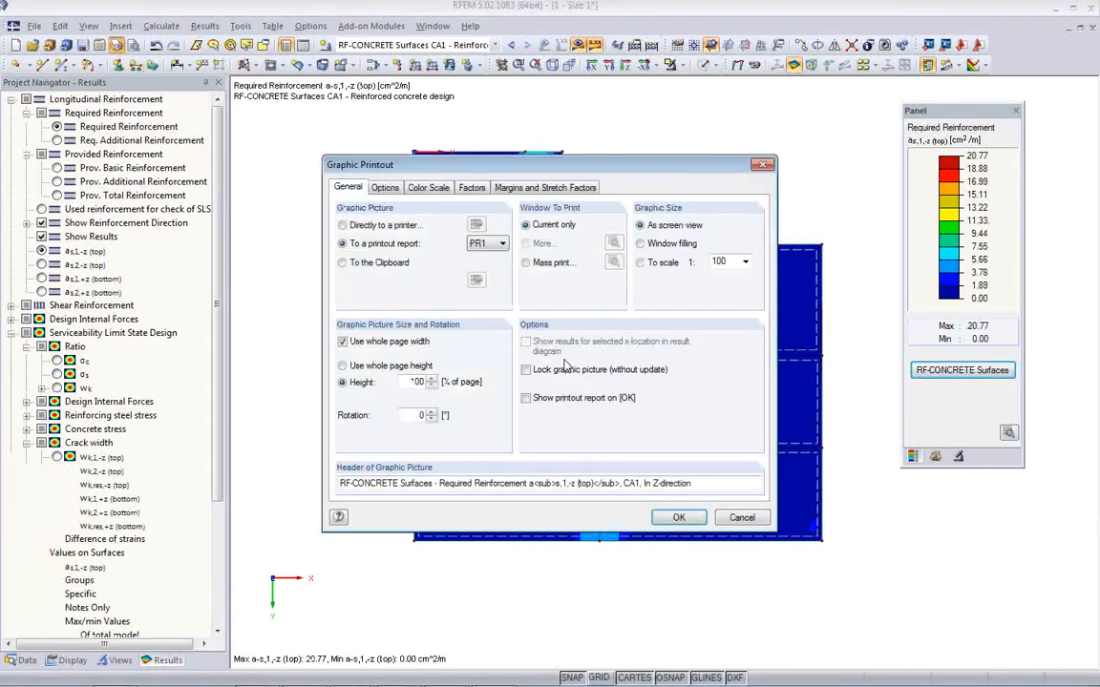
pyautogui.click(527, 263)
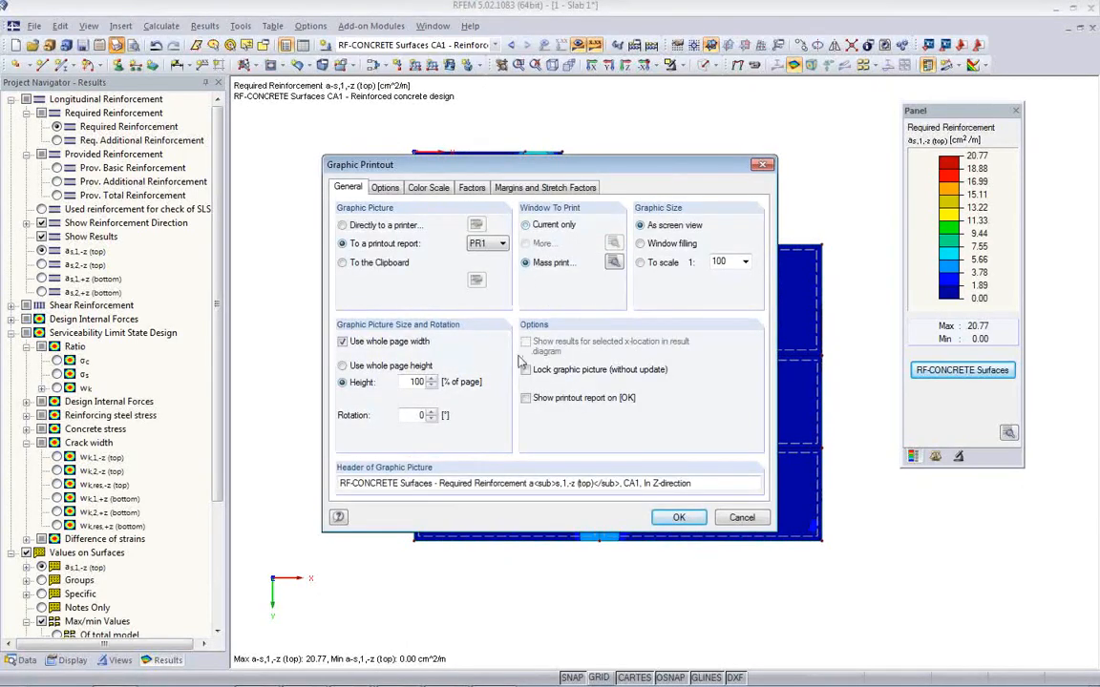
pyautogui.doubleClick(417, 382)
pyautogui.write('50')
pyautogui.click(615, 263)
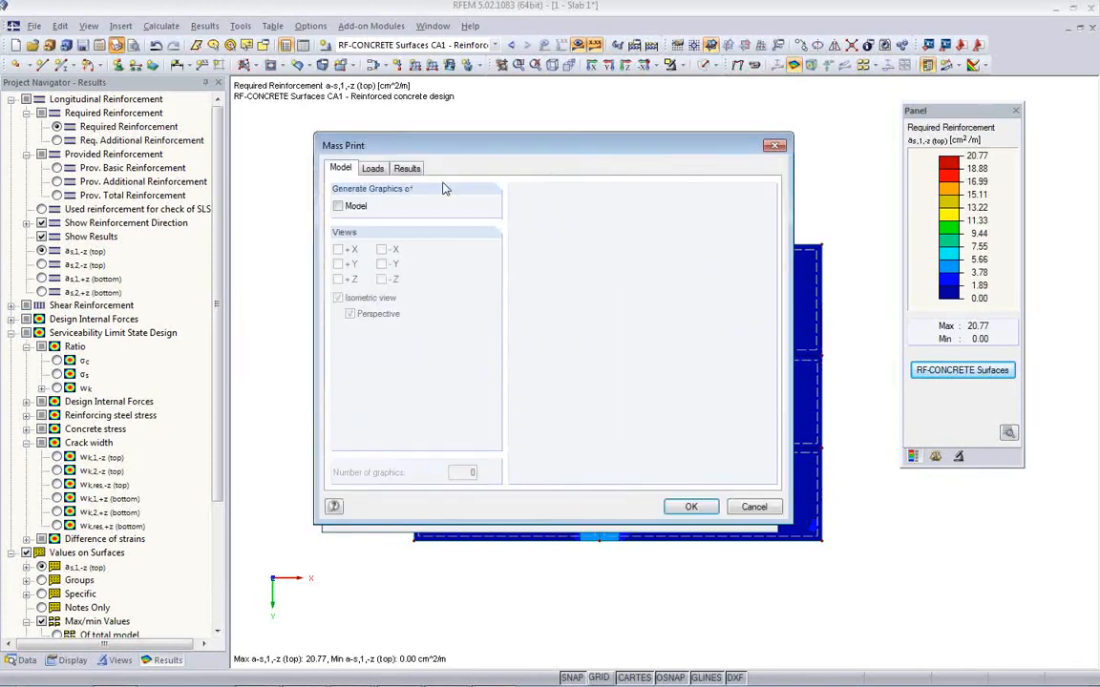
# Choose the required and required additional reinforcement for both top and both bottom directions as the mass print graphics.
pyautogui.click(408, 169)
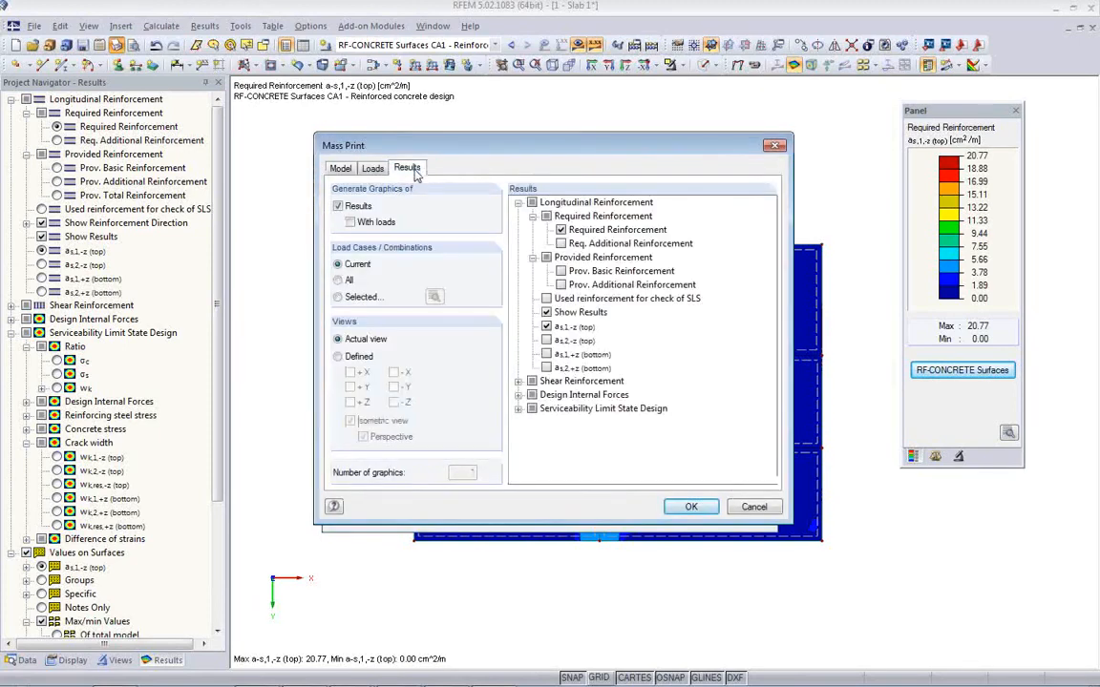
pyautogui.click(546, 340)
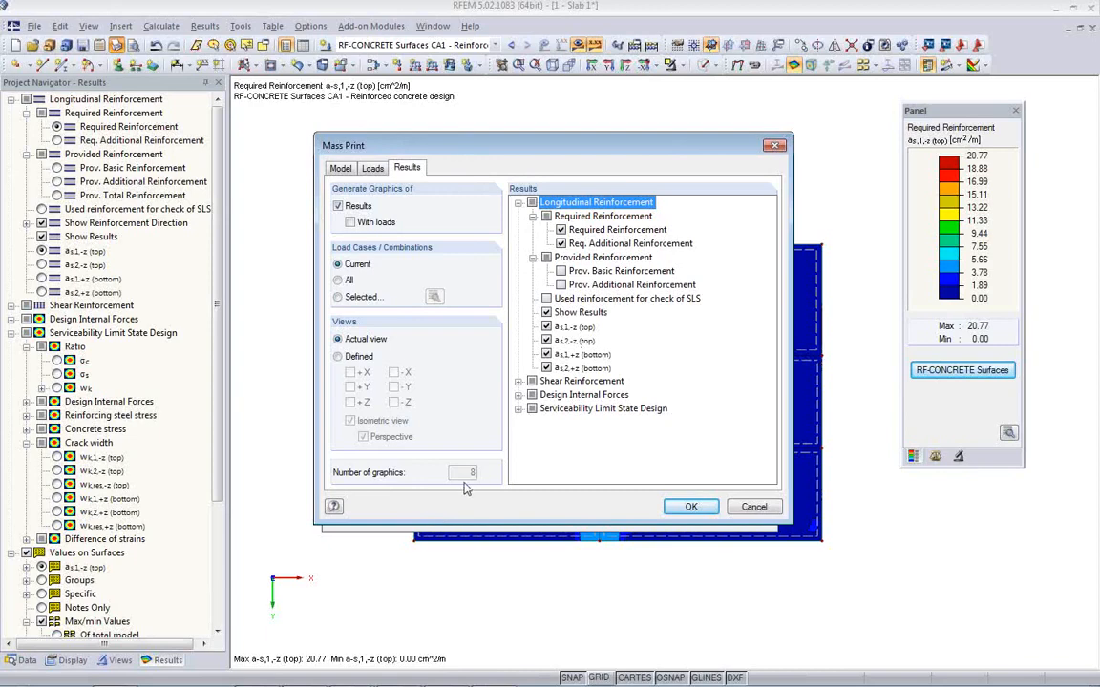
pyautogui.click(690, 508)
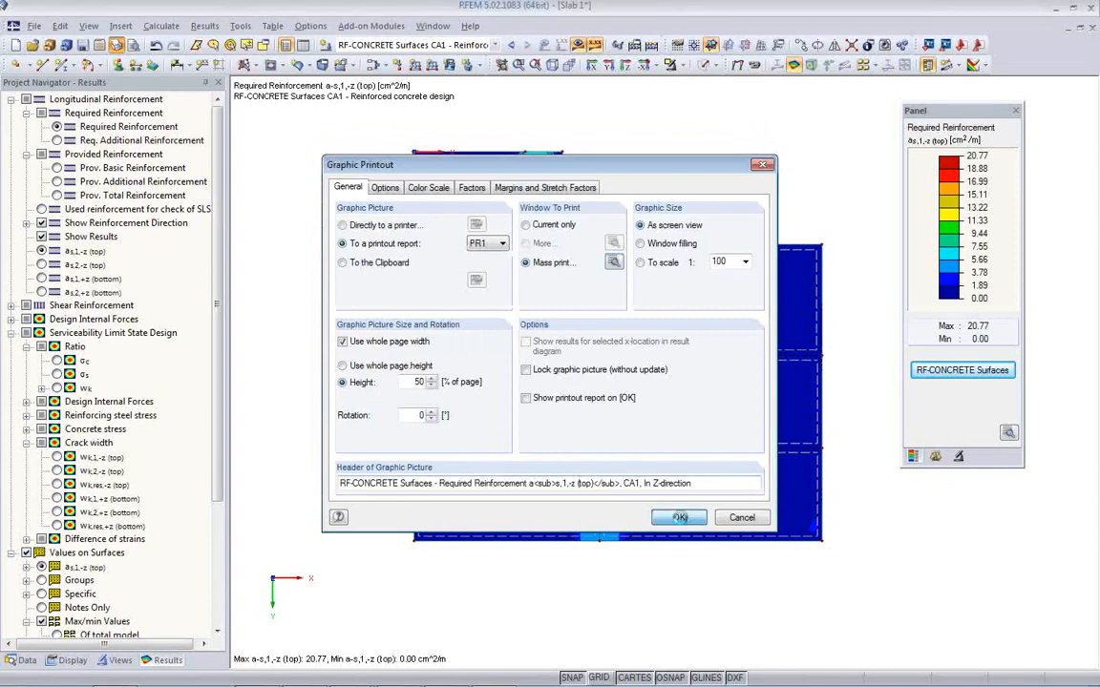
pyautogui.click(728, 525)
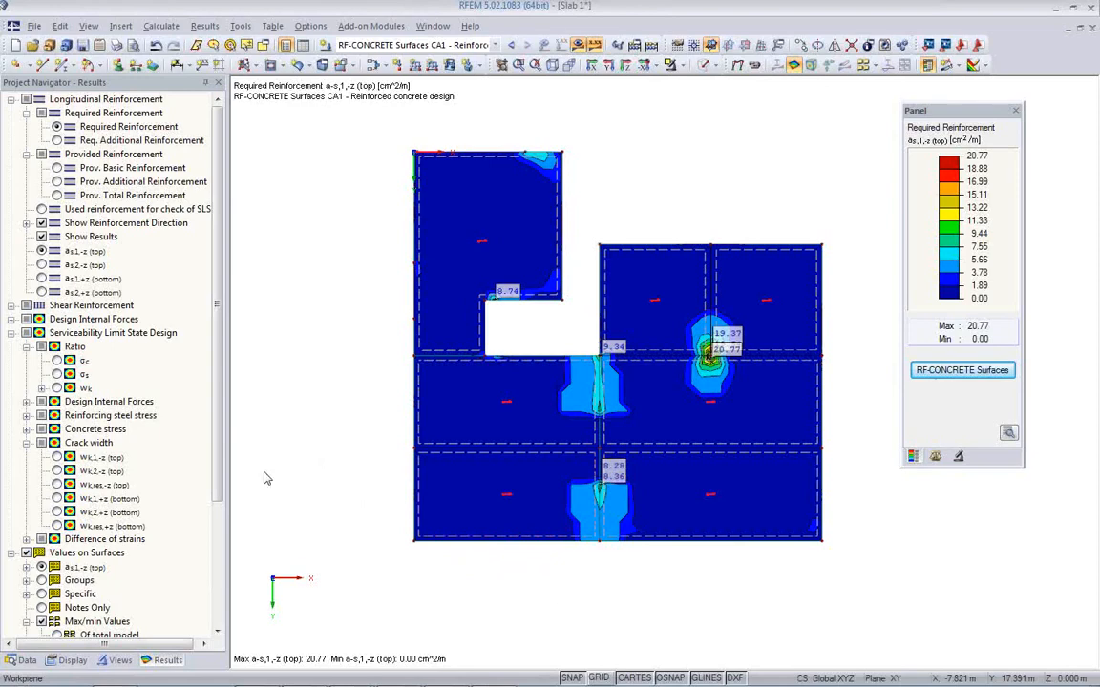
# In RF-CONCRETE Members, assign RC5 to the ultimate and RC6 to the serviceability limit state design, with creep and shrinkage activated.
pyautogui.click(580, 47)
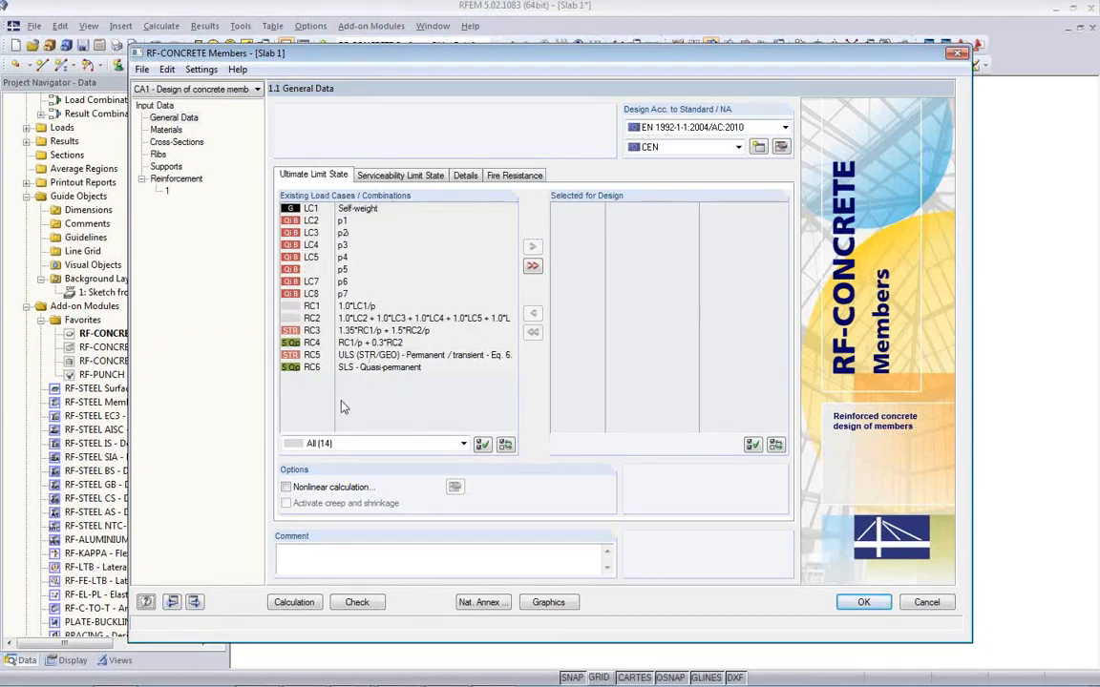
pyautogui.doubleClick(368, 355)
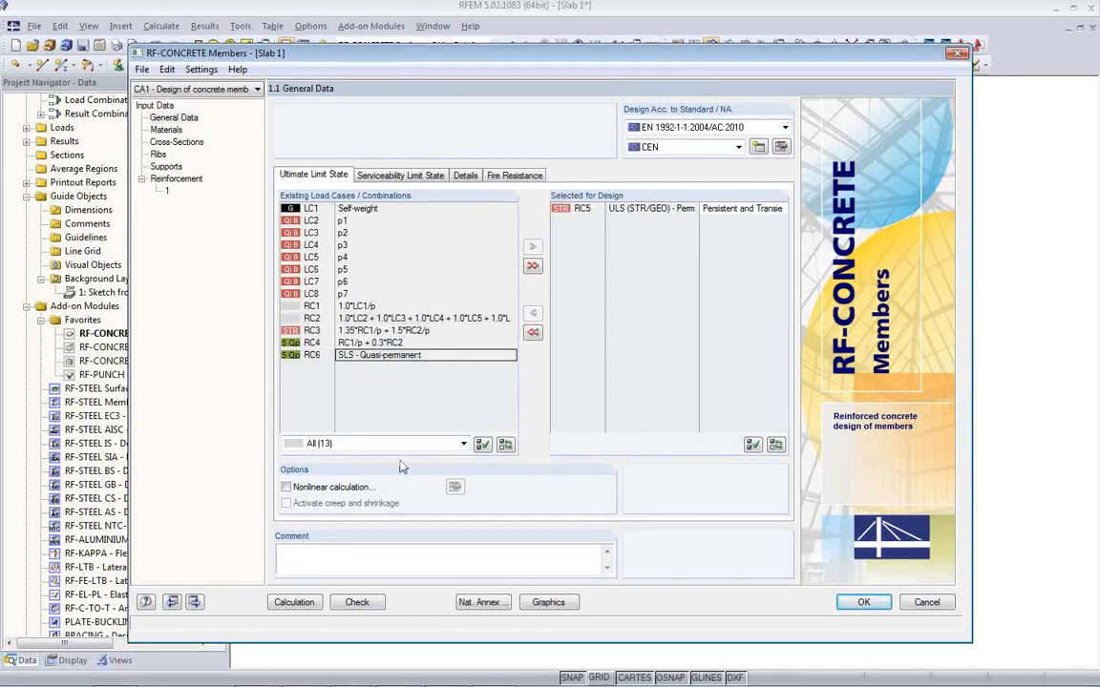
pyautogui.click(361, 175)
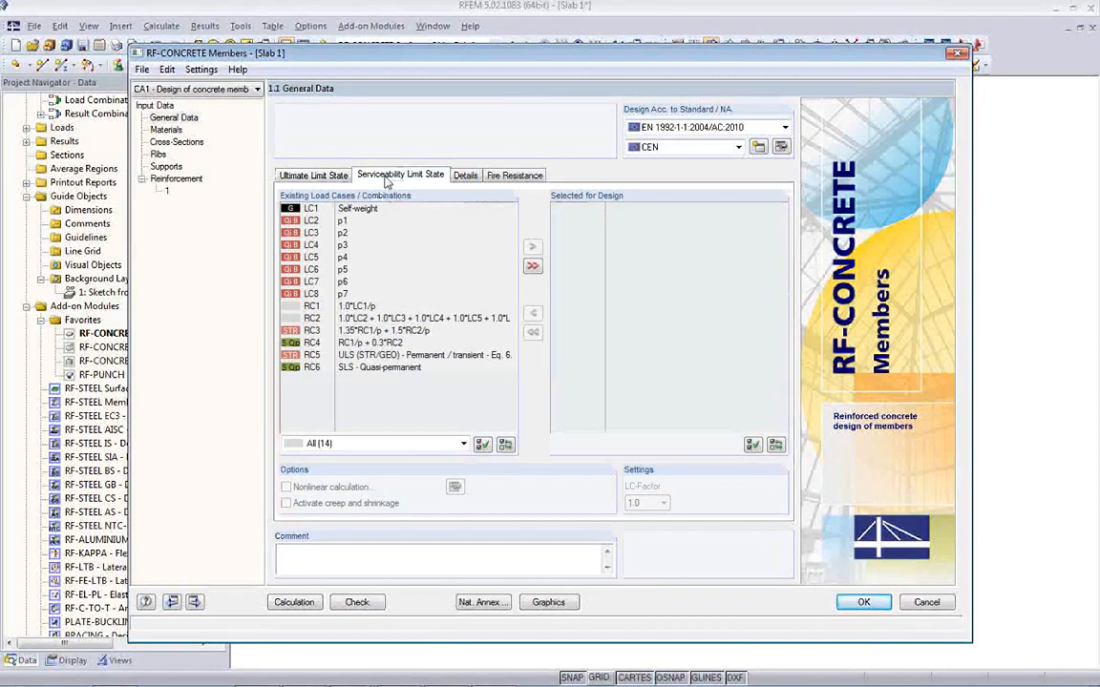
pyautogui.doubleClick(389, 370)
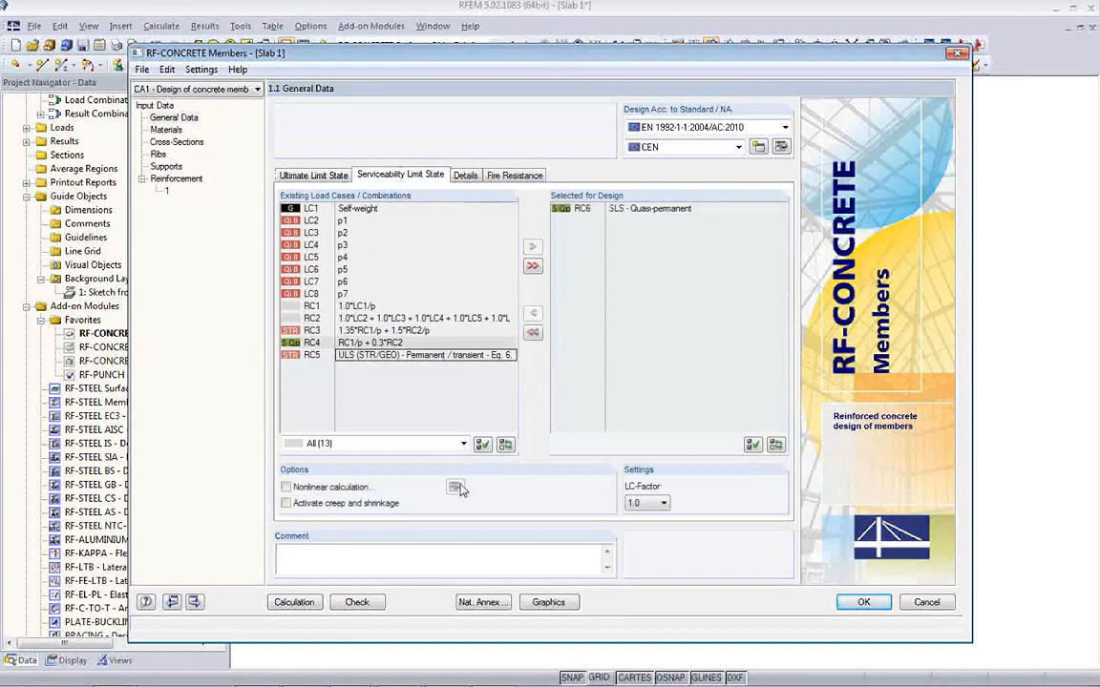
pyautogui.click(287, 504)
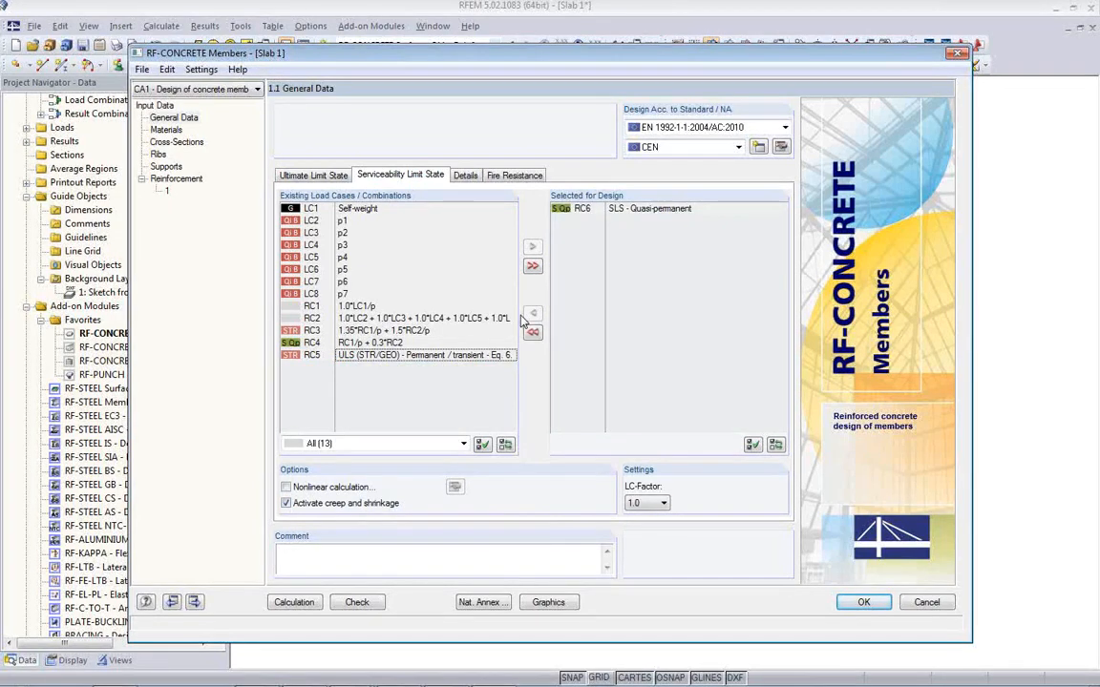
# Check the fire resistance load cases, the material properties and the cross-section used for the member design.
pyautogui.click(517, 179)
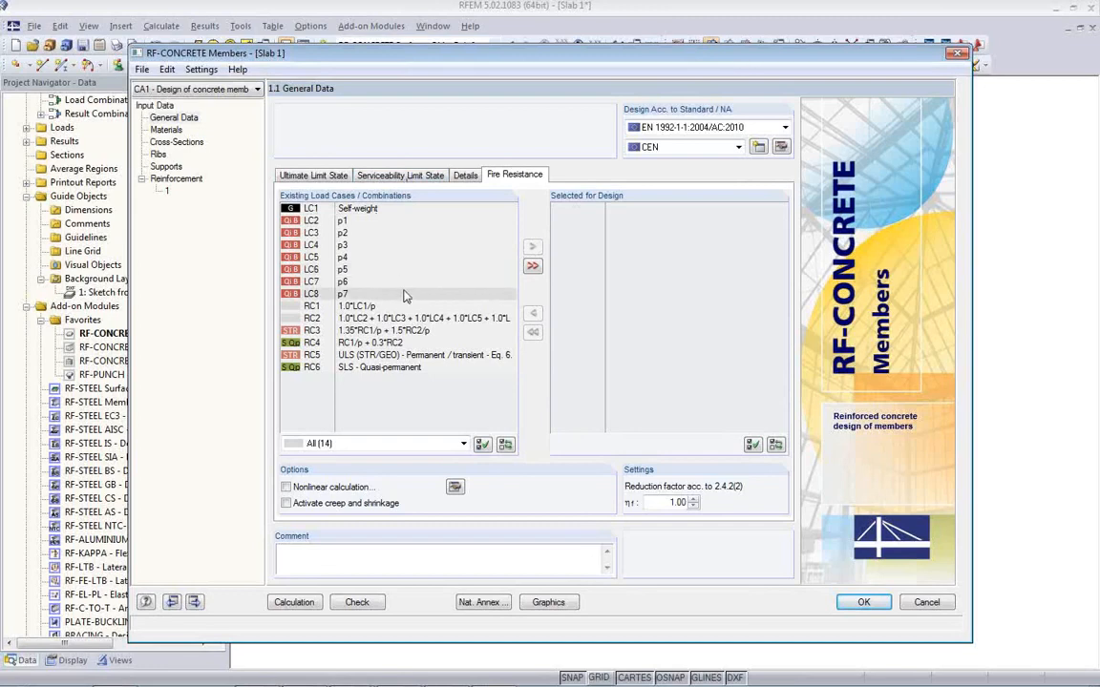
pyautogui.click(388, 176)
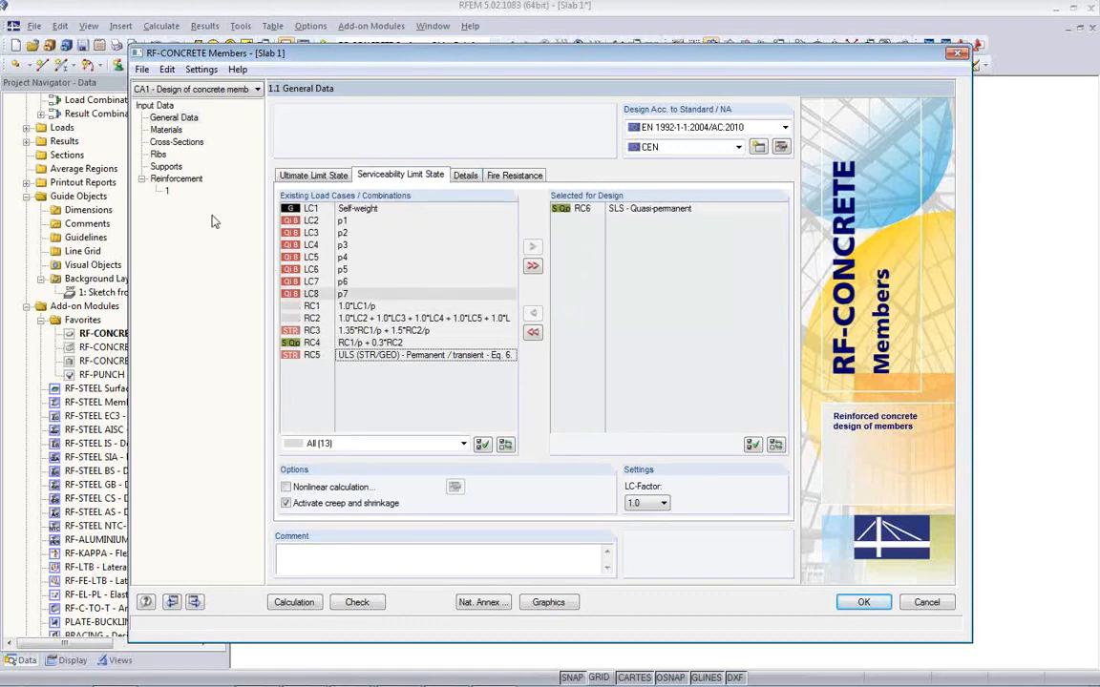
pyautogui.click(166, 130)
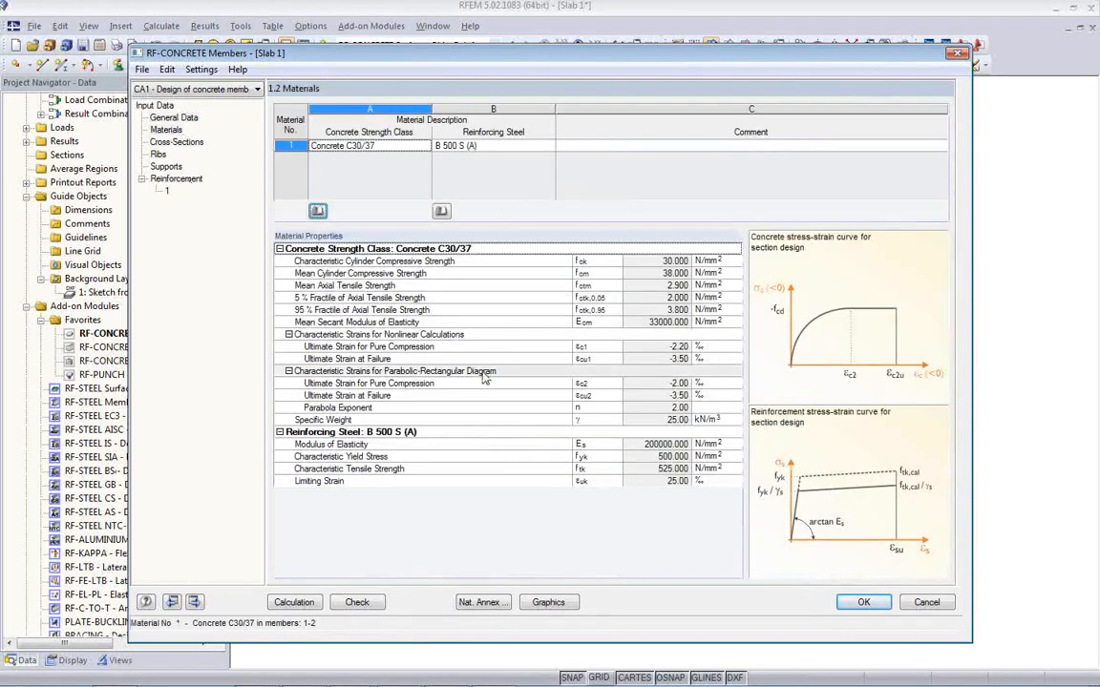
pyautogui.click(164, 141)
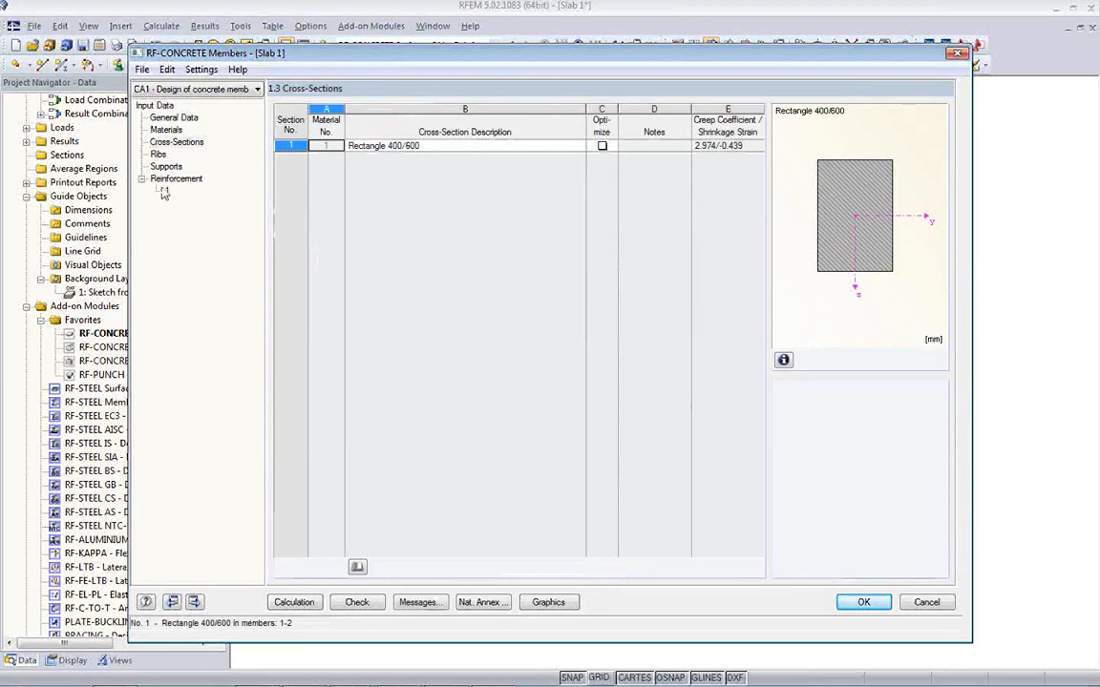
# Examine the effective widths of the ribs, including those used for determining internal forces.
pyautogui.click(155, 154)
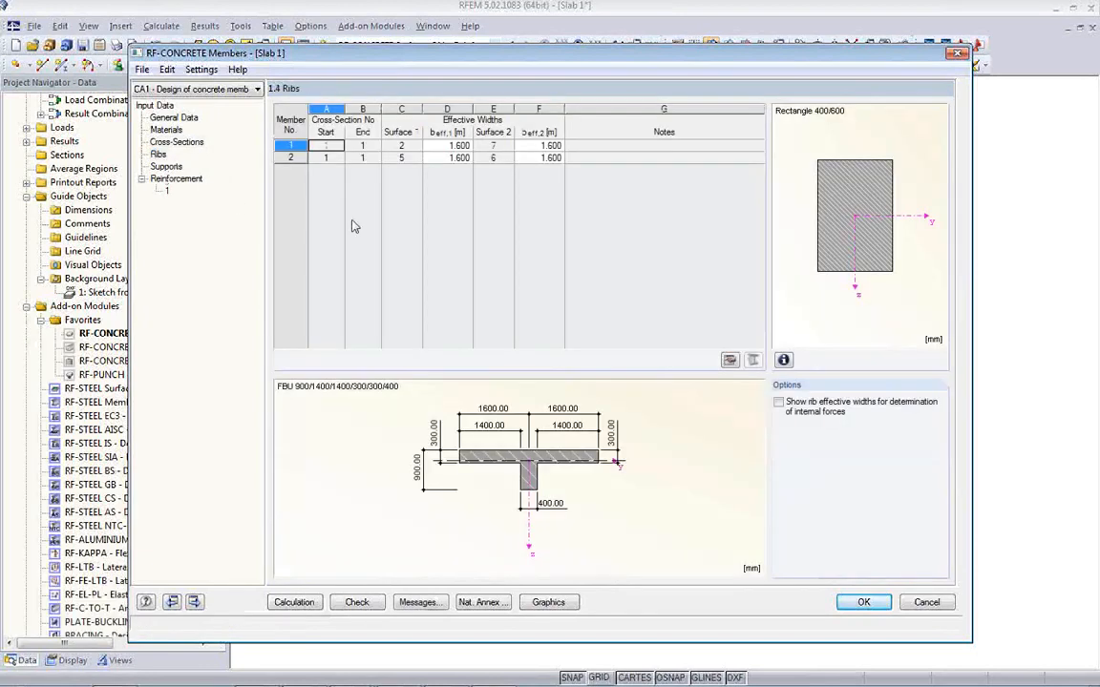
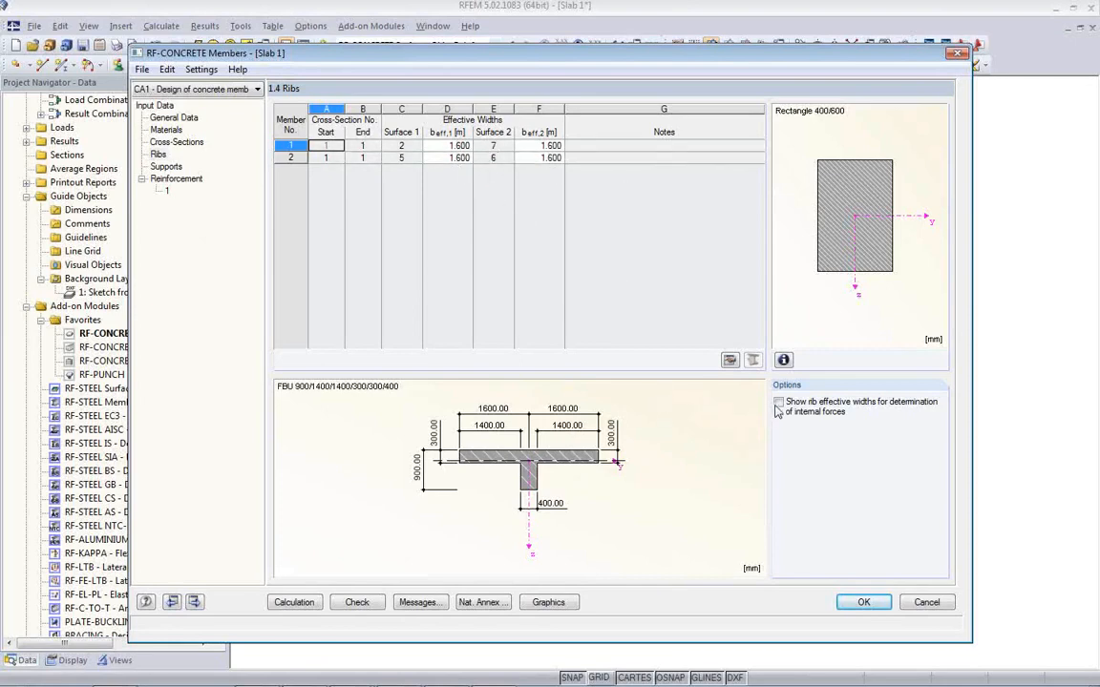
pyautogui.click(752, 360)
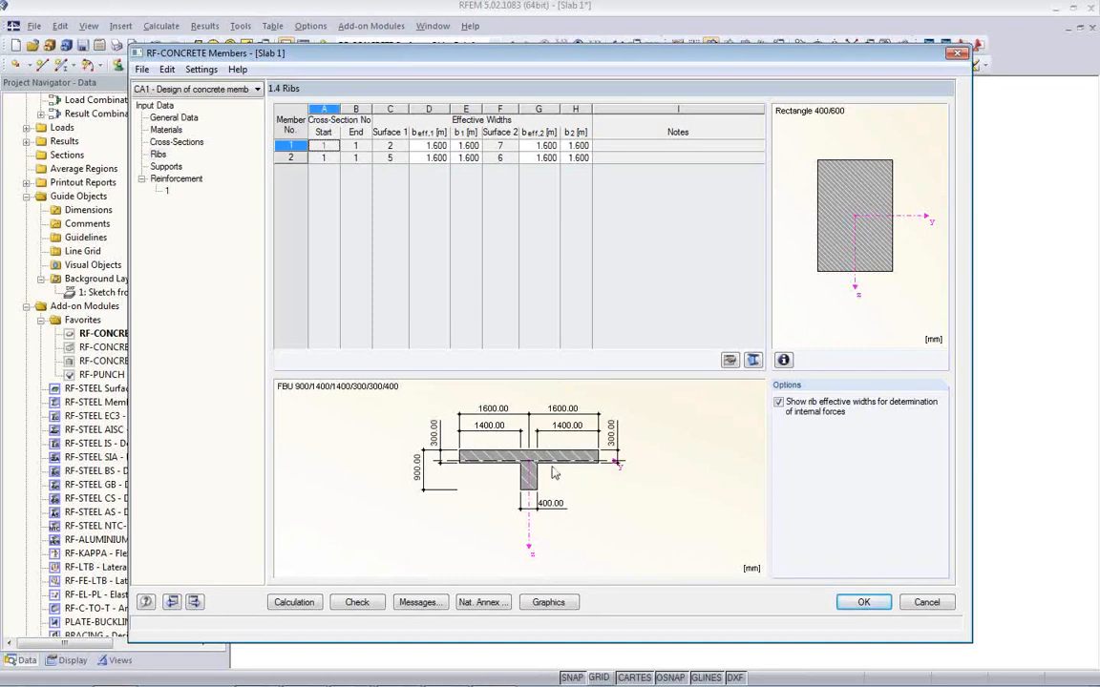
pyautogui.click(780, 405)
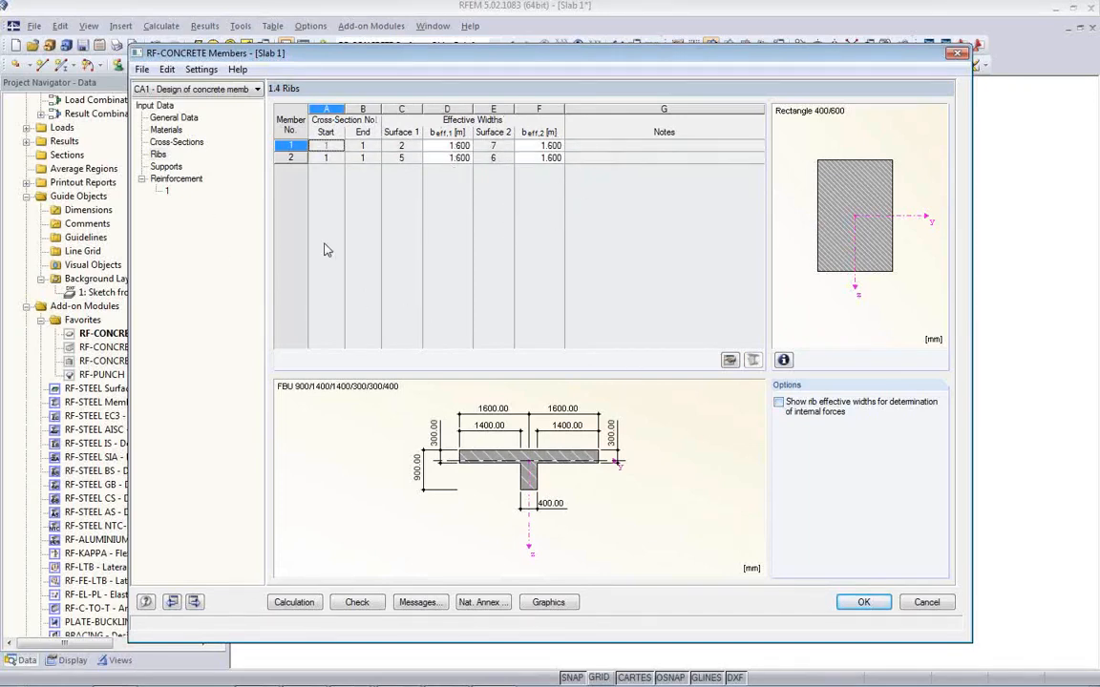
# Define the nodal supports at nodes 7, 11 and 29 along the beam for the member design.
pyautogui.click(164, 167)
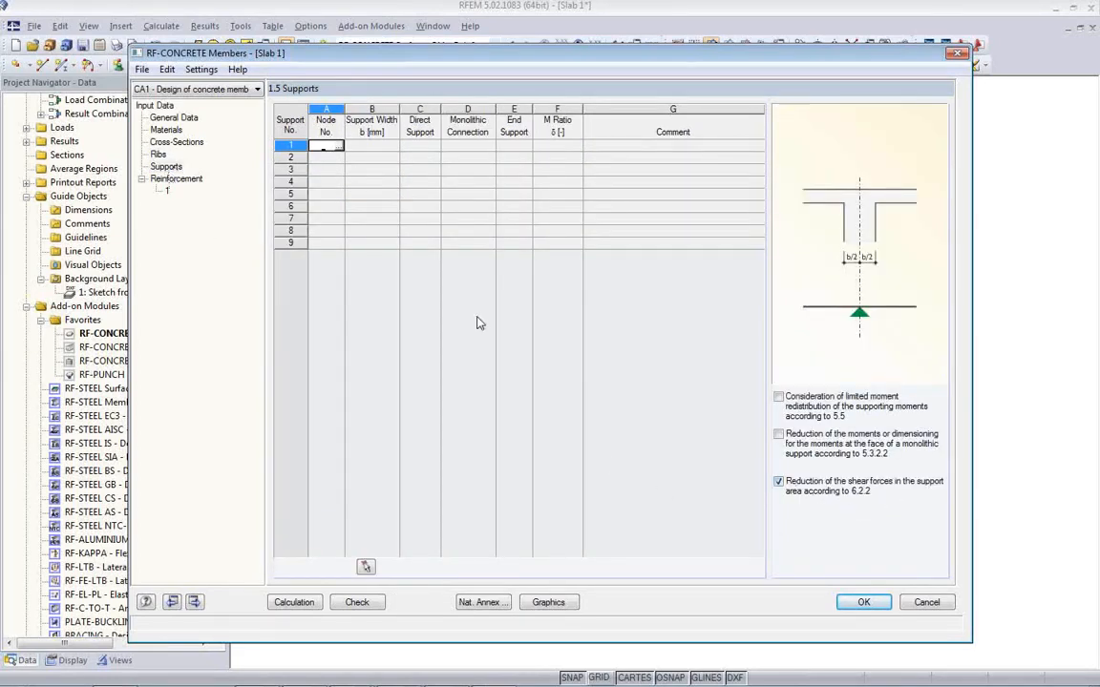
pyautogui.click(337, 150)
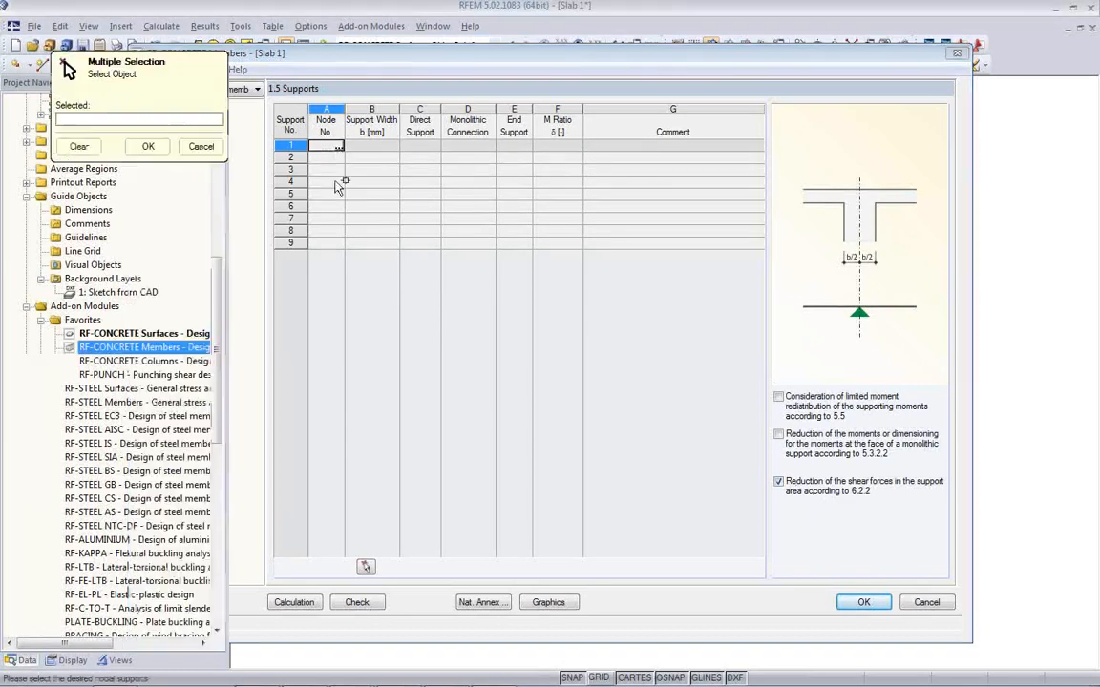
pyautogui.click(414, 447)
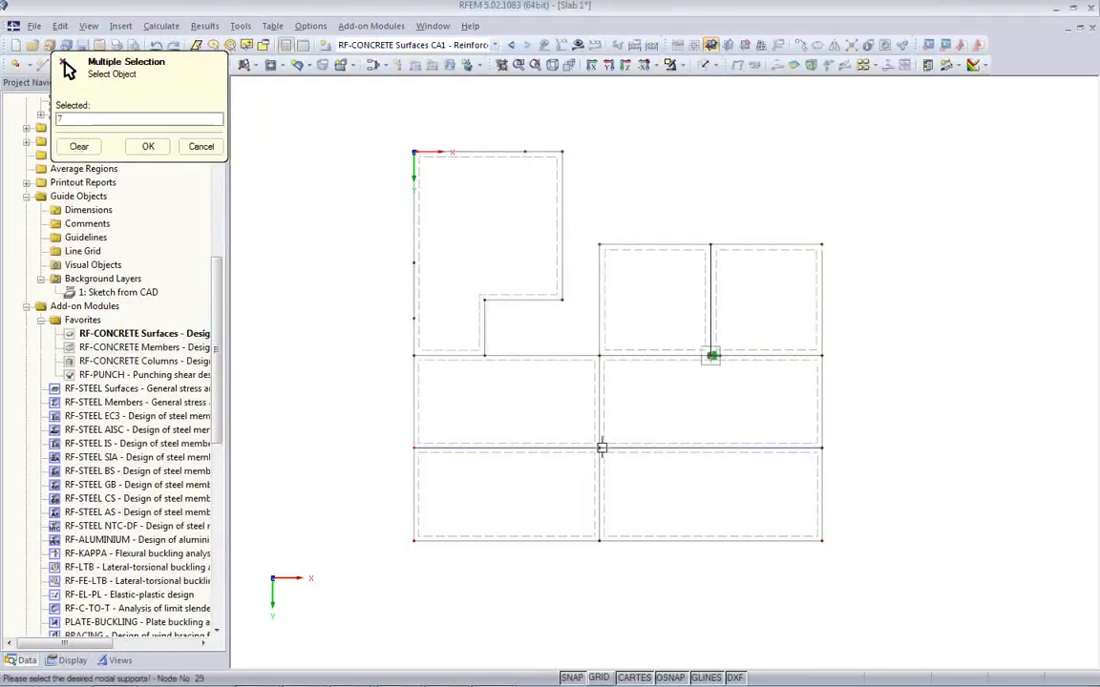
pyautogui.click(598, 447)
pyautogui.click(823, 447)
pyautogui.click(148, 147)
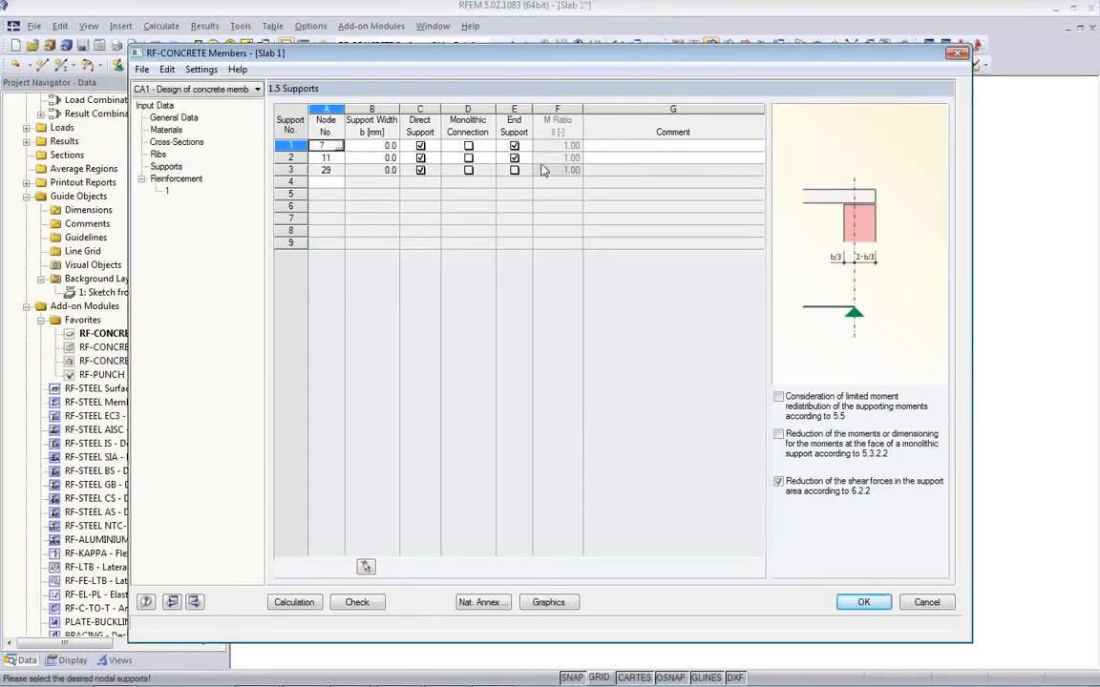
# Set the support width to 180 mm at nodes 7 and 11 and to 360 mm at node 29.
pyautogui.click(378, 148)
pyautogui.doubleClick(373, 147)
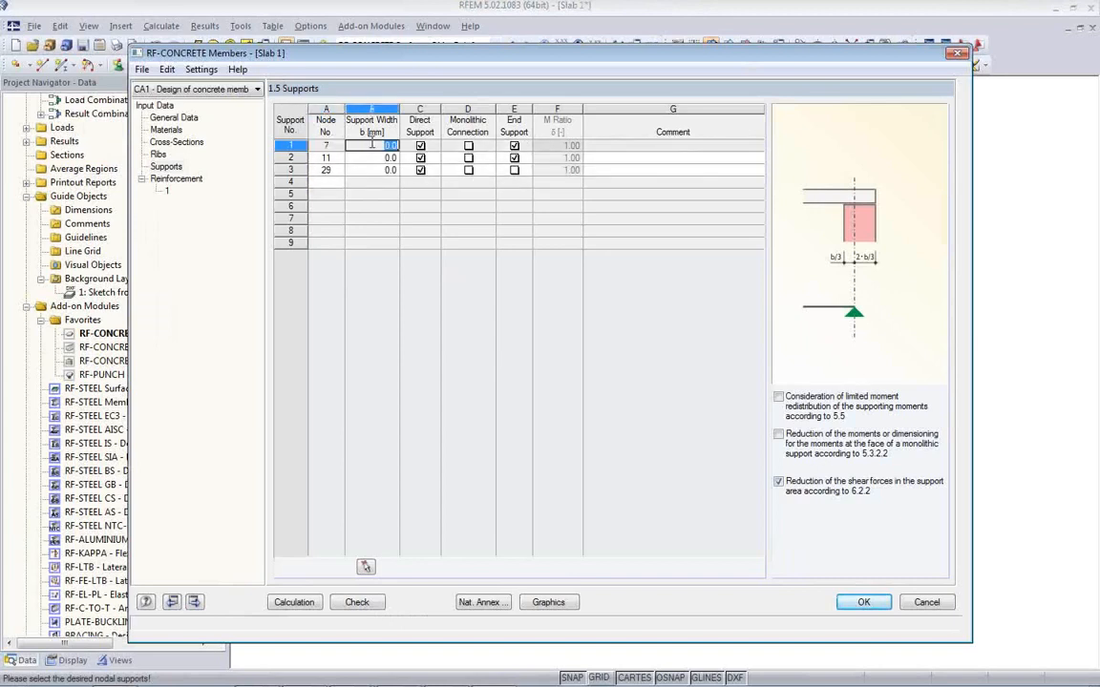
pyautogui.write('180')
pyautogui.click(372, 158)
pyautogui.write('180')
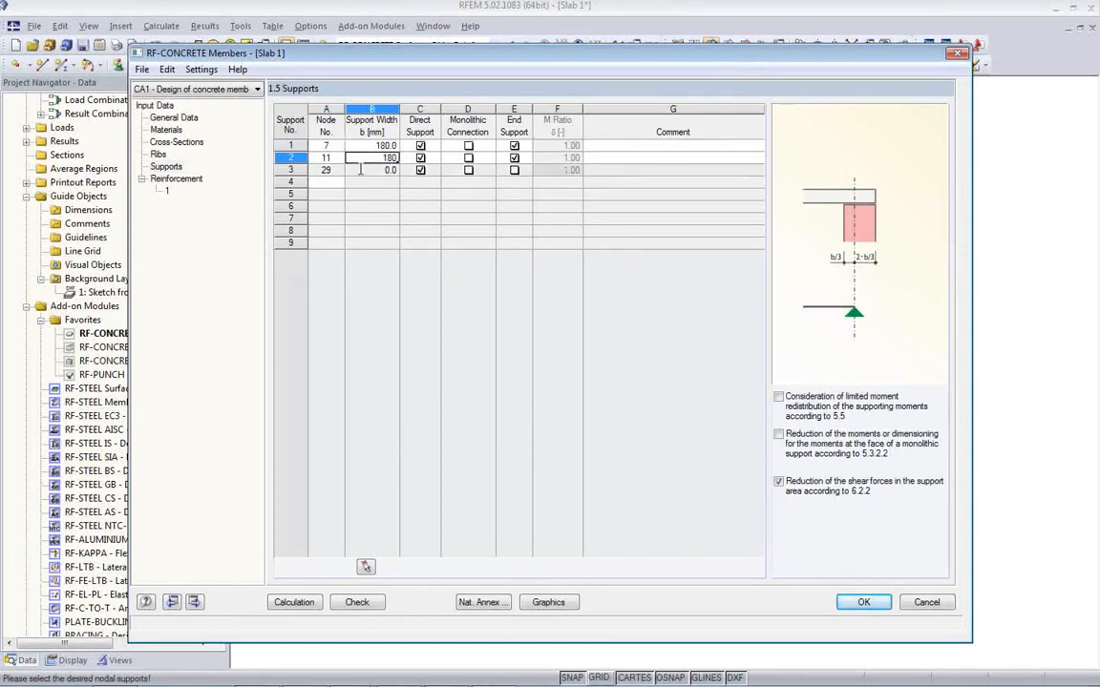
pyautogui.click(359, 170)
pyautogui.write('36')
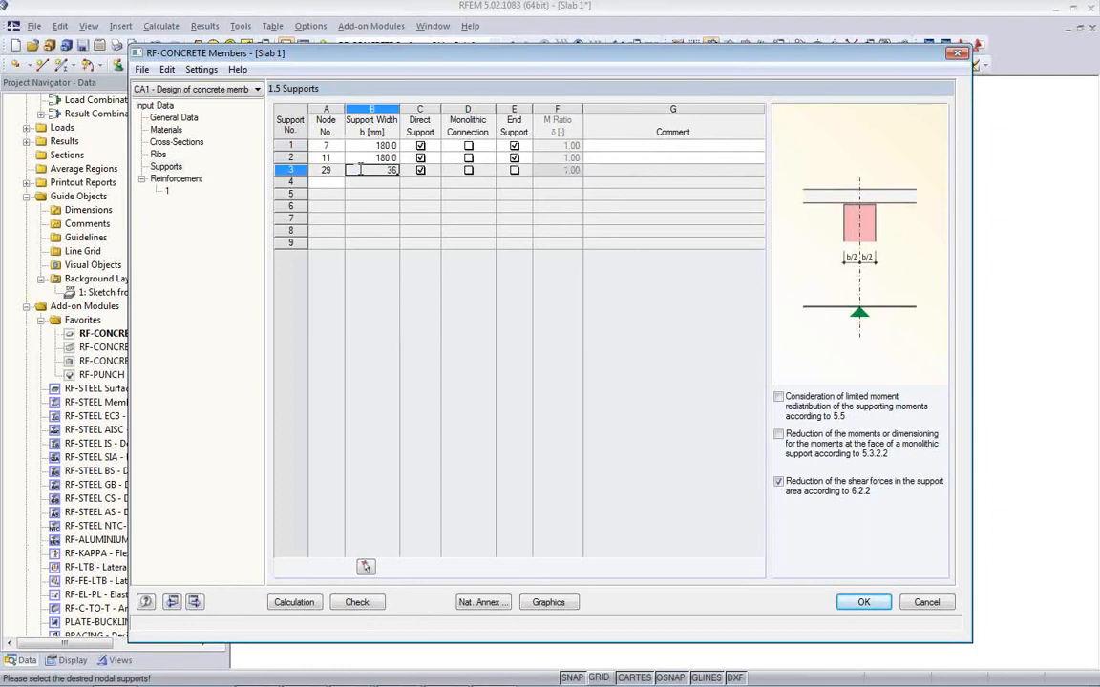
pyautogui.write('0')
pyautogui.click(364, 145)
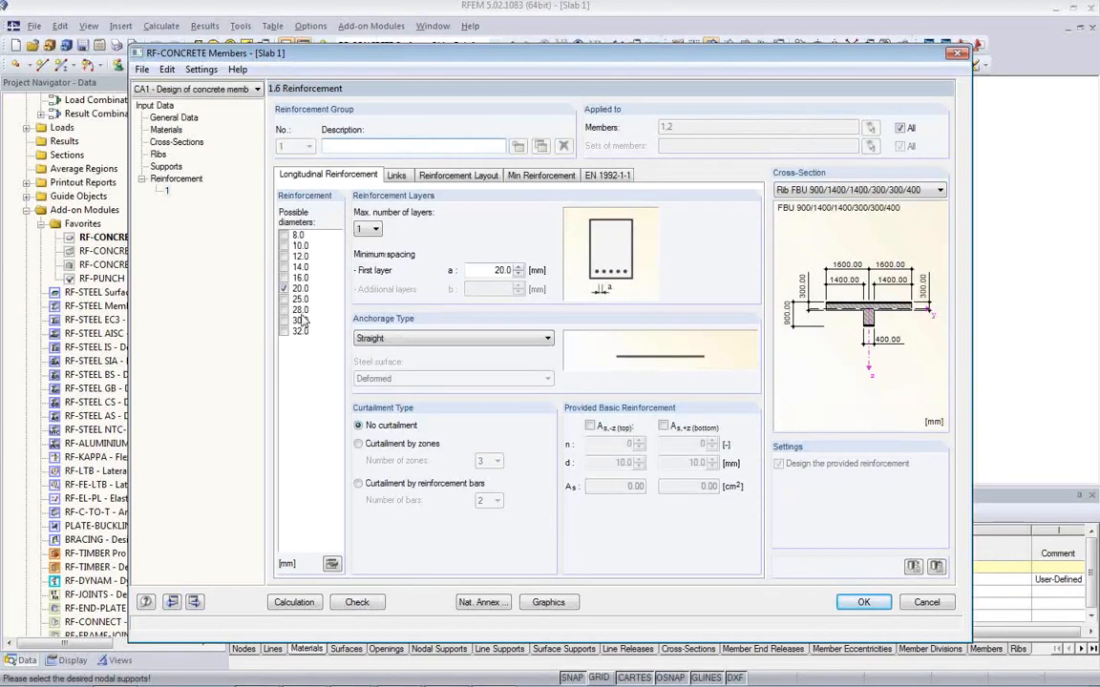
# Allow 14 mm and 16 mm as additional possible diameters for the longitudinal reinforcement.
pyautogui.click(283, 268)
pyautogui.click(284, 277)
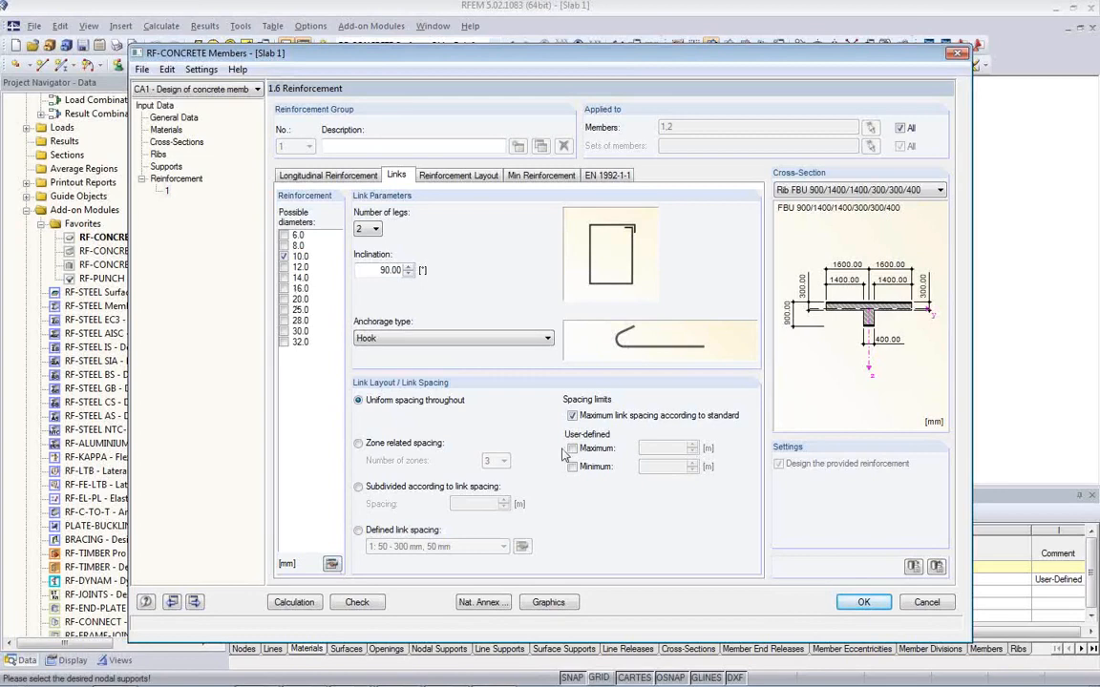
# Determine the members' concrete cover according to EN 1992-1-1 with exposure class XC1, a 50-year working life and cast-in-place concrete.
pyautogui.click(461, 177)
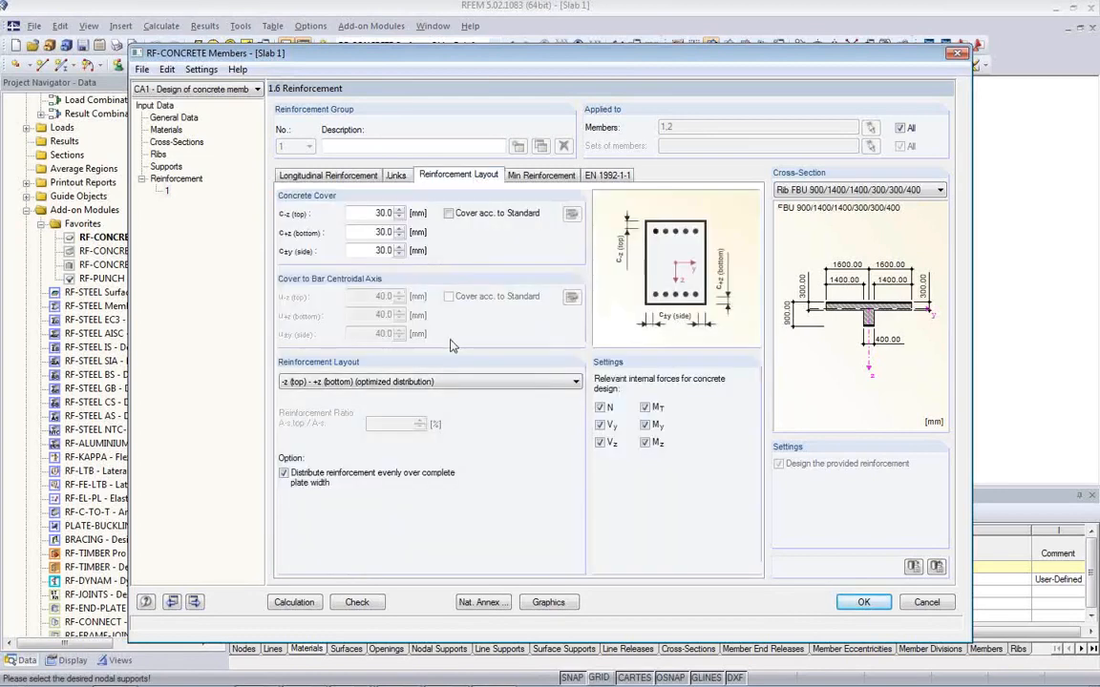
pyautogui.click(450, 214)
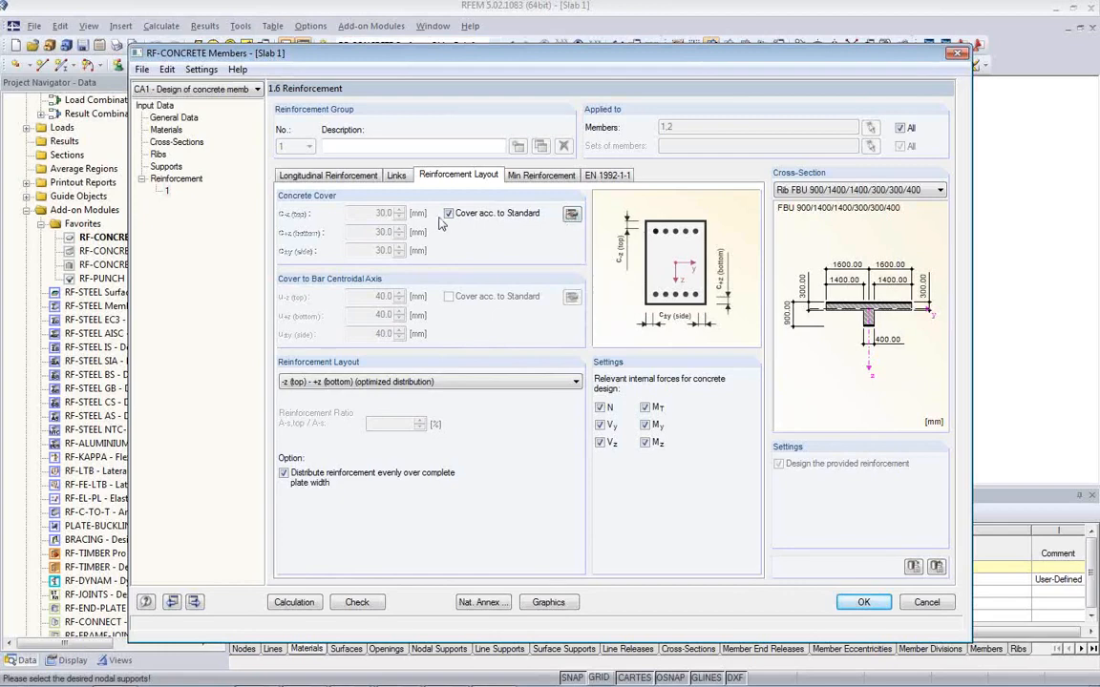
pyautogui.click(571, 215)
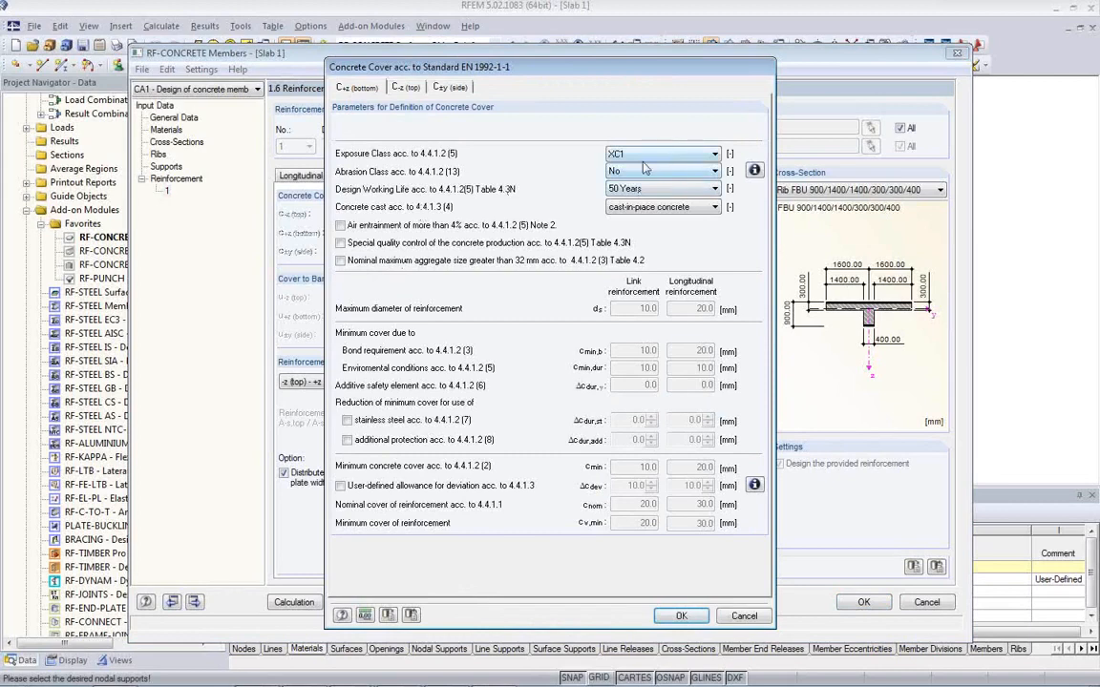
pyautogui.click(681, 616)
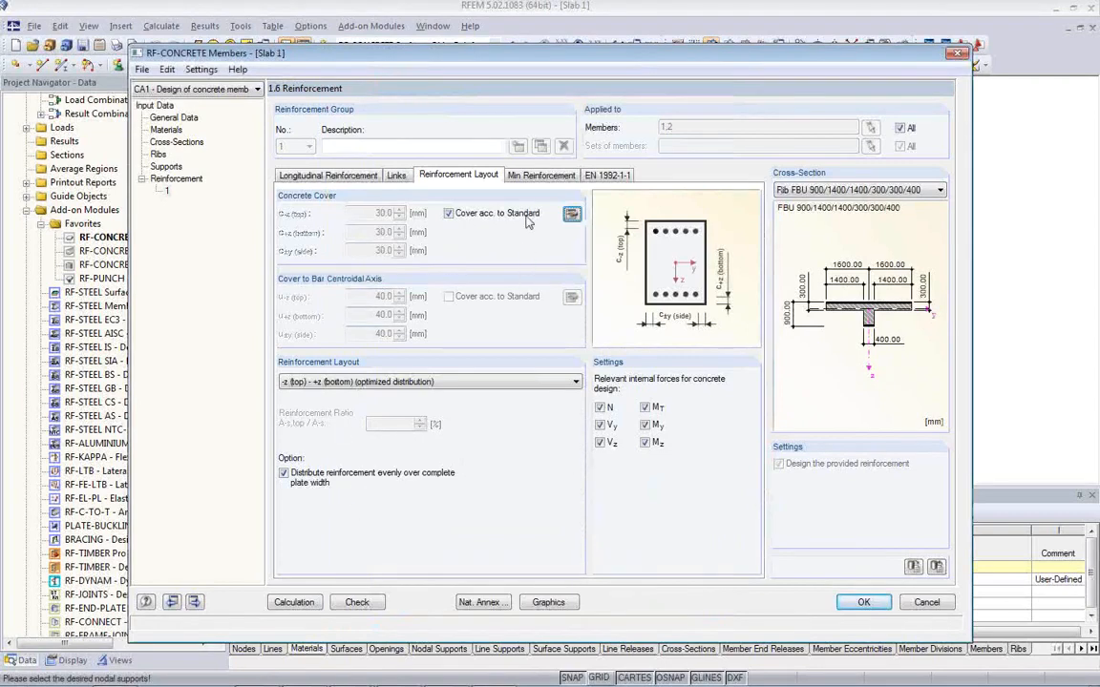
# Set the crack width limits of the members' top and bottom reinforcement to 0.4 mm for exposure classes X0, XC1.
pyautogui.click(539, 177)
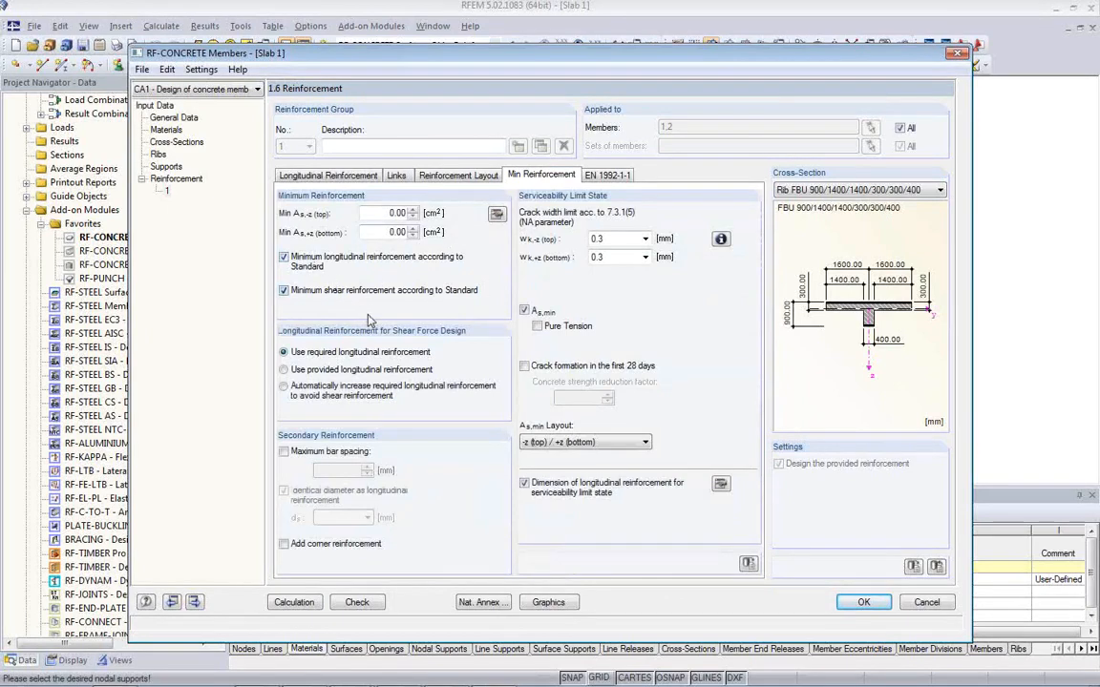
pyautogui.click(590, 239)
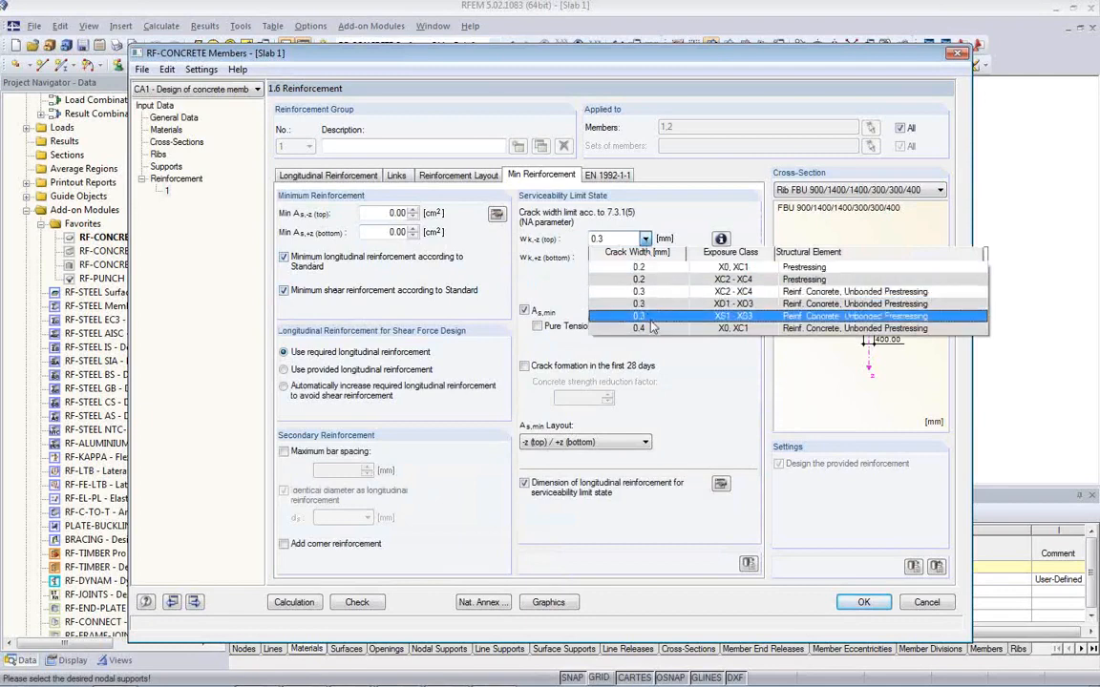
pyautogui.click(650, 327)
pyautogui.click(645, 258)
pyautogui.click(645, 348)
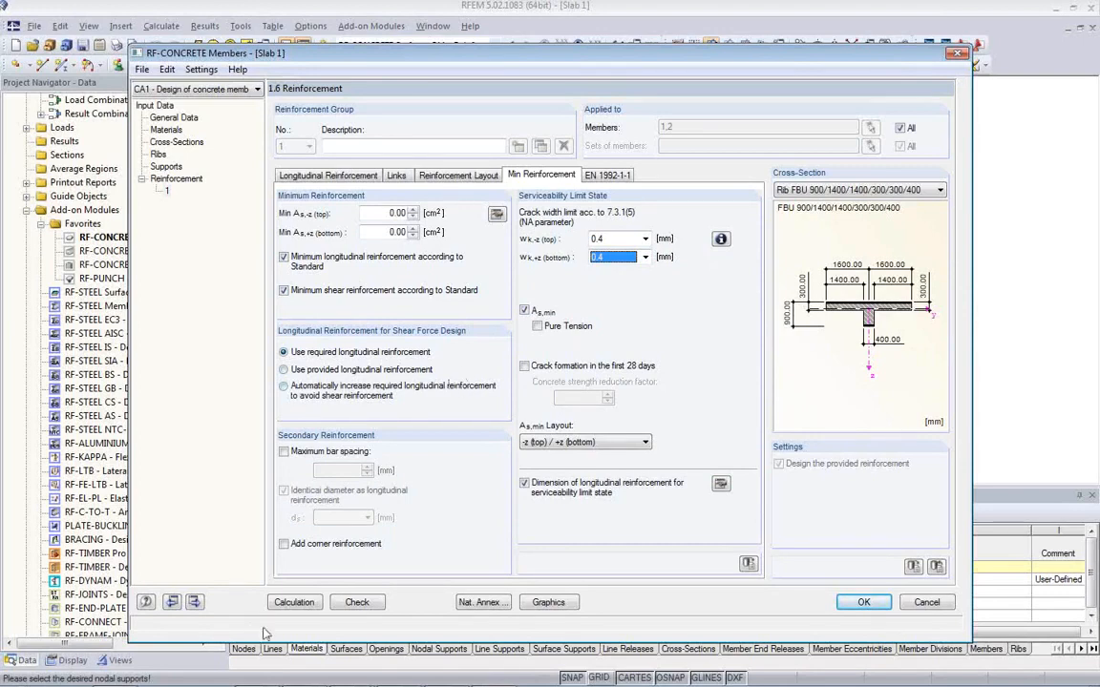
# Run the member design calculation and display member 1's provided longitudinal reinforcement as a 3D rendering.
pyautogui.click(294, 603)
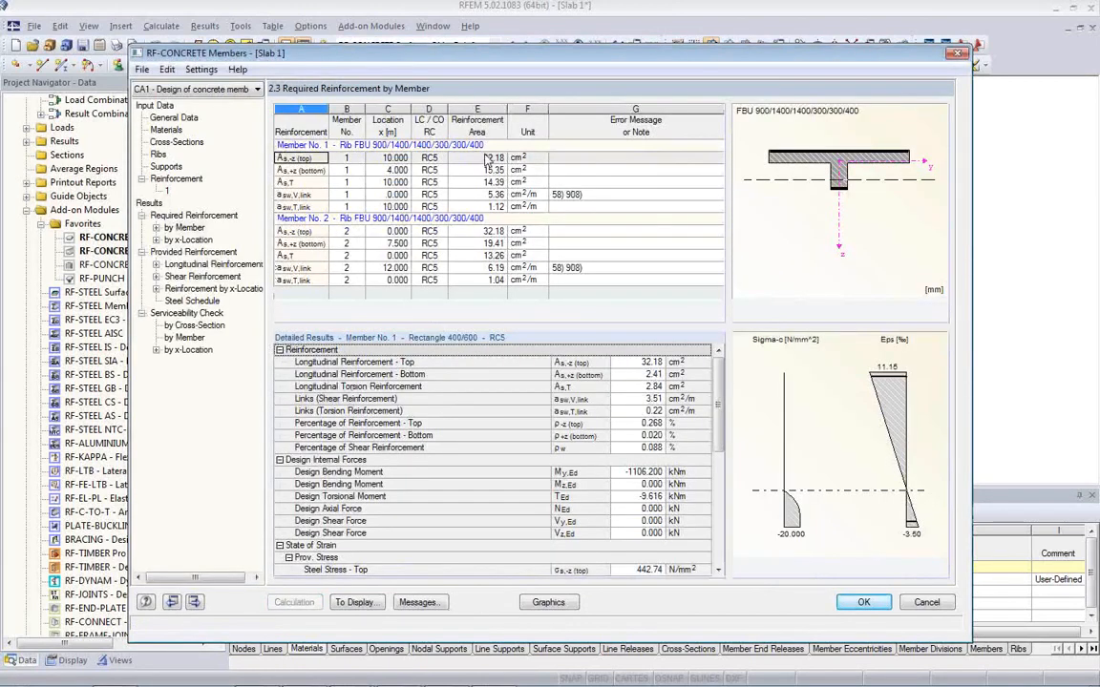
pyautogui.click(213, 264)
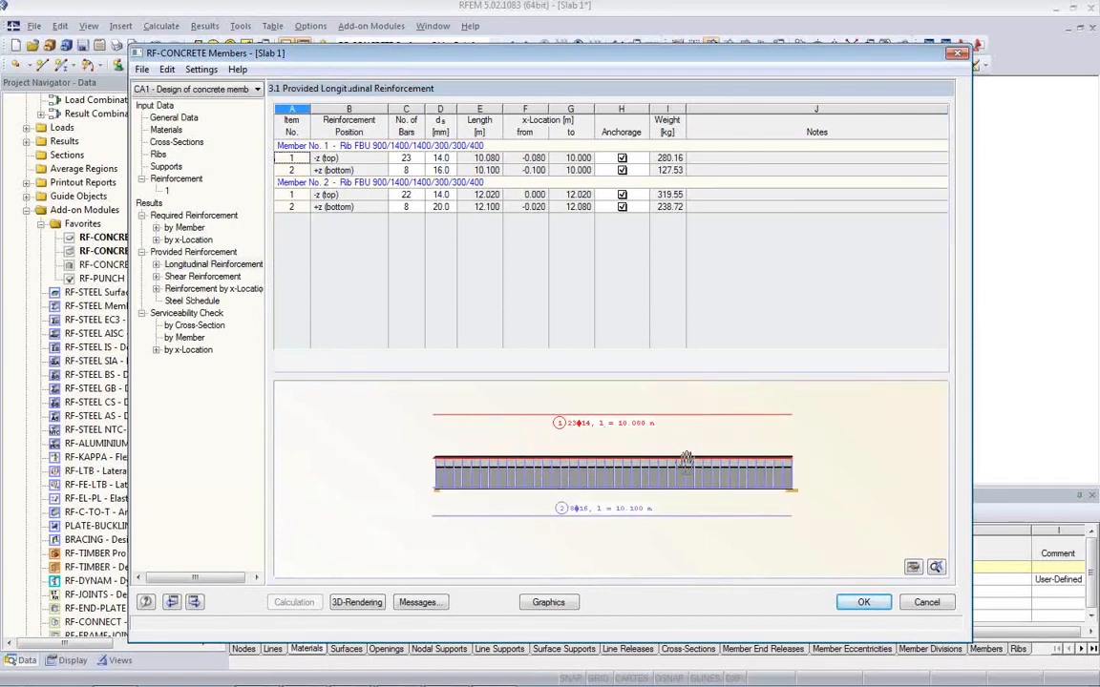
pyautogui.click(356, 603)
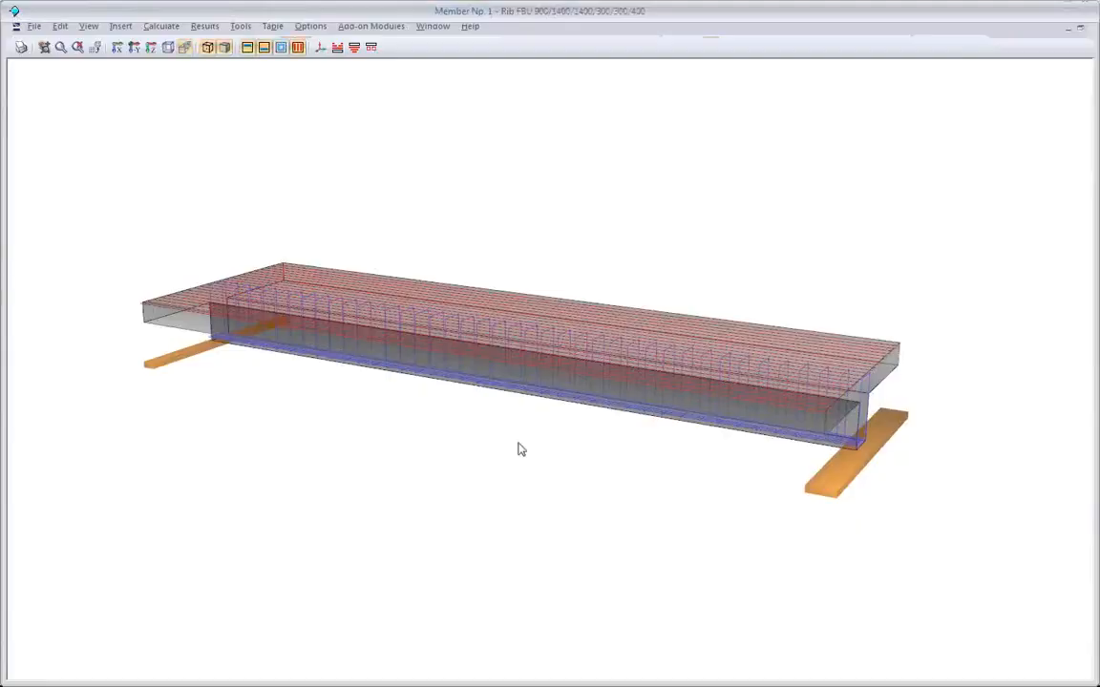
pyautogui.keyDown('ctrl'); pyautogui.moveTo(628, 449); pyautogui.dragTo(532, 399, button='middle'); pyautogui.keyUp('ctrl')
pyautogui.scroll(4, 534, 397)
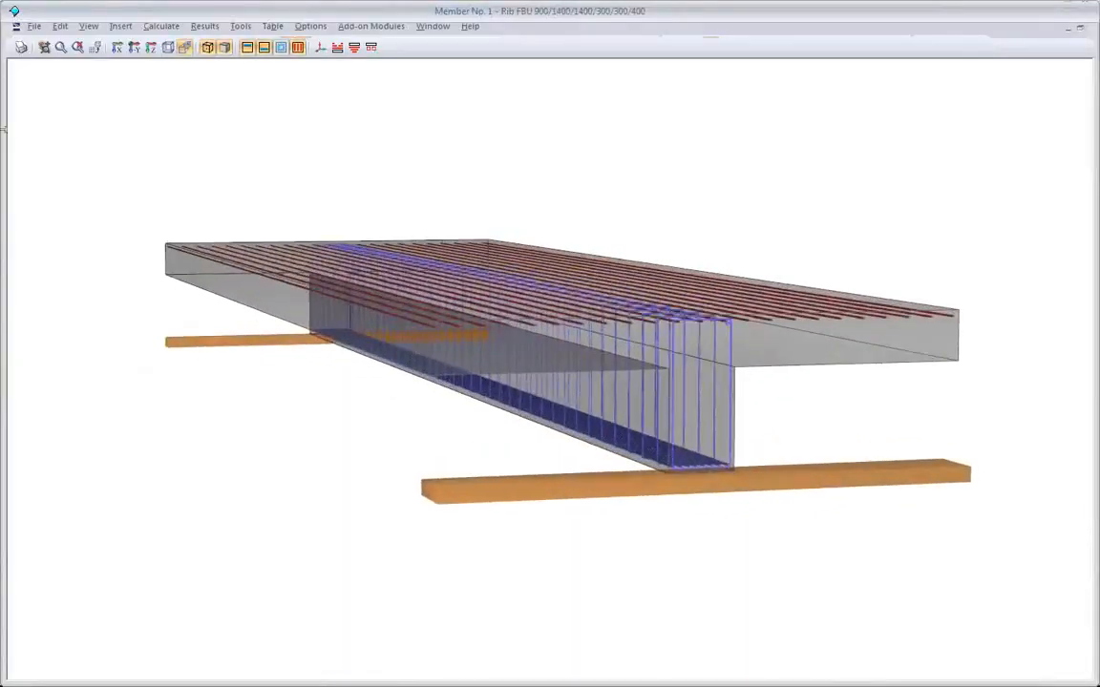
# Send the 3D reinforcement picture of member 1 to printout report PR1 at 50% of the page height and close the rendering.
pyautogui.click(21, 47)
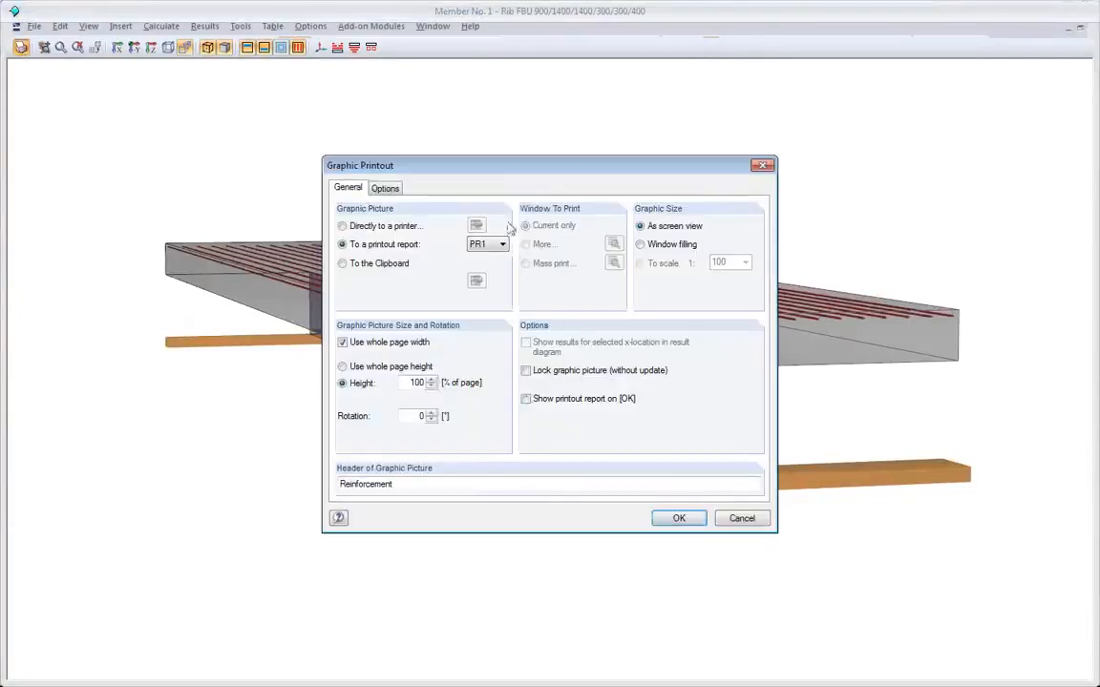
pyautogui.doubleClick(410, 382)
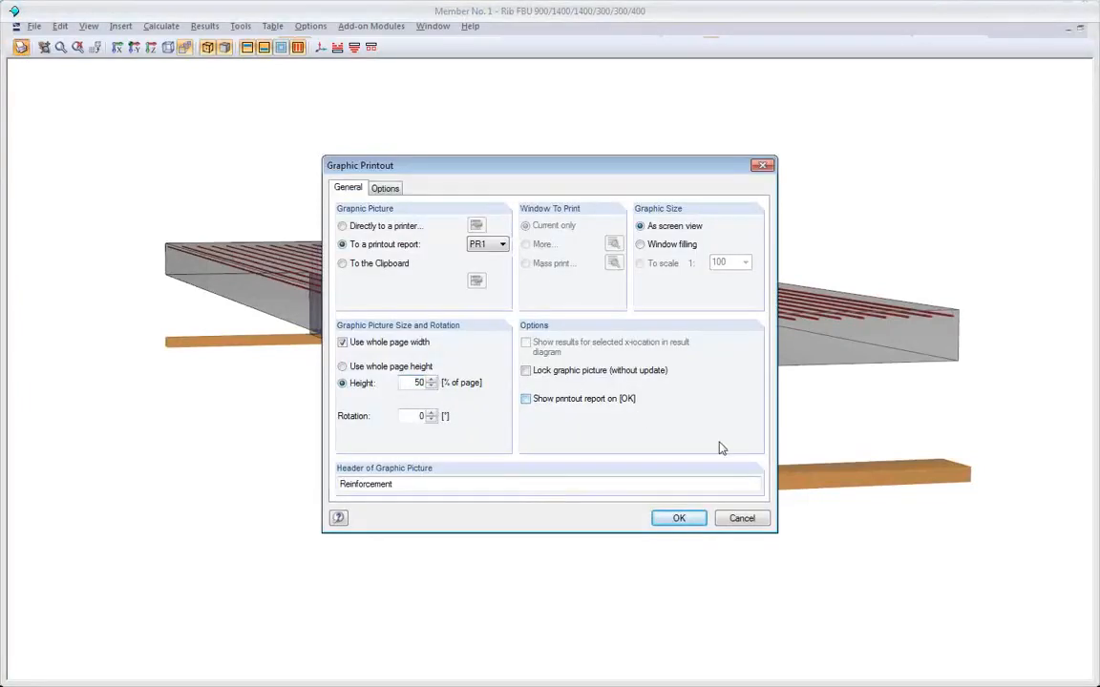
pyautogui.click(690, 523)
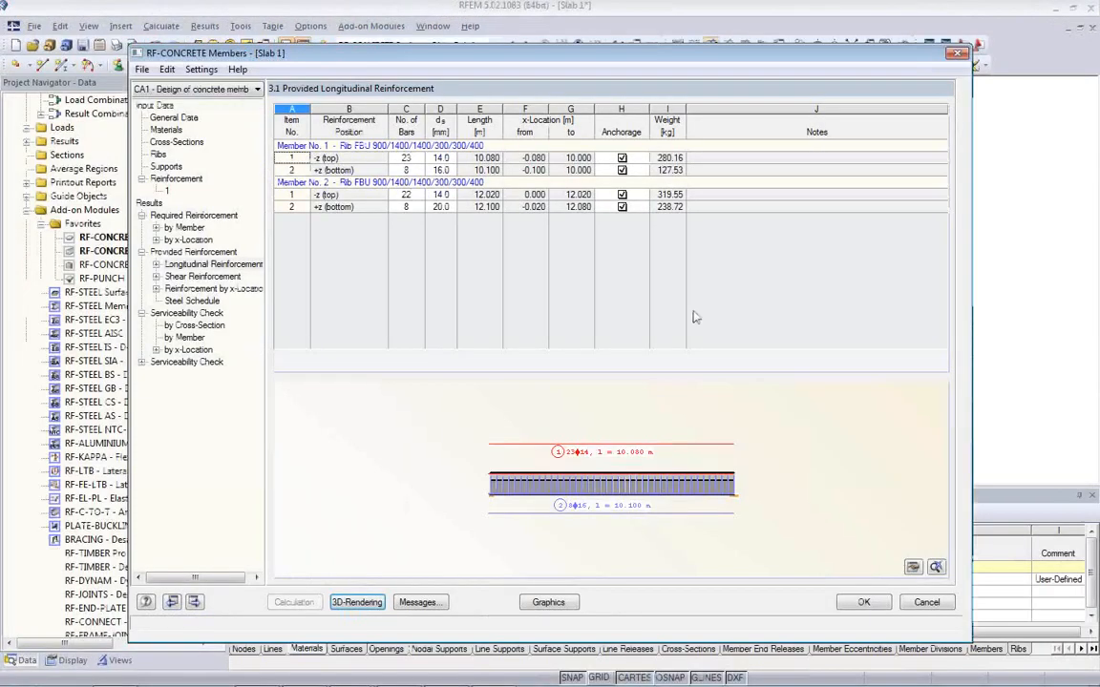
pyautogui.click(1089, 29)
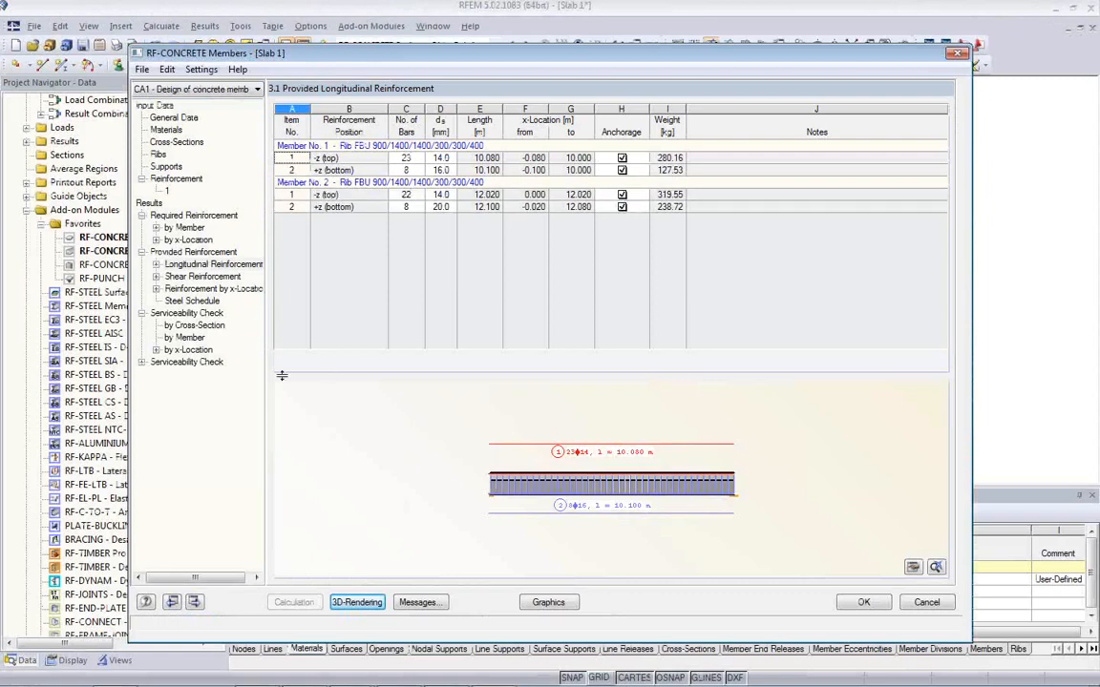
# Examine the provided shear reinforcement of the members and the link layout drawing of member 1.
pyautogui.click(202, 276)
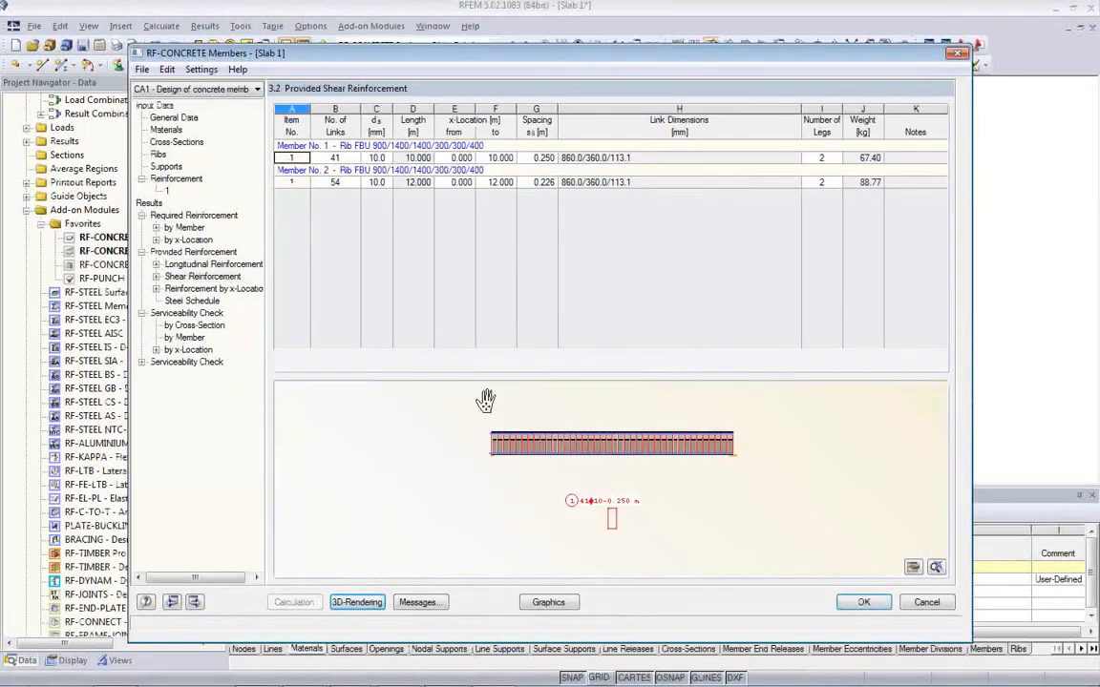
pyautogui.scroll(4, 588, 480)
pyautogui.moveTo(607, 481); pyautogui.dragTo(592, 537)
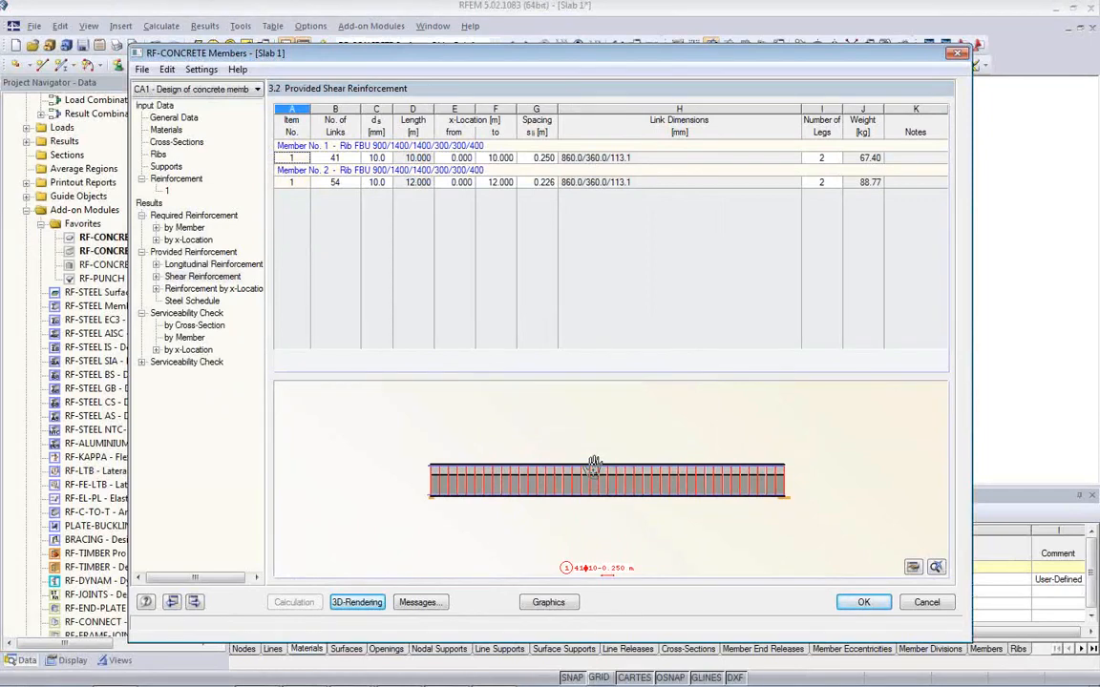
pyautogui.moveTo(541, 437); pyautogui.dragTo(536, 420)
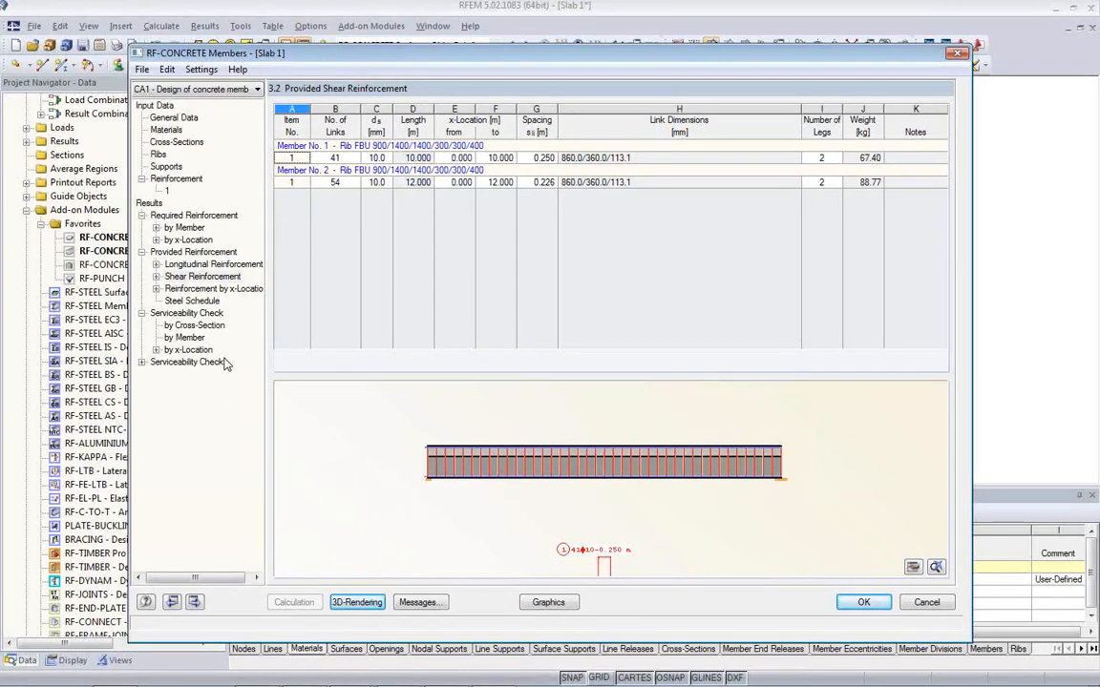
# Examine the crack width and deflection results in the serviceability check by cross-section.
pyautogui.click(195, 326)
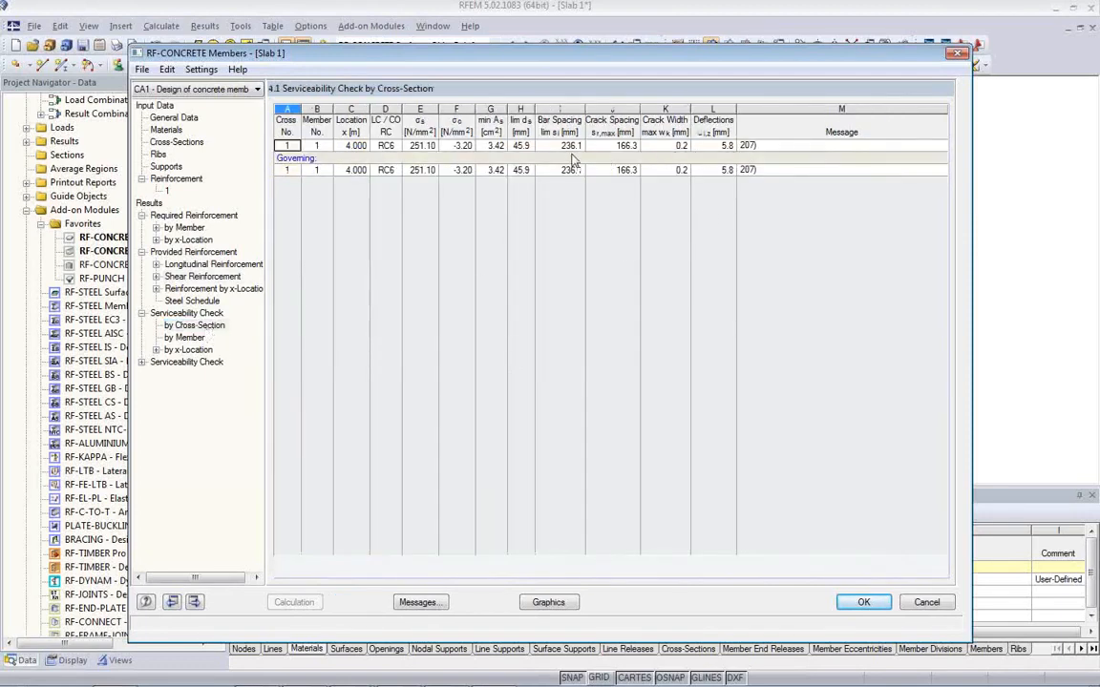
pyautogui.click(713, 148)
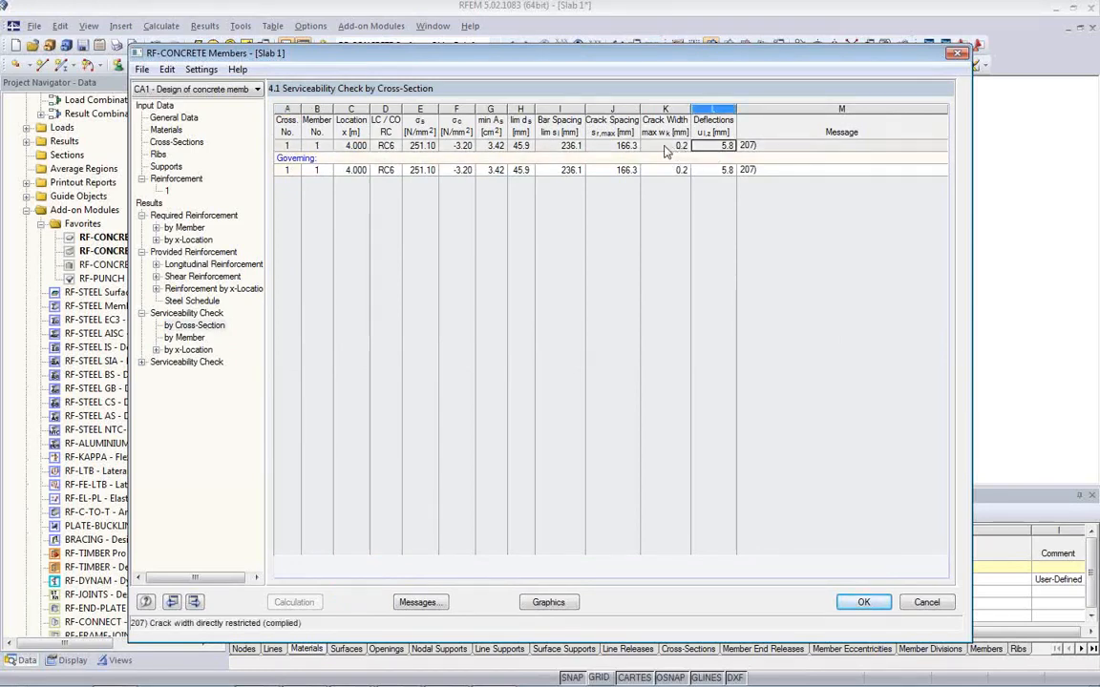
pyautogui.click(668, 147)
pyautogui.click(658, 170)
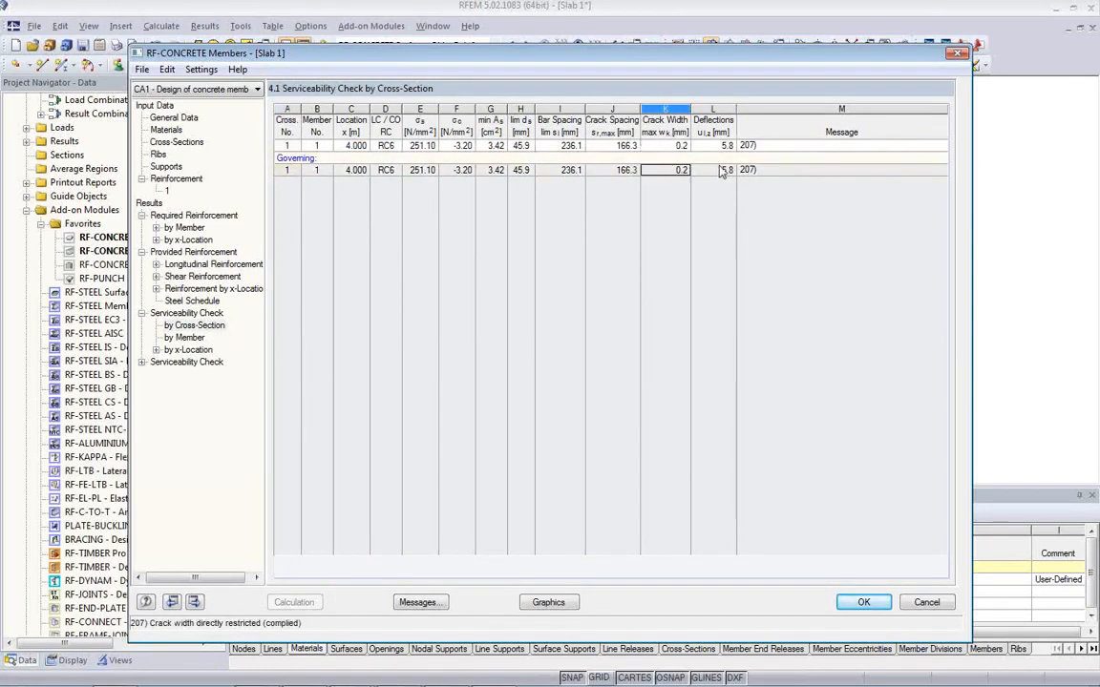
pyautogui.click(719, 148)
pyautogui.click(717, 172)
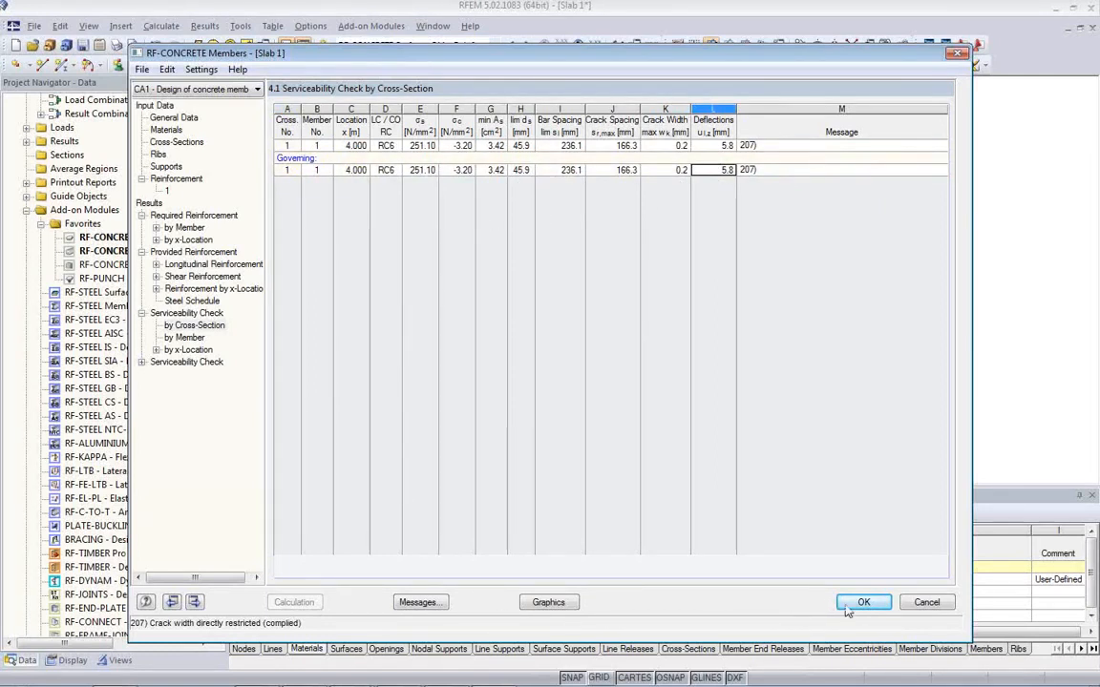
# Display the required longitudinal reinforcement diagrams on the model in isometric view and move the results panel clear of them.
pyautogui.click(548, 603)
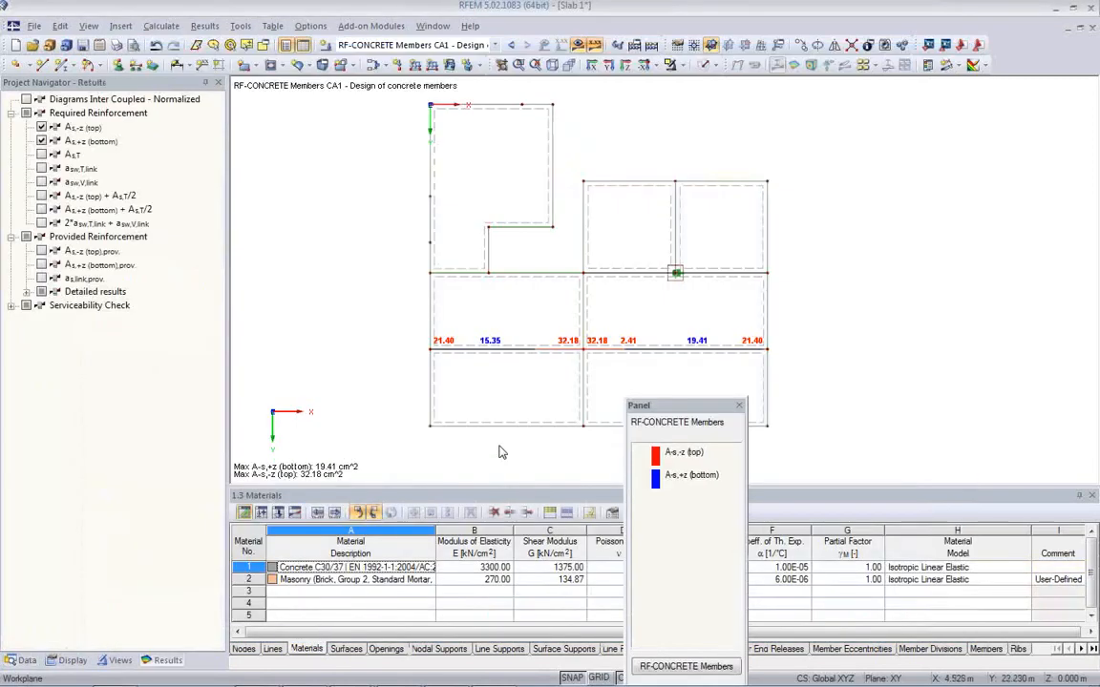
pyautogui.click(553, 66)
pyautogui.moveTo(718, 406); pyautogui.dragTo(1008, 219)
pyautogui.moveTo(676, 372); pyautogui.dragTo(649, 398, button='middle')
pyautogui.scroll(1, 649, 375)
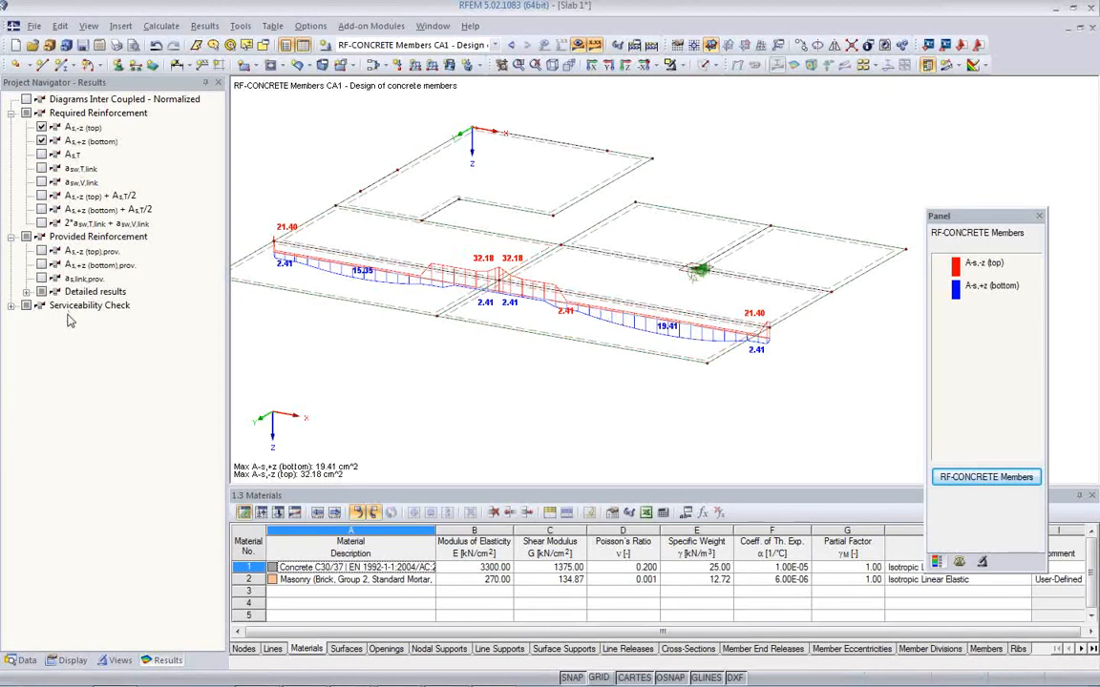
# Add the provided top and bottom longitudinal reinforcement diagrams and send the graphic to printout report PR1.
pyautogui.click(41, 251)
pyautogui.moveTo(449, 352); pyautogui.dragTo(512, 367, button='middle')
pyautogui.scroll(2, 521, 354)
pyautogui.moveTo(606, 353); pyautogui.dragTo(578, 355, button='middle')
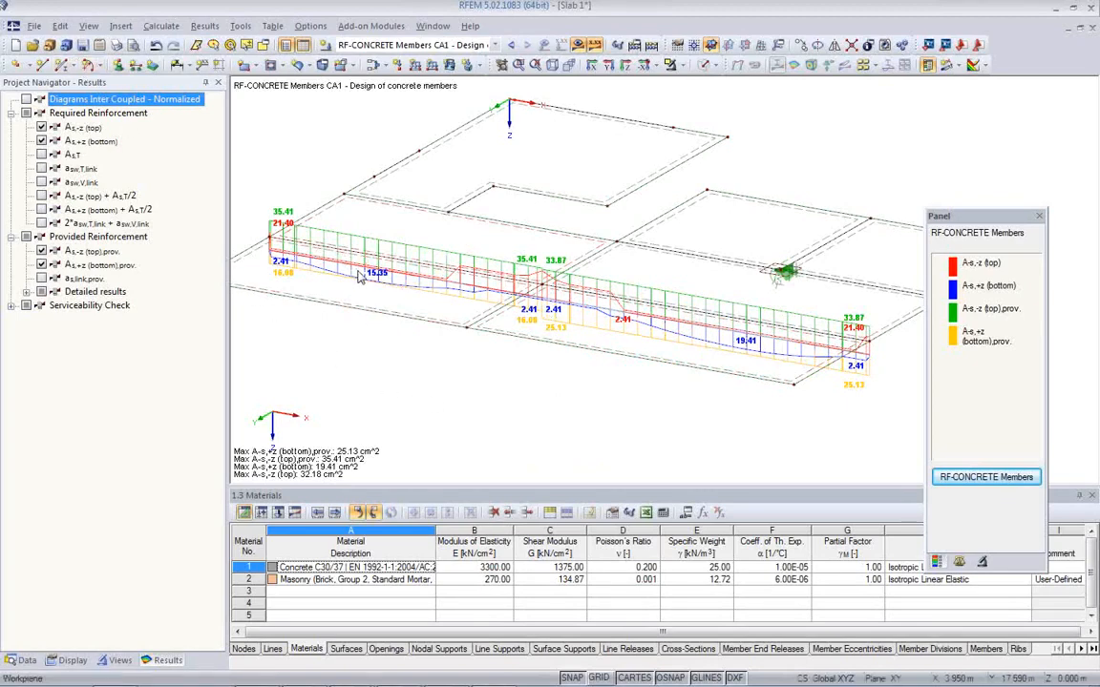
pyautogui.click(117, 45)
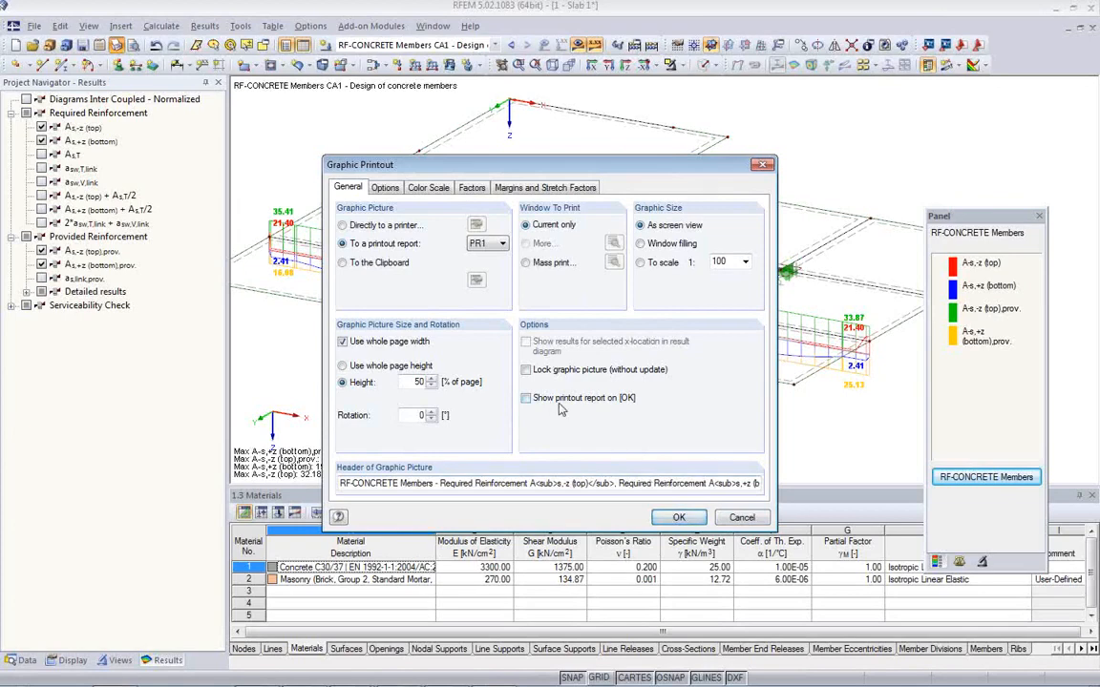
pyautogui.click(677, 518)
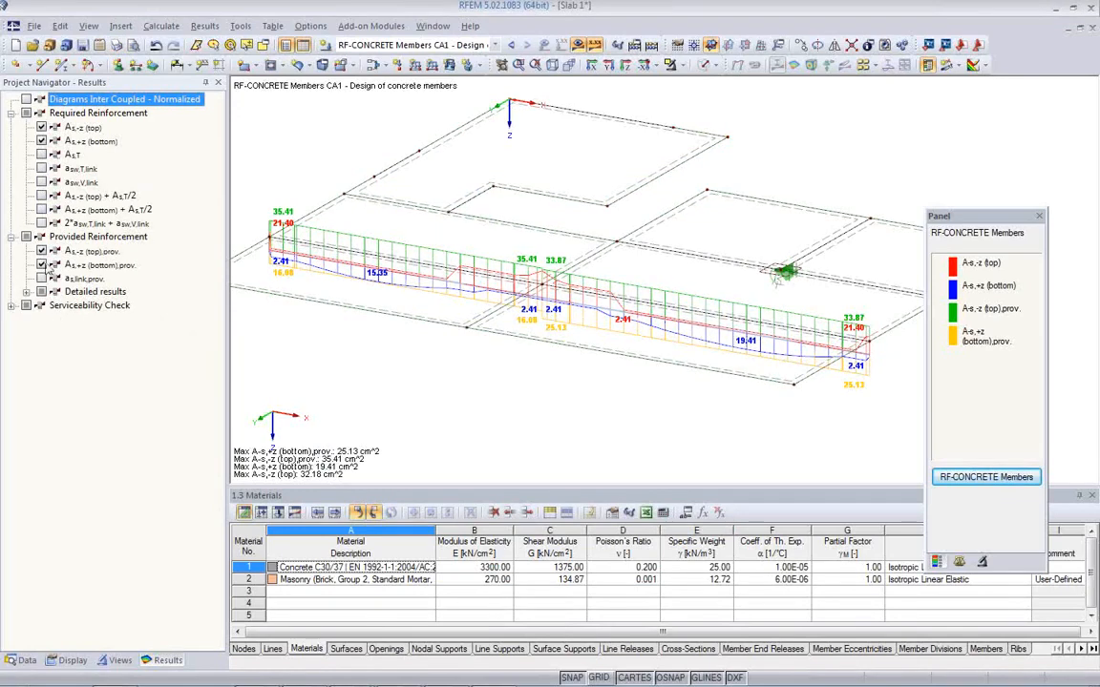
# Display only the serviceability stresses σs and σc on the beam and send this graphic to printout report PR1.
pyautogui.click(42, 128)
pyautogui.click(41, 141)
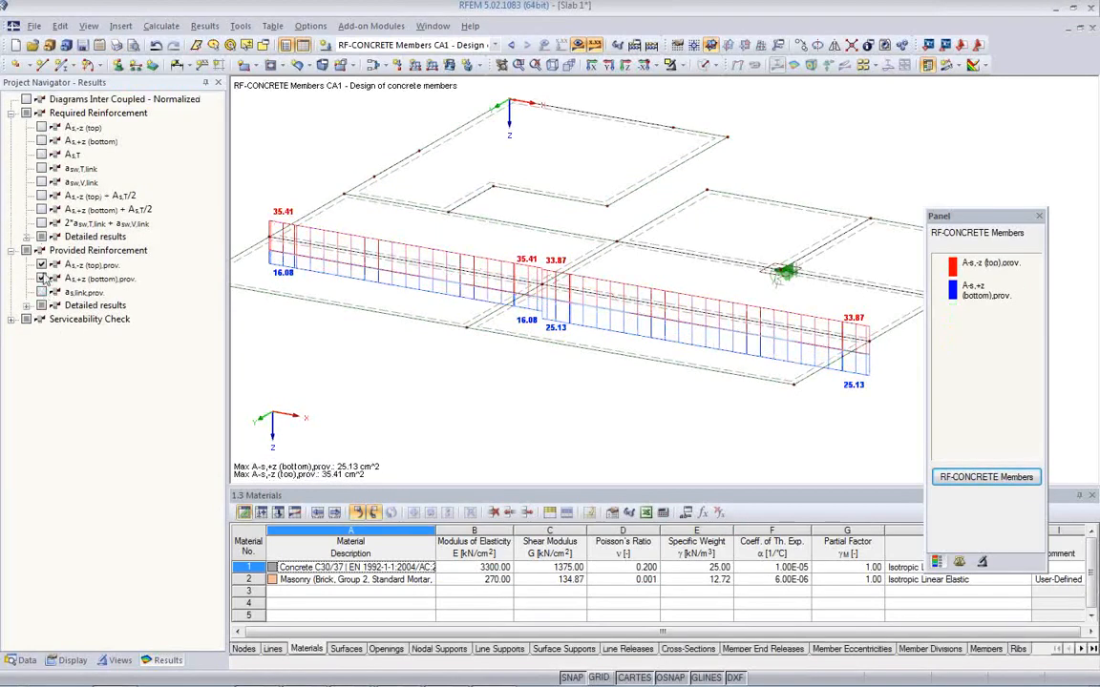
pyautogui.click(41, 266)
pyautogui.click(41, 279)
pyautogui.click(11, 319)
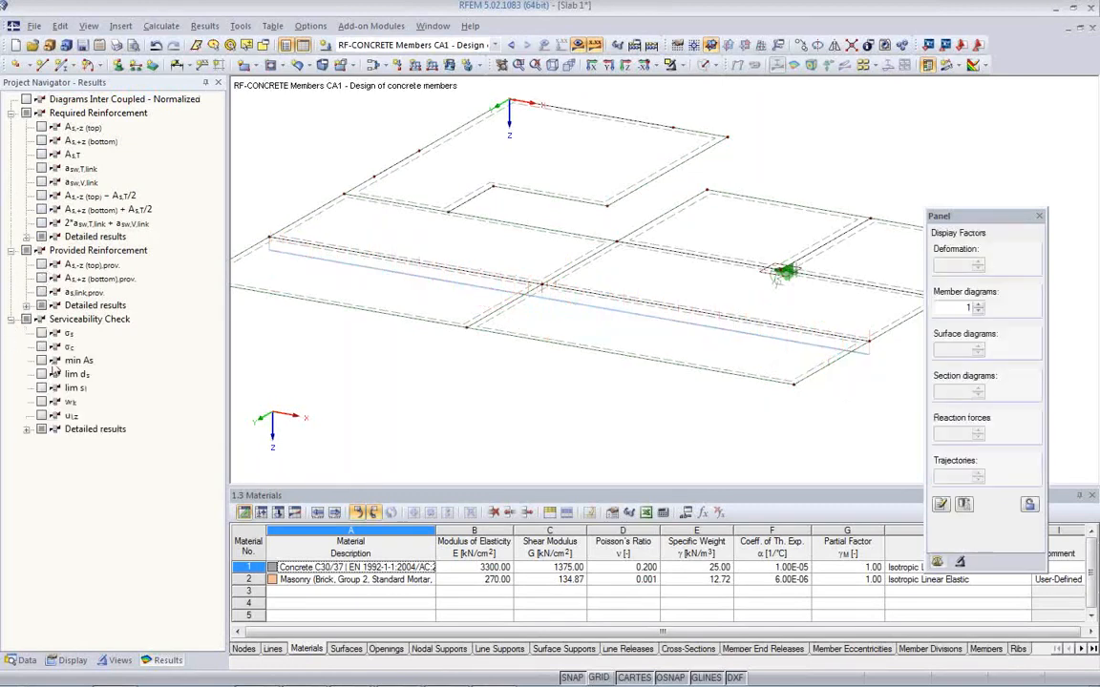
pyautogui.click(41, 333)
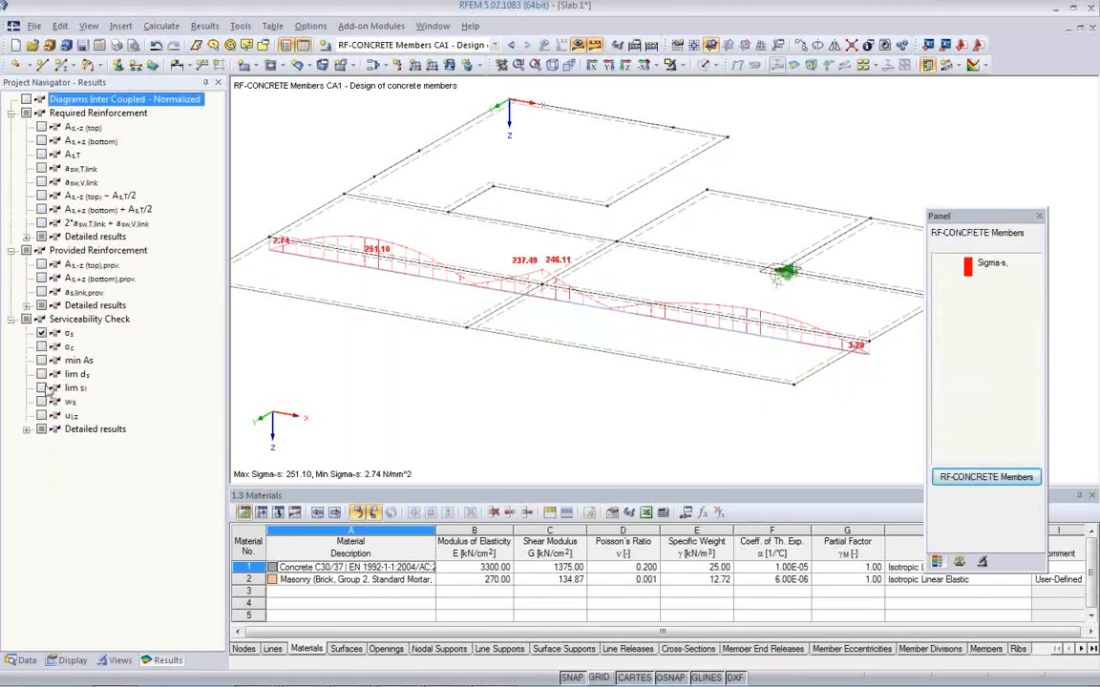
pyautogui.click(41, 346)
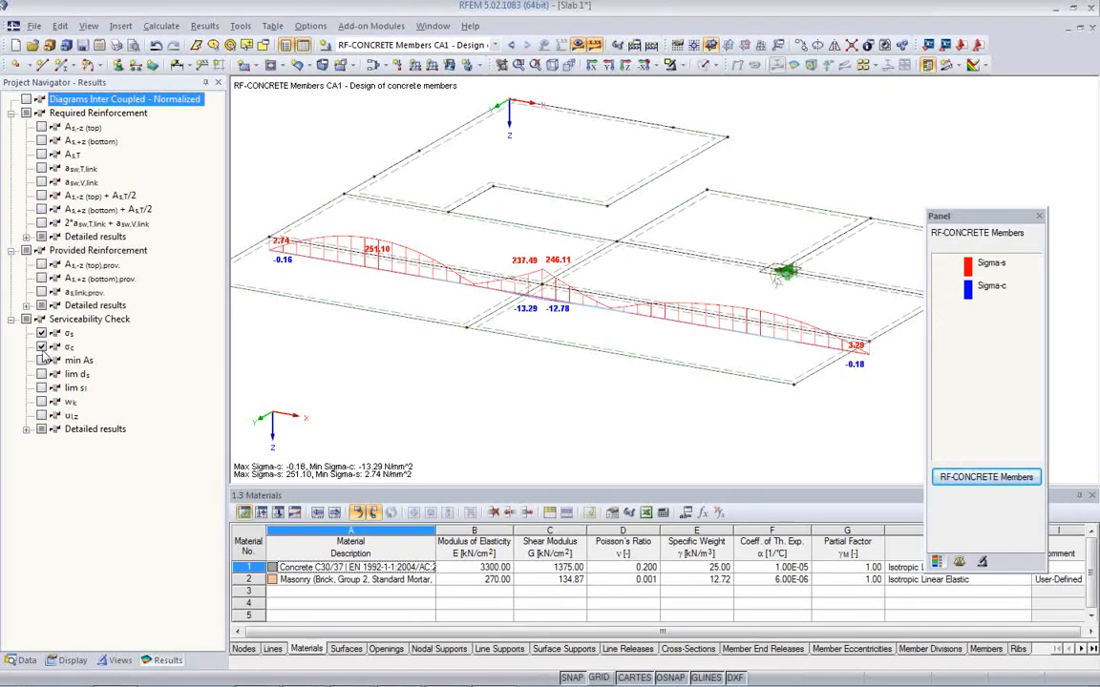
pyautogui.click(41, 402)
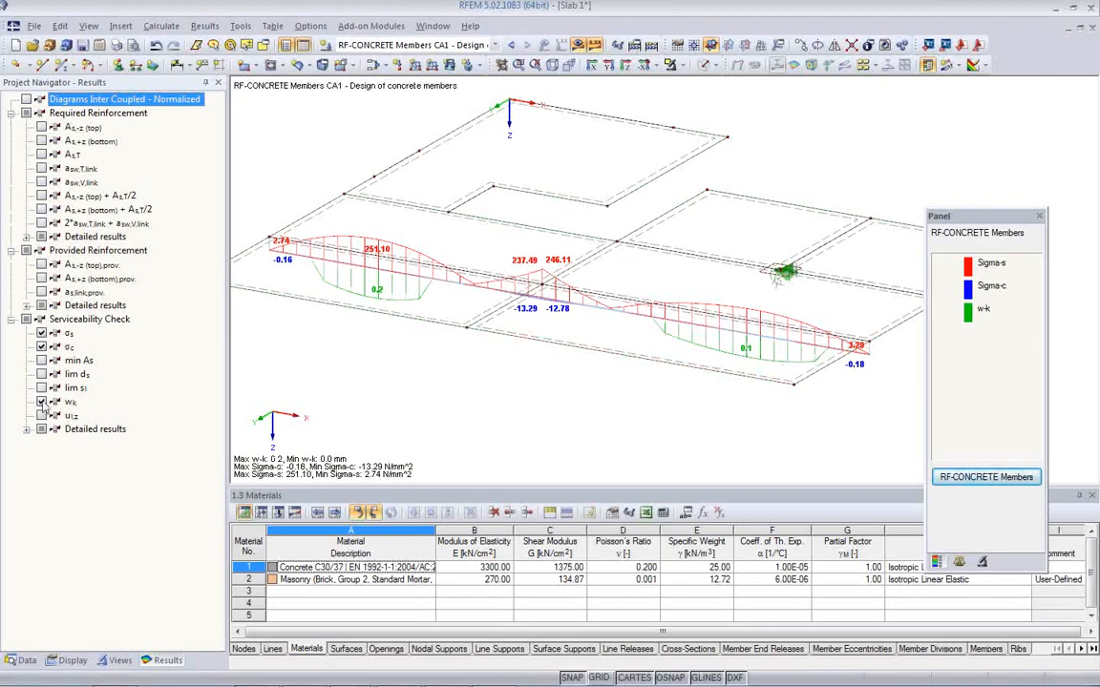
pyautogui.click(41, 402)
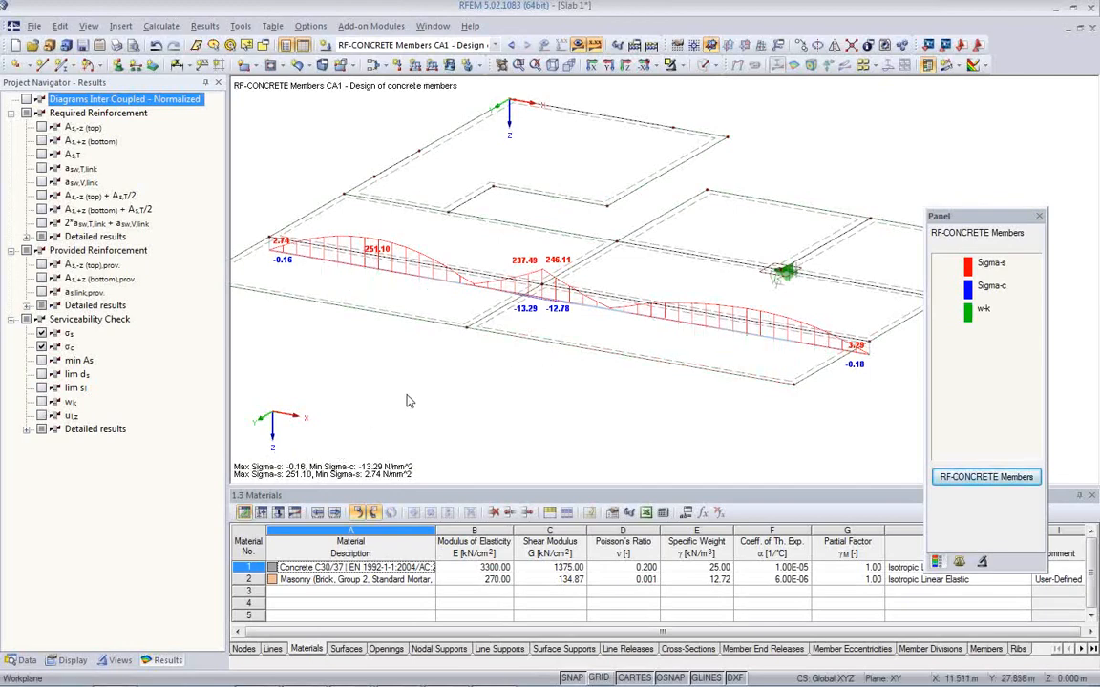
pyautogui.click(117, 46)
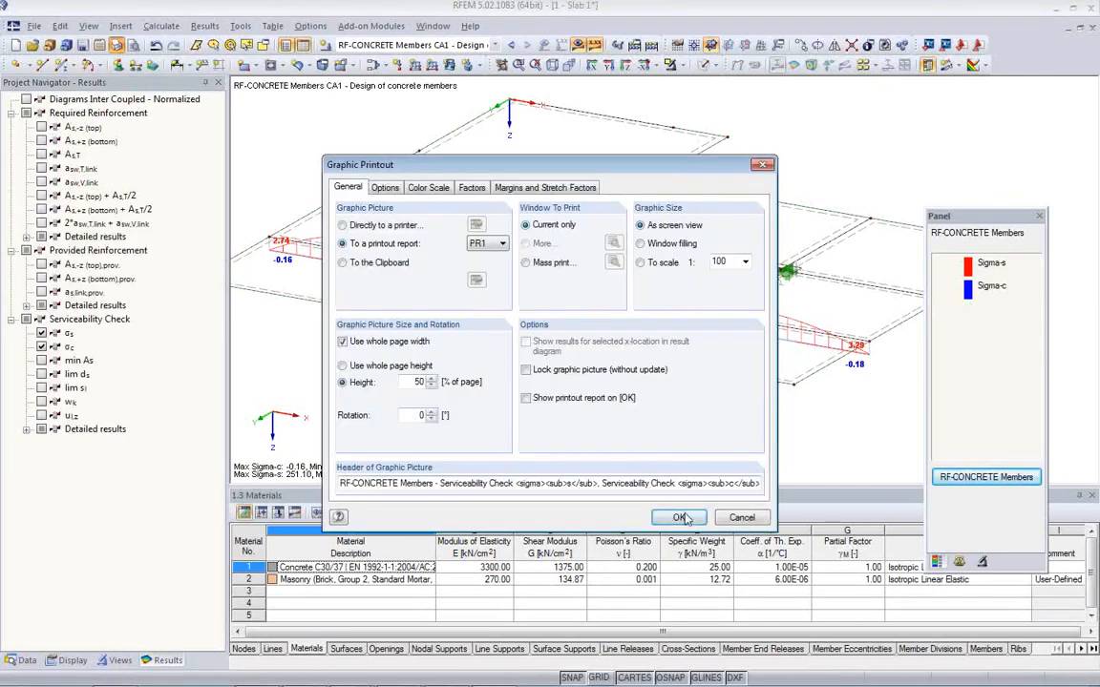
pyautogui.click(679, 517)
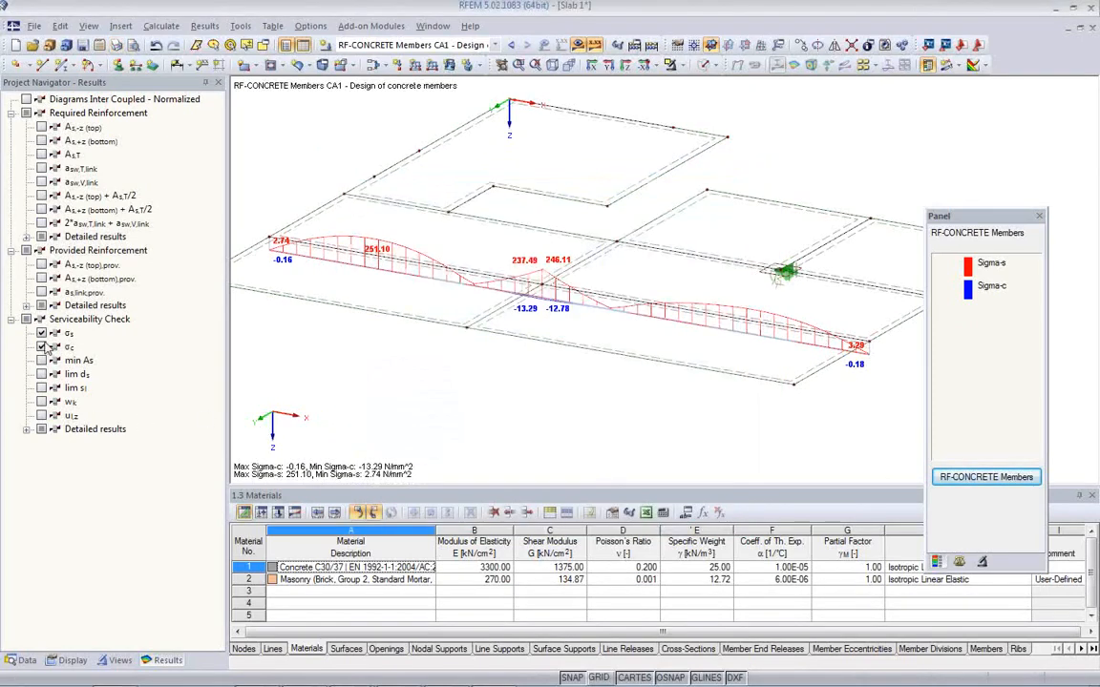
# Replace the stress diagrams with crack width wk and deflection ul,z on the beam and send this graphic to printout report PR1.
pyautogui.click(41, 346)
pyautogui.click(41, 334)
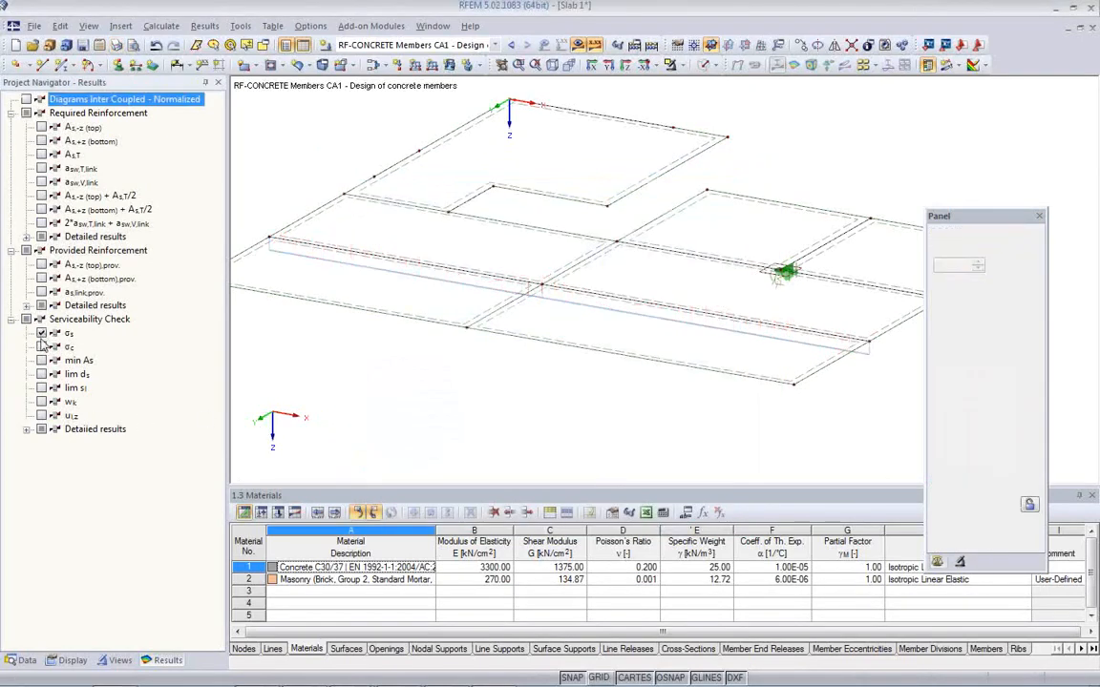
pyautogui.click(41, 402)
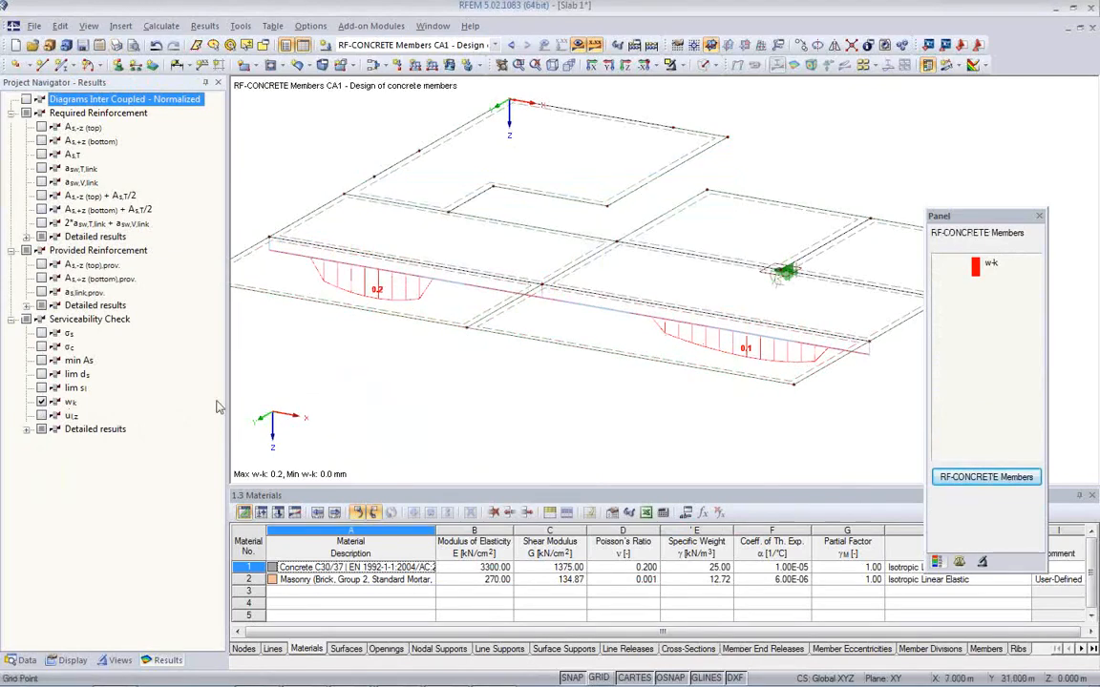
pyautogui.click(41, 416)
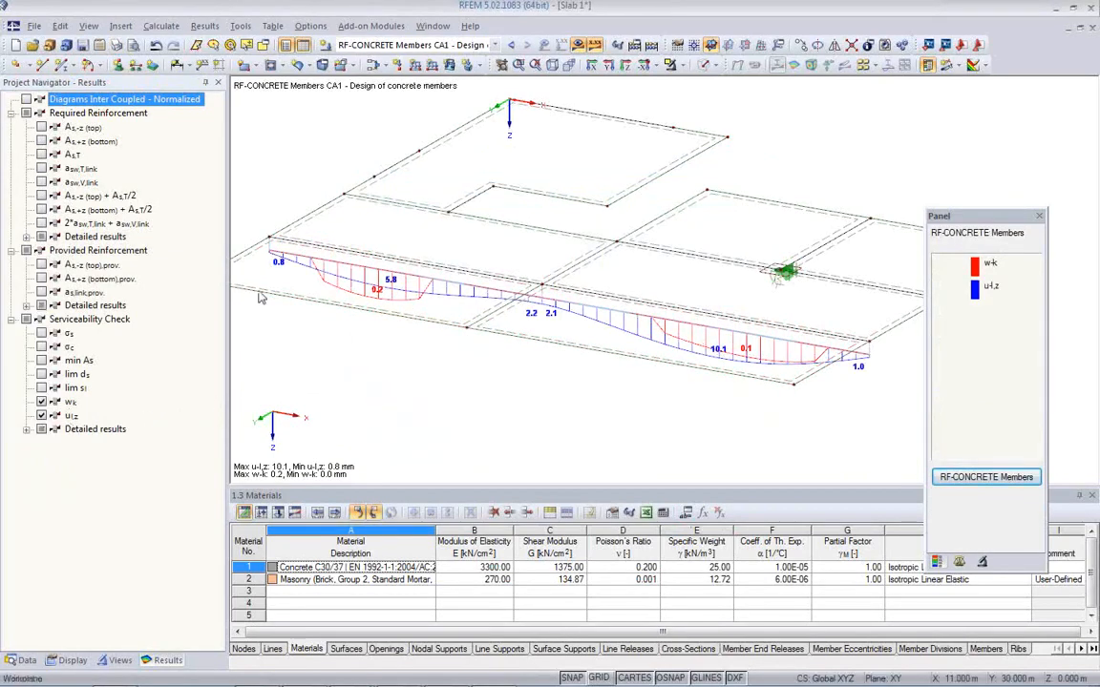
pyautogui.click(116, 45)
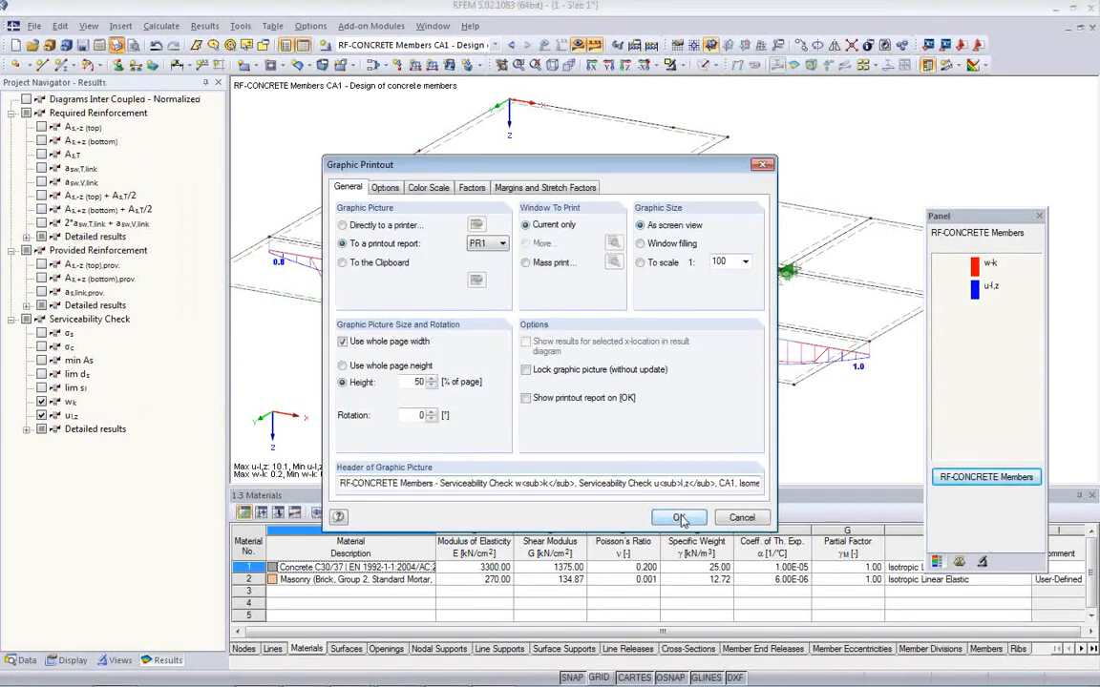
pyautogui.click(678, 518)
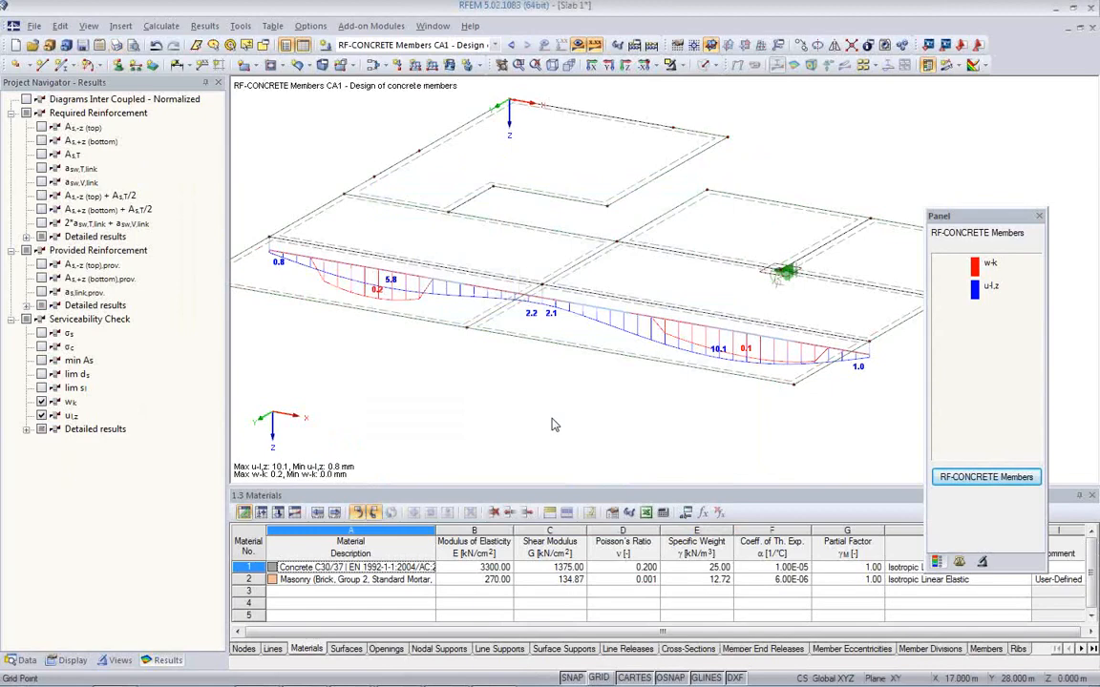
# Turn off the RF-CONCRETE Members result diagrams and save the model.
pyautogui.click(988, 477)
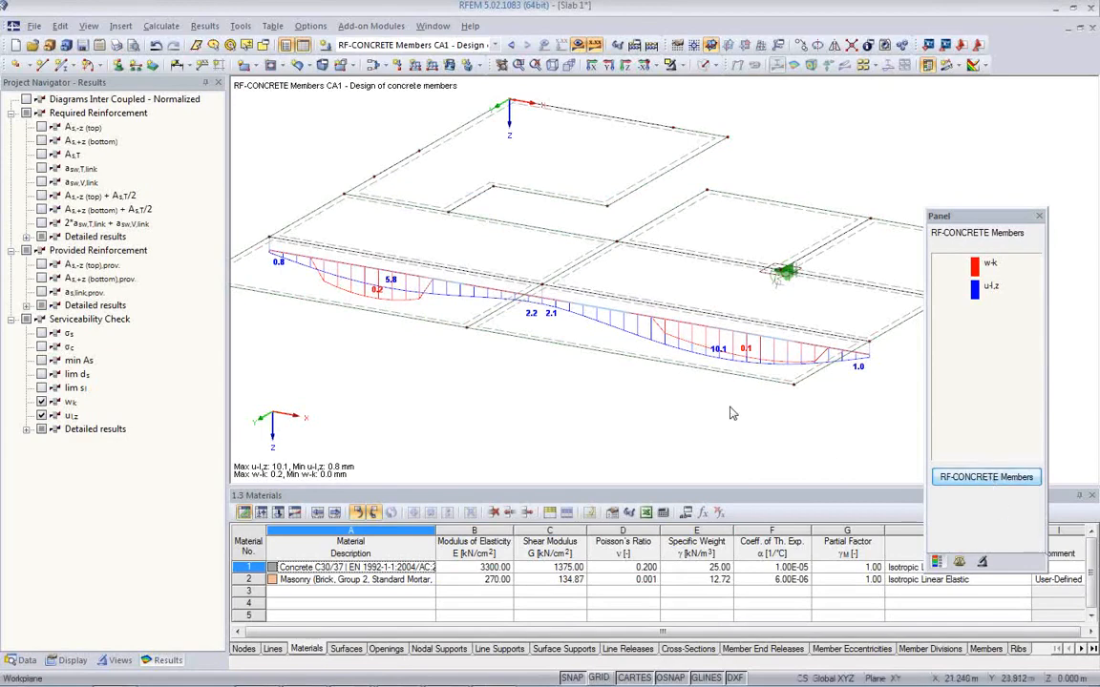
pyautogui.moveTo(594, 254); pyautogui.dragTo(623, 230, button='middle')
pyautogui.scroll(-2, 609, 248)
pyautogui.keyDown('ctrl'); pyautogui.moveTo(613, 289); pyautogui.dragTo(610, 332, button='middle'); pyautogui.keyUp('ctrl')
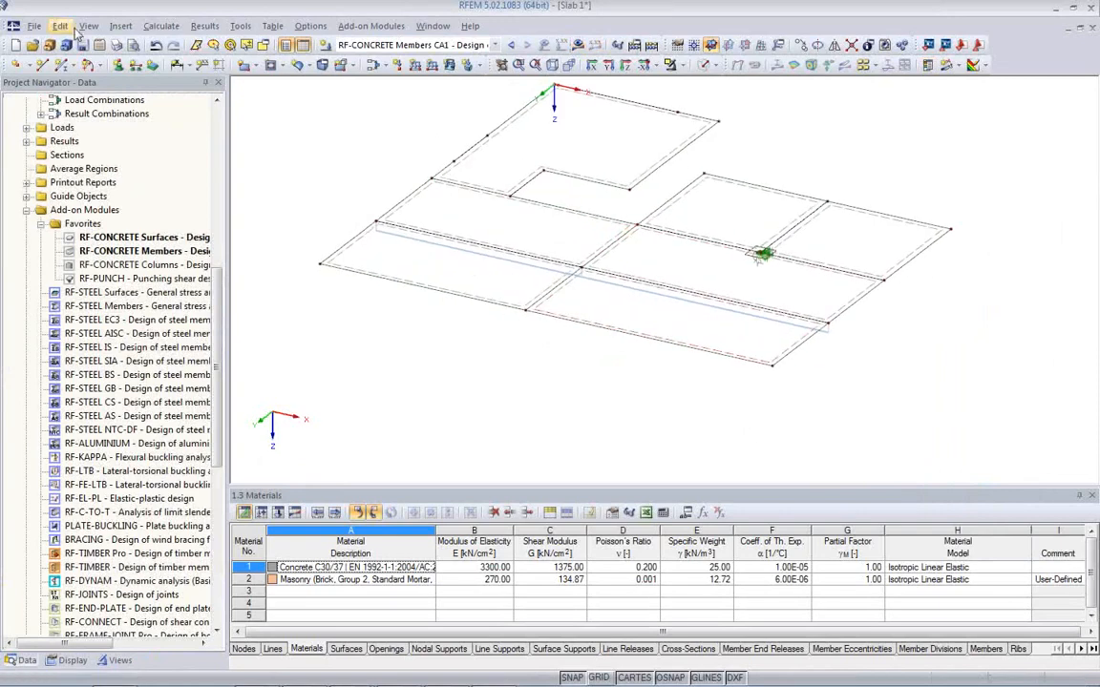
pyautogui.click(84, 50)
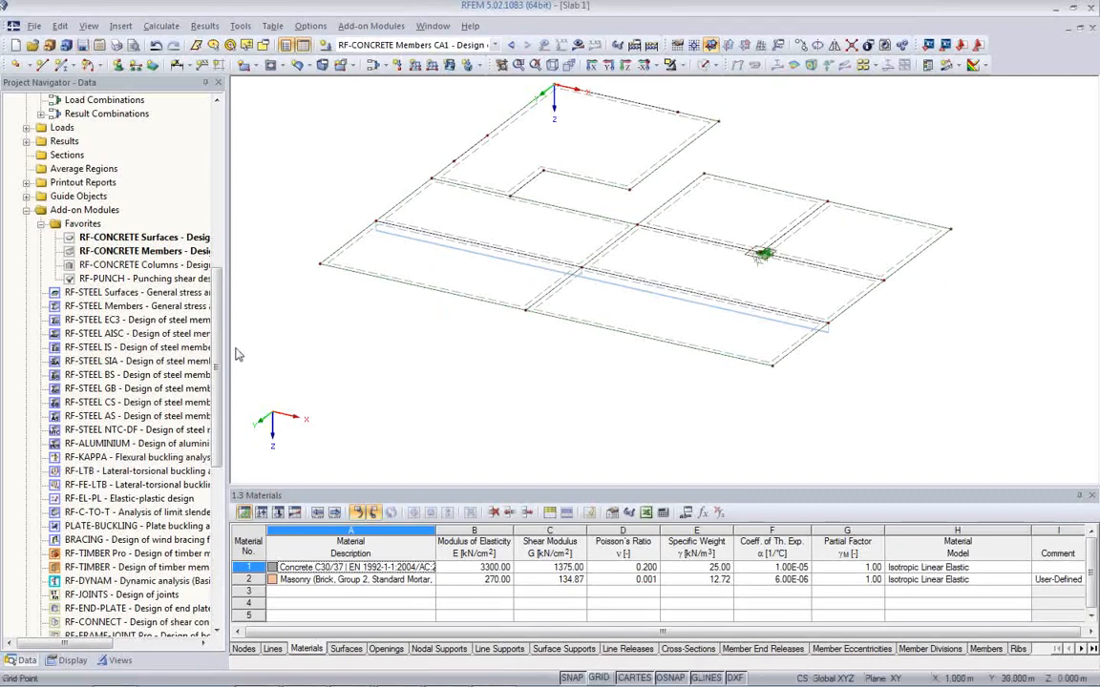
# Find printout report PR1: Concrete 2d among the model's data and open it.
pyautogui.moveTo(219, 367)
pyautogui.mouseDown()
pyautogui.moveTo(220, 259)
pyautogui.moveTo(222, 408)
pyautogui.moveTo(229, 388)
pyautogui.mouseUp()
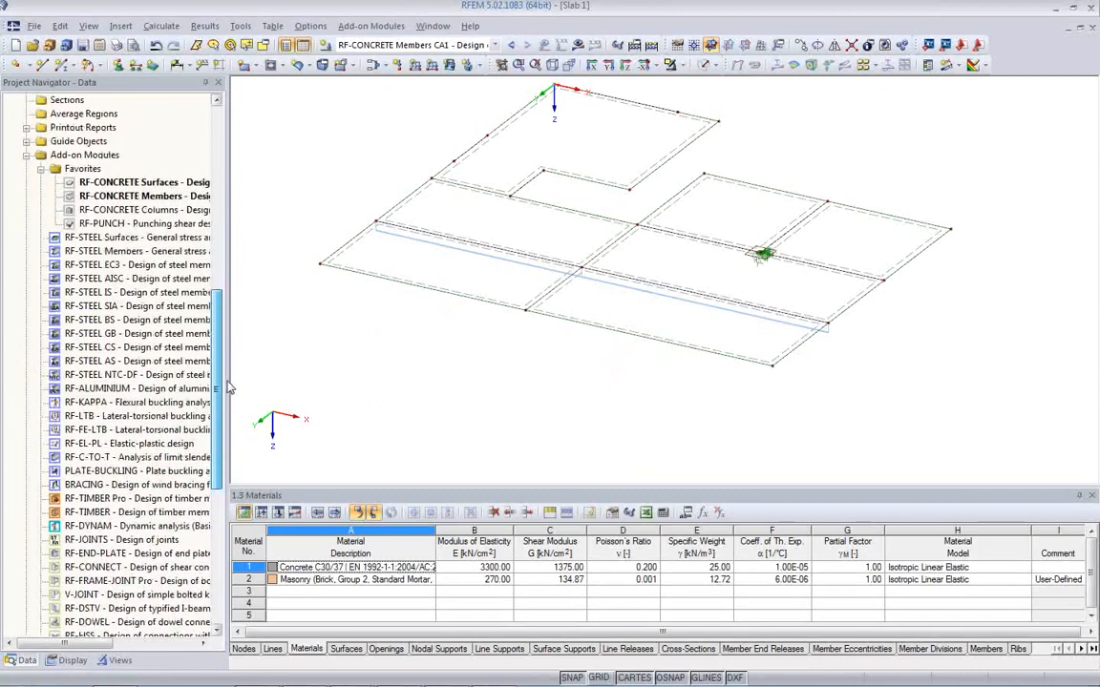
pyautogui.scroll(6, 202, 349)
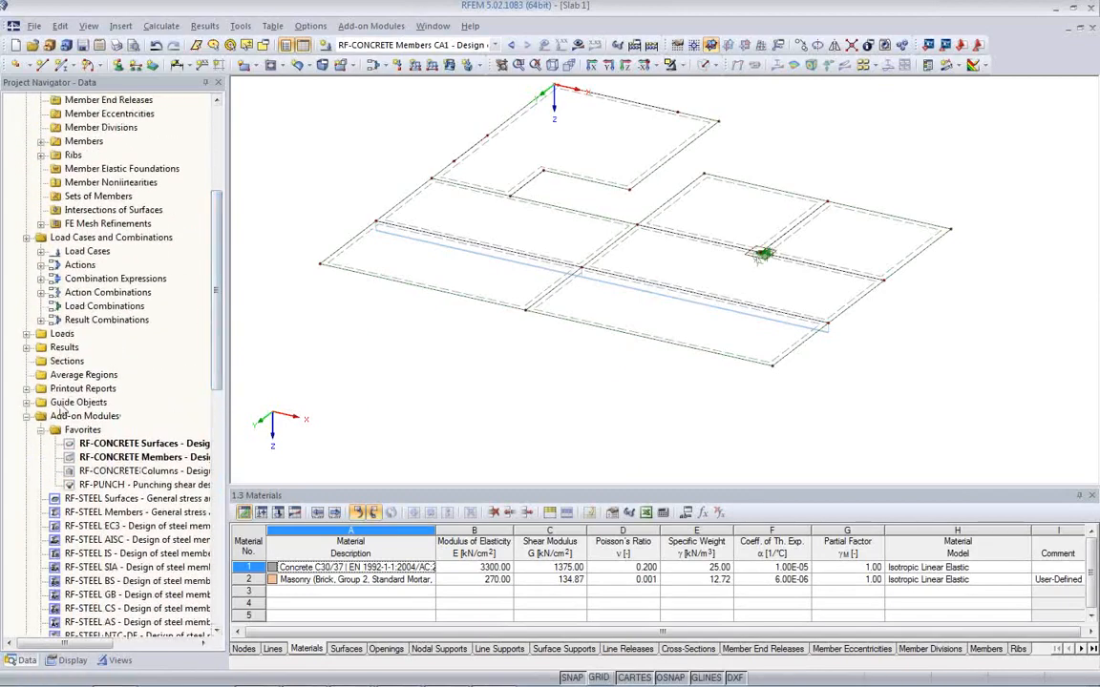
pyautogui.click(27, 390)
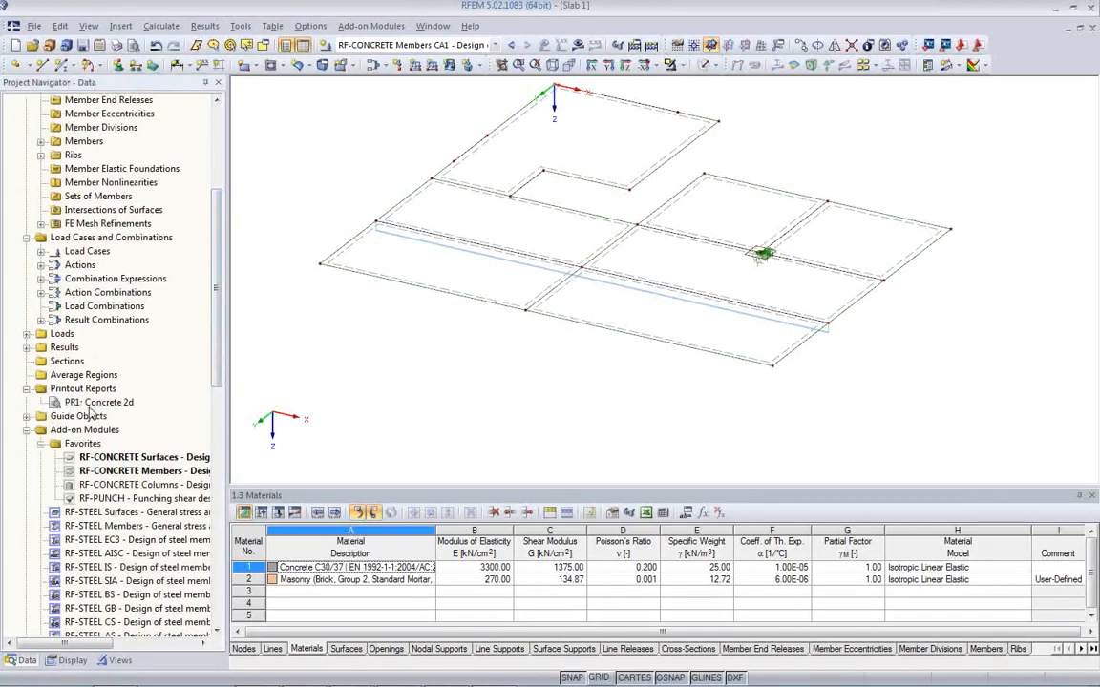
pyautogui.click(93, 405)
pyautogui.doubleClick(93, 405)
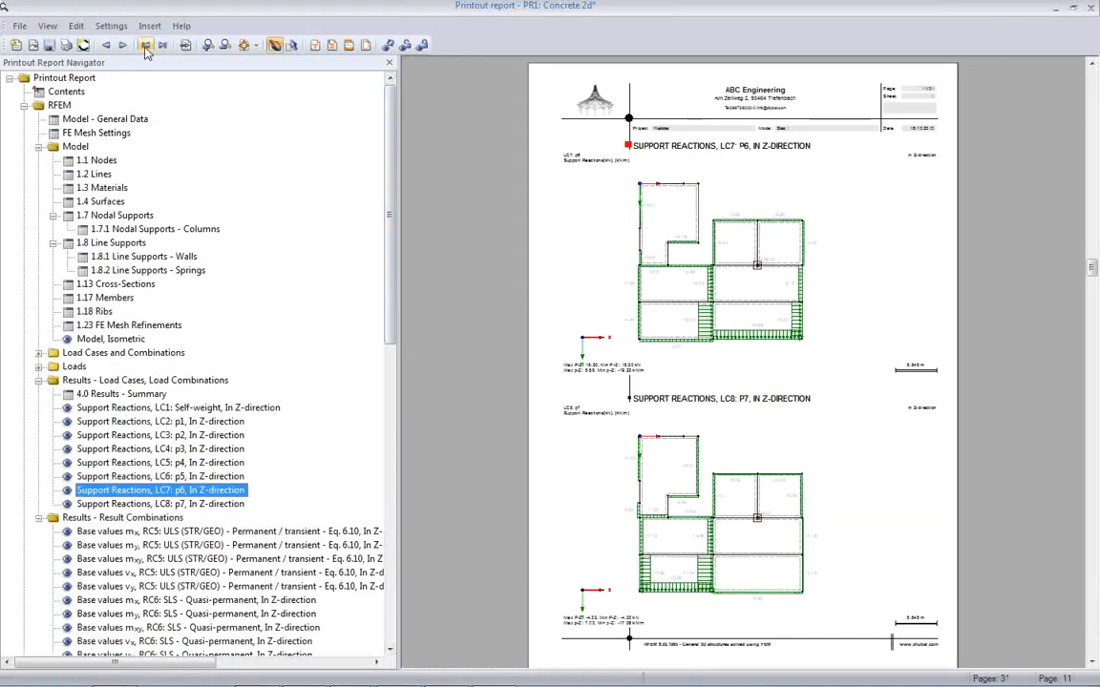
# Set the printout report preview to show two pages side by side.
pyautogui.click(46, 25)
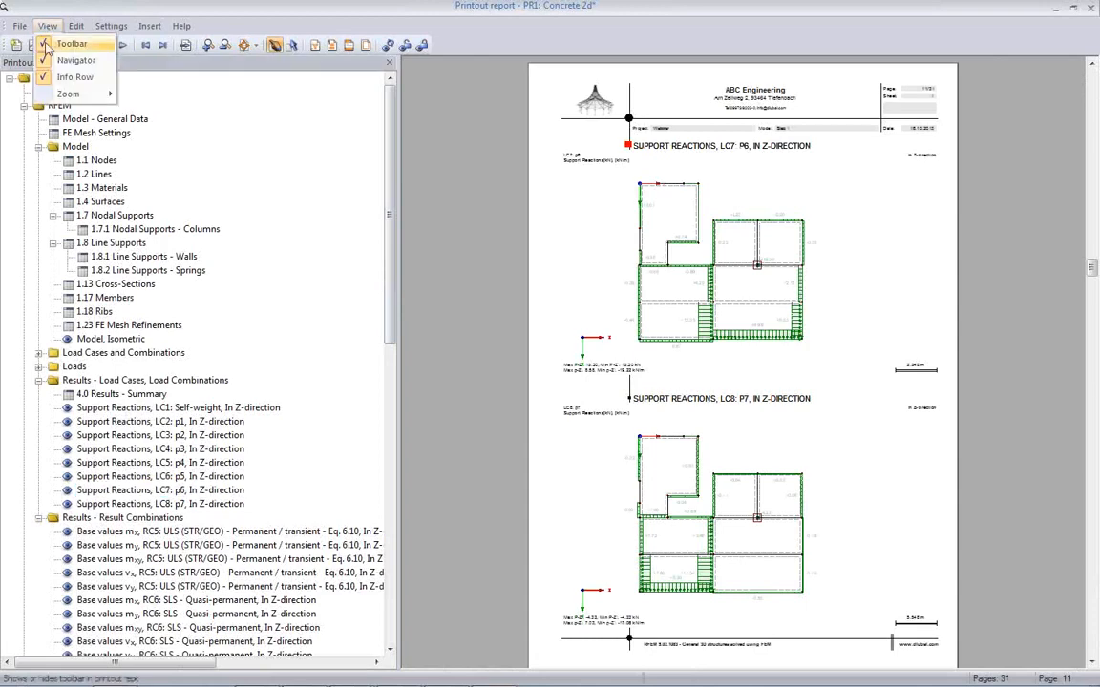
pyautogui.moveTo(66, 96)
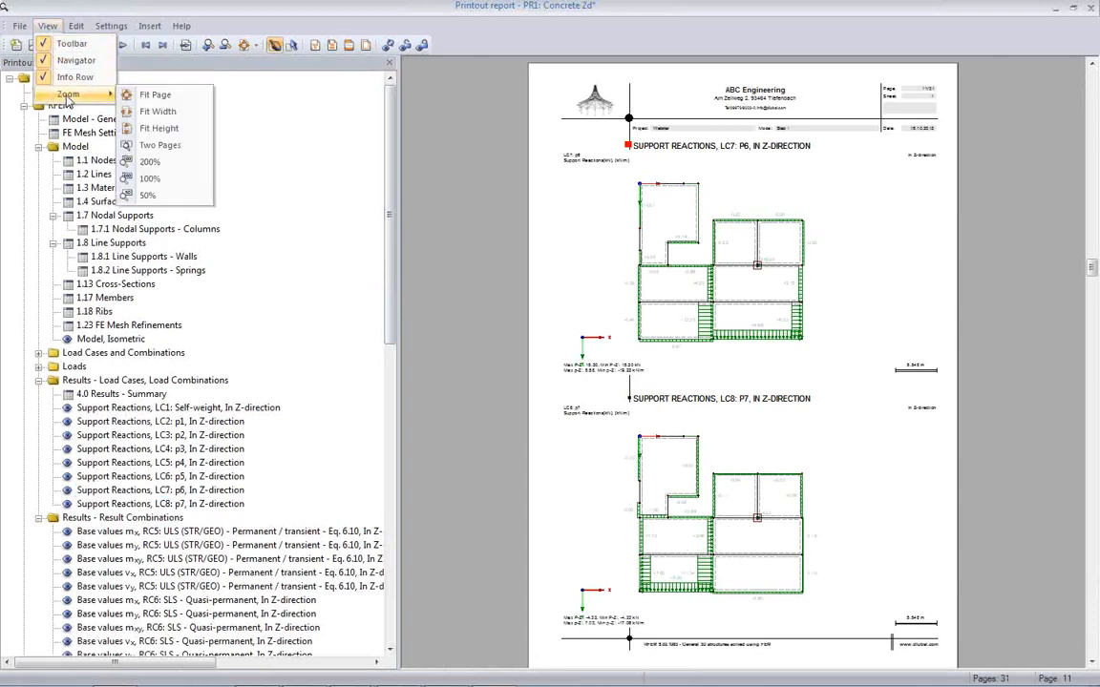
pyautogui.click(155, 145)
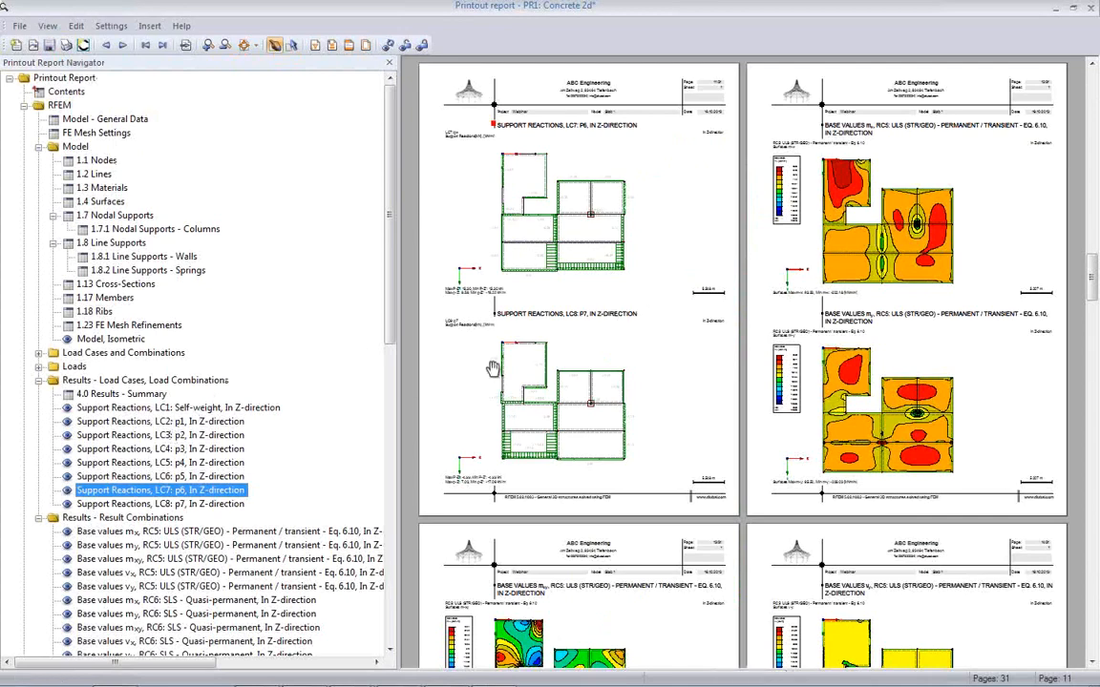
# Review the report pages with the results summary, support reactions, base values for RC5 and RC6, and member result diagrams.
pyautogui.scroll(10, 622, 374)
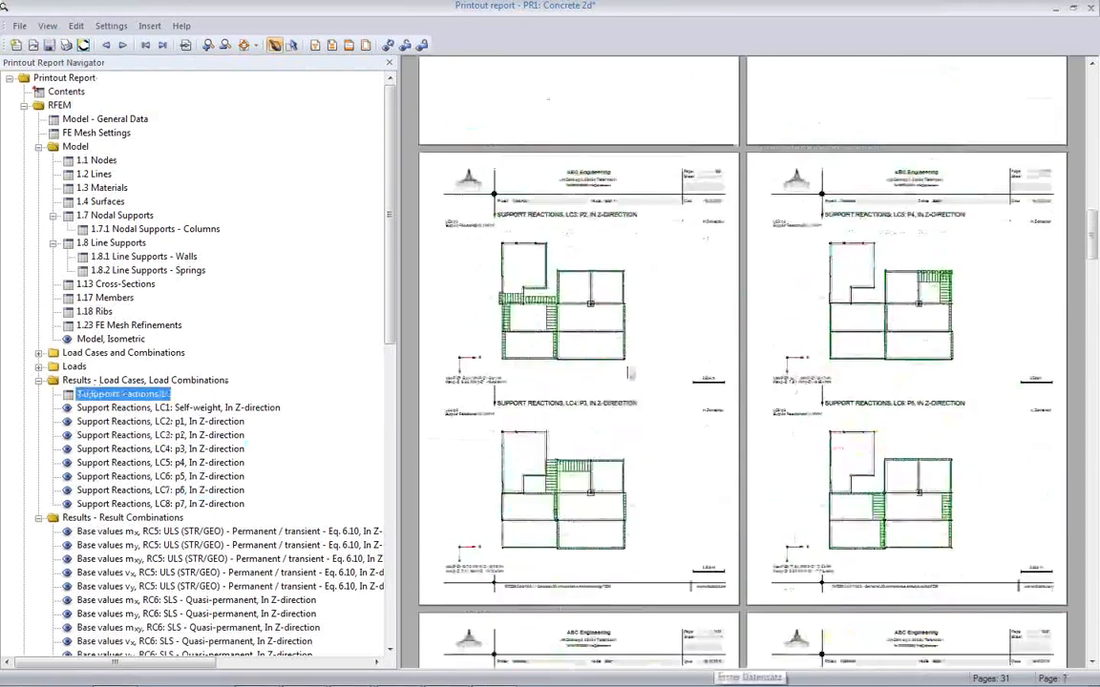
pyautogui.scroll(4, 627, 368)
pyautogui.scroll(-6, 628, 362)
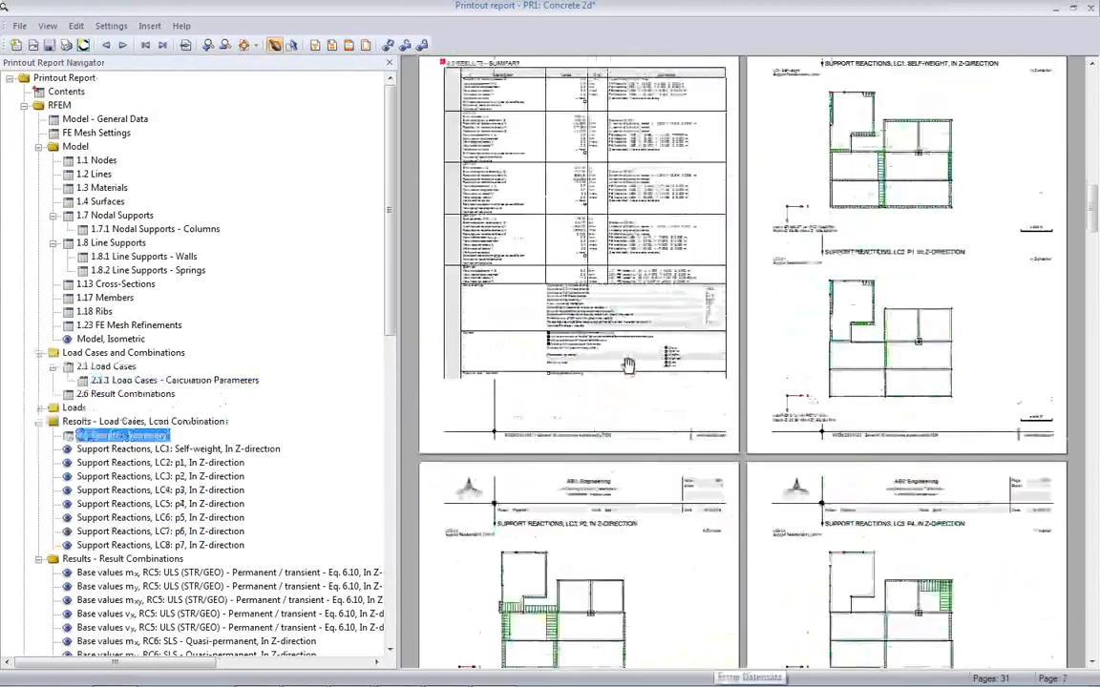
pyautogui.scroll(-8, 628, 363)
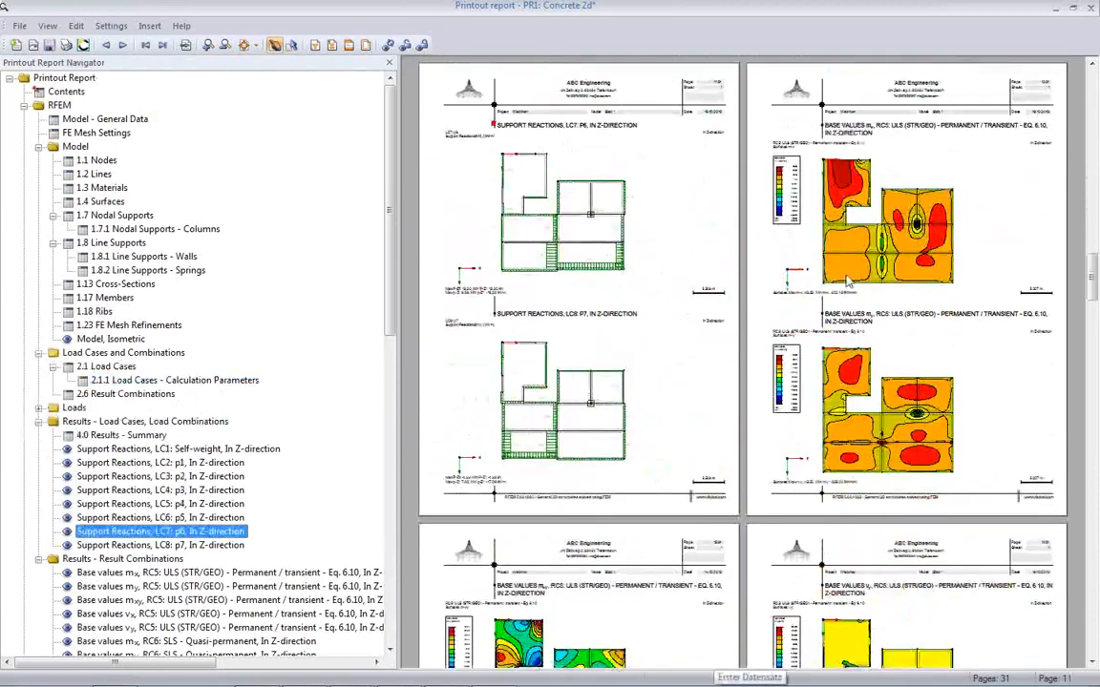
pyautogui.scroll(-5, 855, 363)
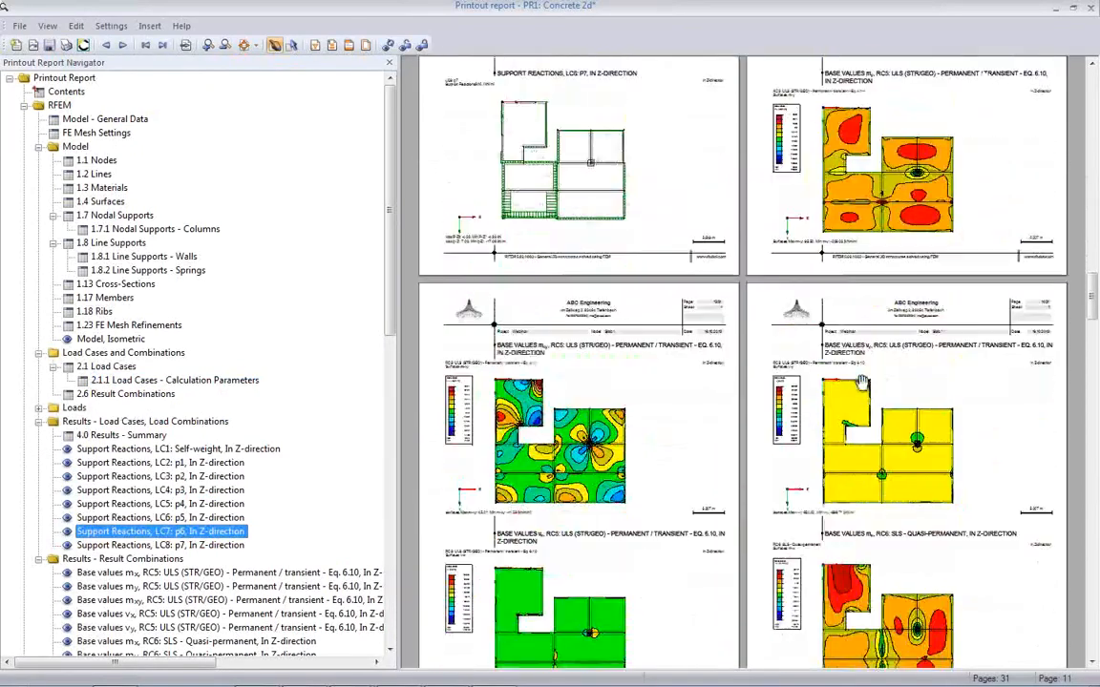
pyautogui.scroll(-10, 940, 375)
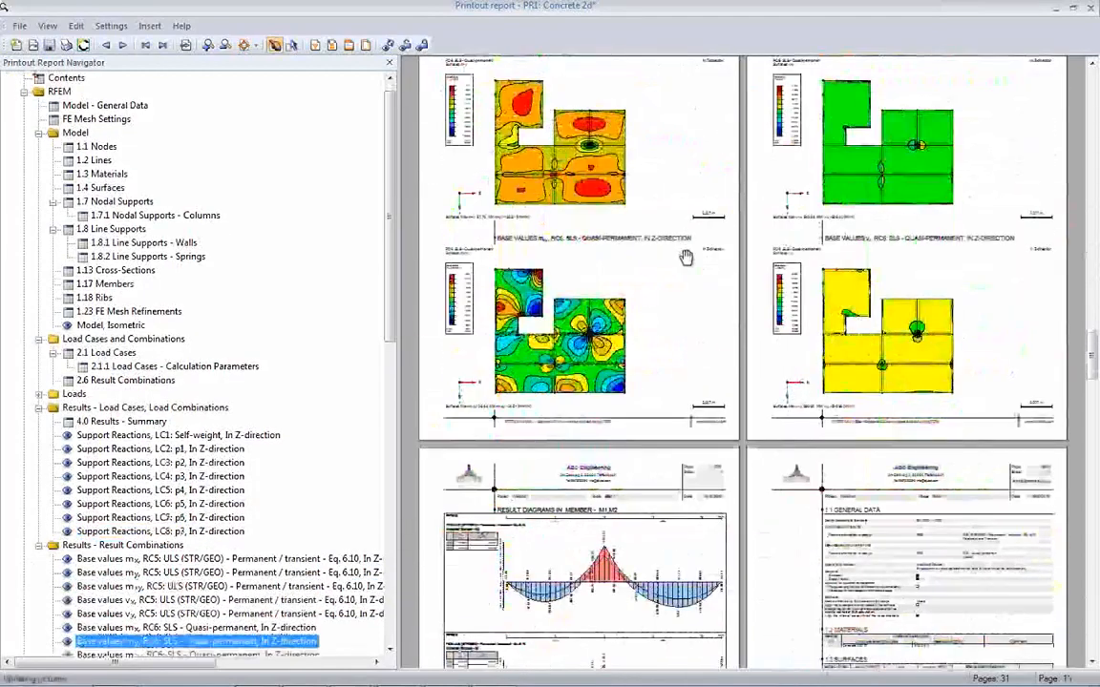
pyautogui.scroll(-5, 844, 402)
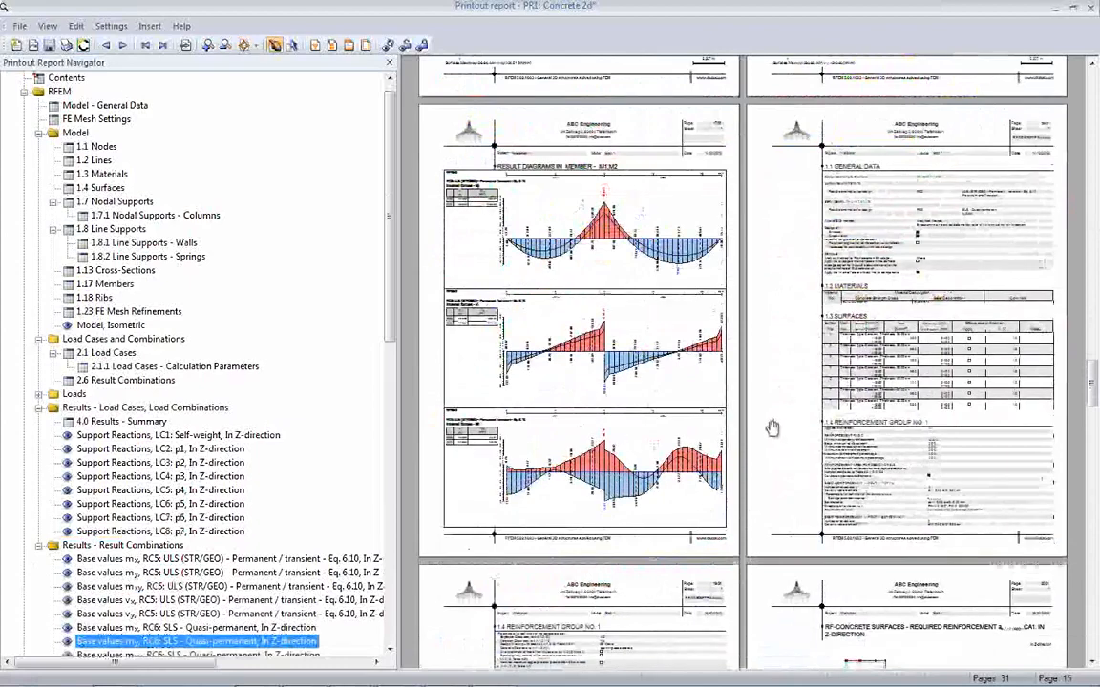
# Review the RF-CONCRETE Surfaces and RF-CONCRETE Members pages, from the reinforcement group data to the wk and ul,z graphic.
pyautogui.scroll(-3, 769, 430)
pyautogui.scroll(-5, 947, 218)
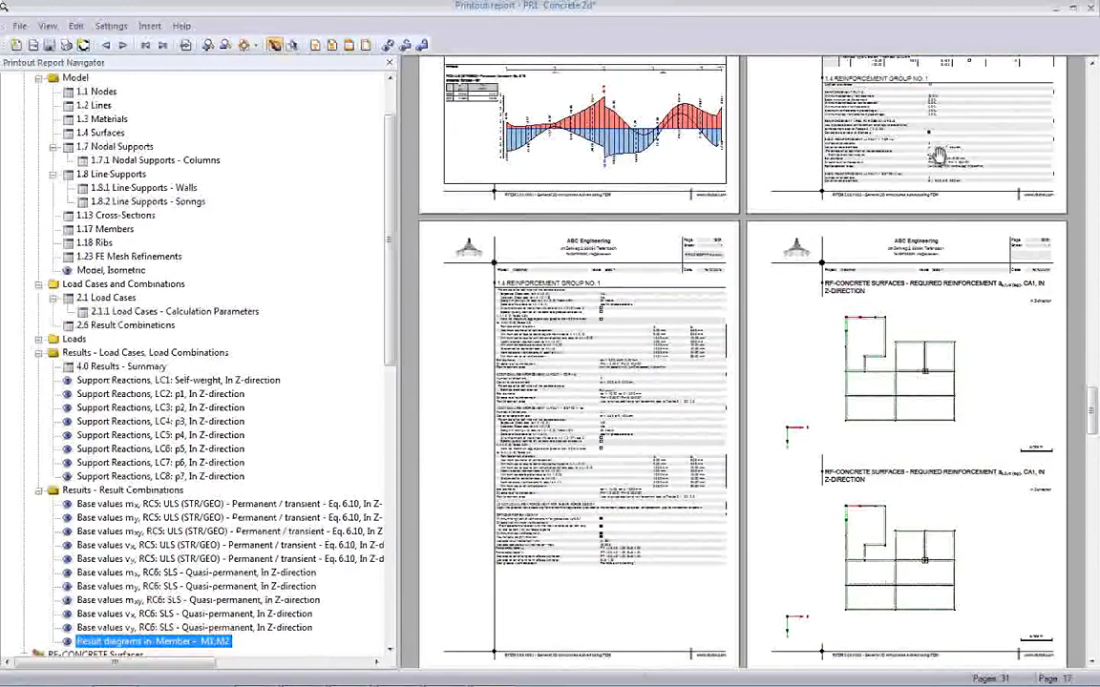
pyautogui.scroll(4, 918, 169)
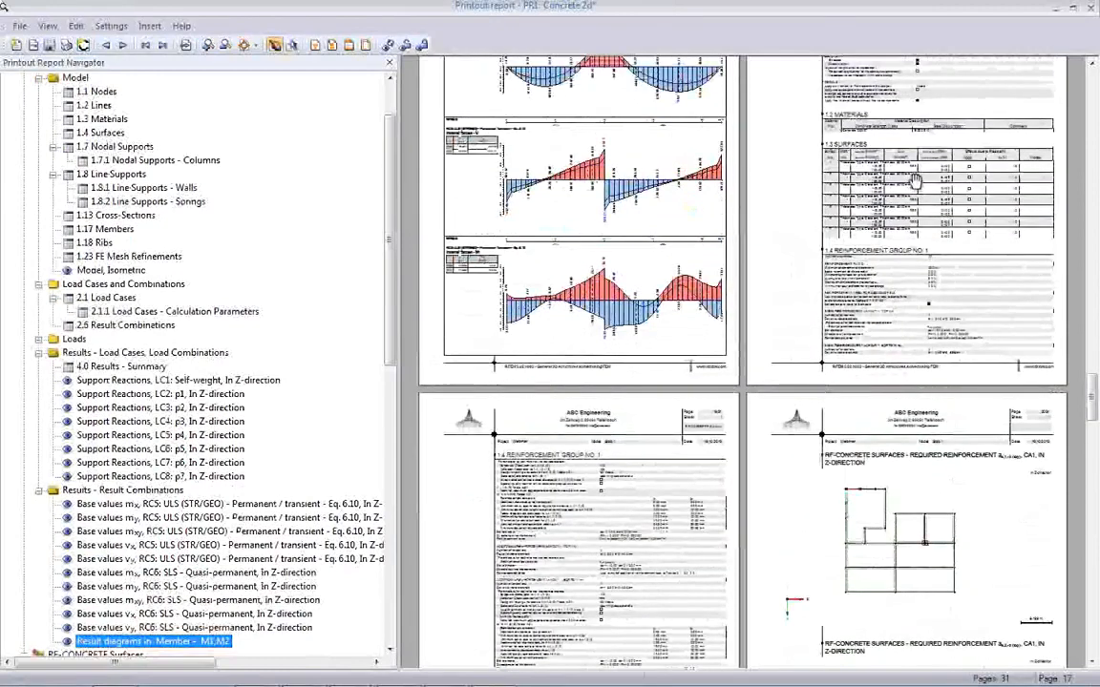
pyautogui.scroll(-10, 912, 182)
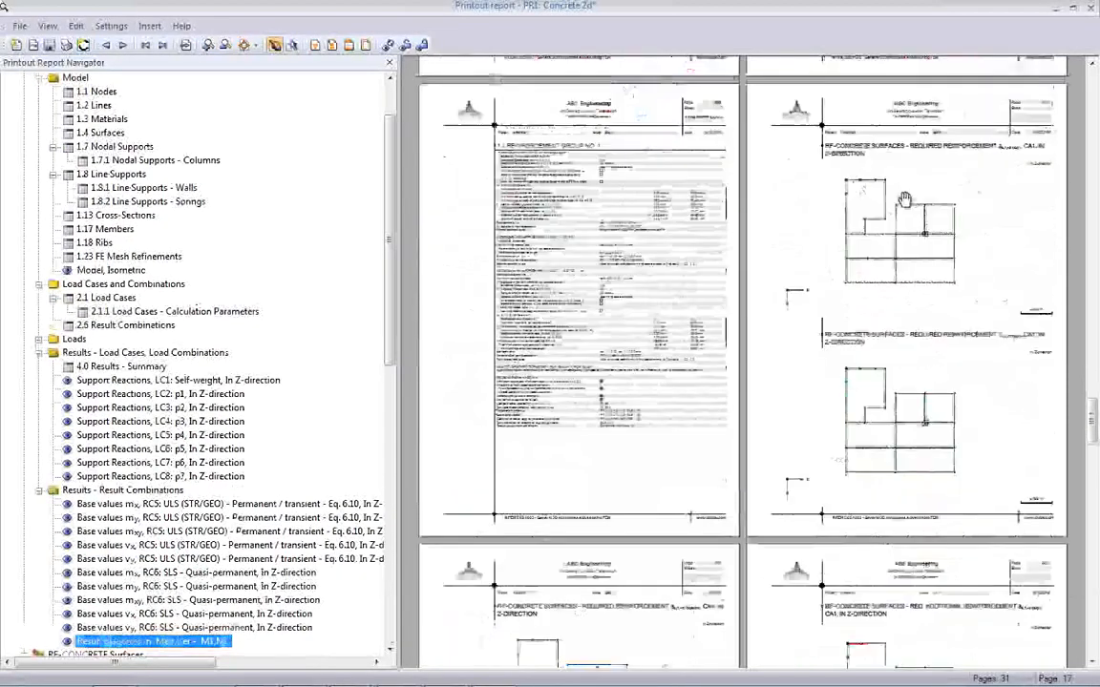
pyautogui.scroll(-10, 856, 373)
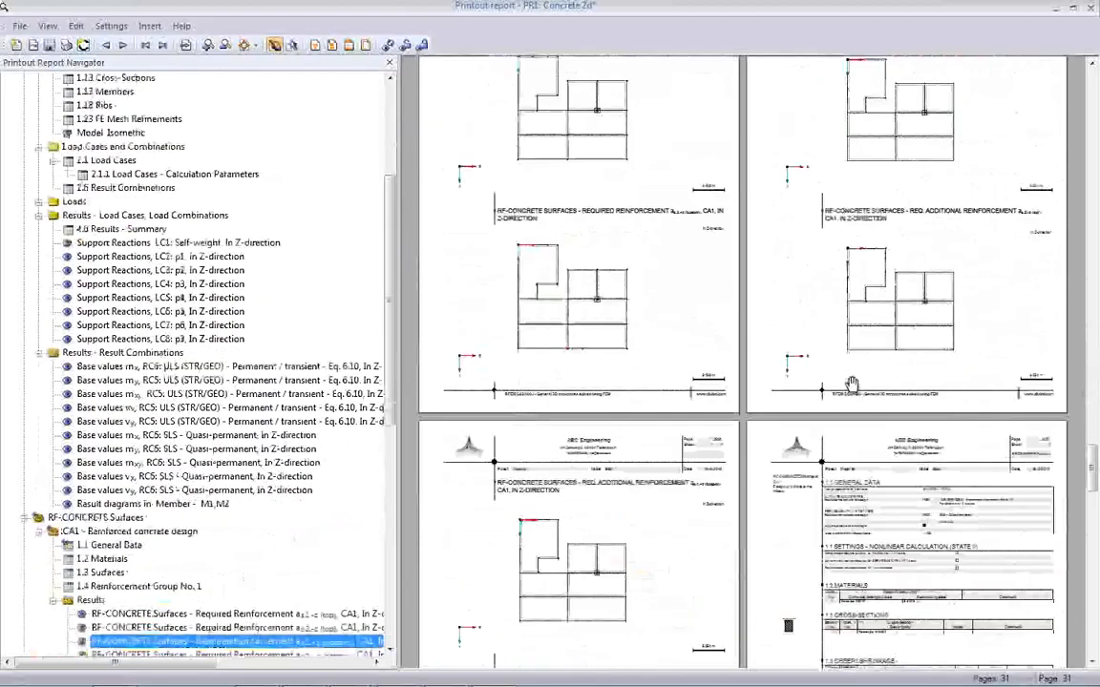
pyautogui.scroll(-10, 853, 378)
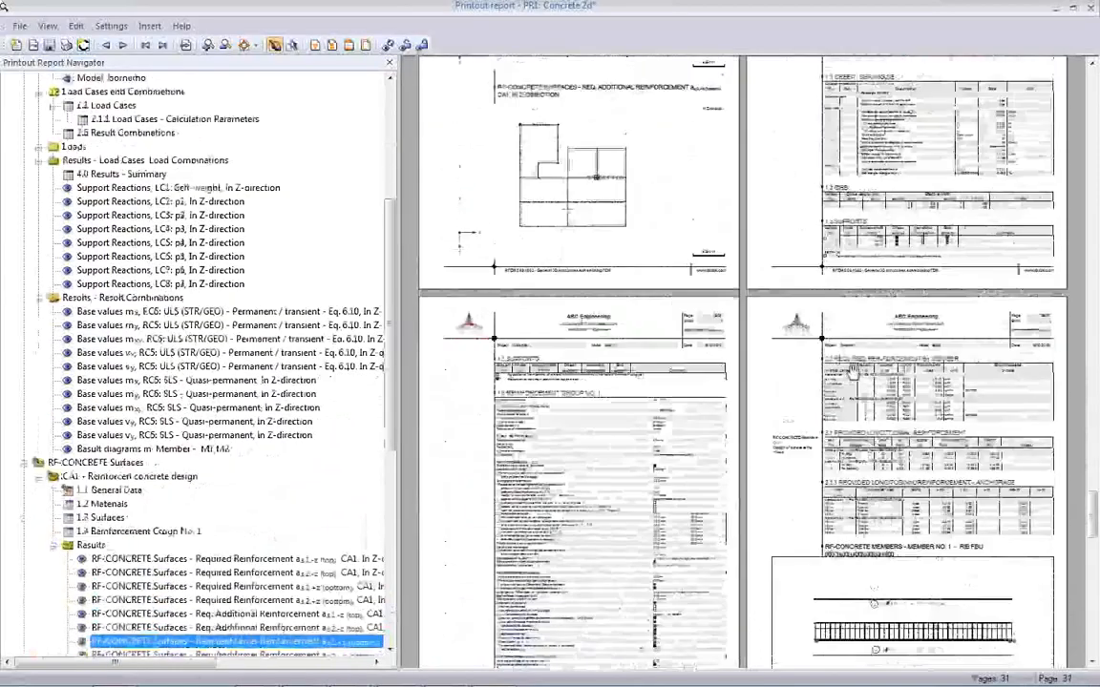
pyautogui.scroll(-8, 852, 369)
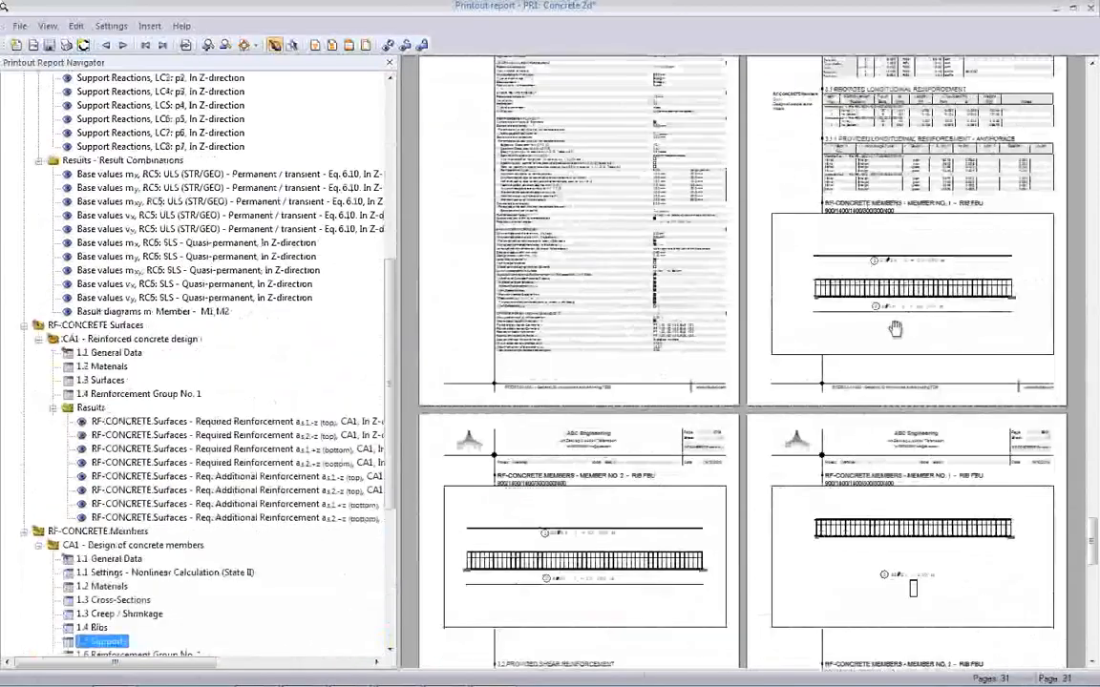
pyautogui.scroll(-8, 898, 329)
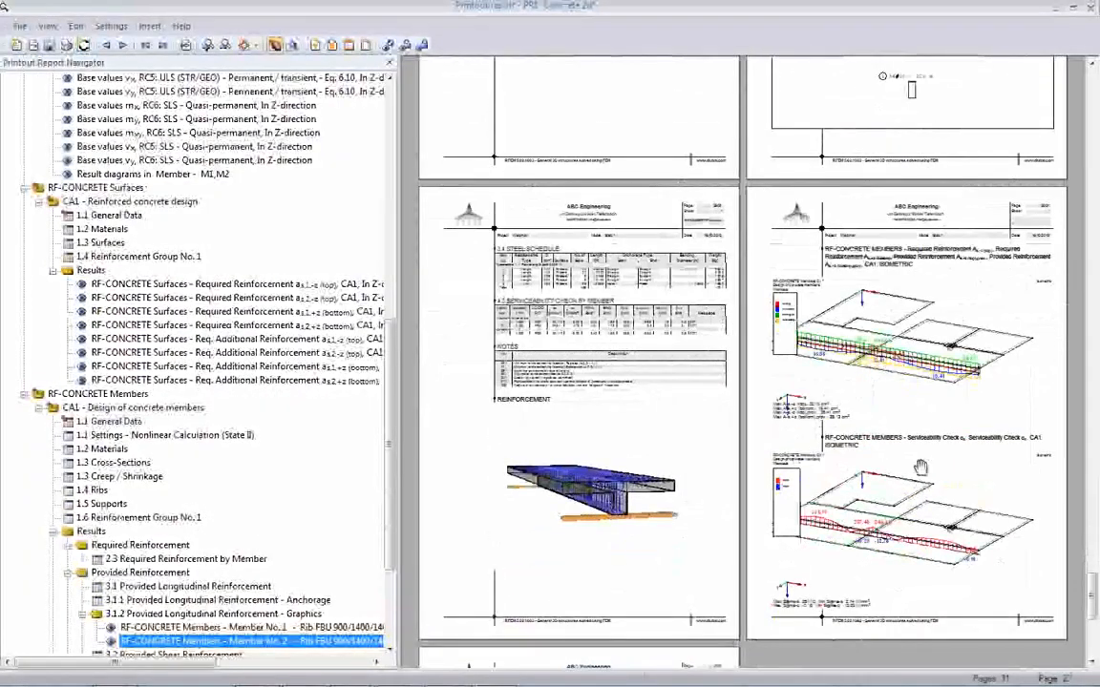
pyautogui.scroll(-5, 871, 455)
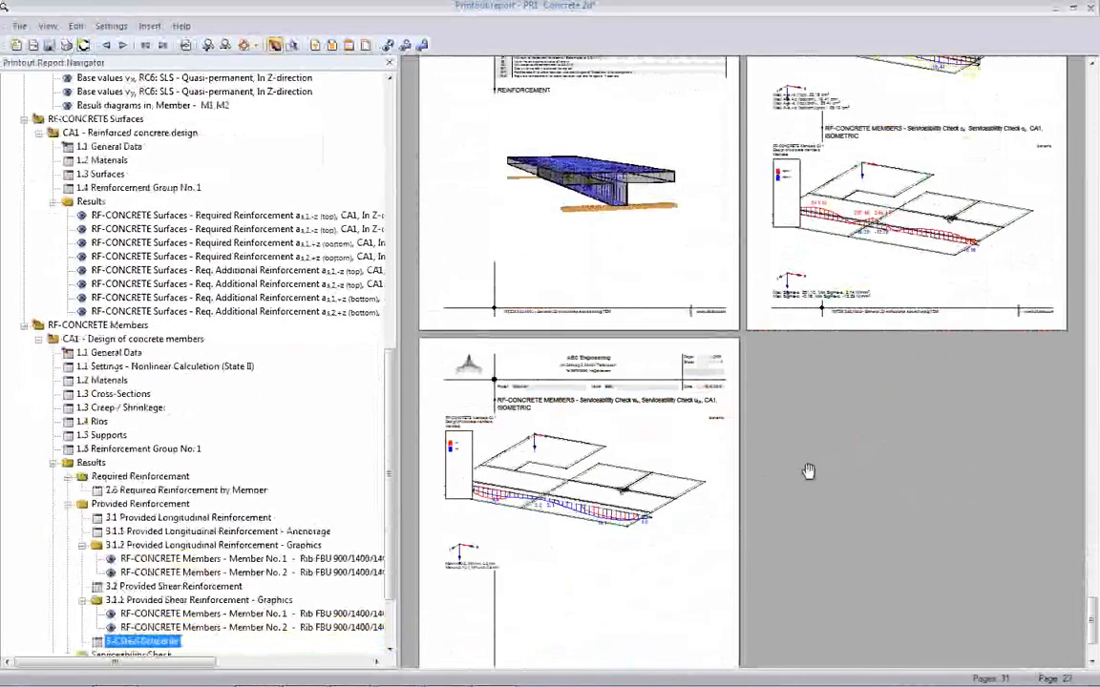
pyautogui.scroll(-2, 807, 472)
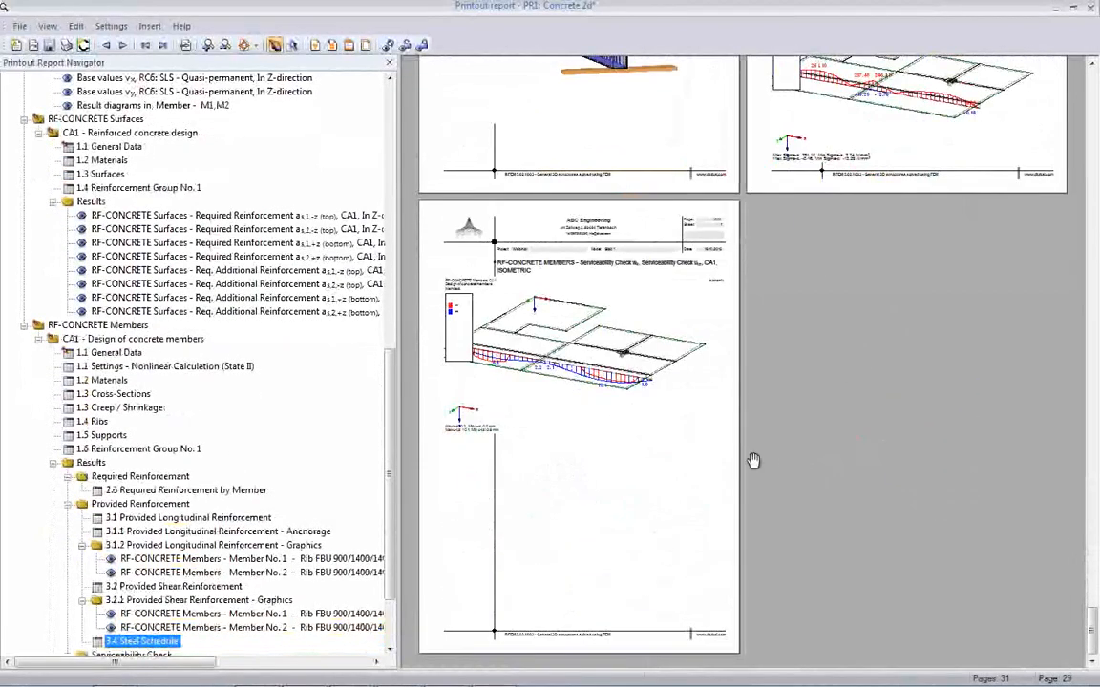
pyautogui.scroll(10, 521, 452)
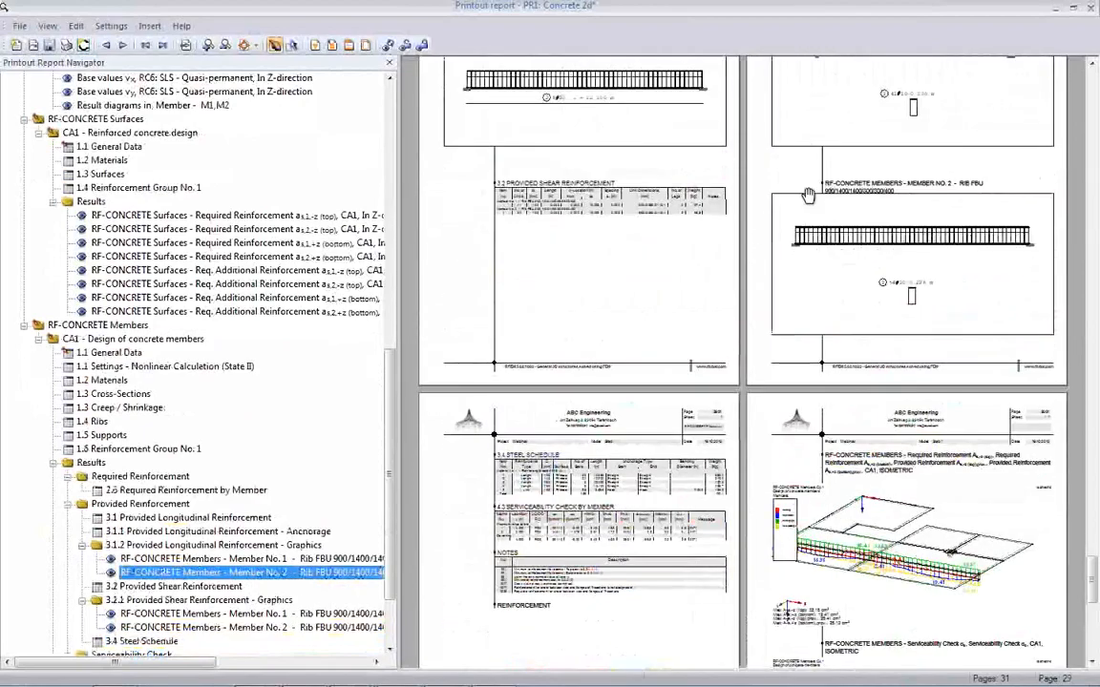
pyautogui.scroll(20, 757, 349)
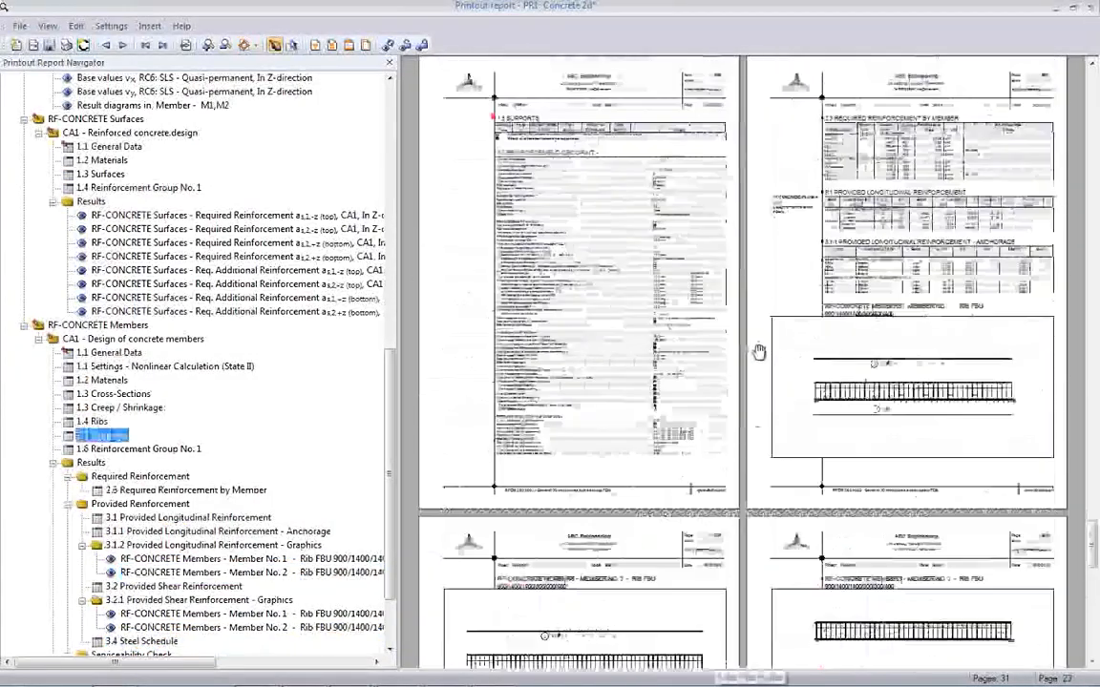
pyautogui.scroll(4, 754, 306)
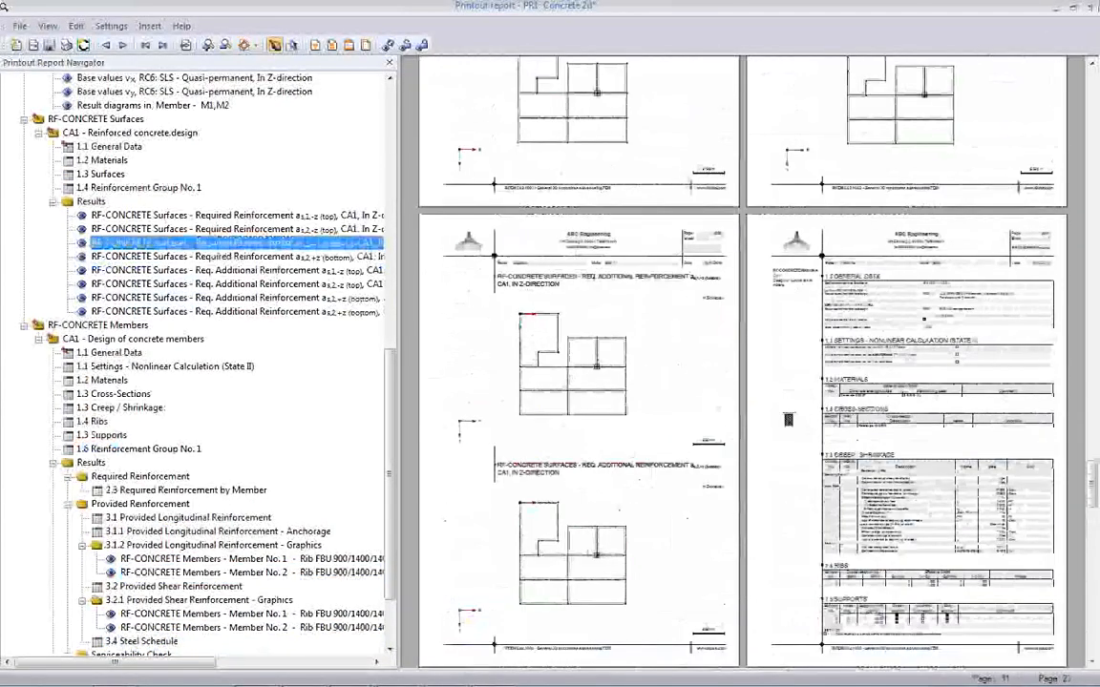
# Save and close the printout report and calculate the RF-CONCRETE Surfaces CA1 - Reinforced concrete design case.
pyautogui.click(1091, 7)
pyautogui.click(483, 372)
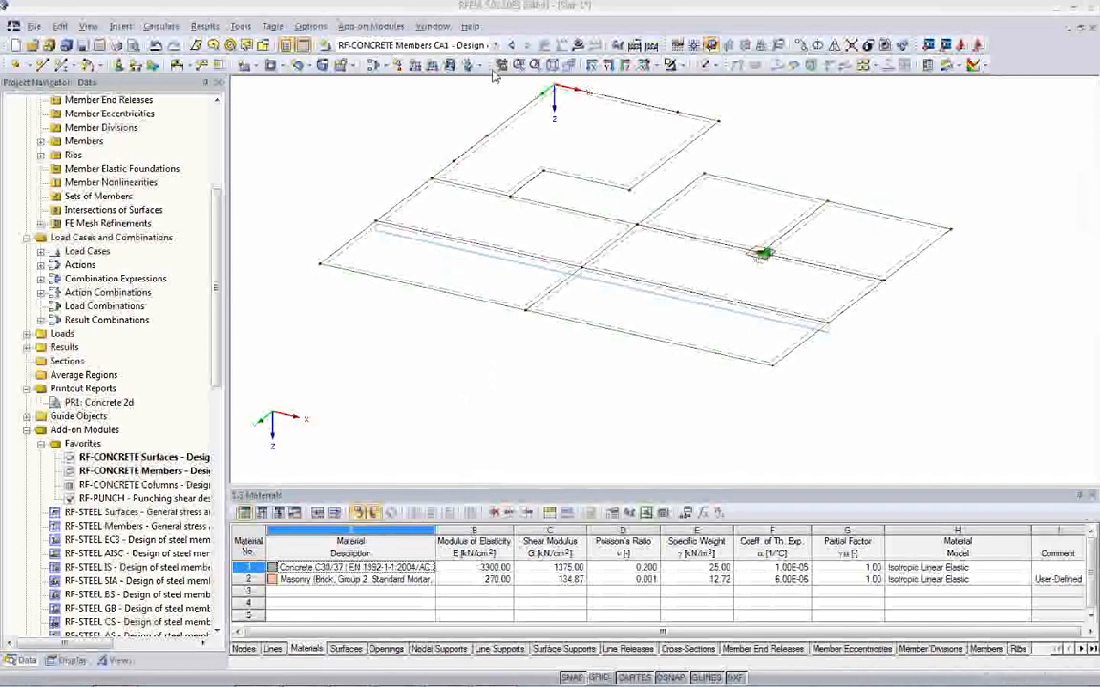
pyautogui.click(494, 45)
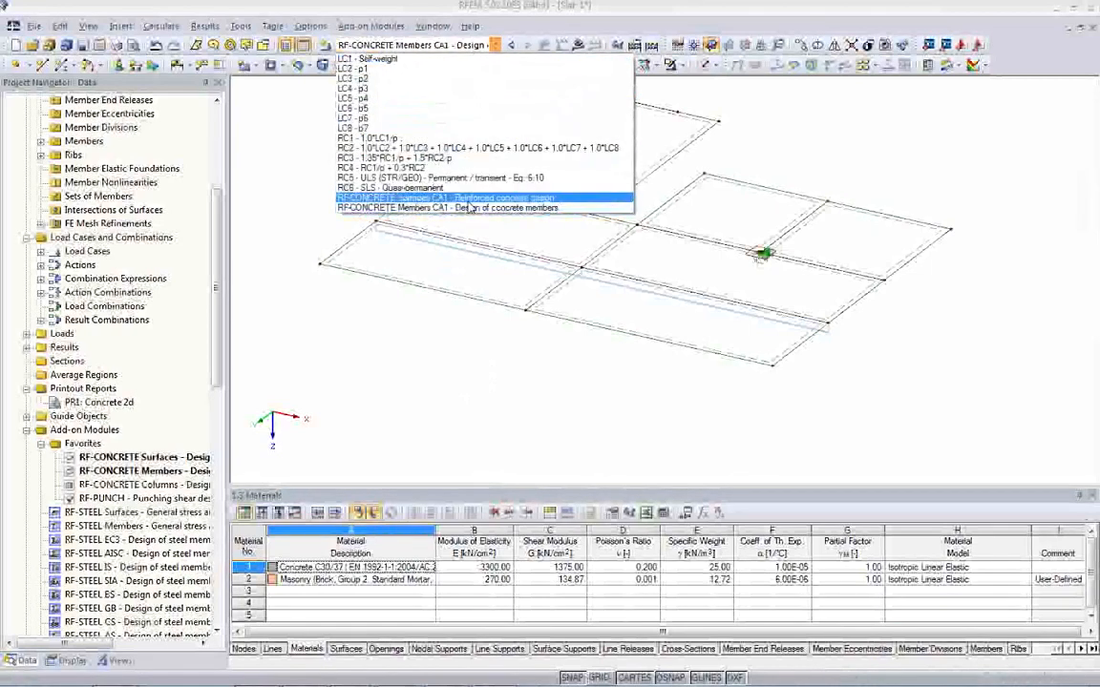
pyautogui.click(469, 200)
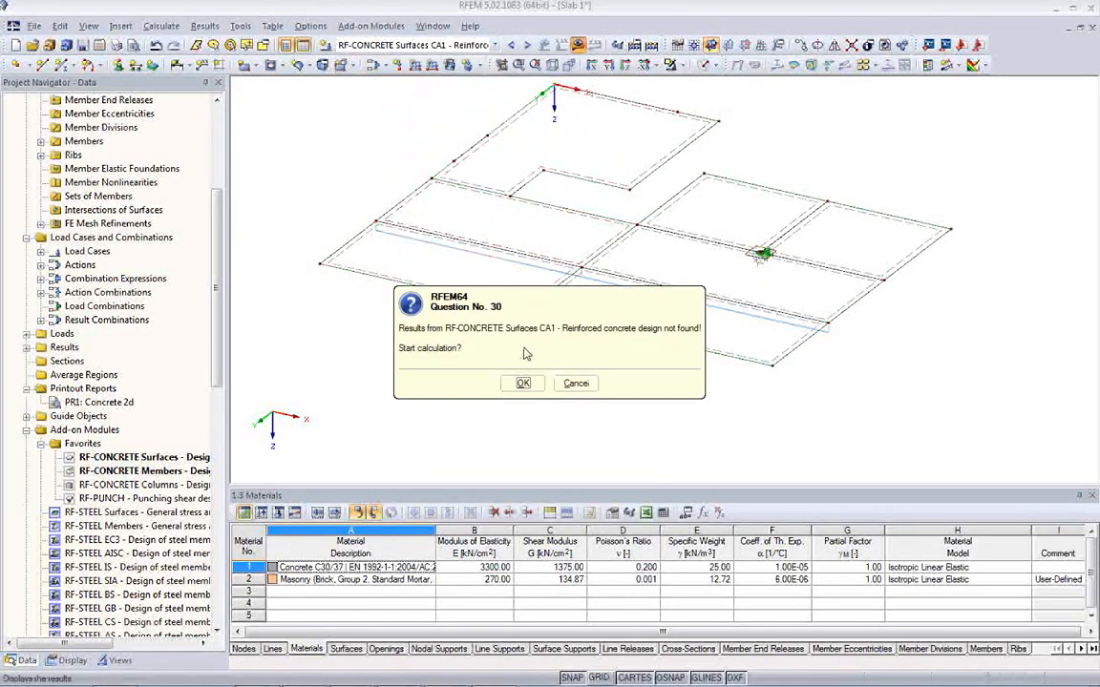
pyautogui.click(523, 383)
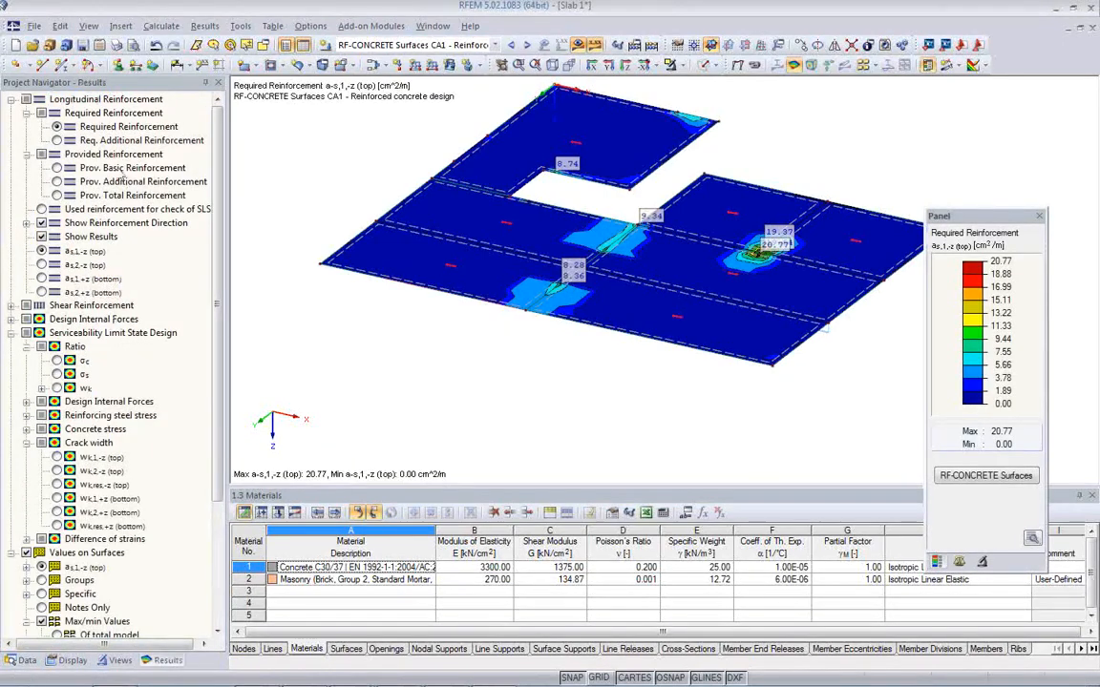
# Reopen printout report PR1: Concrete 2d and review its pages from the contents and model data to the support reactions.
pyautogui.click(23, 660)
pyautogui.doubleClick(82, 404)
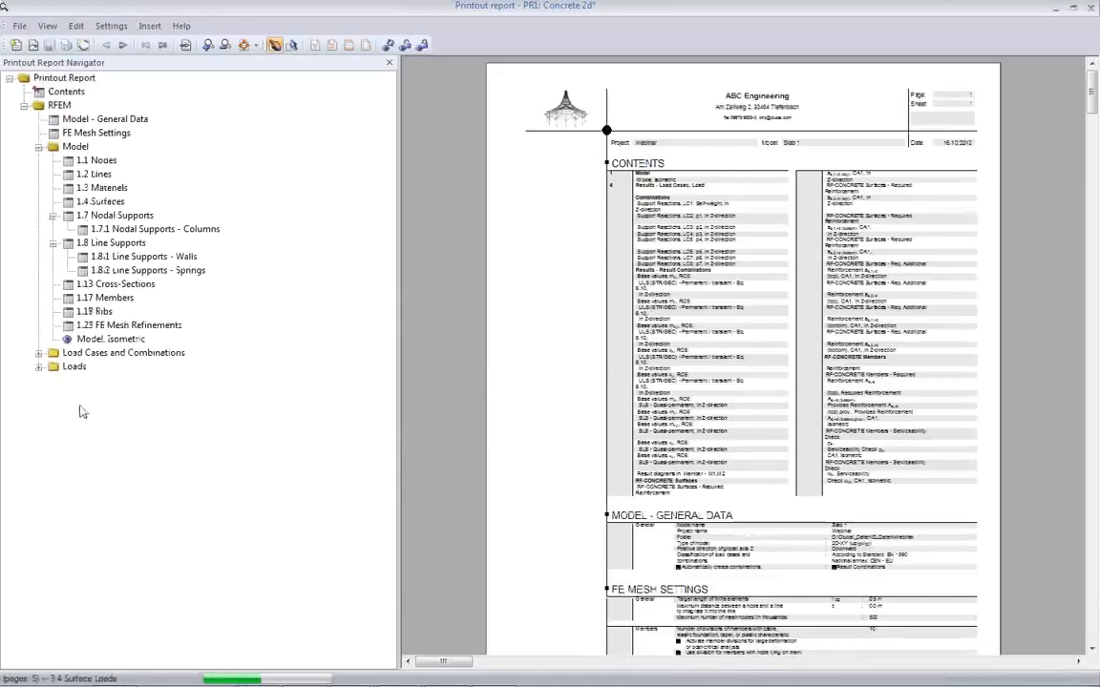
pyautogui.scroll(-3, 501, 488)
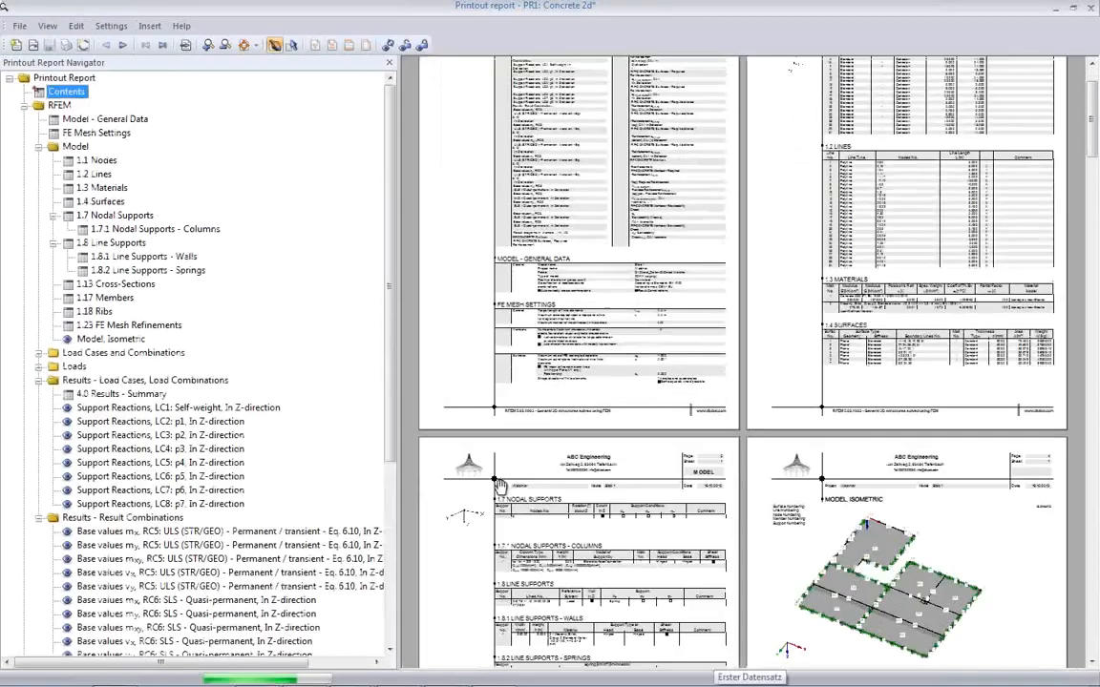
pyautogui.scroll(-10, 516, 492)
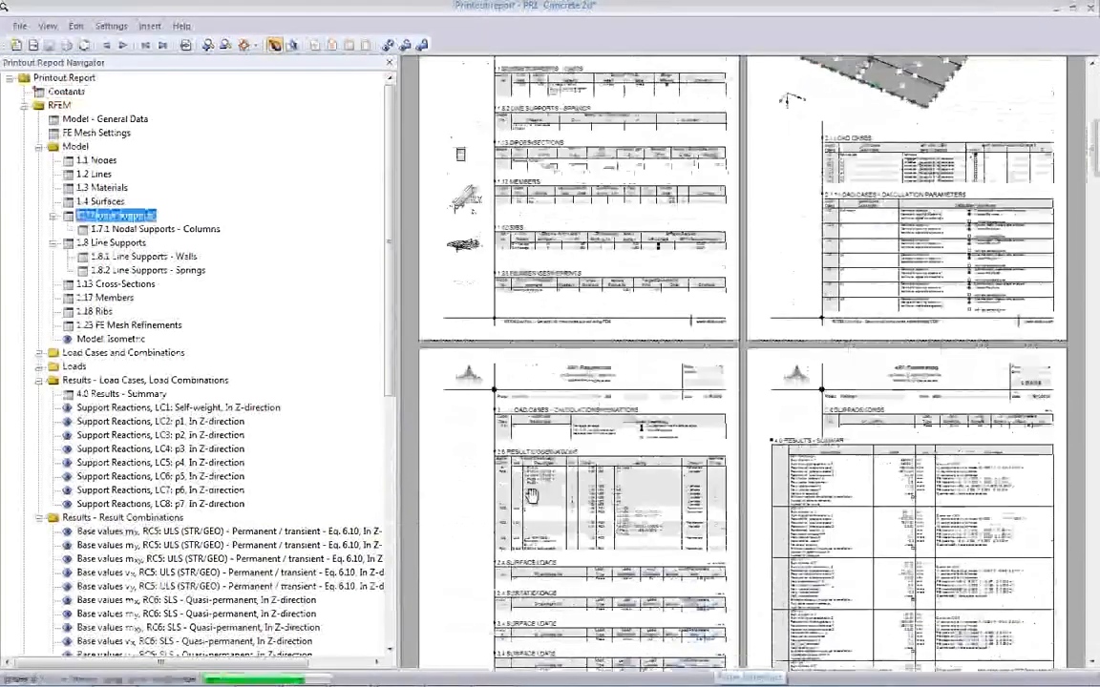
pyautogui.scroll(-8, 531, 493)
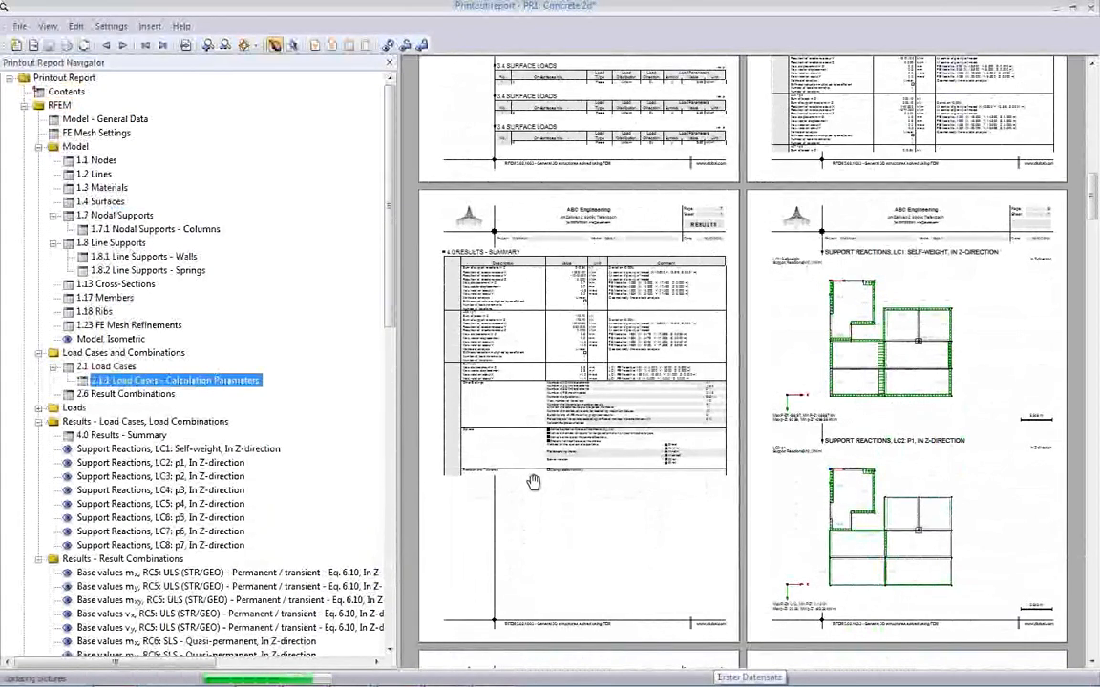
pyautogui.scroll(-3, 533, 481)
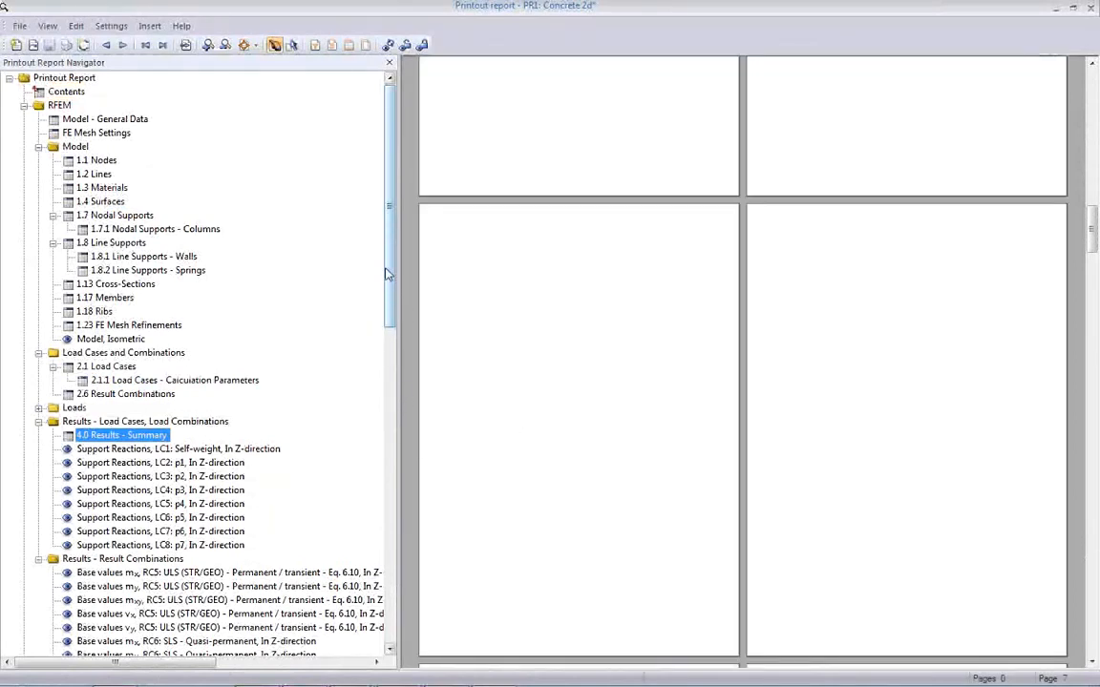
pyautogui.scroll(-5, 387, 275)
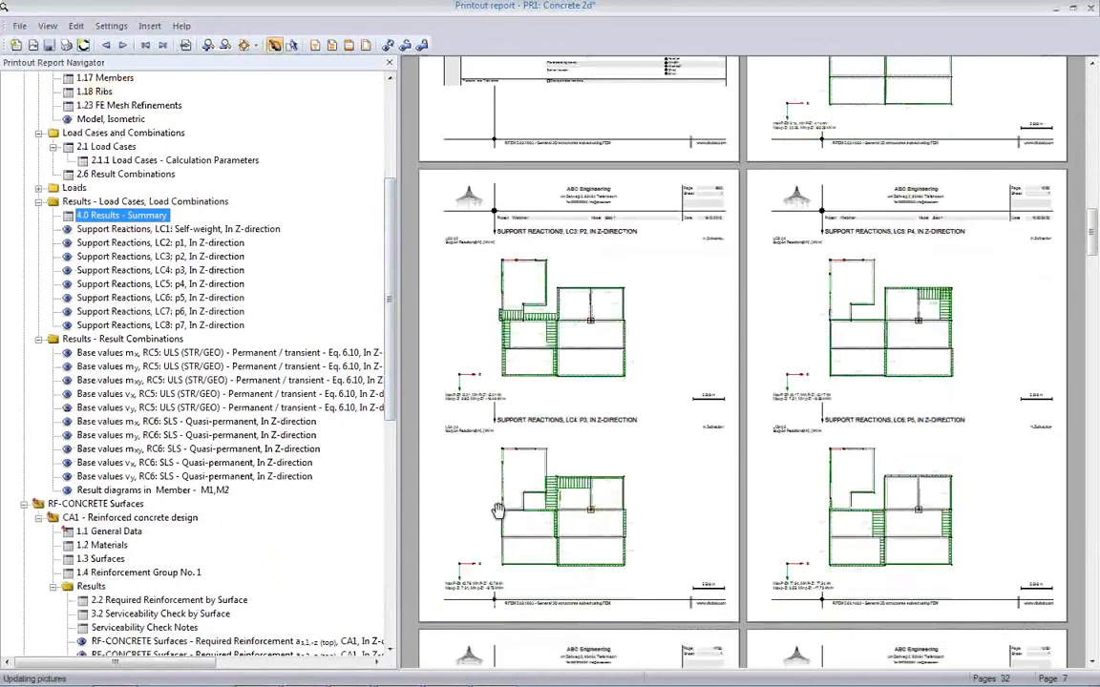
# Review the report's result combination, RF-CONCRETE Surfaces and RF-CONCRETE Members pages, and close the report.
pyautogui.scroll(-10, 497, 511)
pyautogui.scroll(-8, 511, 503)
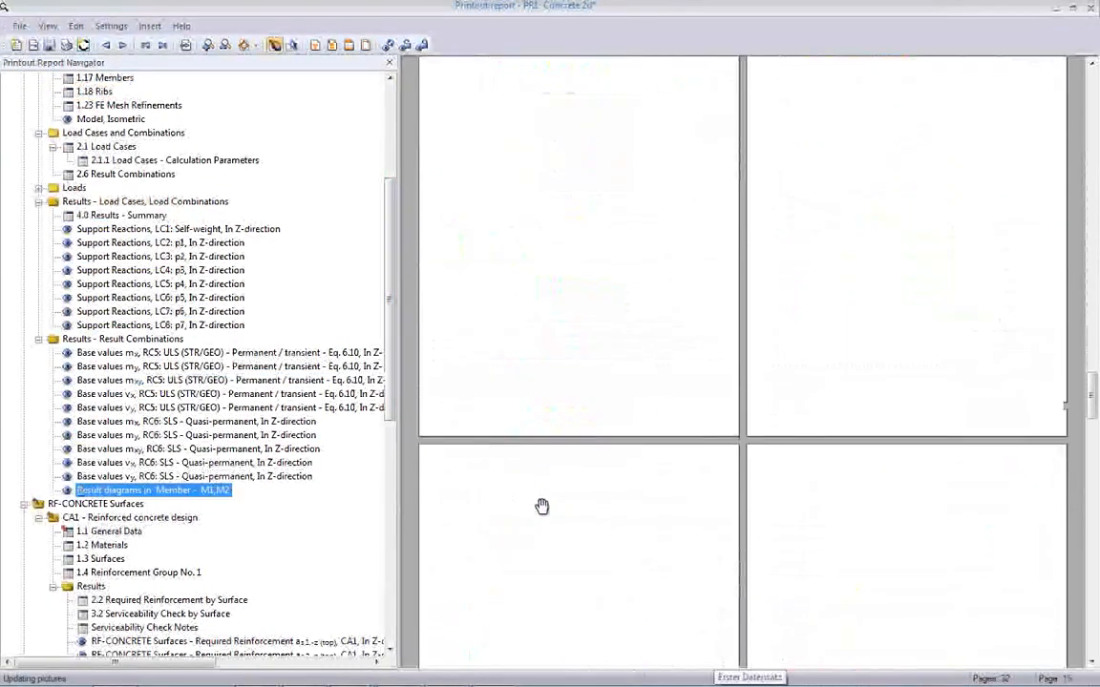
pyautogui.scroll(-3, 541, 506)
pyautogui.scroll(-8, 542, 504)
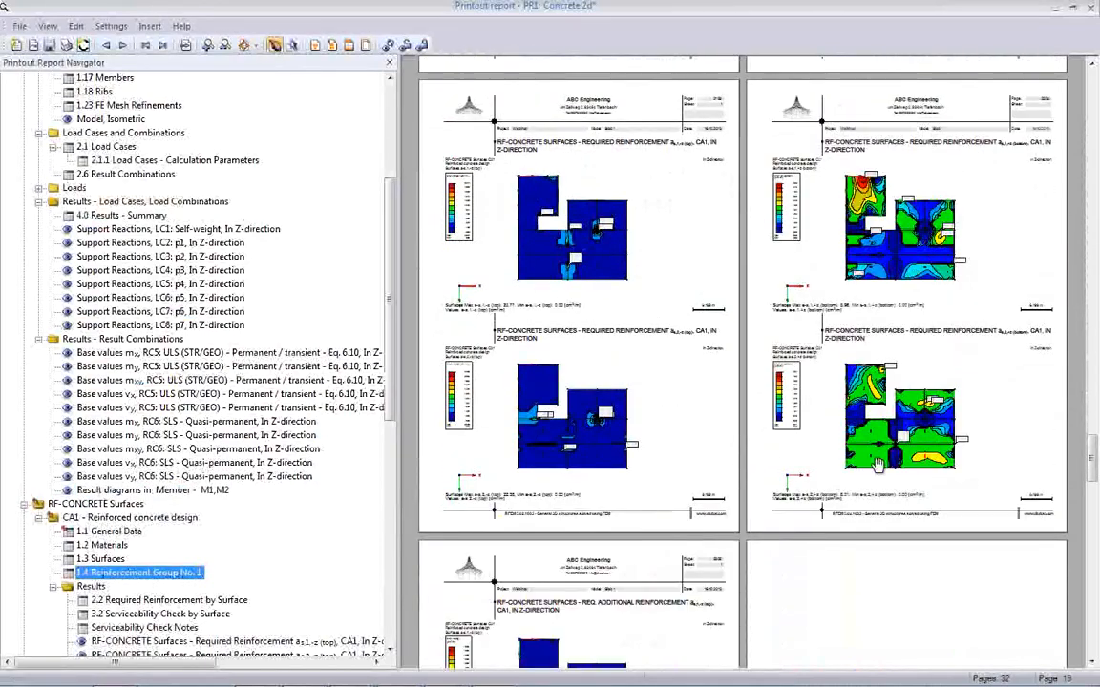
pyautogui.scroll(-2, 886, 445)
pyautogui.scroll(-4, 779, 539)
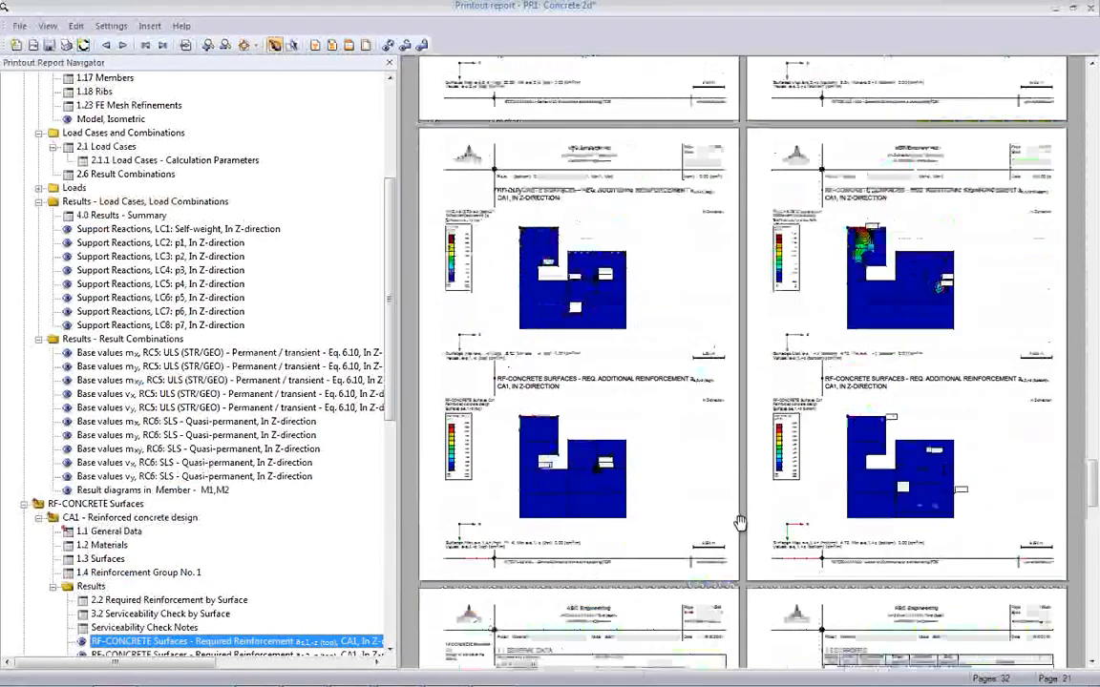
pyautogui.scroll(-6, 805, 477)
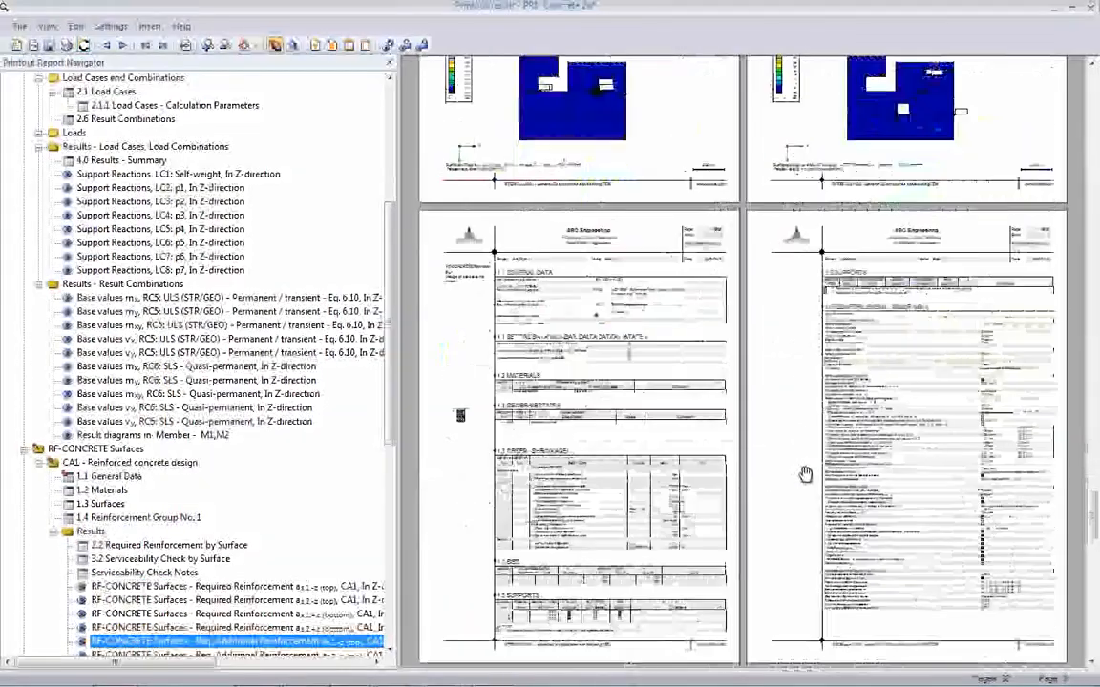
pyautogui.scroll(-6, 804, 474)
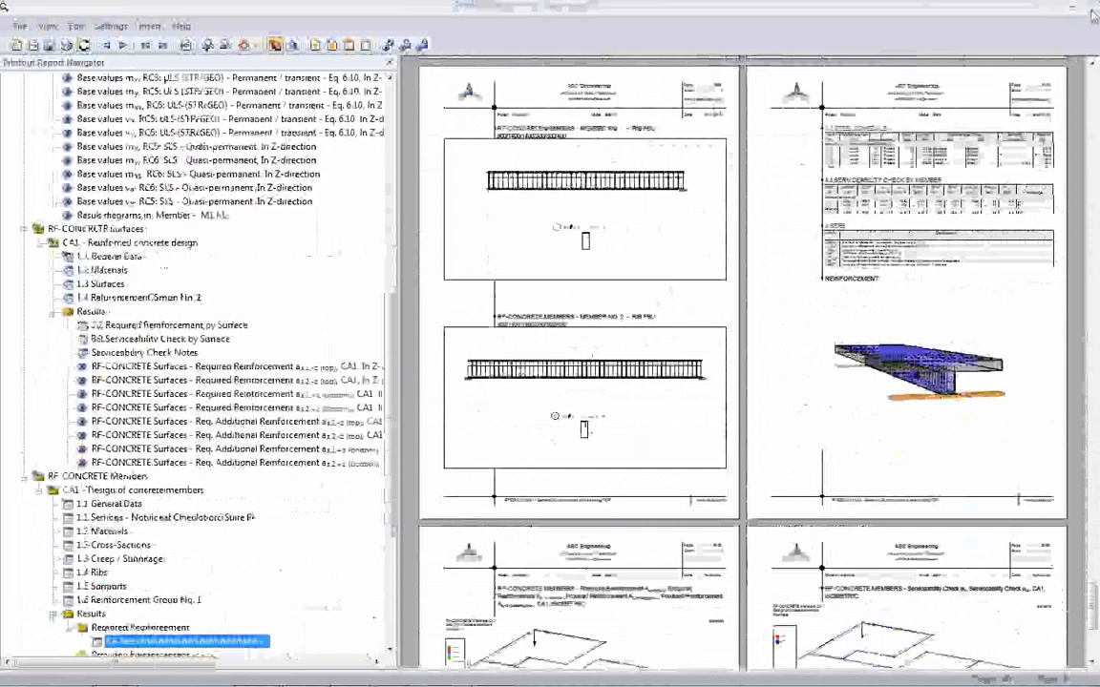
pyautogui.click(1088, 8)
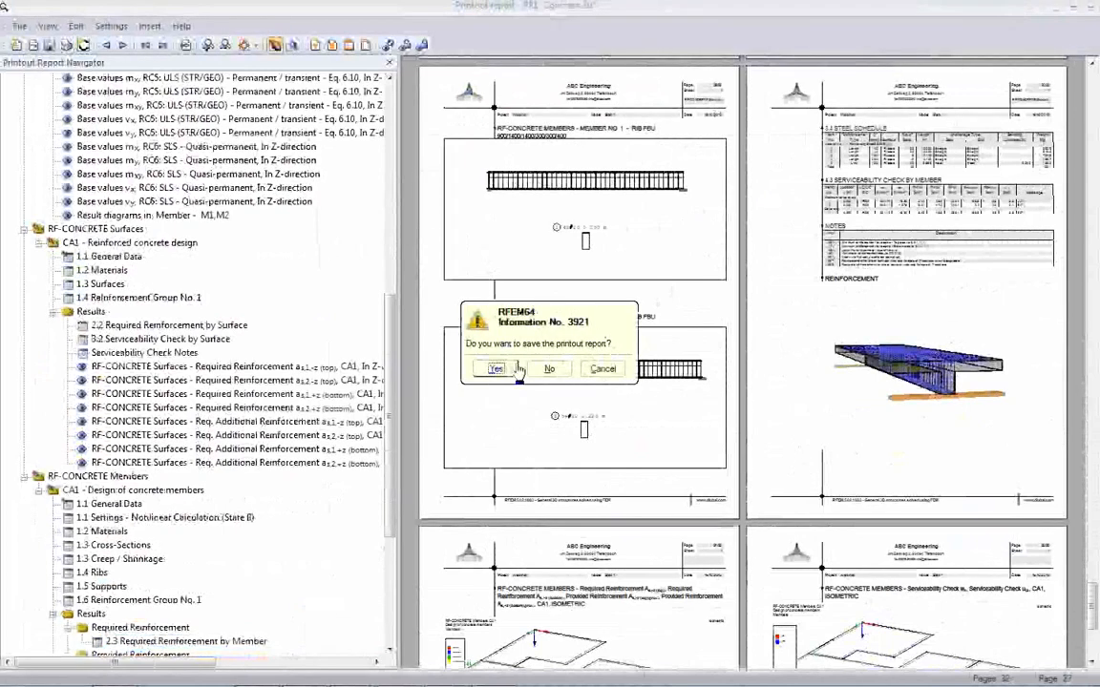
pyautogui.press('Escape')
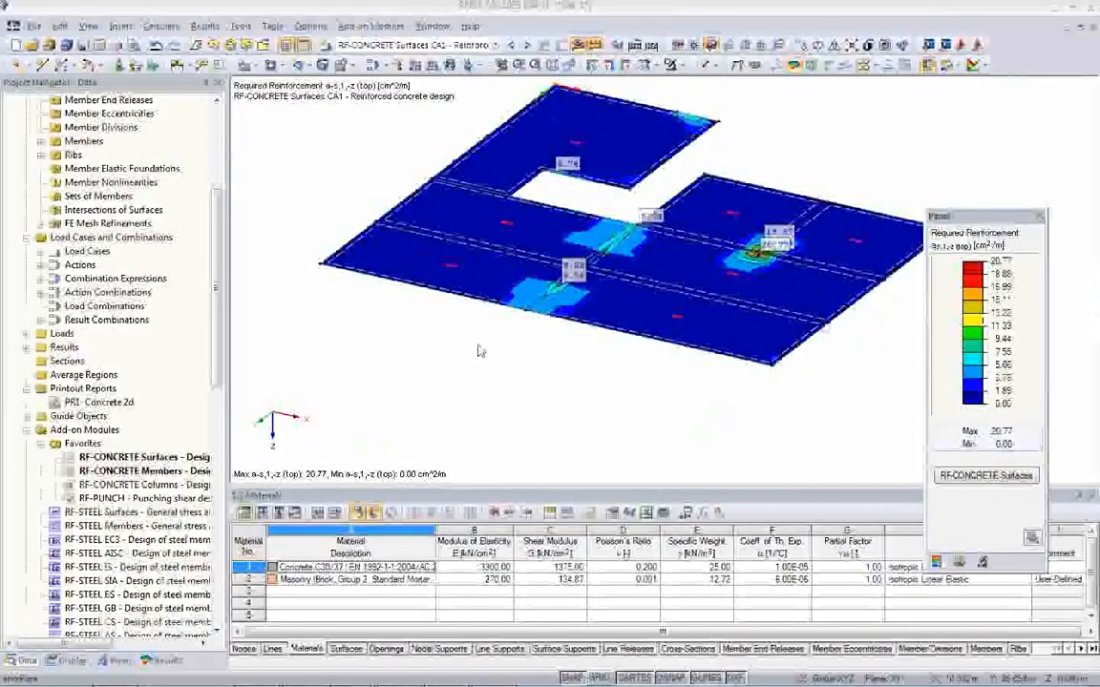
# Hide the slab's required reinforcement results and view the model in the Z-direction.
pyautogui.keyDown('ctrl'); pyautogui.moveTo(509, 376); pyautogui.dragTo(476, 448, button='middle'); pyautogui.keyUp('ctrl')
pyautogui.scroll(-2, 475, 440)
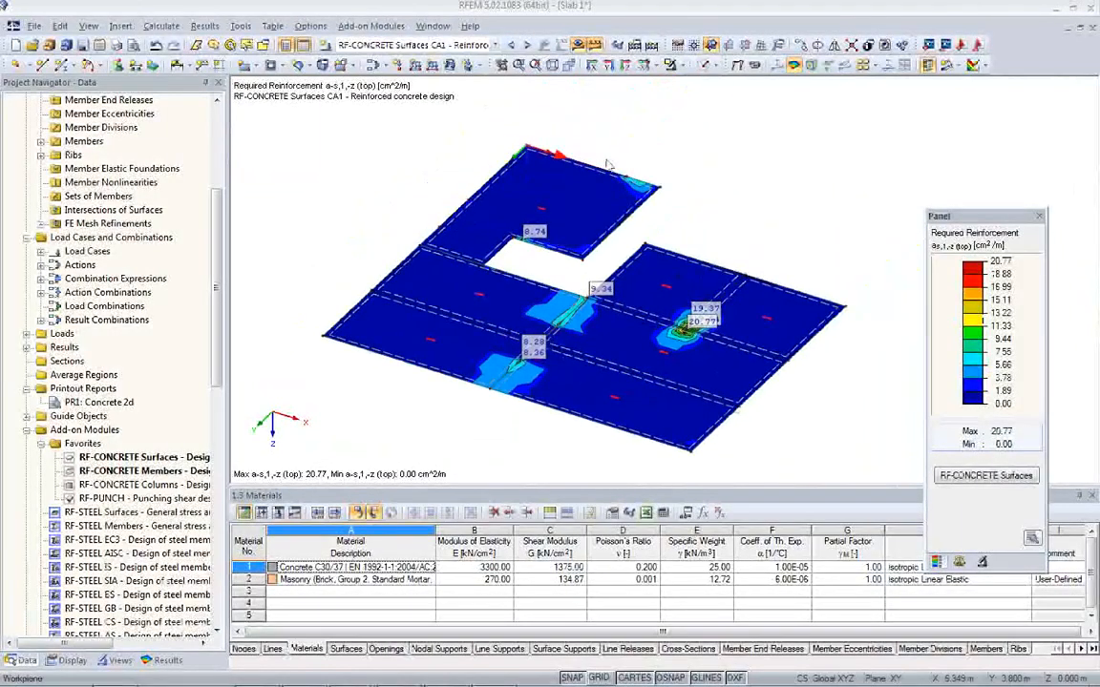
pyautogui.click(578, 46)
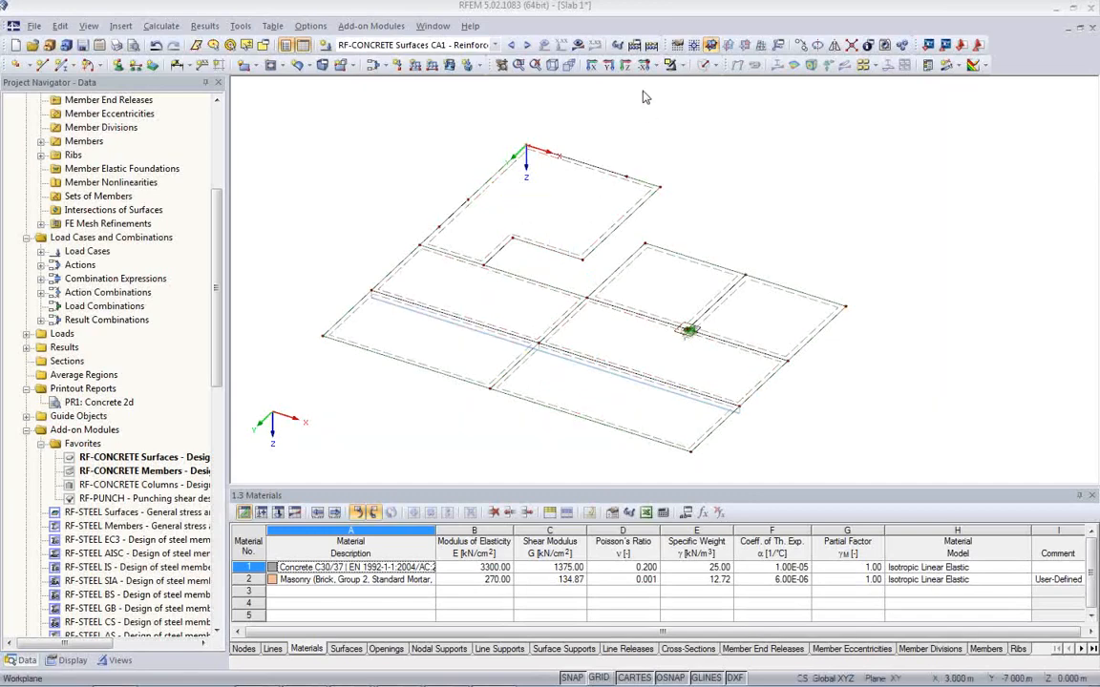
pyautogui.click(622, 69)
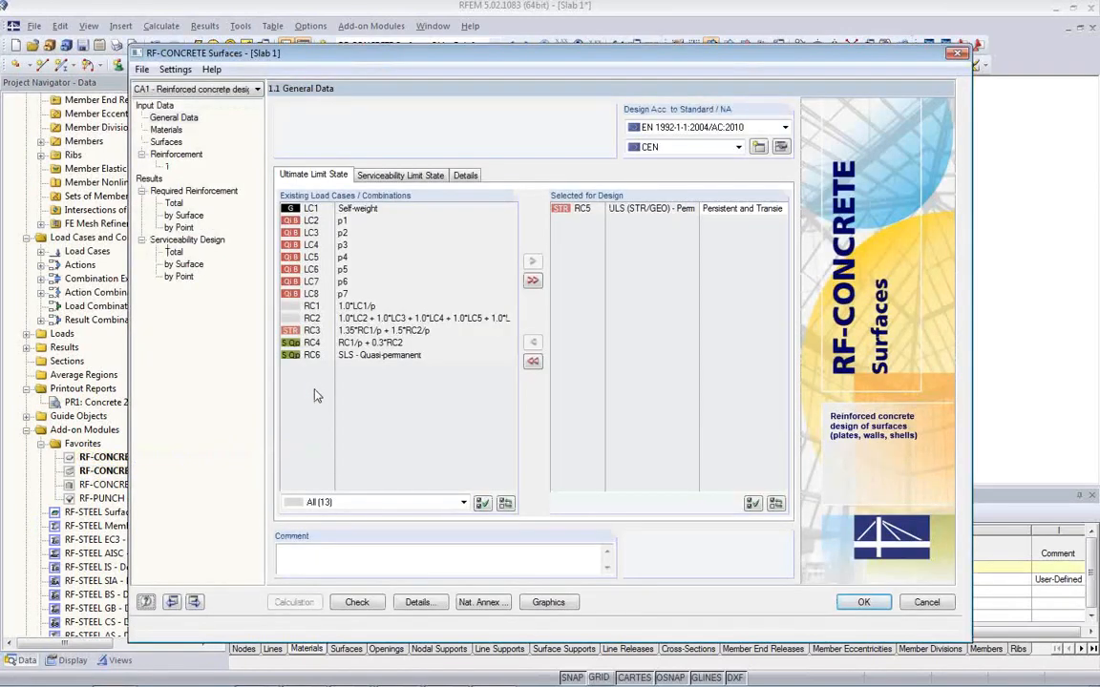
# Enable deflection design with RF-CONCRETE Deflect, considering creeping, shrinkage and tension stiffening, in the analytical serviceability settings of RF-CONCRETE Surfaces.
pyautogui.click(377, 175)
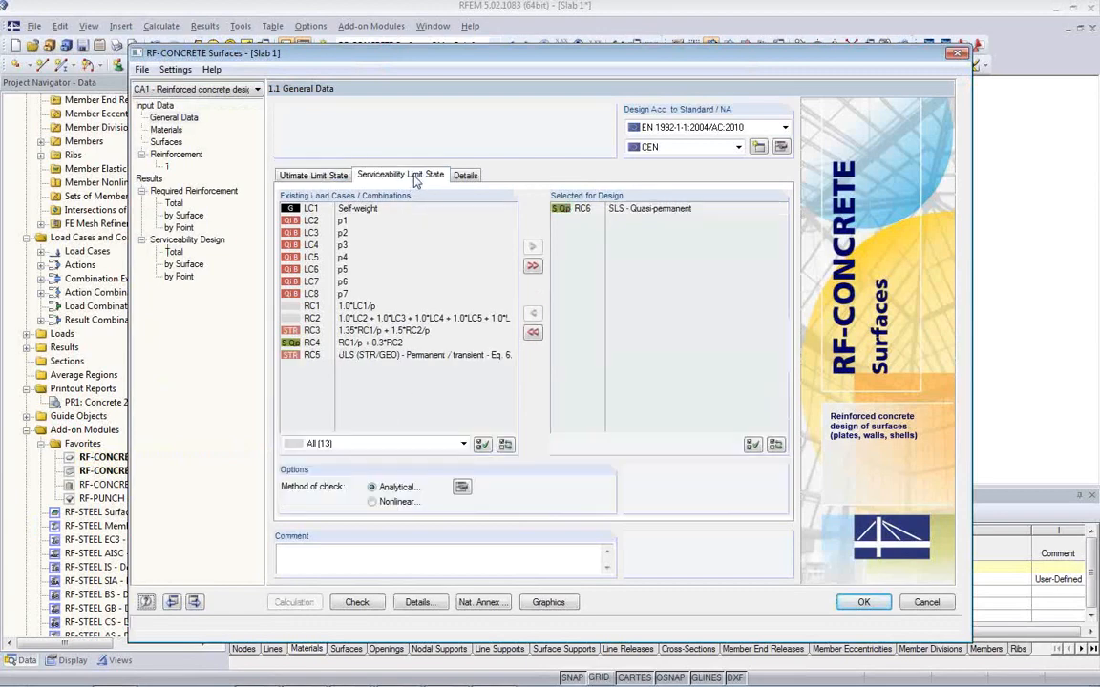
pyautogui.click(461, 487)
pyautogui.click(308, 334)
pyautogui.click(393, 367)
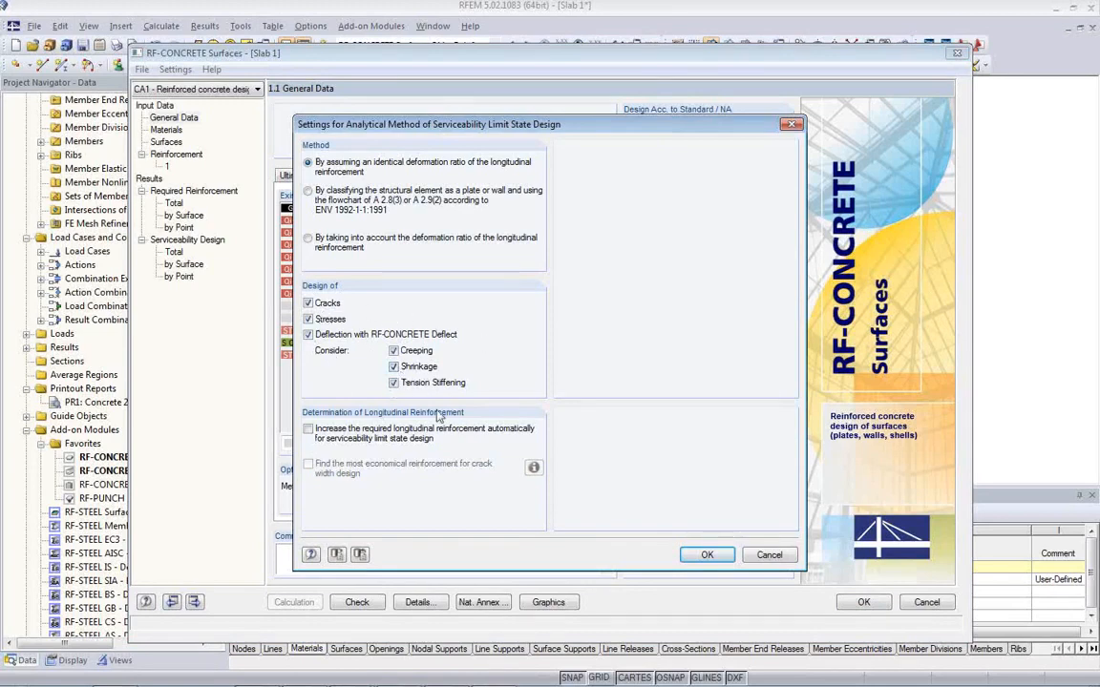
pyautogui.click(707, 556)
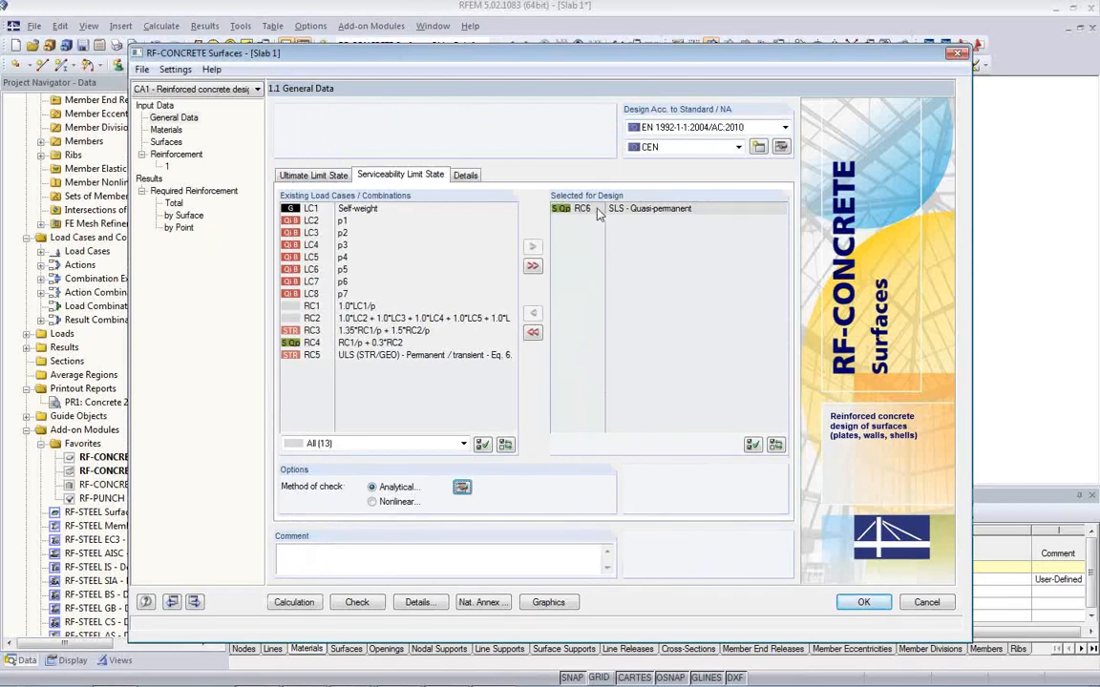
pyautogui.click(863, 603)
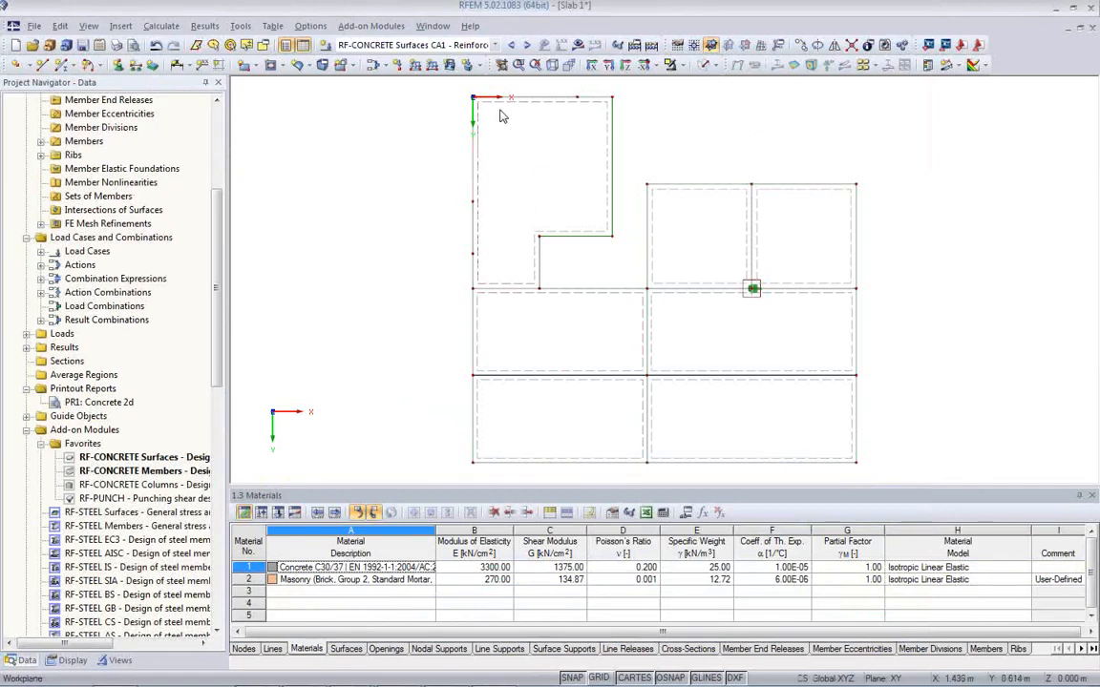
# Display the slab's global deformations u for result combination RC6 - SLS - Quasi-permanent and examine them obliquely in 3D.
pyautogui.moveTo(588, 336); pyautogui.dragTo(564, 342, button='middle')
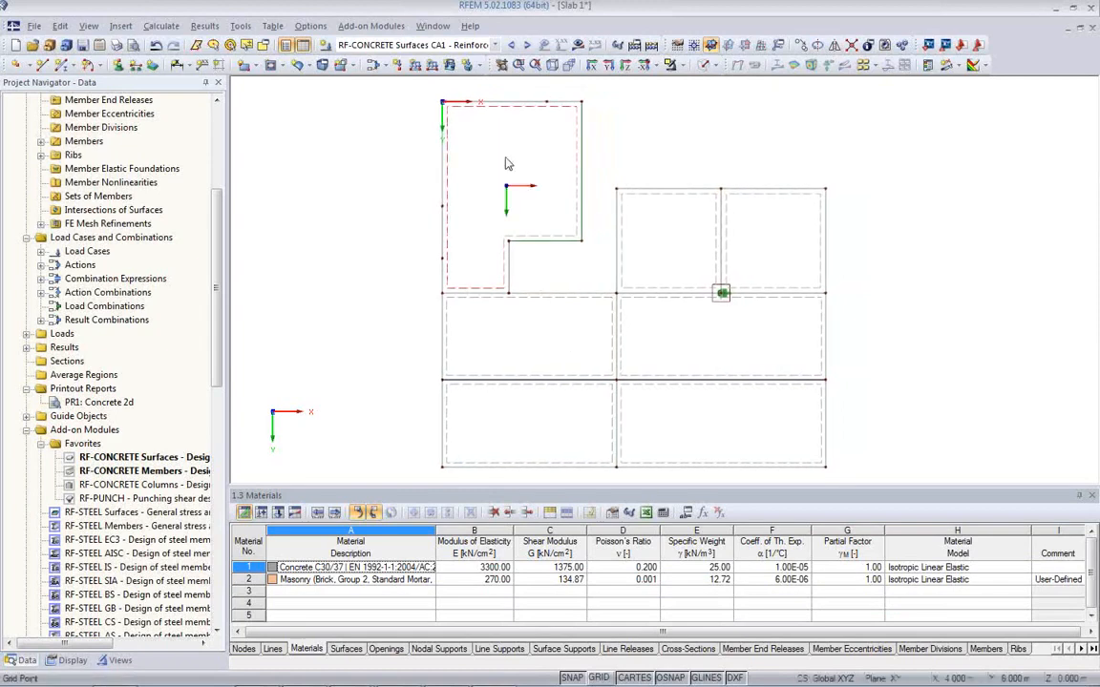
pyautogui.click(447, 45)
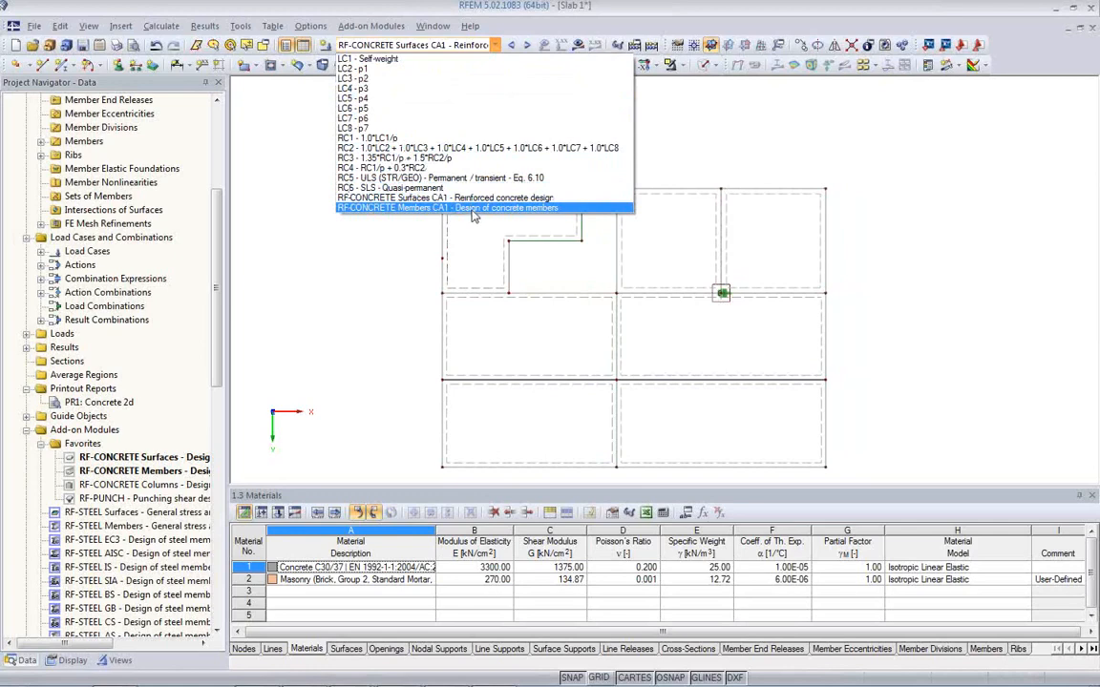
pyautogui.click(448, 188)
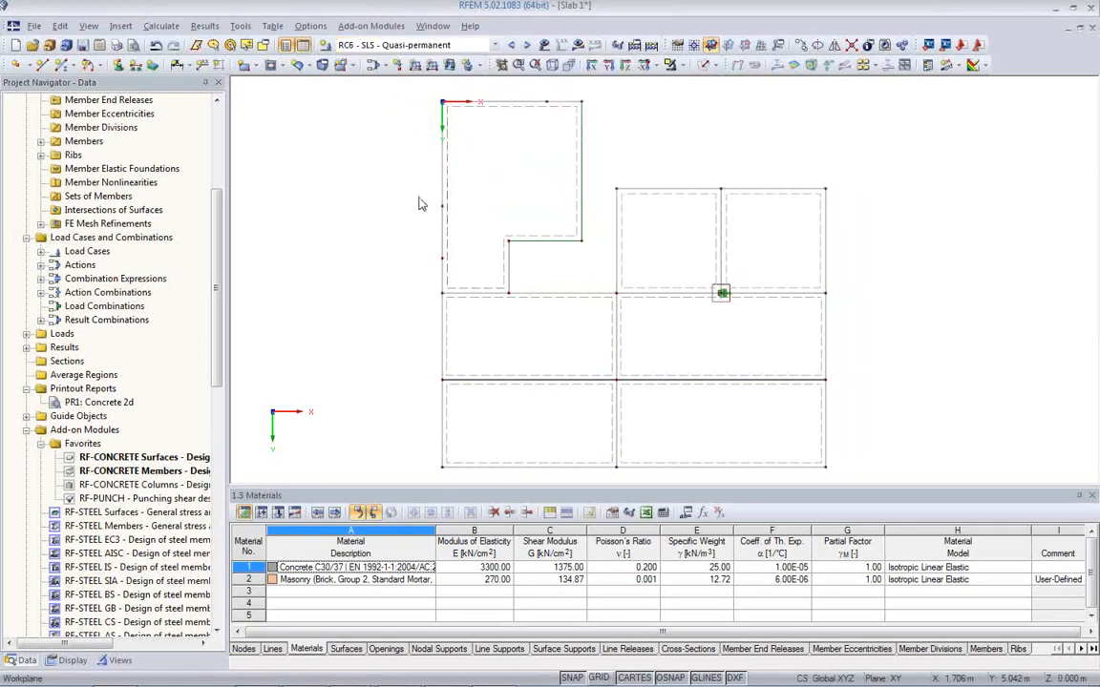
pyautogui.click(578, 45)
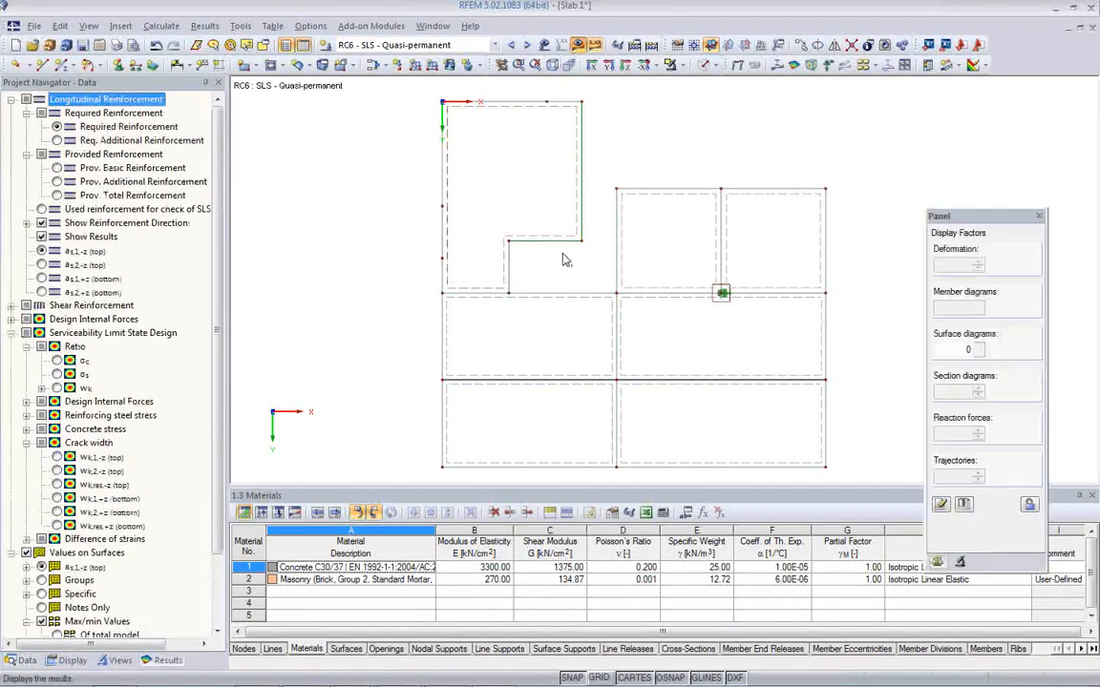
pyautogui.click(737, 65)
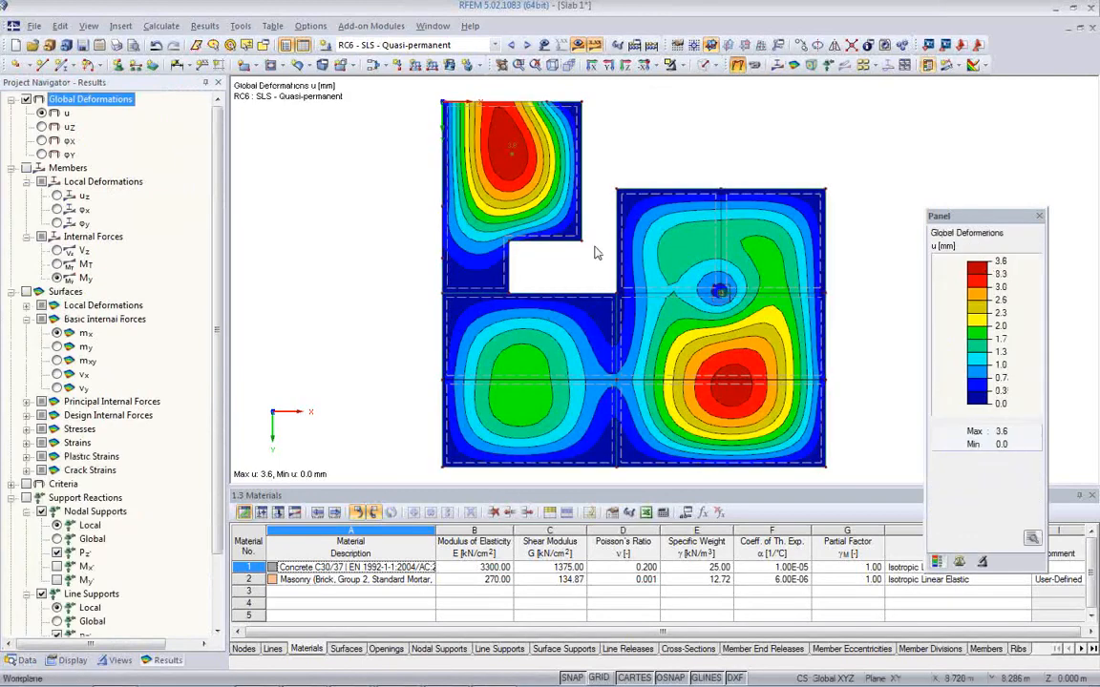
pyautogui.moveTo(516, 245); pyautogui.dragTo(481, 251, button='middle')
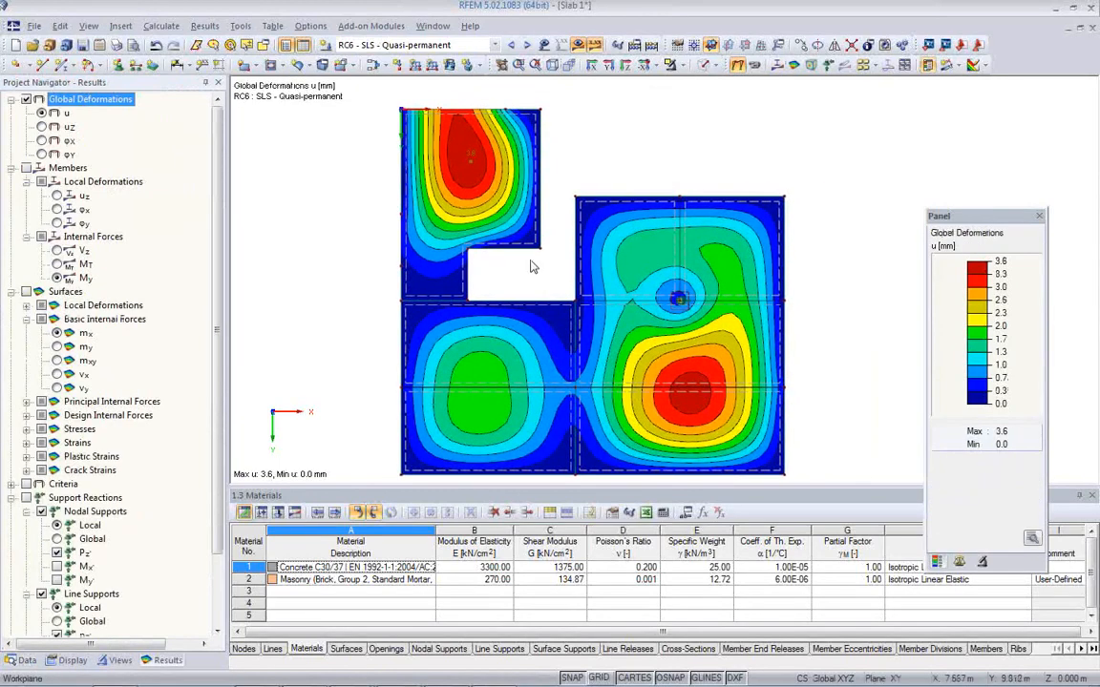
pyautogui.keyDown('ctrl'); pyautogui.moveTo(575, 412); pyautogui.dragTo(498, 134, button='middle'); pyautogui.keyUp('ctrl')
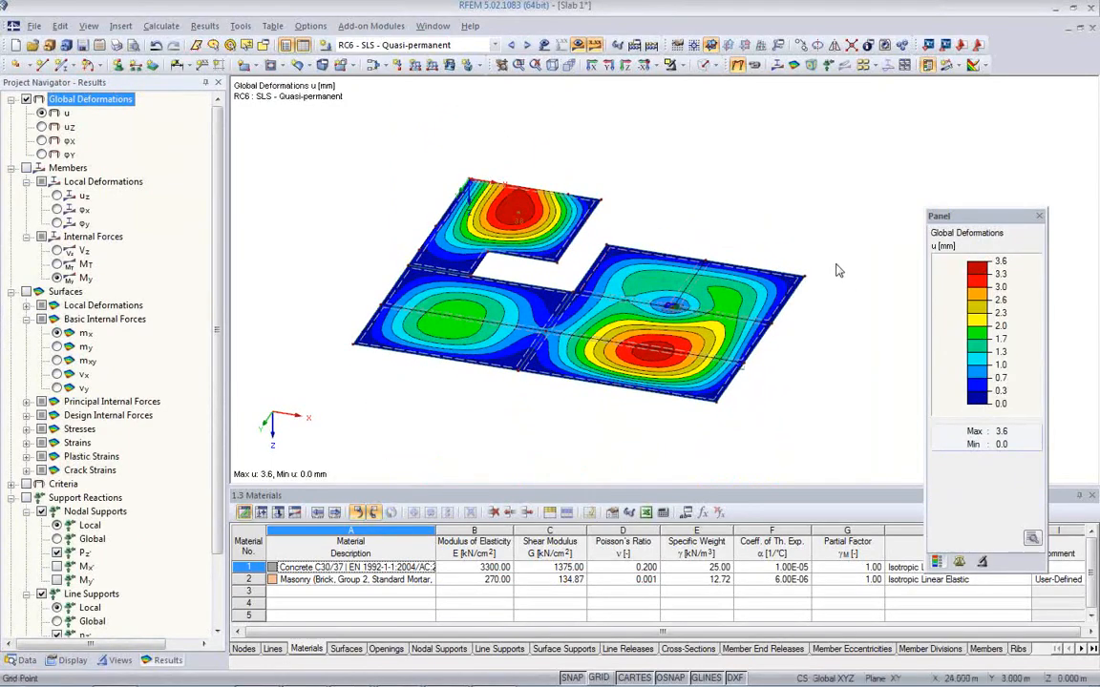
# Show the deformation values on the slab surfaces.
pyautogui.click(863, 67)
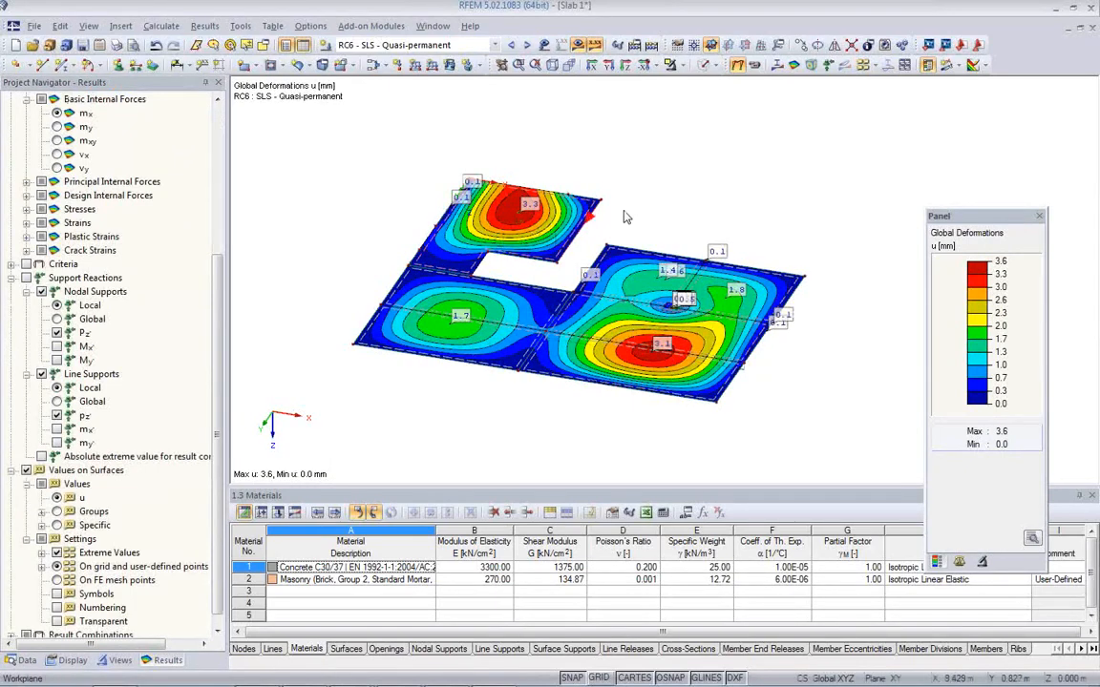
pyautogui.scroll(2, 498, 229)
pyautogui.scroll(-1, 493, 260)
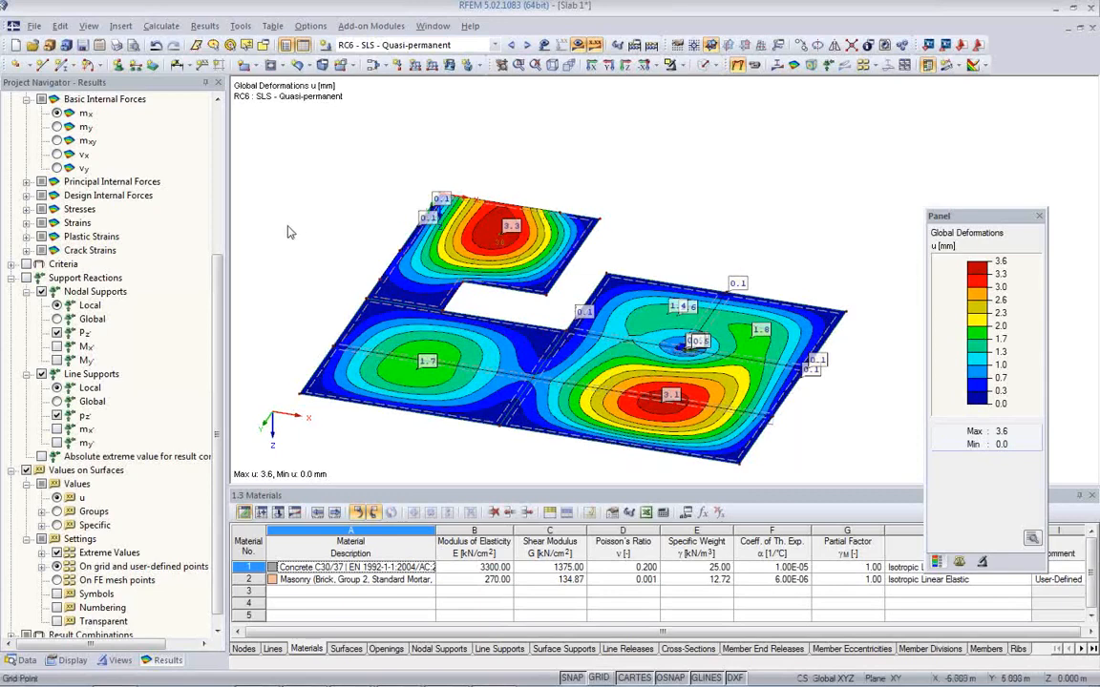
# Inspect the slab's loads and global deformations for load cases LC1 - Self-weight and LC2 - p1.
pyautogui.click(494, 48)
pyautogui.click(449, 59)
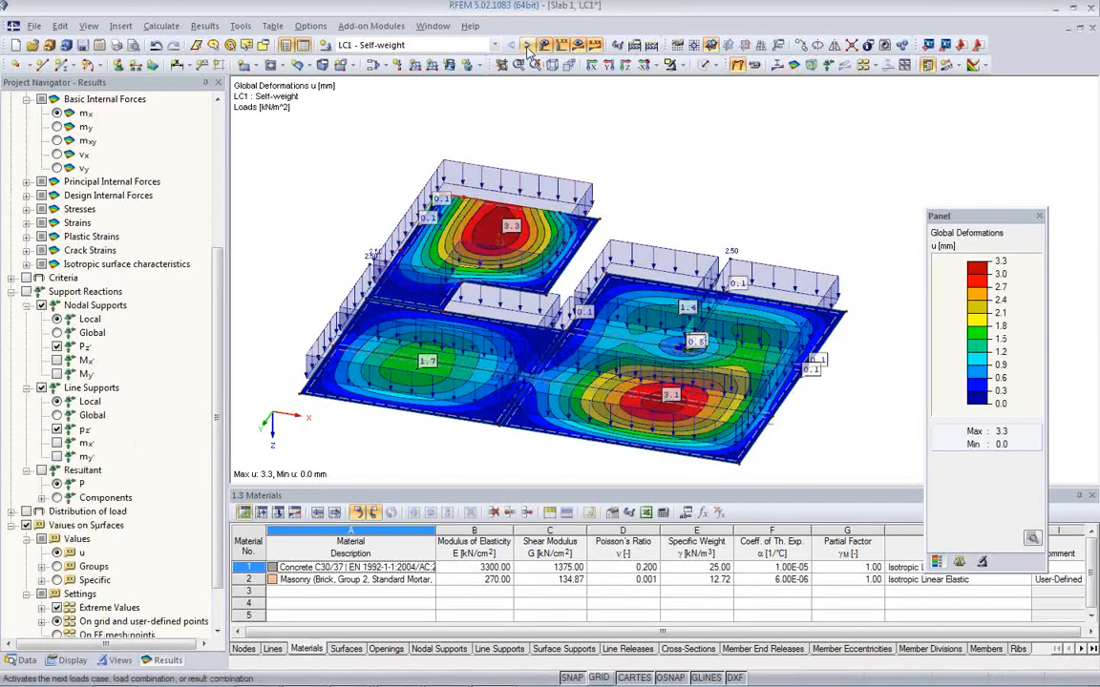
pyautogui.click(526, 45)
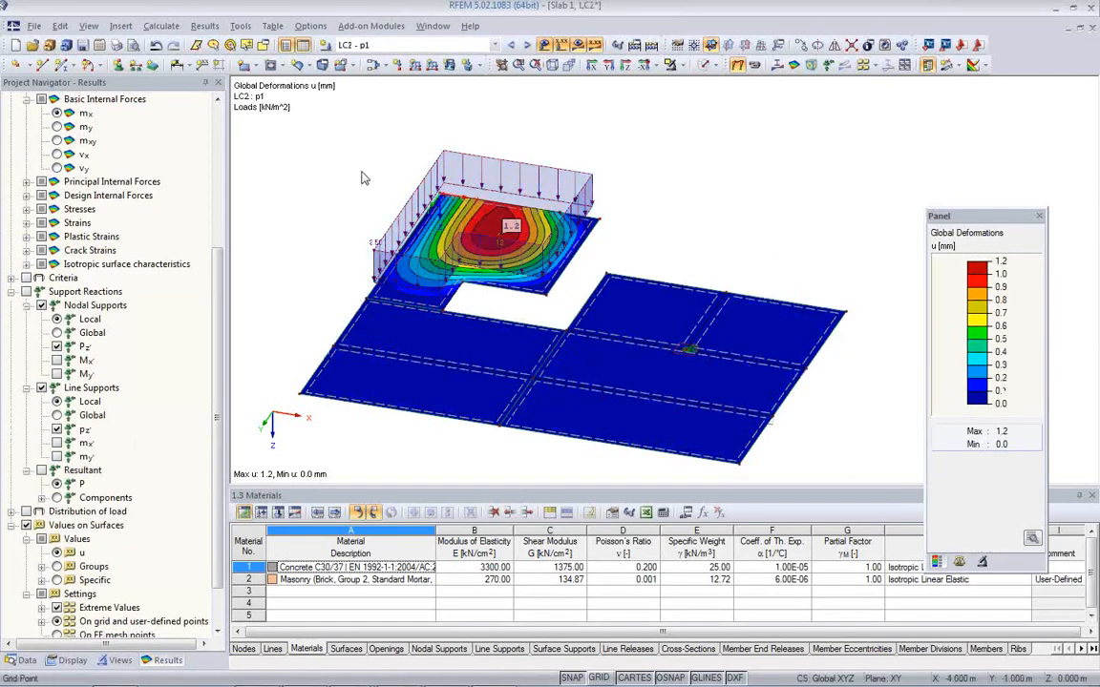
# Create a new load combination from LC1 - Self-weight and LC2 - p1, and check the EN 1990 partial safety coefficients.
pyautogui.click(27, 659)
pyautogui.rightClick(83, 306)
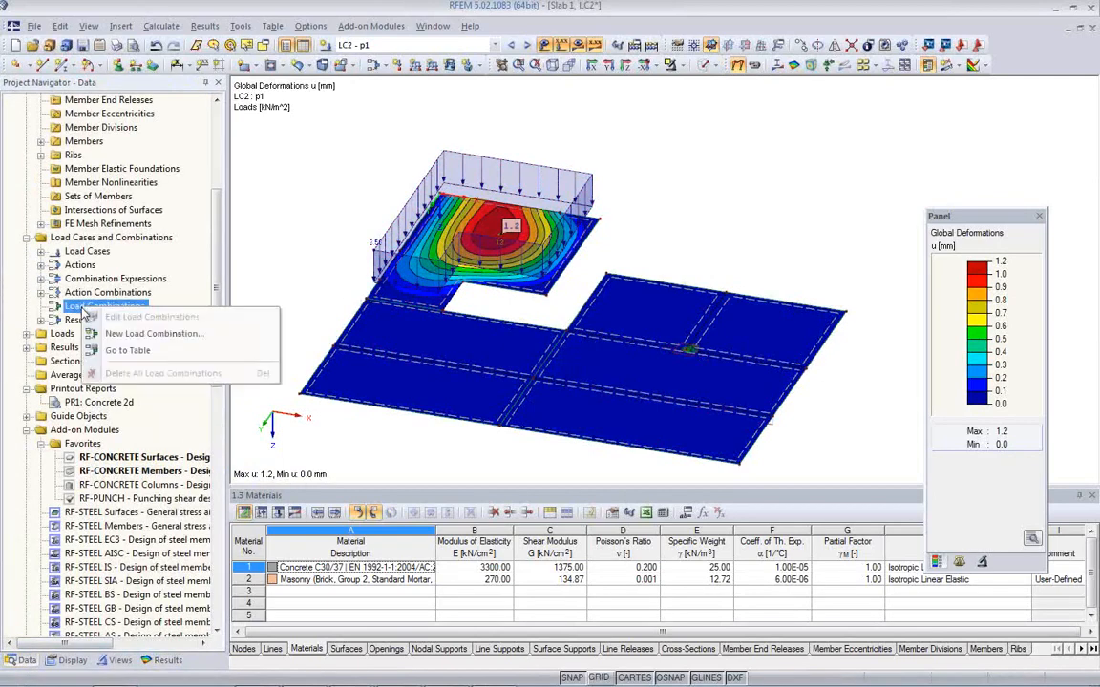
pyautogui.click(125, 341)
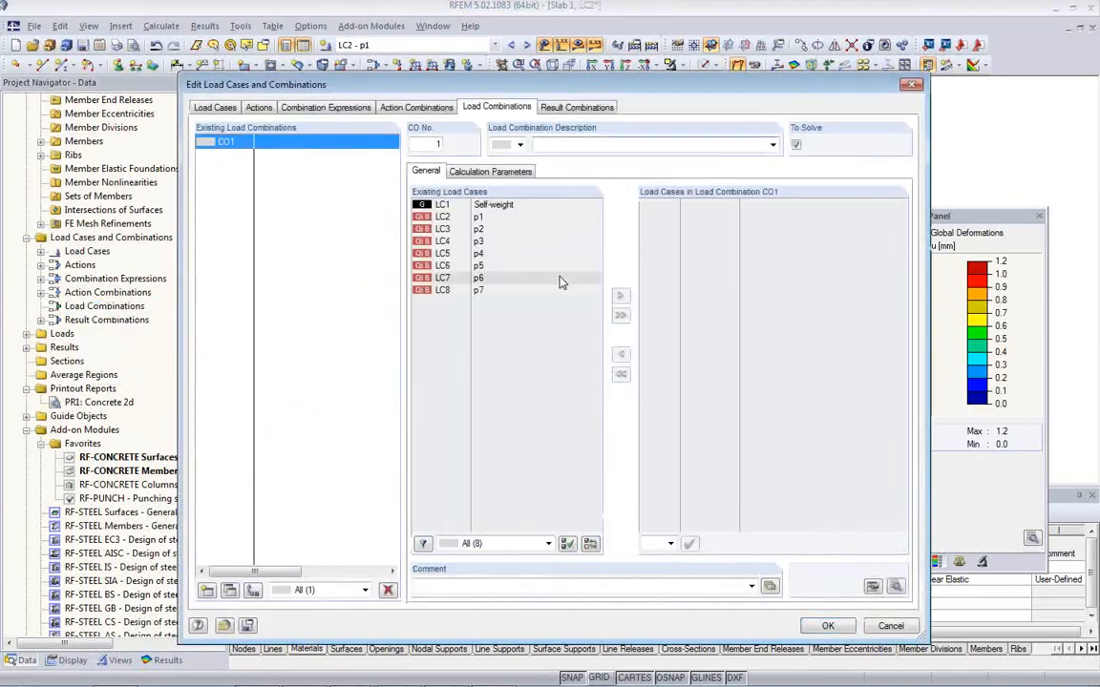
pyautogui.doubleClick(482, 205)
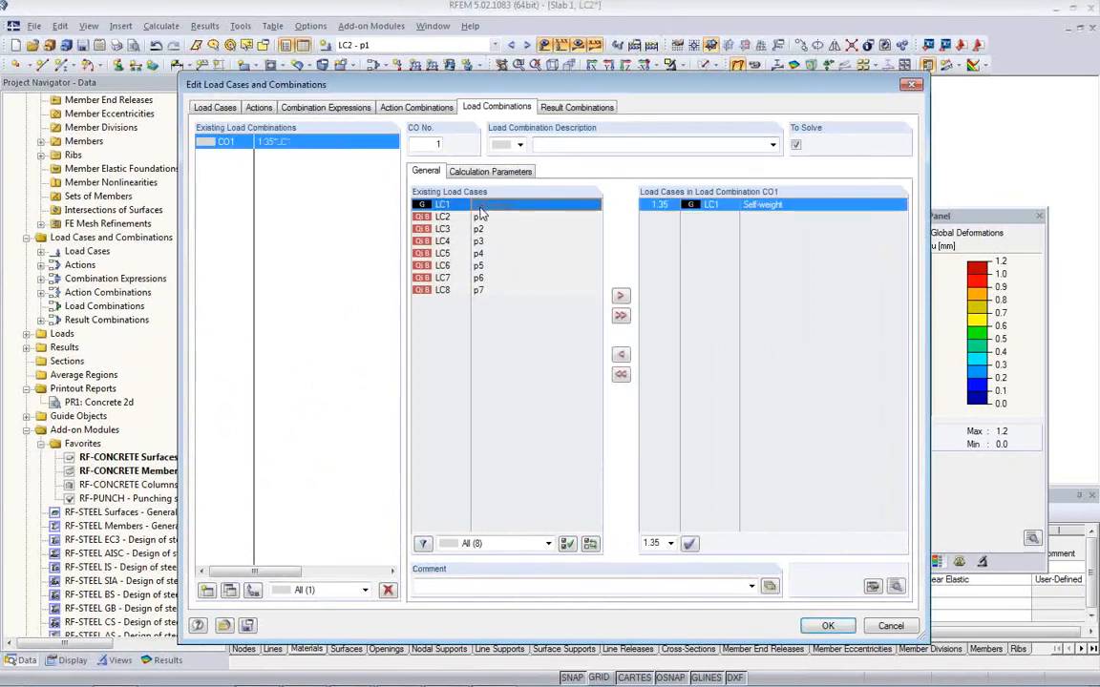
pyautogui.doubleClick(478, 217)
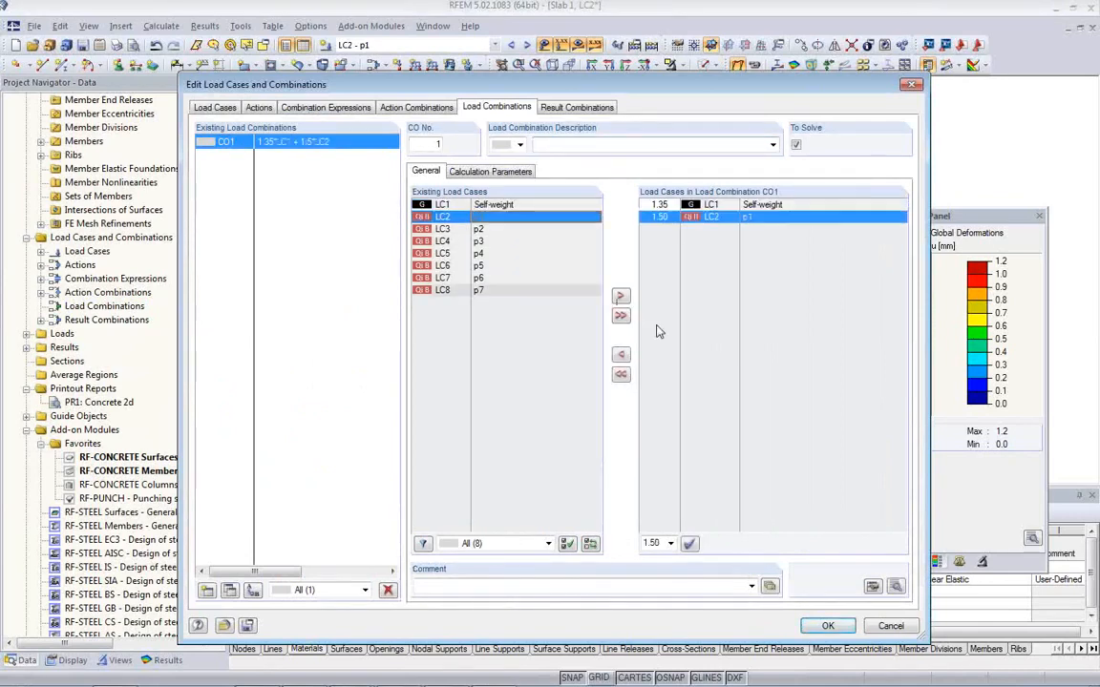
pyautogui.click(872, 586)
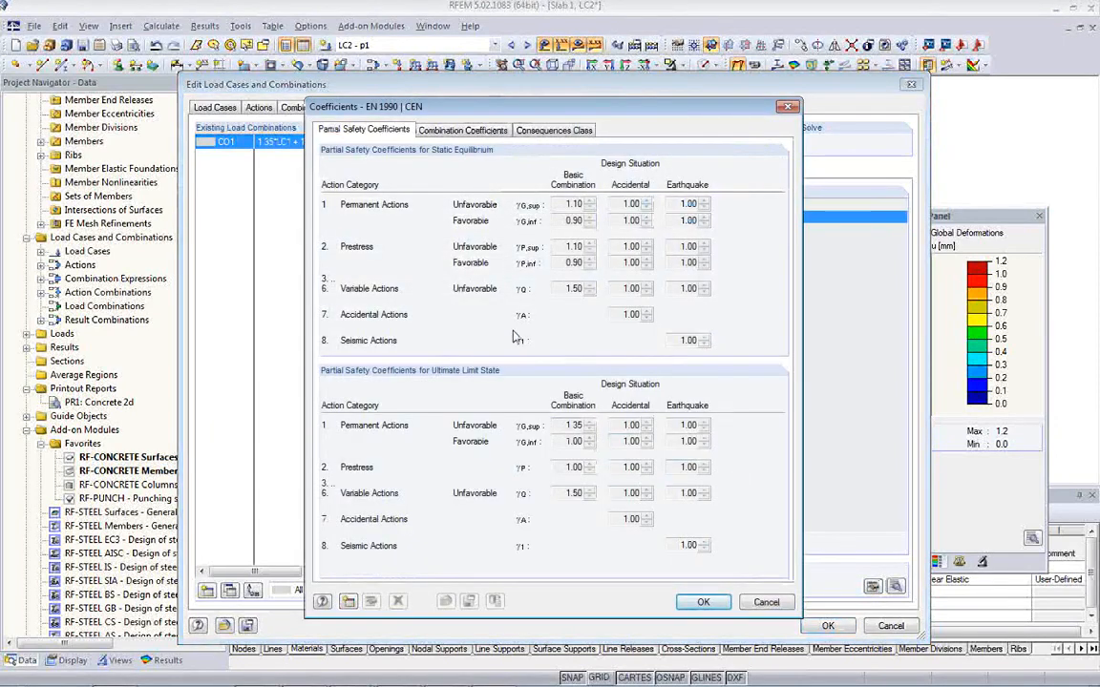
pyautogui.press('Return')
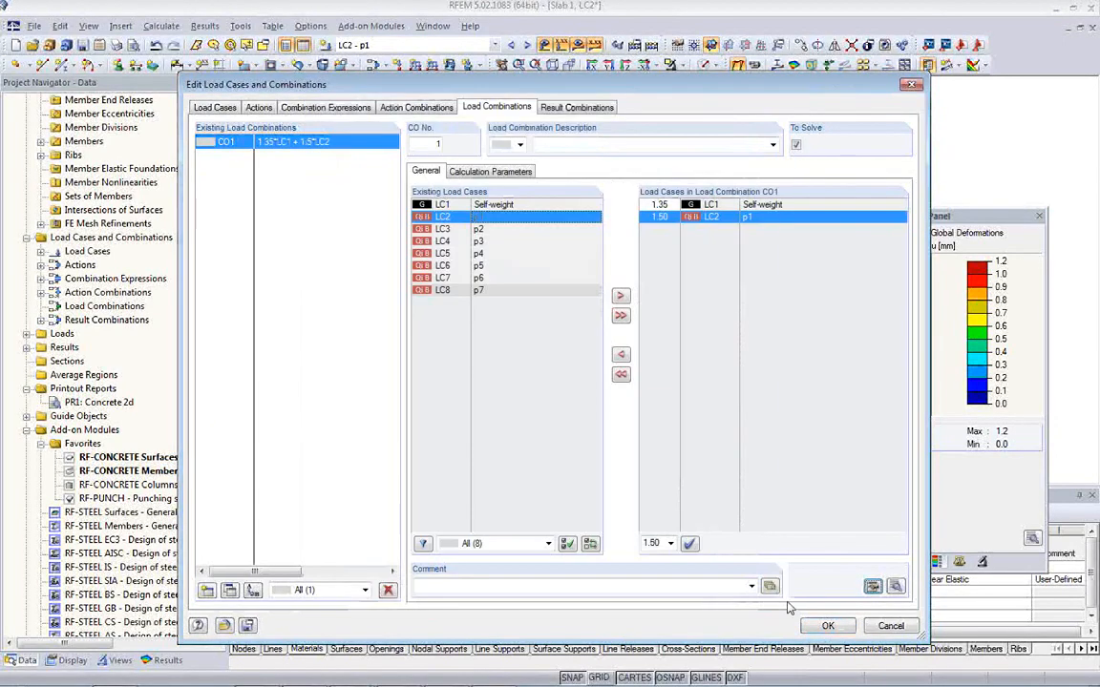
# Redefine load combination CO1 as 1.0*LC1 + 0.3*LC2 and accept the edited load cases and combinations.
pyautogui.click(895, 586)
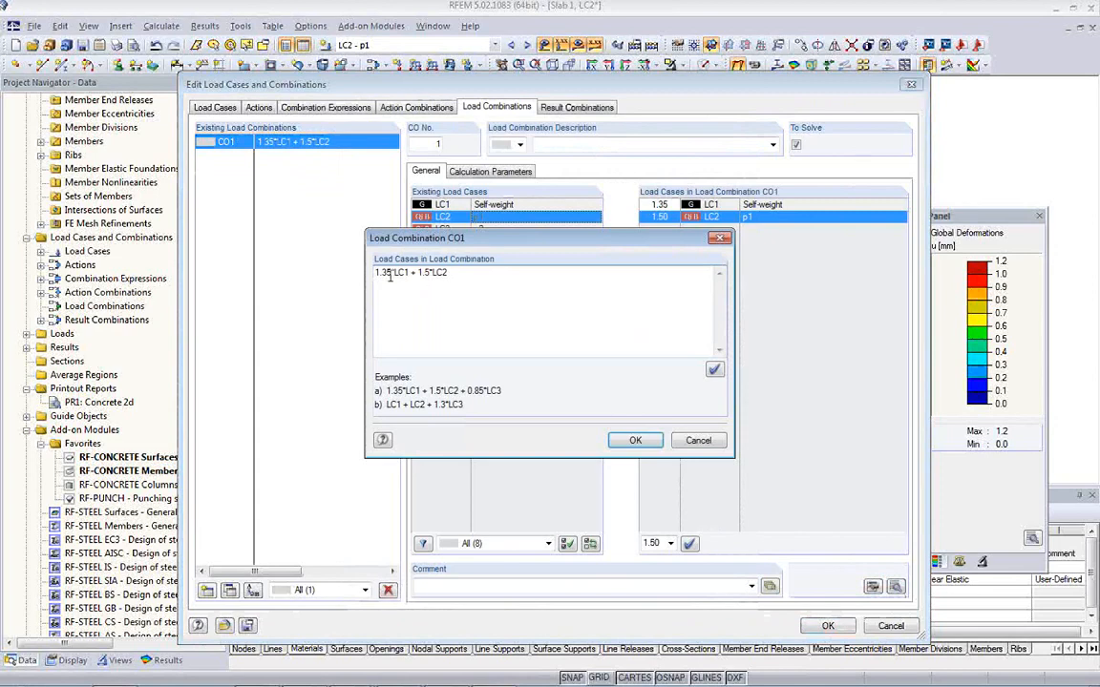
pyautogui.press('BackSpace')
pyautogui.press('BackSpace')
pyautogui.press('BackSpace')
pyautogui.write('.0')
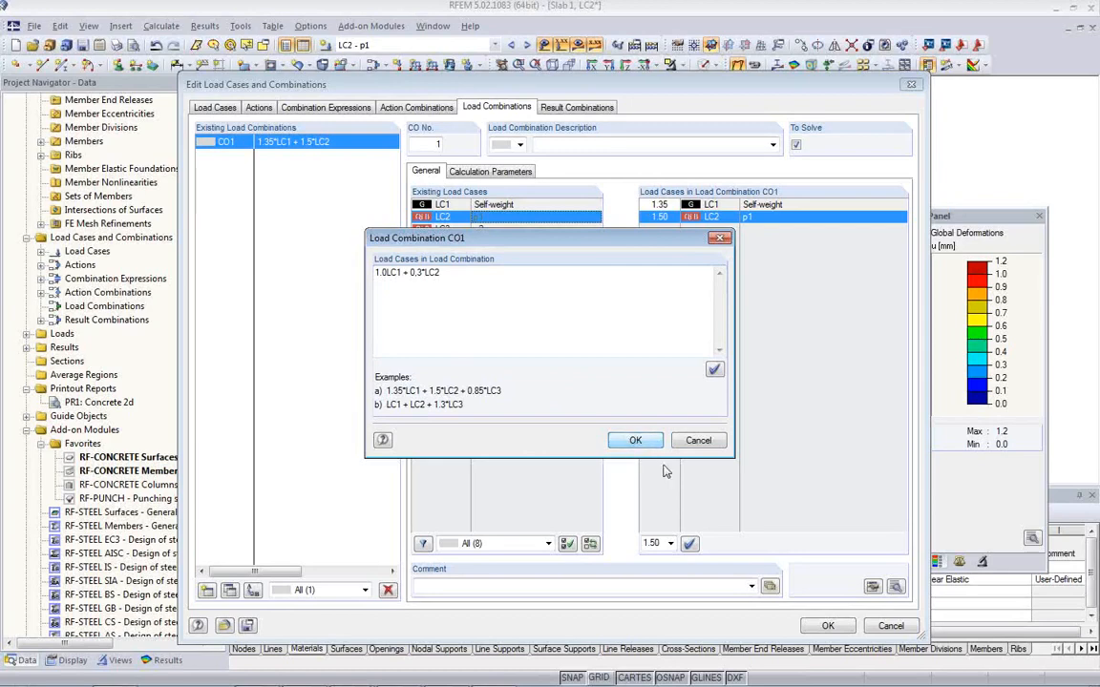
pyautogui.moveTo(432, 279); pyautogui.dragTo(437, 281)
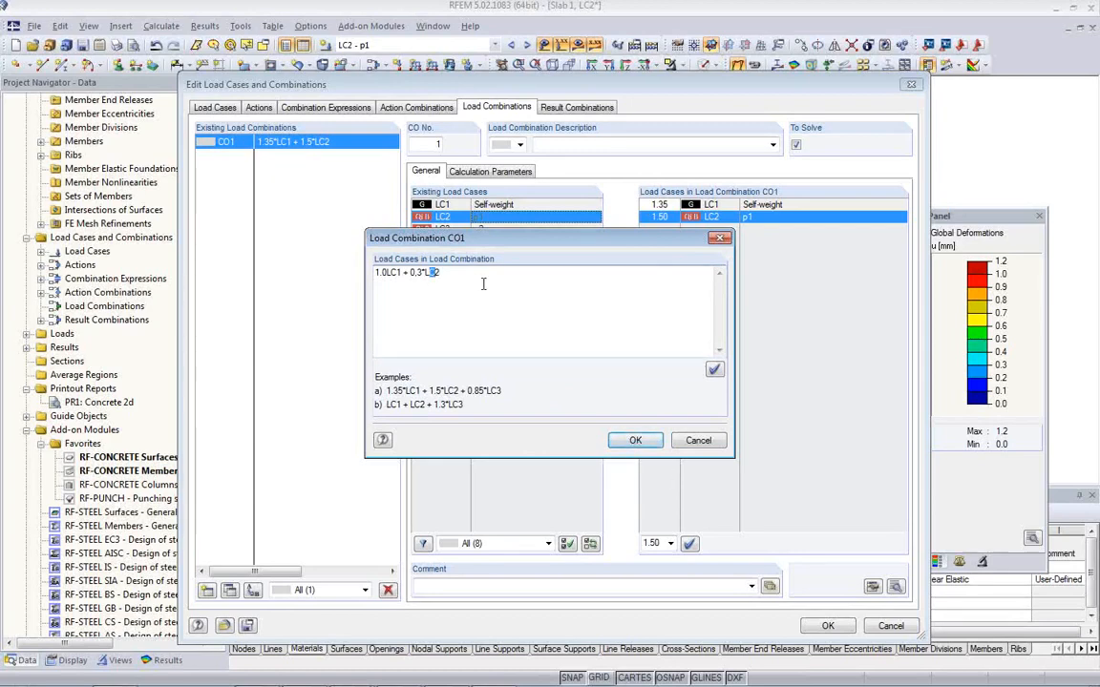
pyautogui.press('BackSpace')
pyautogui.press('BackSpace')
pyautogui.write('0')
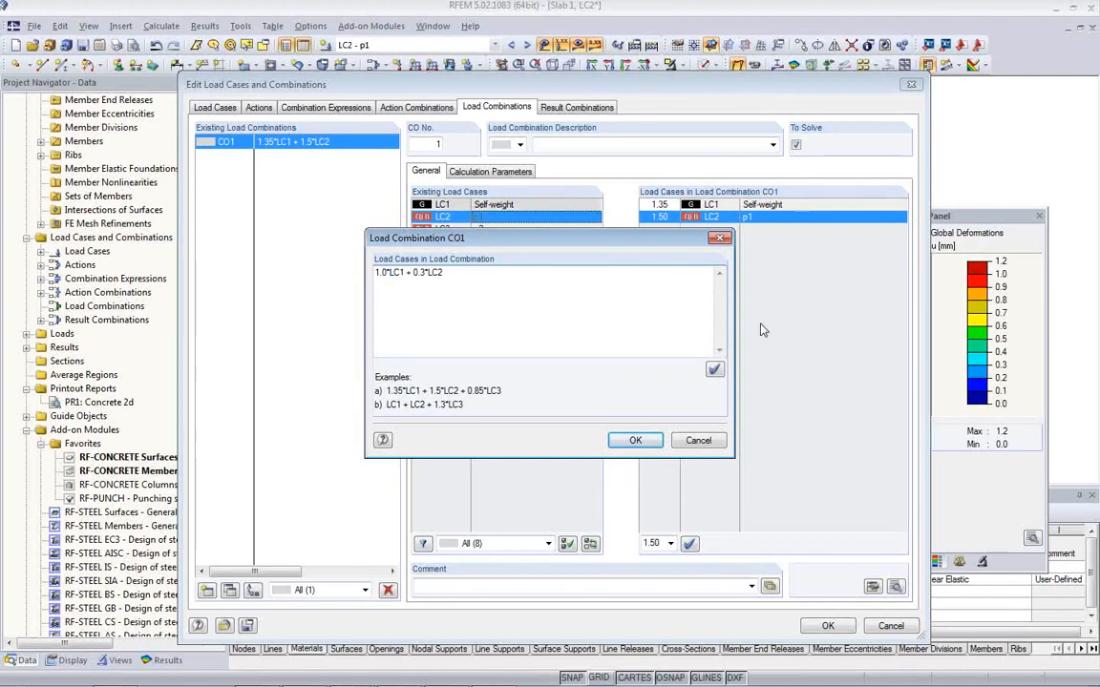
pyautogui.click(653, 443)
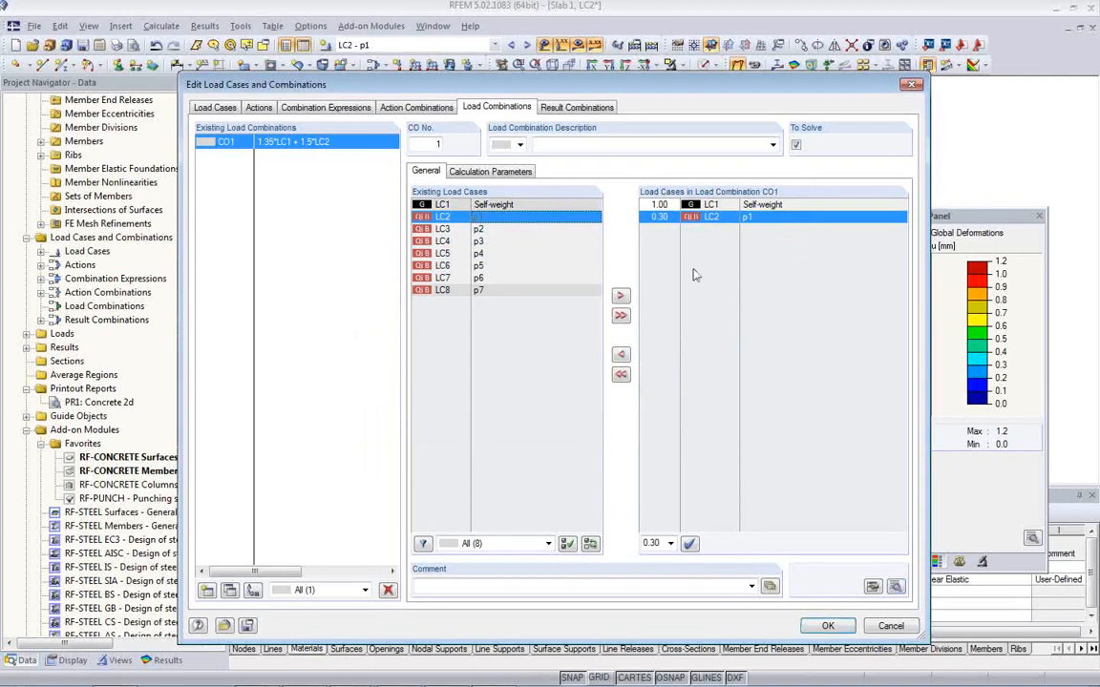
pyautogui.click(658, 217)
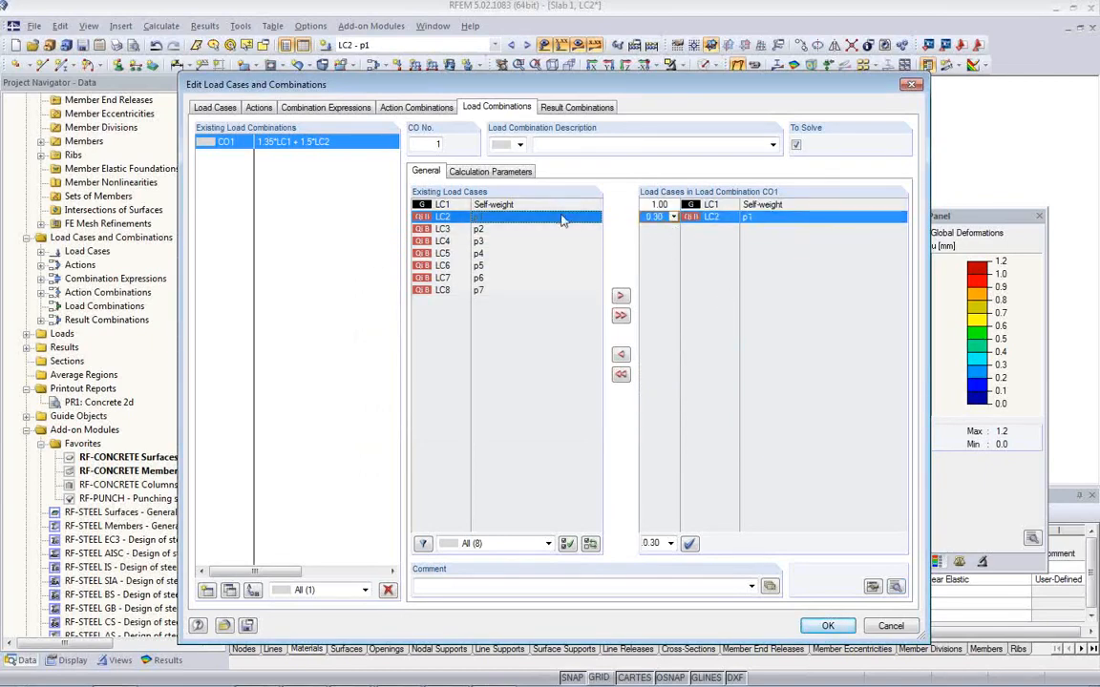
pyautogui.click(823, 627)
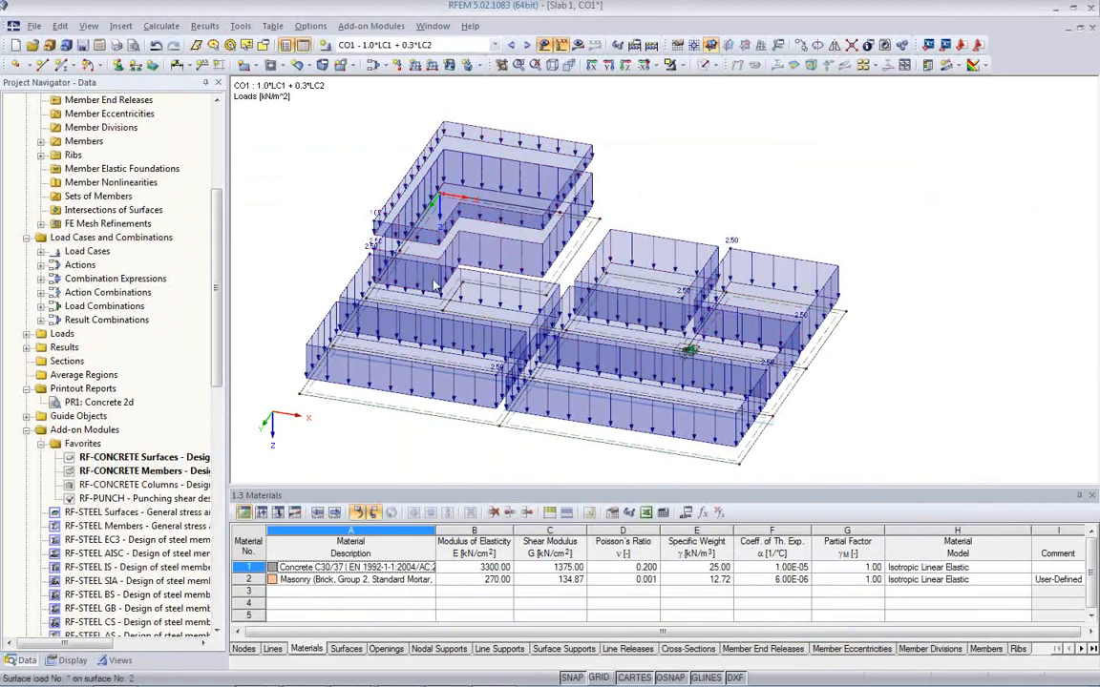
# Calculate load combination CO1 and display its global deformations u in plan along the Z direction.
pyautogui.click(500, 64)
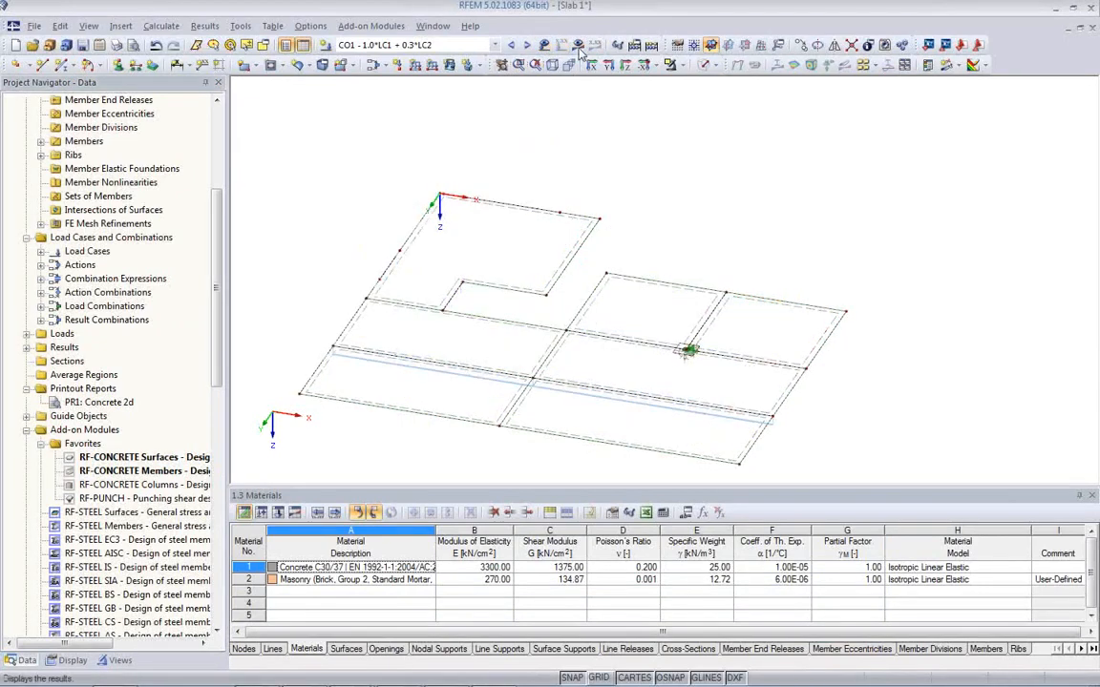
pyautogui.click(523, 383)
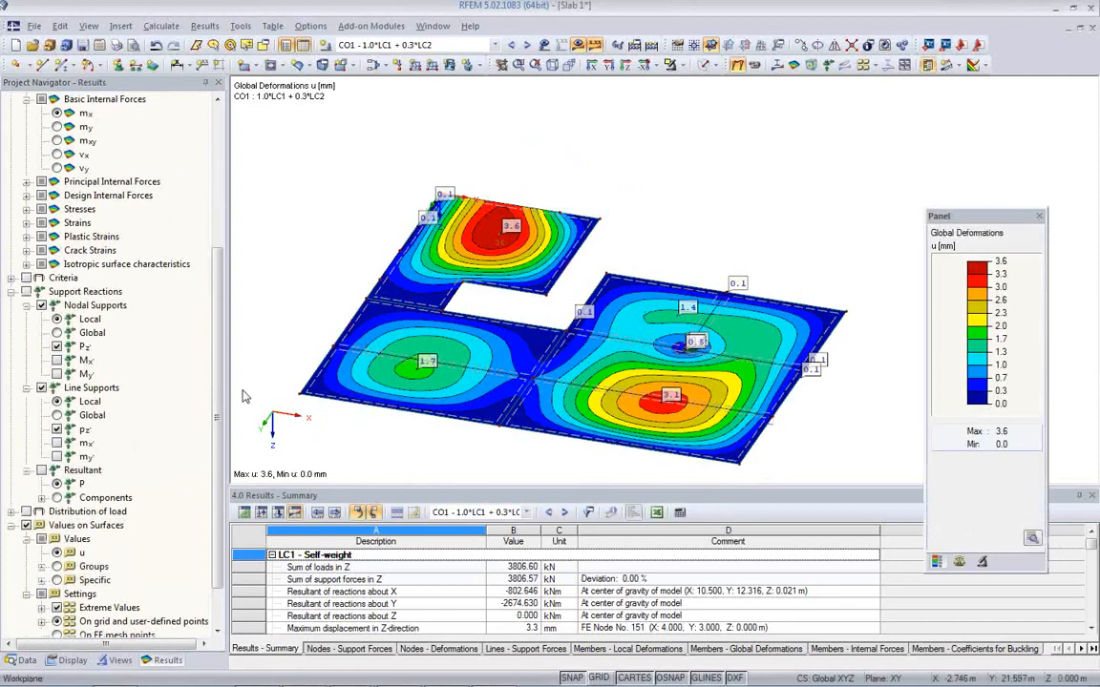
pyautogui.moveTo(570, 306); pyautogui.dragTo(620, 251, button='middle')
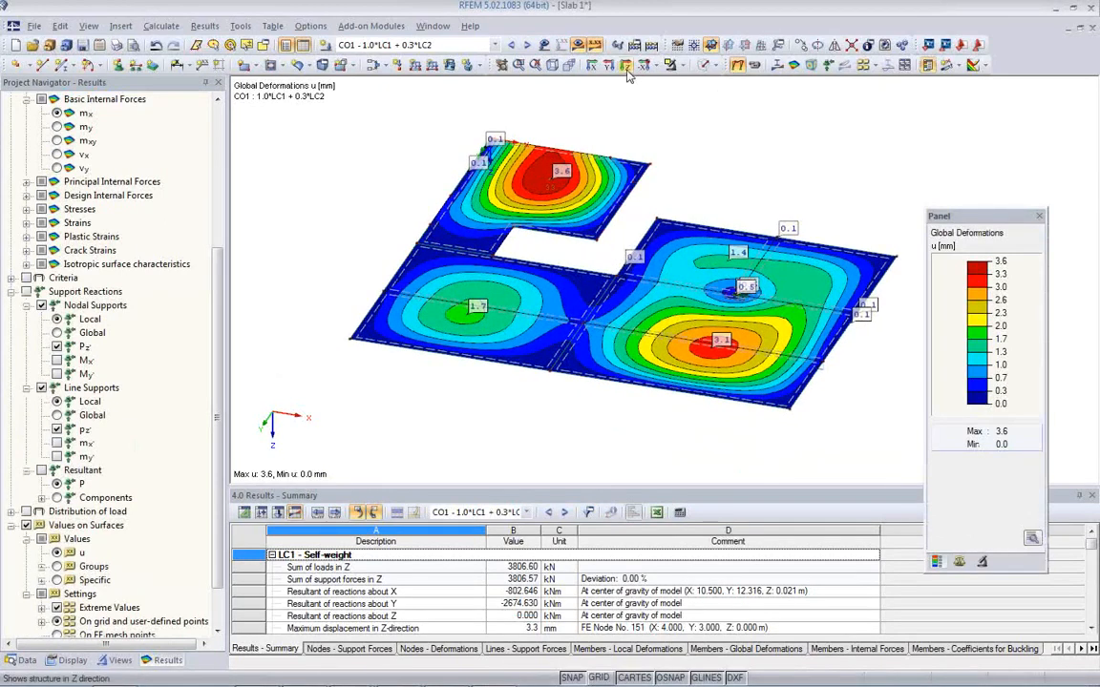
pyautogui.click(565, 64)
pyautogui.moveTo(615, 276); pyautogui.dragTo(808, 284, button='middle')
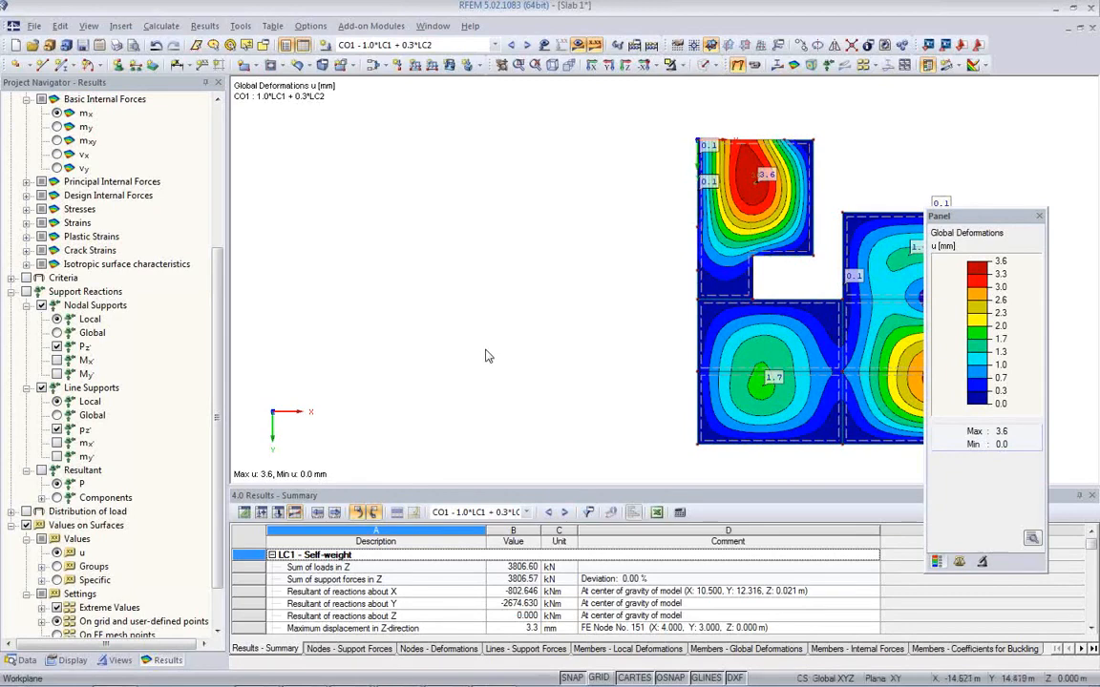
pyautogui.moveTo(744, 301); pyautogui.dragTo(453, 303, button='middle')
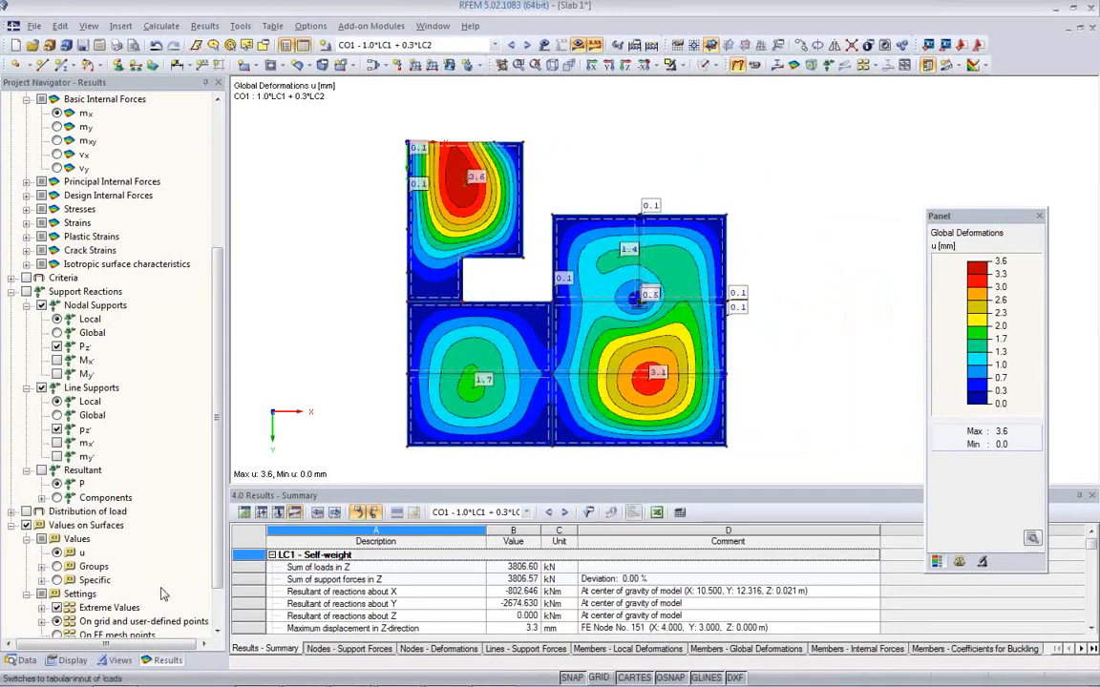
# Disable deflection design with RF-CONCRETE Deflect in the analytical serviceability settings of RF-CONCRETE Surfaces case CA1 and calculate the case.
pyautogui.click(24, 661)
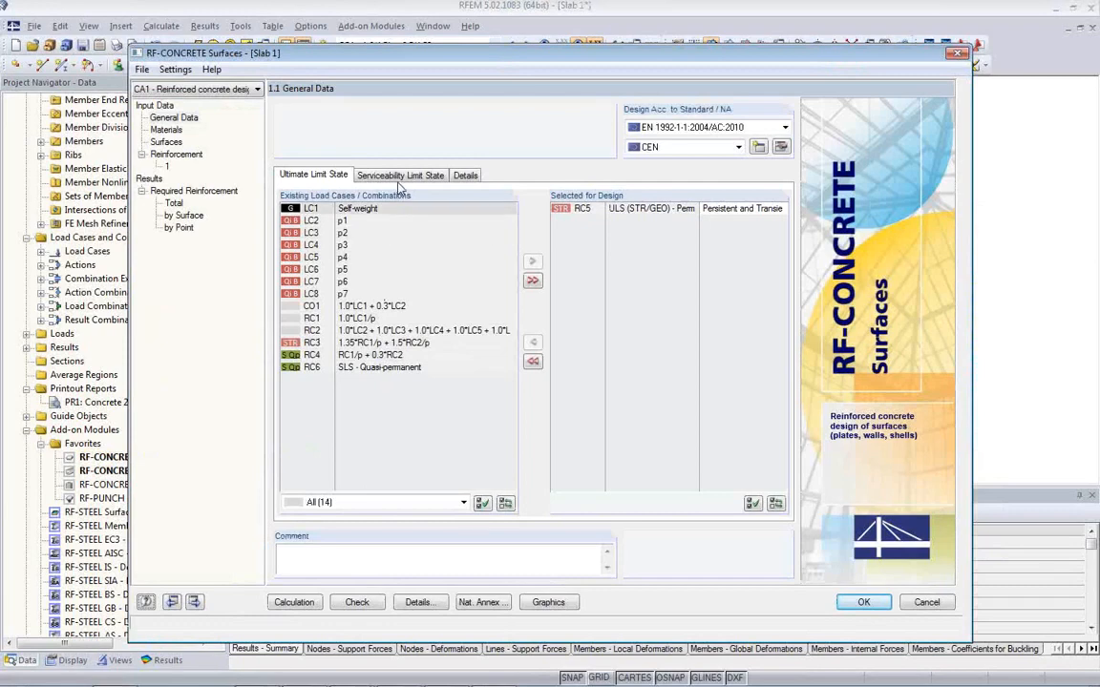
pyautogui.click(399, 178)
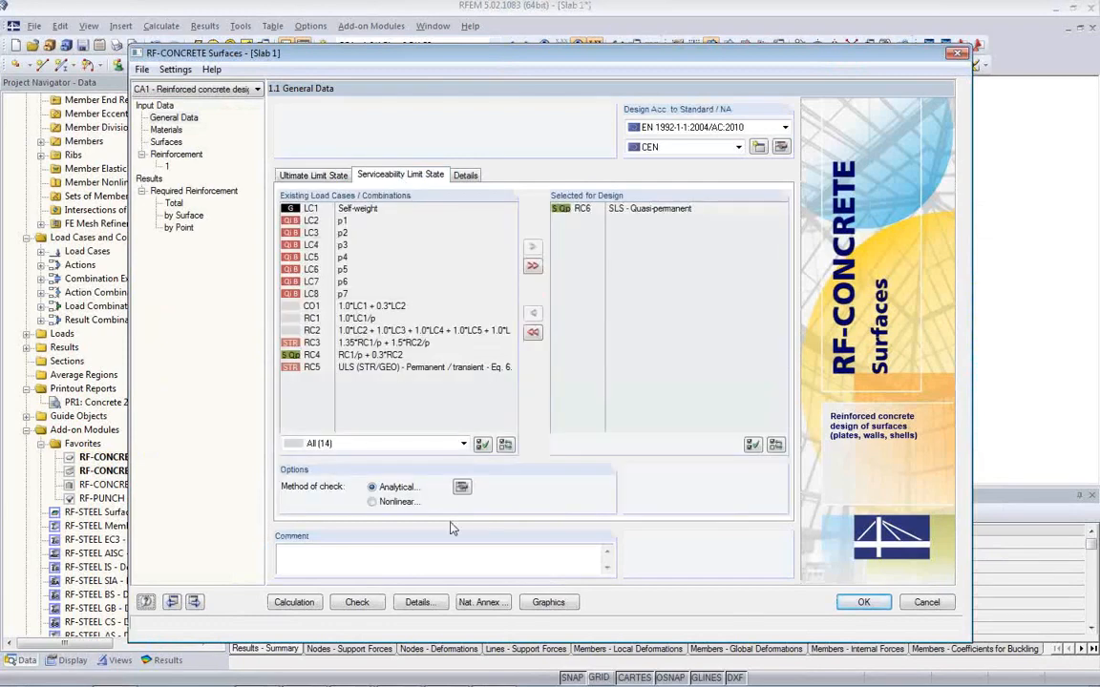
pyautogui.click(462, 486)
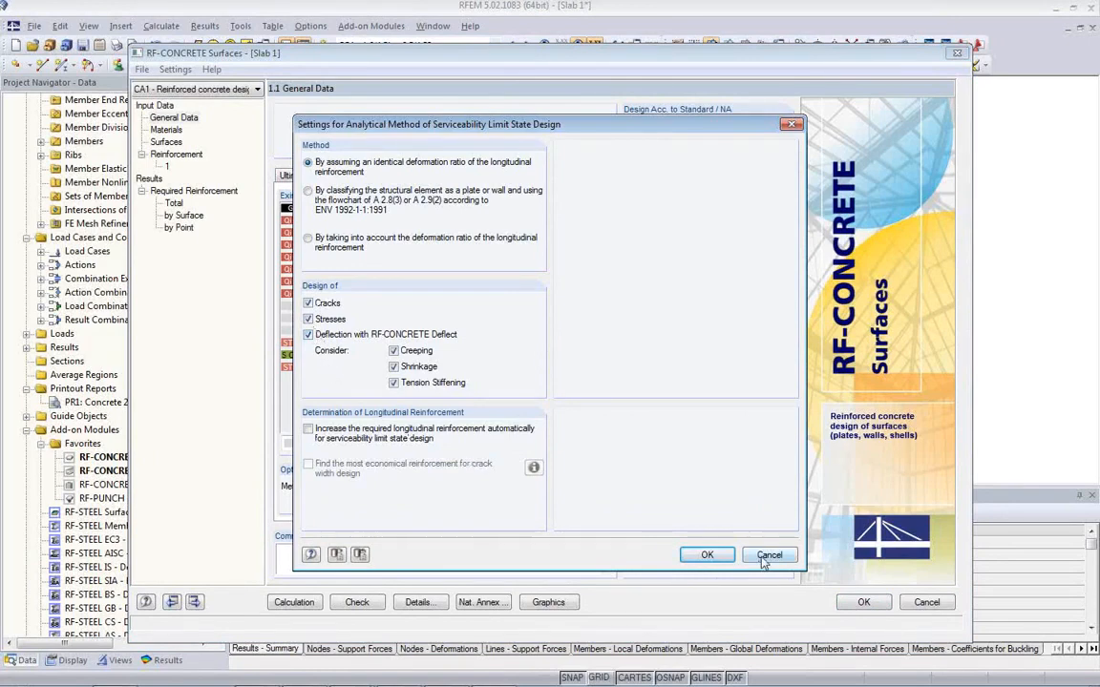
pyautogui.click(310, 337)
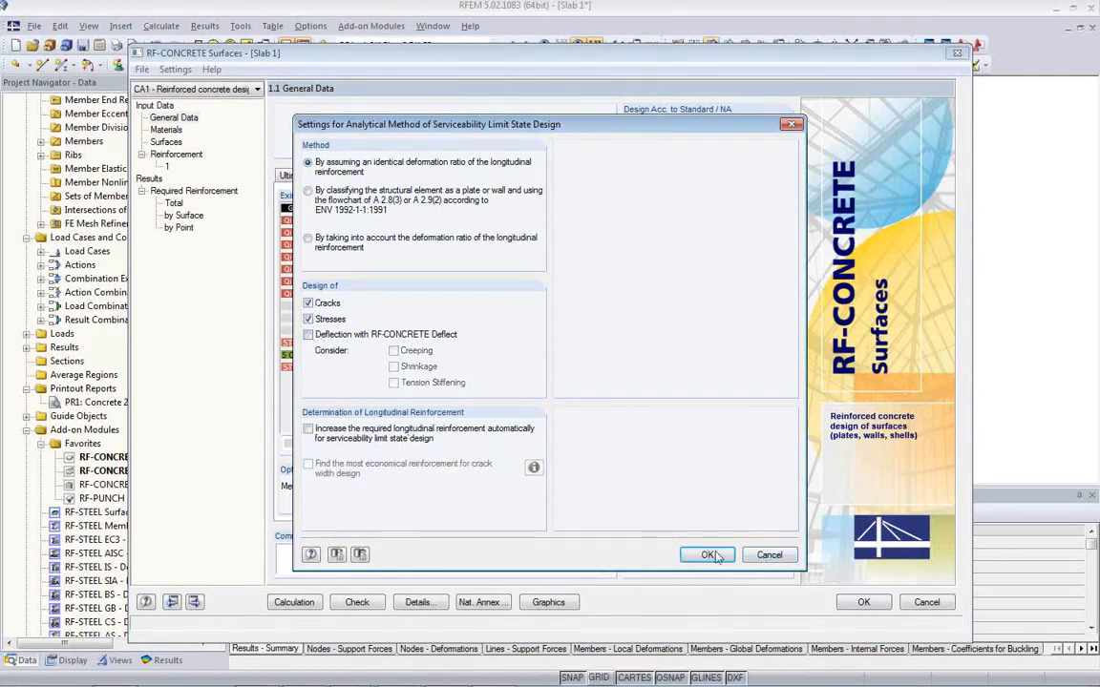
pyautogui.click(707, 555)
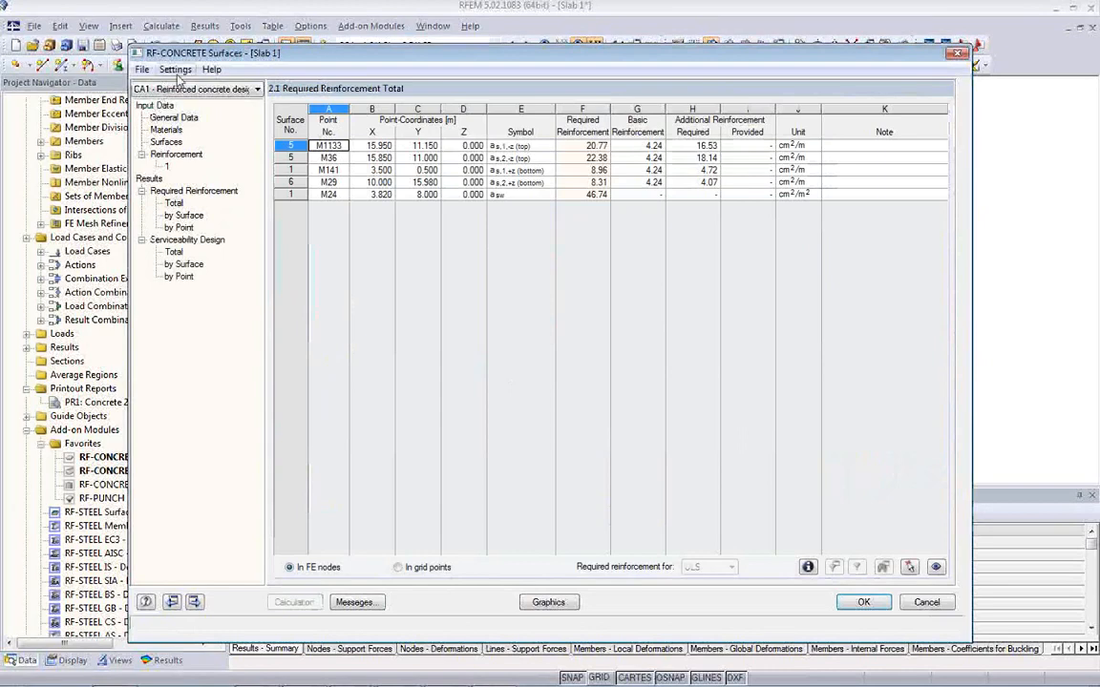
# Copy the RF-CONCRETE Surfaces case CA1 to a new case 2 with the description Deflection.
pyautogui.click(142, 69)
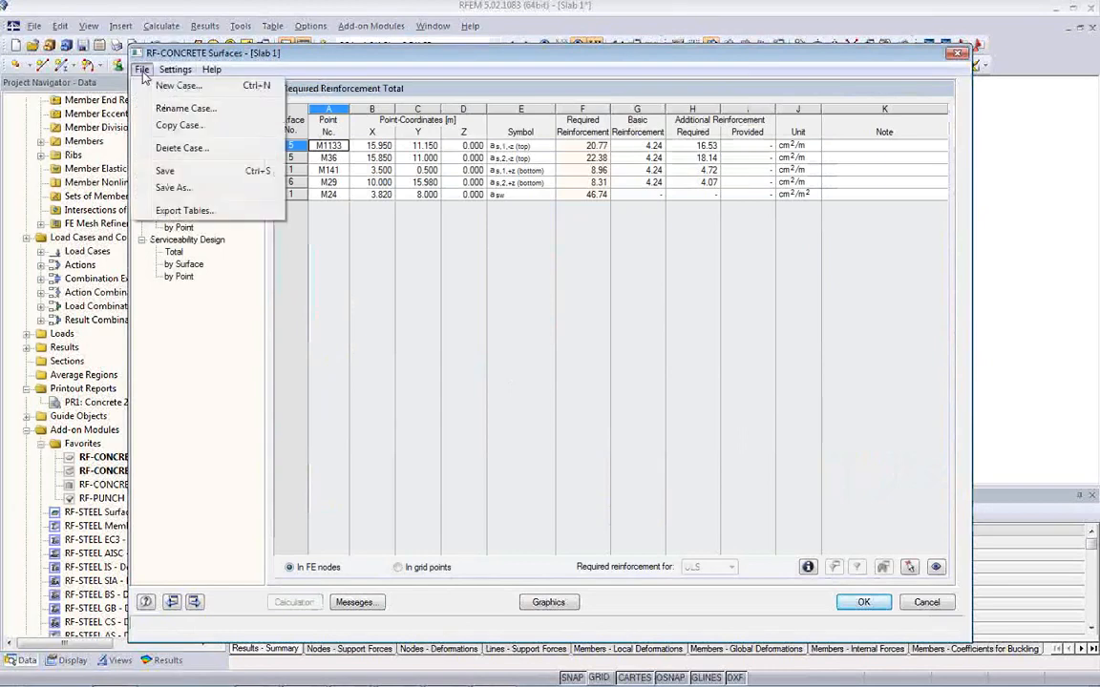
pyautogui.click(168, 127)
pyautogui.click(504, 370)
pyautogui.write('Deflection')
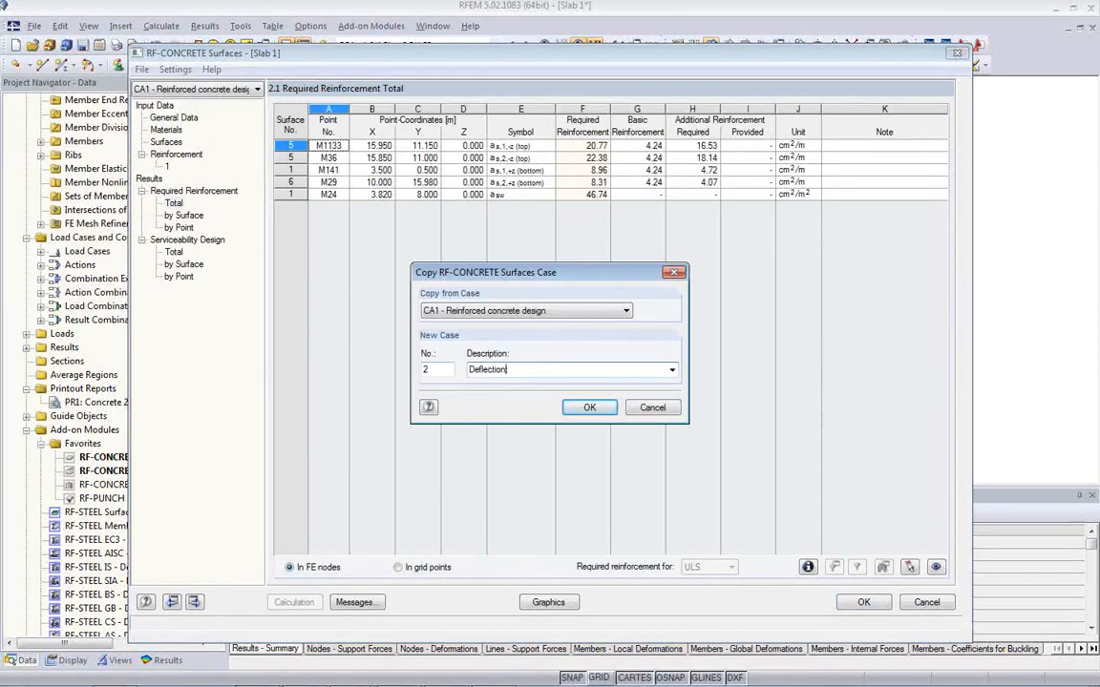
pyautogui.click(571, 410)
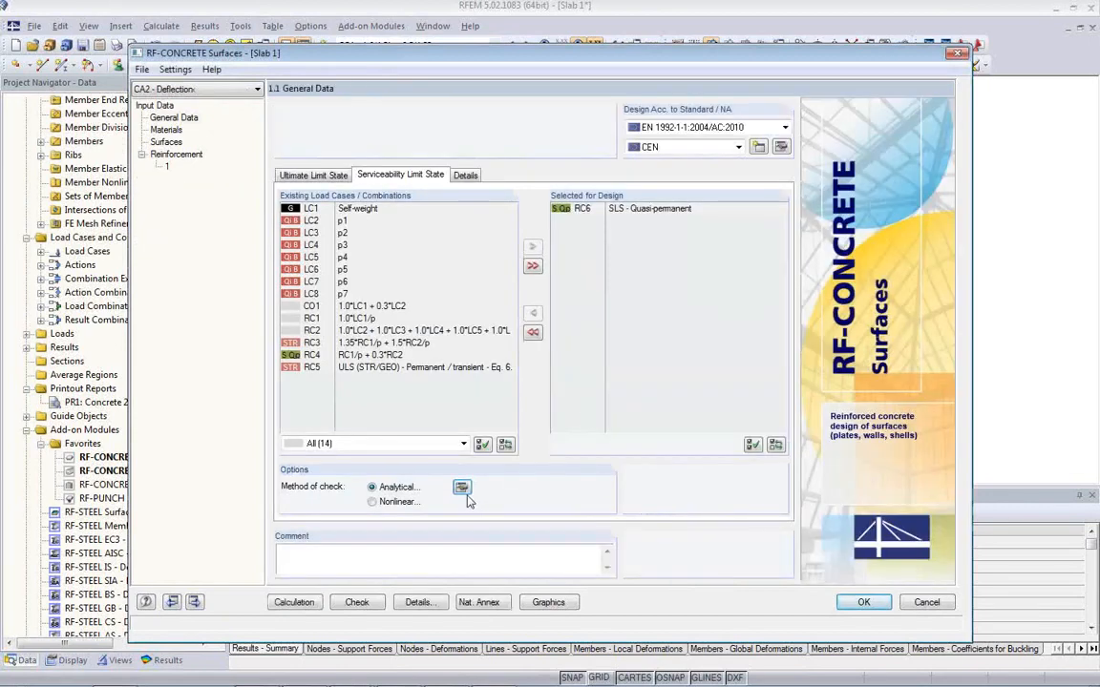
# Enable deflection with RF-CONCRETE Deflect, considering creeping, shrinkage and tension stiffening, in the analytical serviceability settings of case CA2.
pyautogui.click(461, 488)
pyautogui.click(309, 335)
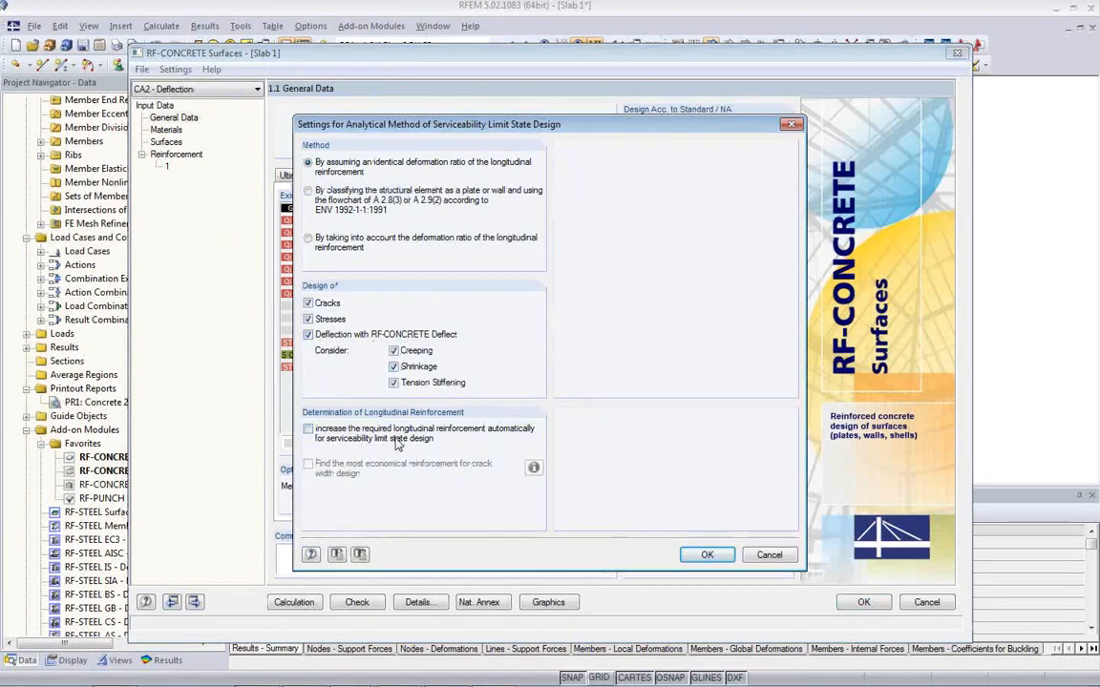
pyautogui.click(706, 555)
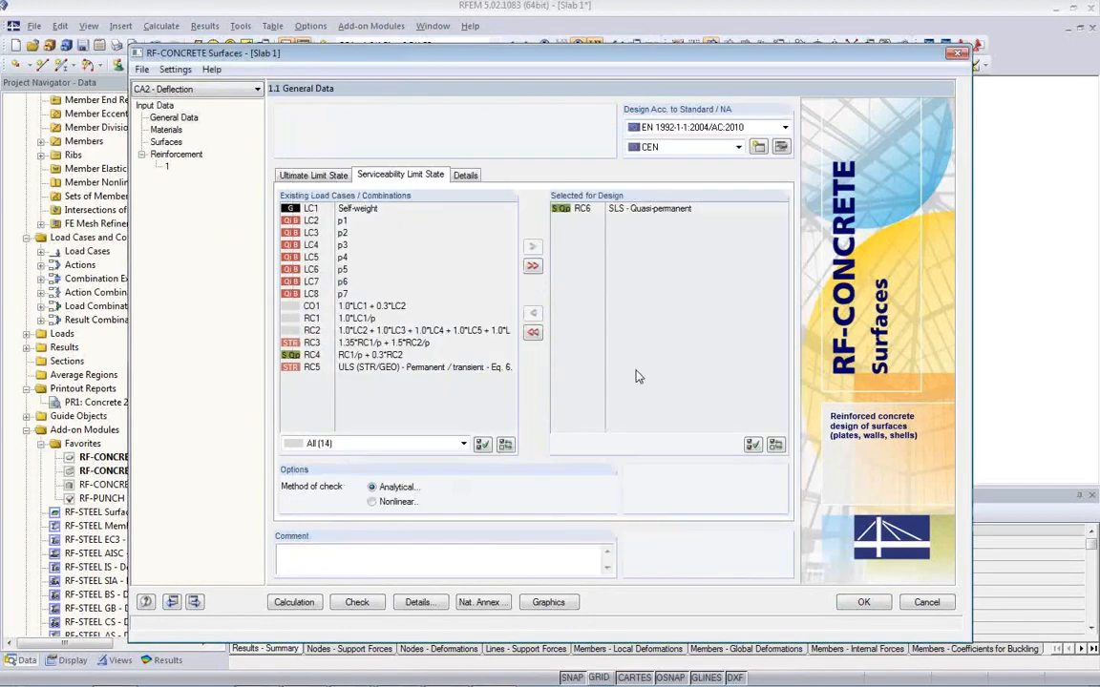
# Replace RC6 with load combination CO1 in the serviceability design selection of case CA2 and calculate the case.
pyautogui.doubleClick(582, 209)
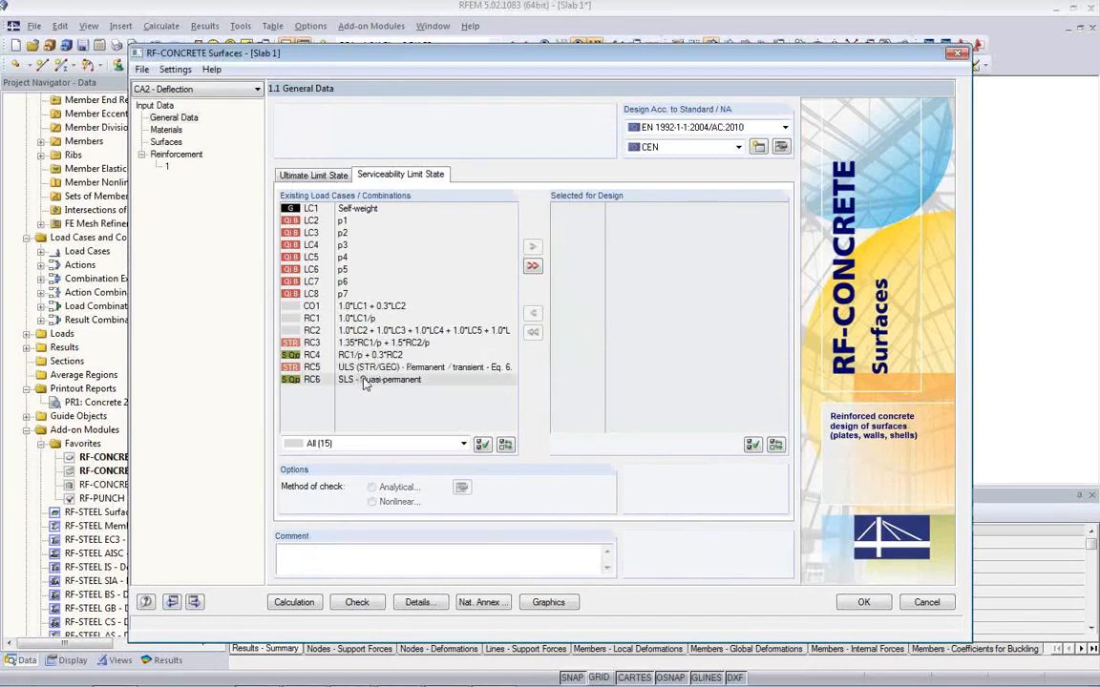
pyautogui.click(385, 308)
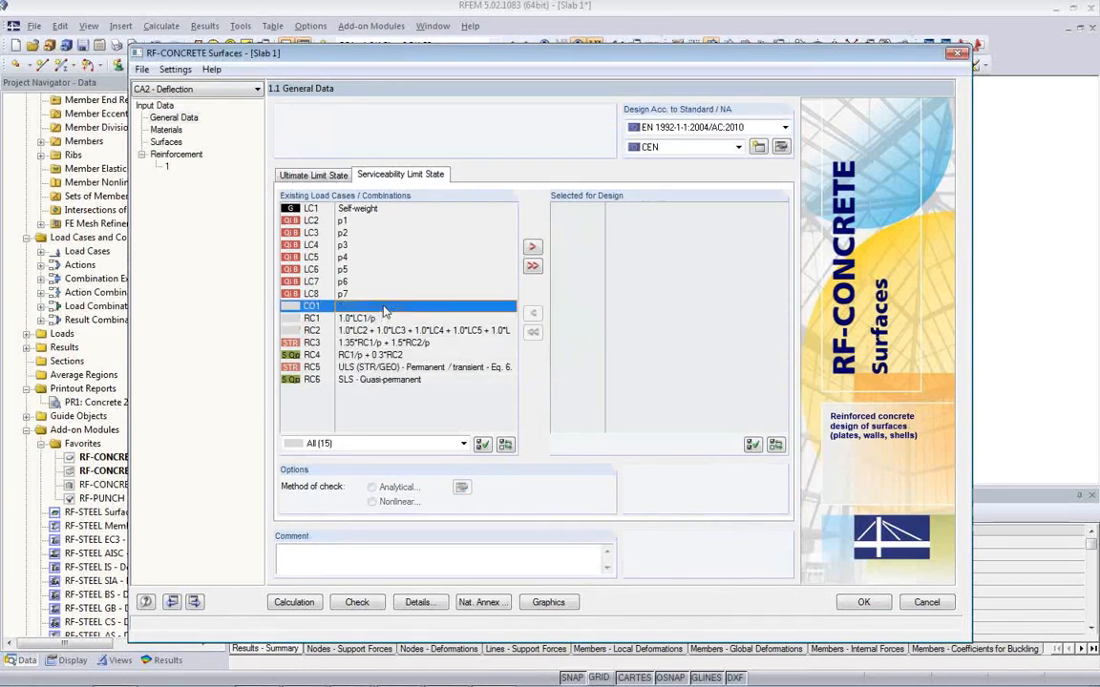
pyautogui.doubleClick(387, 308)
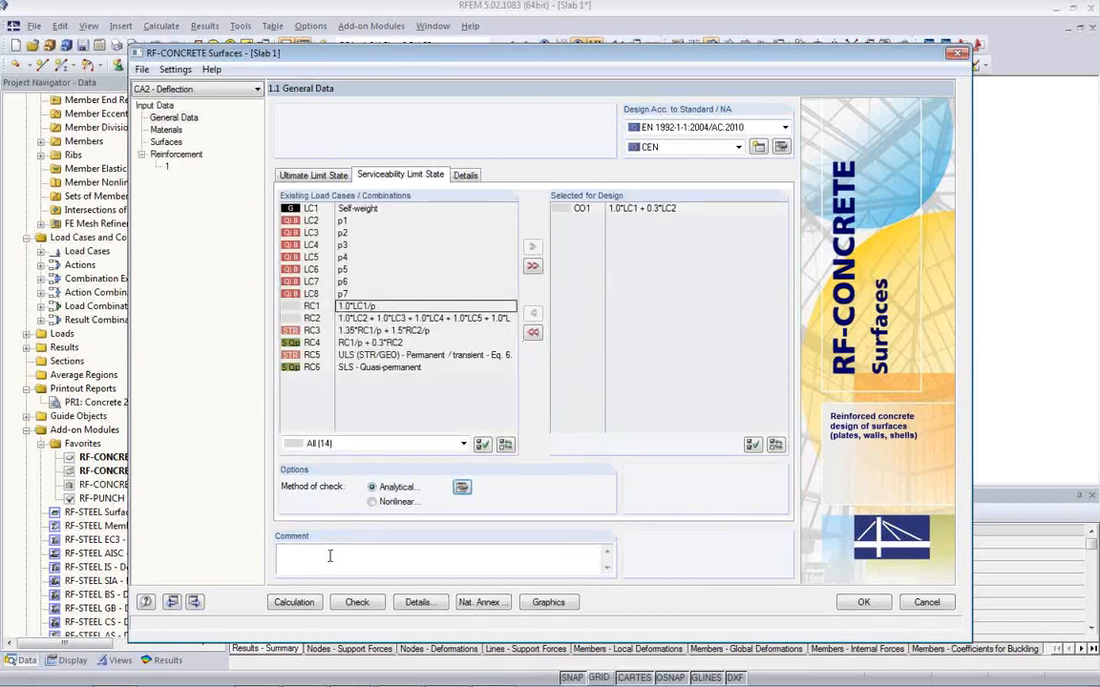
pyautogui.click(295, 604)
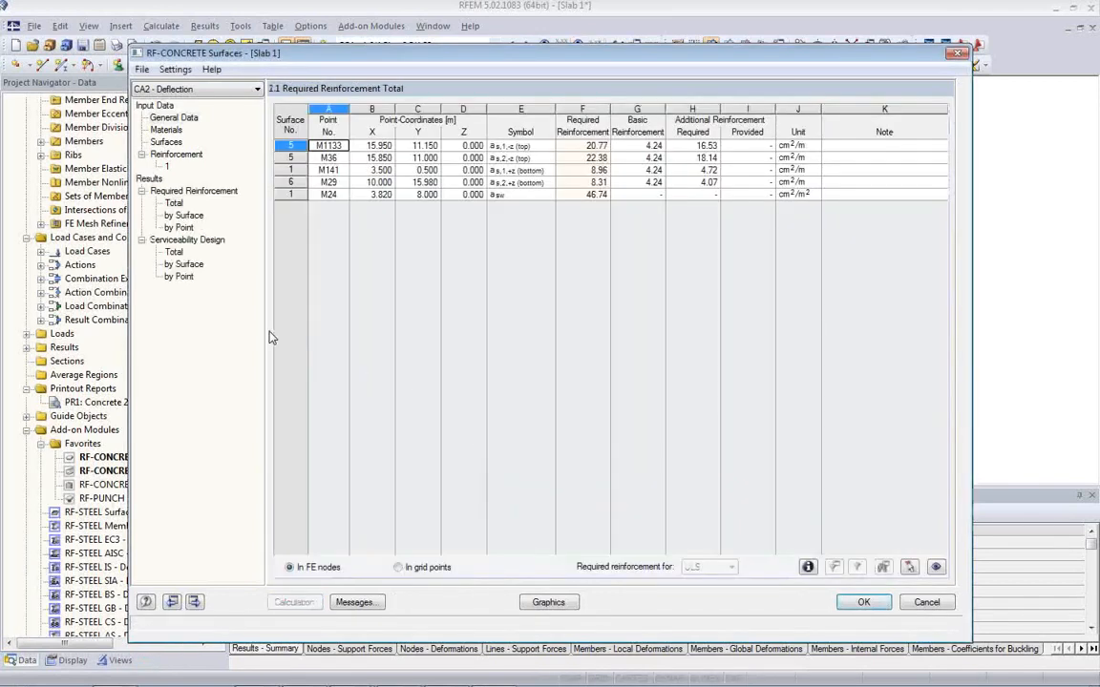
# Examine the total serviceability design results of case CA2, comparing the existing and limit values of local deformation on surface 1.
pyautogui.click(174, 252)
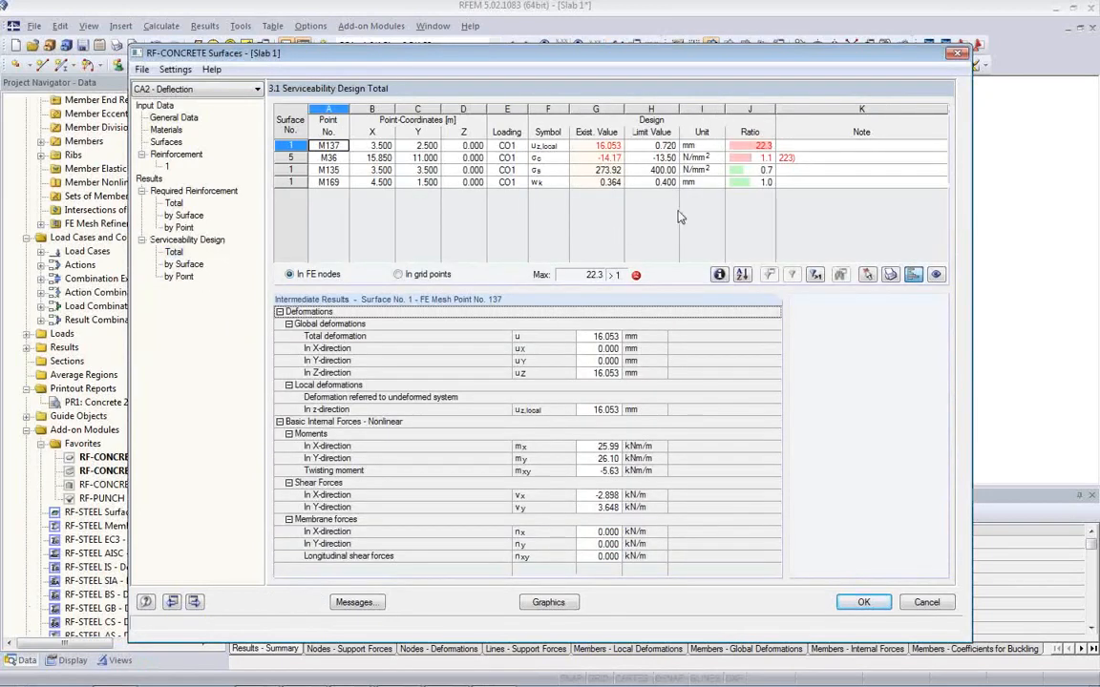
pyautogui.click(593, 149)
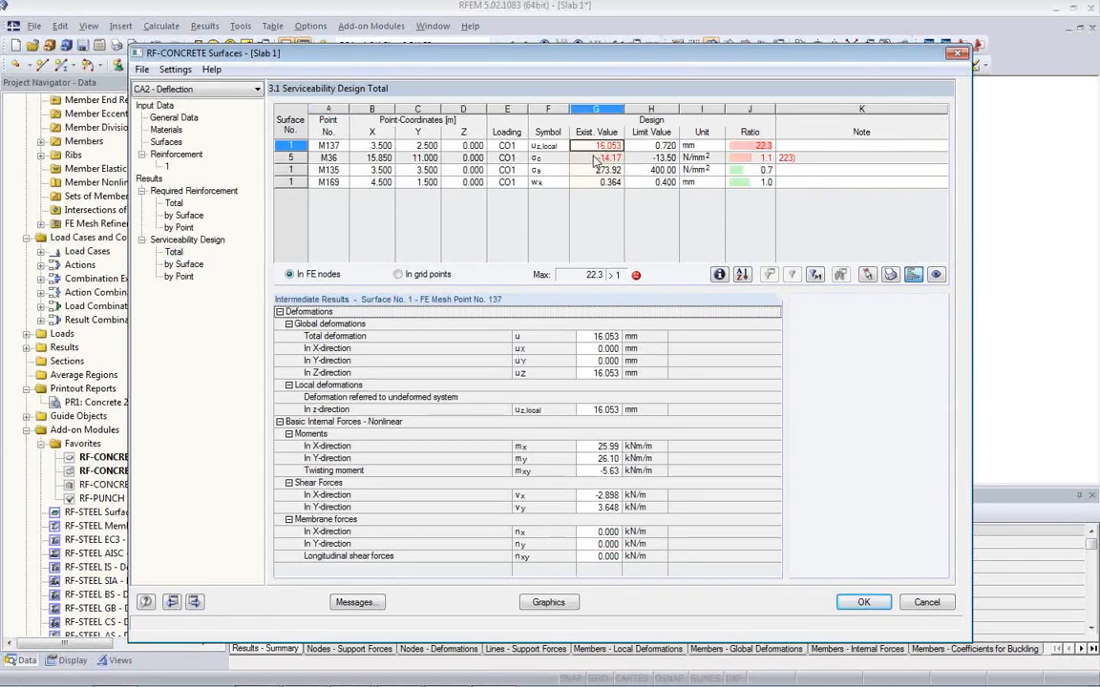
pyautogui.click(661, 145)
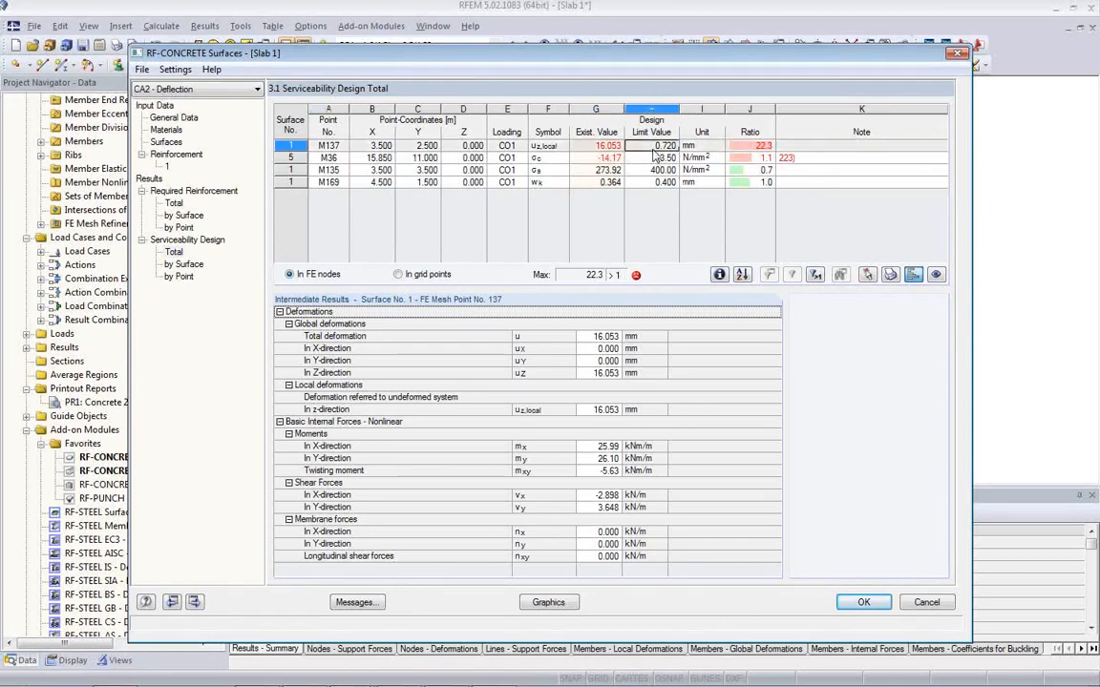
# Limit the deformation of surfaces 1-7 to user-defined relative L/250, picking the 7.820 m upper edge of surface 1 as reference, and recalculate CA2.
pyautogui.click(166, 166)
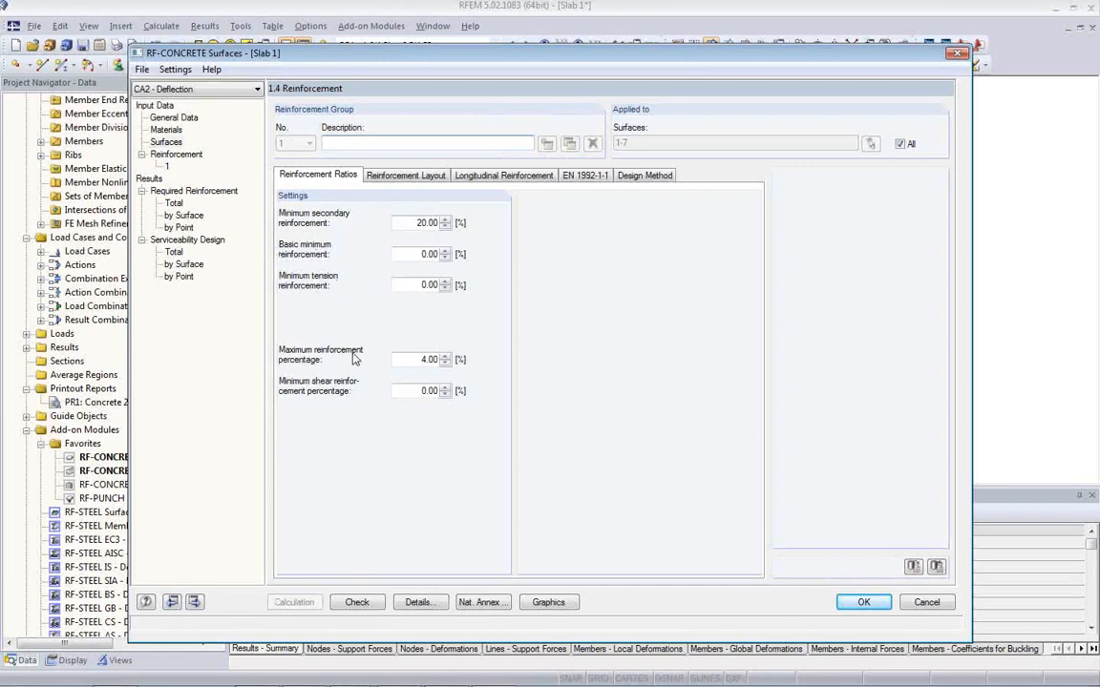
pyautogui.click(223, 209)
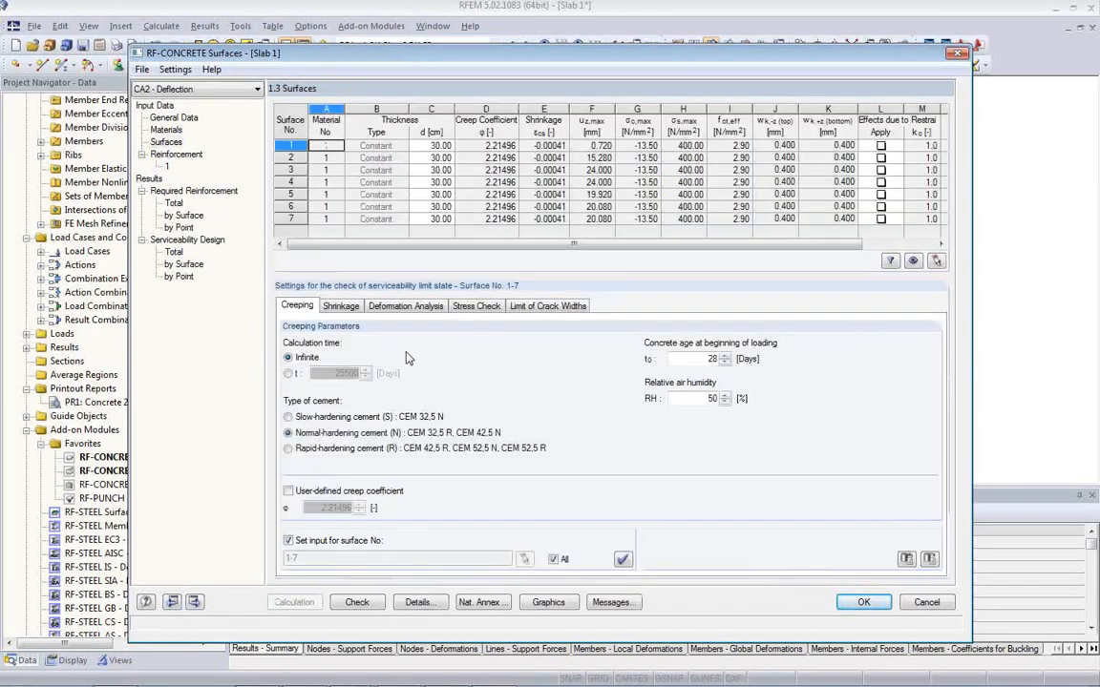
pyautogui.click(406, 306)
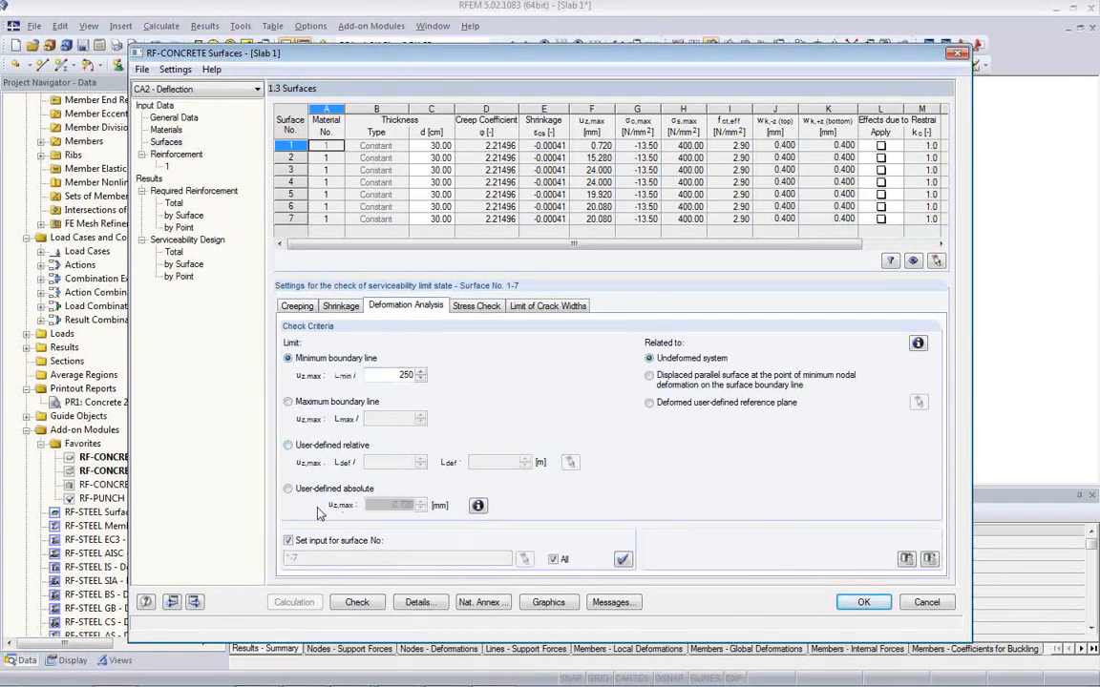
pyautogui.click(288, 445)
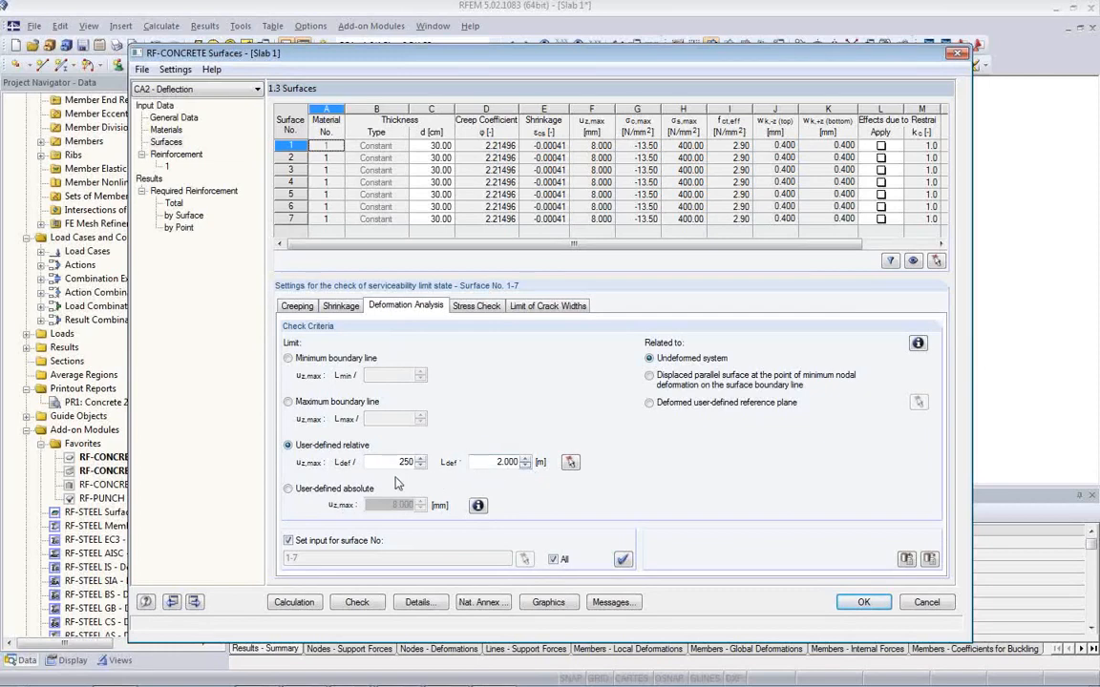
pyautogui.click(570, 463)
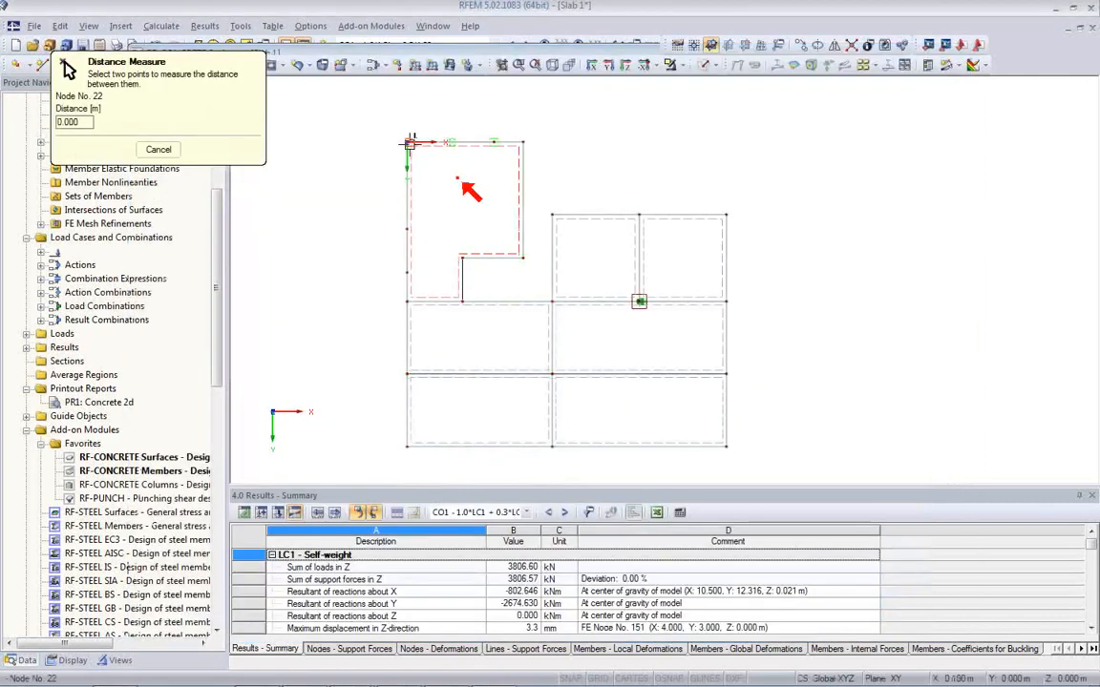
pyautogui.click(408, 141)
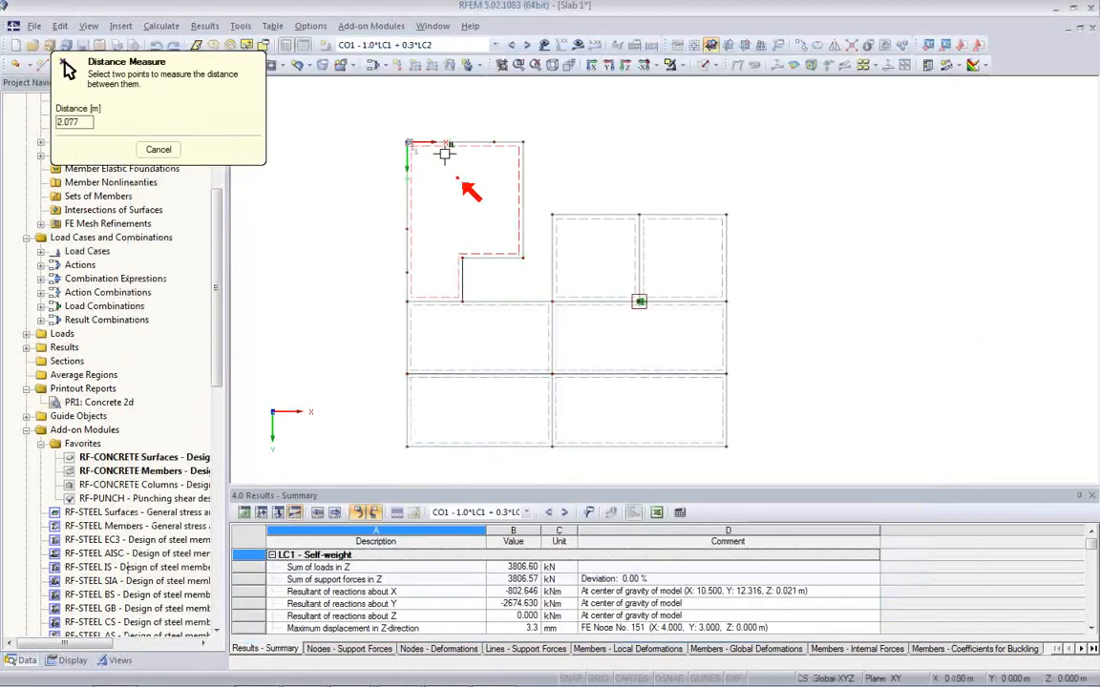
pyautogui.click(525, 141)
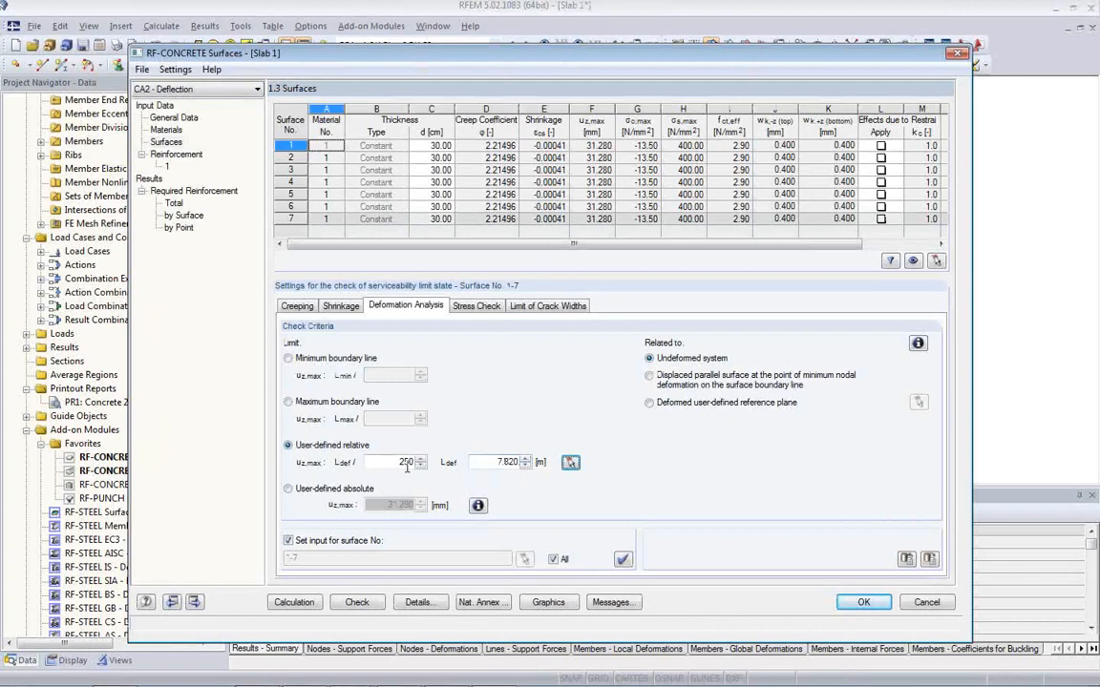
pyautogui.click(298, 602)
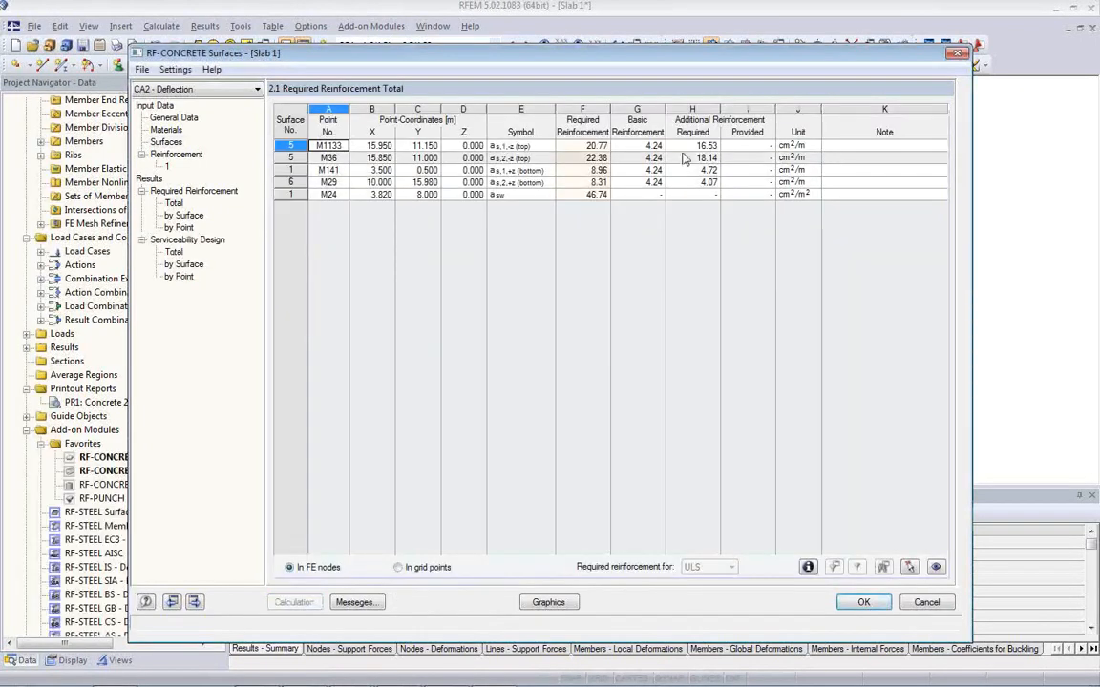
# Review the total required reinforcement and serviceability results of case CA2, including the concrete compressive stress details for surface 5.
pyautogui.click(685, 148)
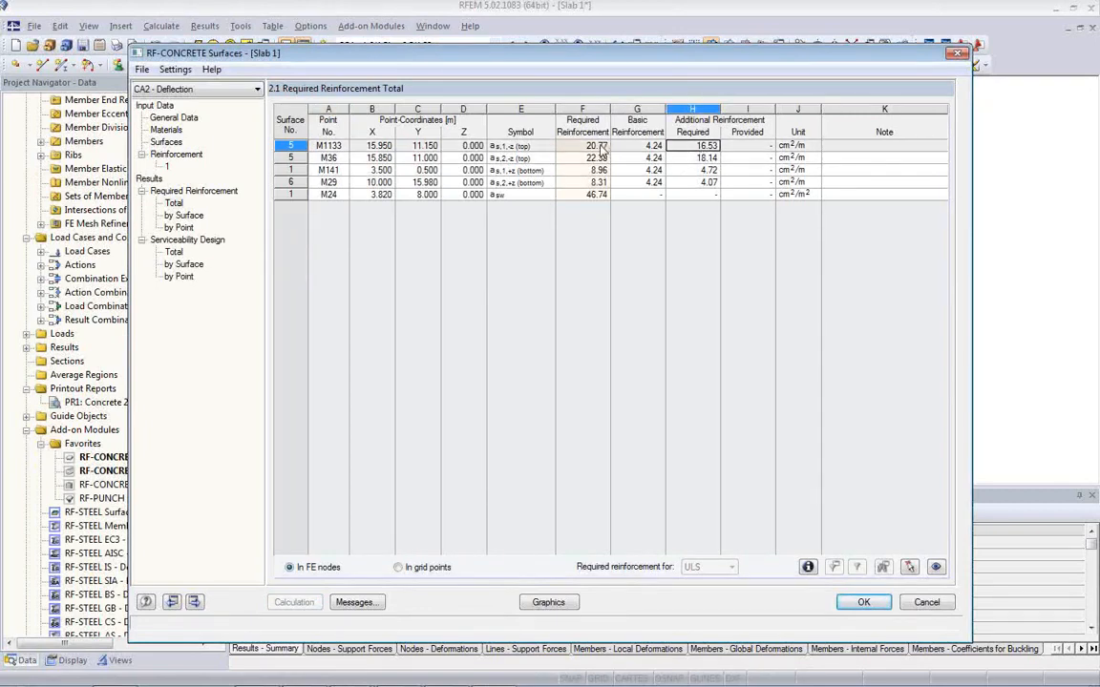
pyautogui.click(175, 252)
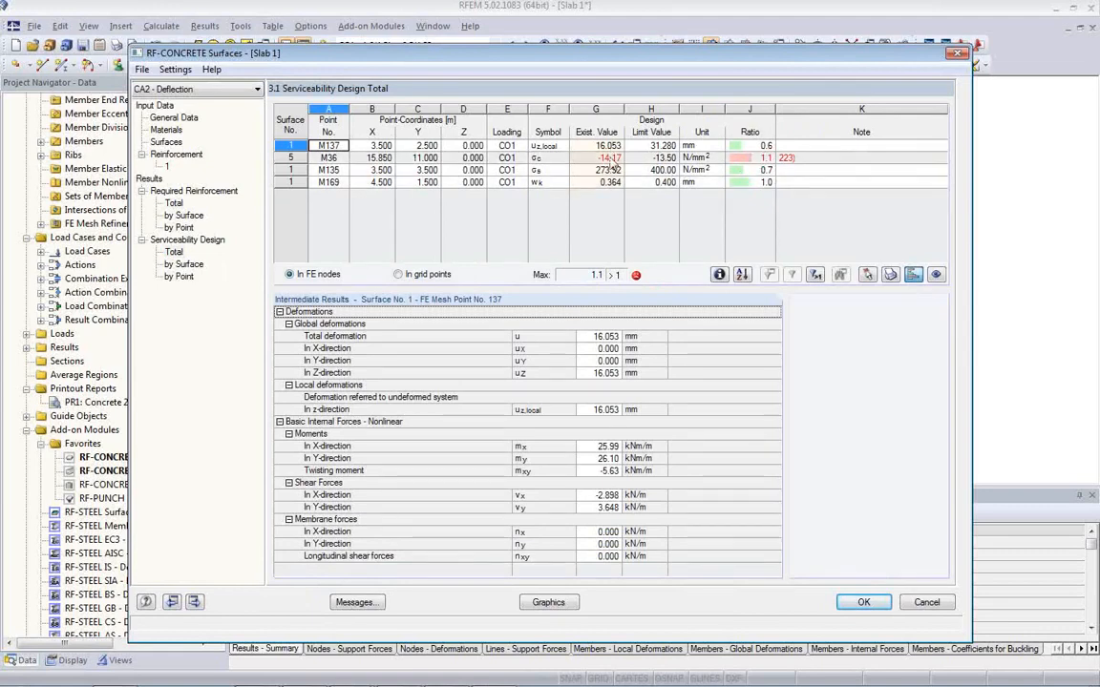
pyautogui.click(540, 158)
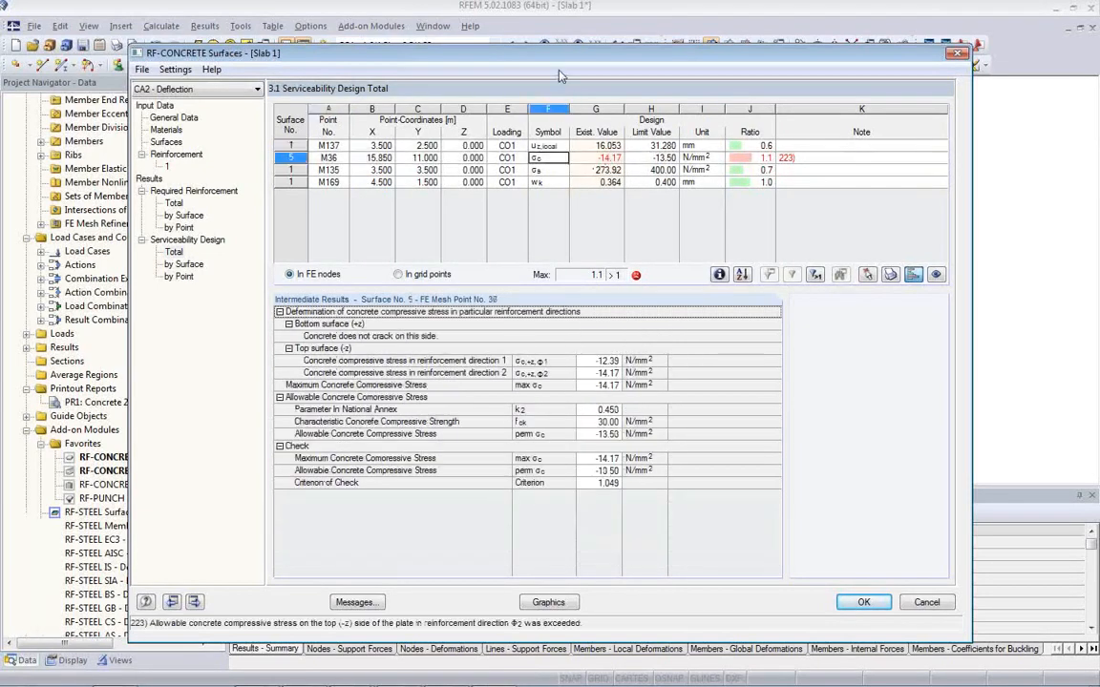
pyautogui.moveTo(557, 60); pyautogui.dragTo(623, 175)
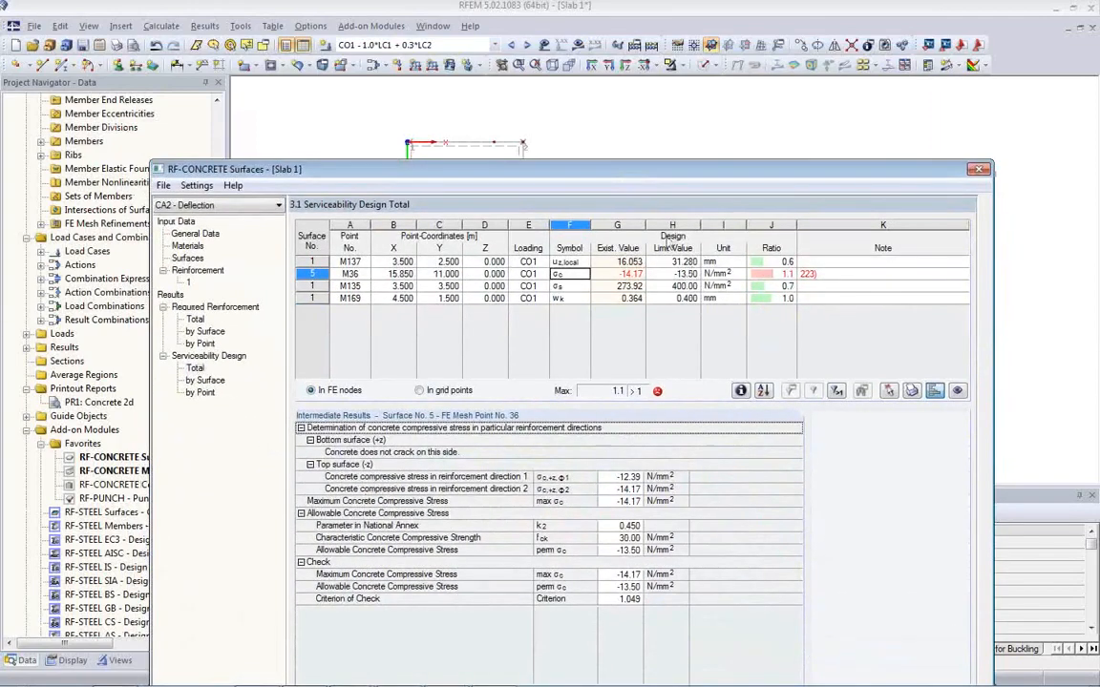
pyautogui.moveTo(621, 170); pyautogui.dragTo(571, 96)
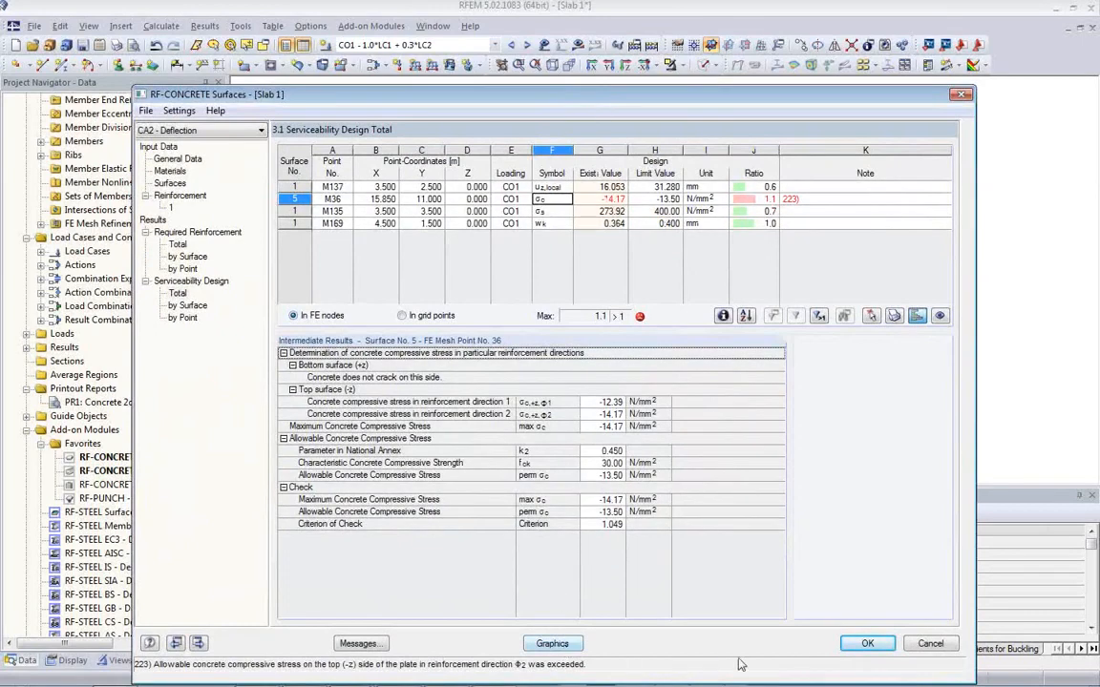
# Display the total deformations u of the RF-CONCRETE Surfaces case CA2 graphically on the slab.
pyautogui.click(551, 645)
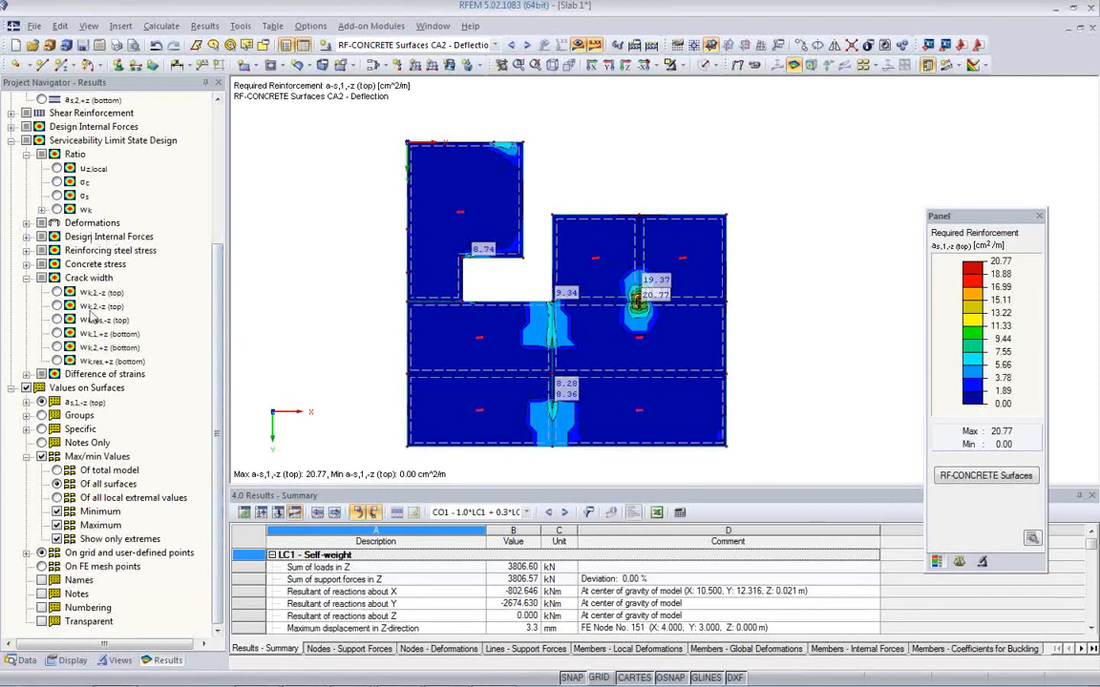
pyautogui.click(27, 223)
pyautogui.click(57, 237)
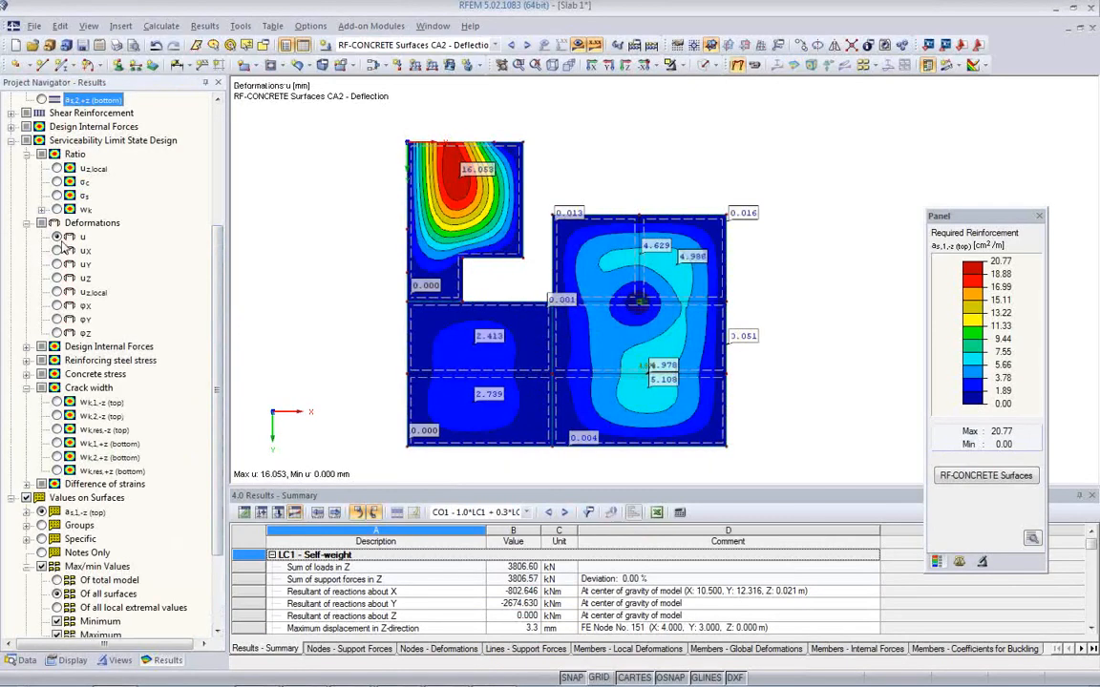
pyautogui.moveTo(605, 298); pyautogui.dragTo(529, 297, button='middle')
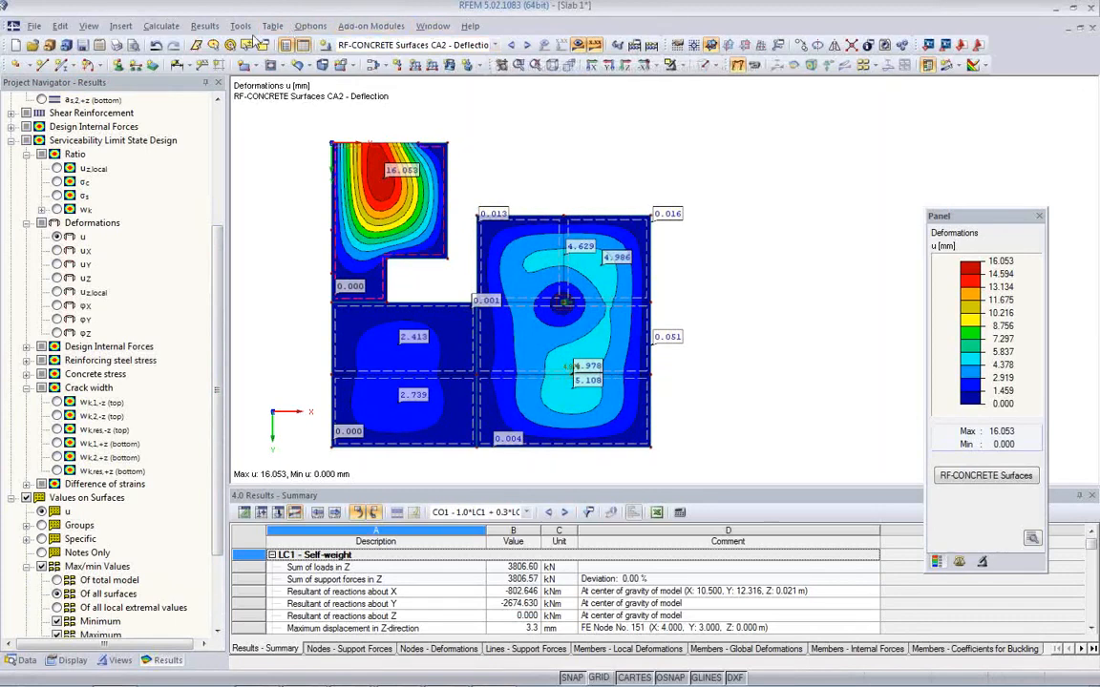
# Open a second model window, tile both vertically and show load combination CO1 in it to compare deformations with case CA2.
pyautogui.click(433, 26)
pyautogui.click(445, 45)
pyautogui.click(433, 25)
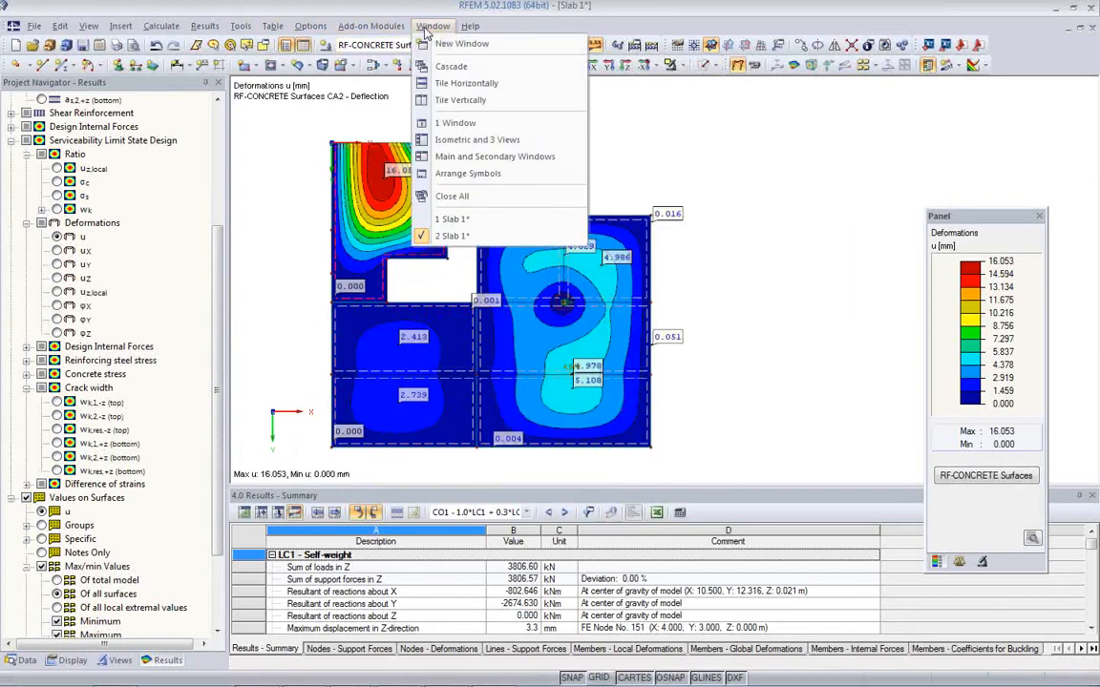
pyautogui.click(459, 99)
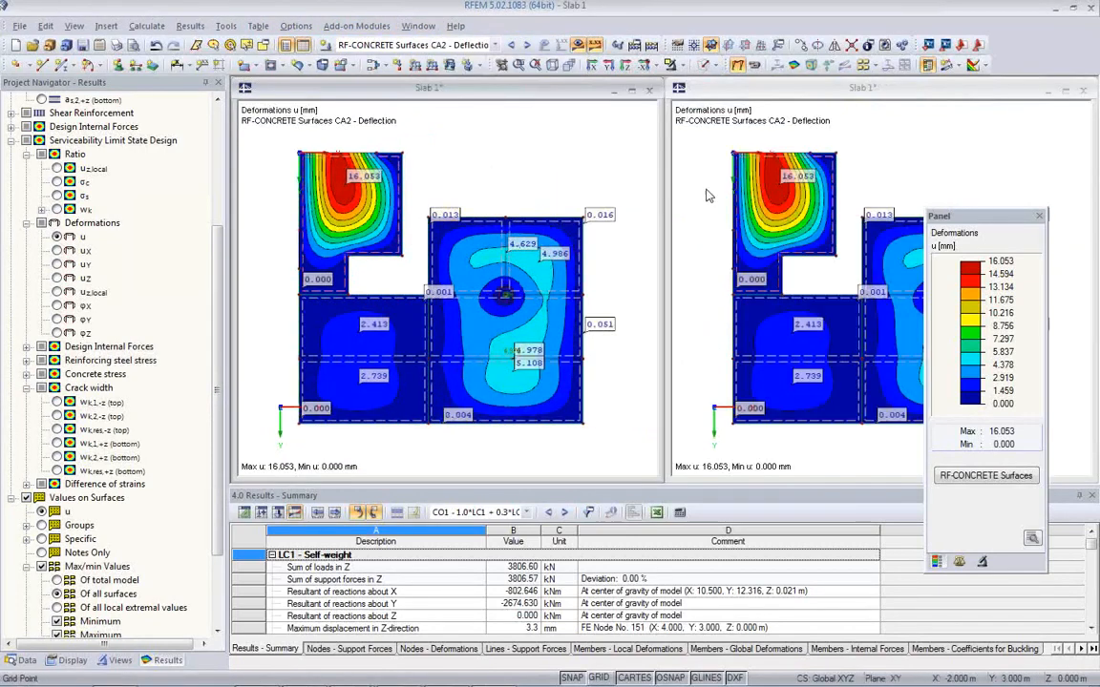
pyautogui.click(445, 46)
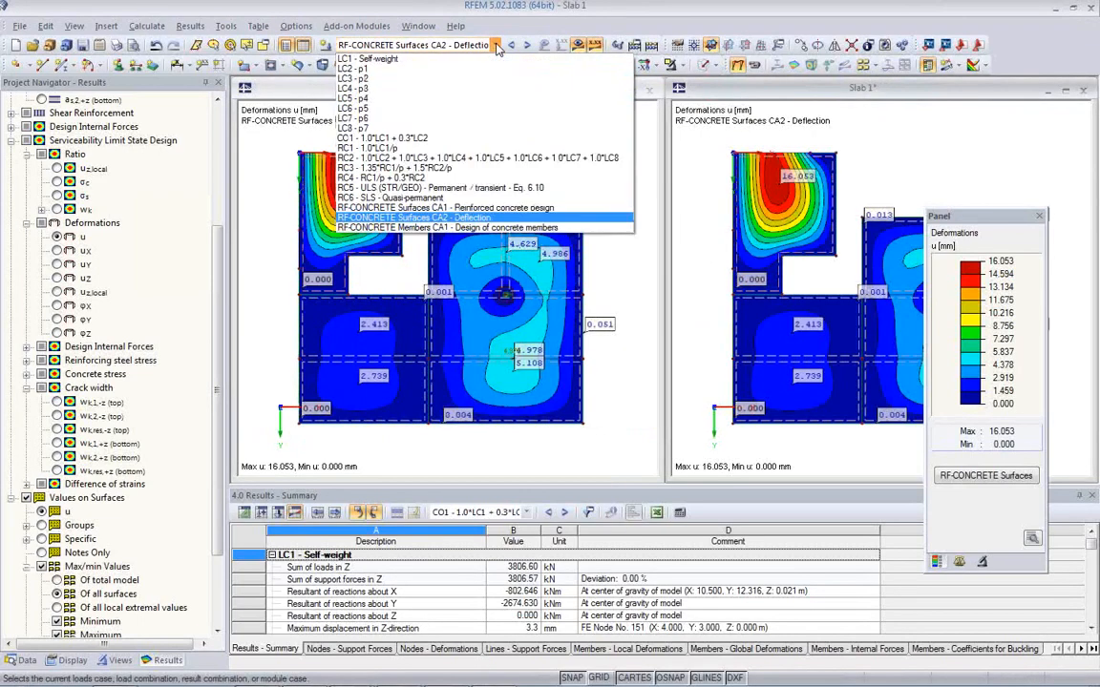
pyautogui.click(478, 137)
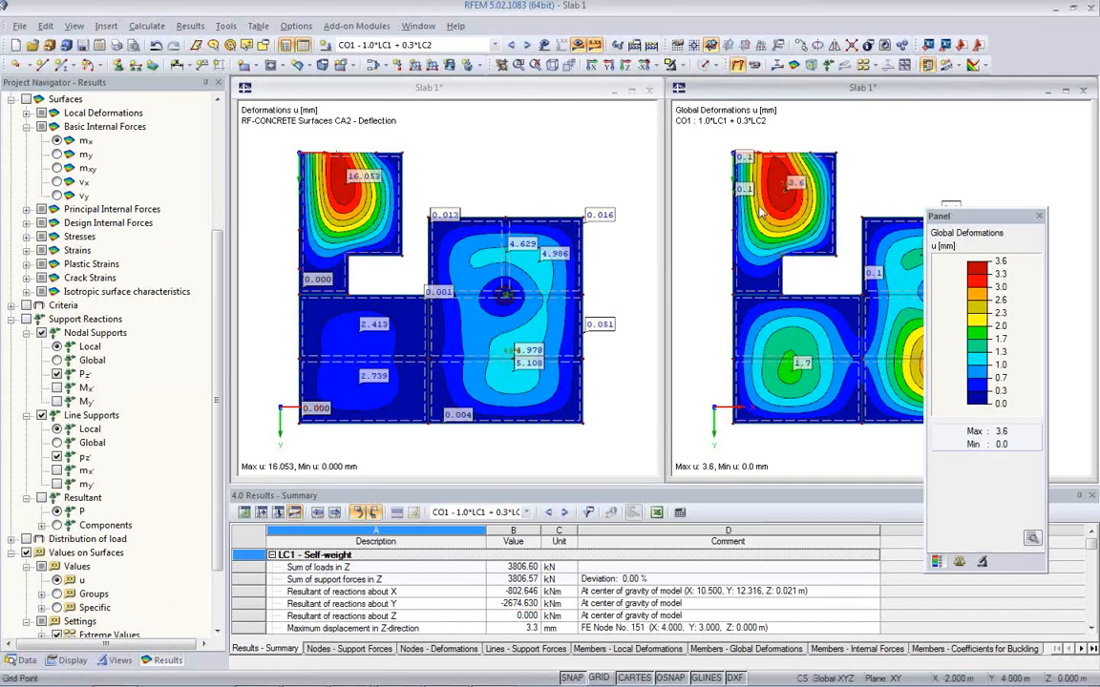
# Close the CO1 comparison window and maximize the one showing the CA2 deflections.
pyautogui.click(466, 194)
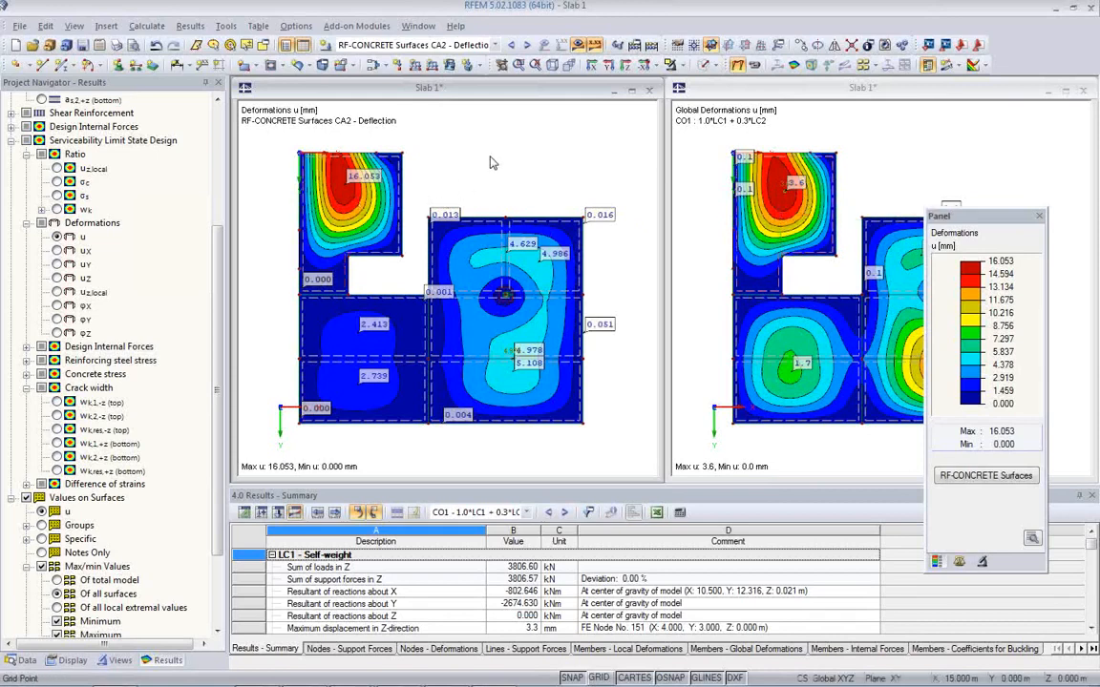
pyautogui.click(1083, 92)
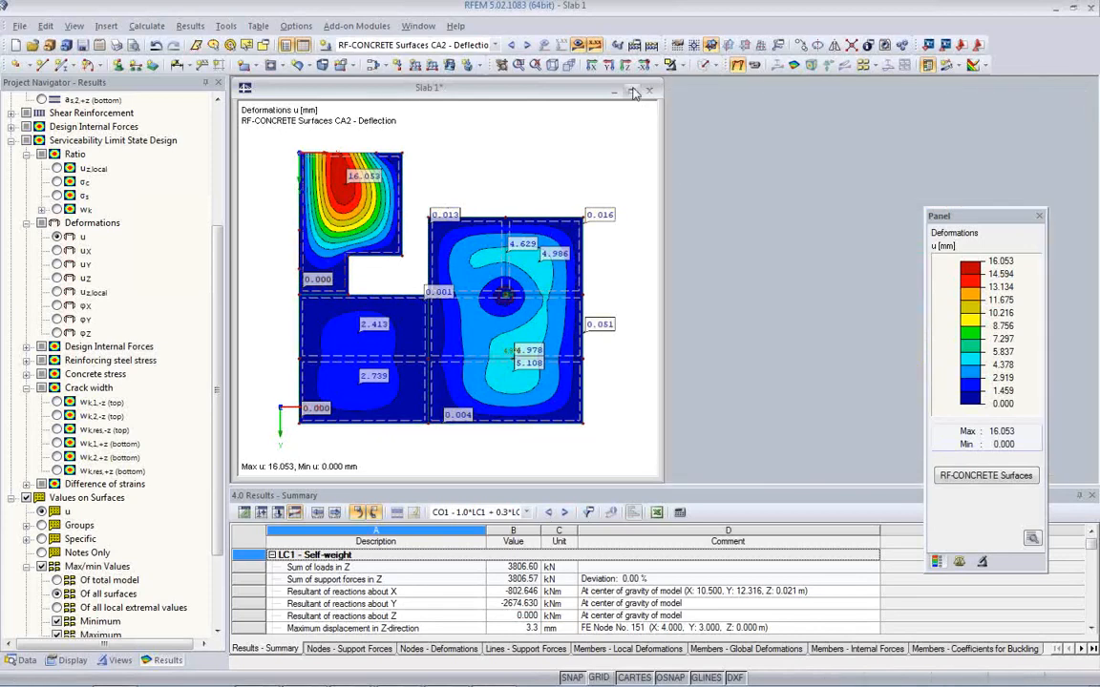
pyautogui.doubleClick(571, 87)
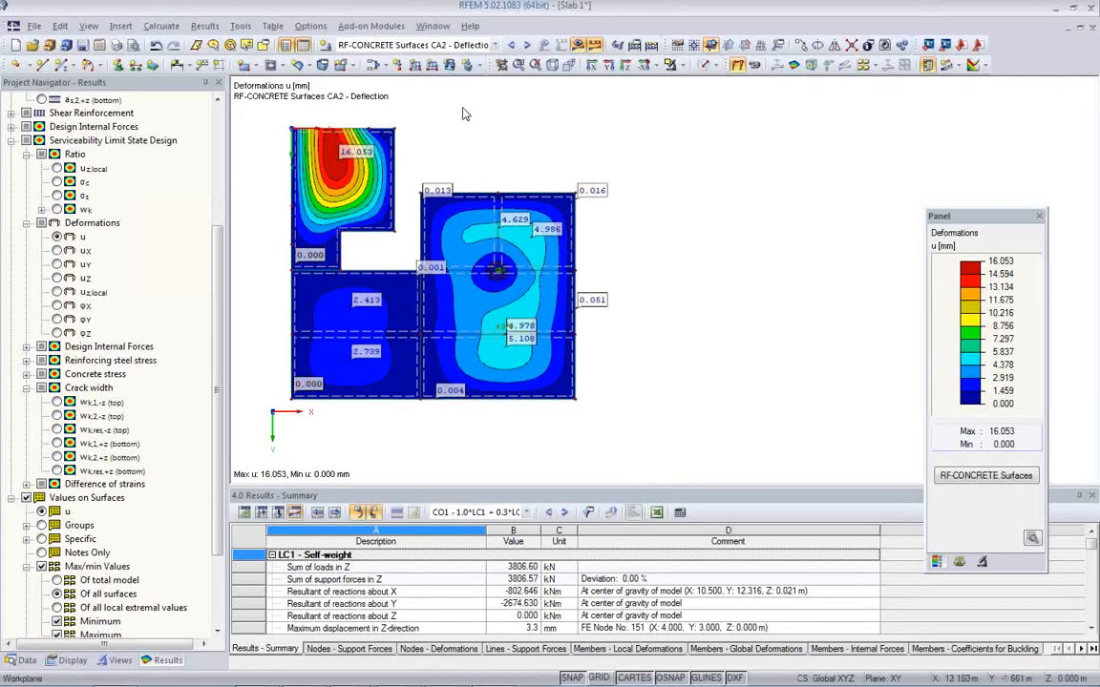
pyautogui.moveTo(539, 375); pyautogui.dragTo(638, 386, button='middle')
pyautogui.scroll(1, 637, 386)
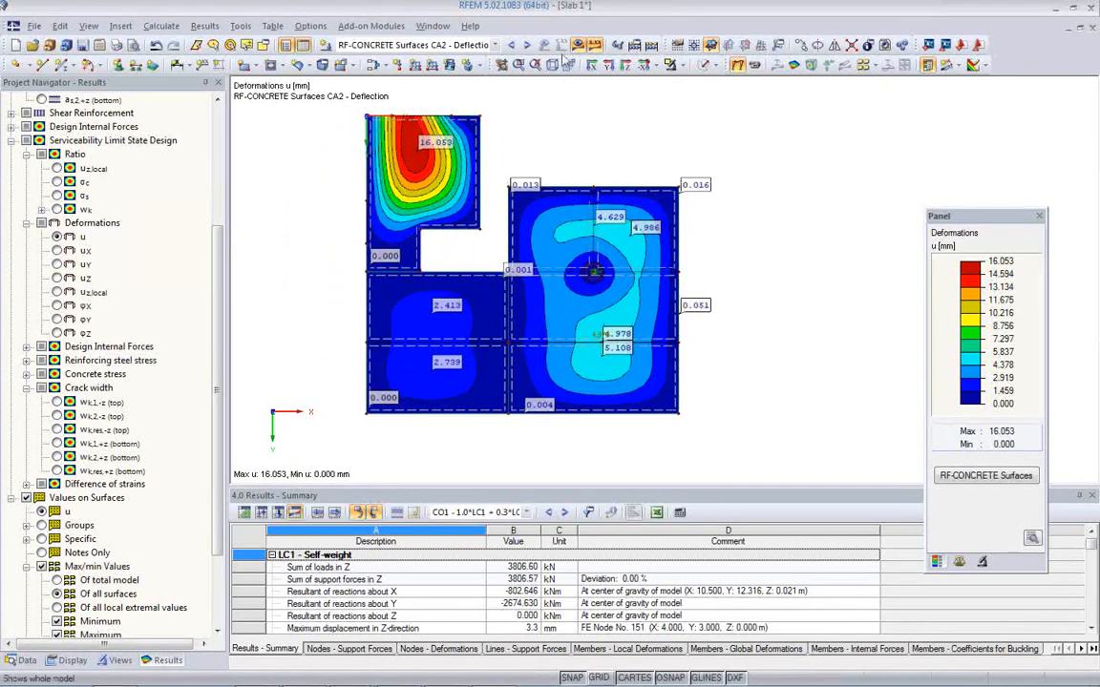
# Hide the results and show the nodal support inside the slab in a tilted close-up view.
pyautogui.click(578, 47)
pyautogui.keyDown('ctrl'); pyautogui.moveTo(565, 310); pyautogui.dragTo(508, 163, button='middle'); pyautogui.keyUp('ctrl')
pyautogui.scroll(5, 591, 294)
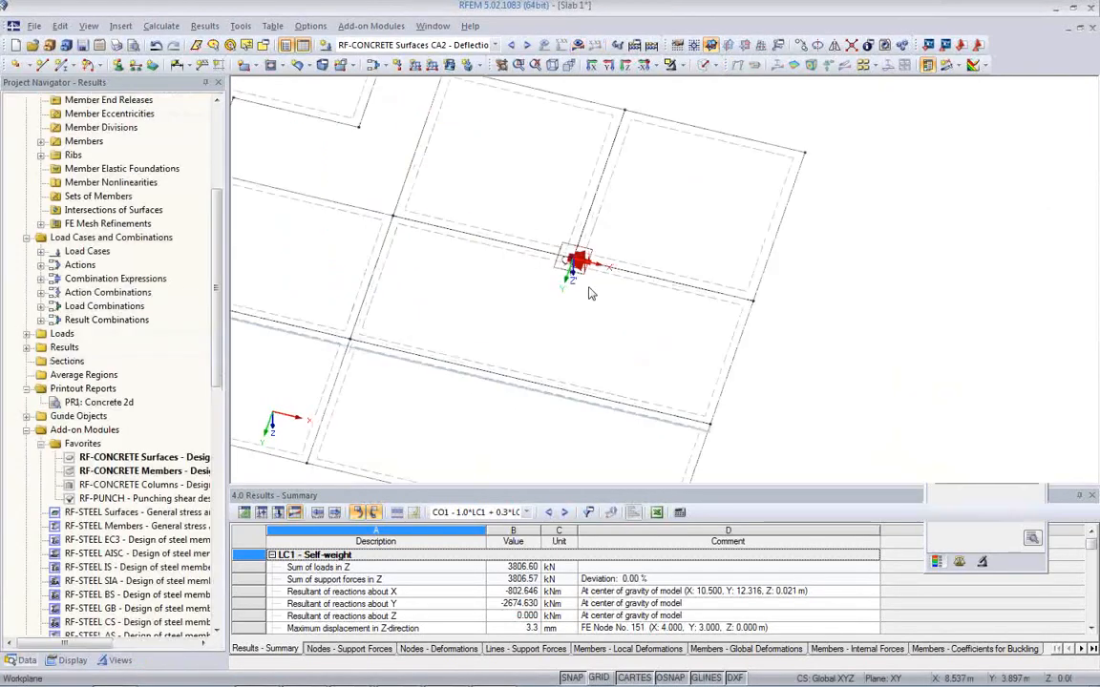
pyautogui.scroll(1, 591, 294)
pyautogui.moveTo(518, 233); pyautogui.dragTo(570, 272, button='middle')
pyautogui.click(504, 175)
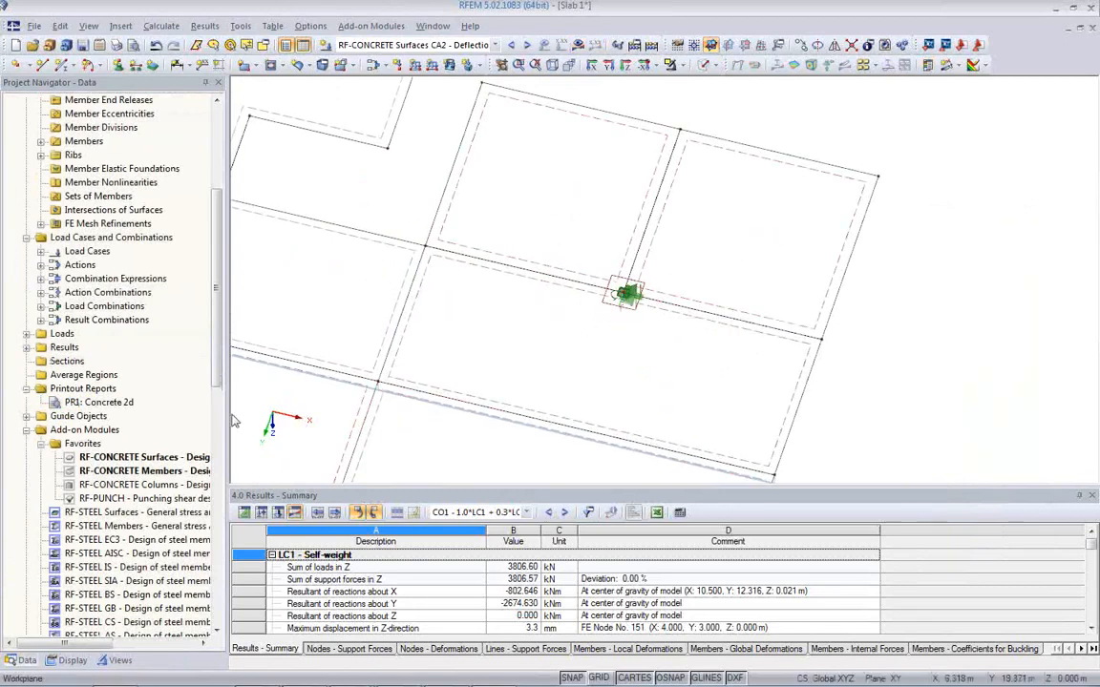
# Open the RF-PUNCH add-on module and select result combination RC5 for the punching shear design.
pyautogui.moveTo(216, 360); pyautogui.dragTo(222, 440)
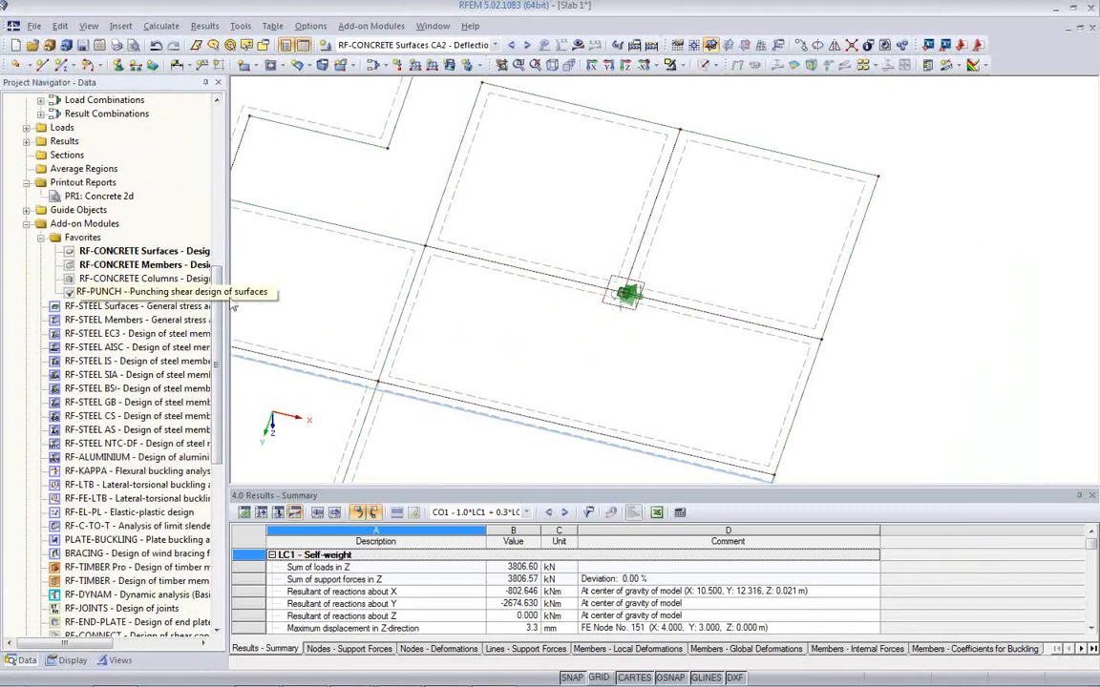
pyautogui.doubleClick(140, 293)
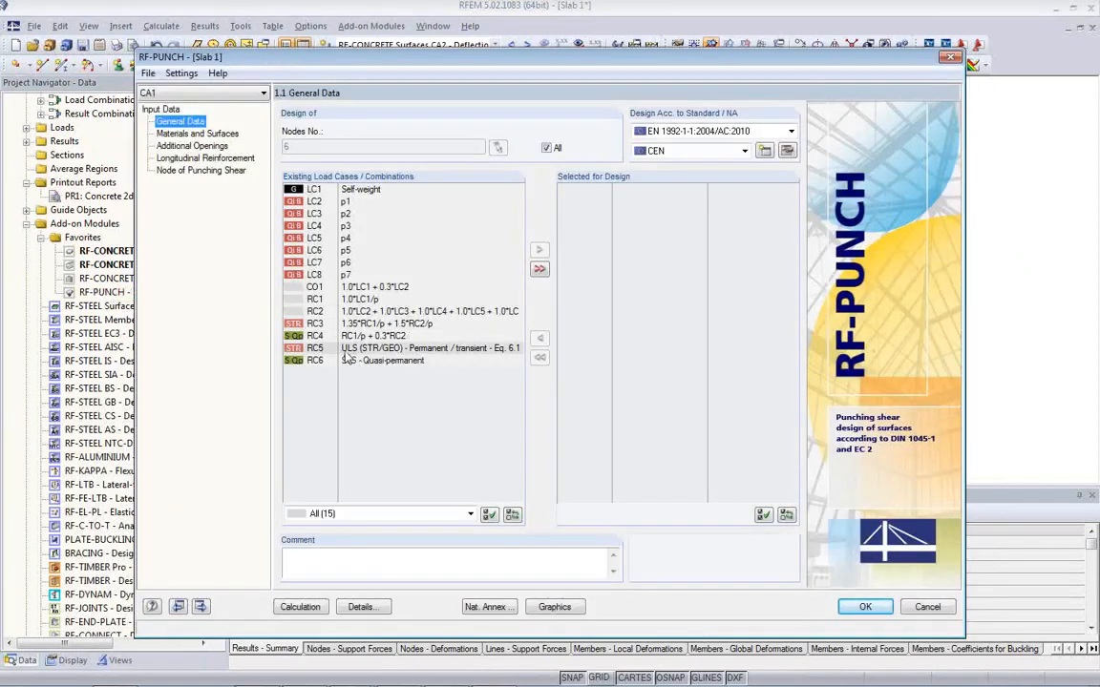
pyautogui.doubleClick(355, 349)
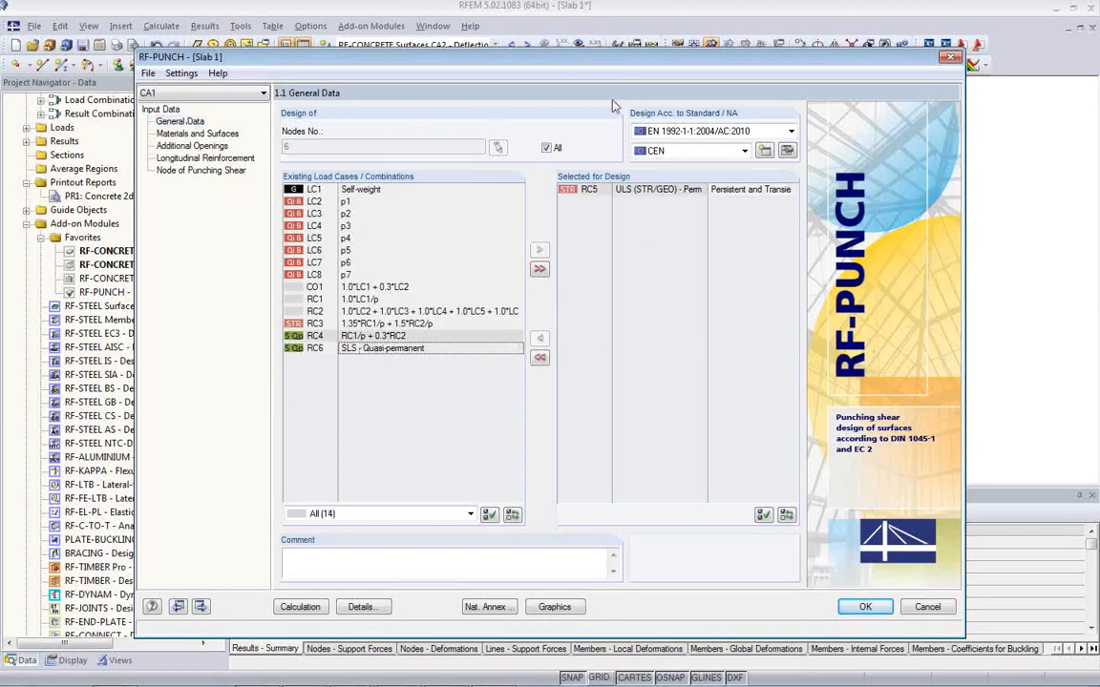
# Review the RF-PUNCH input for materials, surfaces, additional openings, longitudinal reinforcement and the punching shear node in case CA1.
pyautogui.click(201, 133)
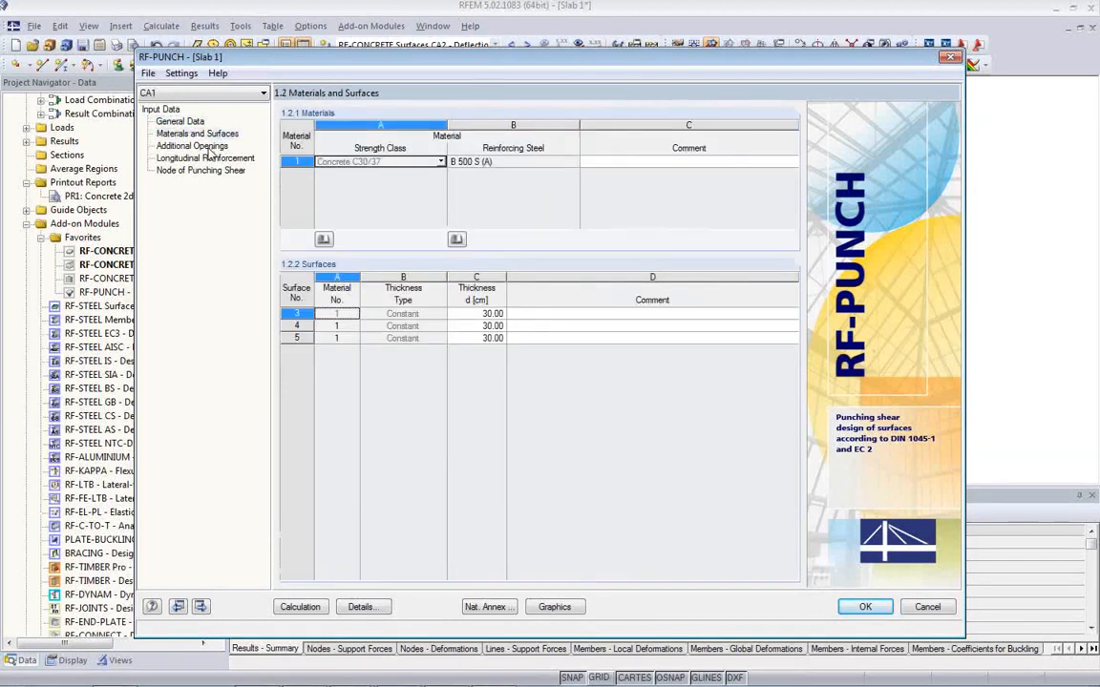
pyautogui.click(192, 146)
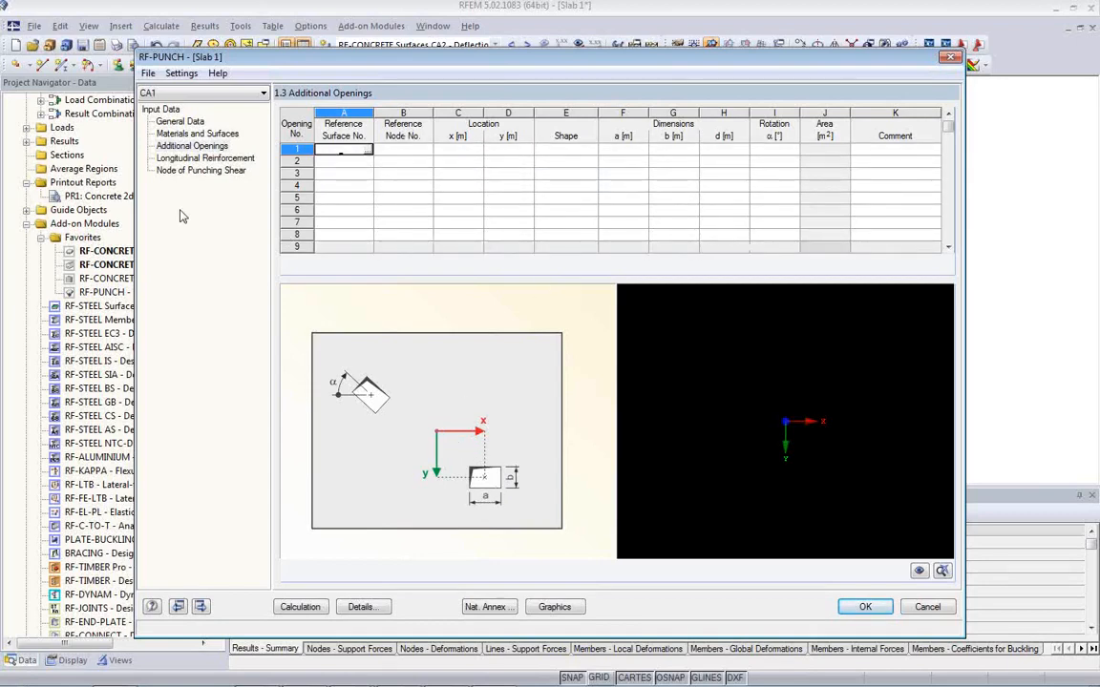
pyautogui.click(202, 158)
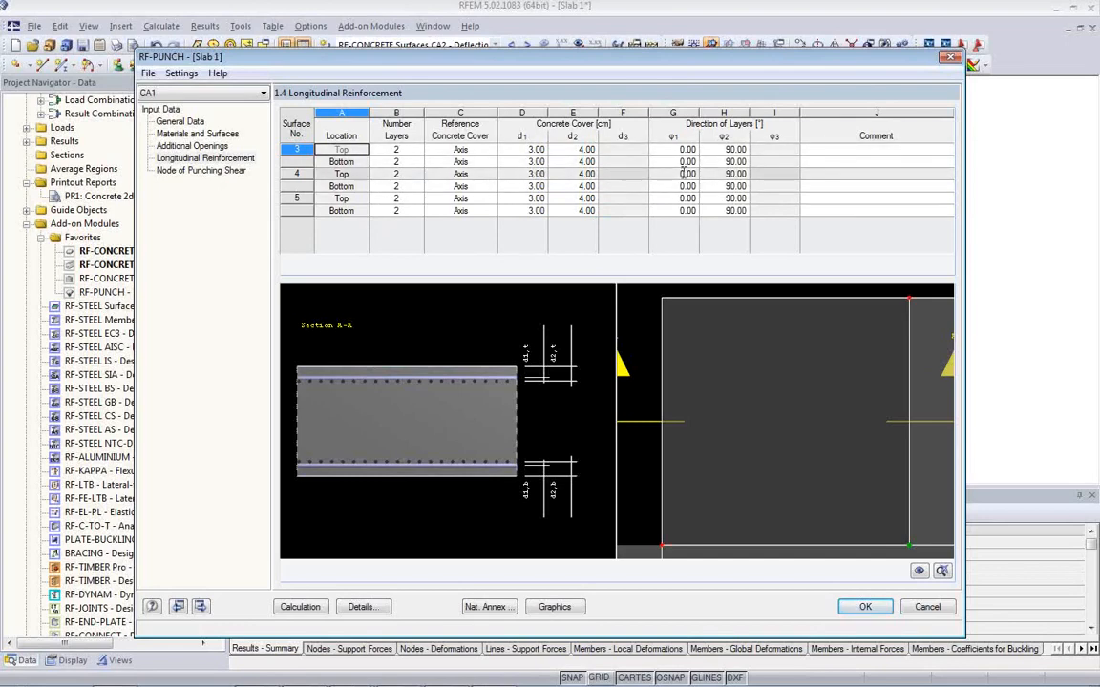
pyautogui.click(203, 170)
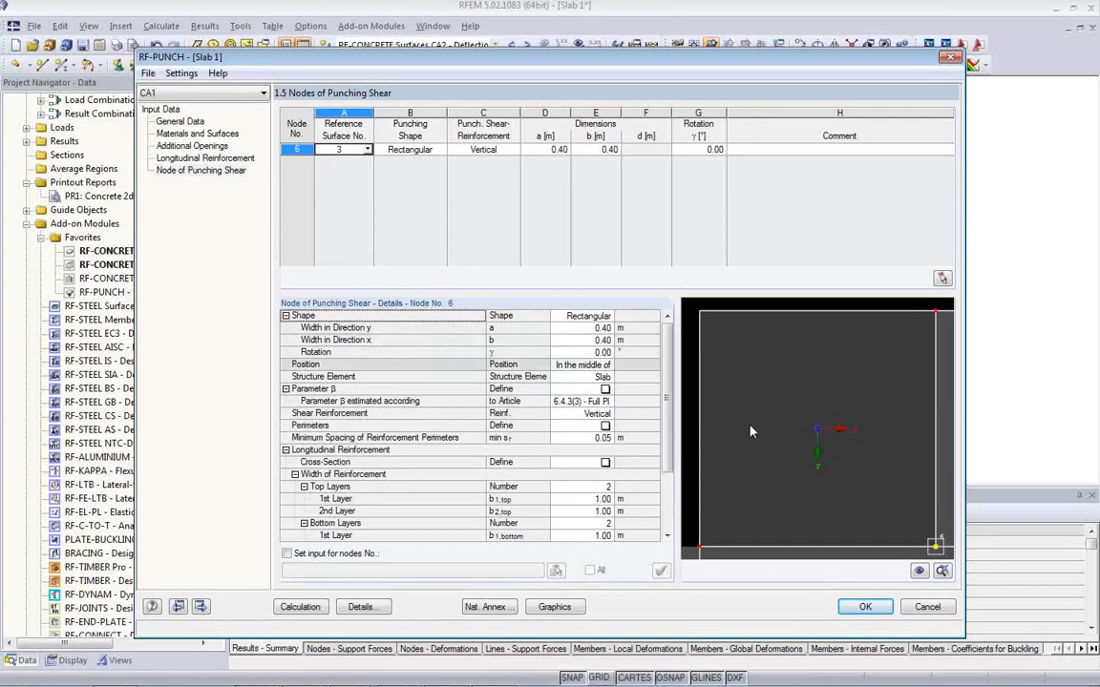
pyautogui.click(189, 124)
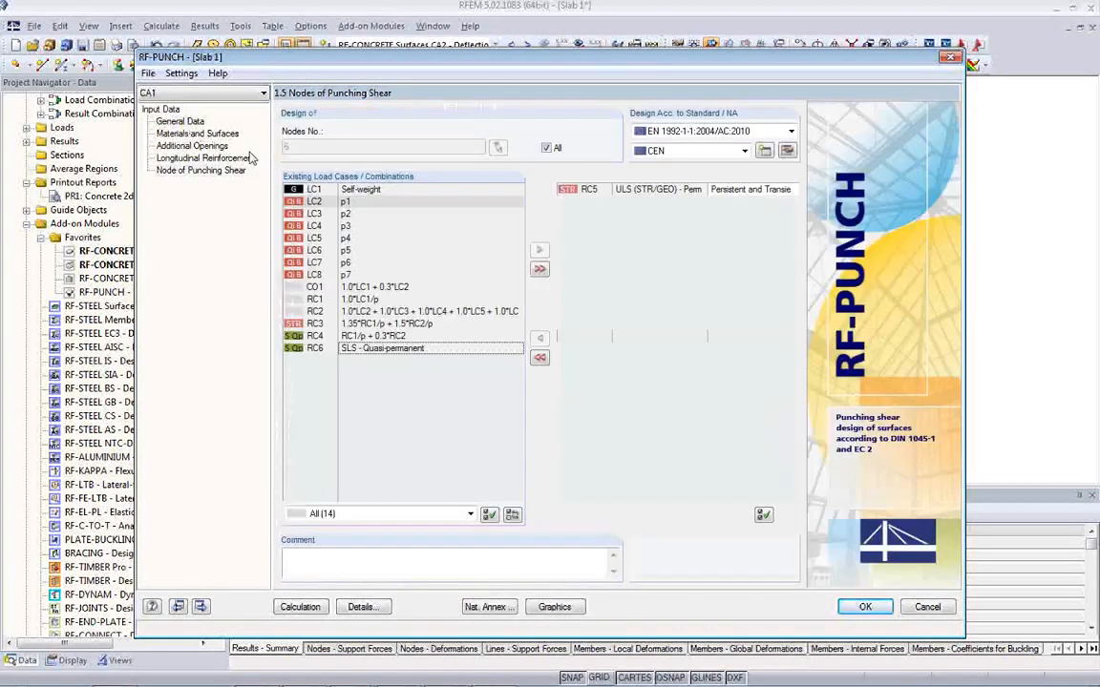
pyautogui.click(165, 133)
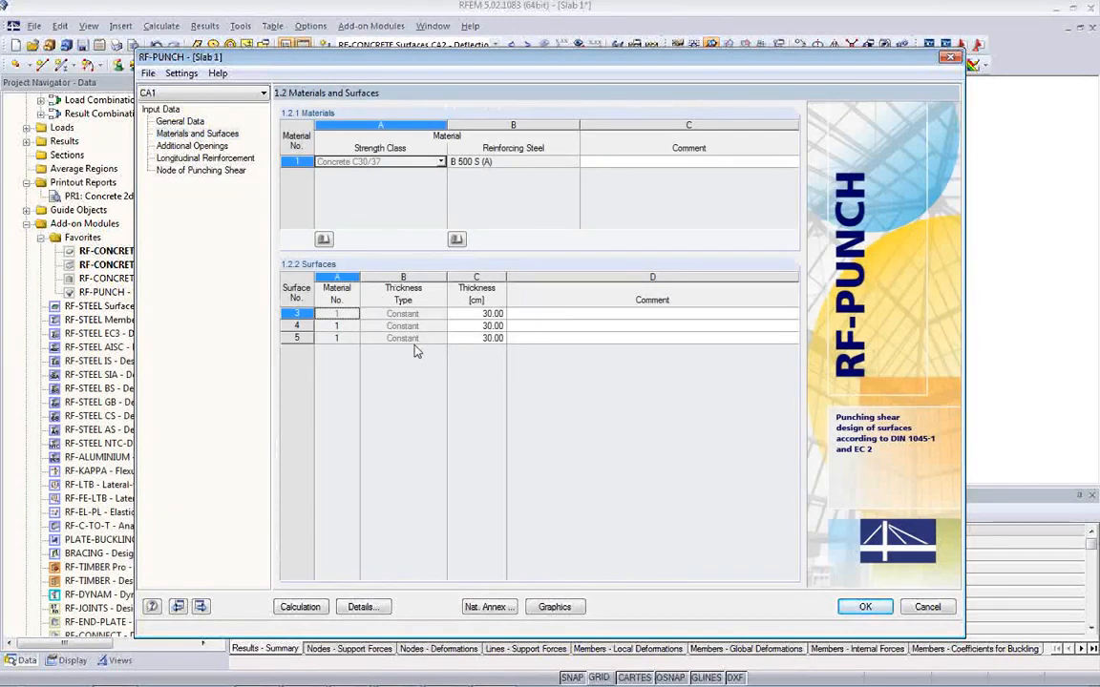
# Set the rectangular punching shape of node 6 to 0.50 m wide in both the y and x directions.
pyautogui.click(200, 169)
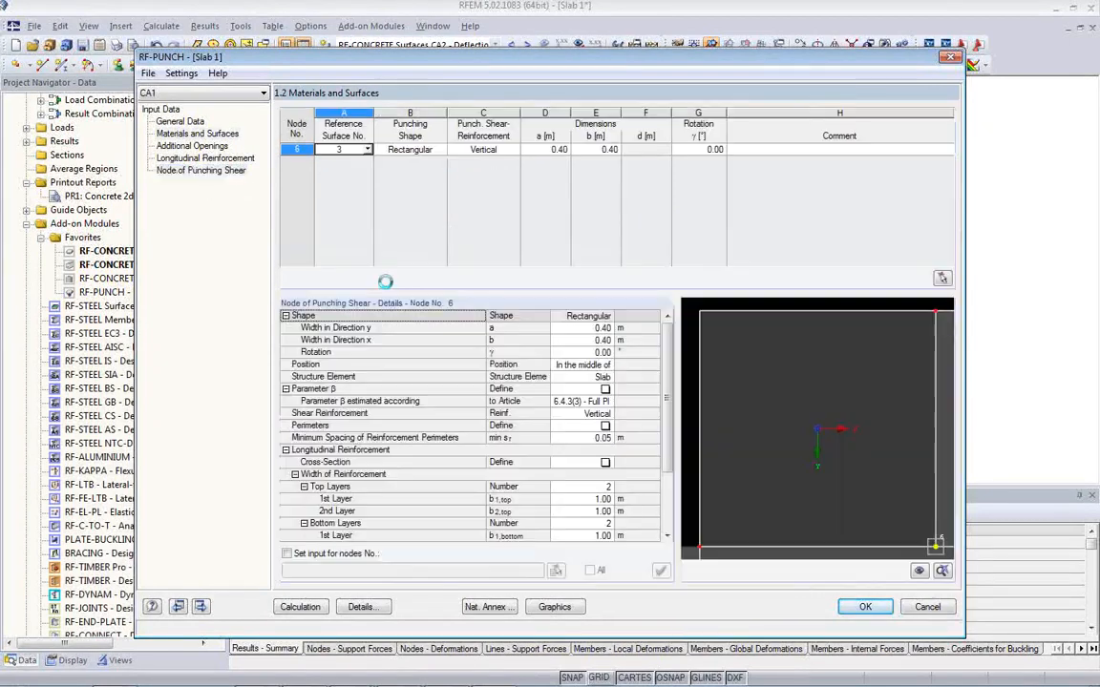
pyautogui.click(577, 330)
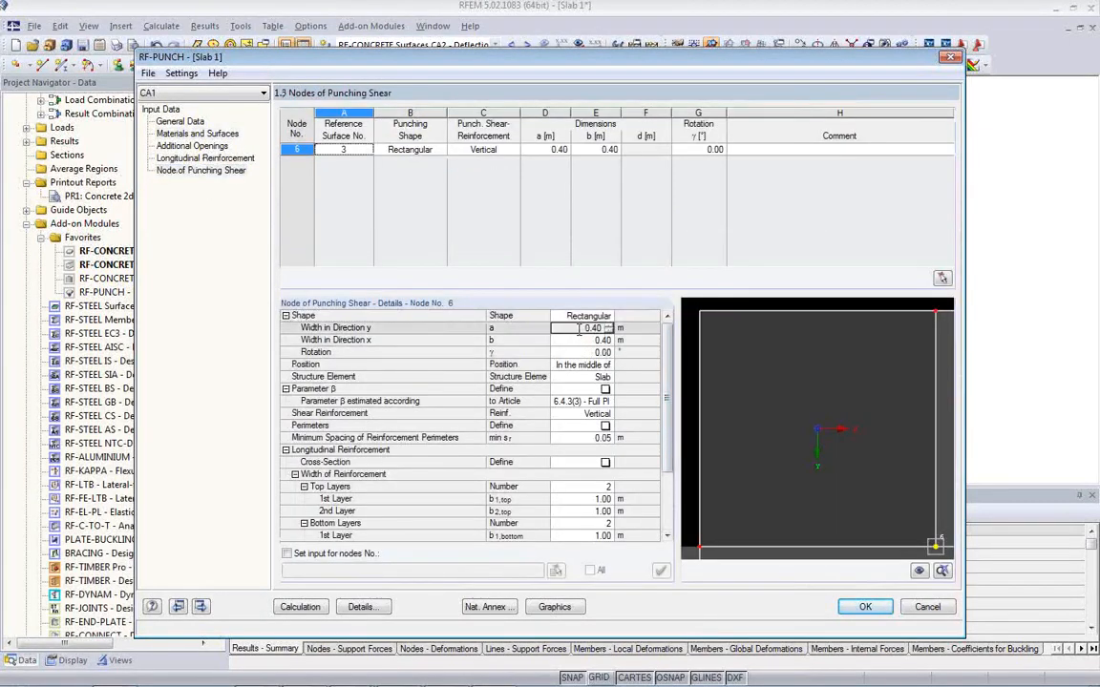
pyautogui.write('0.5')
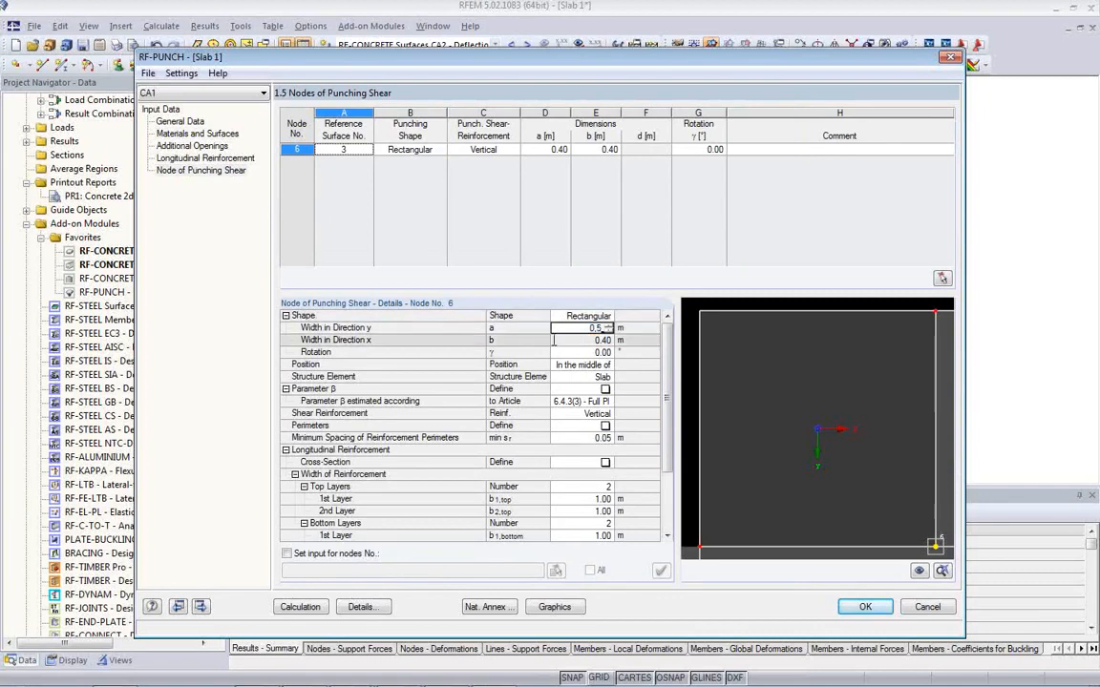
pyautogui.click(556, 340)
pyautogui.write('0.')
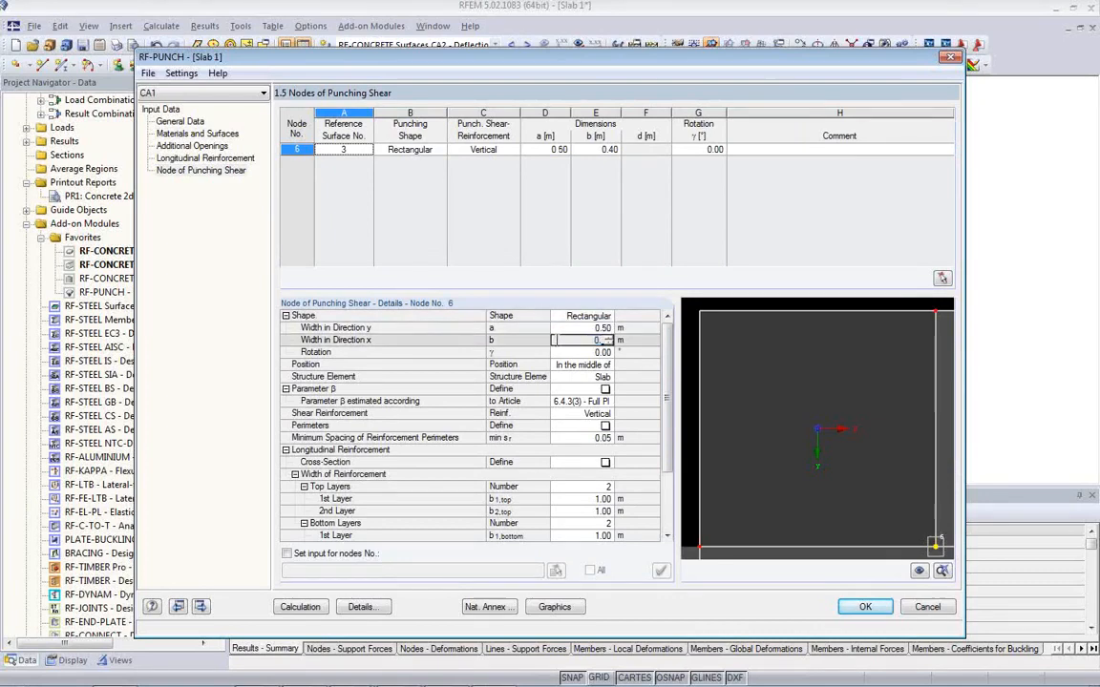
pyautogui.write('5')
pyautogui.press('Return')
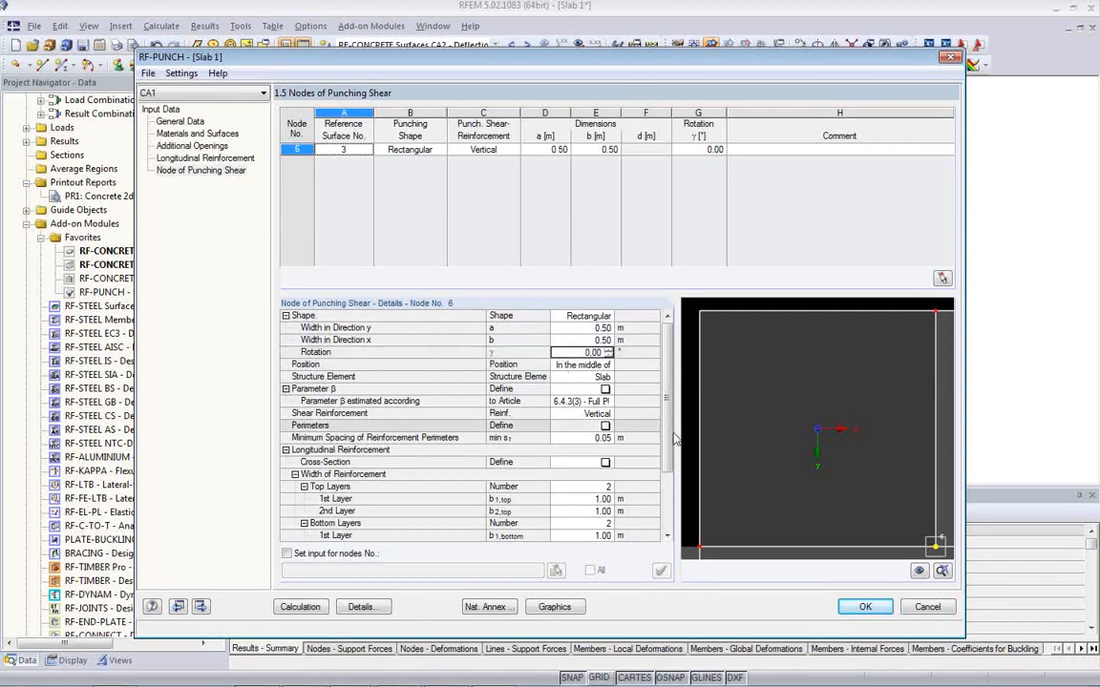
# Check the remaining punching details of node 6, including position, parameter β and reinforcement layers, and run the punching shear calculation.
pyautogui.scroll(-1, 670, 447)
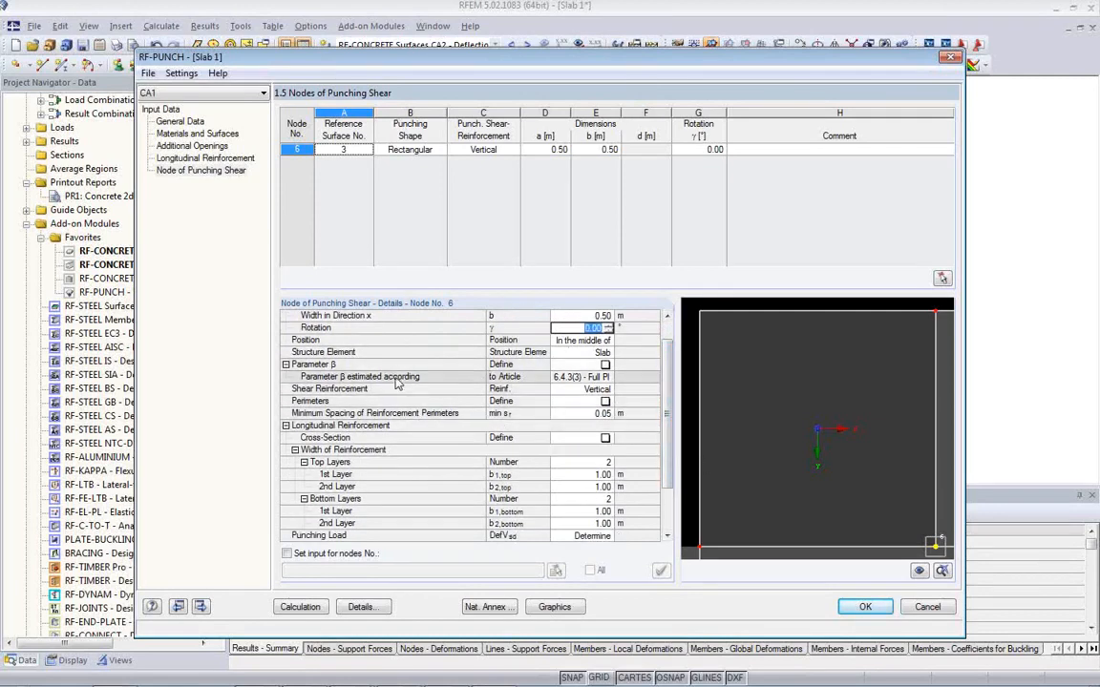
pyautogui.click(598, 342)
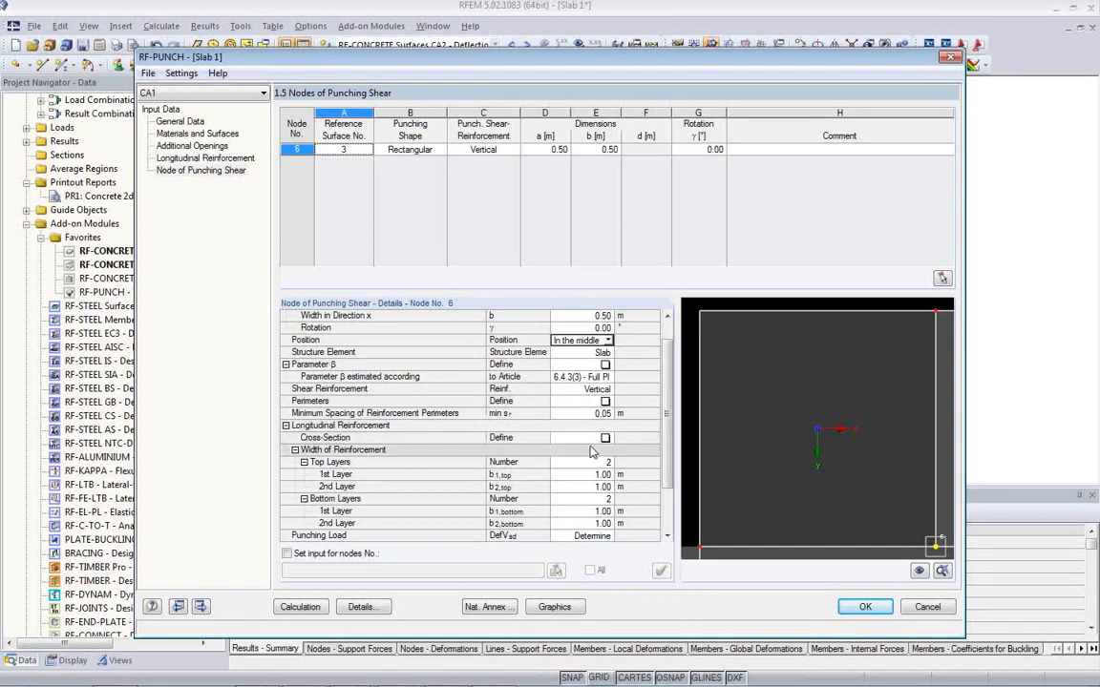
pyautogui.scroll(-2, 669, 440)
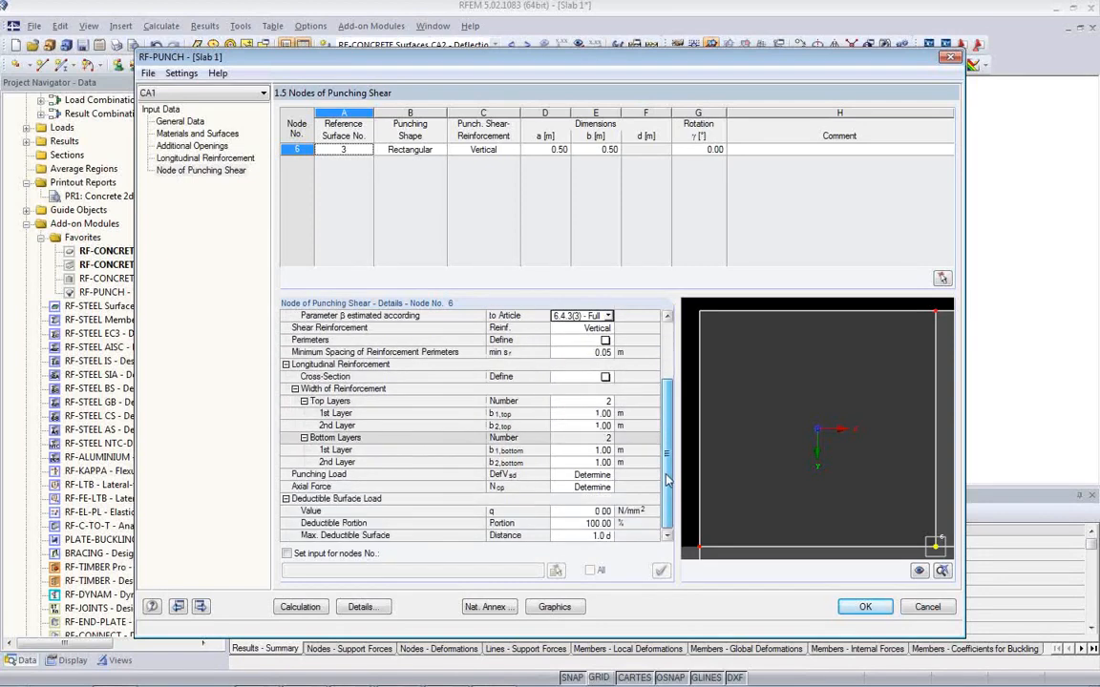
pyautogui.scroll(1, 661, 446)
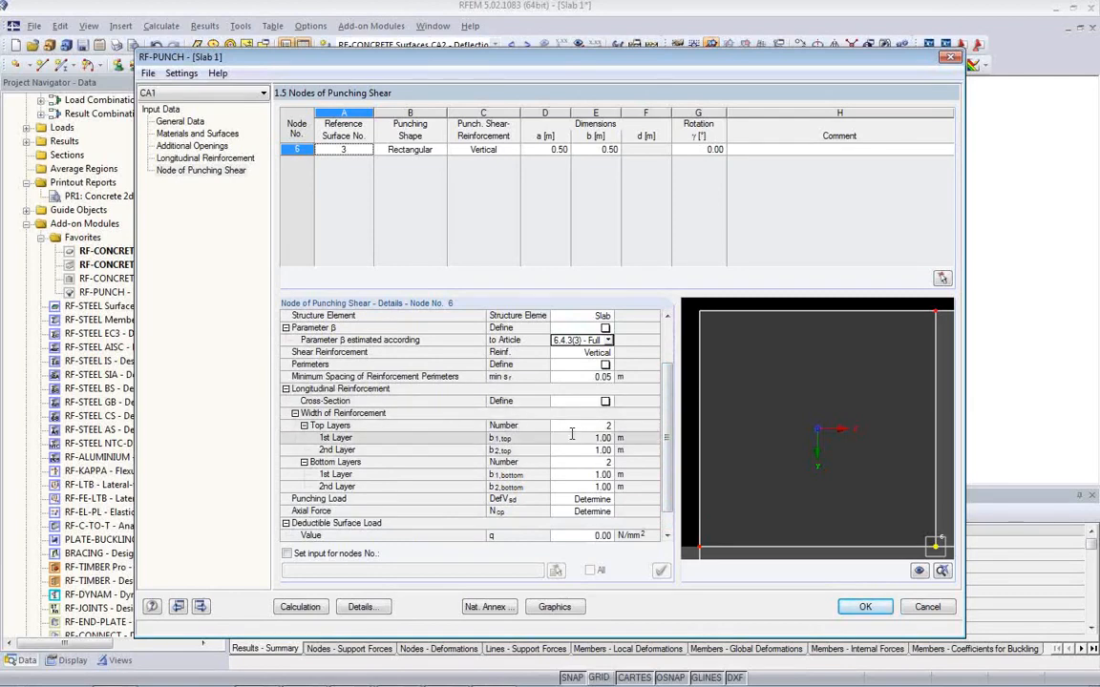
pyautogui.scroll(-1, 659, 477)
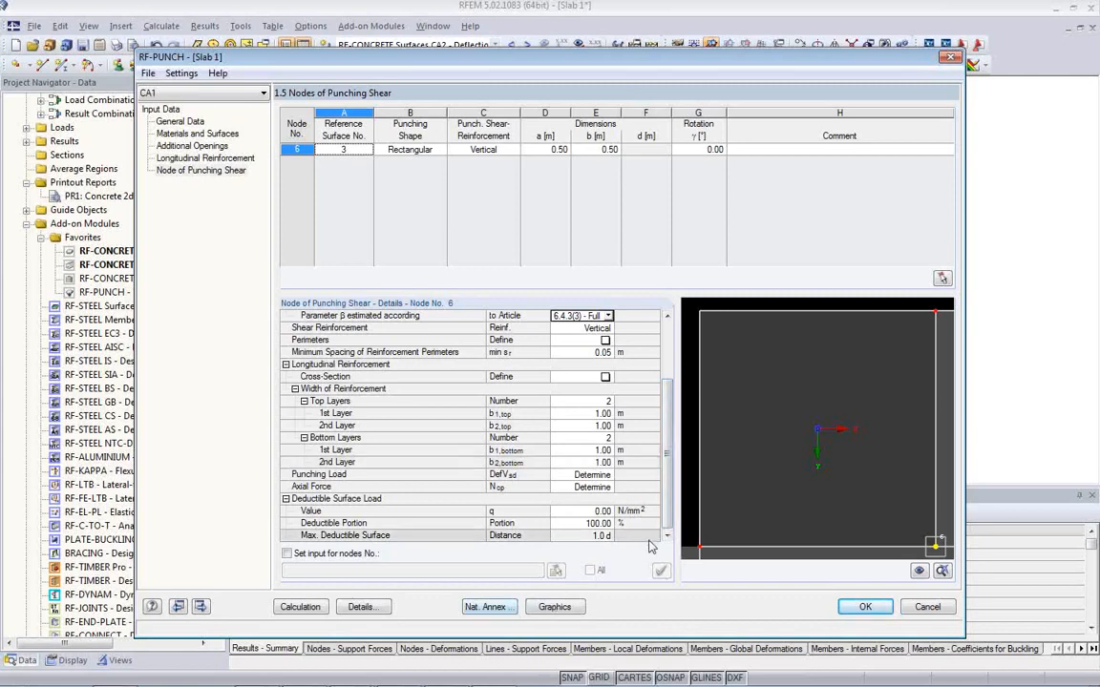
pyautogui.click(302, 608)
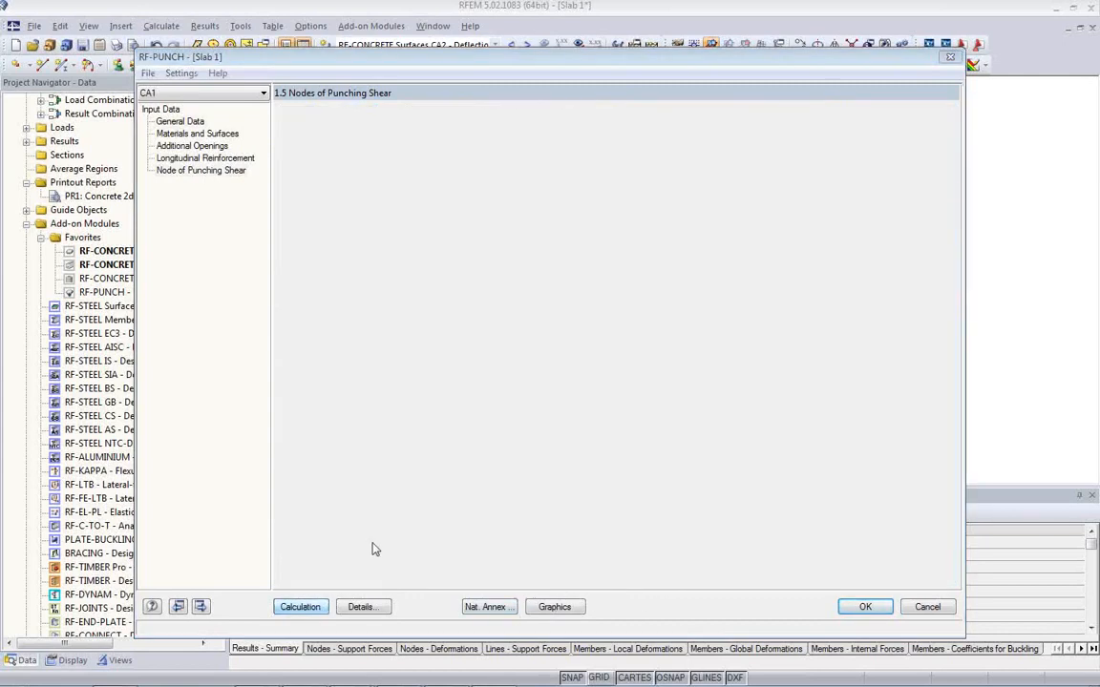
# Examine node 6's punching shear design criterion and intermediate results, from applied shear stress and control perimeter to governing shear resistance.
pyautogui.click(649, 151)
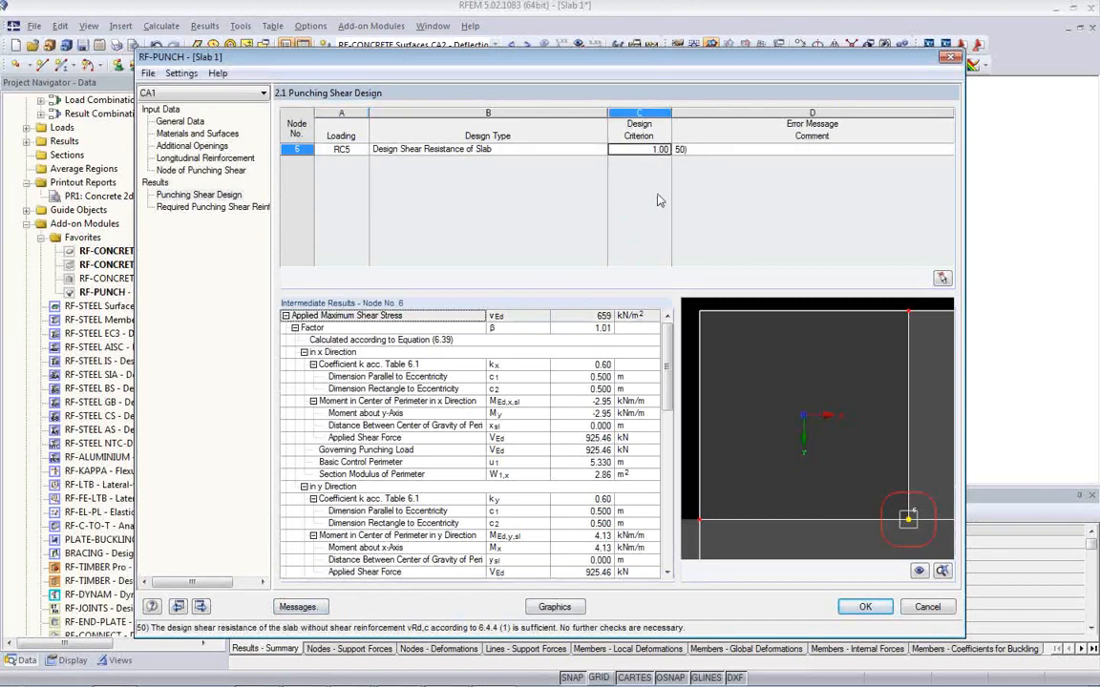
pyautogui.moveTo(668, 394); pyautogui.dragTo(671, 544)
pyautogui.scroll(3, 572, 401)
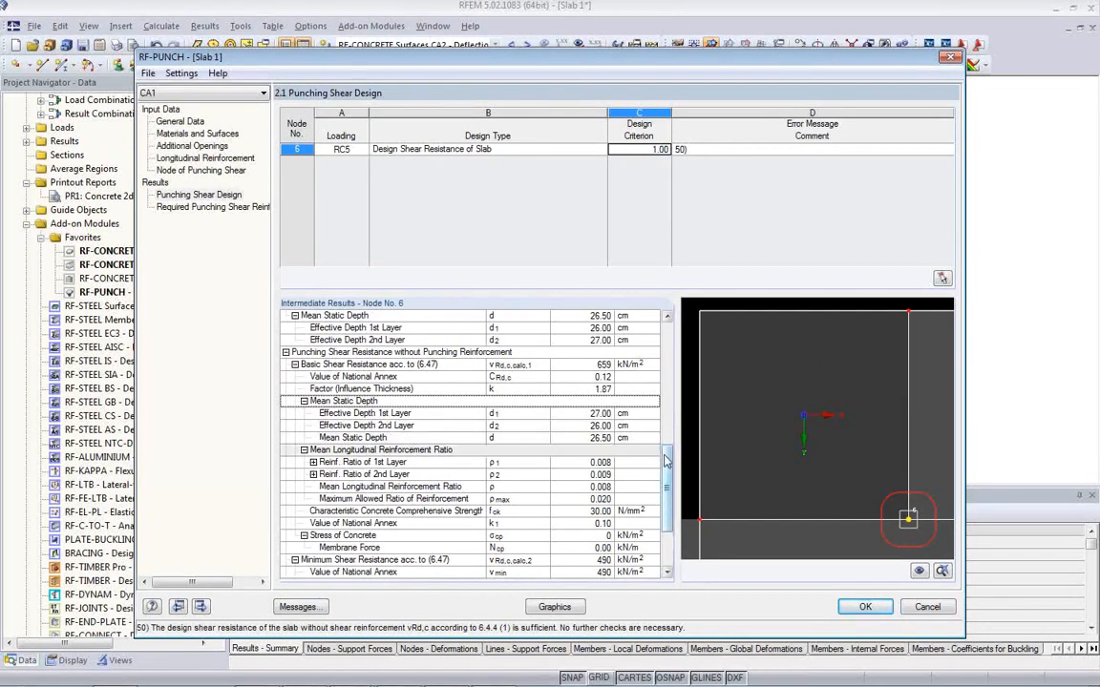
pyautogui.moveTo(670, 488); pyautogui.dragTo(687, 351)
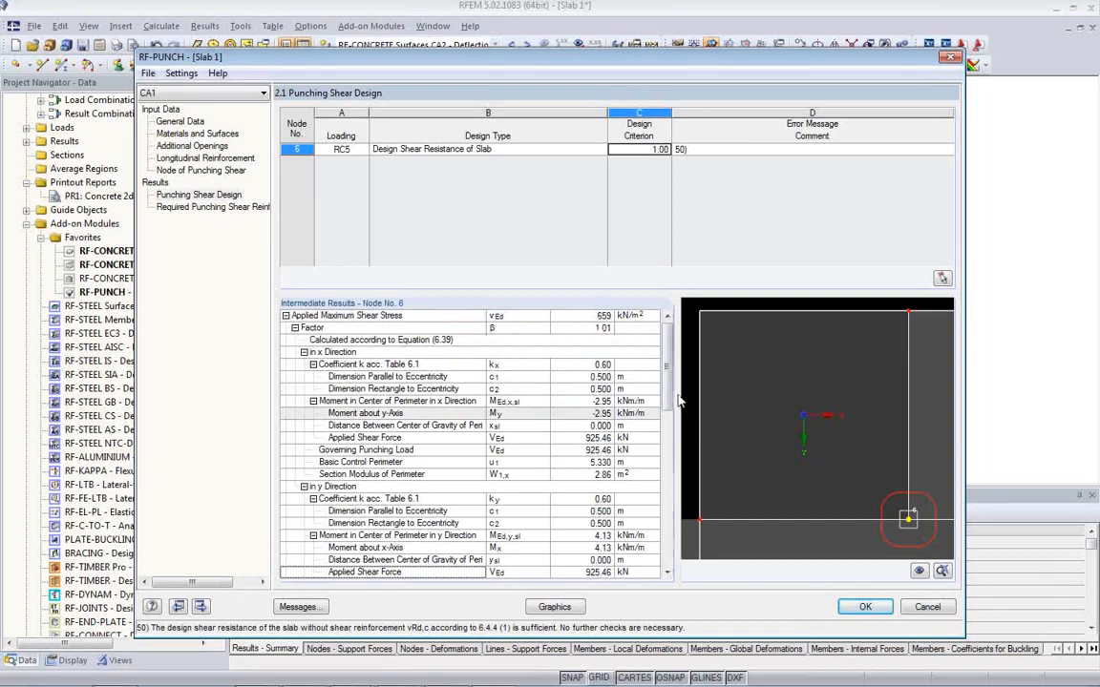
pyautogui.scroll(-1, 671, 405)
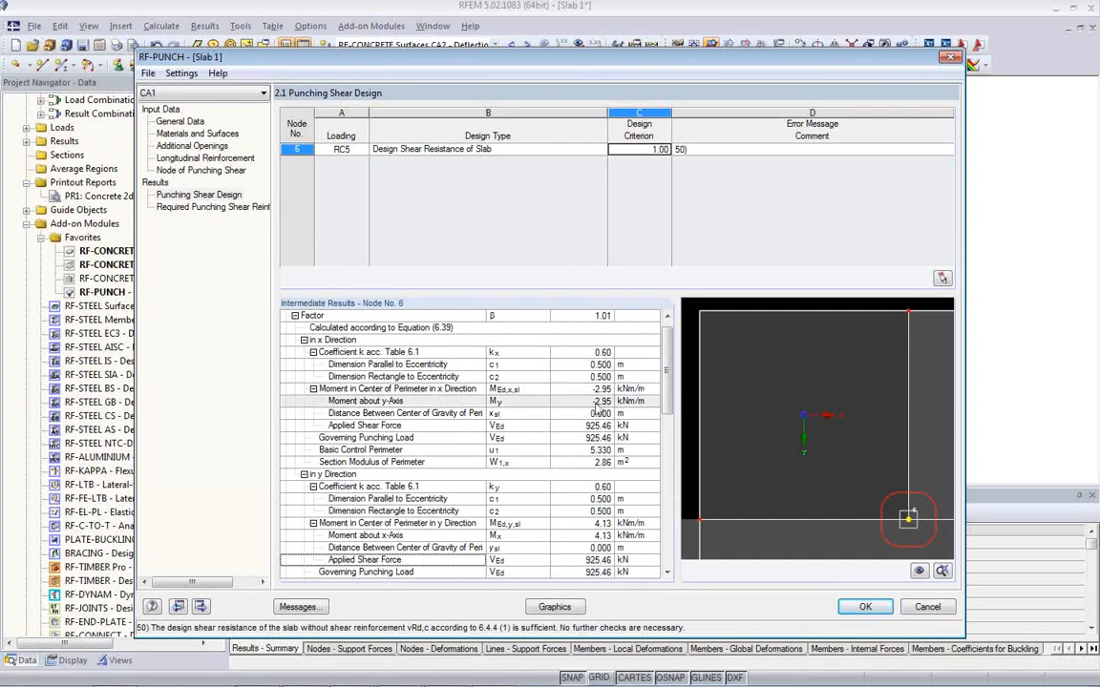
pyautogui.scroll(-4, 665, 410)
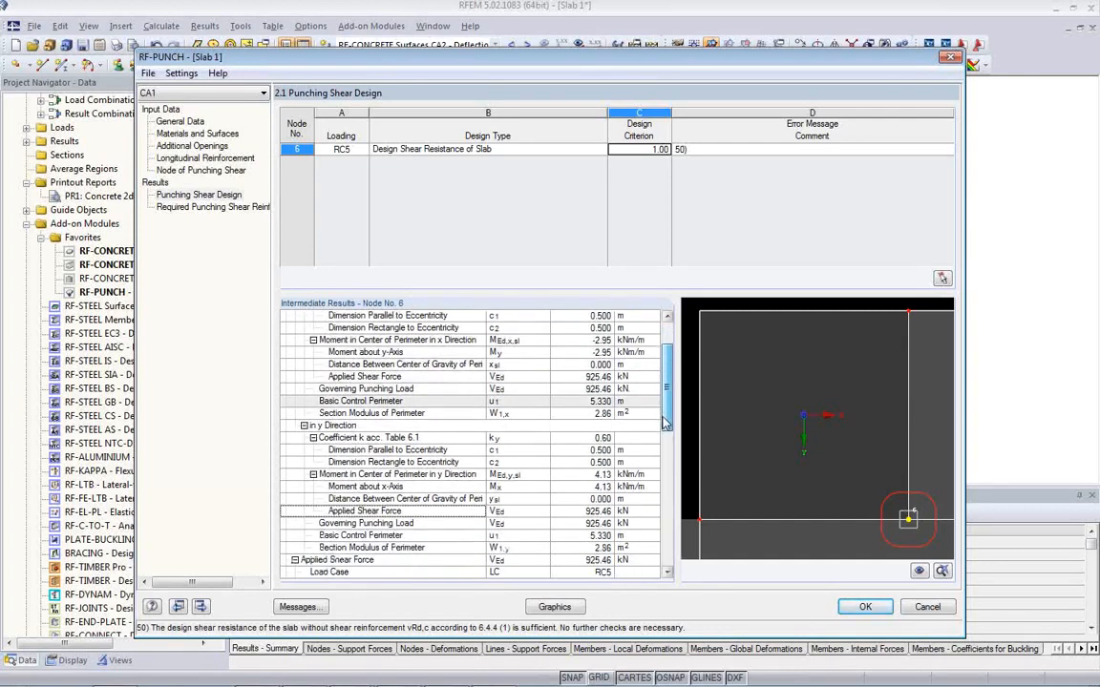
pyautogui.scroll(-2, 381, 459)
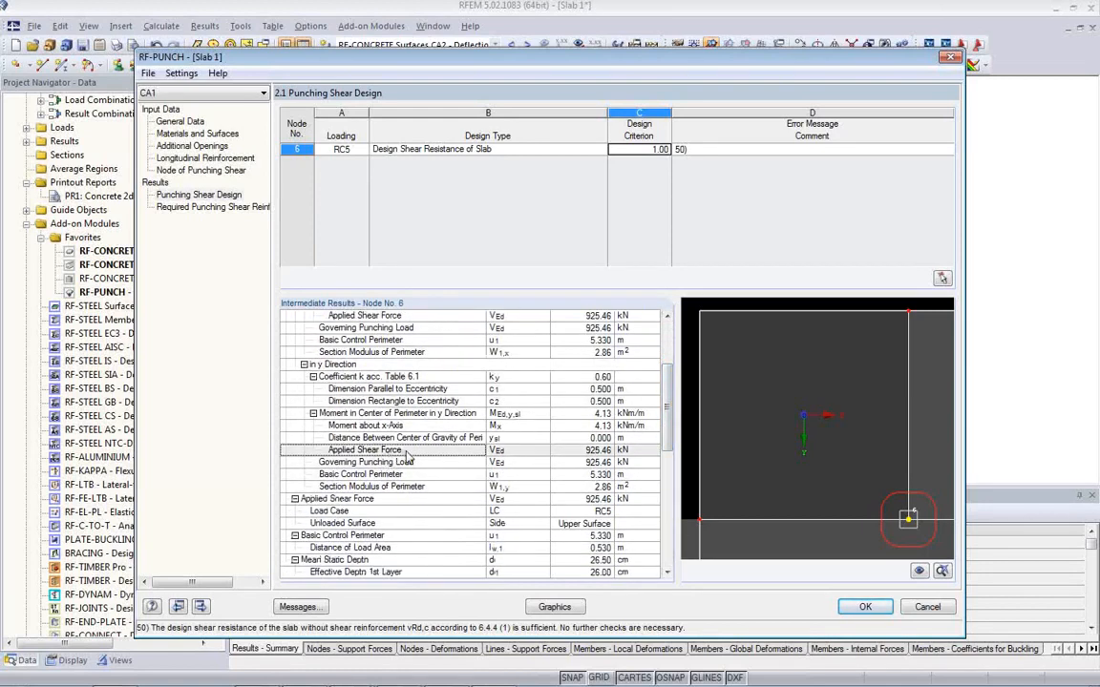
pyautogui.click(604, 453)
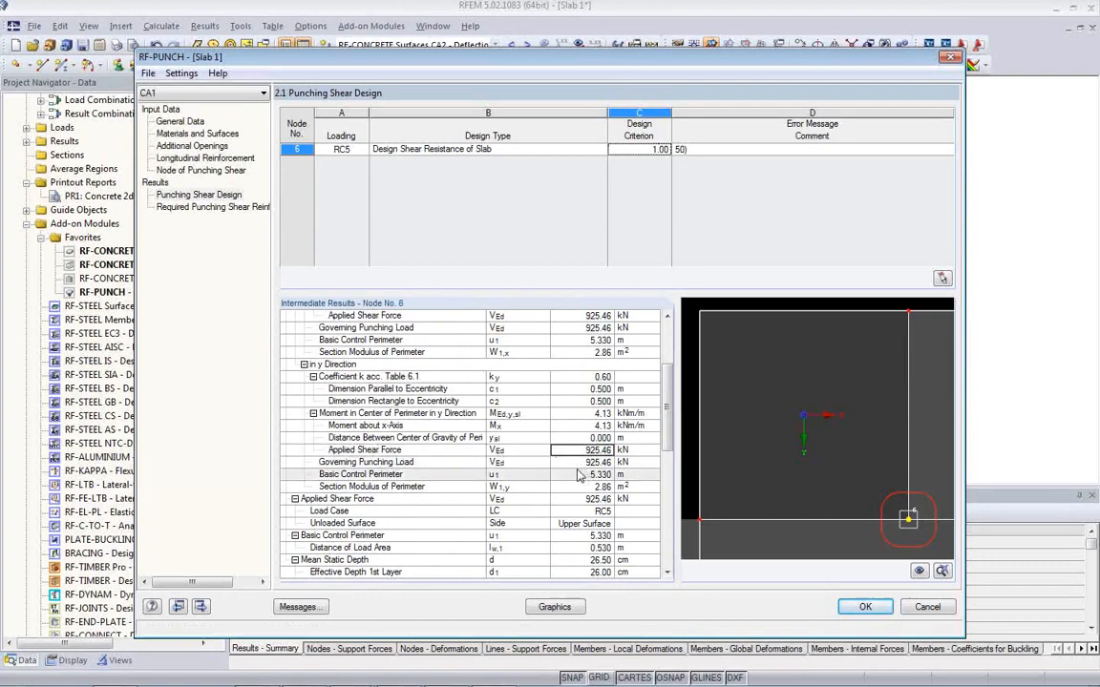
pyautogui.click(560, 466)
pyautogui.moveTo(670, 445); pyautogui.dragTo(672, 499)
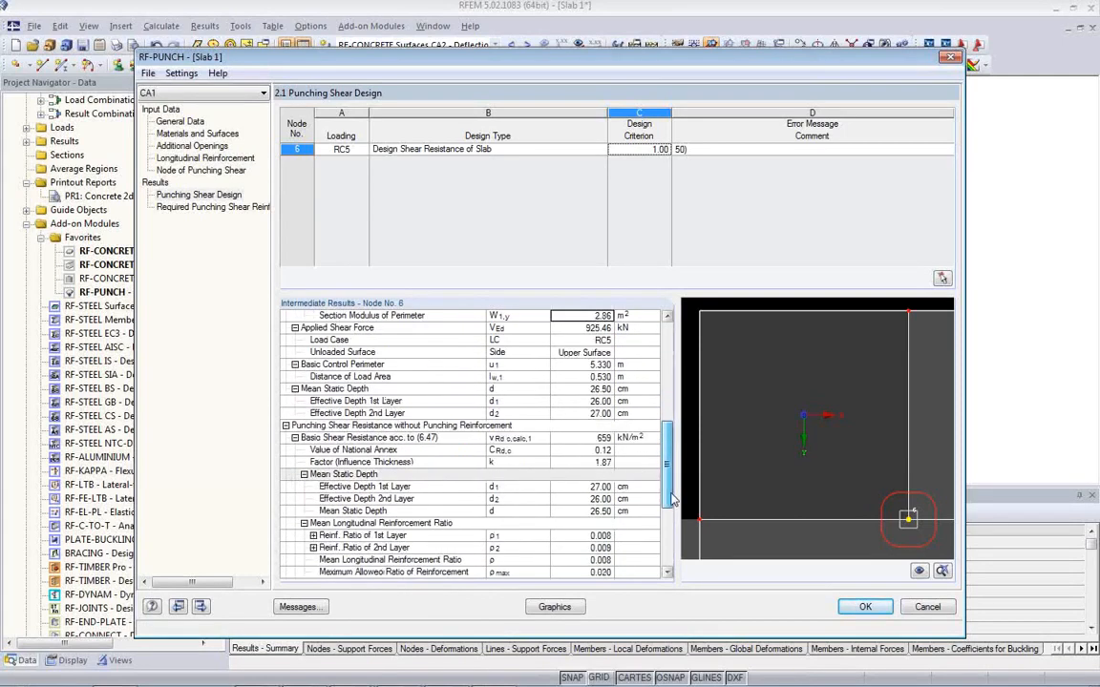
pyautogui.moveTo(672, 499); pyautogui.dragTo(674, 570)
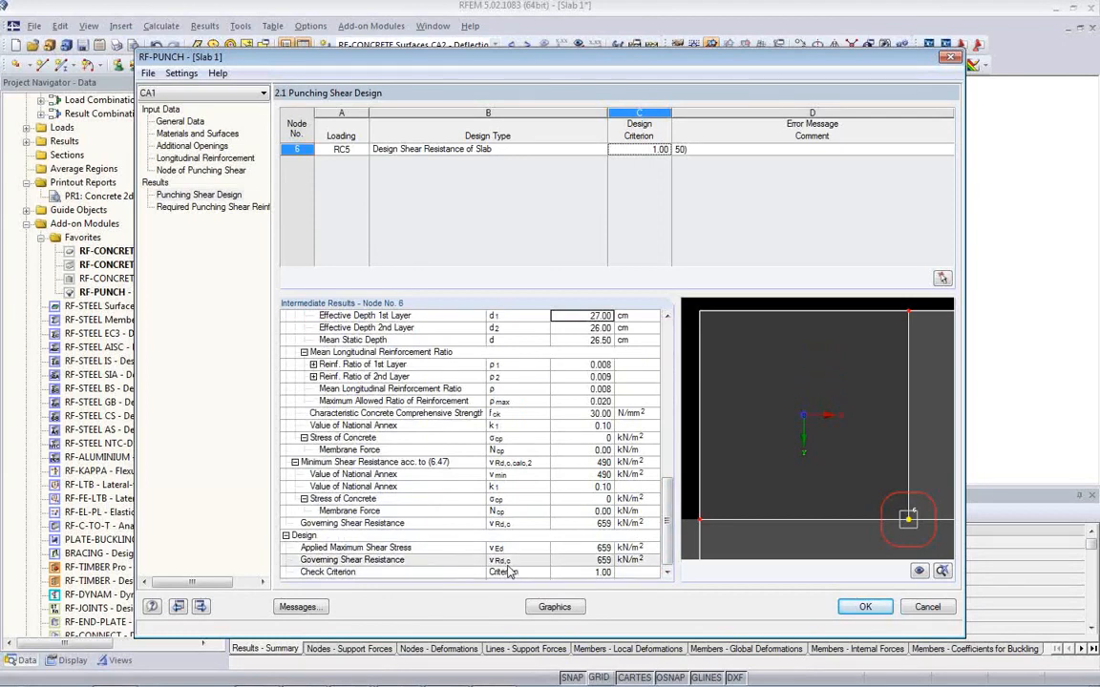
pyautogui.click(510, 549)
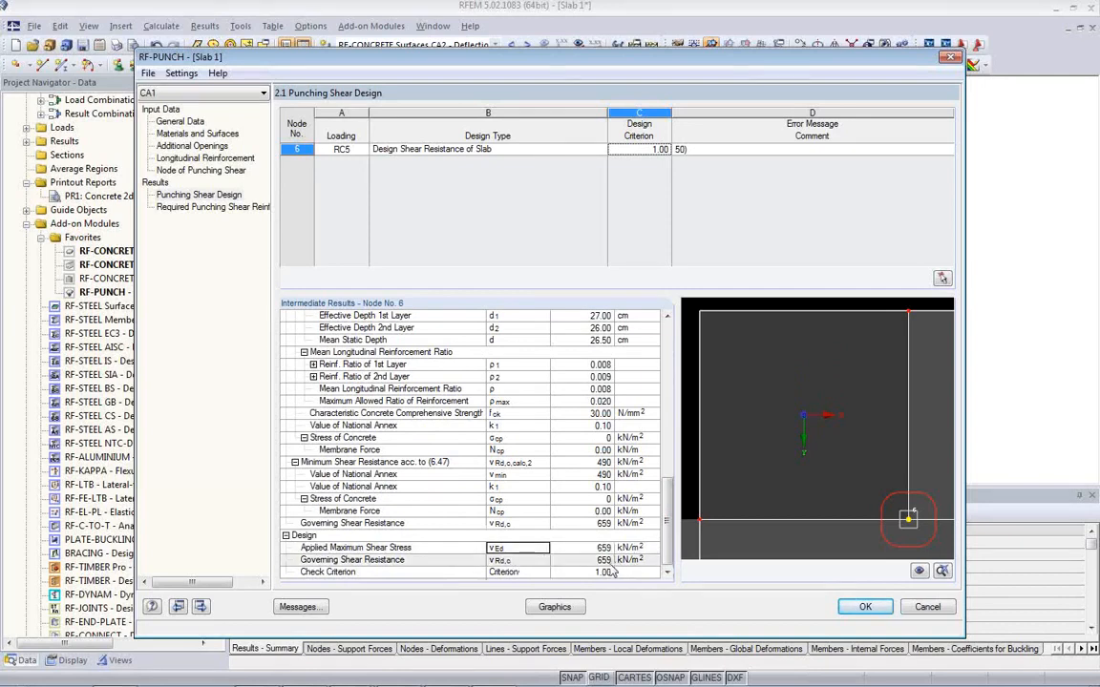
# Display the RF-PUNCH CA1 results graphically on the slab with surface values for as,1,Top, including extreme values.
pyautogui.click(557, 607)
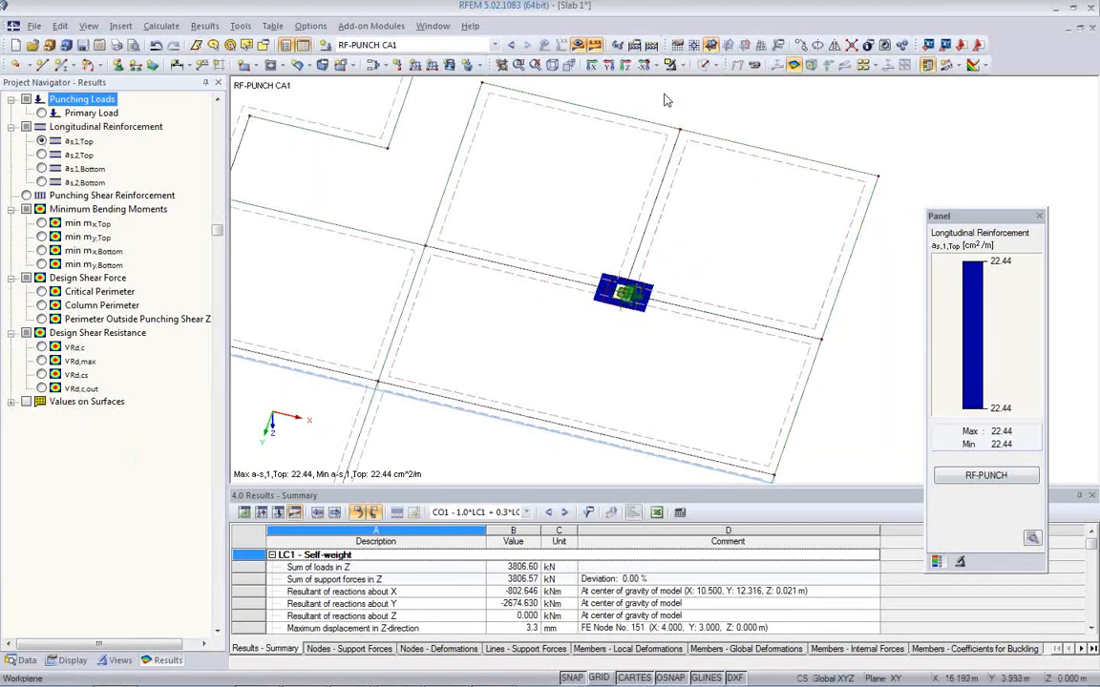
pyautogui.click(864, 66)
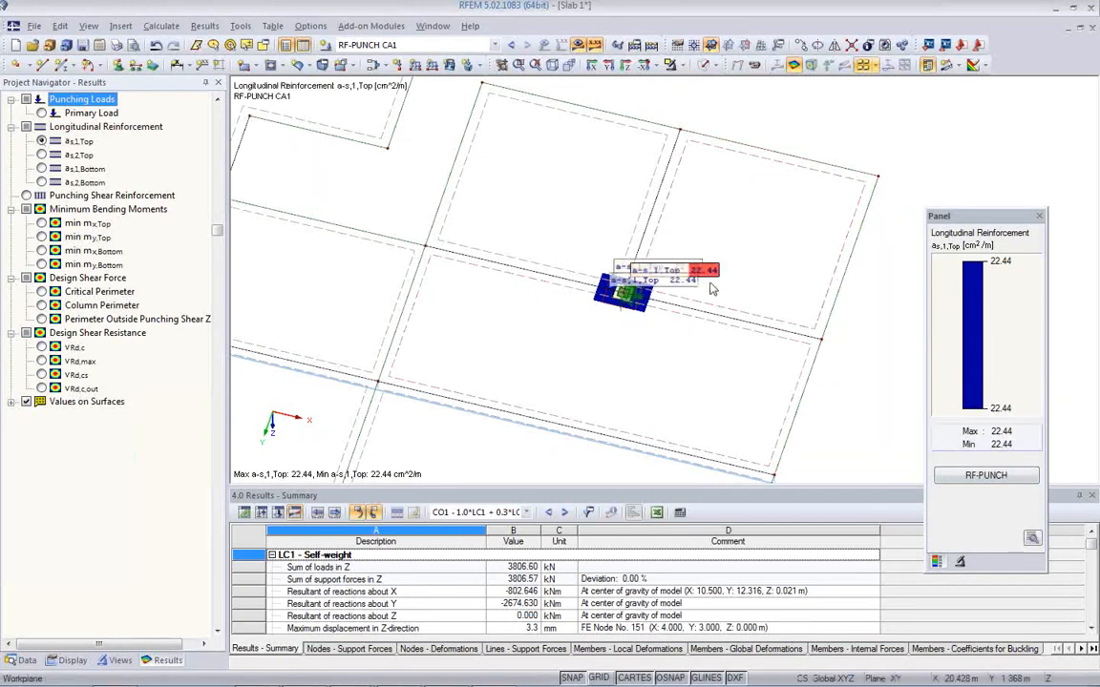
pyautogui.click(12, 402)
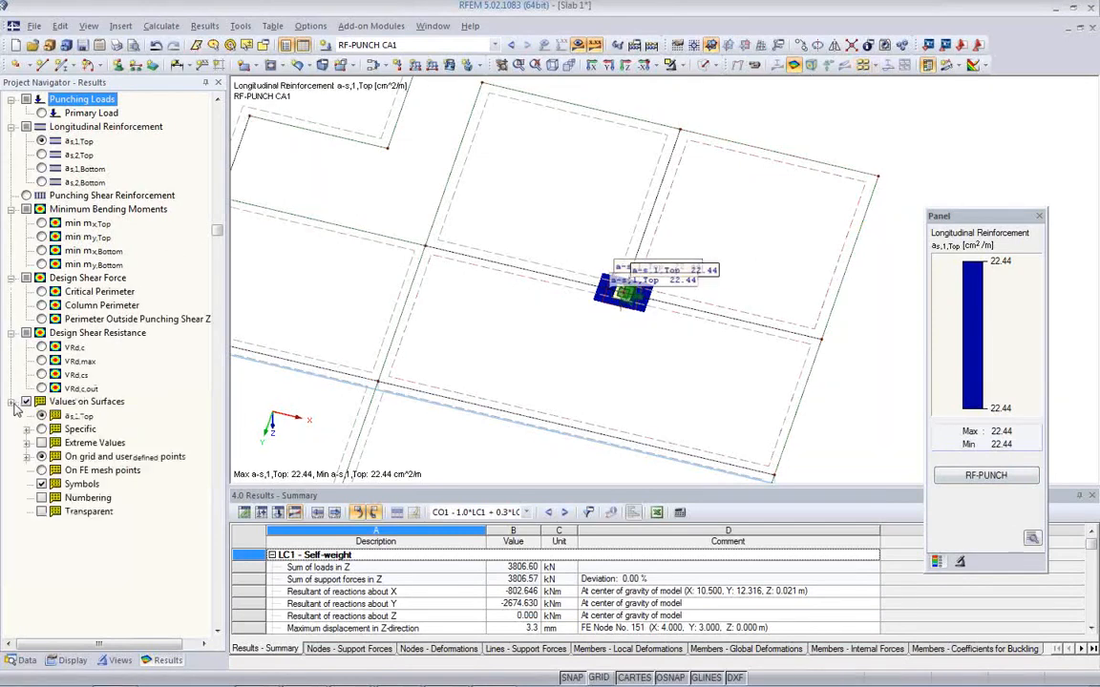
pyautogui.click(41, 457)
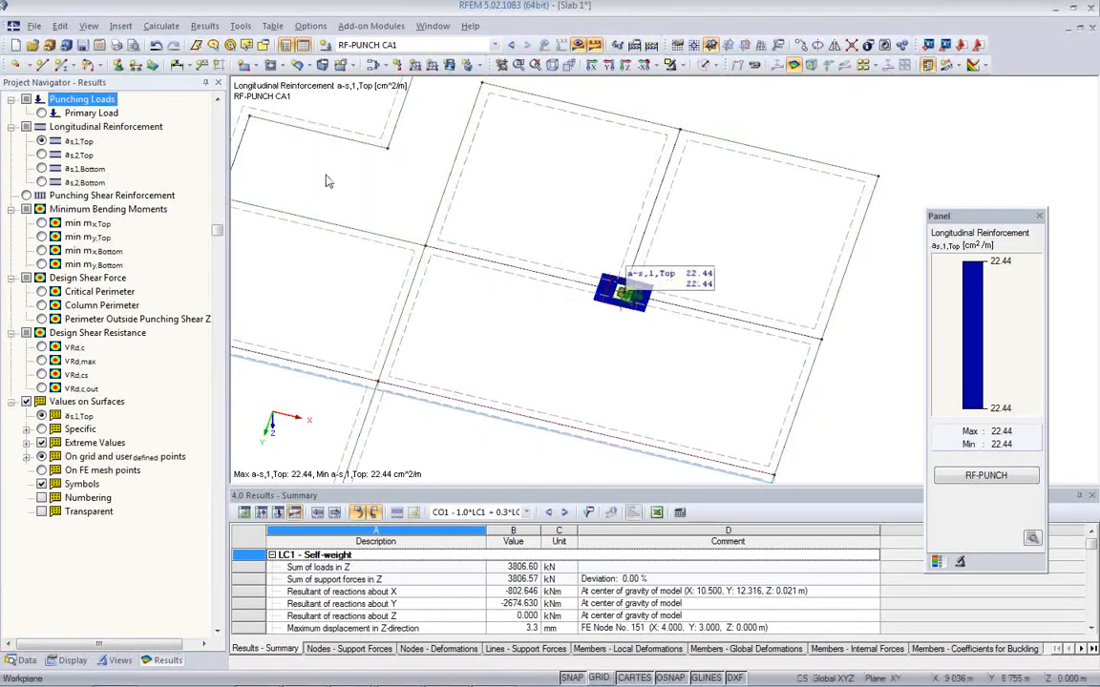
# Show the longitudinal reinforcement as,2,Top and inspect it close up around the punching node.
pyautogui.click(41, 155)
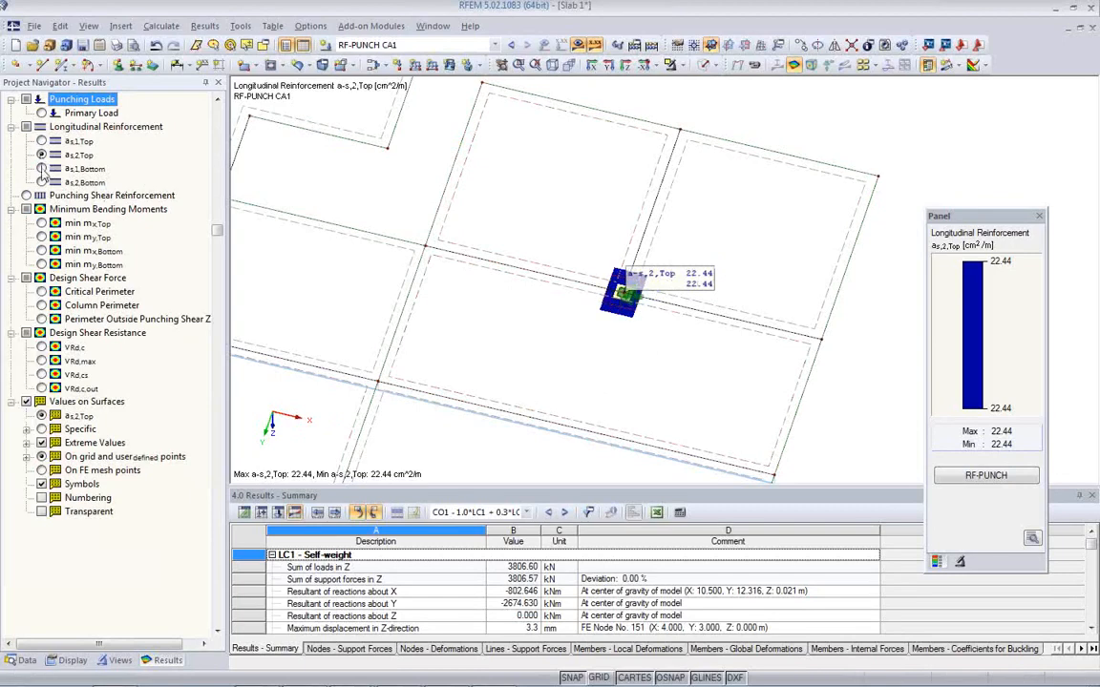
pyautogui.scroll(4, 627, 340)
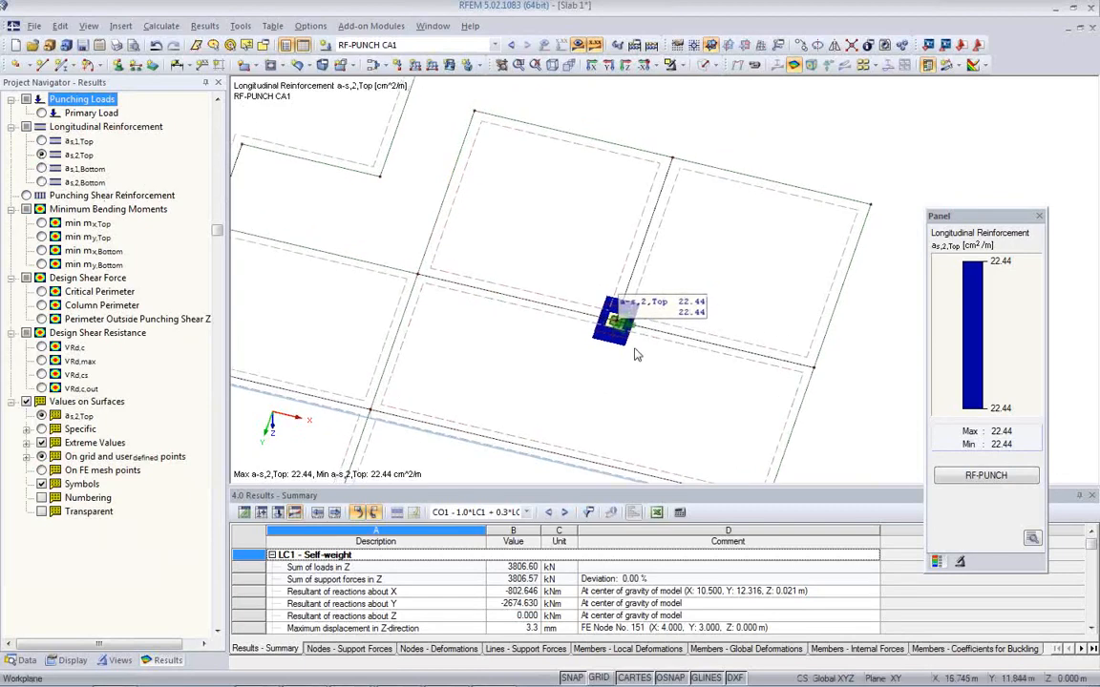
pyautogui.click(686, 223)
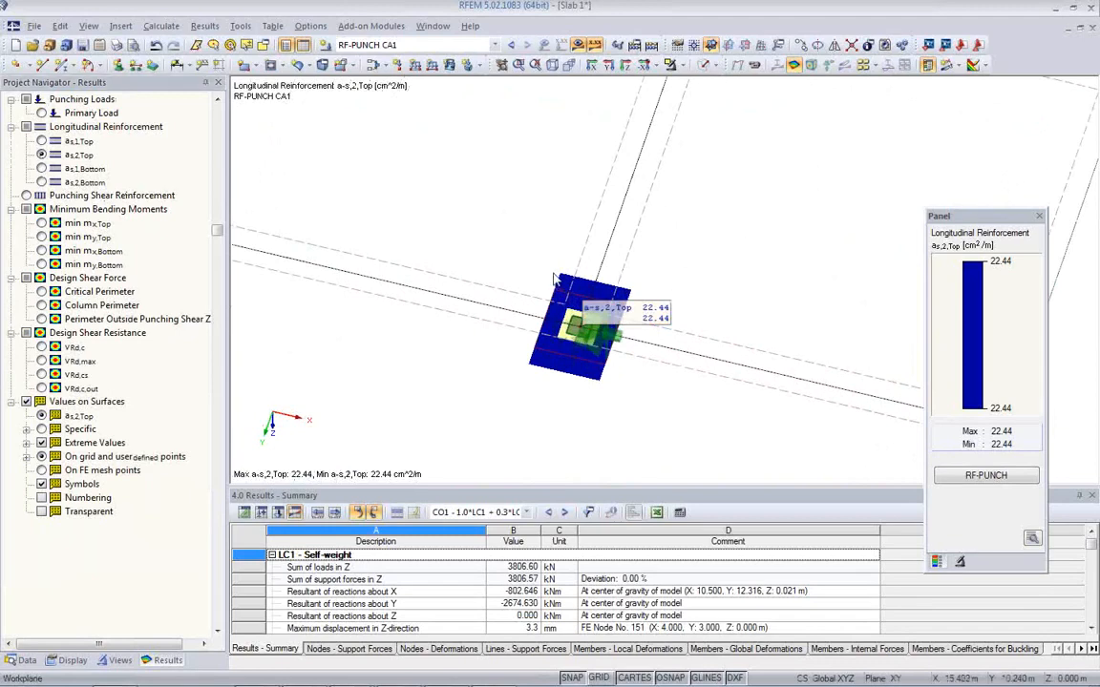
pyautogui.scroll(-2, 558, 218)
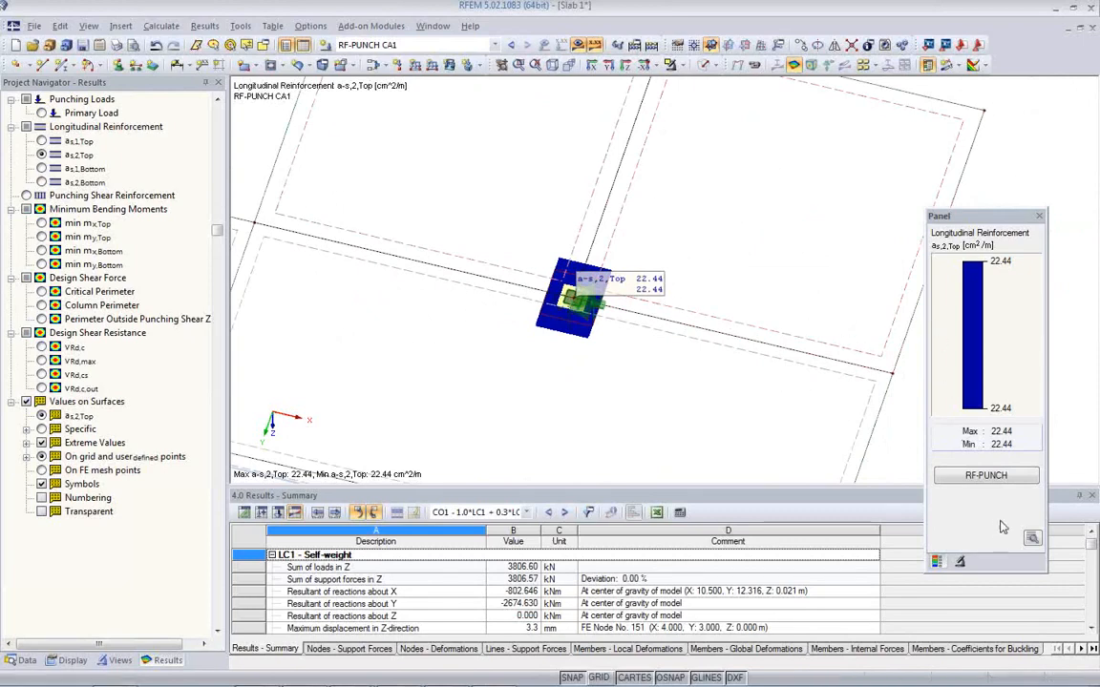
pyautogui.moveTo(573, 352); pyautogui.dragTo(623, 321, button='middle')
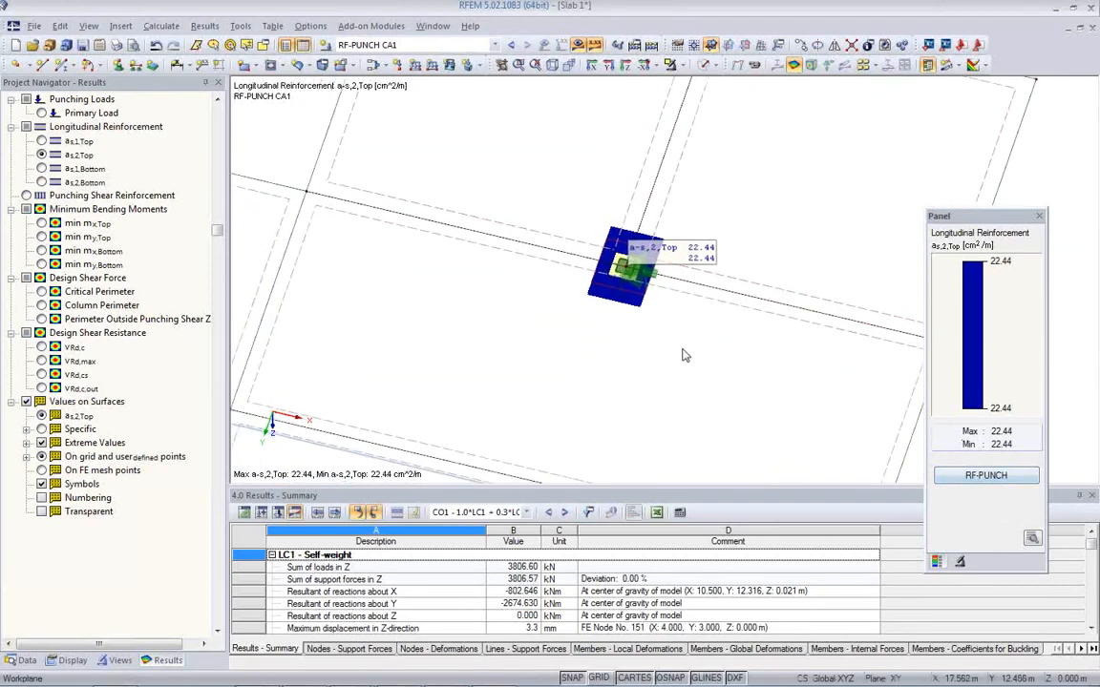
# Hide the reinforcement value labels on the surfaces and show a wider part of the slab.
pyautogui.click(864, 66)
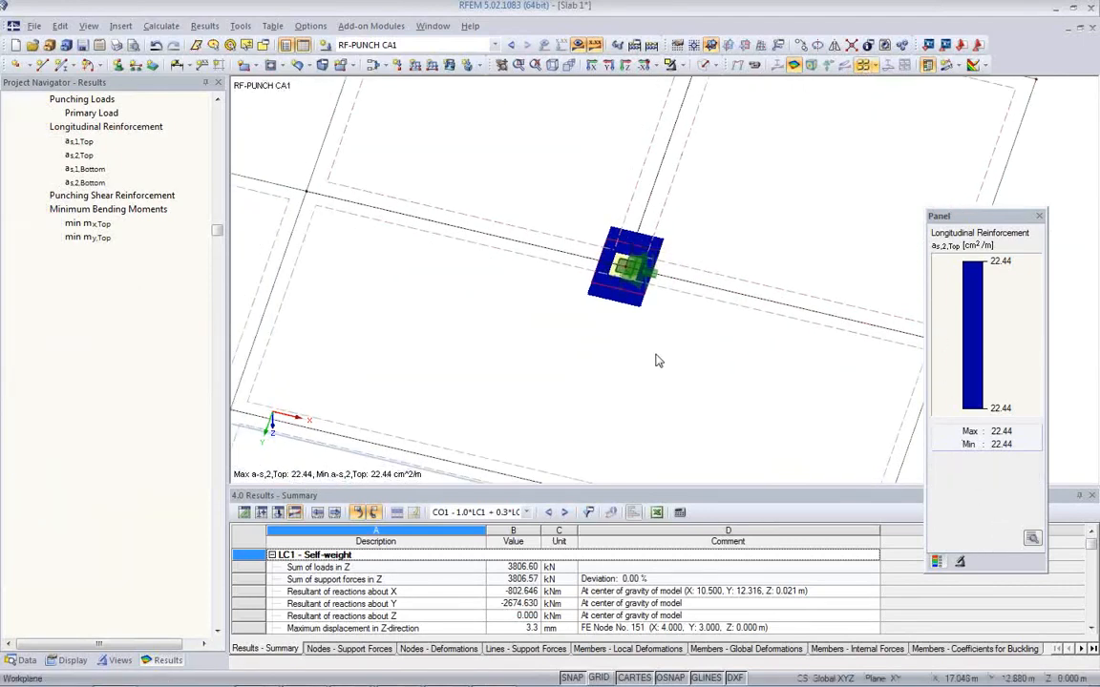
pyautogui.scroll(-3, 656, 354)
pyautogui.scroll(-2, 655, 353)
pyautogui.moveTo(659, 359); pyautogui.dragTo(701, 305, button='middle')
# Switch to the running PowerPoint slide show of RFEM_DesignOfConcreteStructures.pptx.
pyautogui.moveTo(434, 681)
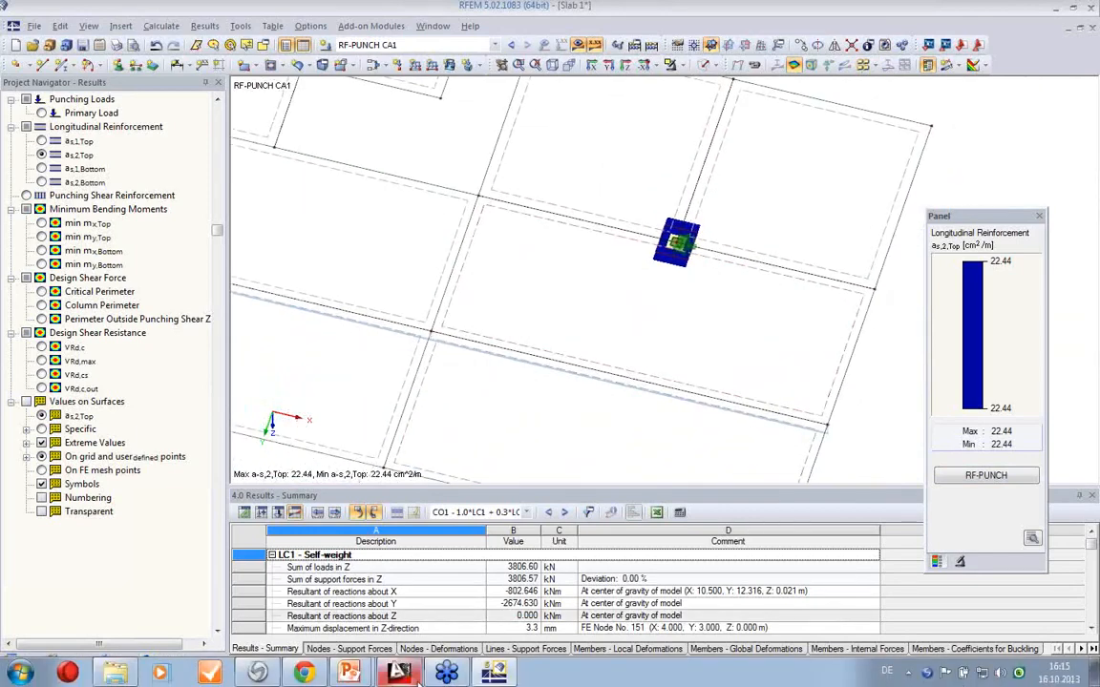
pyautogui.moveTo(349, 673)
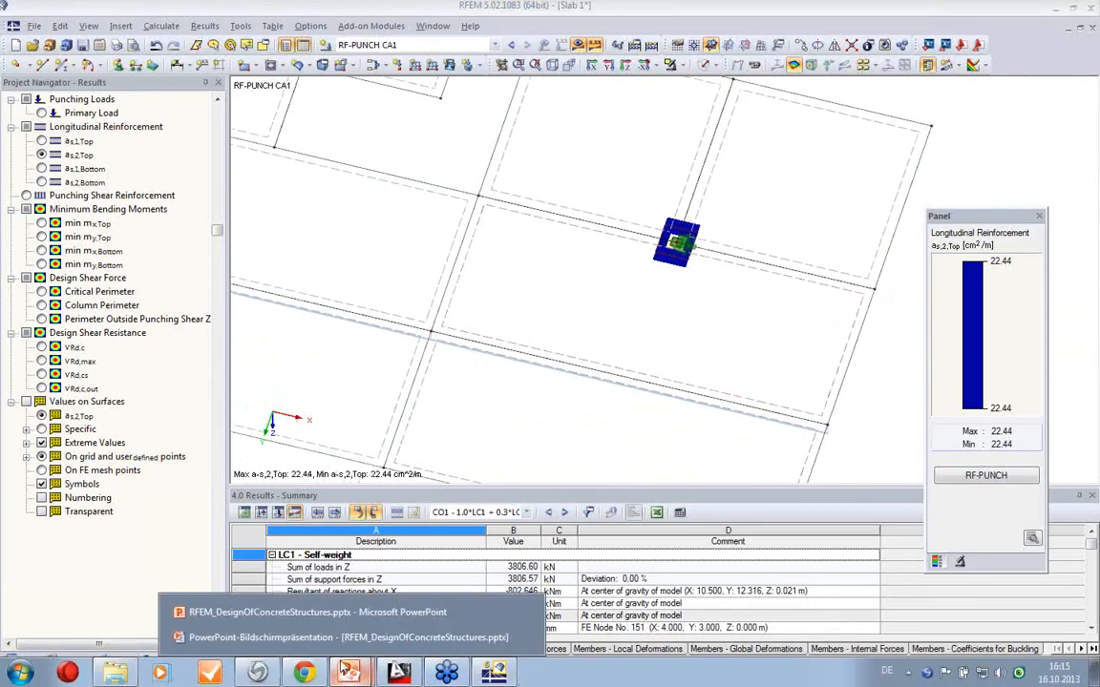
pyautogui.click(345, 638)
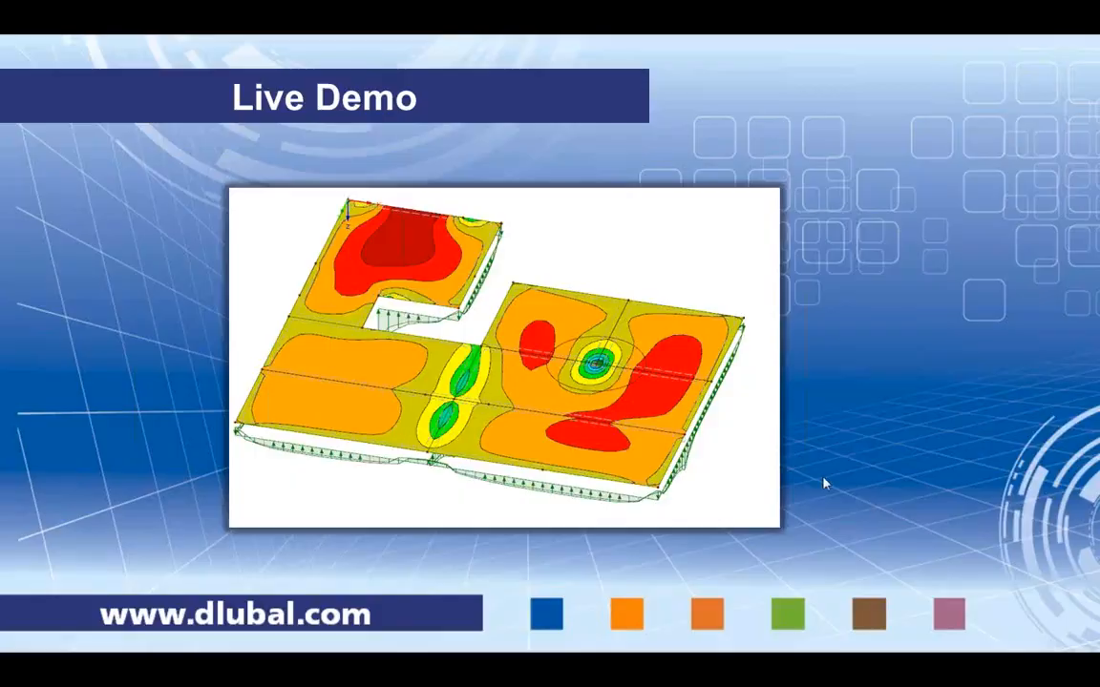